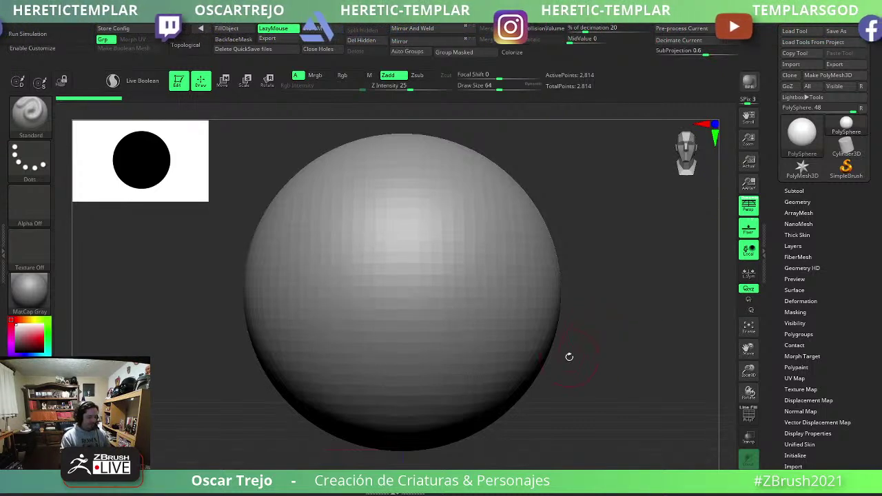
Load the DemoAnimeHead.ZPR project and frame the whole head in view.
key("comma")
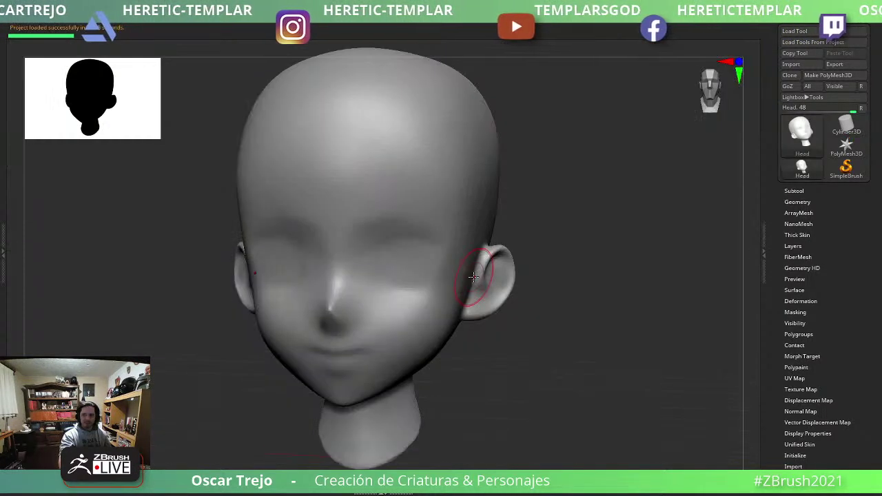
key("f")
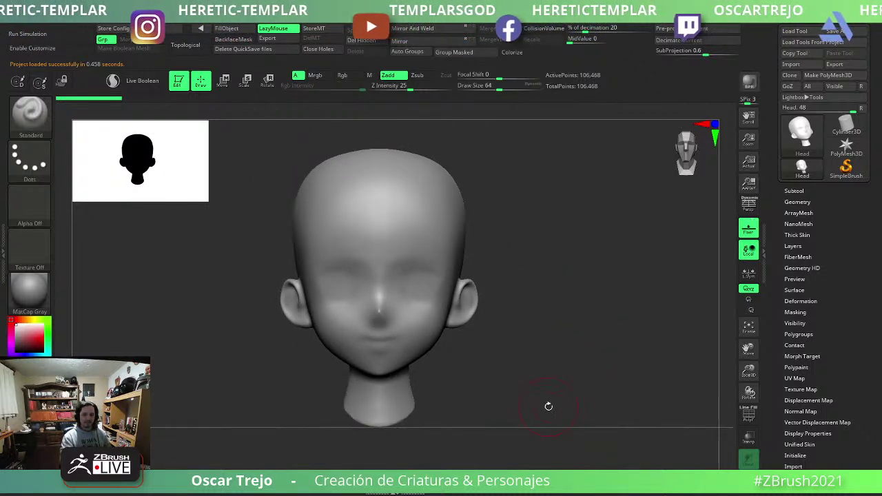
Zoom onto the face and carve nostril openings with DamStandard at about size 48.
key("f")
key("f")
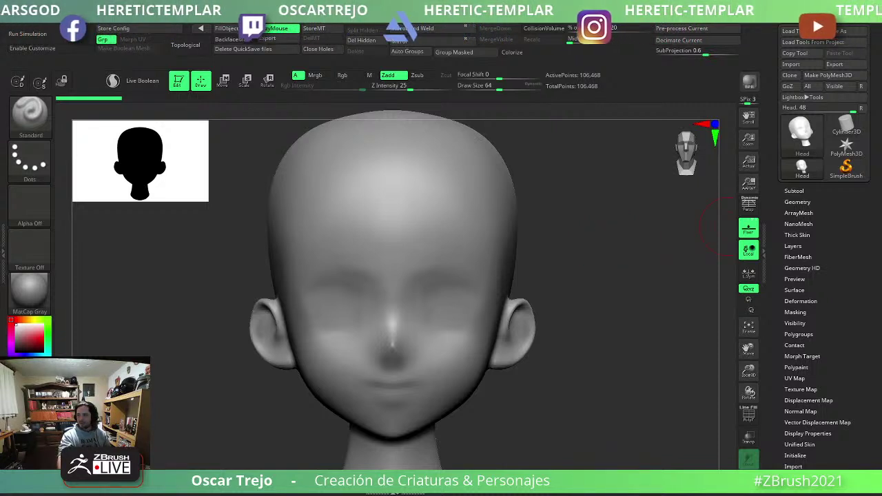
left_click_drag(577, 448, 462, 360, "alt")
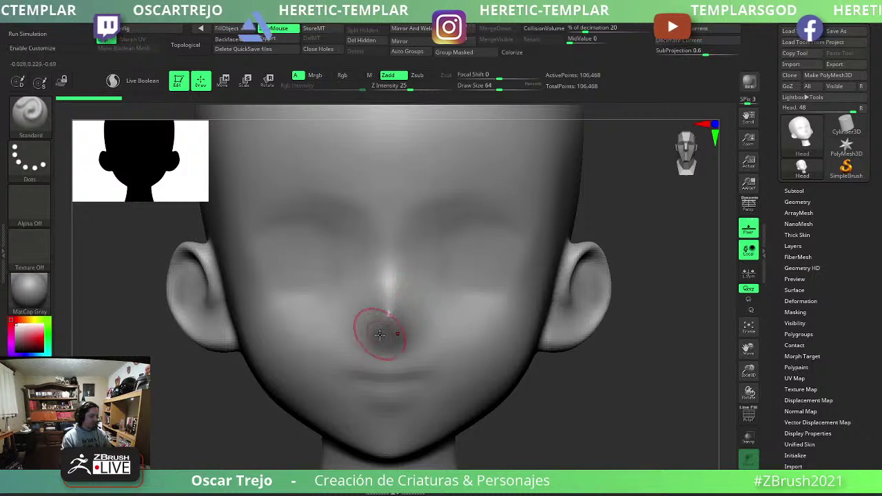
key("b")
key("d")
key("s")
key("s")
left_click(407, 339)
key("s")
left_click(393, 333)
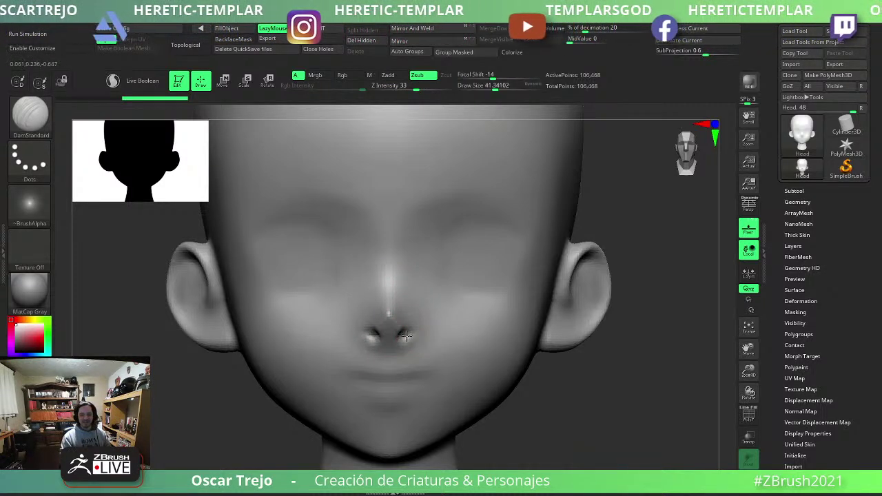
key("bracketright")
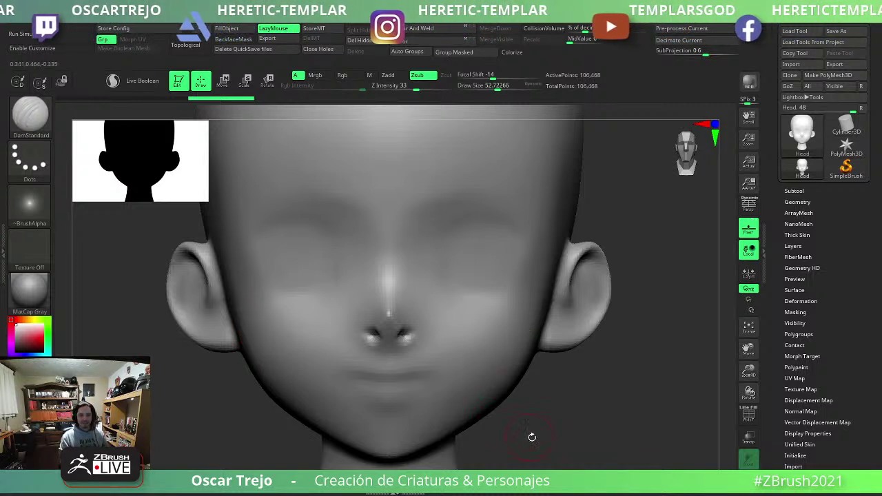
Build up clay around the nostrils and nose tip with ClayBuildup.
key("f")
right_click_drag(511, 394, 453, 367, "ctrl")
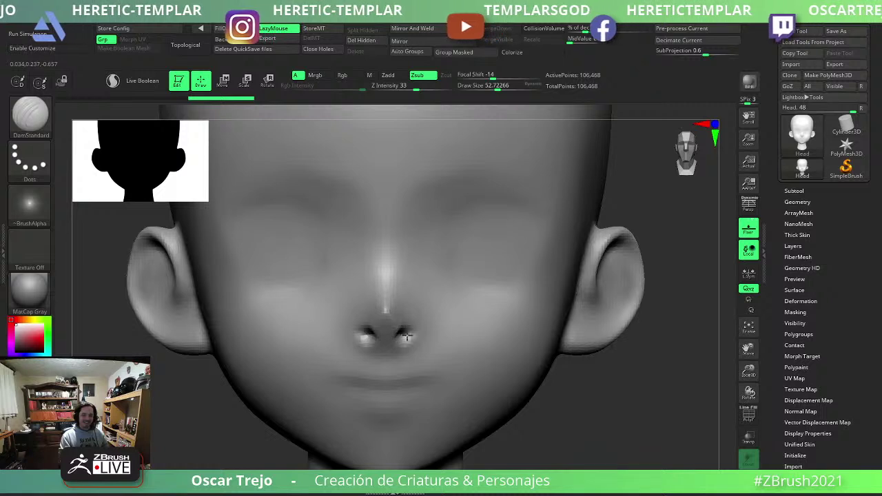
key("b")
key("c")
key("b")
mouse_move(405, 330)
left_mouse_down()
mouse_move(414, 325)
mouse_move(408, 337)
left_mouse_up()
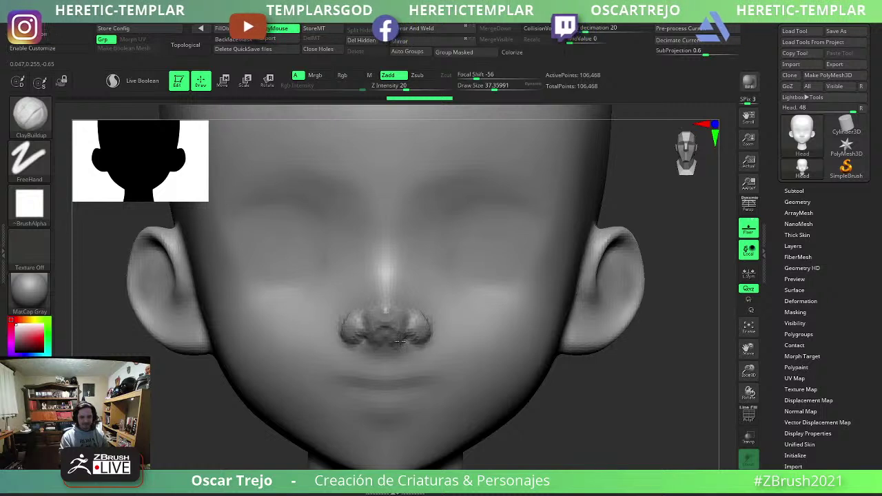
Carve creases along the bottom of the nostrils with DamStandard and soften them.
key("b")
key("d")
key("s")
left_click_drag(401, 339, 413, 330)
key("space")
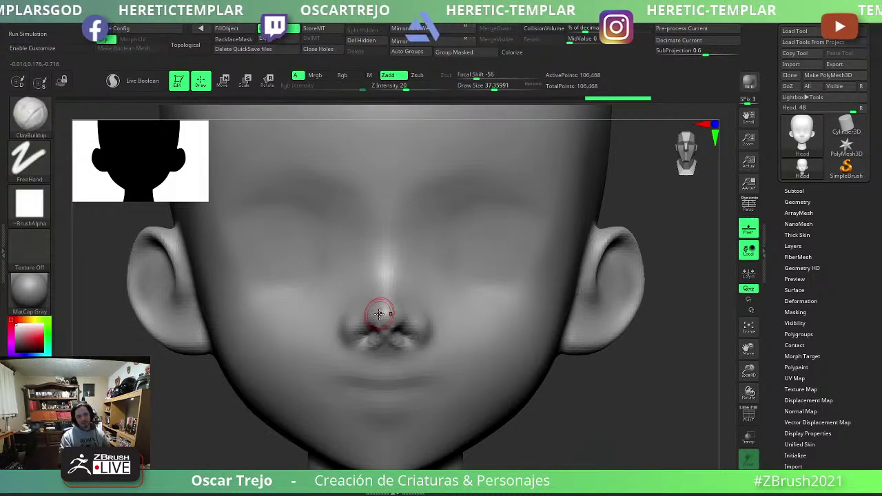
Smooth and refine the nostril wing from a side profile.
key("b")
key("d")
key("s")
right_click_drag(409, 319, 517, 399)
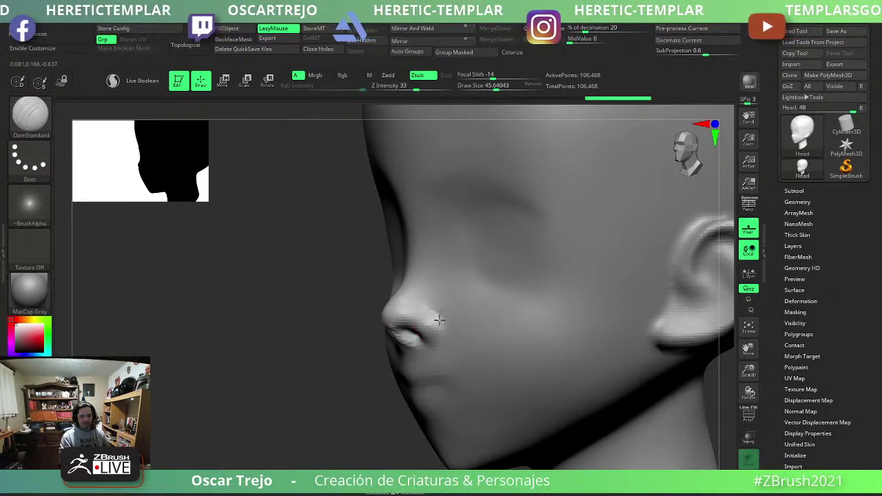
key("b")
key("s")
key("t")
left_click_drag(440, 320, 430, 304)
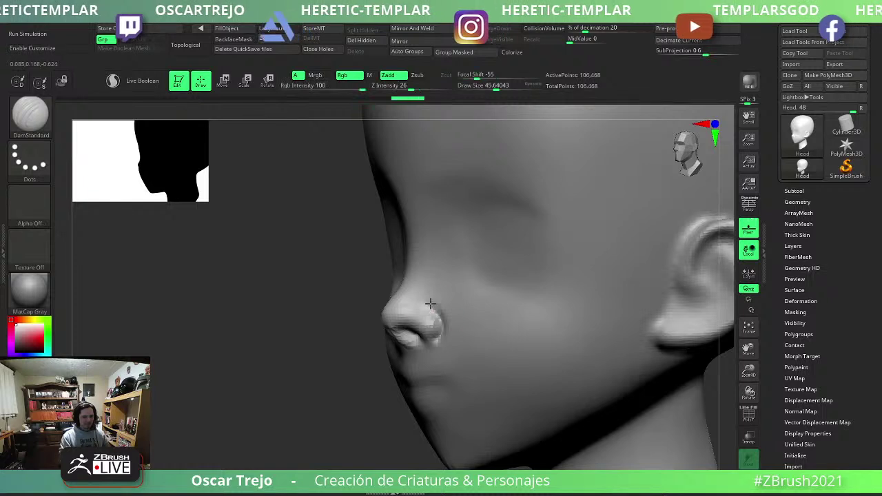
Smooth the nose tip from a straight front view.
right_click_drag(374, 354, 414, 317, "shift")
key("b")
key("m")
key("v")
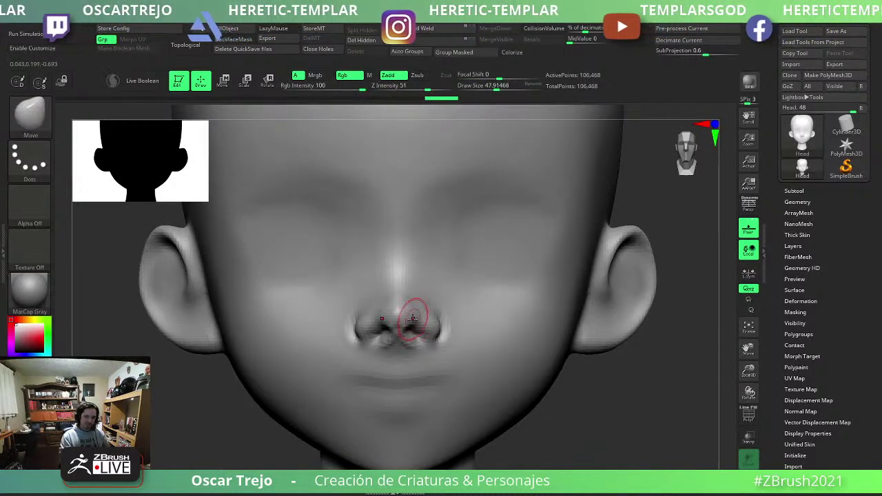
key("shift")
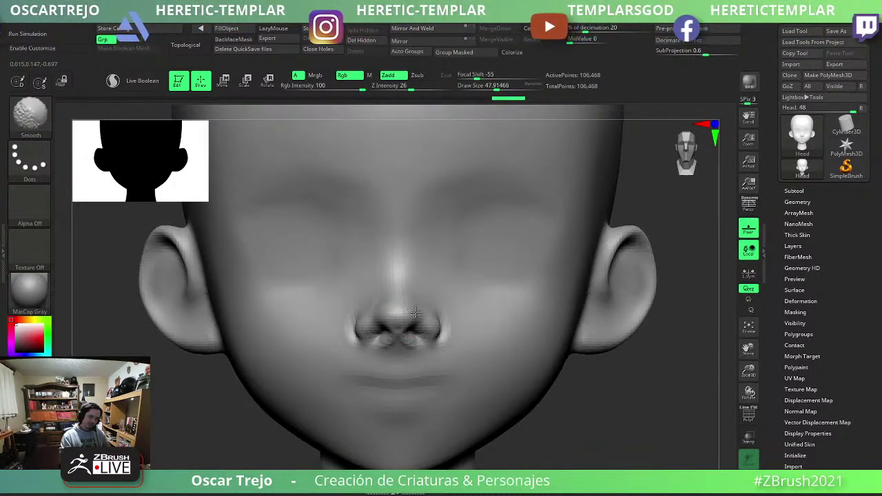
left_click_drag(415, 312, 413, 321, "shift")
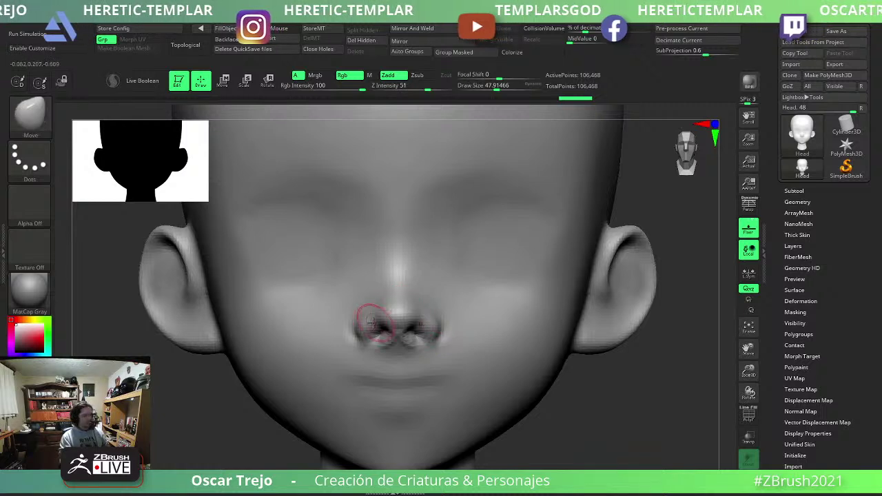
Smooth out the bumps around the nostrils.
key("b")
key("d")
key("s")
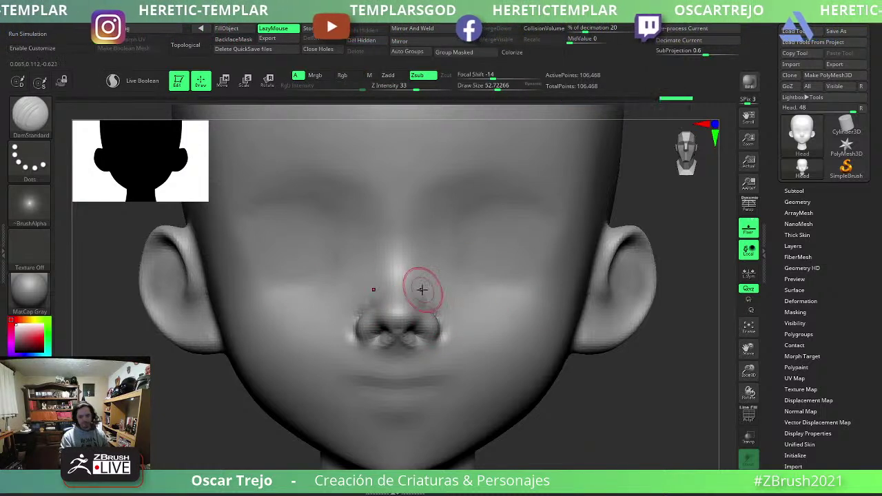
key("shift")
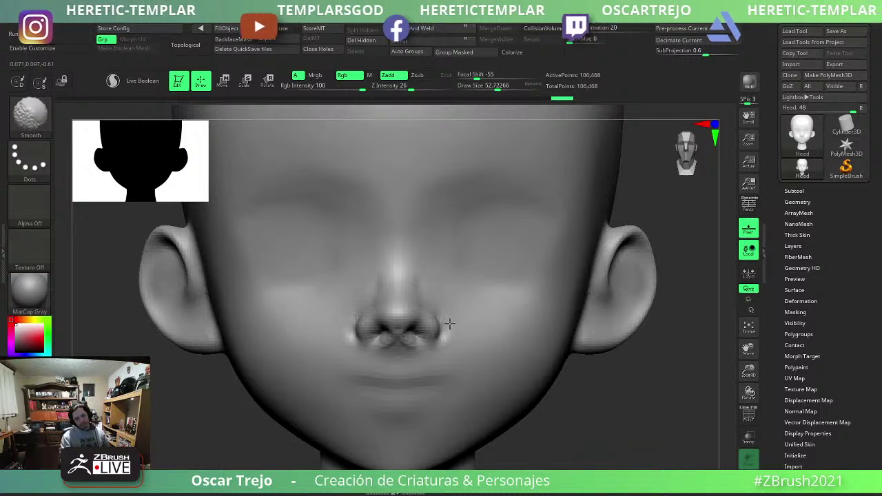
left_click_drag(448, 323, 423, 350, "shift")
key("s")
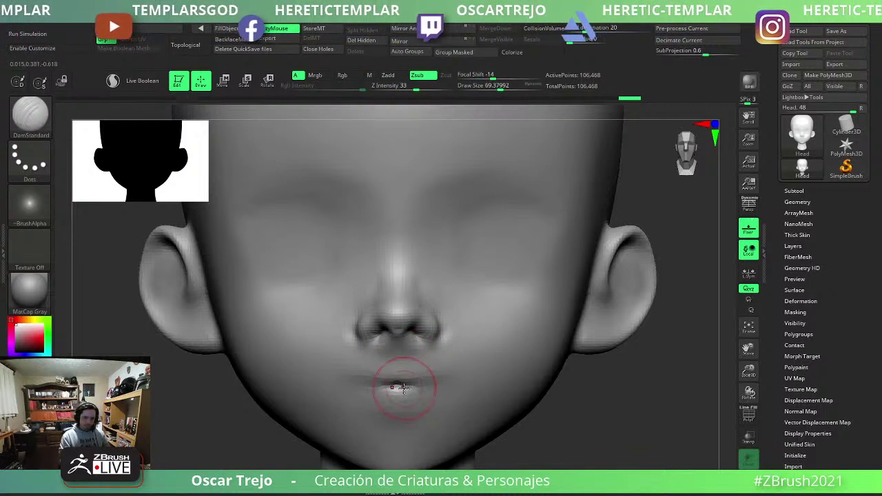
Carve the mouth line between the lips, then set ClayBuildup to about size 75.
left_click_drag(356, 381, 444, 382)
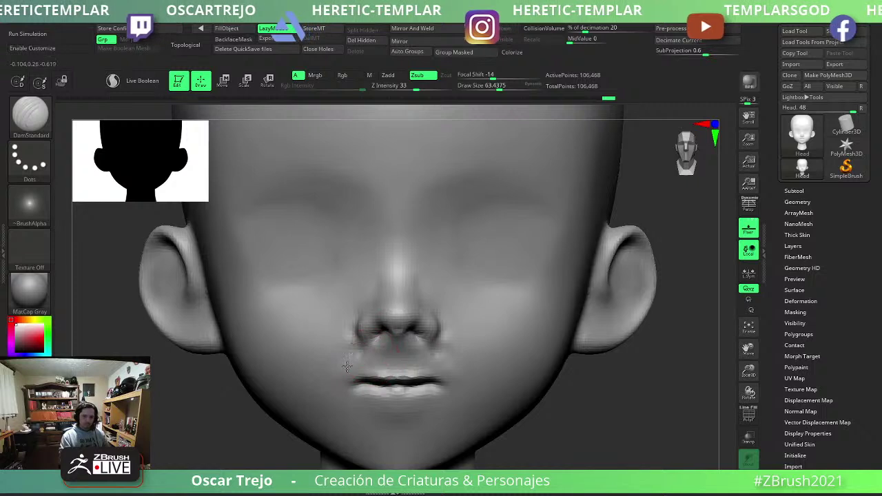
key("b")
key("c")
key("b")
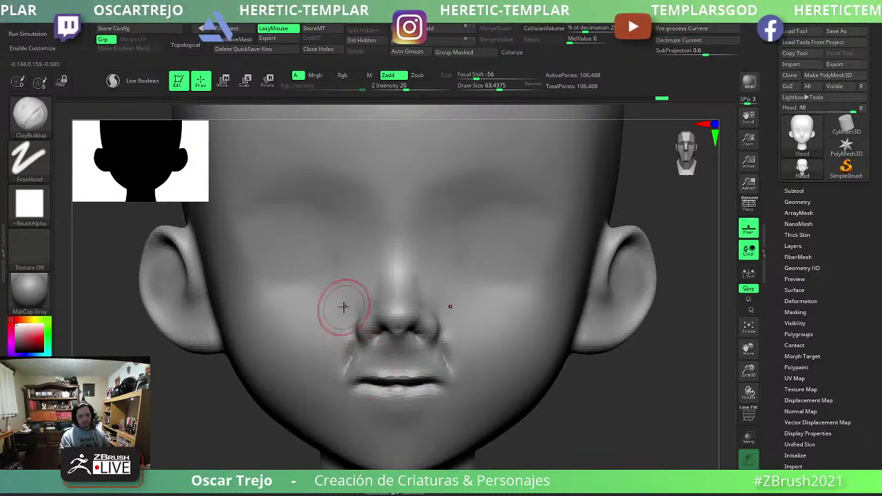
mouse_move(384, 253)
right_mouse_down("ctrl")
mouse_move(427, 310)
mouse_move(539, 365)
mouse_move(489, 305)
mouse_move(338, 297)
right_mouse_up("ctrl")
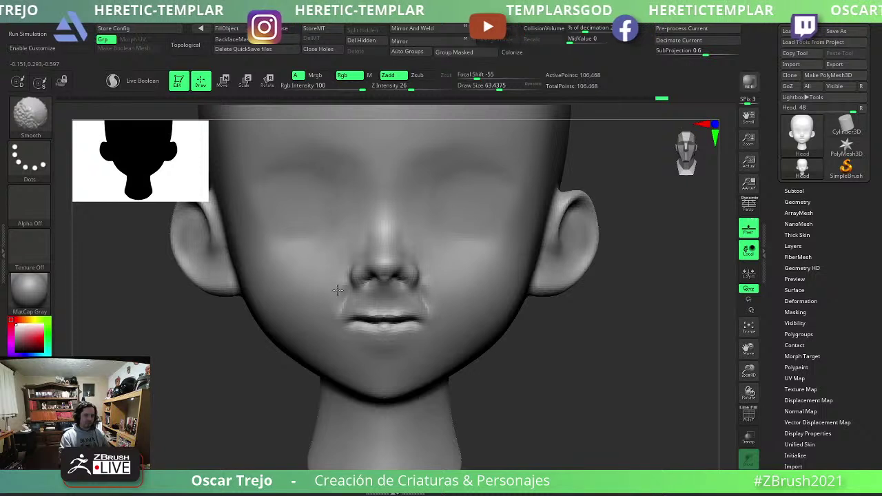
key("s")
left_click_drag(385, 351, 396, 353)
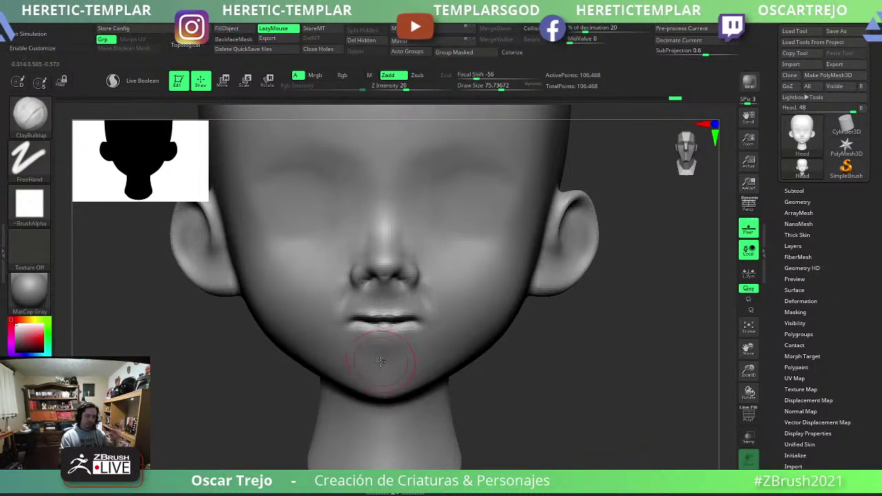
Smooth the area under the lower lip and soften the lips.
key("b")
key("d")
key("s")
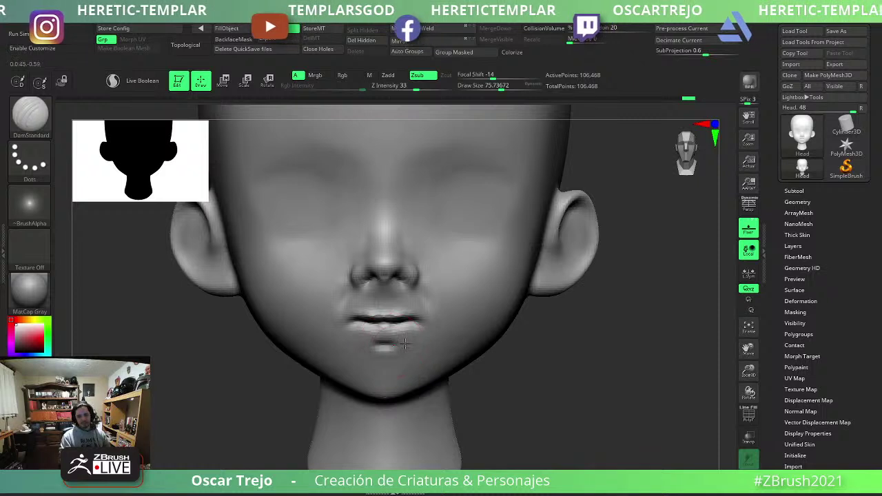
left_click_drag(405, 344, 423, 315, "shift")
mouse_move(516, 350)
left_mouse_down()
mouse_move(551, 394)
mouse_move(379, 287)
left_mouse_up()
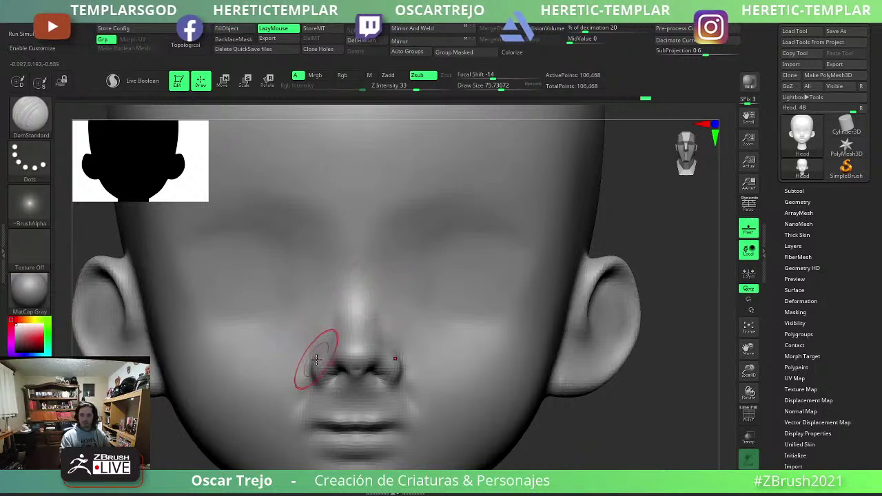
Add clay down the nose bridge and along its side at brush size about 86.
key("ctrl")
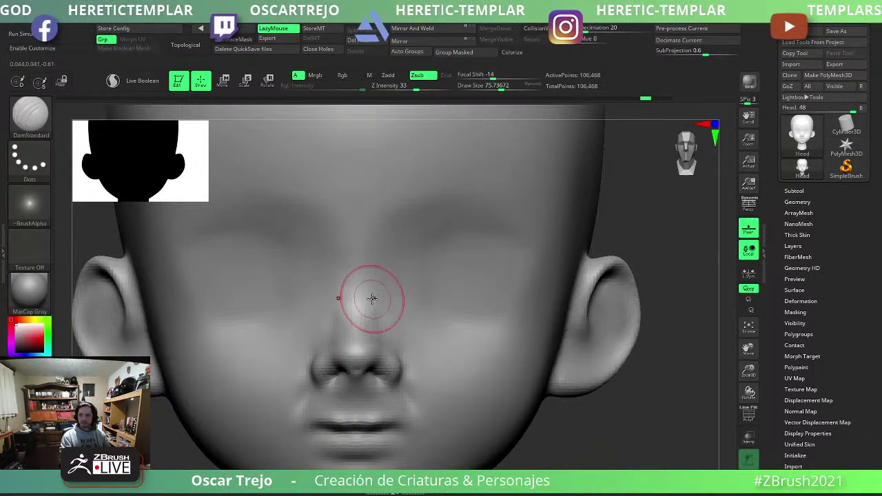
key("s")
left_click_drag(344, 311, 363, 312)
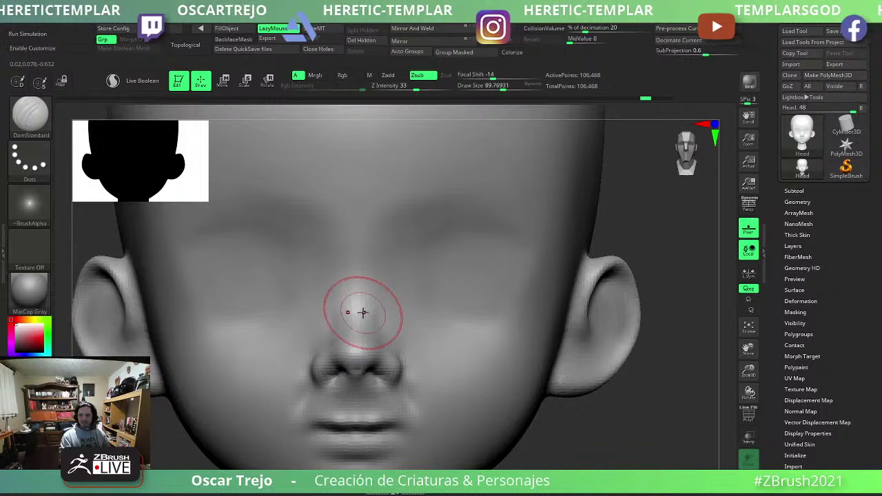
key("s")
left_click_drag(355, 315, 363, 278)
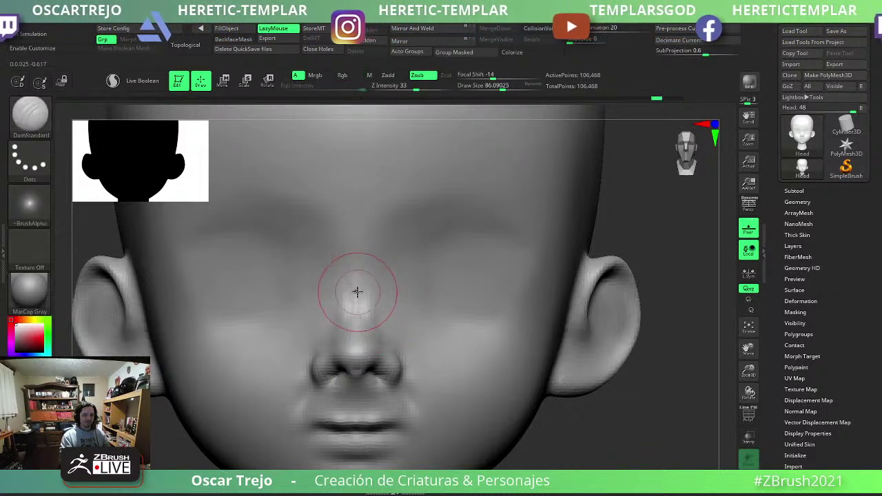
key("b")
key("c")
key("b")
left_click_drag(358, 268, 374, 345)
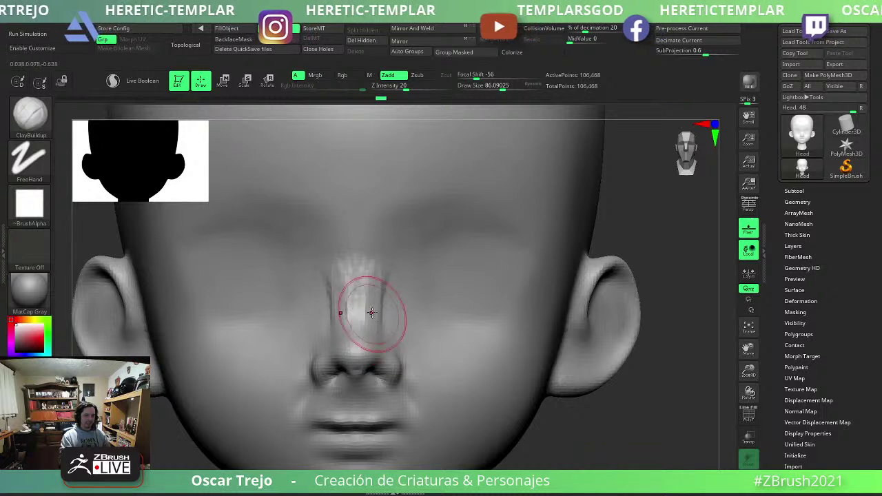
left_click_drag(379, 310, 382, 252)
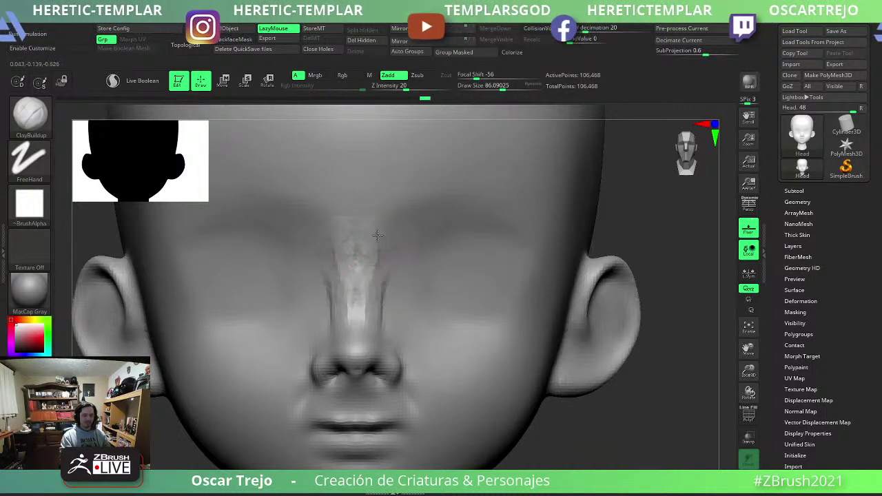
Build up clay across both brows at size about 100 and smooth the nose bridge.
right_click_drag(377, 235, 389, 224)
left_click_drag(390, 207, 374, 232)
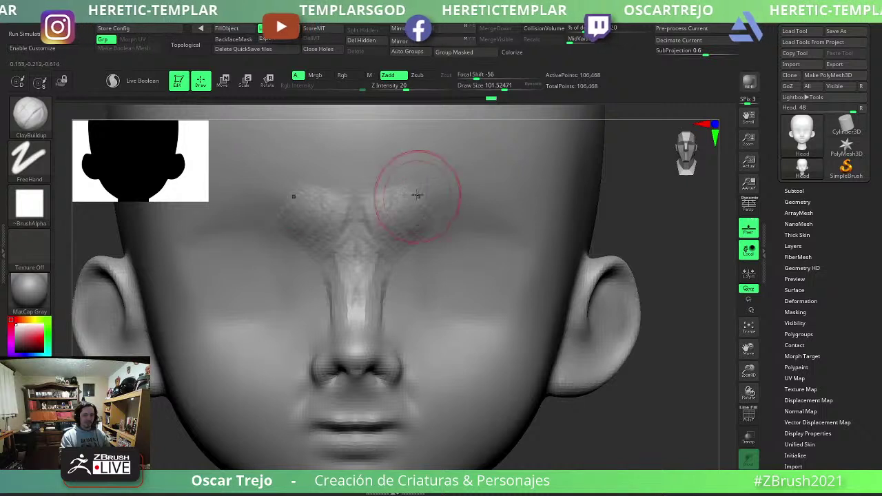
left_click_drag(417, 197, 436, 203)
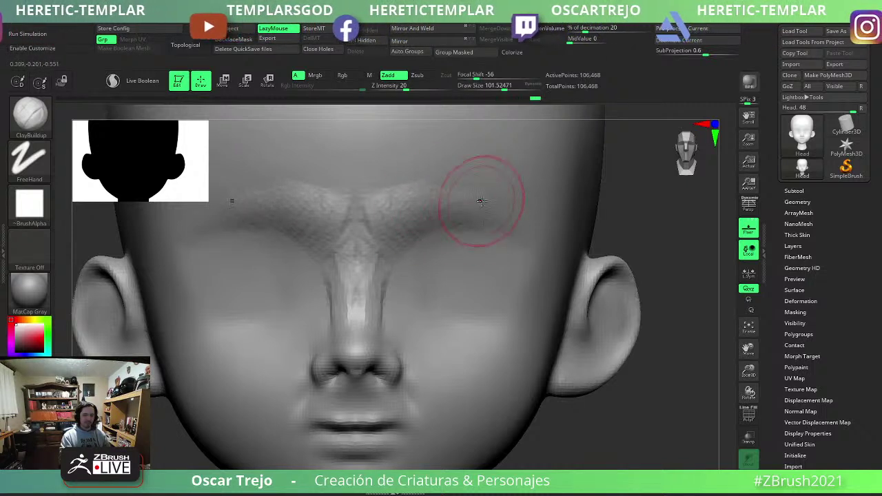
key("shift")
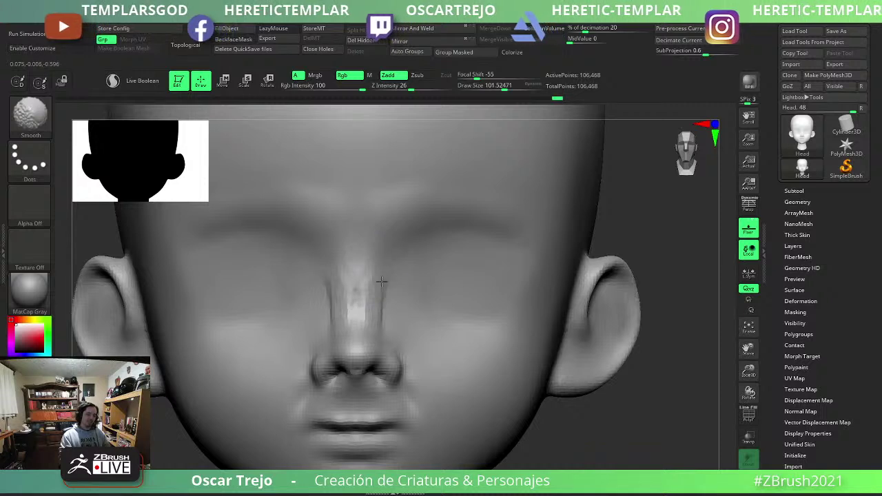
left_click_drag(371, 237, 357, 293, "shift")
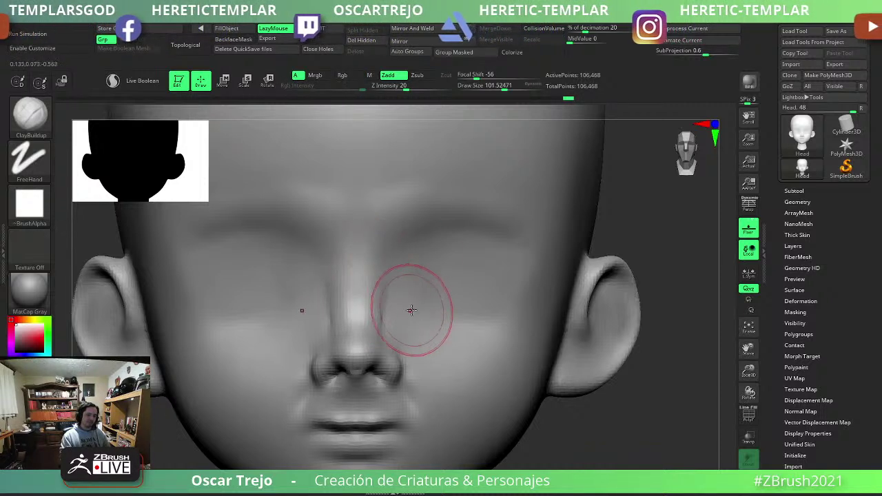
Set DamStandard to a draw size of about 90 for light carving around the bridge.
key("b")
key("d")
key("s")
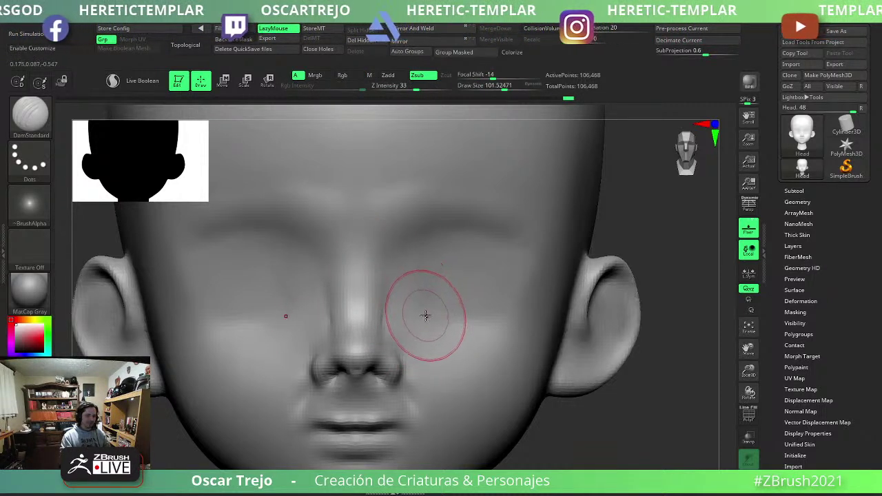
key("s")
left_click_drag(400, 292, 401, 298)
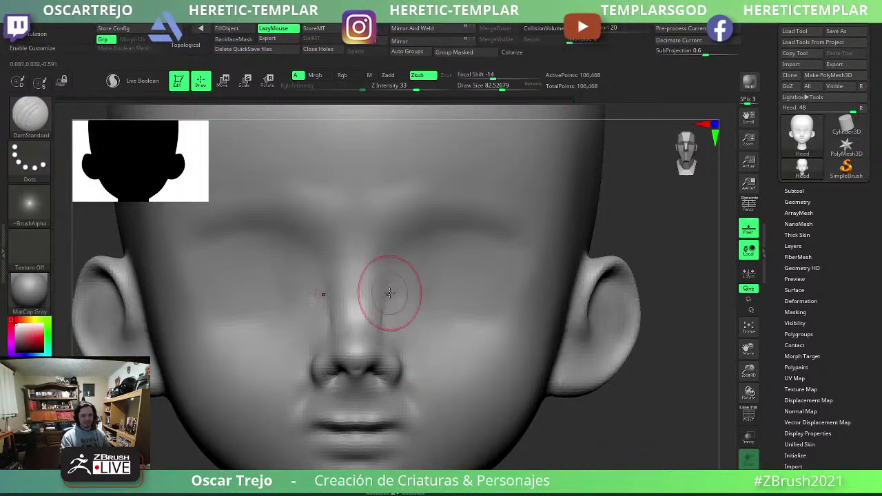
key("shift")
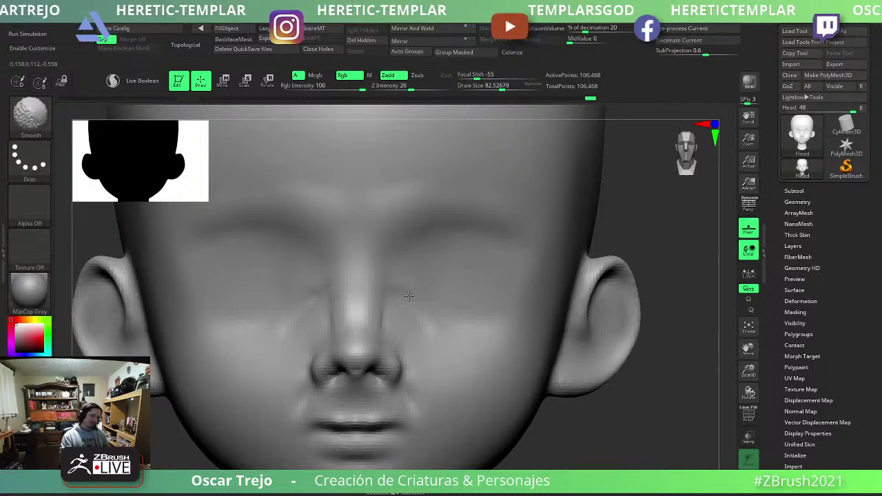
Carve both closed-eye slits deeper and longer with a brush of about size 48.
key("f")
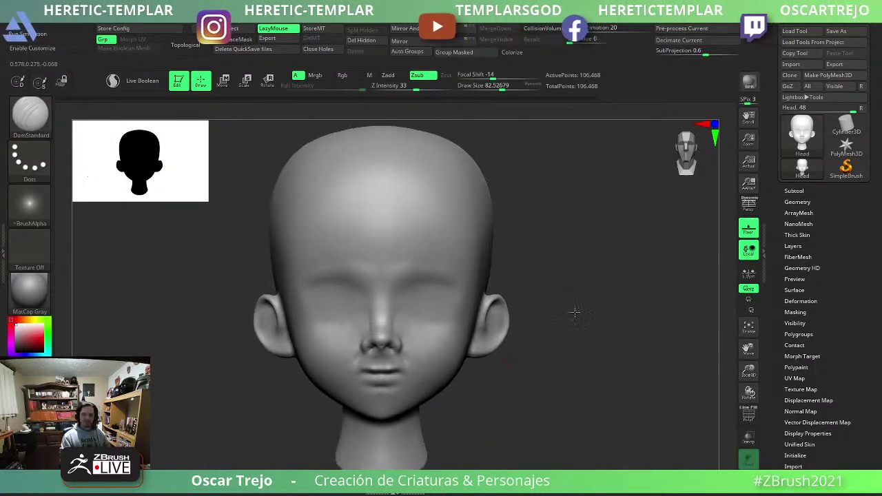
mouse_move(531, 379)
left_mouse_down("alt")
mouse_move(609, 347)
mouse_move(615, 356)
left_mouse_up("alt")
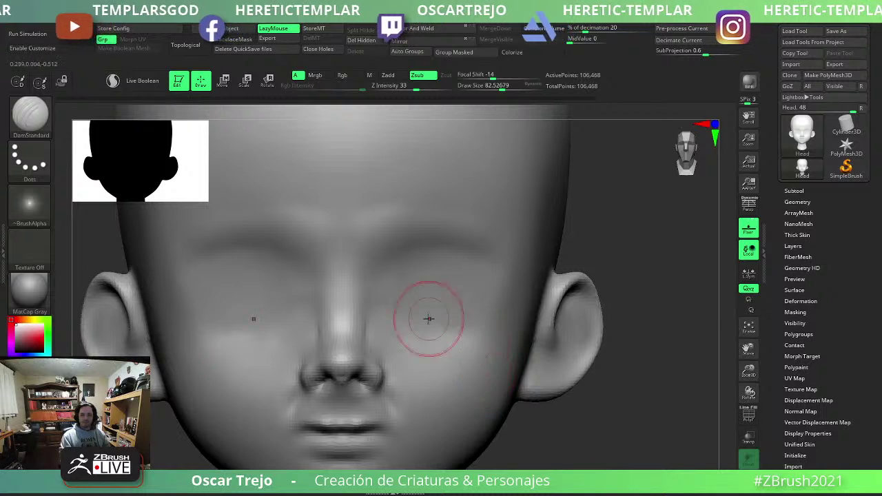
key("s")
mouse_move(390, 310)
left_mouse_down()
mouse_move(397, 315)
mouse_move(392, 310)
left_mouse_up()
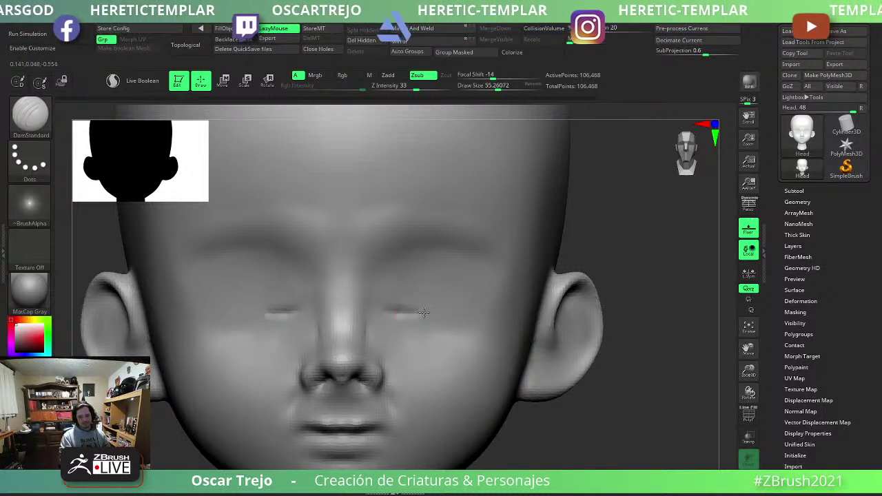
left_click_drag(433, 309, 475, 306)
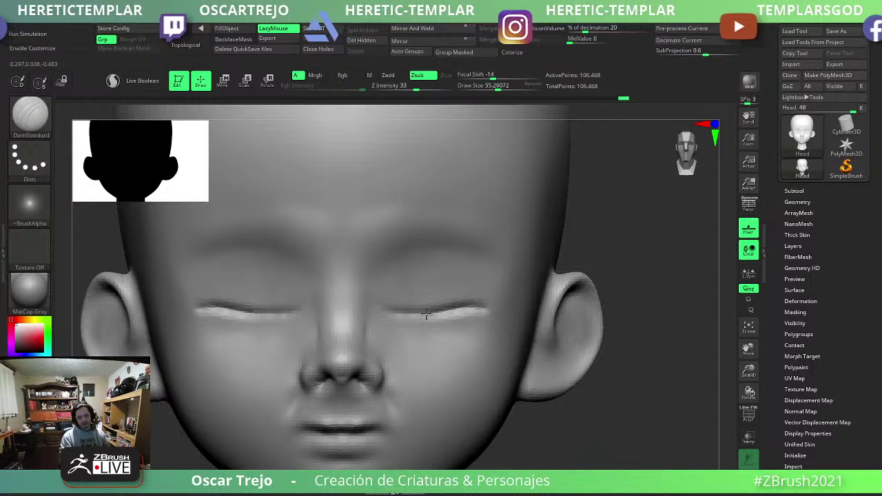
Build up upper and lower eyelid ridges on both eyes with ClayBuildup and smooth them.
key("b")
key("c")
key("b")
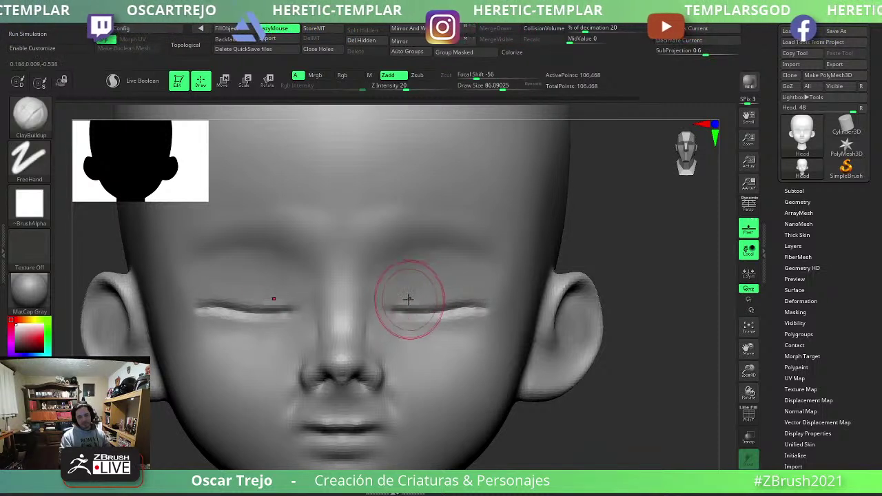
left_click_drag(409, 294, 475, 288)
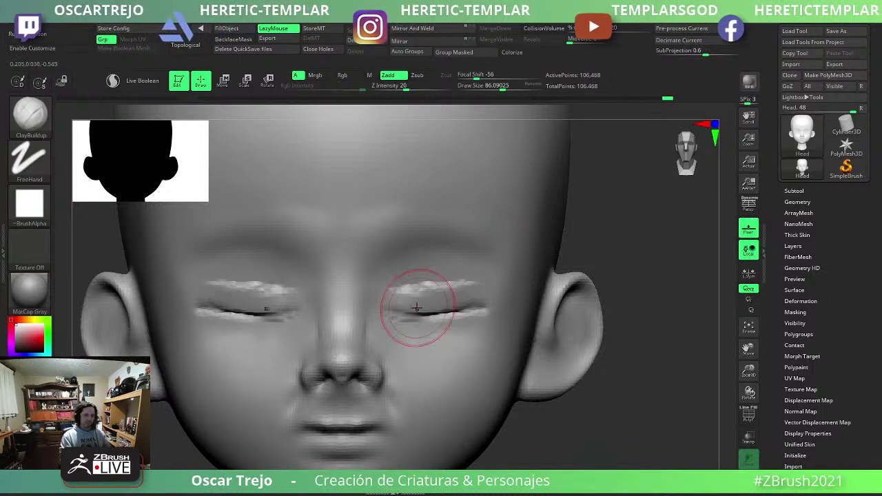
left_click_drag(403, 317, 483, 313)
key("bracketright")
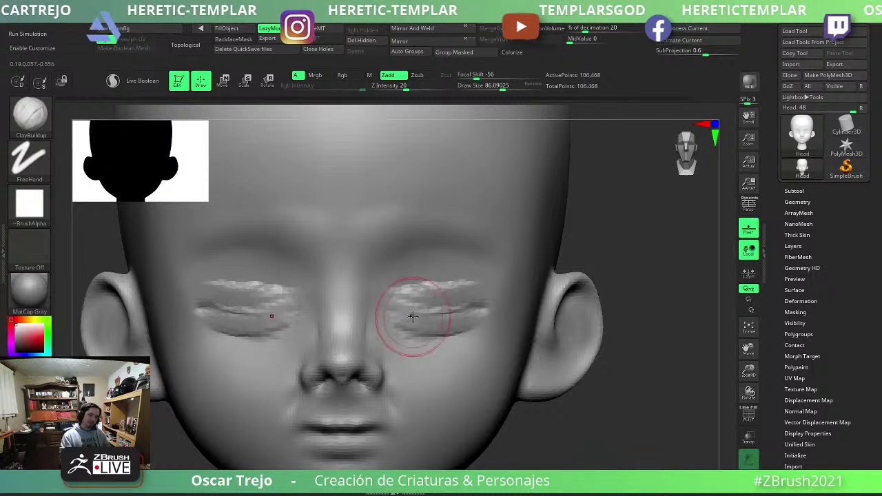
key("bracketright")
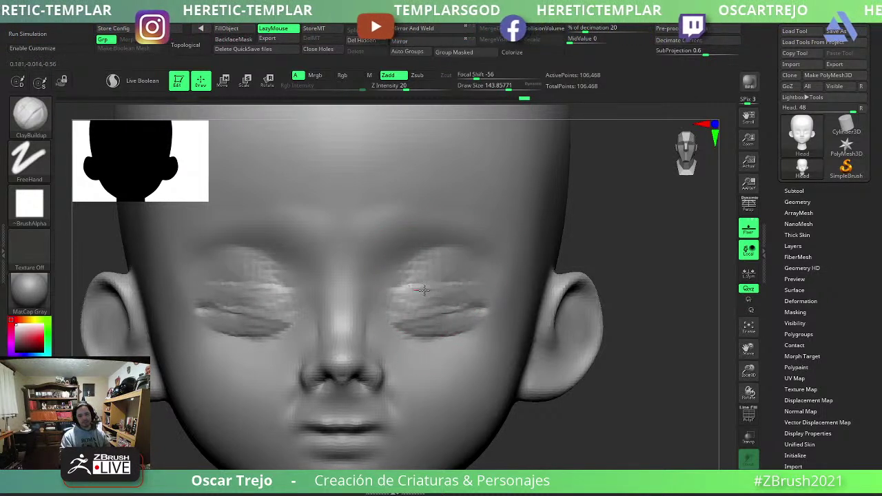
left_click_drag(423, 290, 455, 301)
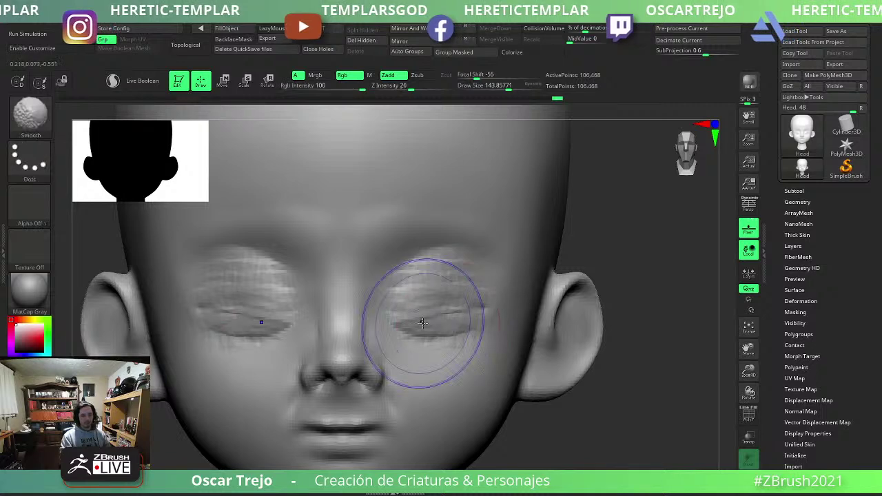
left_click_drag(413, 324, 461, 271, "shift")
key("bracketleft")
key("bracketleft")
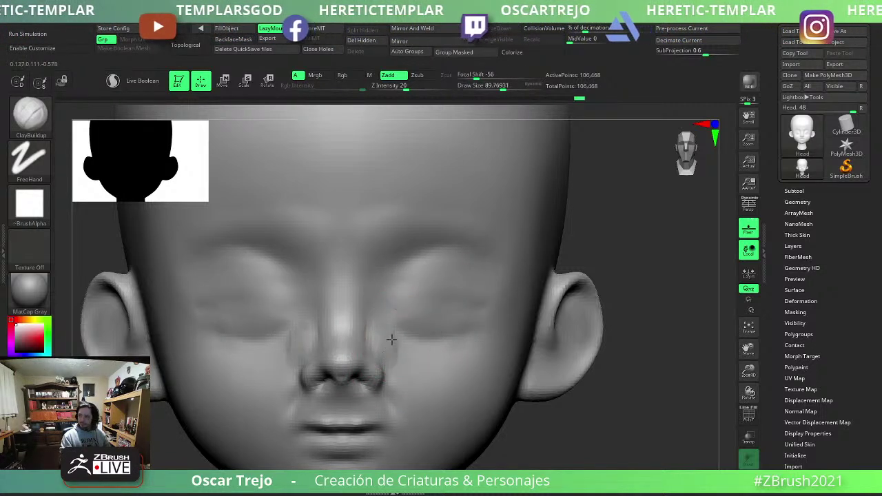
Build up the cheeks beside both nostrils and smooth the ripples around the nose.
left_click_drag(387, 338, 398, 375)
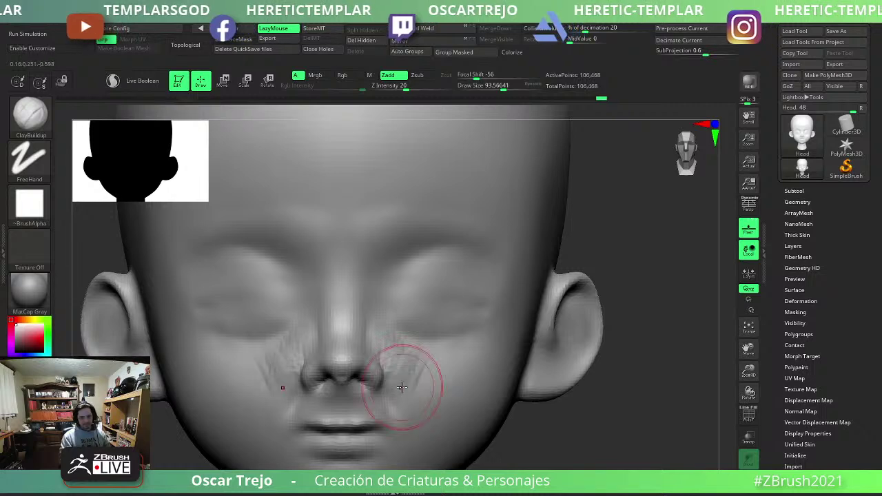
key("bracketleft")
key("bracketright")
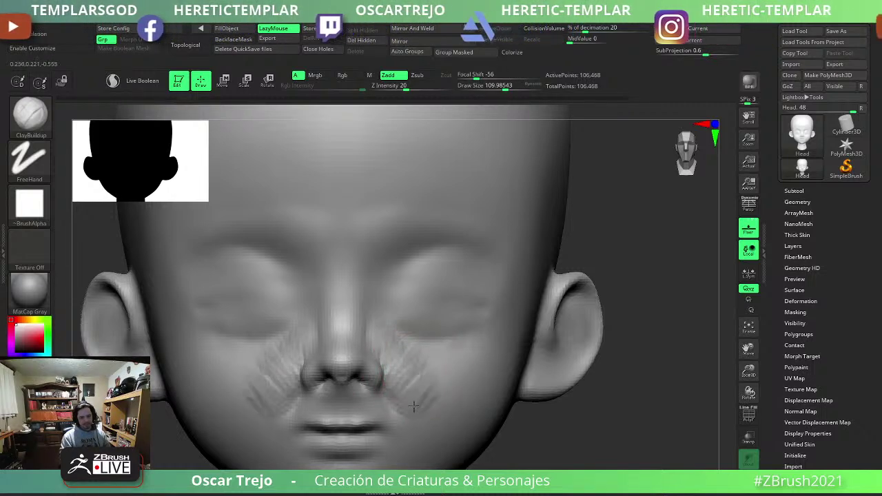
right_click_drag(456, 414, 414, 291, "alt")
key("s")
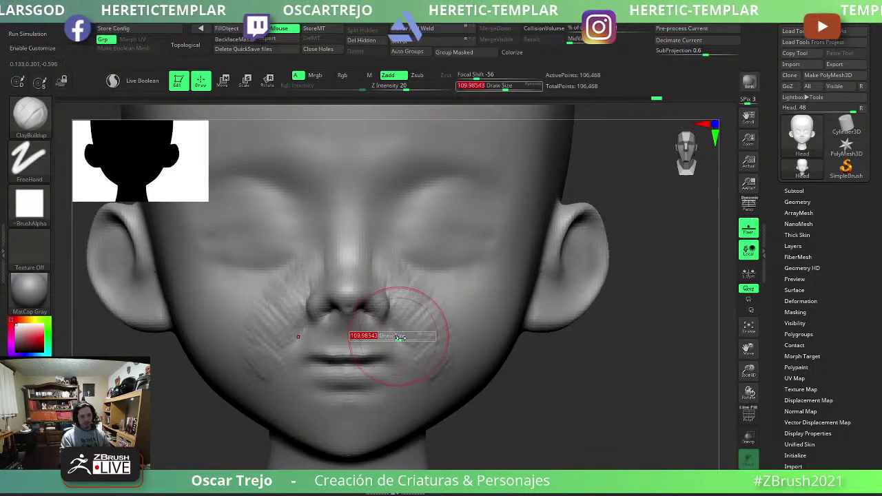
left_click_drag(386, 338, 417, 333)
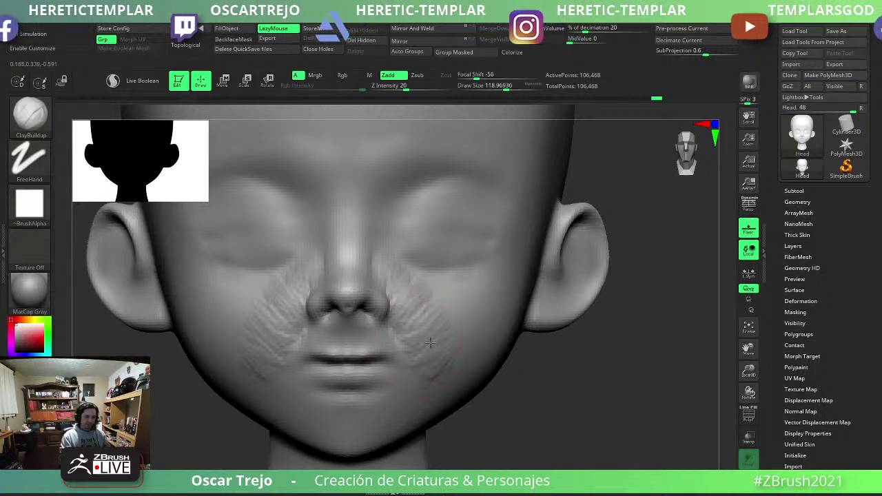
key("bracketleft")
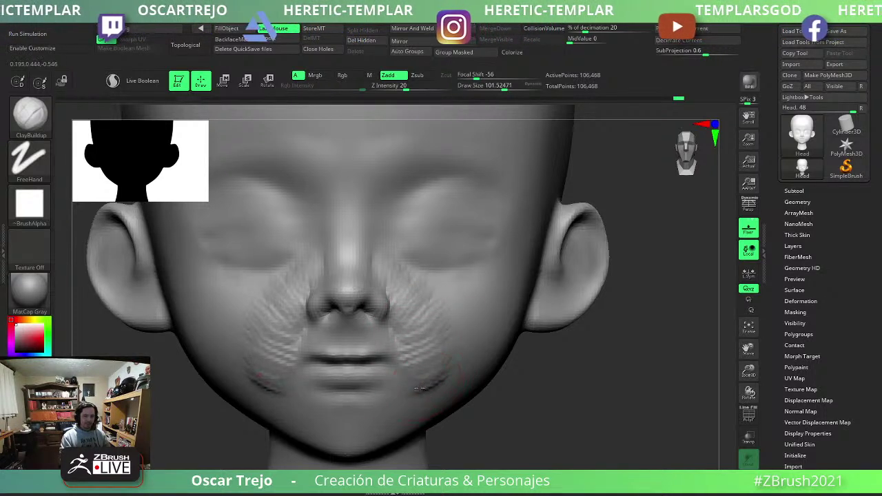
key("shift")
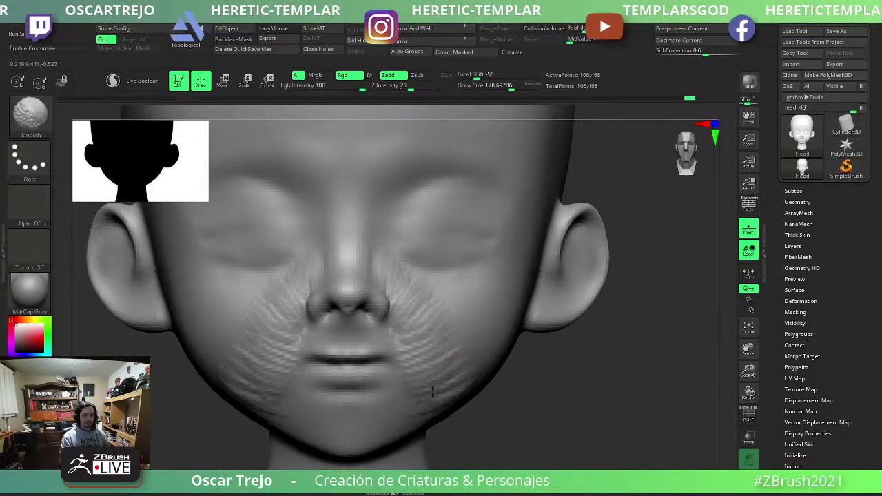
left_click_drag(432, 391, 431, 335, "shift")
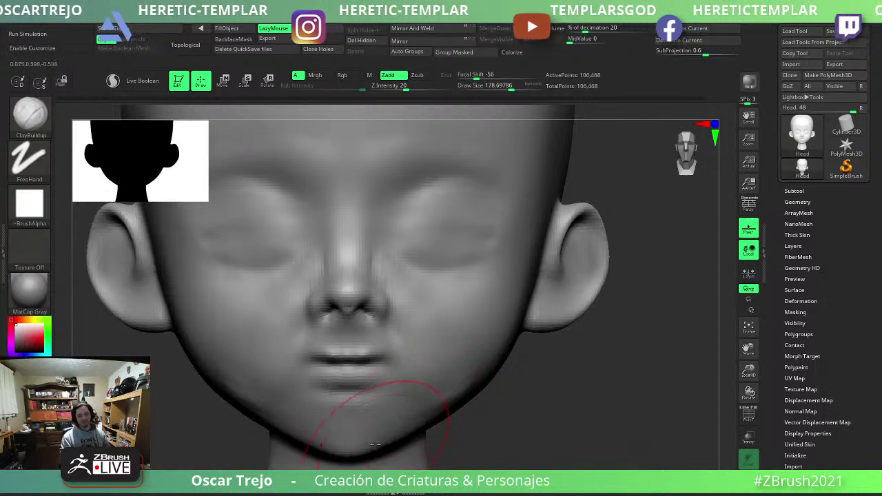
Build up rounded volume on the chin with ClayBuildup.
key("b")
key("m")
key("v")
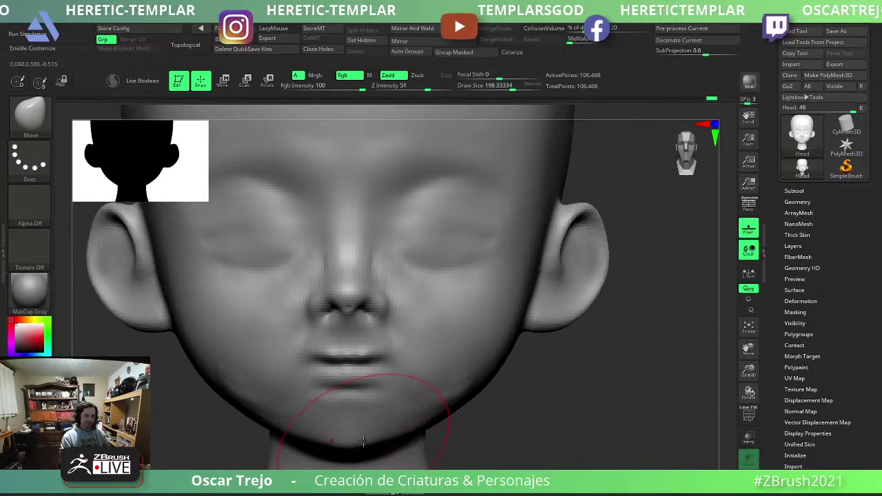
key("b")
key("c")
key("b")
mouse_move(338, 432)
left_mouse_down()
mouse_move(350, 411)
mouse_move(453, 429)
left_mouse_up()
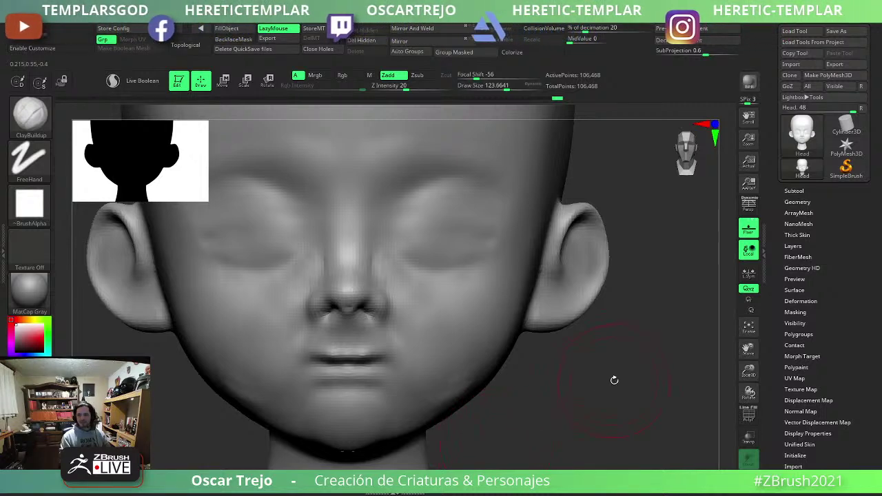
Smooth the corner of the mouth in a three-quarter view with brush size about 69.
mouse_move(614, 380)
left_mouse_down()
mouse_move(591, 416)
mouse_move(571, 402)
mouse_move(592, 416)
mouse_move(605, 370)
left_mouse_up()
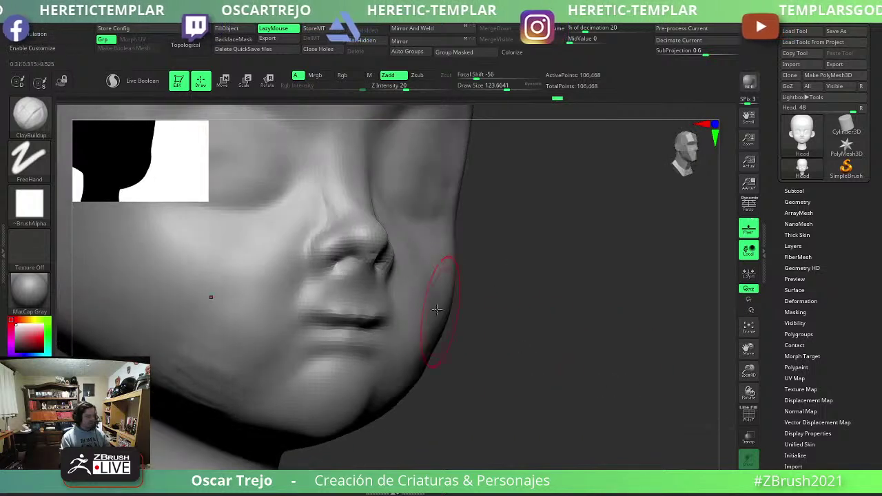
key("b")
key("d")
key("s")
key("s")
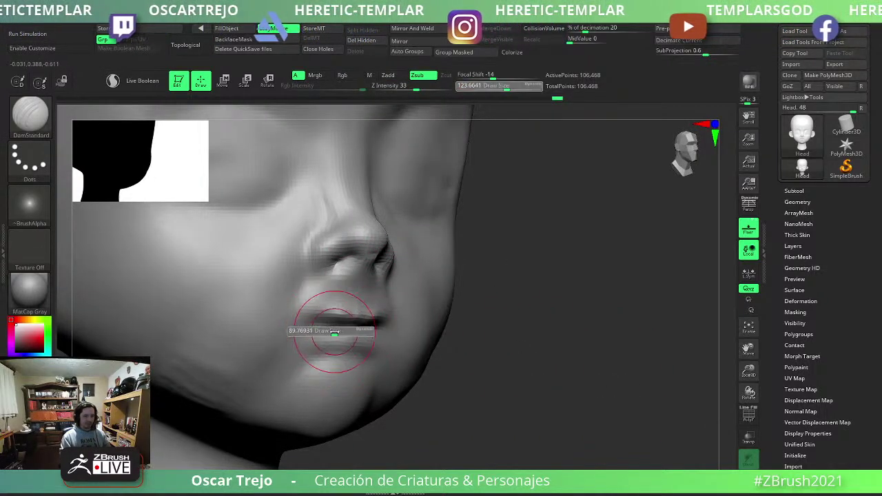
left_click_drag(334, 331, 315, 325)
key("s")
key("s")
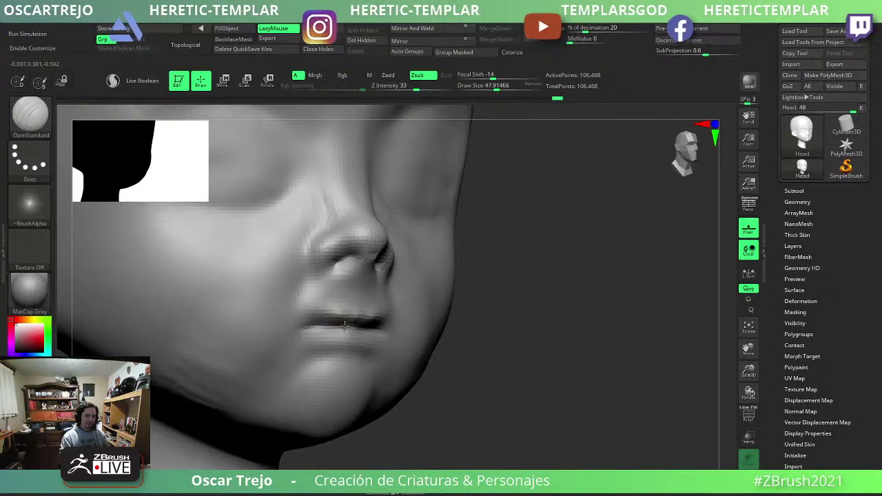
key("bracketleft")
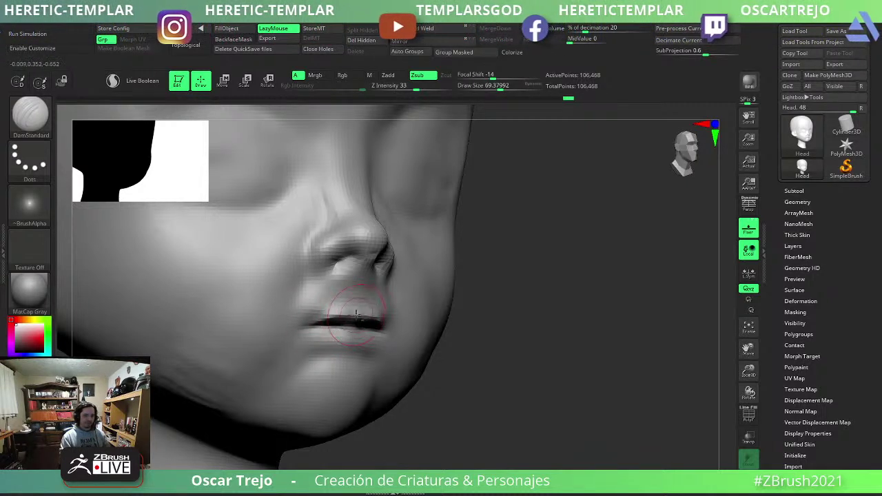
key("shift")
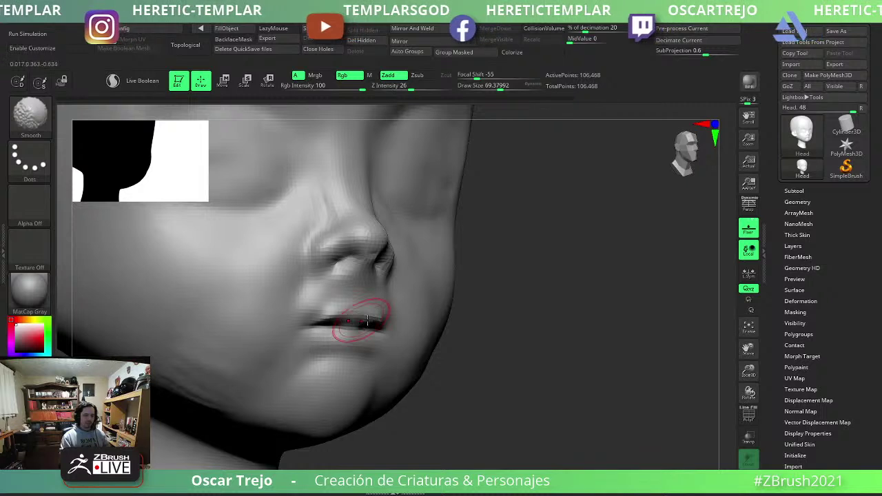
right_click_drag(367, 320, 531, 347)
Carve a sharp crease beside the nose from the front at about half brush size.
key("s")
key("s")
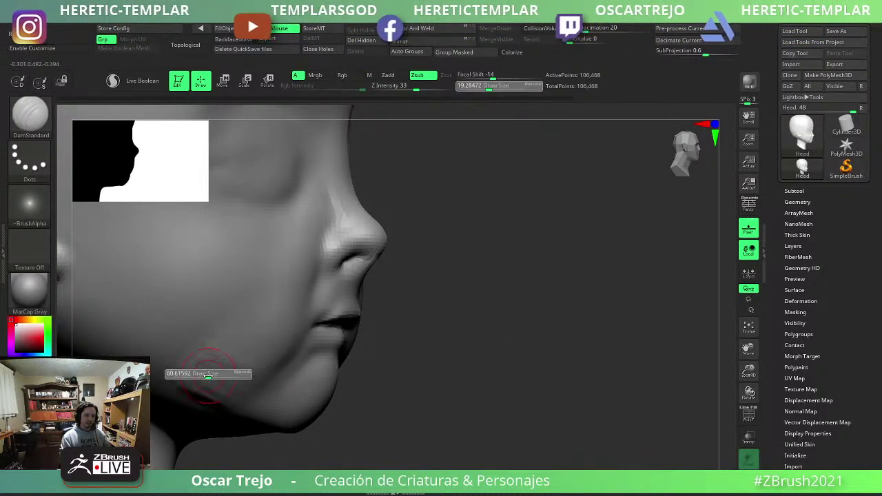
key("shift")
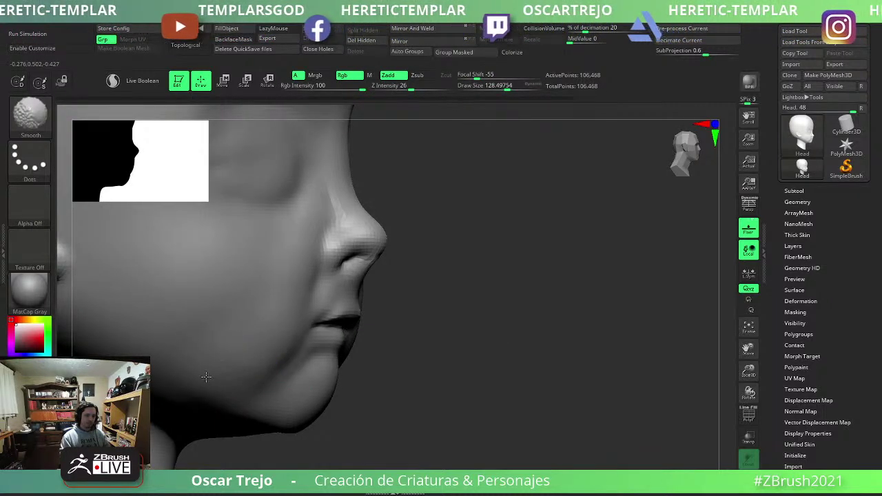
left_click_drag(575, 319, 610, 370, "shift")
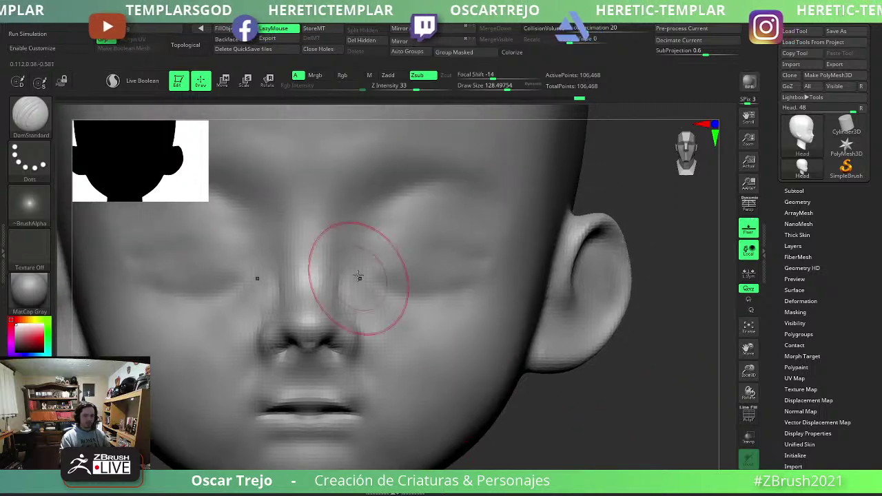
key("s")
left_click_drag(374, 283, 360, 265)
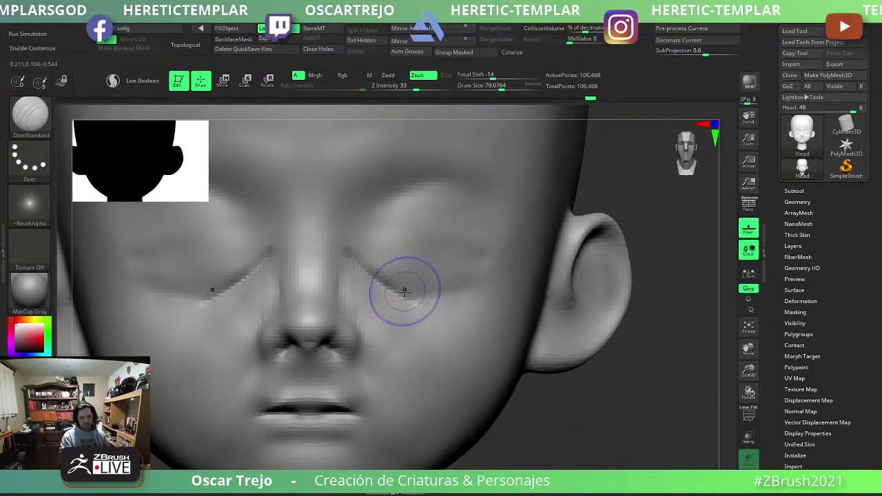
key("shift")
left_click_drag(384, 335, 364, 360)
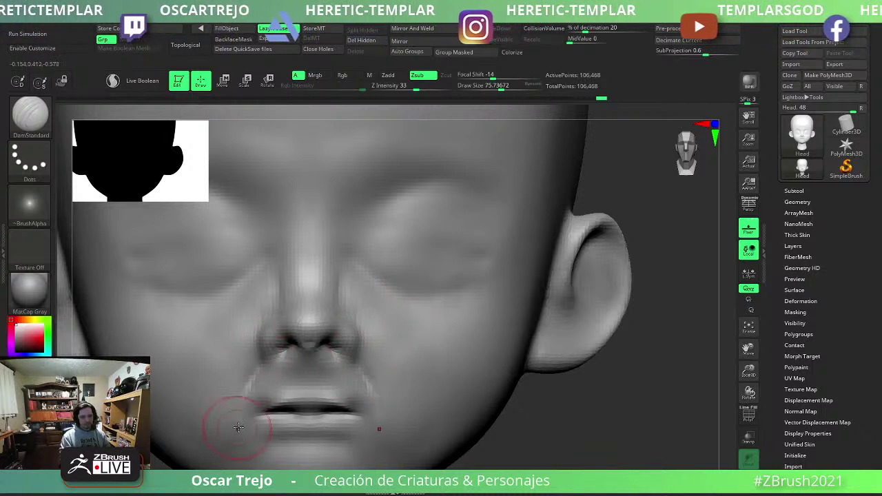
Carve a deeper crease between the lips with a smaller brush.
key("bracketleft")
mouse_move(305, 408)
left_mouse_down()
mouse_move(305, 398)
mouse_move(343, 400)
mouse_move(345, 412)
mouse_move(370, 407)
left_mouse_up()
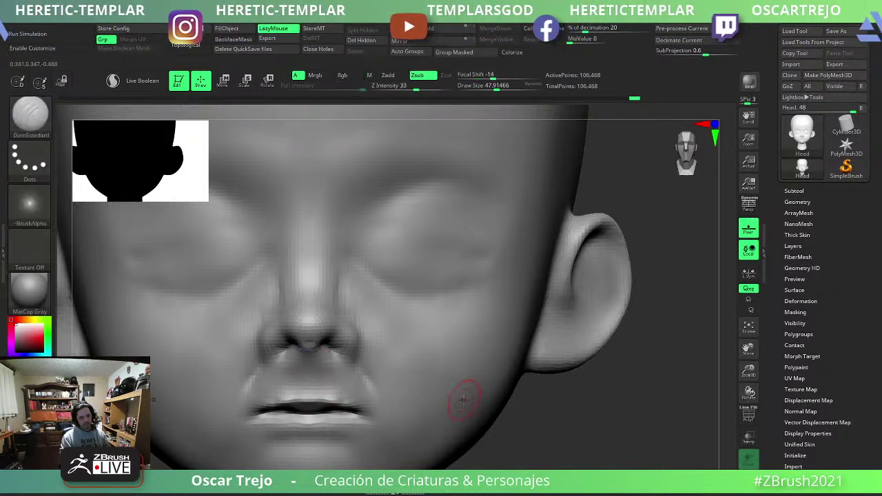
left_click_drag(466, 403, 514, 433, "shift")
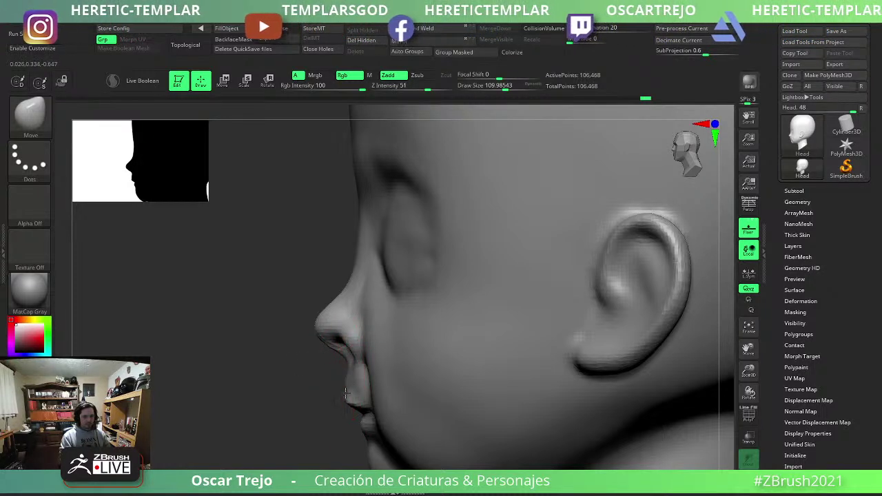
Check the chin in side profile, then reshape both ears symmetrically from the front with a smaller brush.
left_click_drag(335, 445, 390, 446)
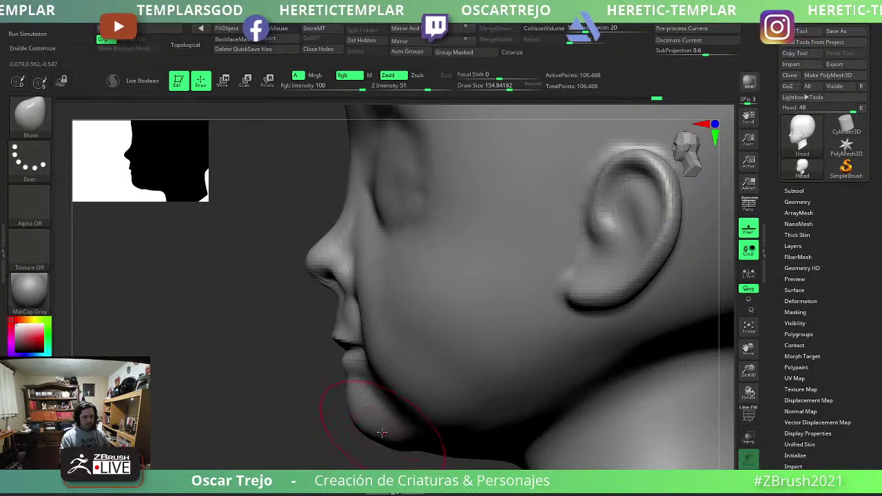
left_click_drag(331, 431, 406, 431, "shift")
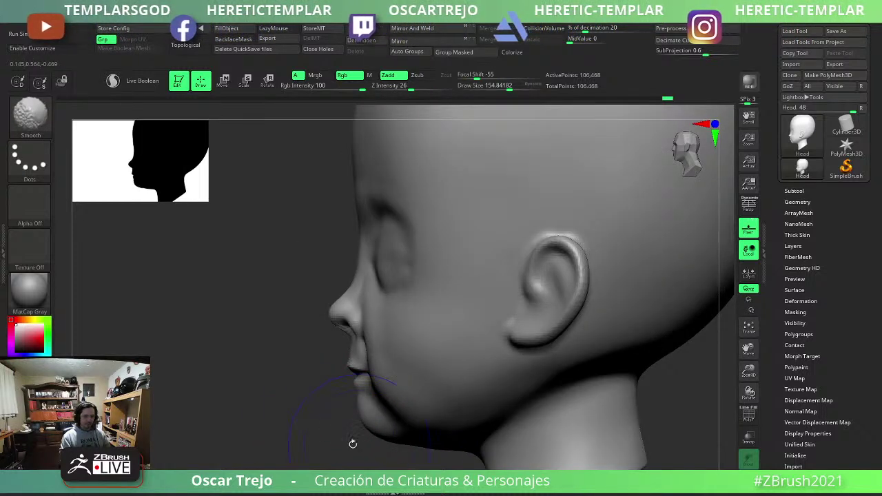
left_click_drag(352, 443, 386, 406, "shift")
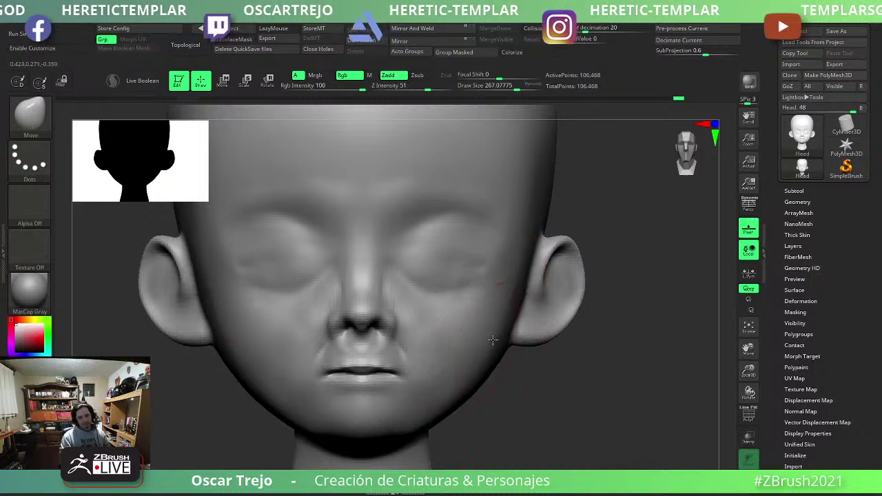
key("bracketleft")
key("bracketleft")
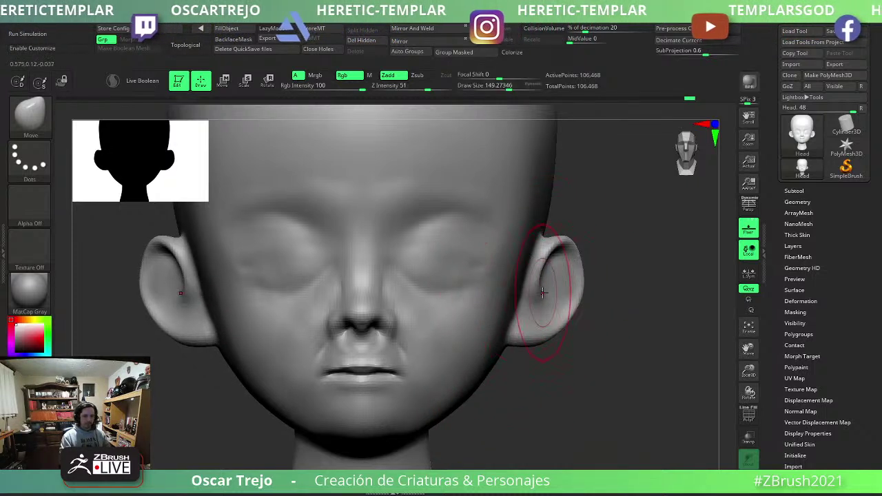
mouse_move(543, 293)
left_mouse_down()
mouse_move(550, 262)
mouse_move(536, 243)
mouse_move(557, 256)
left_mouse_up()
key("s")
key("s")
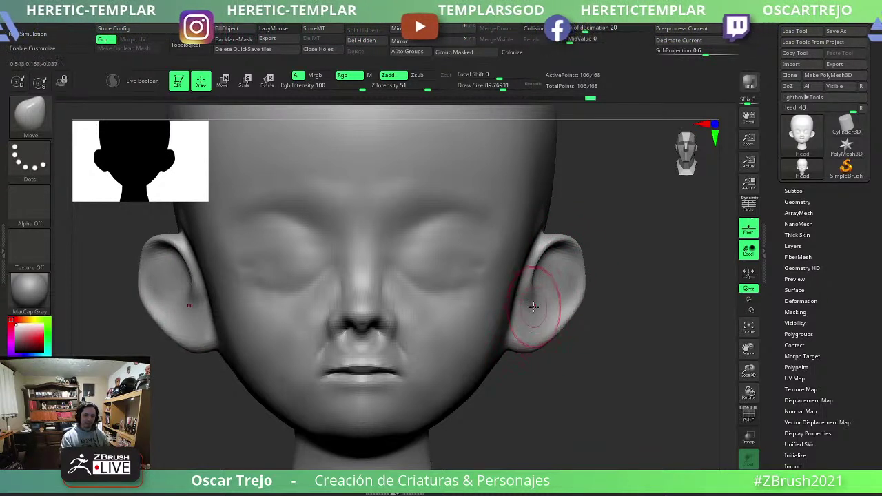
Switch from DamStandard to an enlarged ClayBuildup brush and build clay over the forehead.
key("bracketleft")
key("b")
key("d")
key("s")
mouse_move(586, 328)
left_mouse_down()
mouse_move(571, 314)
mouse_move(571, 323)
left_mouse_up()
left_click_drag(387, 273, 507, 294)
key("bracketright")
key("bracketright")
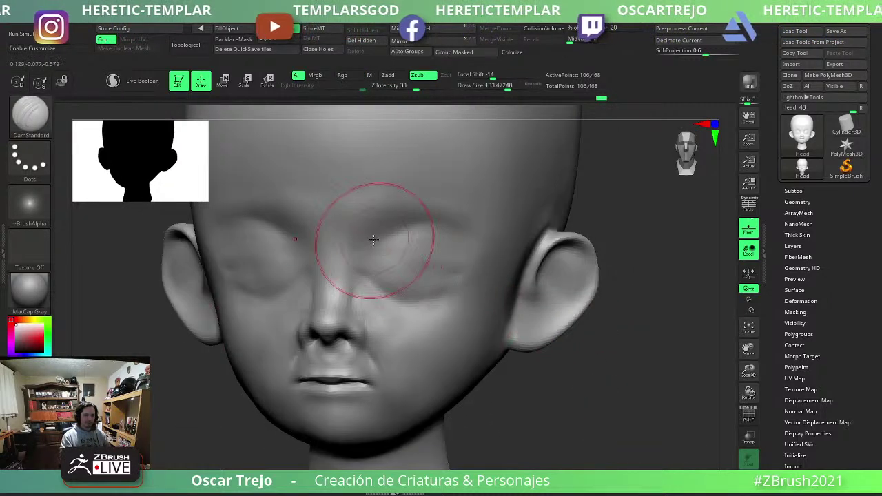
key("b")
key("c")
key("b")
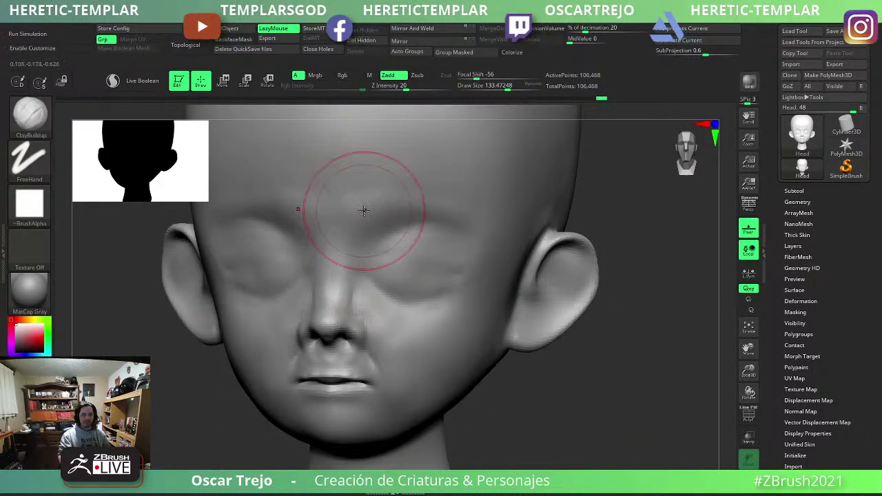
key("s")
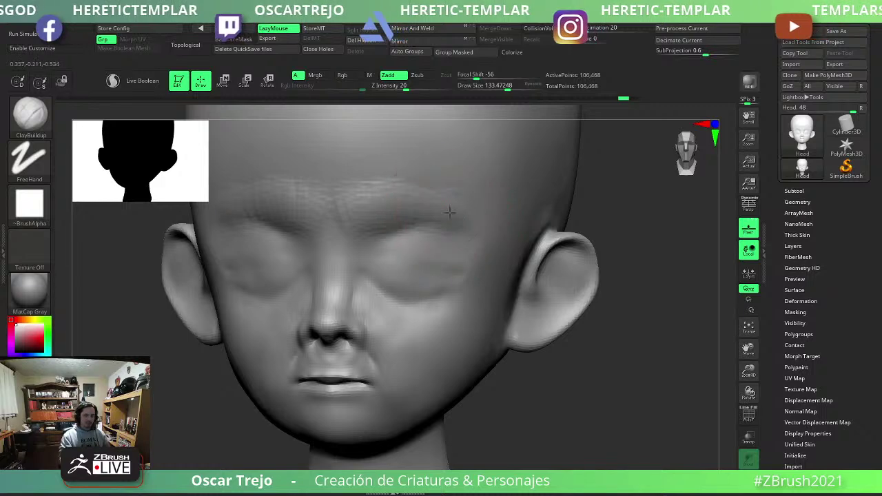
Shift-smooth the brow and area above both eyes into soft rounded forms.
key("shift")
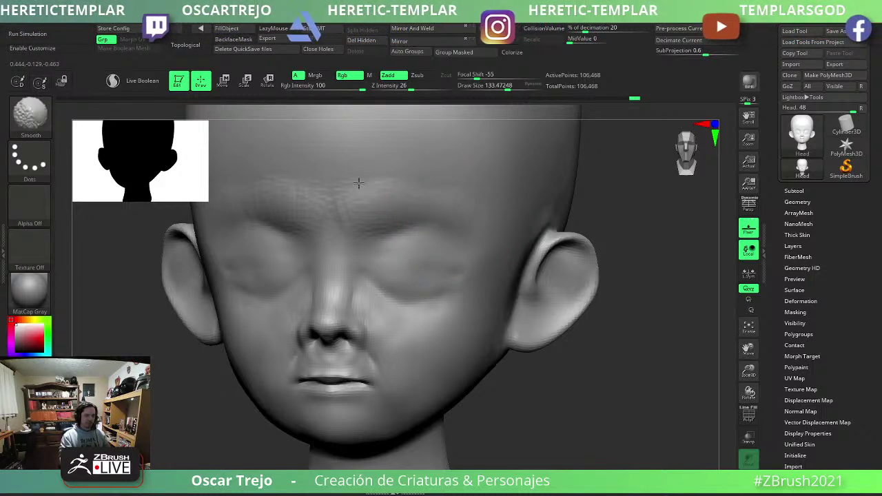
right_click_drag(434, 197, 404, 241, "alt")
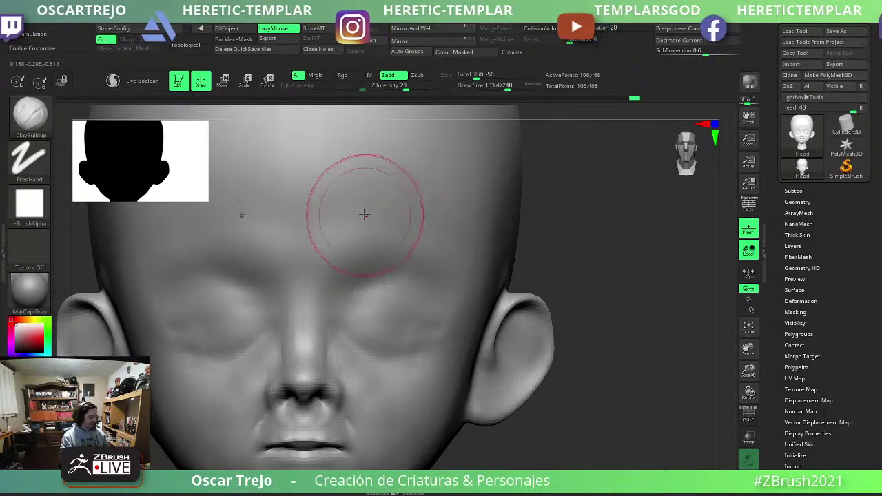
key("shift")
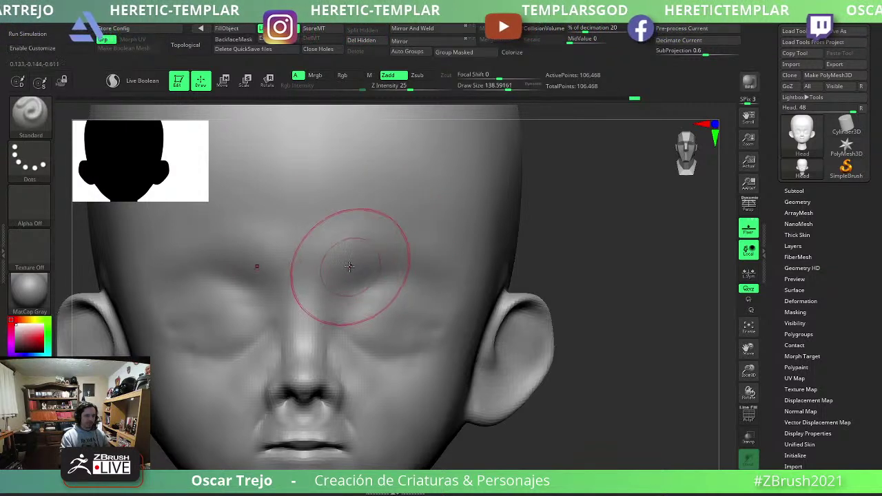
left_click_drag(345, 267, 351, 276, "shift")
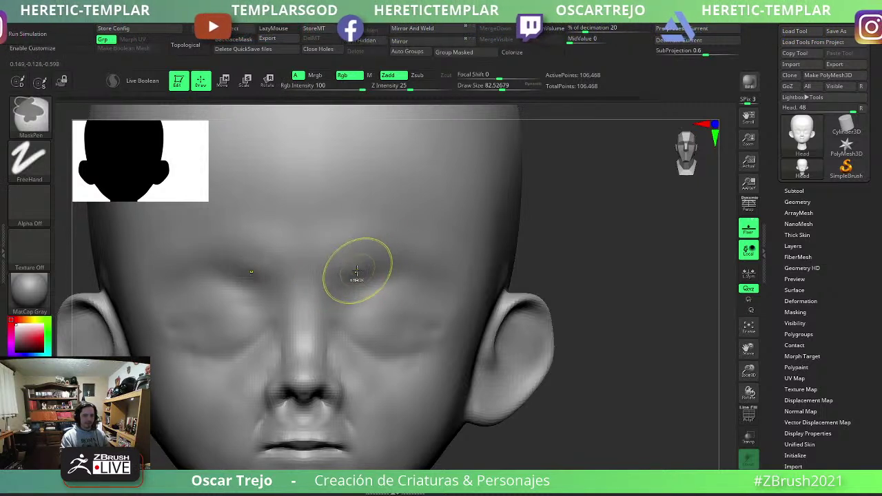
key("bracketright")
key("bracketright")
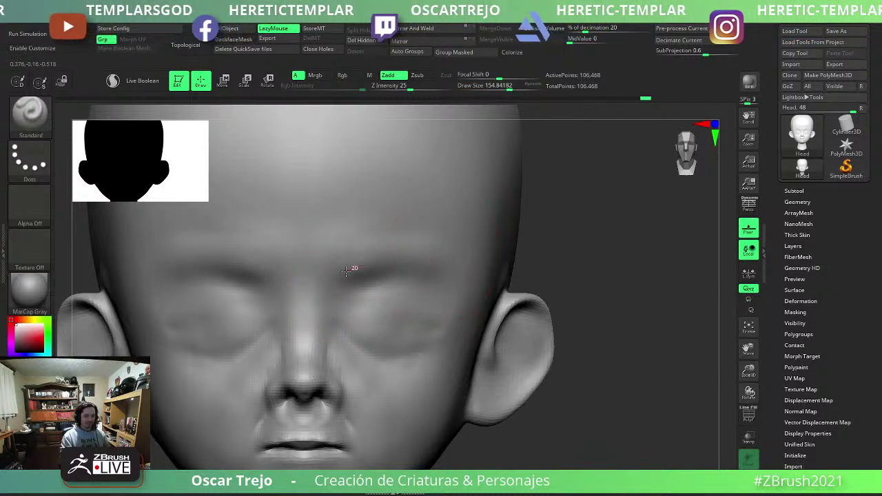
Carve a crease along the inner ear rim with a smaller DamStandard brush.
key("shift")
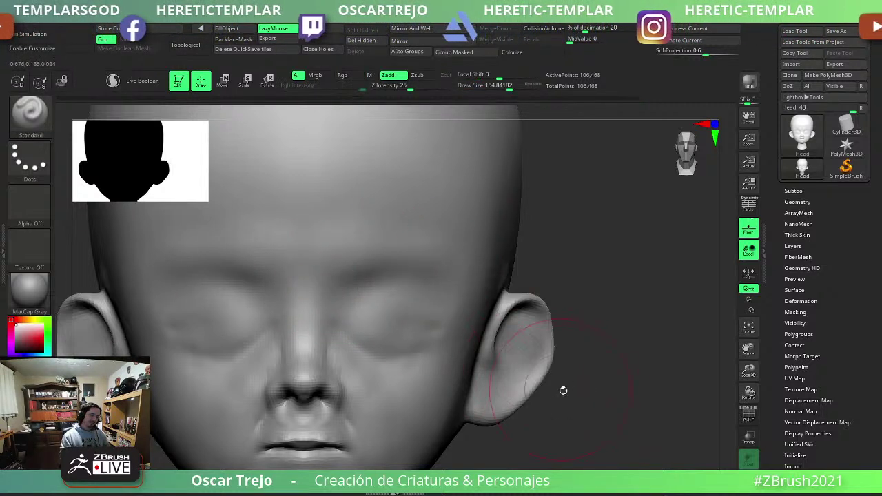
left_click_drag(560, 387, 585, 334)
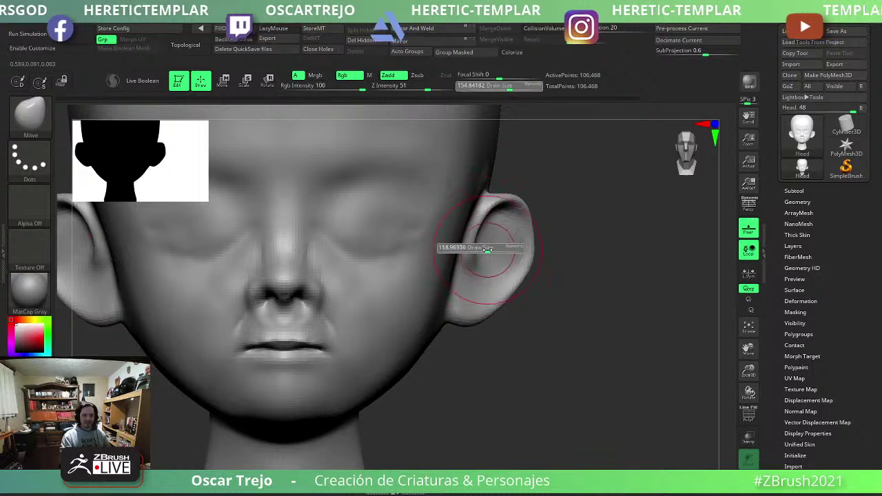
key("b")
key("d")
key("s")
key("bracketleft")
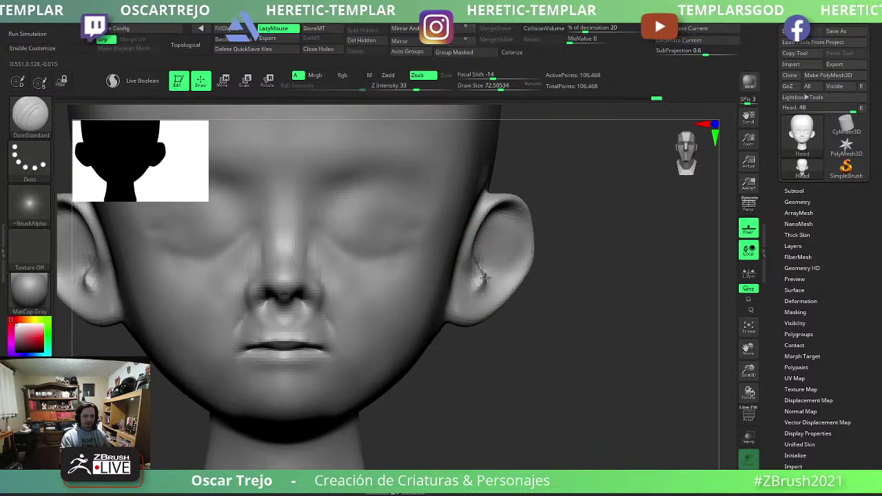
left_click_drag(478, 260, 484, 284)
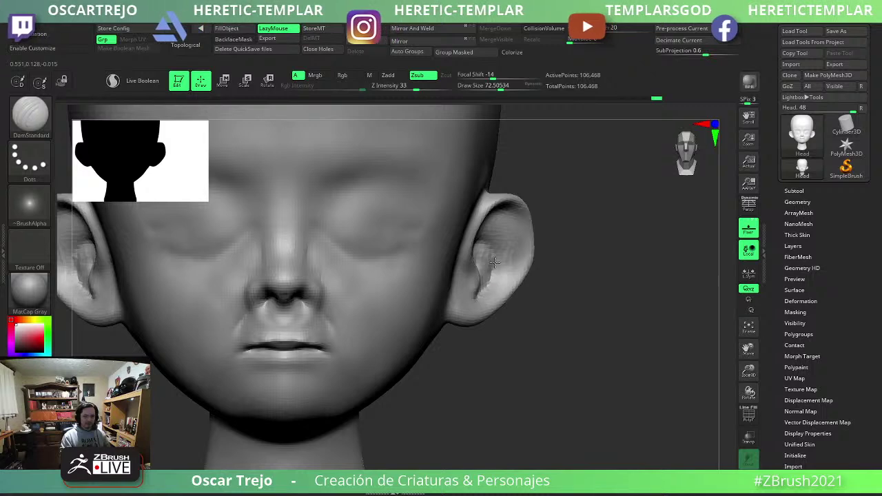
Resize the brush for the right ear from a three-quarter view and smooth it.
right_click_drag(492, 277, 486, 253)
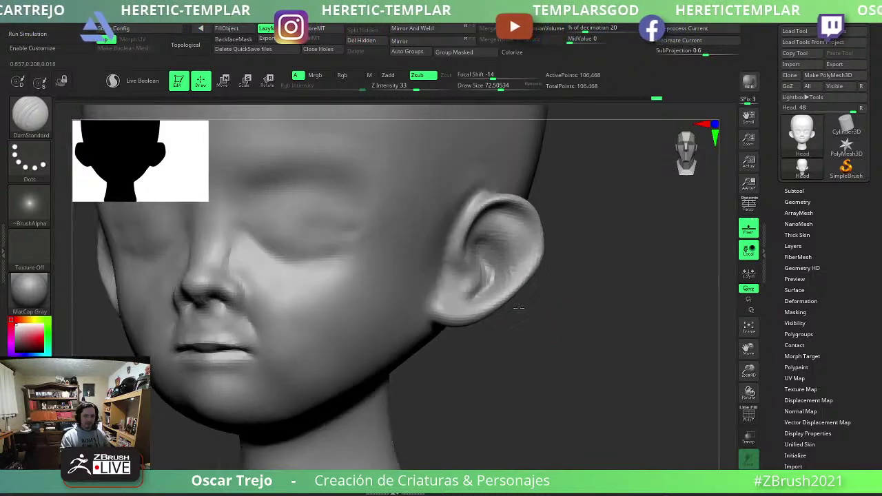
key("s")
left_click_drag(485, 249, 476, 253)
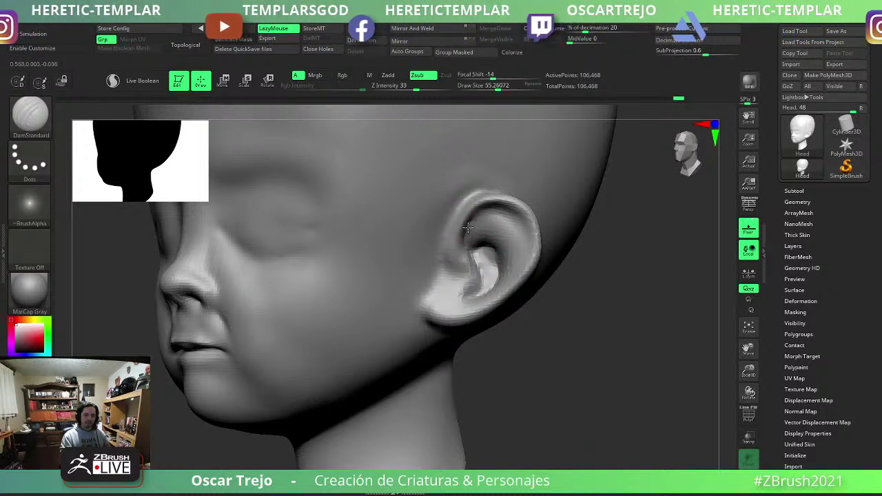
mouse_move(544, 314)
left_mouse_down()
mouse_move(545, 332)
mouse_move(565, 321)
mouse_move(521, 263)
mouse_move(558, 349)
left_mouse_up()
left_click_drag(549, 249, 482, 298, "alt")
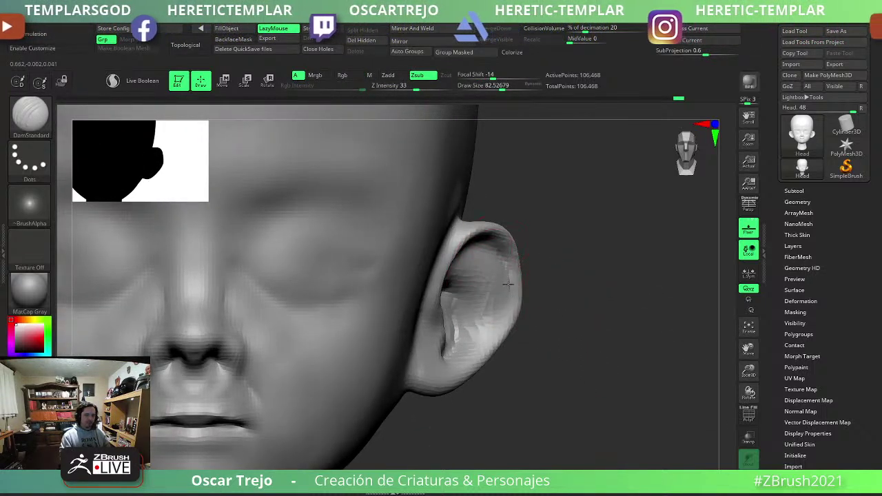
key("s")
left_click_drag(517, 304, 512, 306)
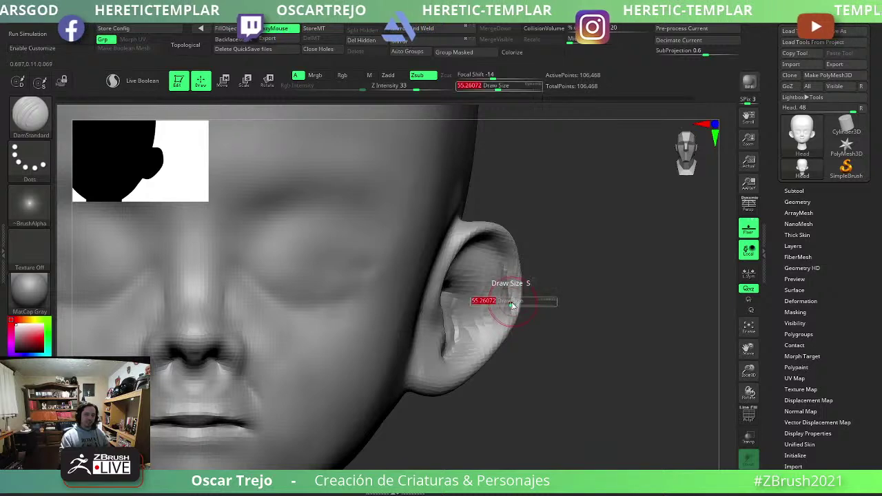
key("shift")
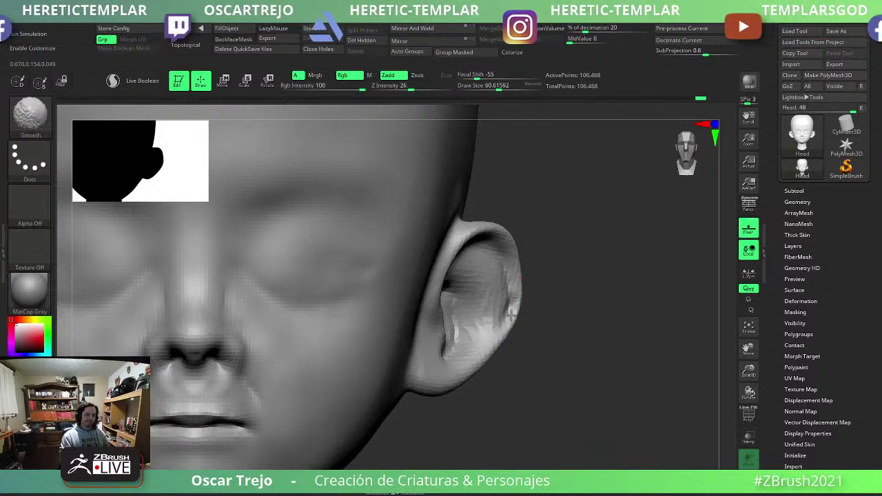
key("f")
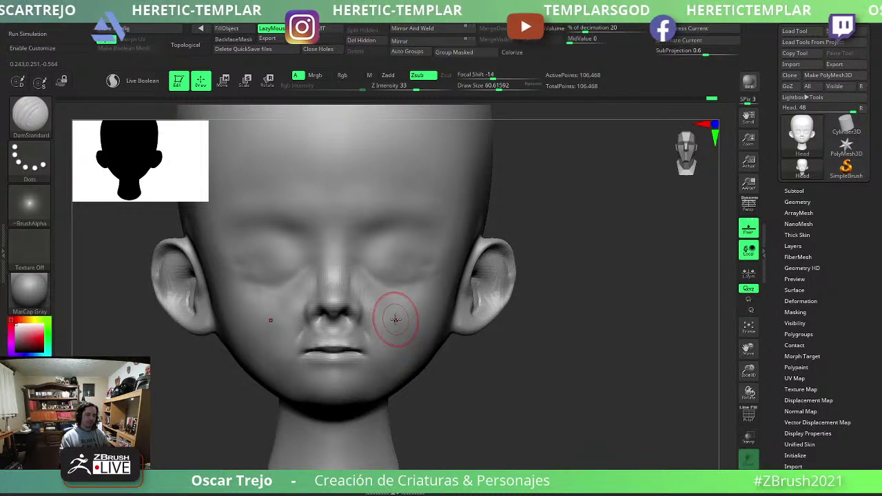
Reshape both ears symmetrically with a slightly smaller Move brush.
key("b")
key("m")
key("v")
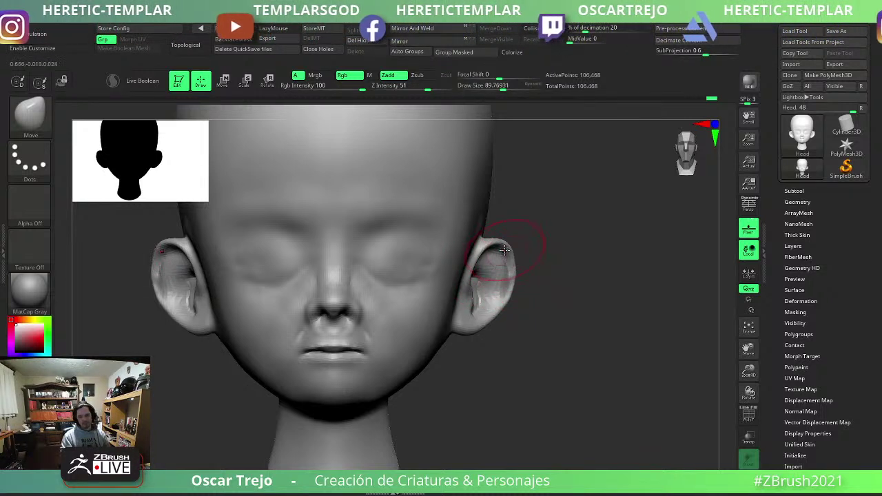
key("bracketleft")
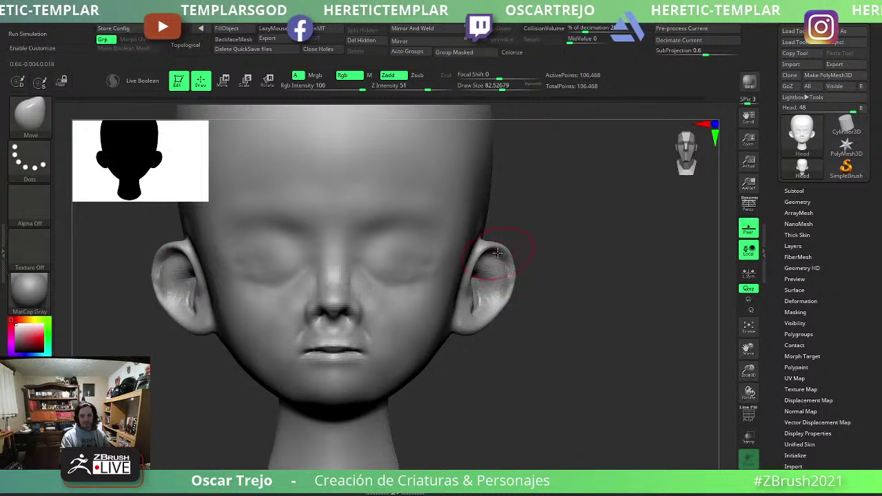
left_click_drag(510, 256, 512, 278)
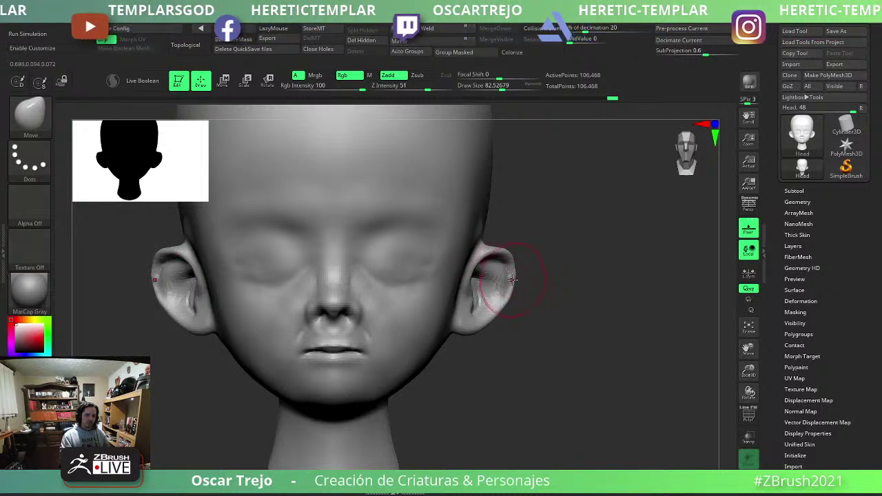
key("bracketright")
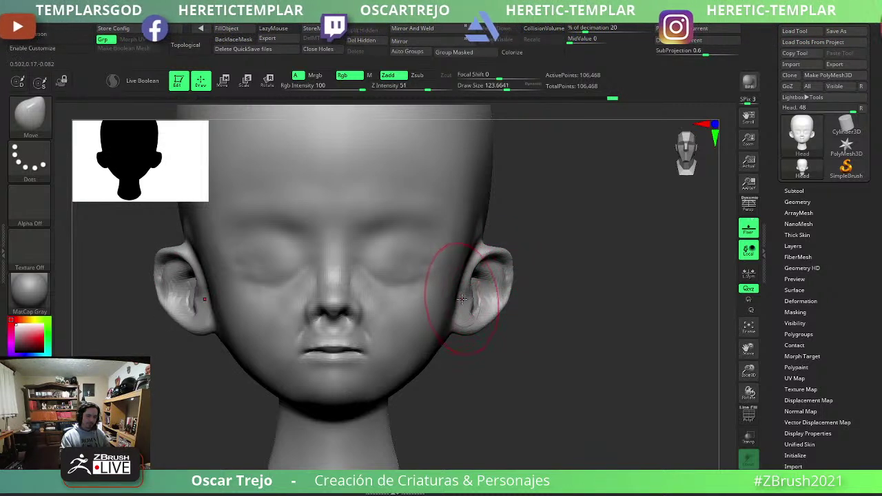
key("bracketright")
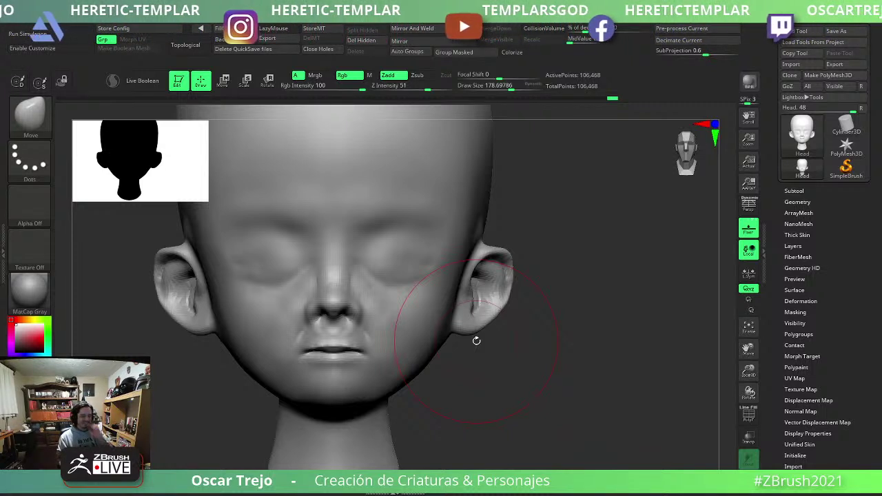
Set DamStandard to about size 39 to carve the ear's inner folds from the right side.
key("b")
key("d")
key("s")
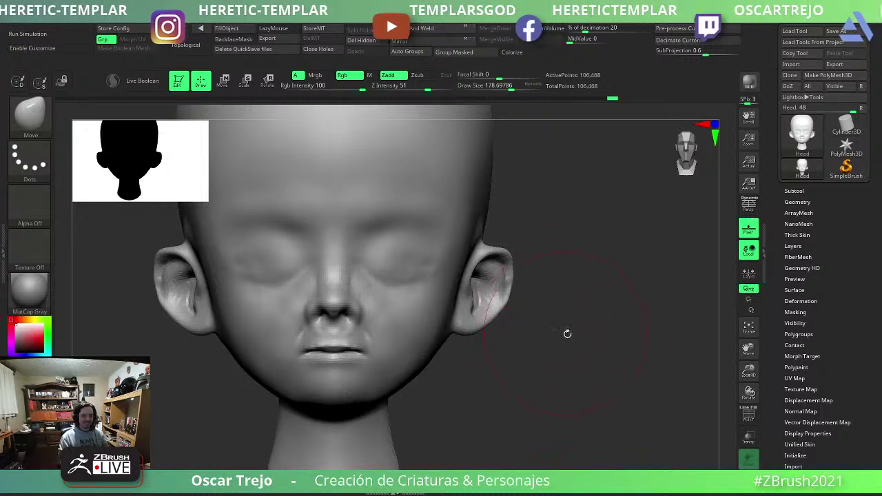
mouse_move(567, 333)
left_mouse_down()
mouse_move(465, 276)
mouse_move(483, 290)
left_mouse_up()
key("s")
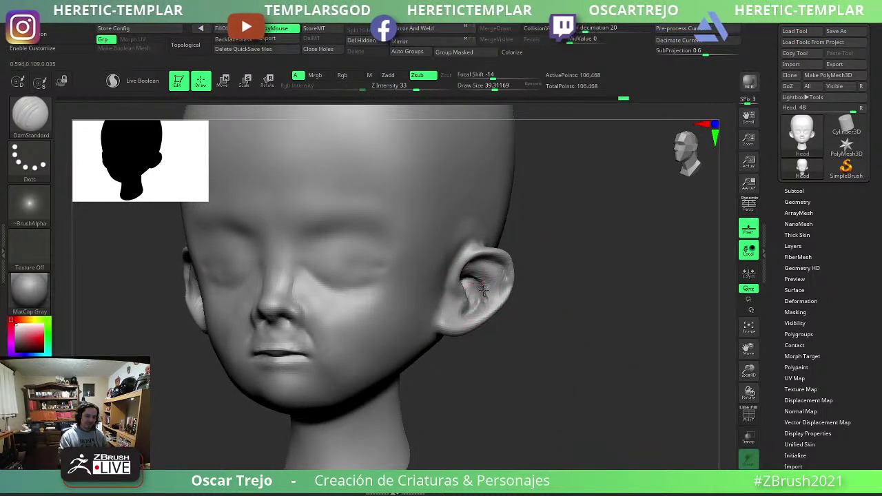
Frame and zoom into the face with a resized Move brush.
key("f")
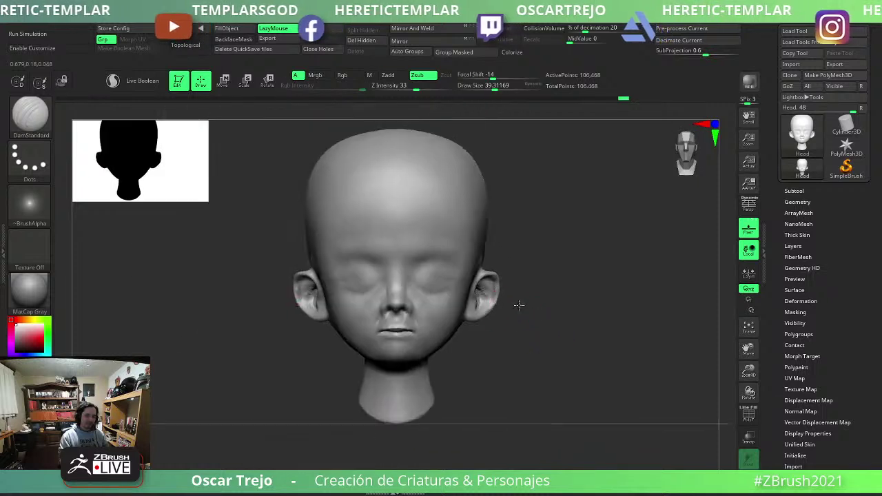
mouse_move(437, 272)
left_mouse_down("alt")
mouse_move(561, 374)
mouse_move(345, 285)
left_mouse_up("alt")
key("b")
key("m")
key("v")
key("s")
mouse_move(331, 332)
left_mouse_down()
mouse_move(370, 334)
mouse_move(358, 321)
left_mouse_up()
key("s")
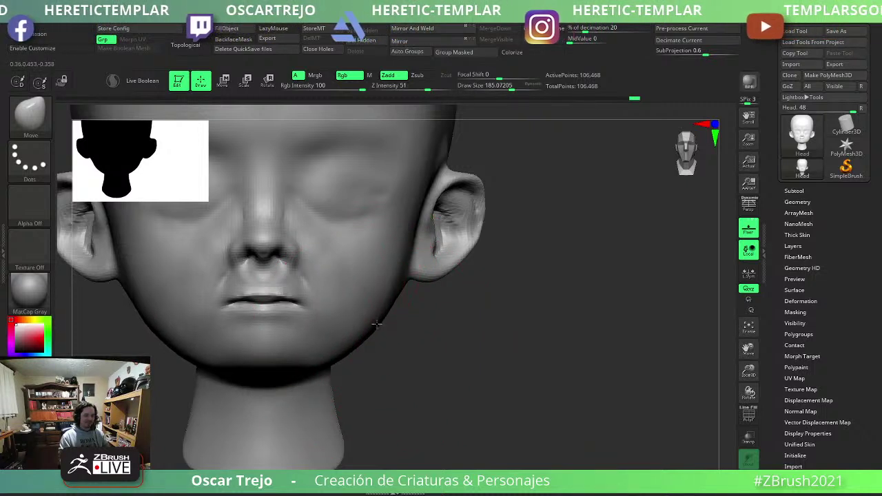
Carve a crease around the nostril with a small DamStandard brush from a three-quarter view.
left_click_drag(443, 285, 455, 329)
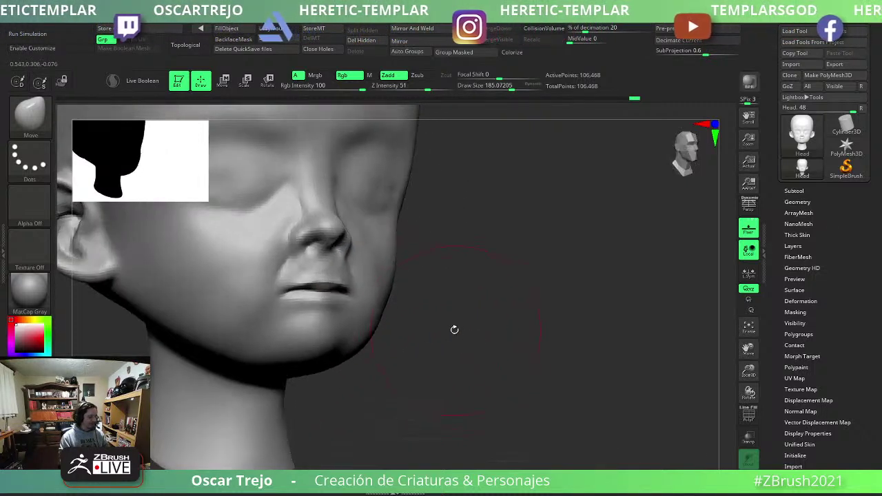
key("b")
key("d")
key("s")
key("s")
left_click_drag(296, 284, 273, 285)
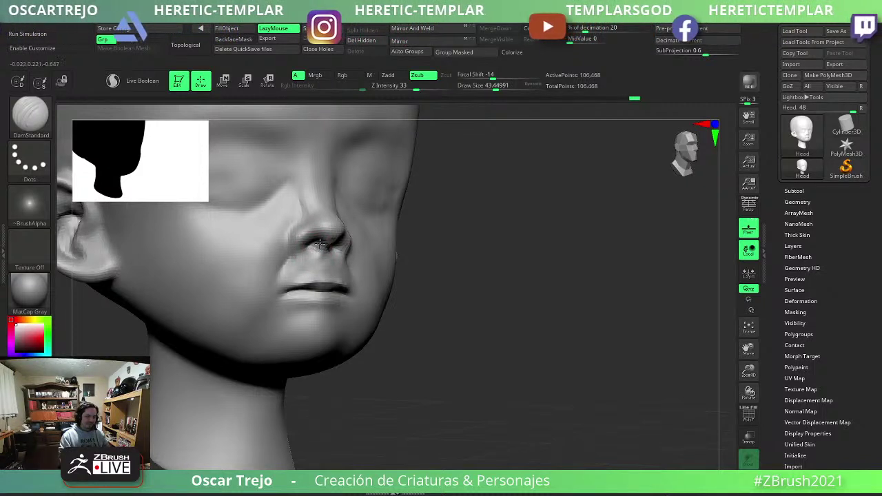
left_click_drag(312, 249, 291, 250)
key("bracketright")
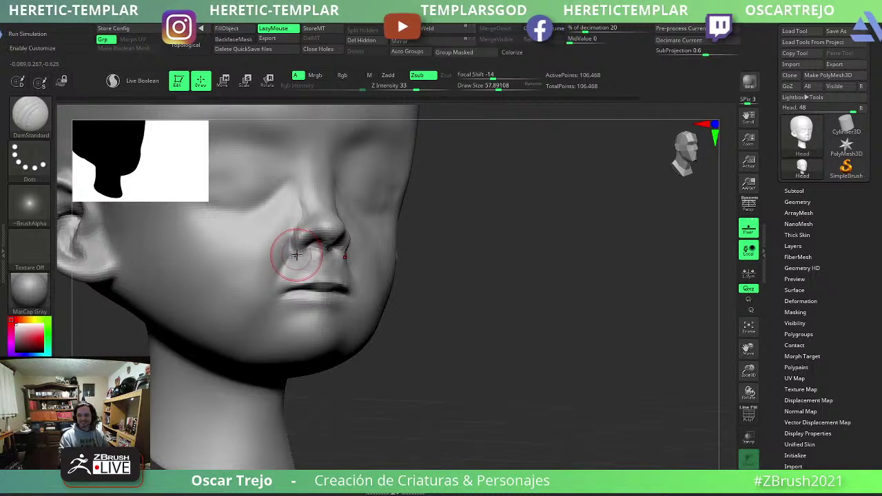
key("bracketright")
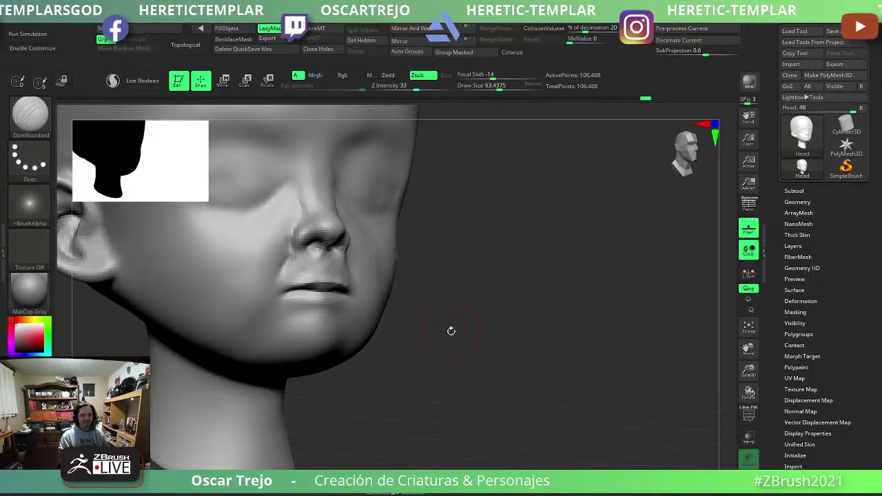
Shape the nose and lip area in side profile with an enlarged Move brush.
mouse_move(450, 329)
left_mouse_down()
mouse_move(462, 291)
mouse_move(359, 328)
left_mouse_up()
key("b")
key("m")
key("v")
key("s")
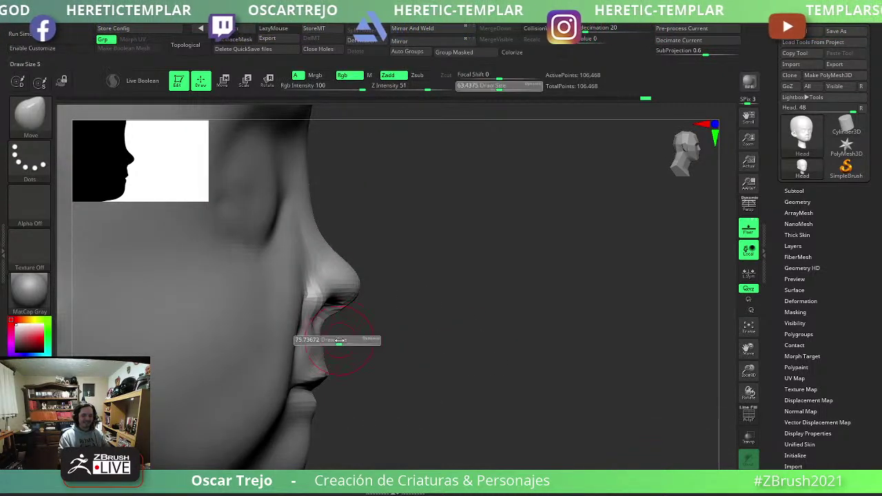
left_click_drag(319, 358, 332, 359)
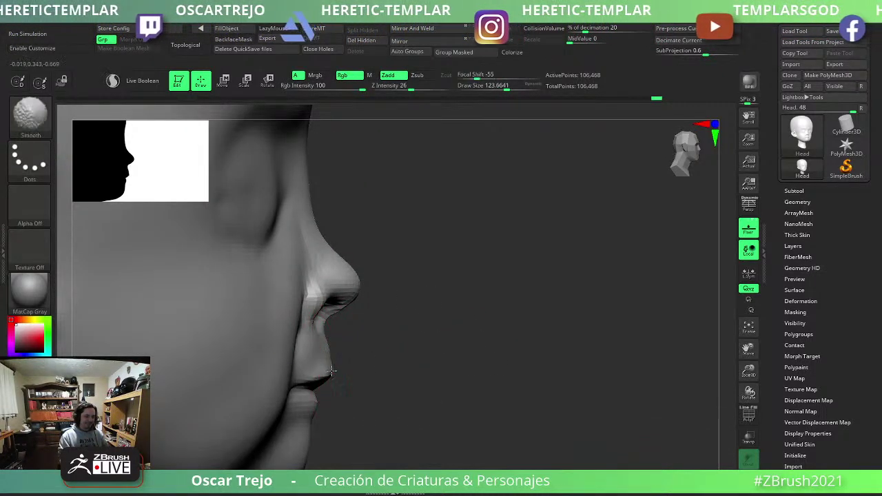
left_click_drag(374, 378, 315, 379)
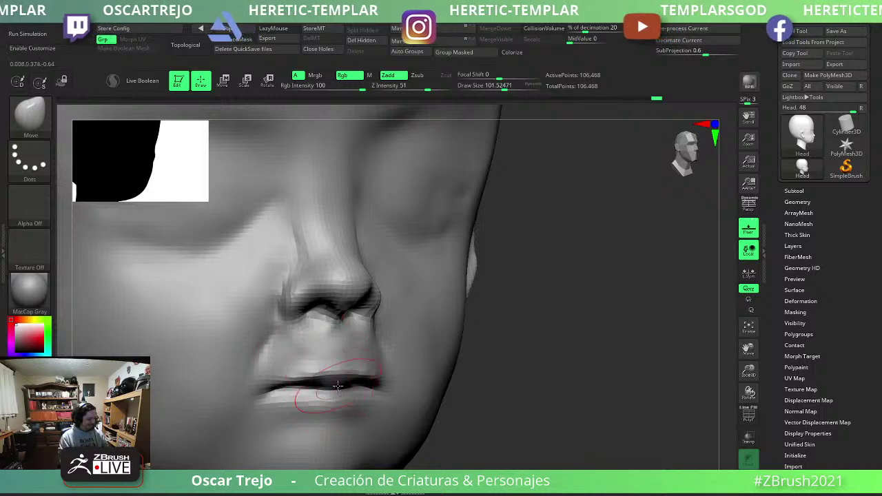
Build up the lower lip with ClayBuildup to make it fuller.
key("b")
key("c")
key("b")
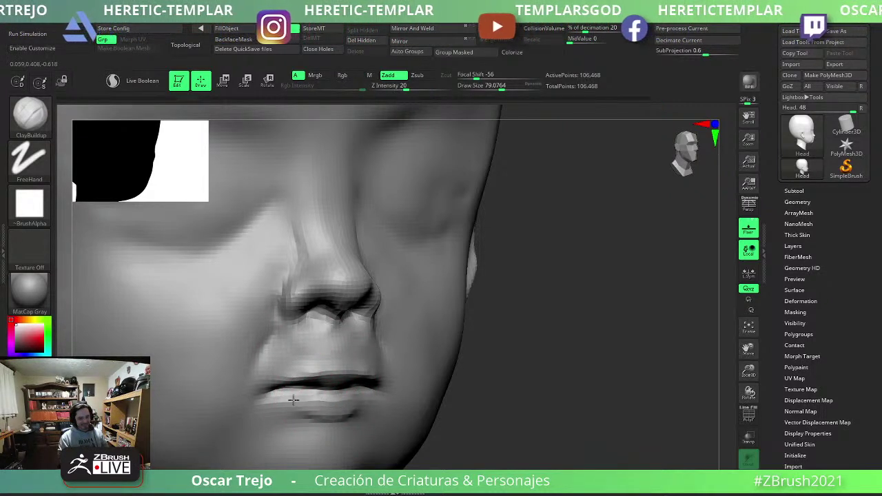
mouse_move(308, 402)
left_mouse_down()
mouse_move(276, 400)
mouse_move(294, 345)
left_mouse_up()
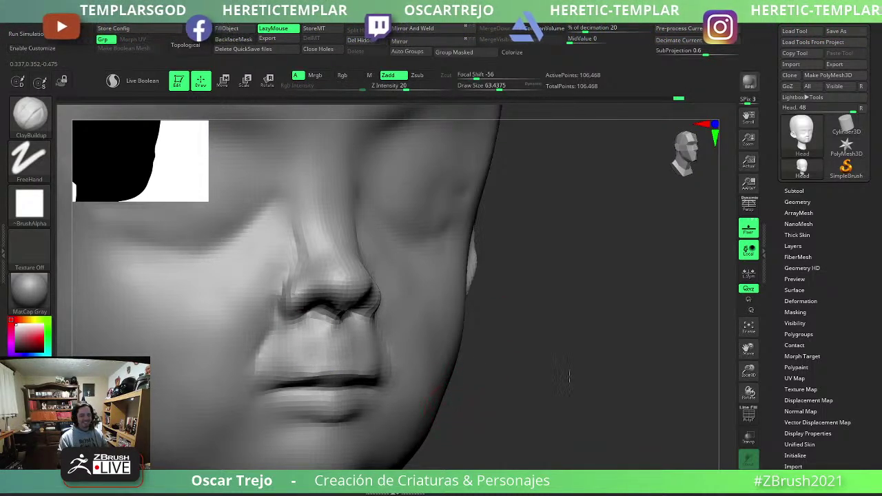
mouse_move(454, 413)
left_mouse_down("shift")
mouse_move(374, 315)
mouse_move(348, 306)
left_mouse_up("shift")
key("s")
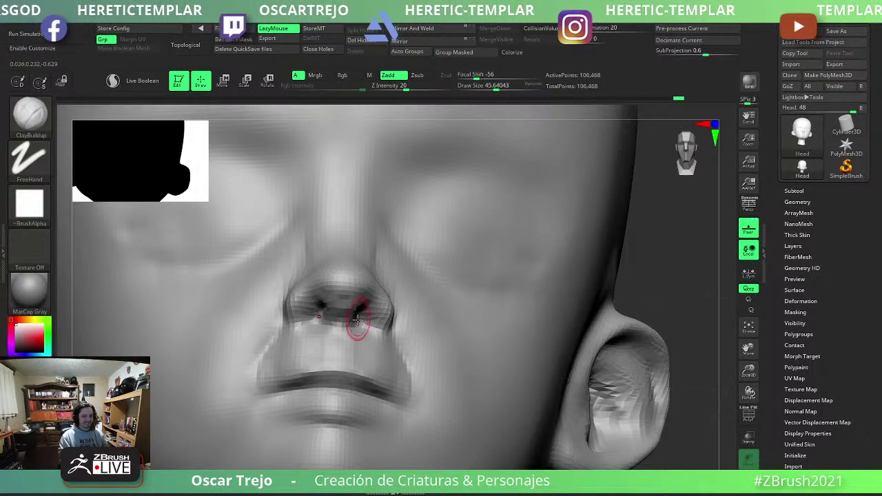
Refine the nostrils with DamStandard and smooth them.
key("b")
key("d")
key("s")
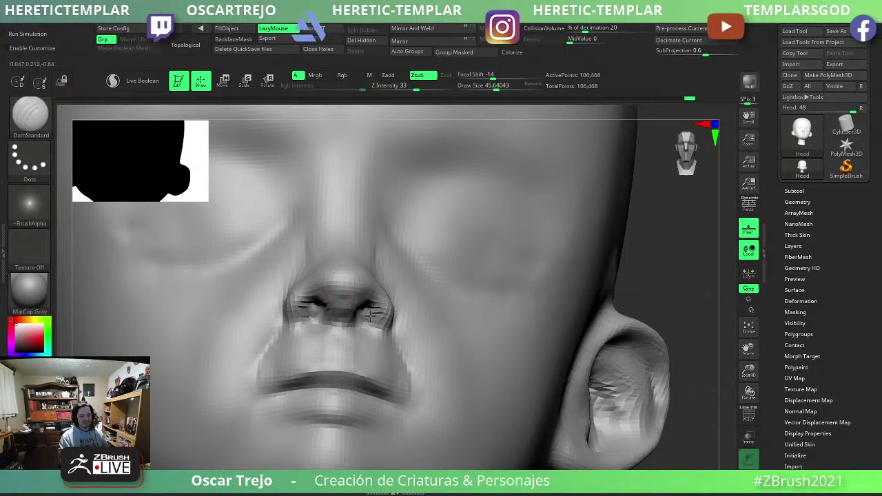
key("shift")
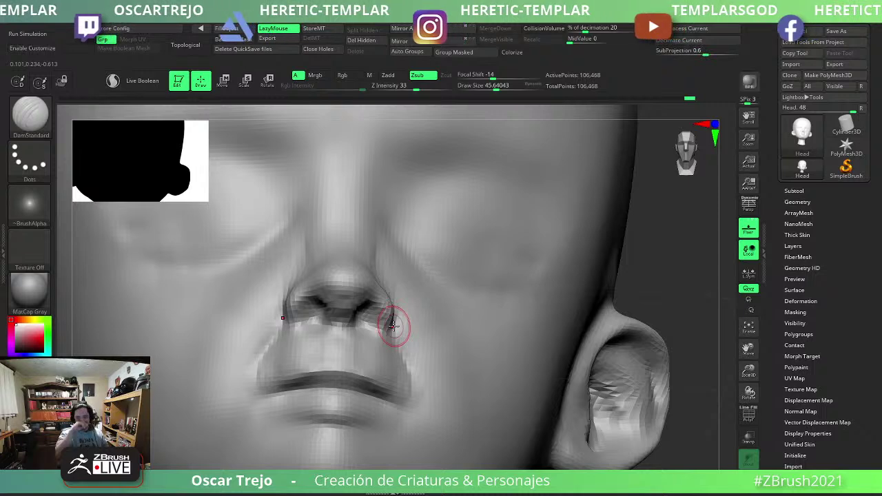
left_click_drag(646, 225, 669, 292)
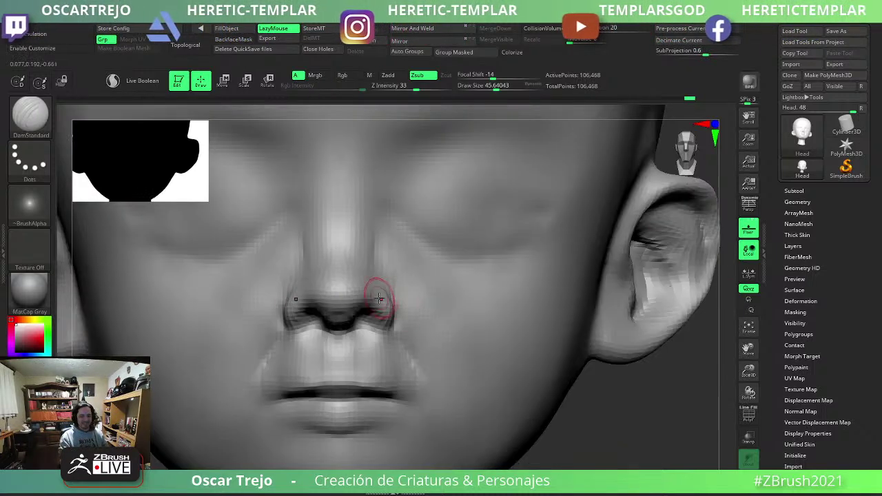
Build up clay along both sides of the nose bridge with ClayBuildup.
key("b")
key("c")
key("b")
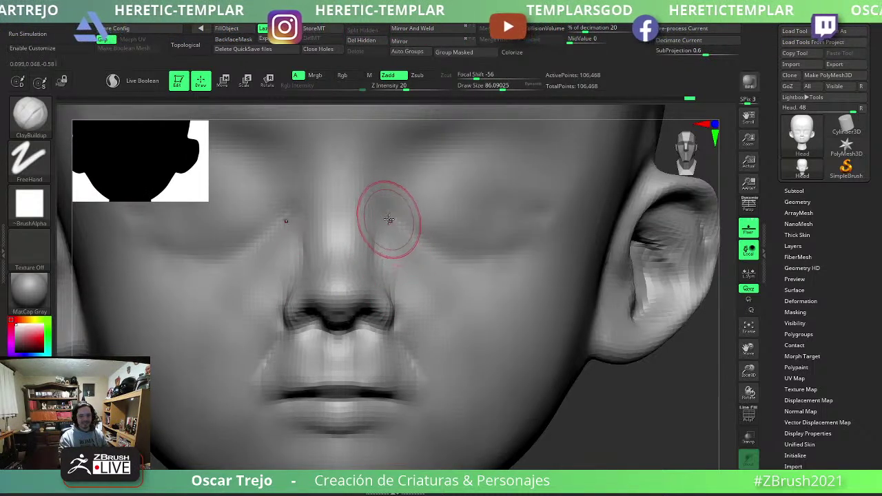
left_click_drag(385, 218, 420, 312)
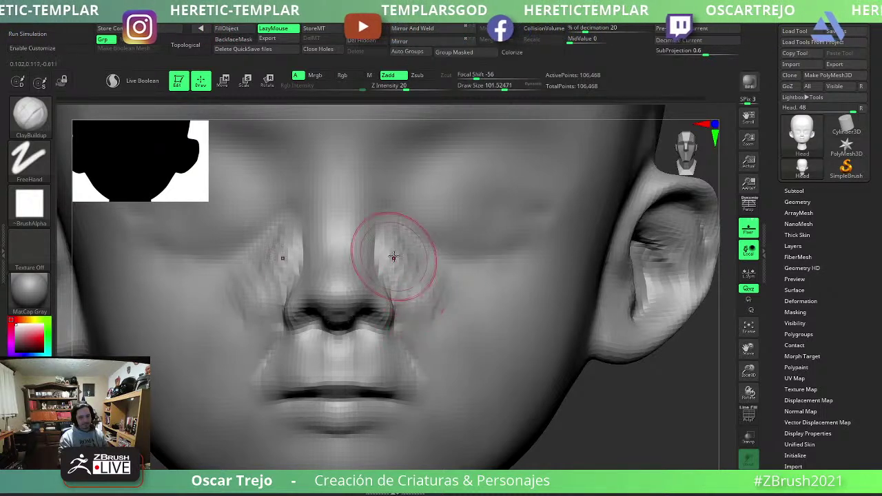
left_click_drag(393, 255, 441, 324)
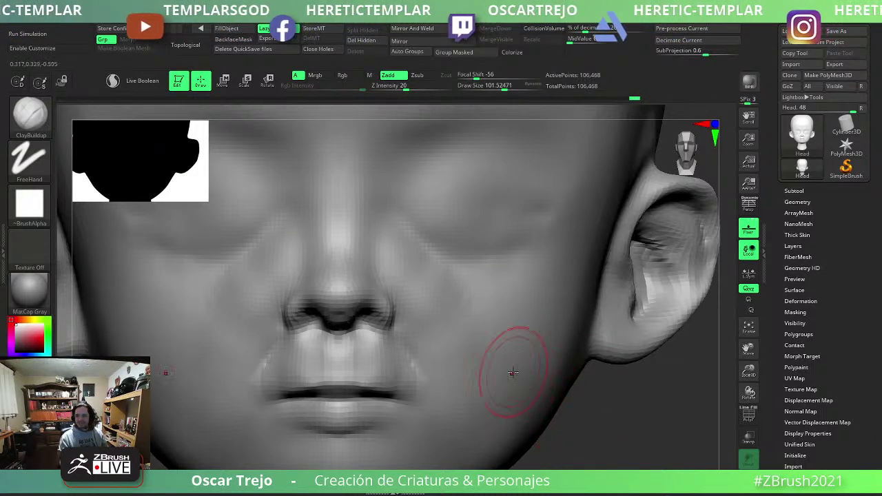
key("f")
left_click_drag(571, 377, 253, 359)
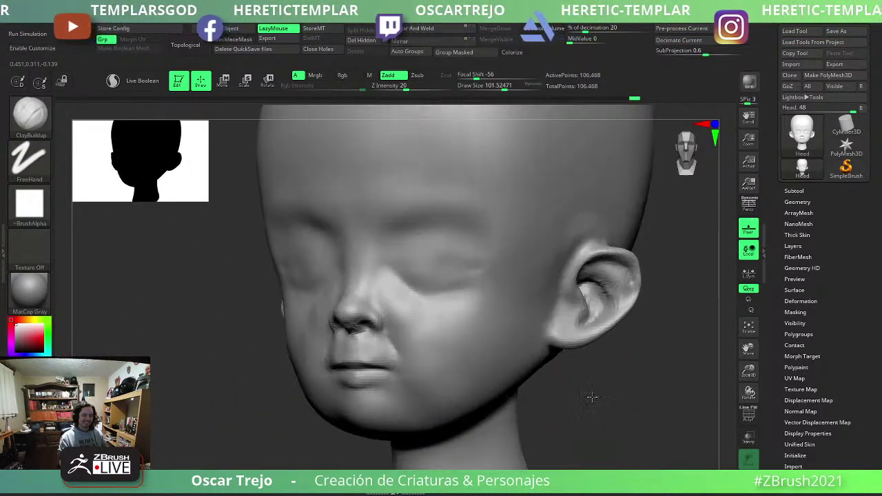
Flatten the cheek beside the nose and the jaw area with TrimDynamic.
key("b")
key("t")
key("d")
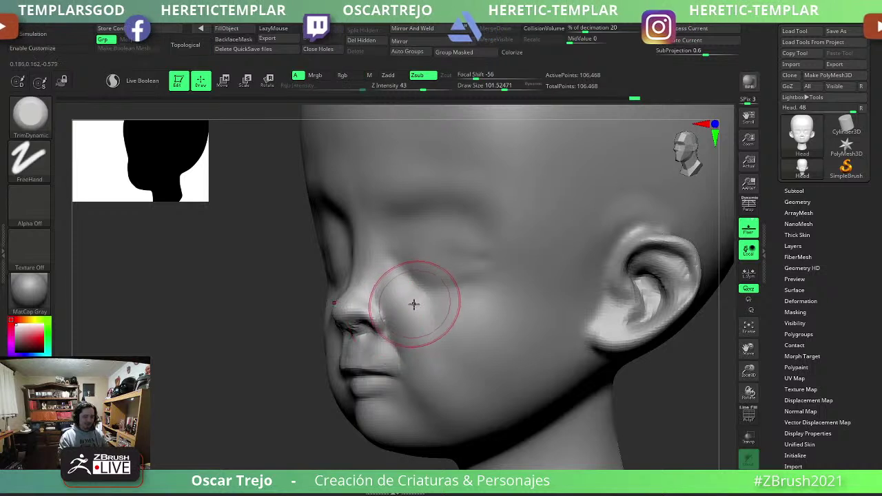
left_click_drag(418, 312, 403, 333)
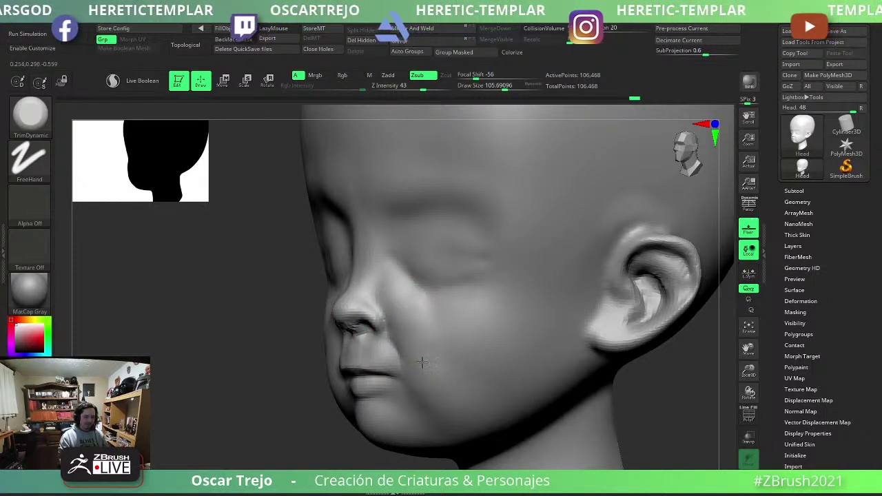
left_click_drag(422, 363, 450, 412, "shift")
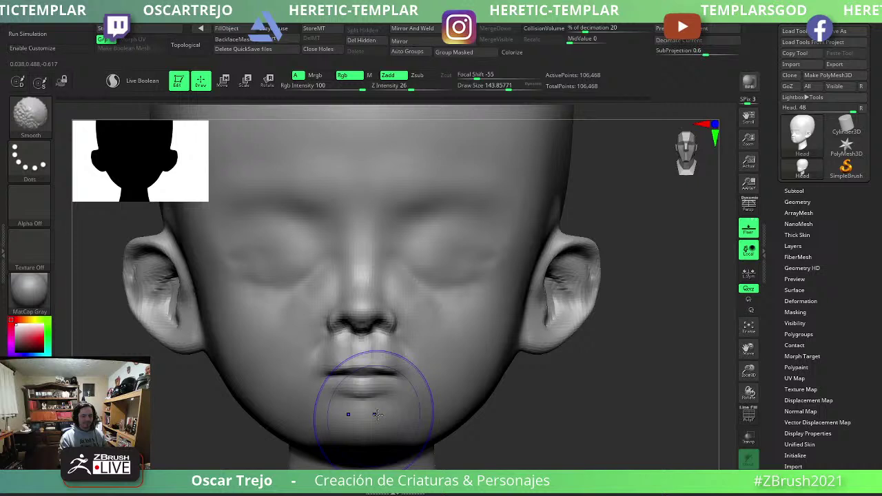
right_click_drag(393, 374, 374, 404, "shift")
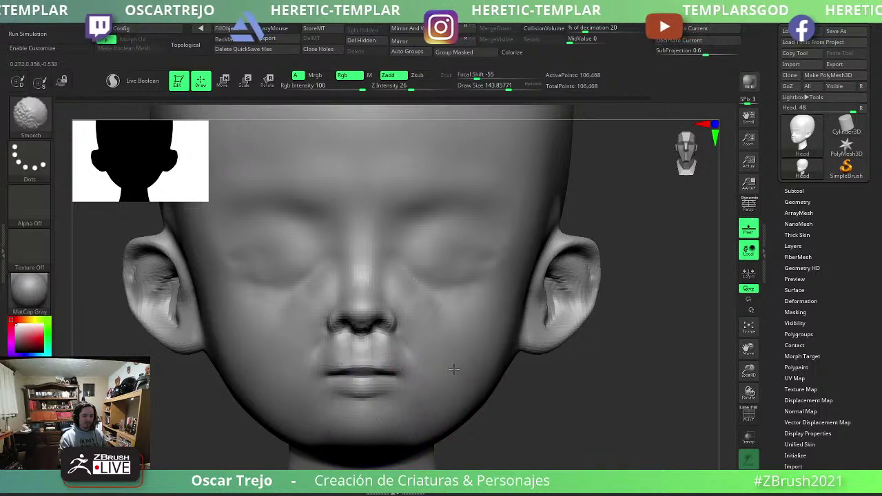
Soften the skull just above the right ear with the Move brush.
key("b")
key("m")
key("v")
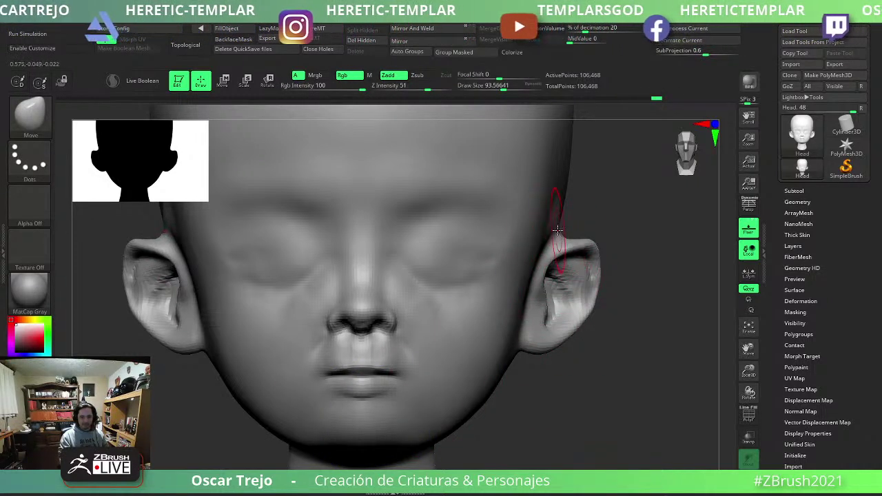
left_click_drag(565, 236, 561, 207, "shift")
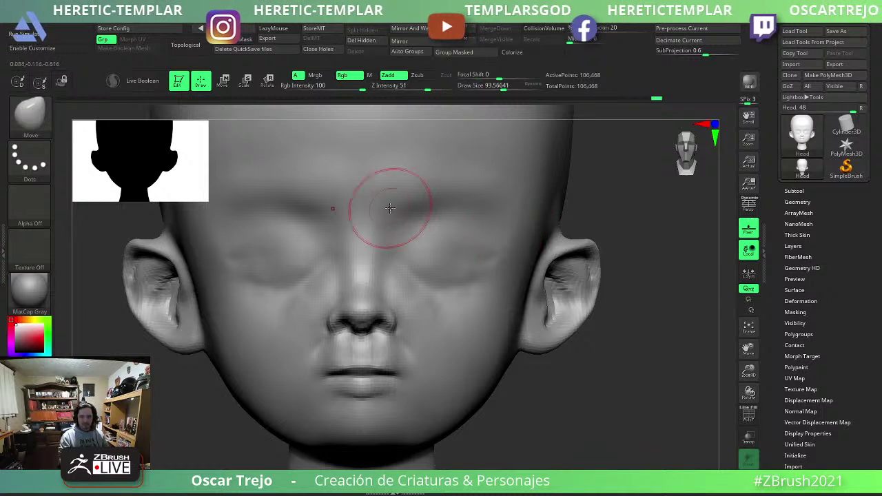
key("b")
key("c")
key("b")
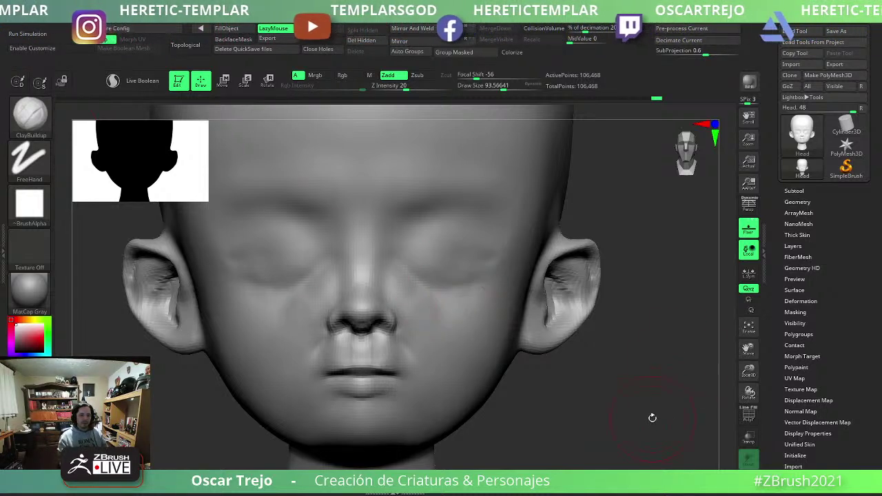
Set Move Topological to about size 72 and orbit to the head's right side.
key("b")
key("m")
key("t")
key("s")
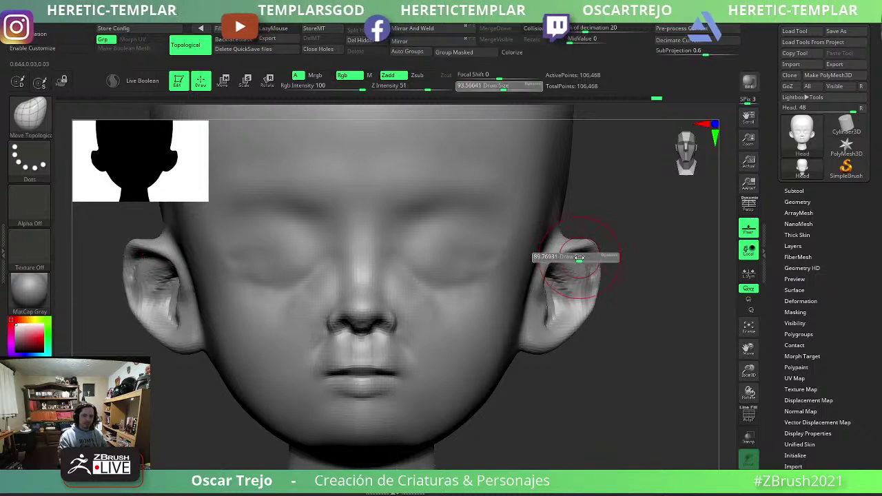
left_click_drag(578, 257, 571, 256)
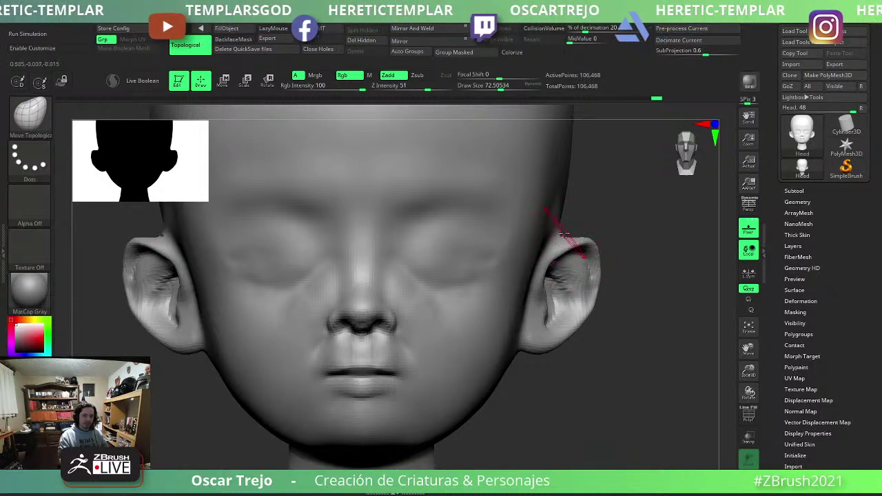
right_click_drag(538, 250, 545, 186)
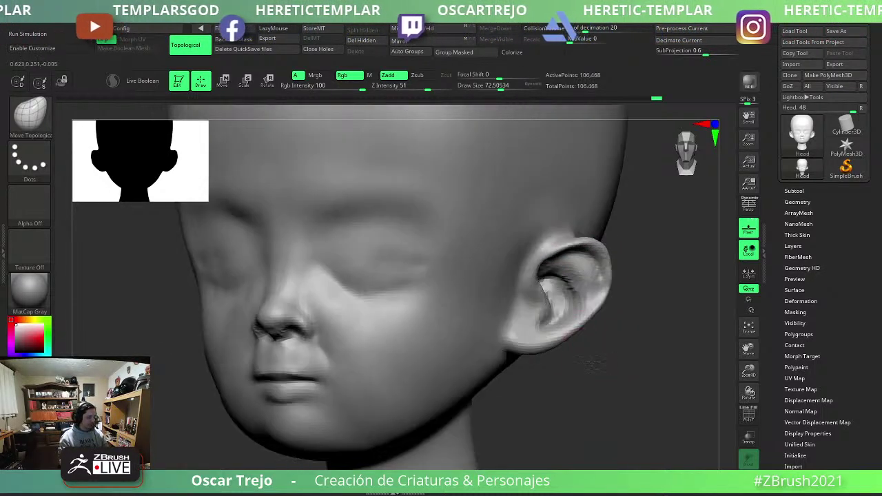
Flatten and smooth the side of the head near the ear with TrimDynamic at about 138.
key("b")
key("d")
key("s")
key("b")
key("t")
key("d")
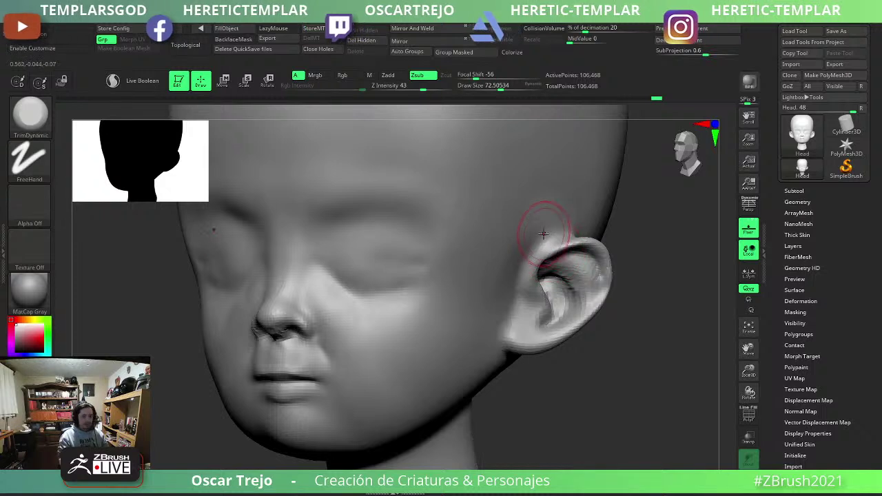
key("bracketright")
key("bracketright")
key("bracketright")
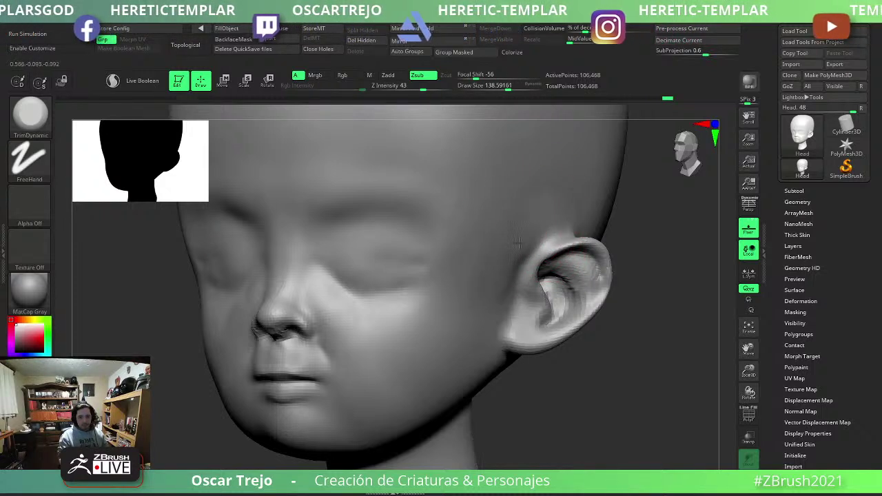
key("shift")
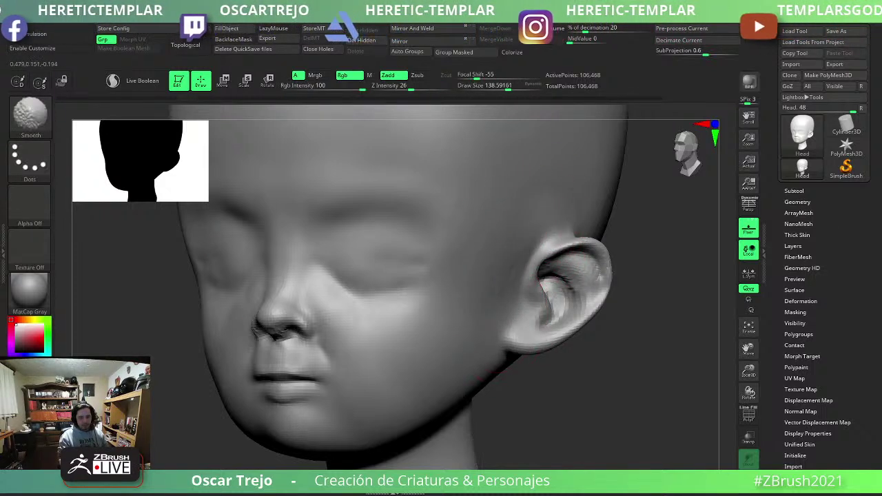
left_click_drag(557, 380, 429, 335, "shift")
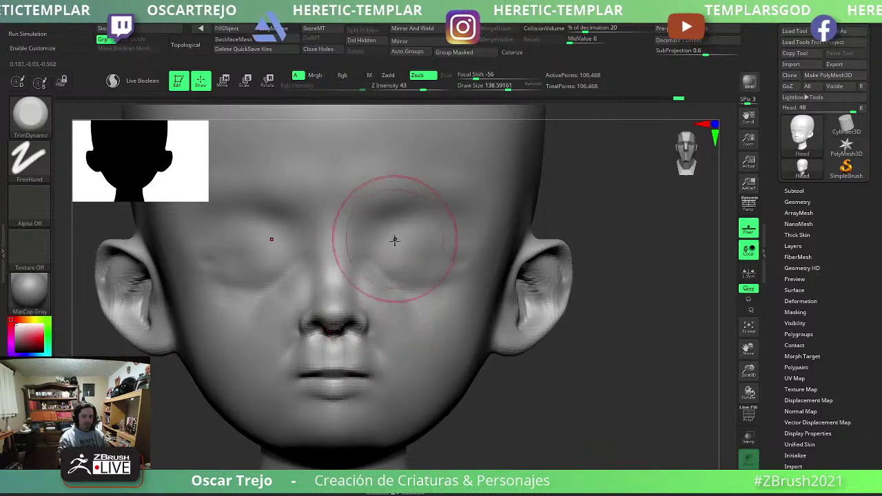
Smooth the eye area and enlarge the Move brush to about 220.
key("b")
key("d")
key("s")
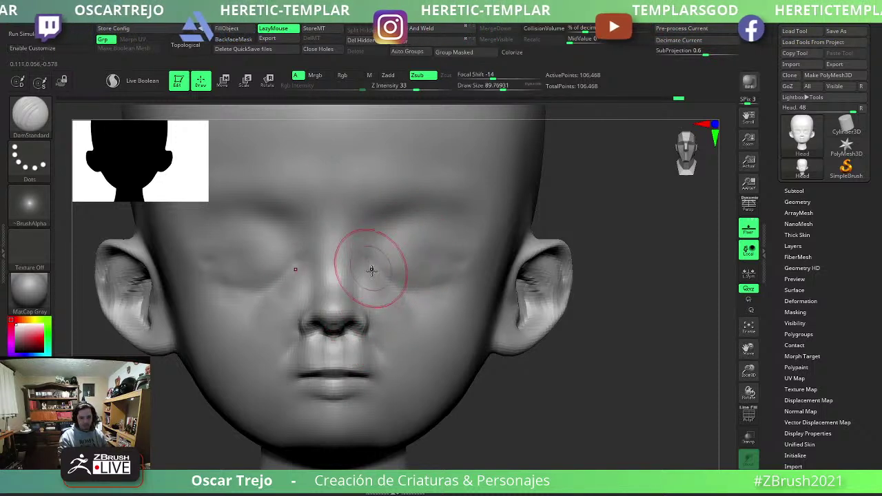
key("shift")
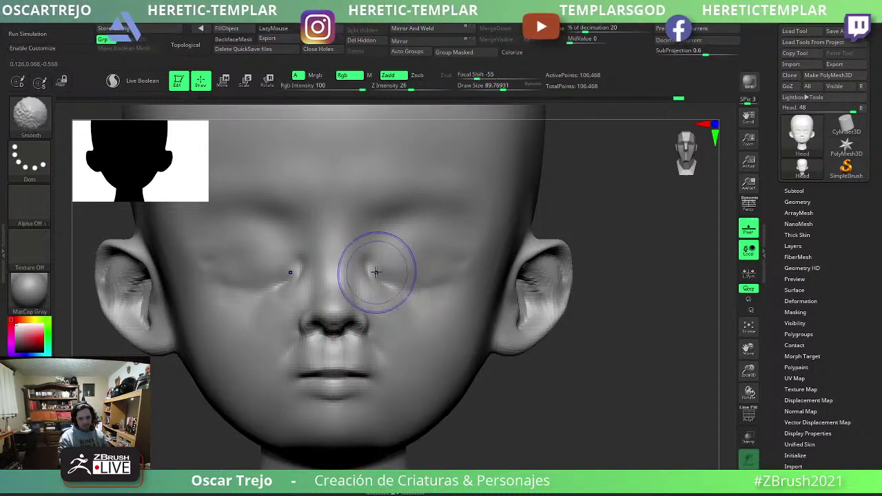
key("b")
key("m")
key("v")
key("s")
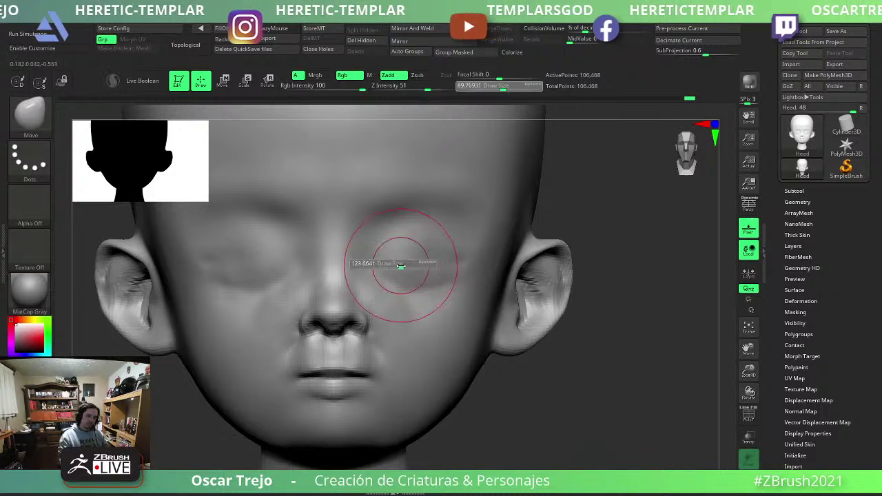
left_click_drag(400, 265, 416, 262)
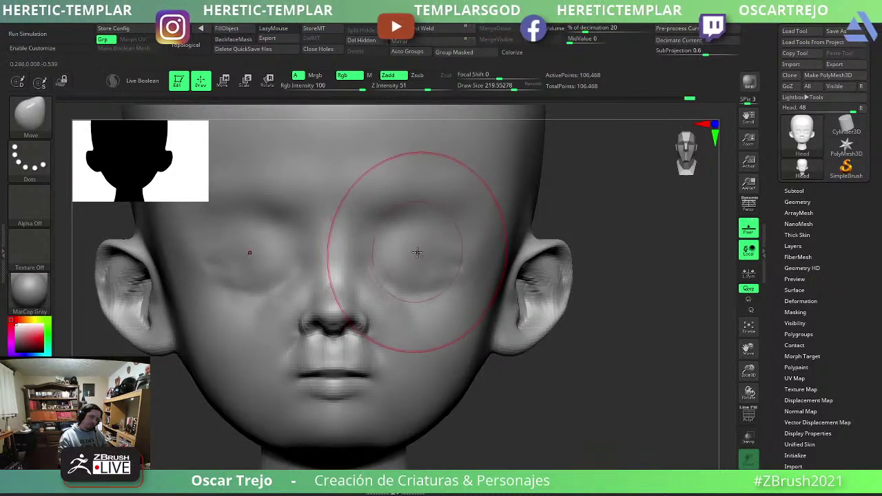
Build up clay over the eyelids at size 114, undo one stroke, and smooth.
key("b")
key("c")
key("b")
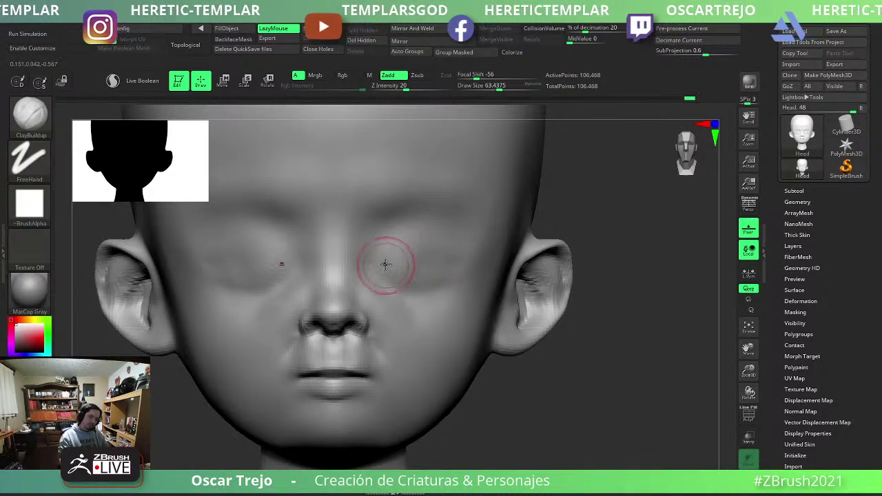
key("bracketright")
key("bracketright")
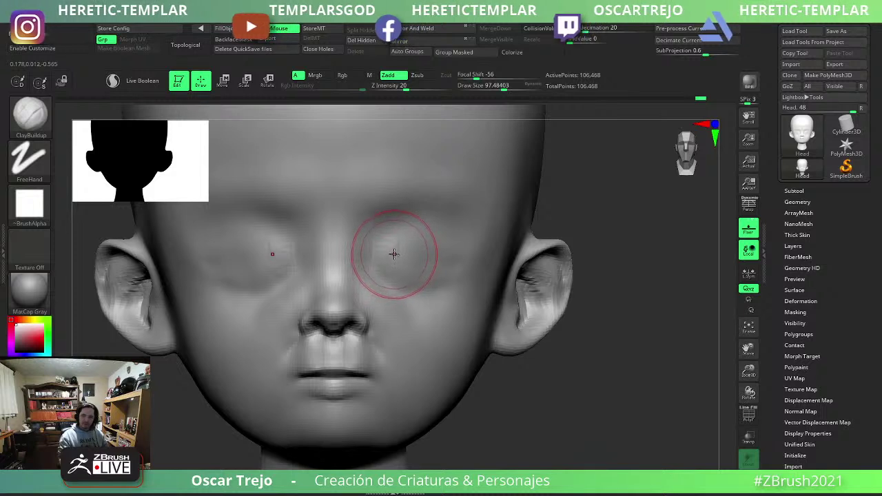
key("bracketright")
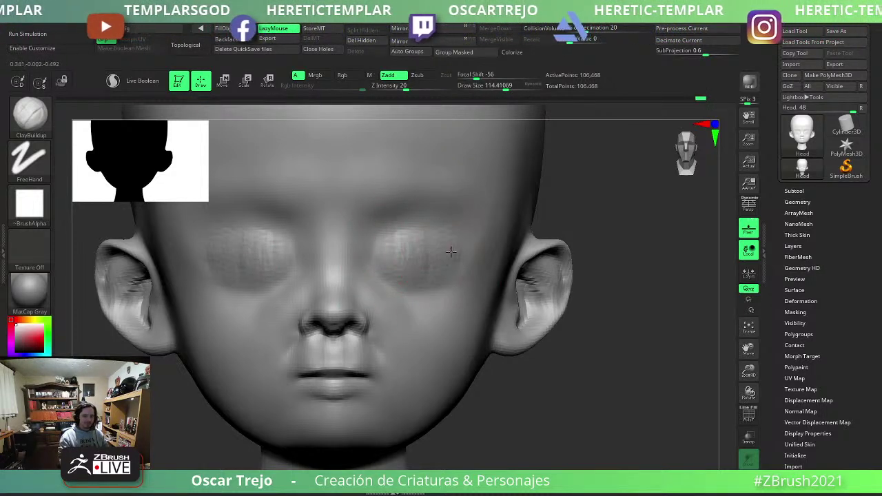
left_click_drag(455, 272, 437, 282)
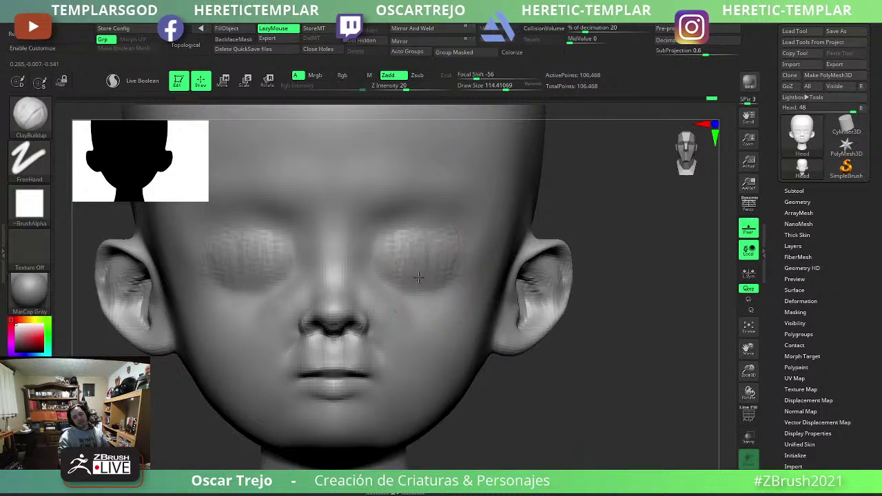
left_click_drag(400, 239, 401, 241)
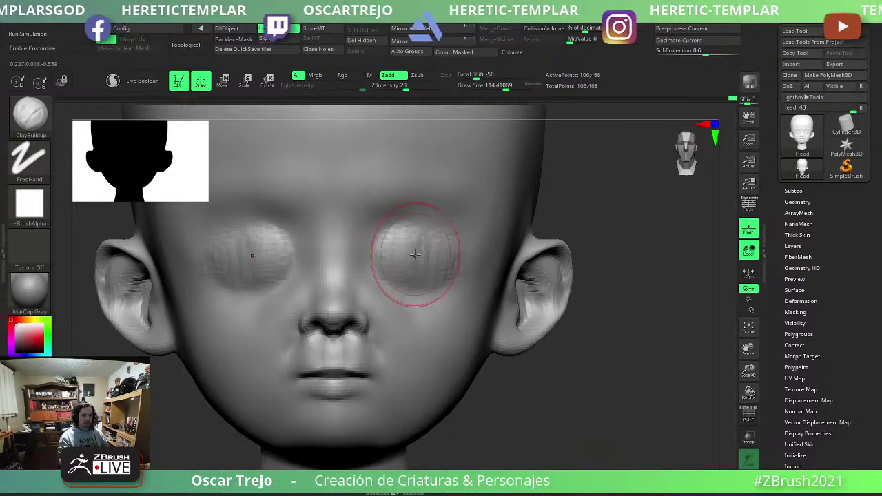
key("ctrl+z")
key("shift")
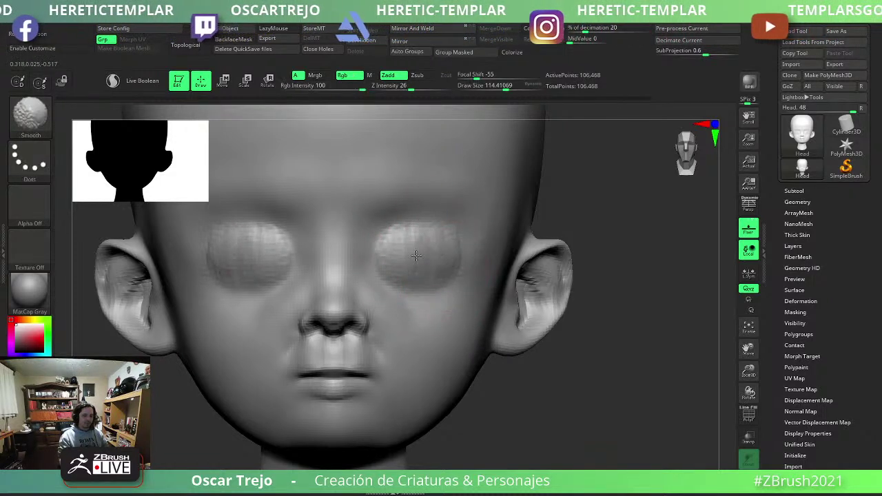
Frame the head and pull the cranium outward with the Move brush at about size 258.
key("f")
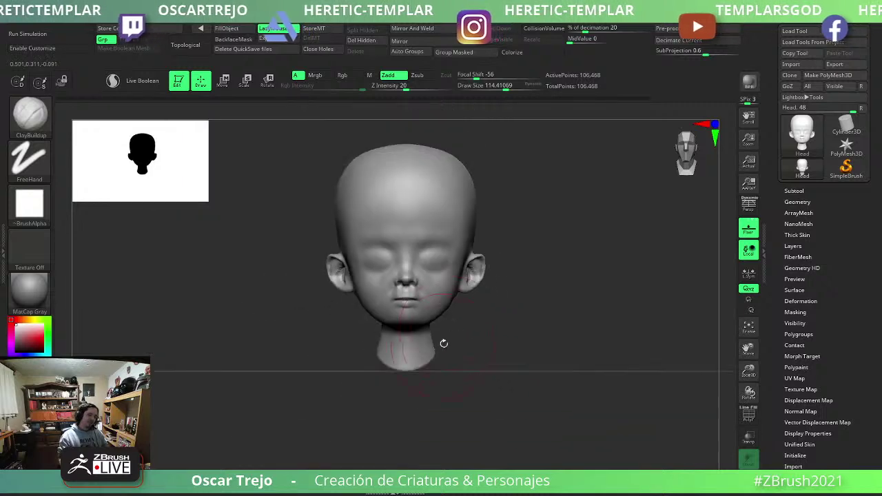
scroll(531, 228, "up", 5)
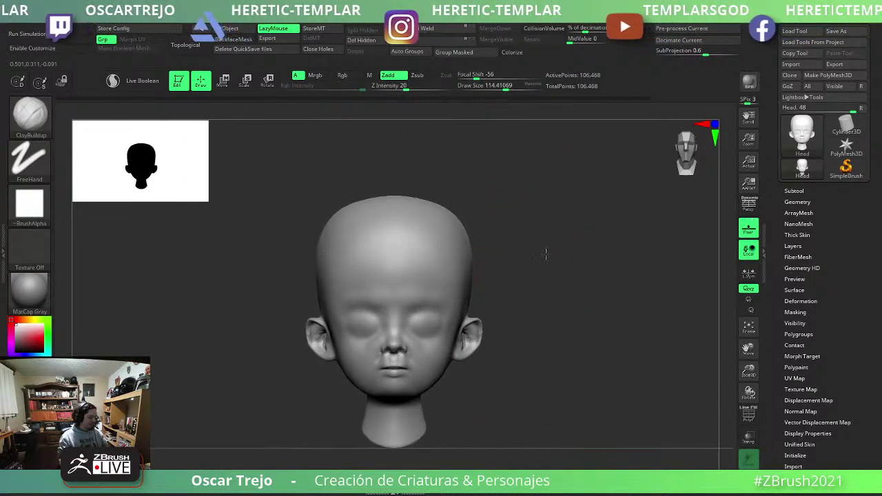
key("b")
key("m")
key("v")
key("shift")
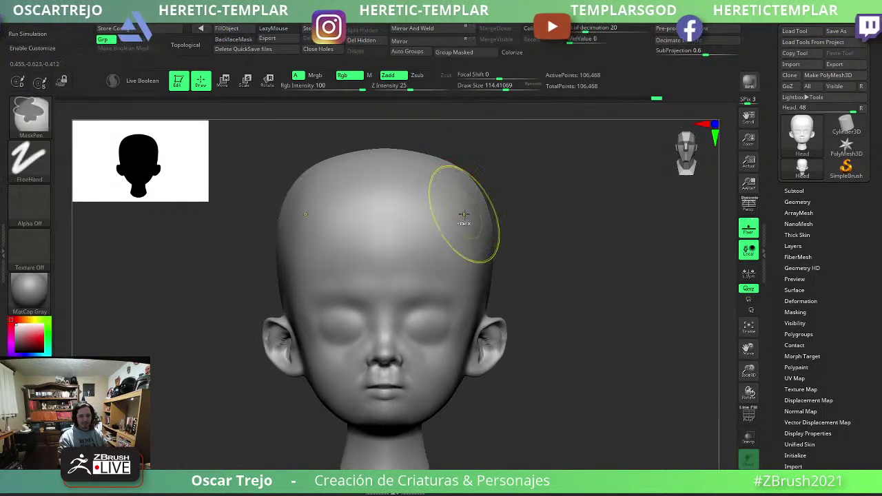
key("s")
left_click_drag(464, 208, 471, 208)
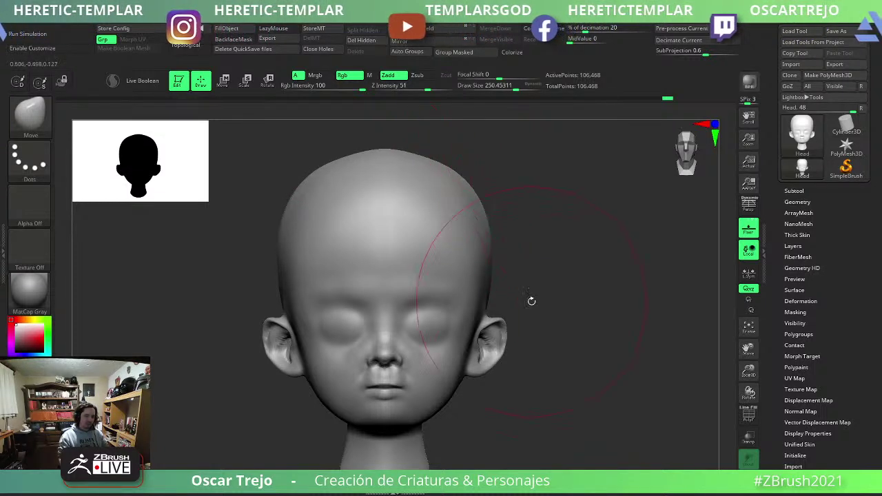
mouse_move(531, 299)
left_mouse_down("alt")
mouse_move(531, 359)
mouse_move(427, 349)
mouse_move(506, 331)
left_mouse_up("alt")
Carve the lip corners with DamStandard at about 128 draw size, then smooth the upper lip and philtrum.
key("b")
key("d")
key("s")
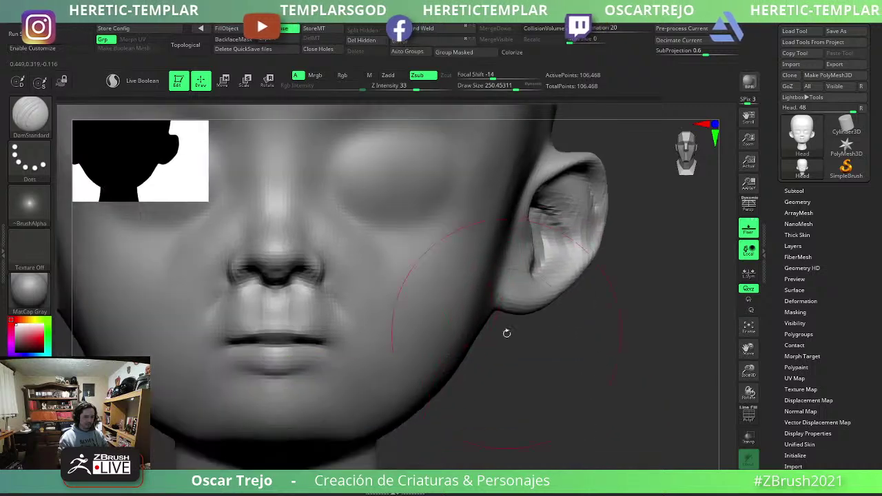
key("s")
key("s")
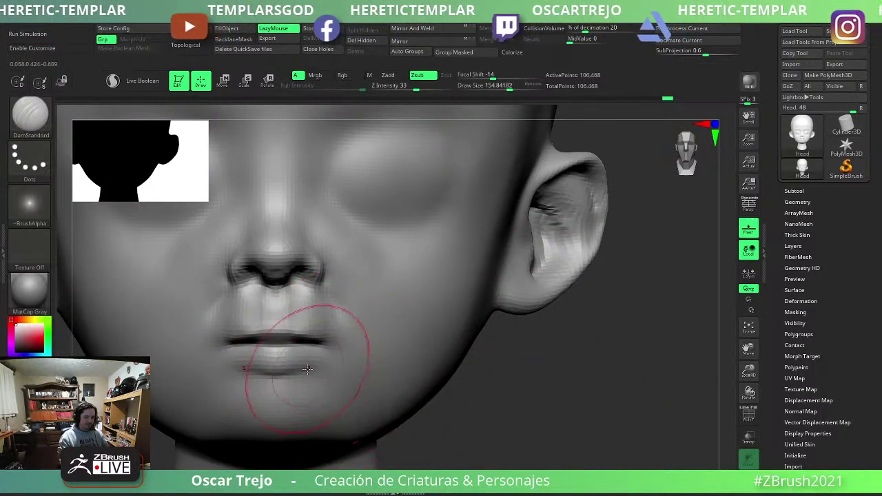
mouse_move(331, 365)
left_mouse_down()
mouse_move(270, 365)
mouse_move(312, 369)
mouse_move(290, 373)
left_mouse_up()
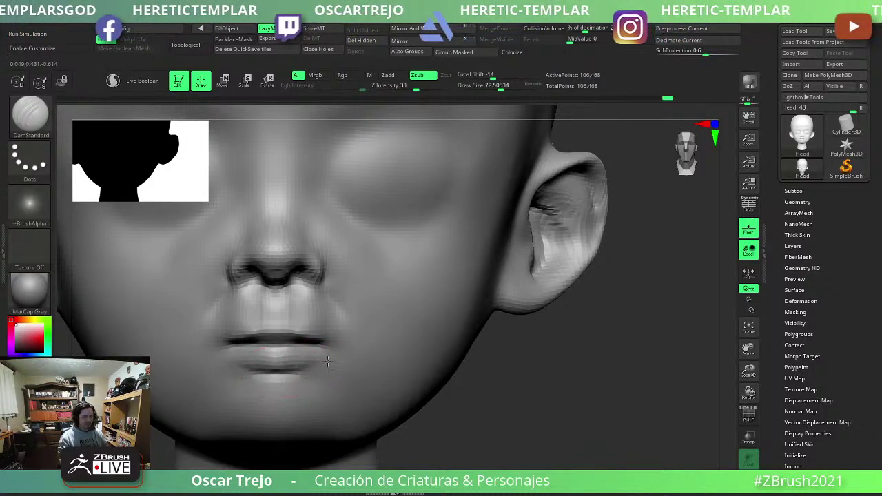
left_click_drag(235, 364, 316, 363, "shift")
left_click_drag(269, 314, 274, 321, "shift")
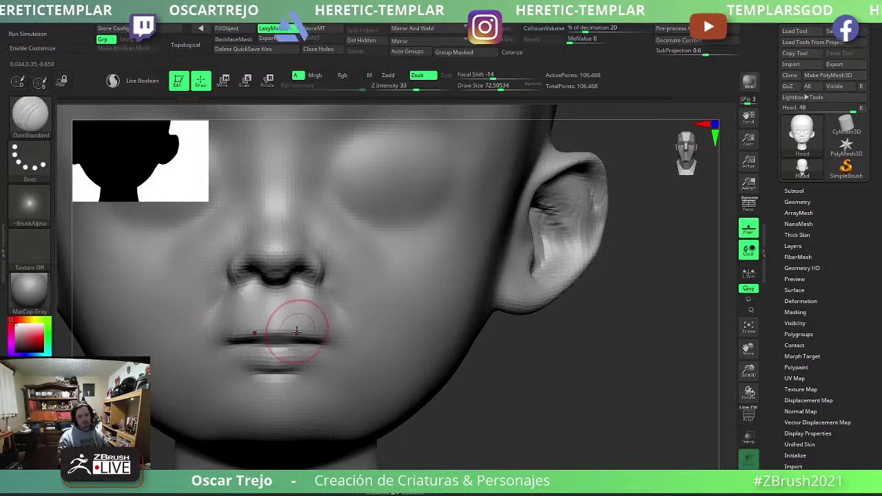
Switch to the Move brush and frame the whole head.
key("b")
key("m")
key("v")
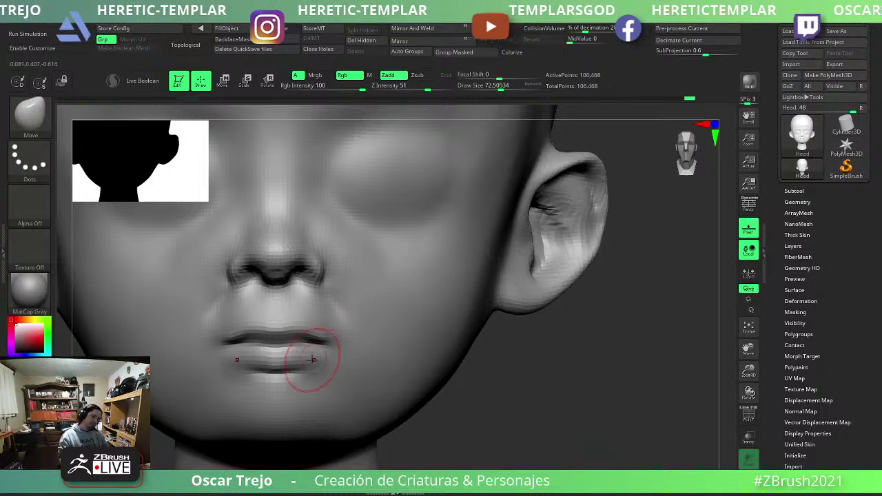
key("f")
mouse_move(491, 387)
left_mouse_down()
mouse_move(213, 409)
mouse_move(286, 237)
left_mouse_up()
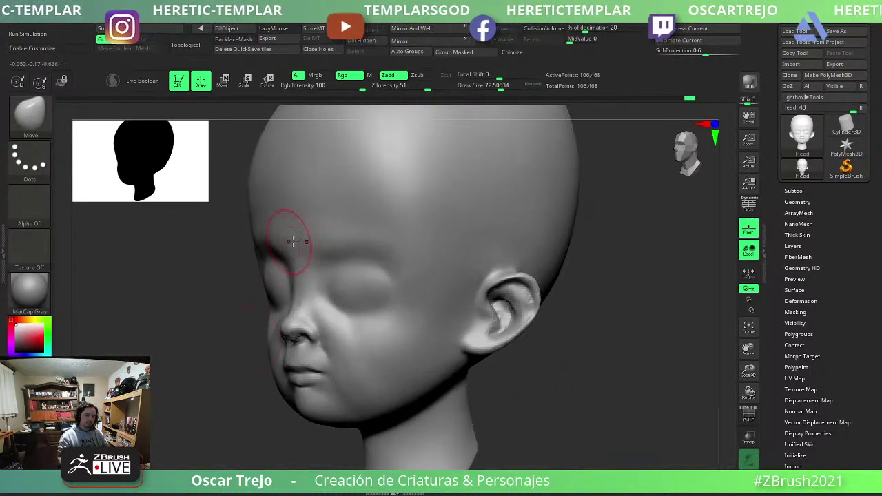
key("b")
key("c")
key("b")
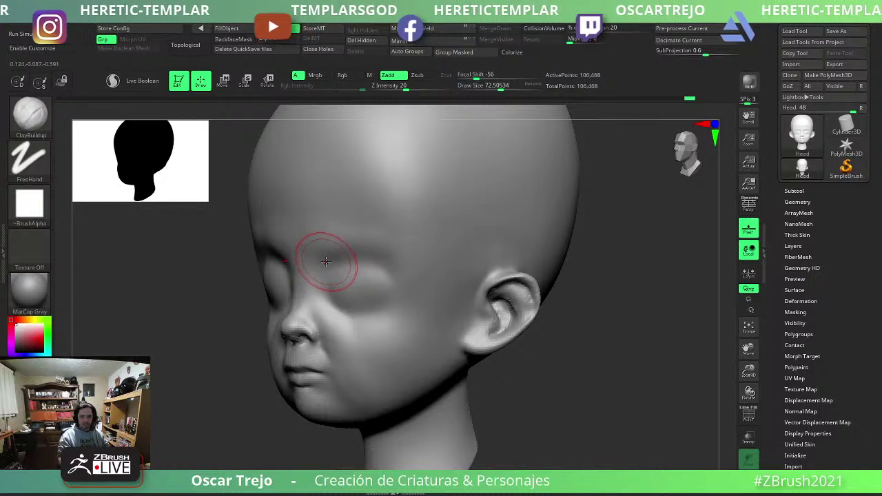
key("bracketright")
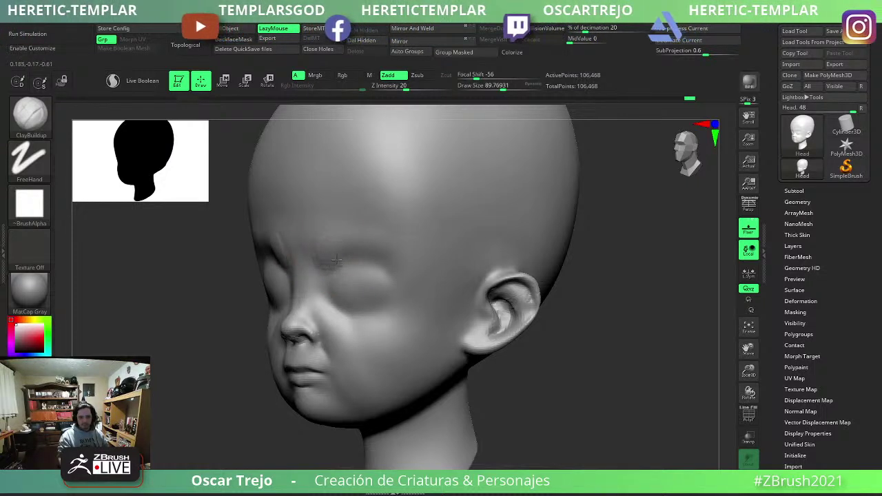
key("shift")
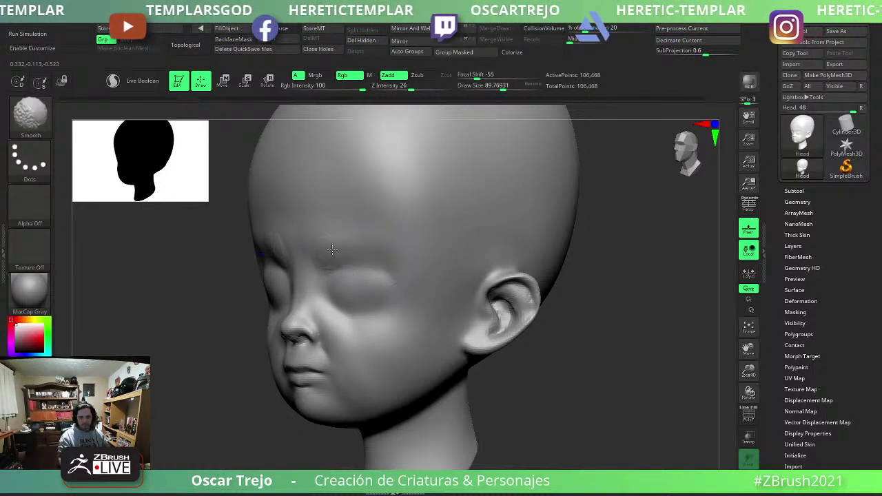
left_click_drag(327, 247, 207, 292, "shift")
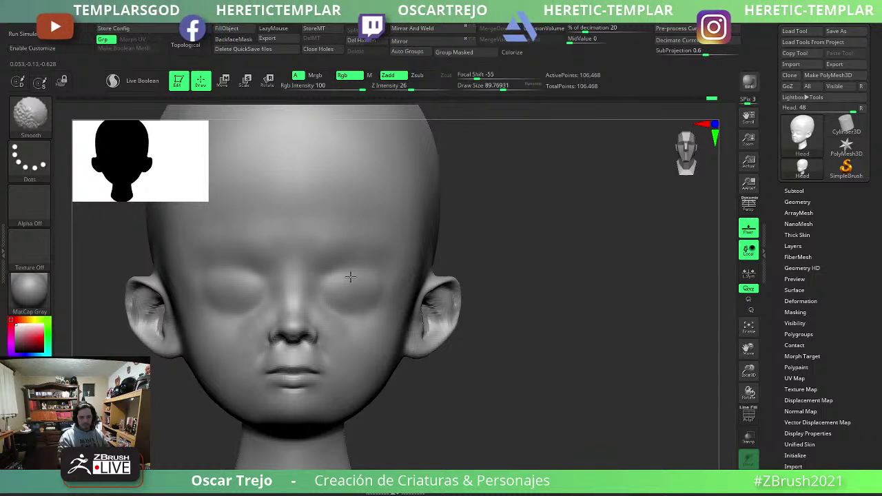
key("b")
key("d")
key("s")
right_click_drag(354, 292, 531, 335, "ctrl")
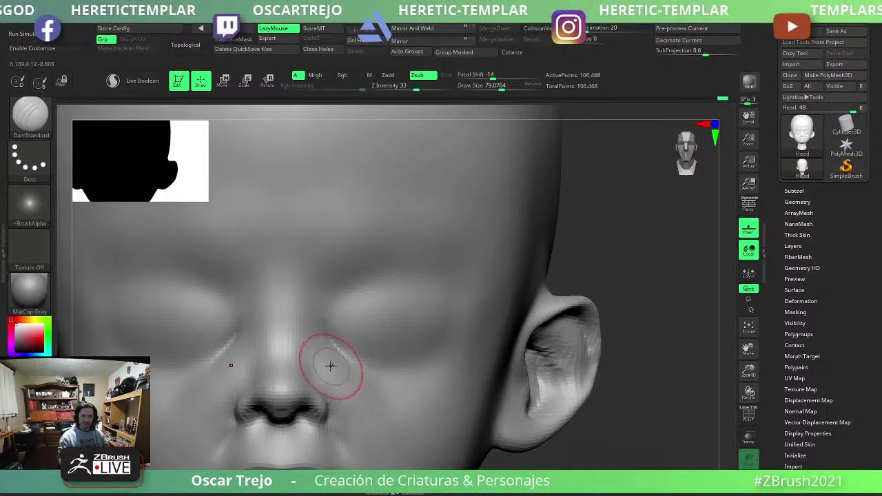
Carve faint creases under both eyes, smooth them, and shrink the Move brush to fit the nostril.
left_click_drag(338, 325, 352, 361)
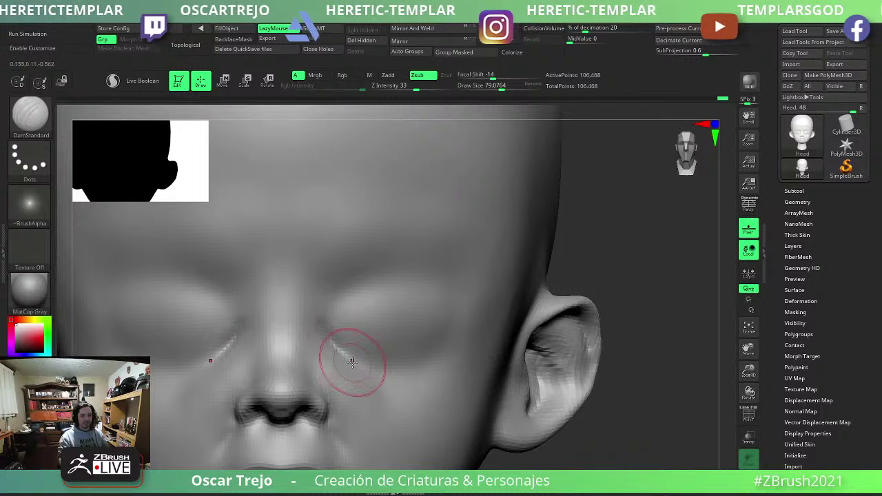
key("shift")
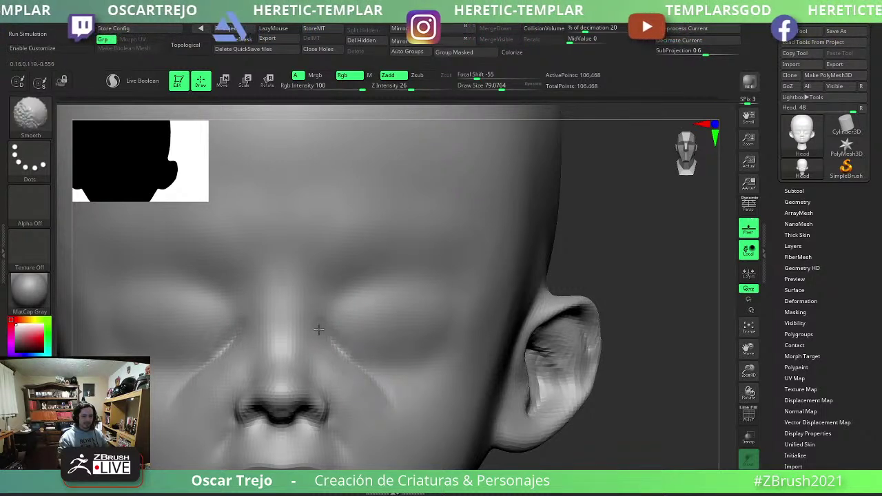
key("b")
key("m")
key("v")
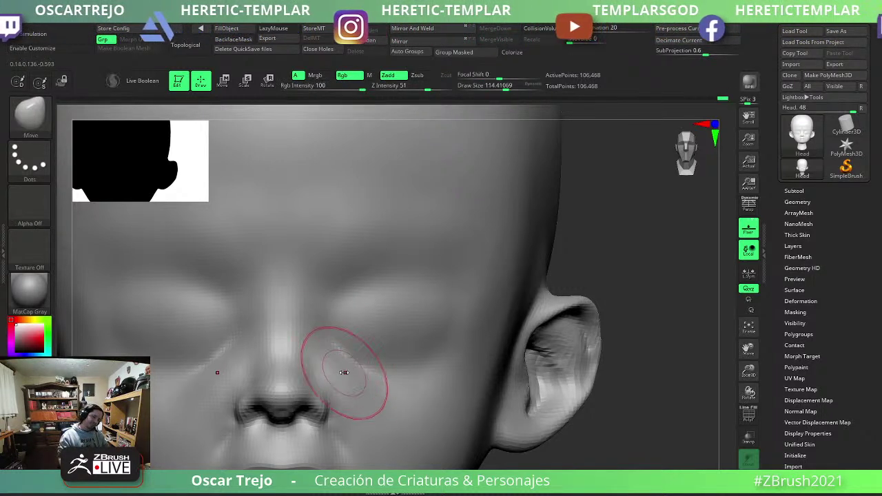
key("s")
left_click_drag(331, 402, 315, 398)
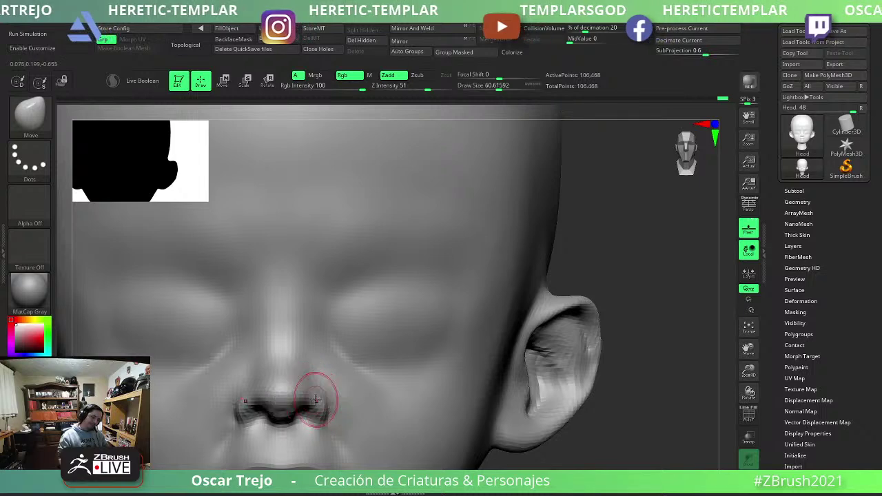
Switch back to DamStandard and turn the head from three-quarter to a straight front view.
key("b")
key("d")
key("s")
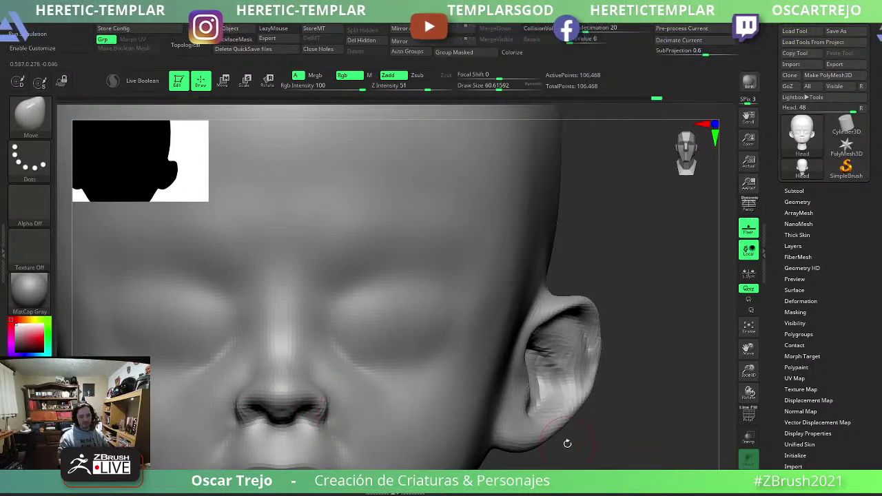
right_click_drag(329, 407, 299, 381)
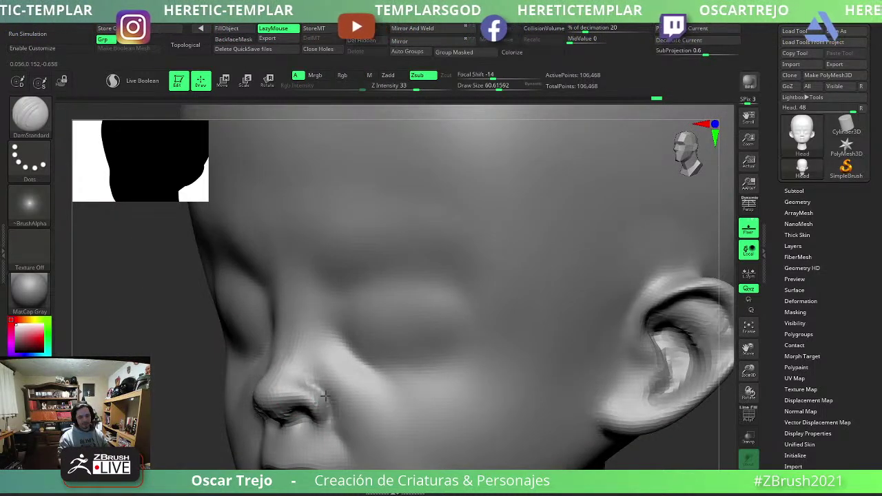
key("f")
right_click_drag(163, 414, 190, 422, "shift")
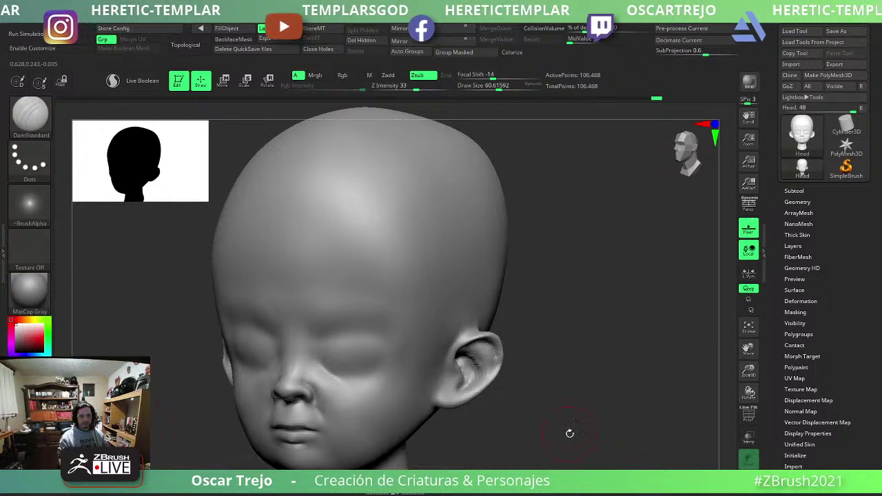
right_click_drag(573, 435, 528, 394, "alt")
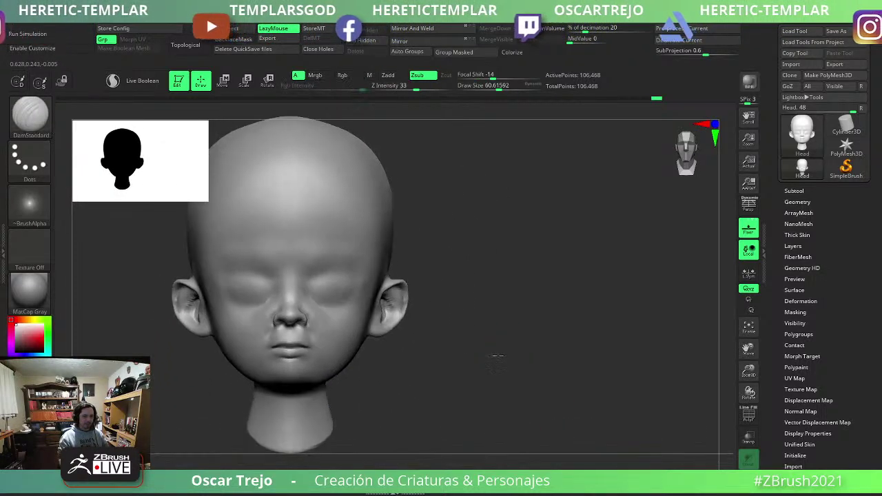
key("b")
key("m")
key("v")
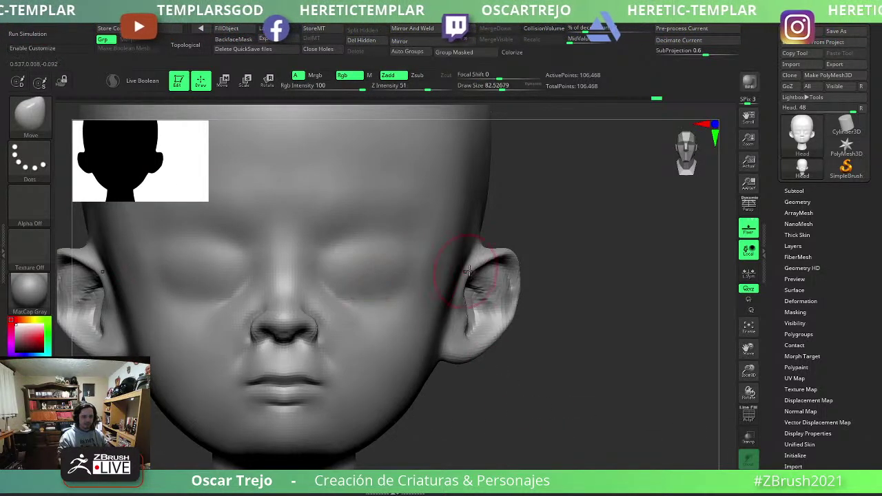
key("bracketright")
key("bracketright")
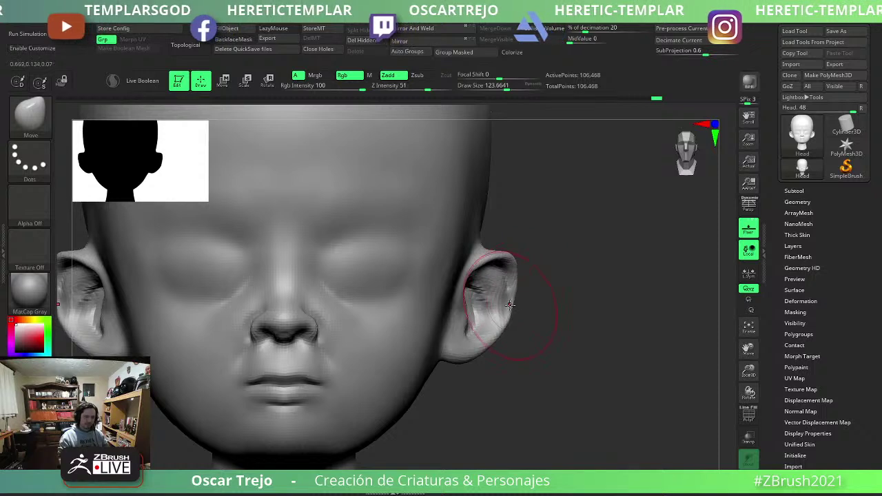
key("bracketleft")
key("bracketleft")
key("bracketleft")
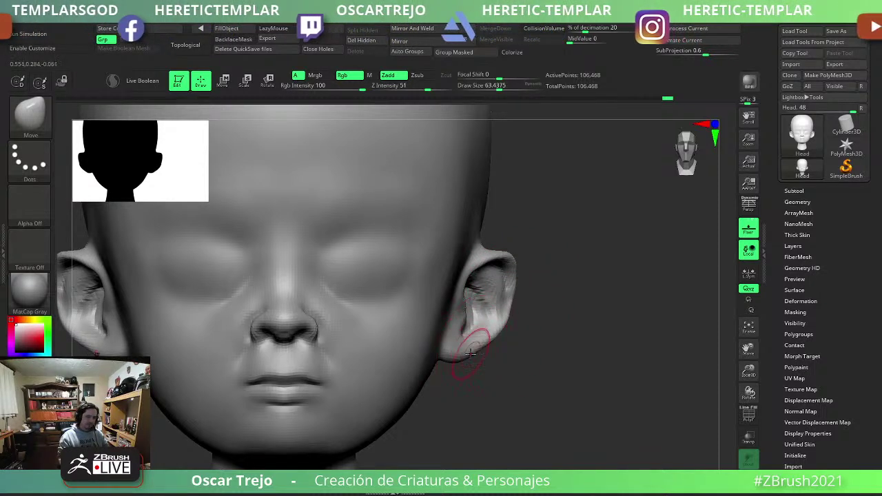
left_click_drag(494, 428, 365, 366)
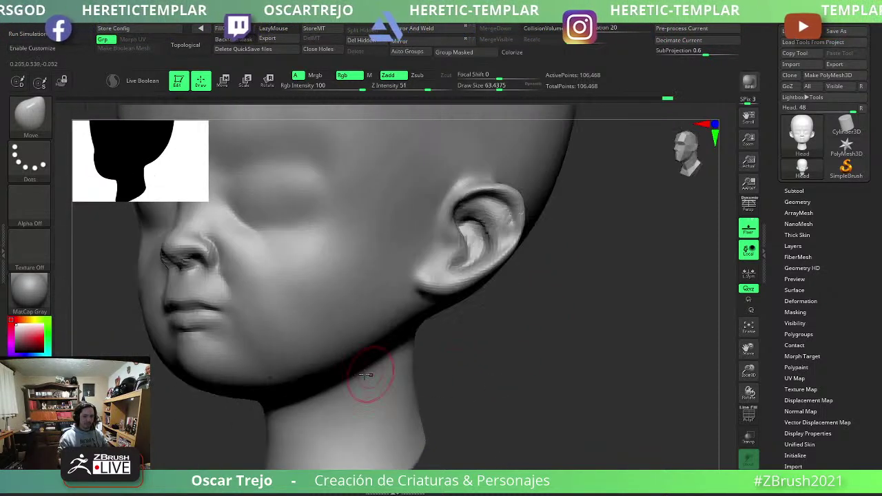
key("b")
key("d")
key("s")
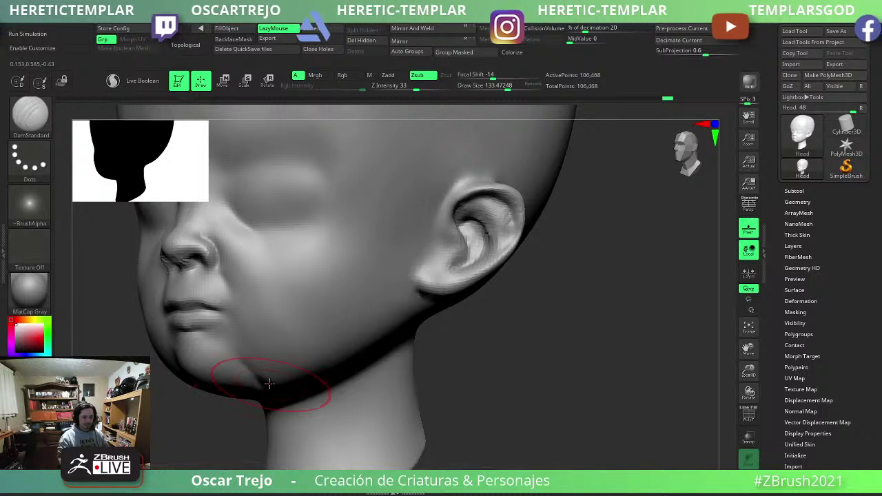
mouse_move(199, 420)
left_mouse_down()
mouse_move(461, 381)
mouse_move(305, 338)
mouse_move(455, 296)
left_mouse_up()
key("bracketleft")
key("bracketleft")
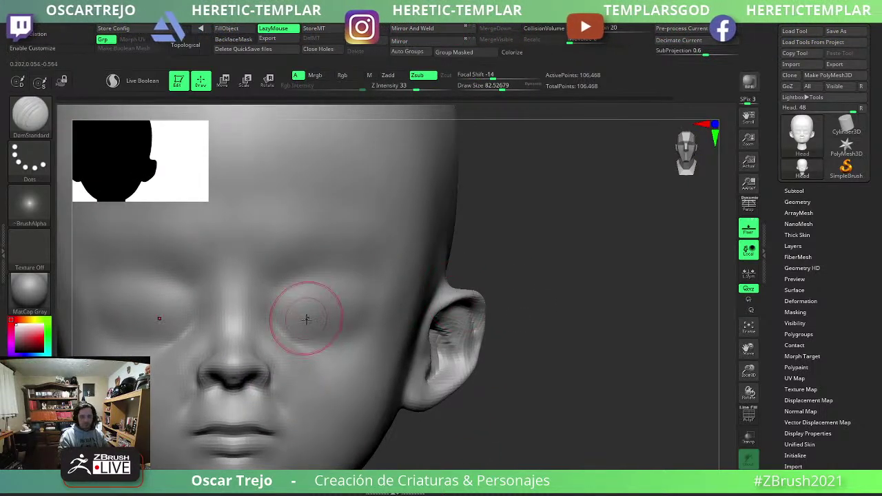
Carve an eyelid crease across both closed eyes and rework the right eyelid with ClayBuildup.
left_click_drag(276, 316, 291, 321)
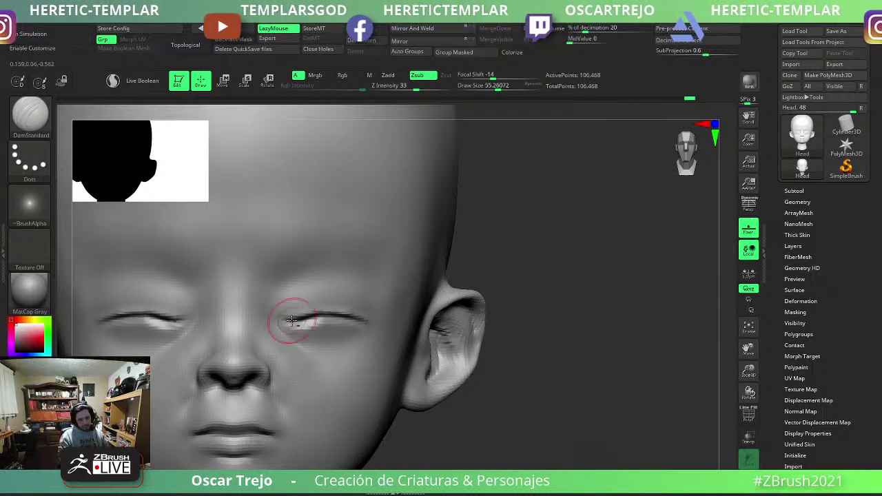
key("b")
key("c")
key("b")
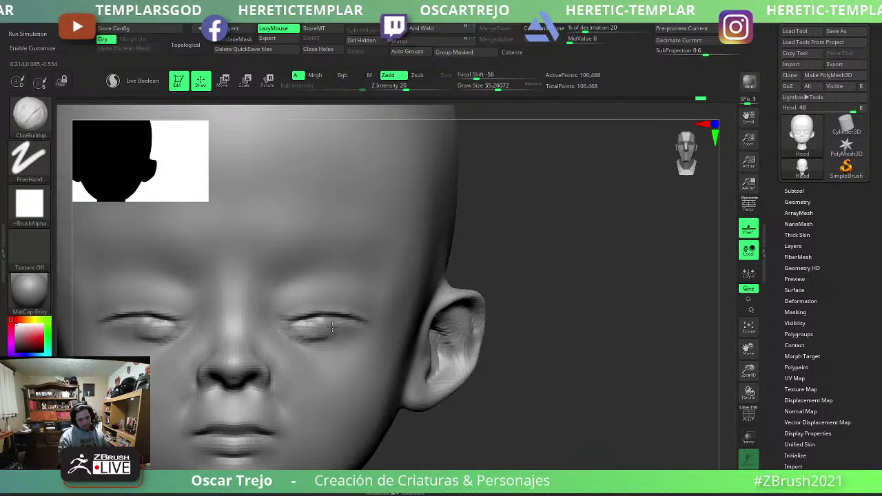
left_click_drag(300, 333, 325, 334, "shift")
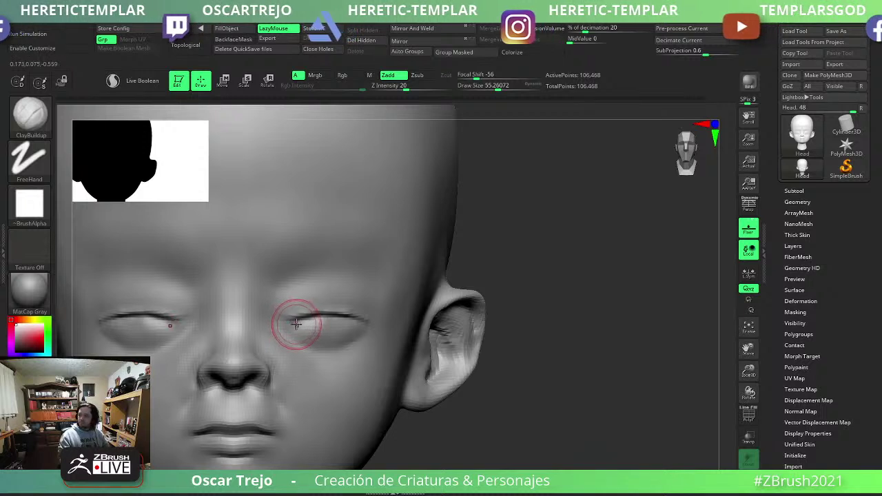
With an enlarged DamStandard brush, carve a crease above both upper eyelids and smooth the right lid.
key("b")
key("d")
key("s")
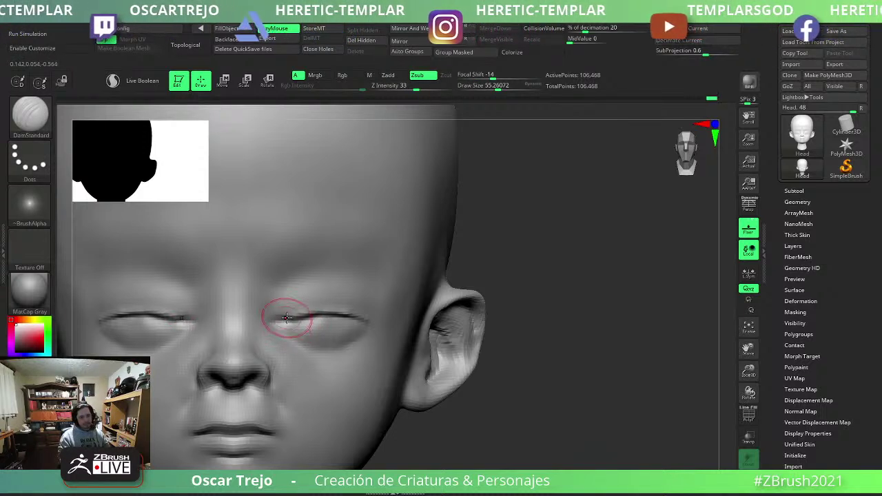
key("s")
left_click_drag(276, 315, 279, 299)
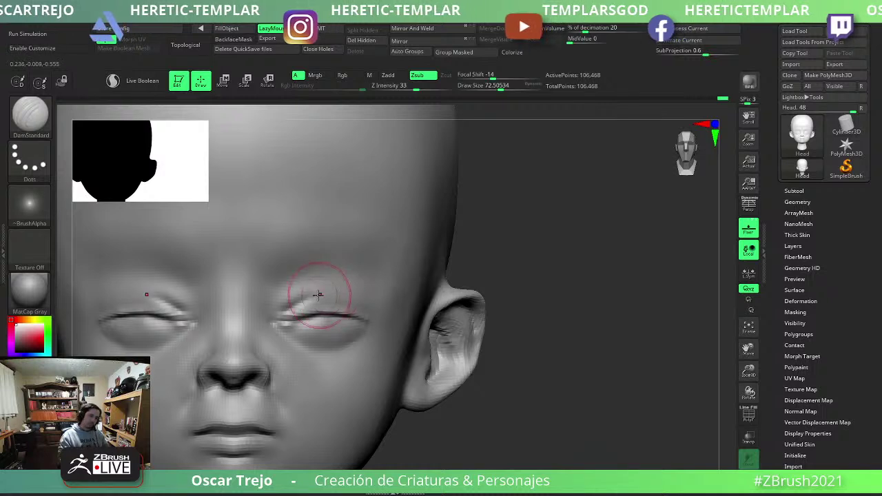
left_click_drag(275, 295, 352, 293)
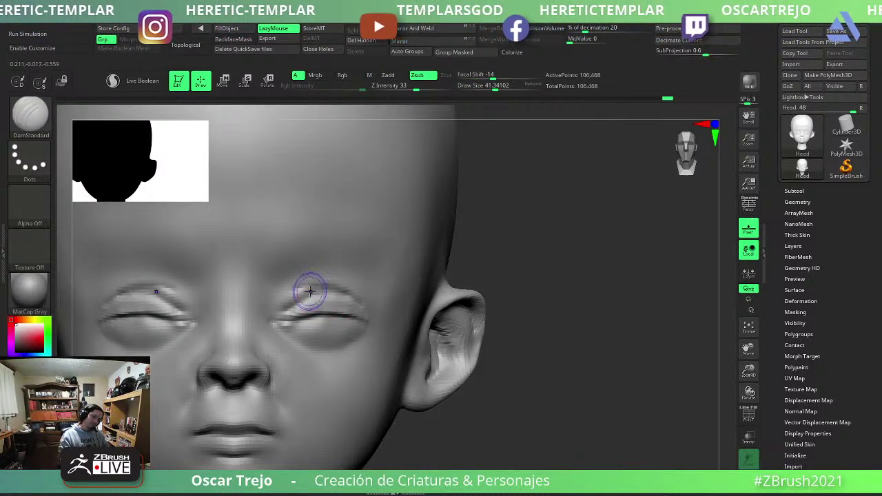
key("shift")
mouse_move(346, 290)
left_mouse_down("shift")
mouse_move(295, 290)
mouse_move(324, 324)
mouse_move(314, 349)
left_mouse_up("shift")
Set the brush to about 110, clear the mask around the eyes, and shrink it for eyelid detail.
key("ctrl")
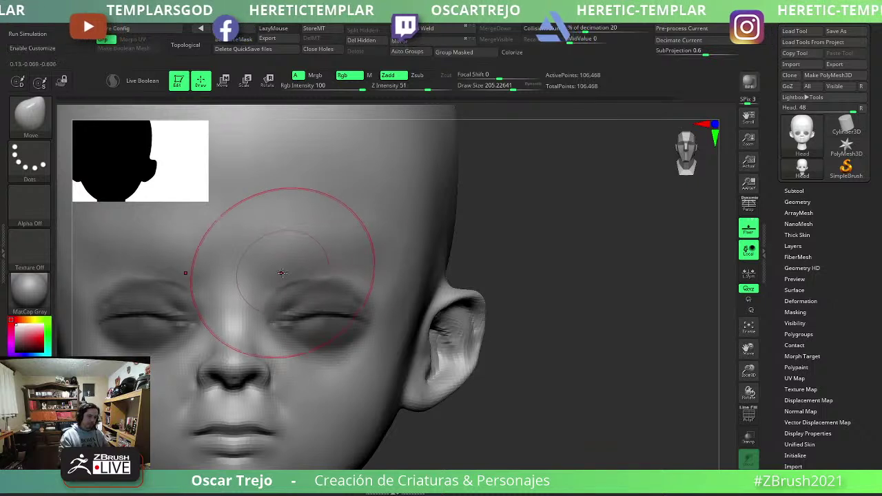
key("s")
left_click_drag(312, 291, 277, 292)
key("ctrl+shift+a")
key("s")
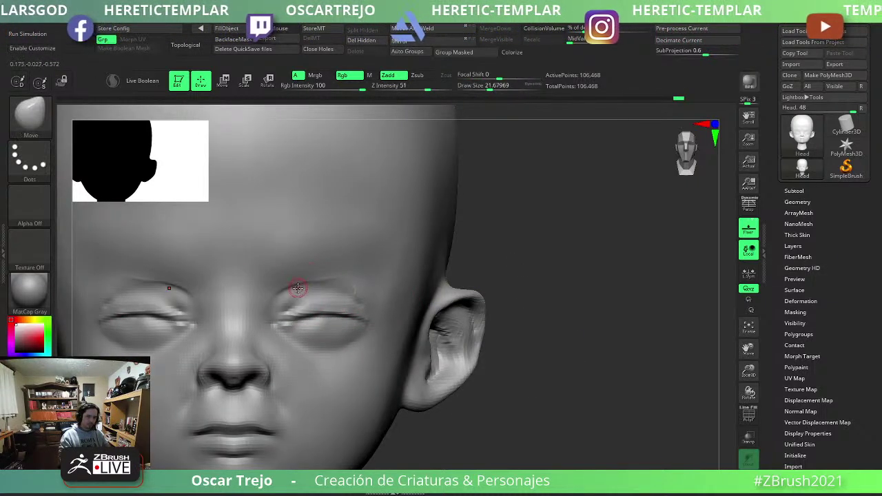
Smooth the noisy detail on both upper eyelids, then turn the head to a side profile.
key("shift")
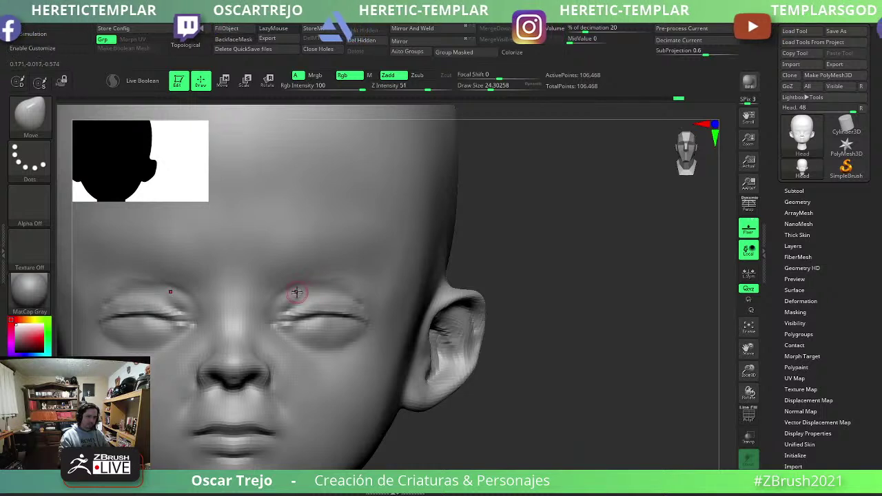
key("b")
key("c")
key("b")
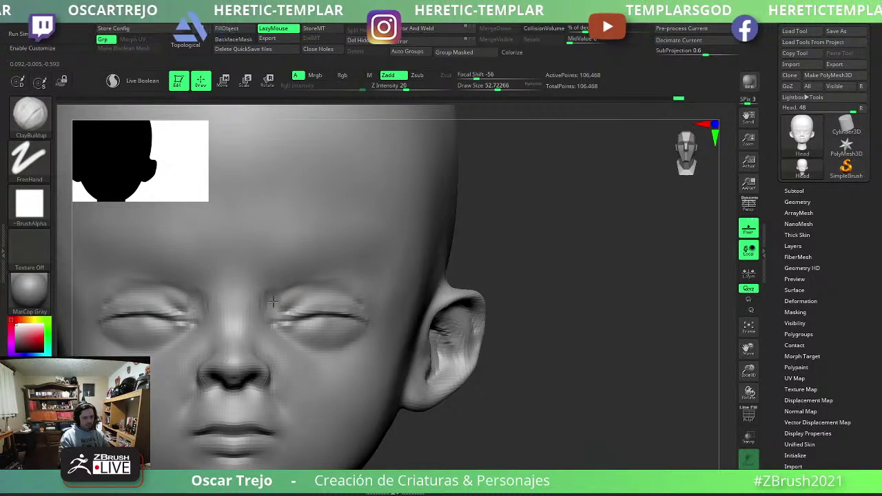
key("bracketright")
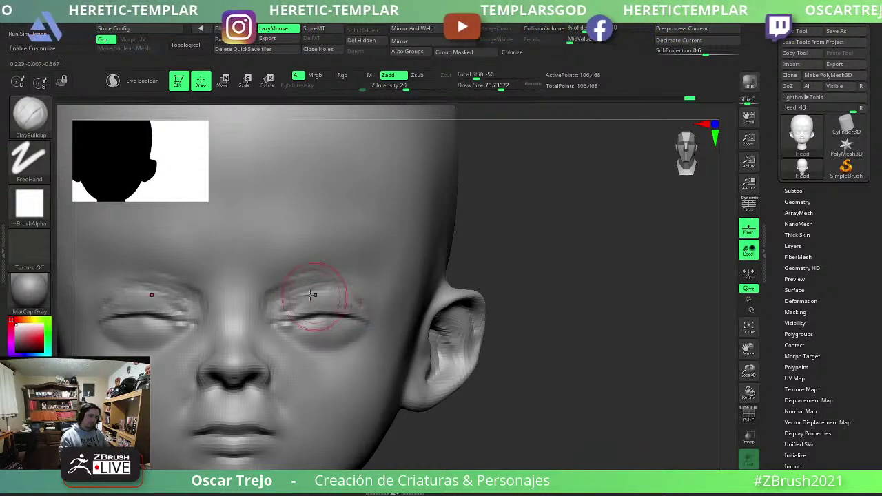
key("shift")
left_click_drag(328, 287, 335, 284, "shift")
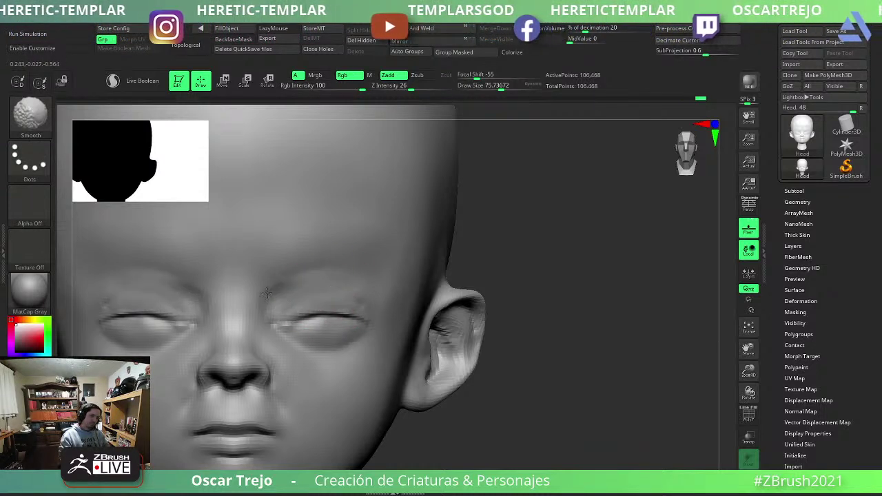
left_click_drag(325, 344, 483, 393)
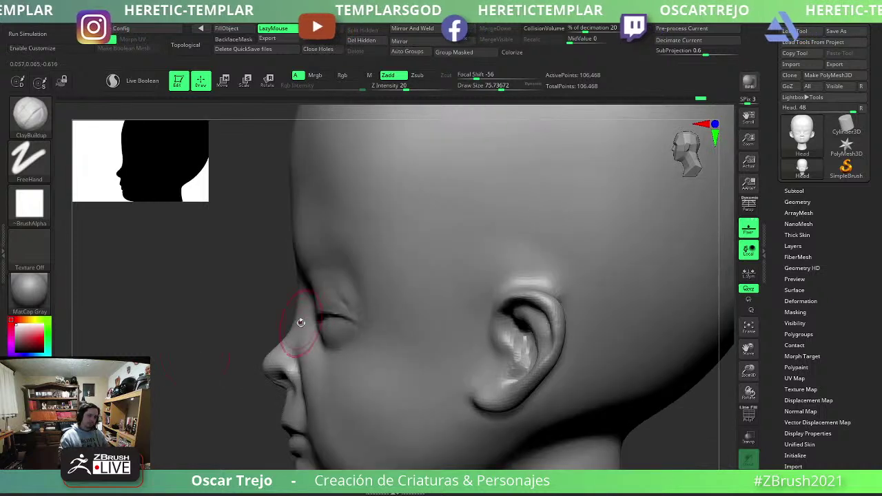
Reshape the nose tip in profile with the Move brush at about 82, smooth it, and return to front view.
key("b")
key("m")
key("v")
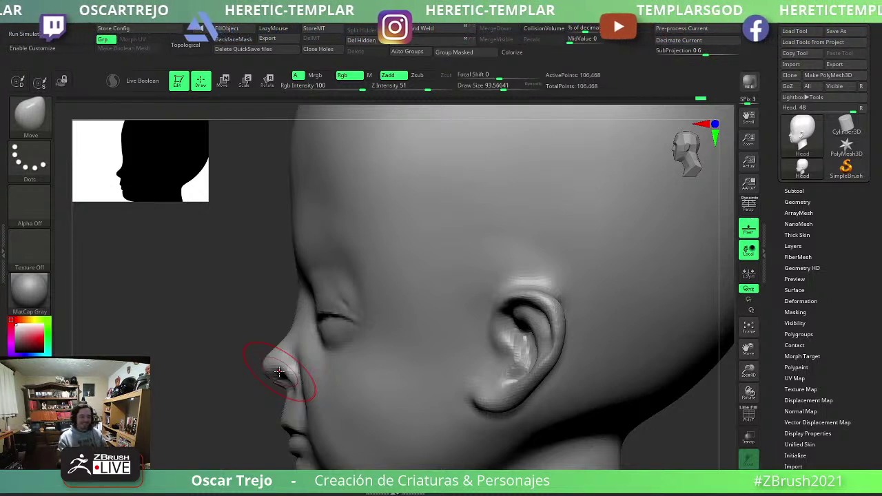
mouse_move(260, 399)
right_mouse_down()
mouse_move(278, 324)
mouse_move(270, 337)
right_mouse_up()
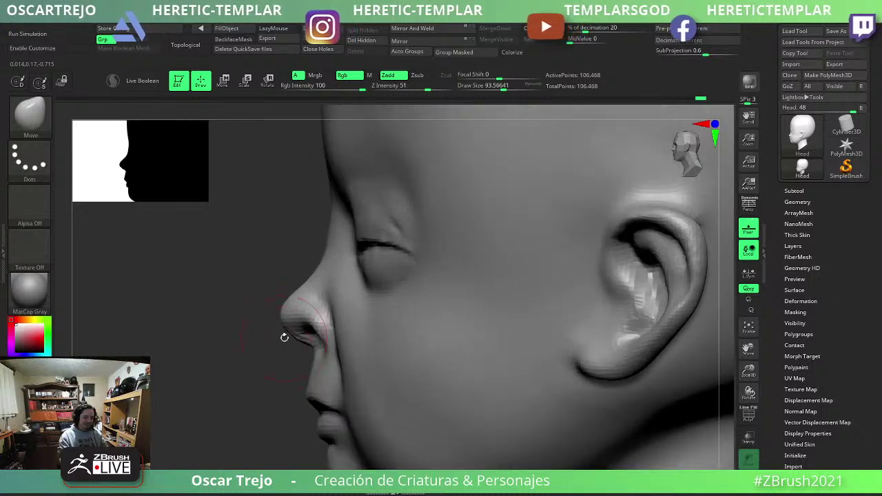
key("s")
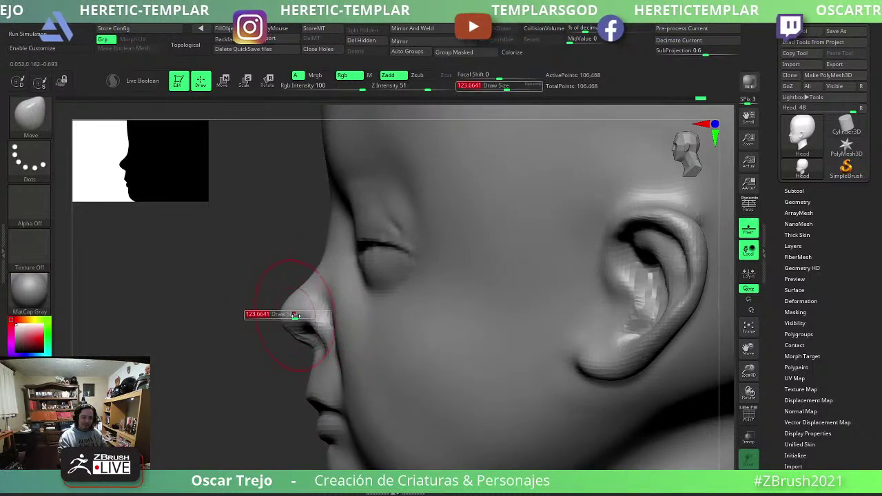
left_click_drag(275, 319, 262, 319)
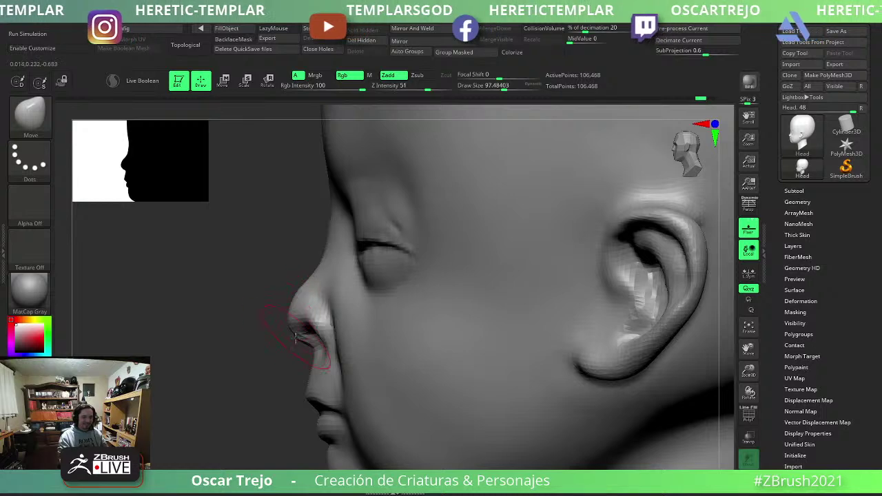
key("shift")
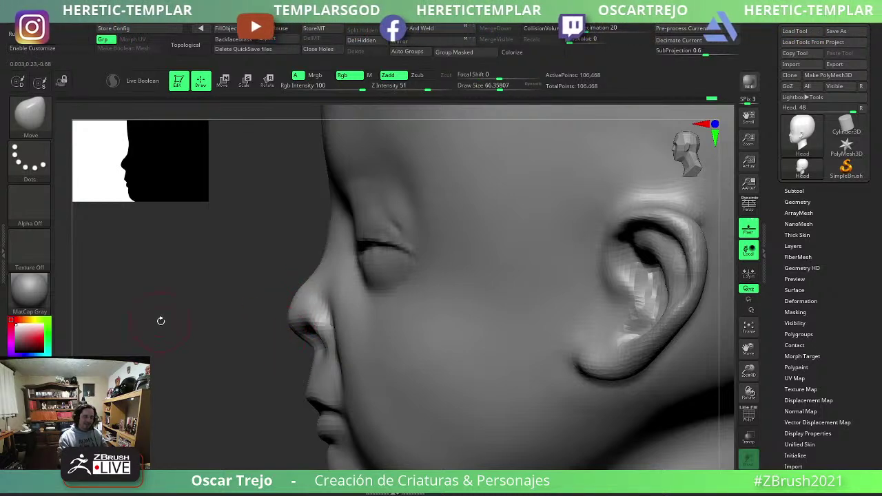
left_click_drag(161, 320, 313, 341)
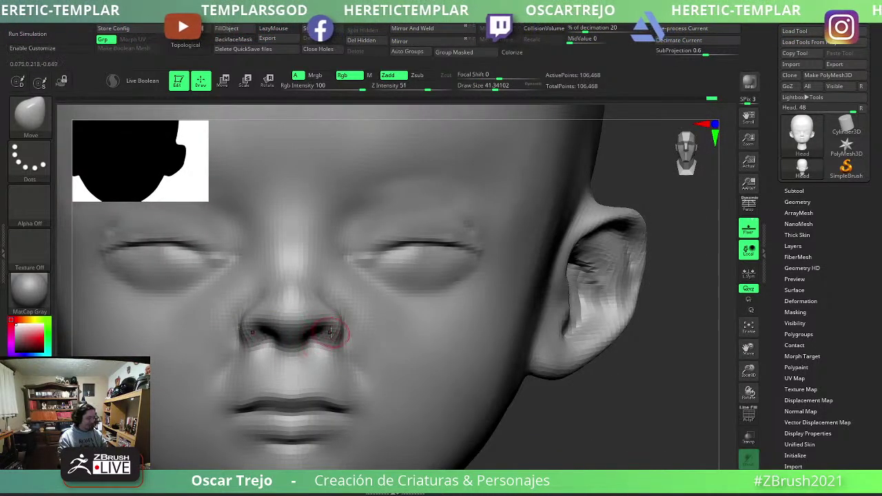
Smooth the nostril area while the Move brush is active.
key("b")
key("d")
key("s")
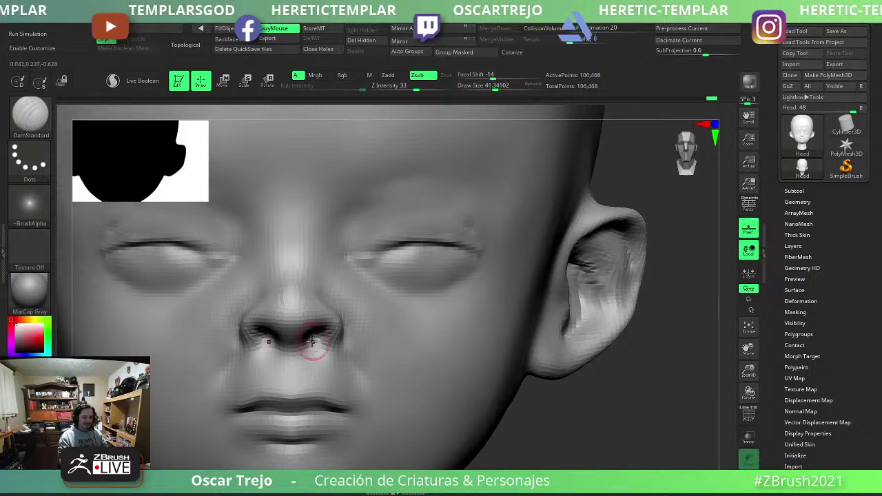
key("b")
key("m")
key("v")
key("shift")
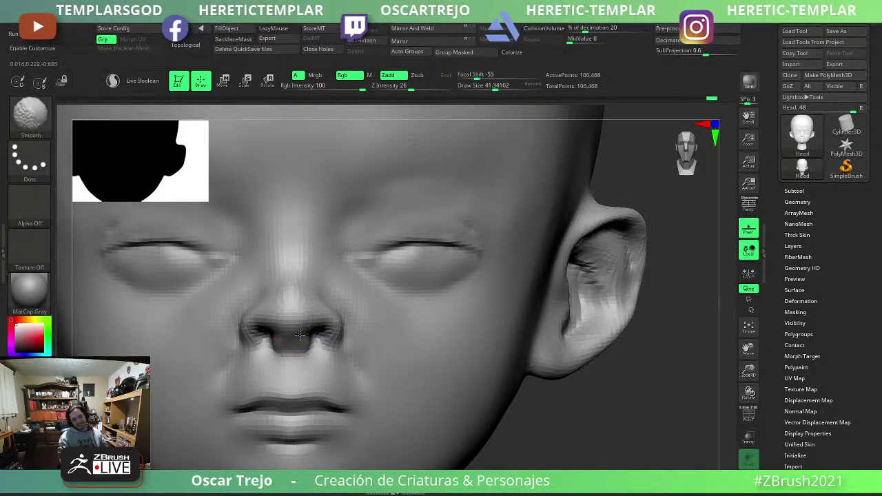
left_click_drag(300, 331, 331, 325, "shift")
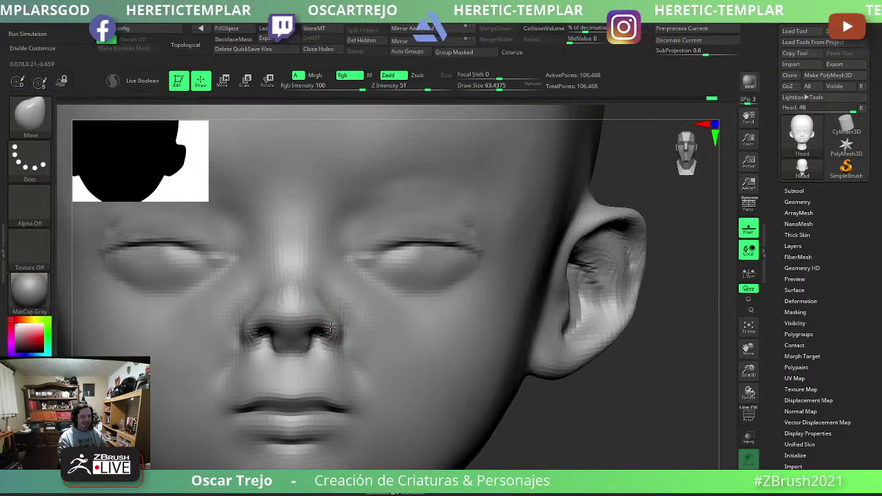
Carve sharper upper and lower eyelid creases with DamStandard, reducing the brush to about 66.
key("b")
key("d")
key("s")
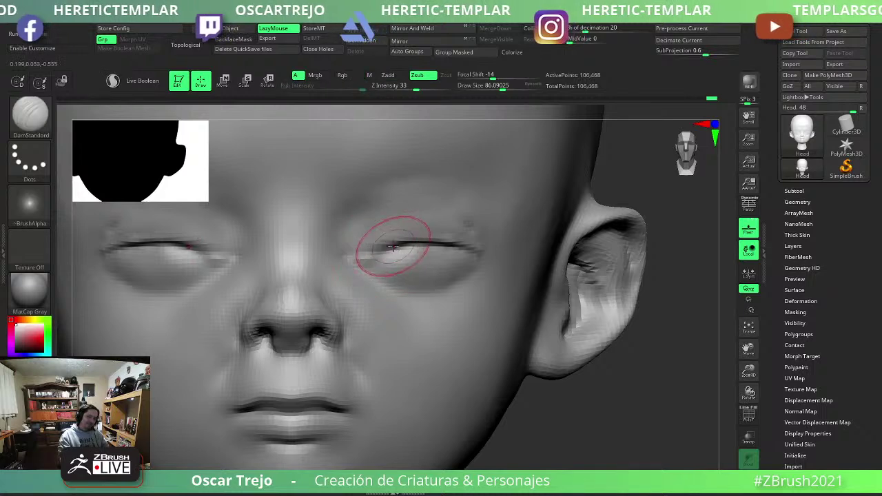
mouse_move(396, 245)
left_mouse_down()
mouse_move(367, 249)
mouse_move(392, 253)
left_mouse_up()
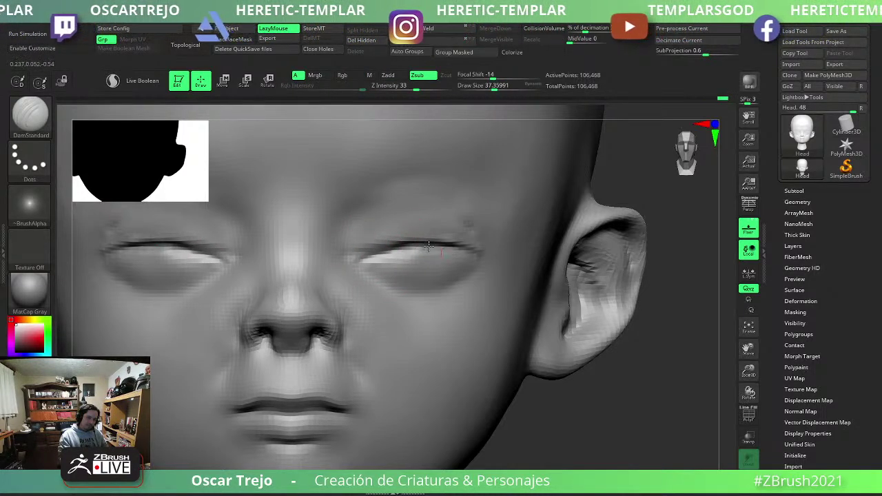
key("bracketleft")
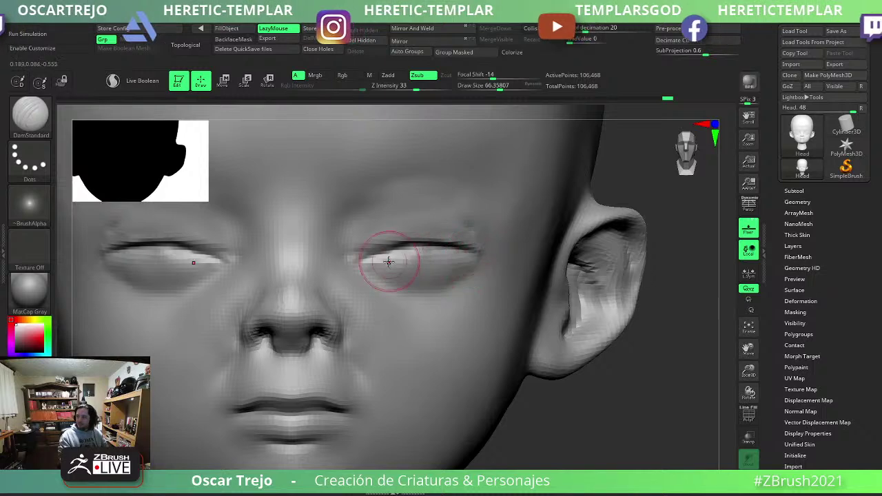
left_click_drag(413, 271, 461, 265)
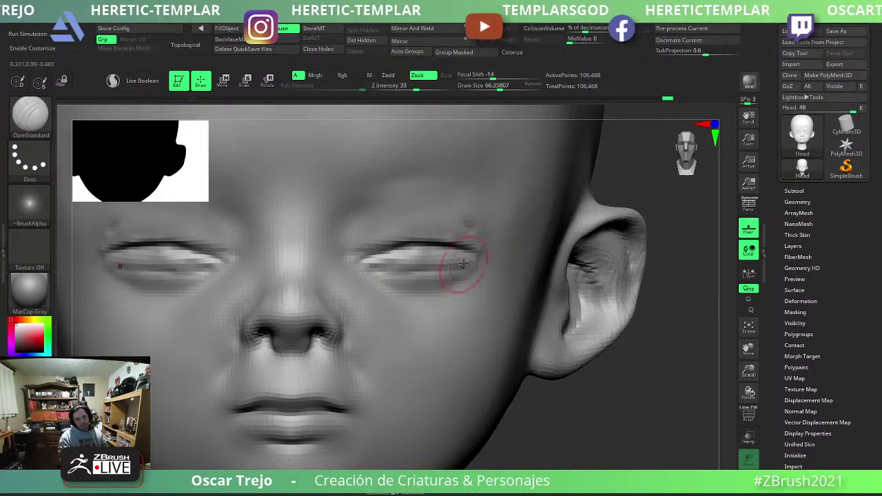
right_click_drag(557, 350, 423, 276, "alt")
Select ClayBuildup and enlarge it to about 128 draw size, zoomed in on the face.
key("b")
key("s")
key("t")
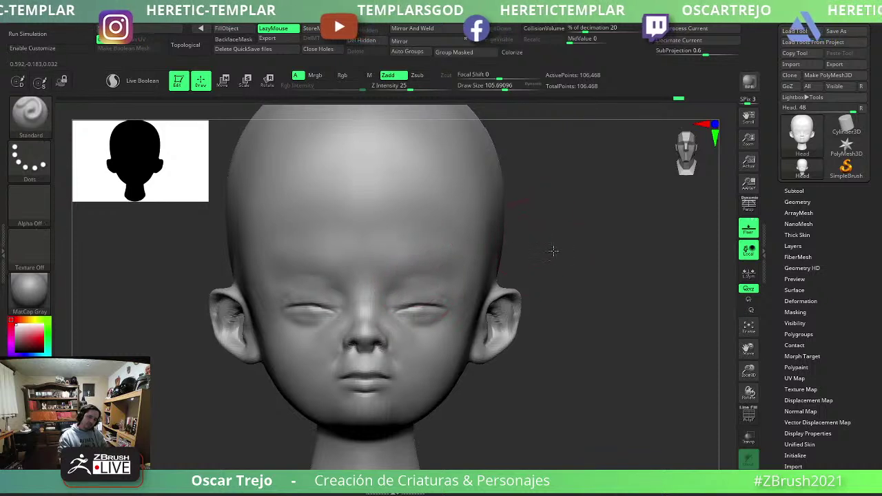
right_click_drag(553, 251, 335, 237, "alt")
key("b")
key("c")
key("b")
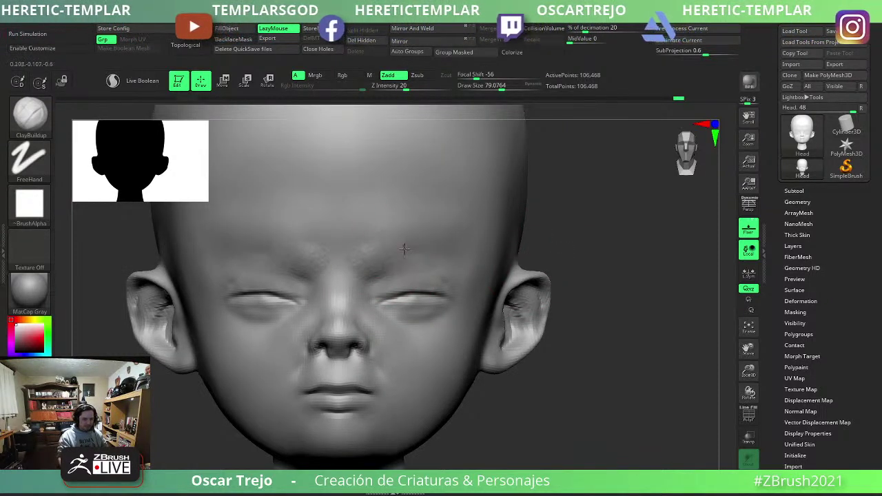
key("s")
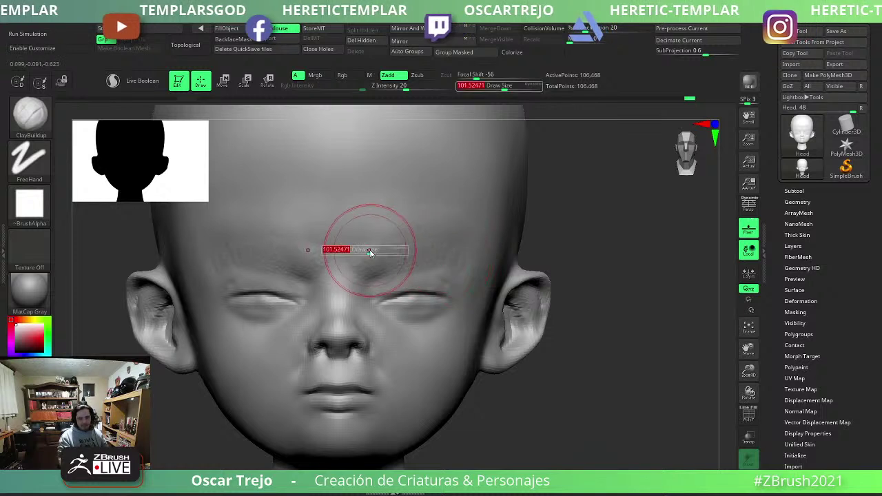
left_click_drag(370, 256, 382, 255)
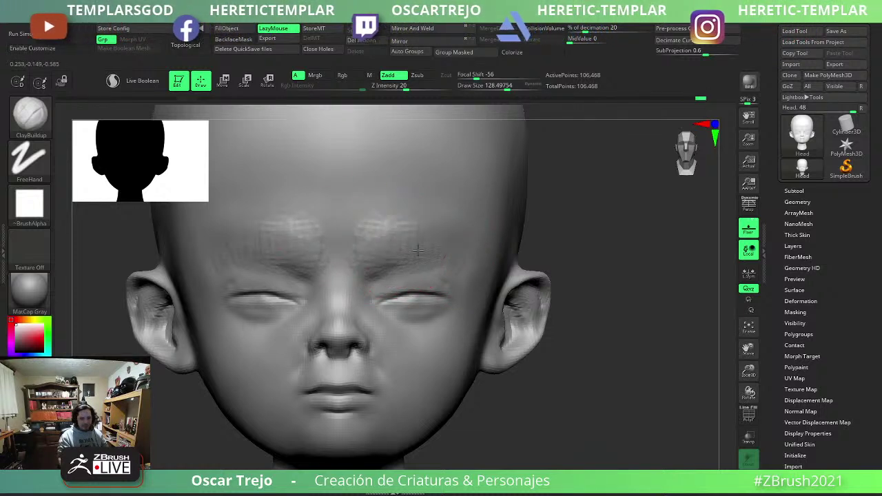
Smooth the face and check the head from the front and in side profile.
key("shift")
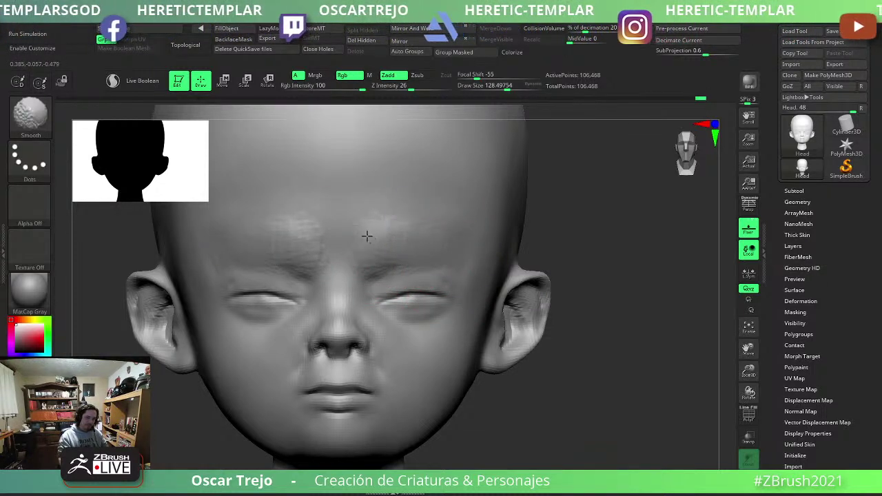
key("f")
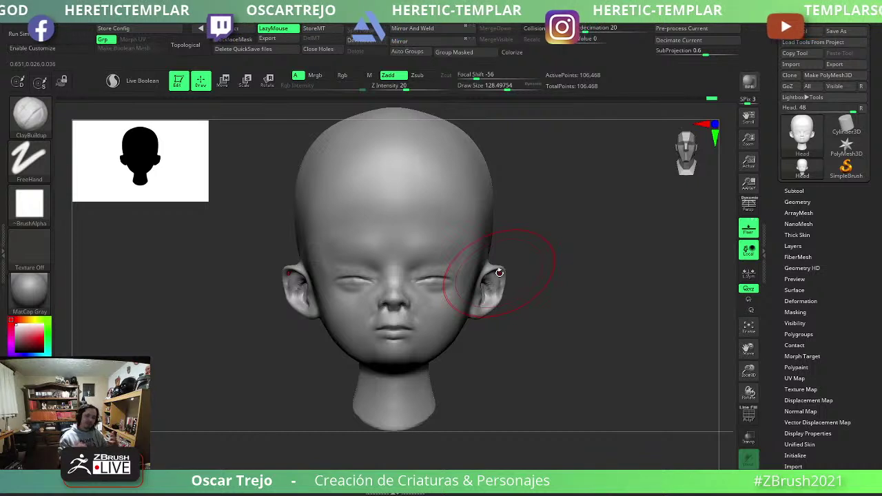
left_click_drag(547, 355, 437, 416, "alt")
key("shift")
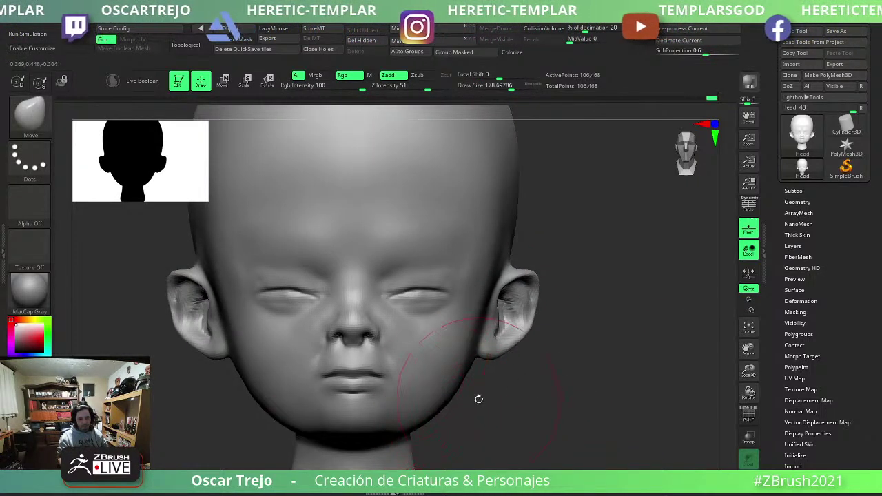
mouse_move(615, 396)
left_mouse_down()
mouse_move(375, 434)
mouse_move(416, 381)
mouse_move(273, 356)
mouse_move(366, 262)
mouse_move(429, 249)
left_mouse_up()
key("shift")
Build up soft raised brow ridges above both eyes with ClayBuildup from the front view.
key("b")
key("s")
key("t")
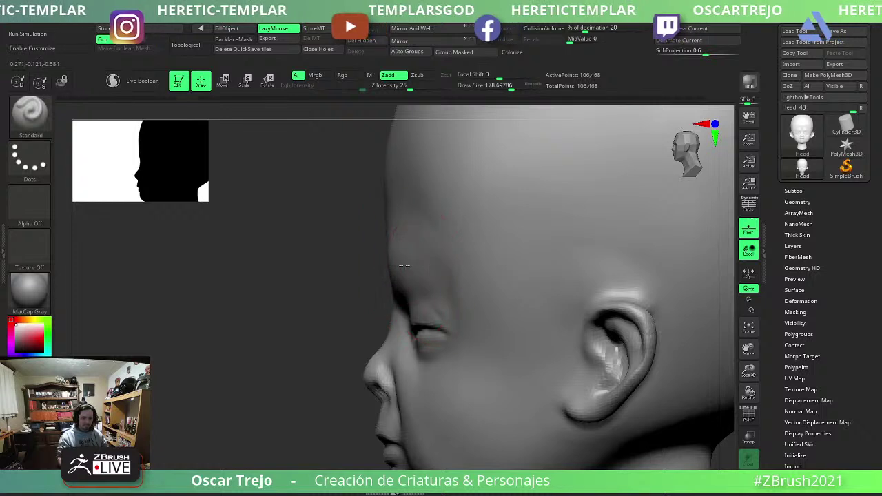
left_click_drag(386, 219, 411, 249, "shift")
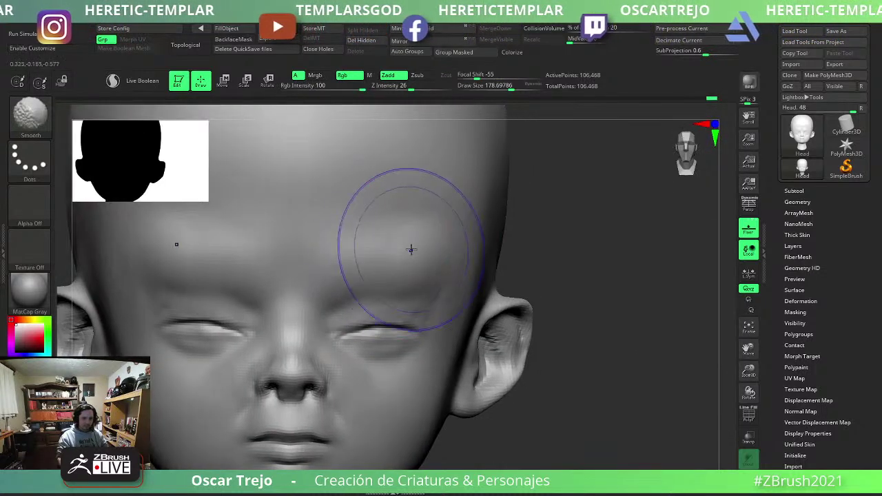
key("ctrl")
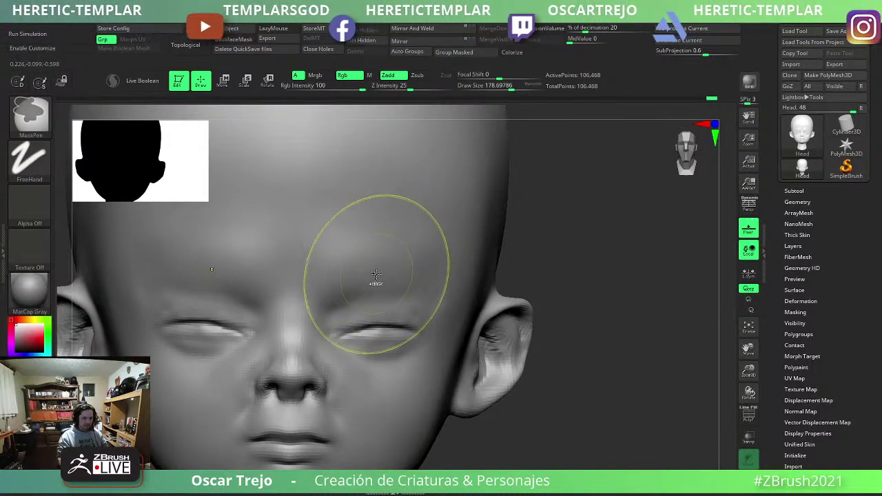
key("b")
key("c")
key("b")
mouse_move(344, 274)
left_mouse_down()
mouse_move(324, 285)
mouse_move(350, 273)
left_mouse_up()
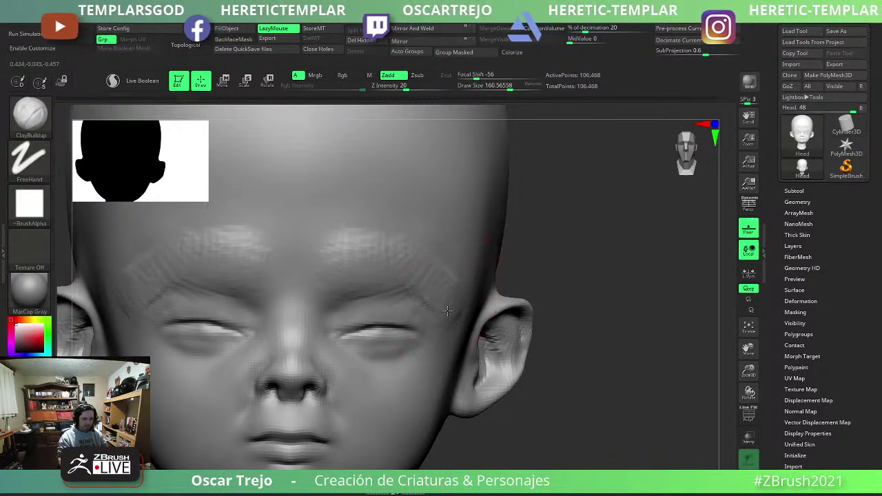
Turn on LazyMouse, reduce the brush to about 114, and add a raised stroke between the brows.
key("shift")
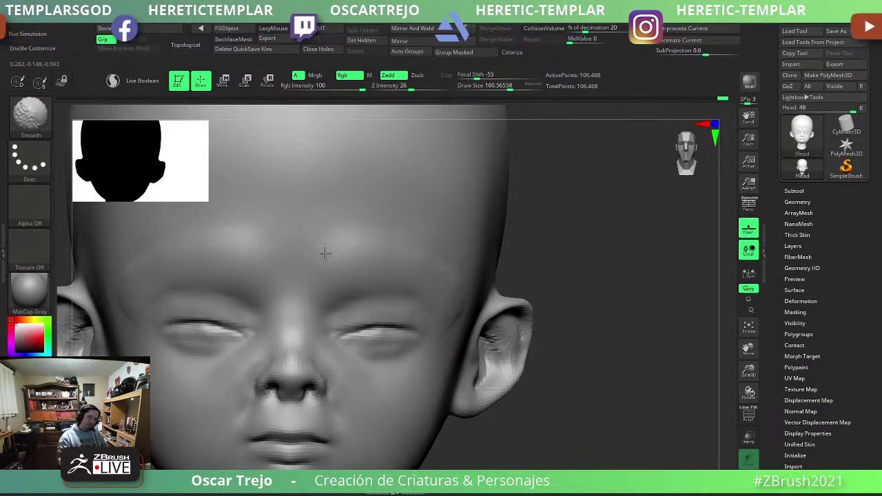
key("l")
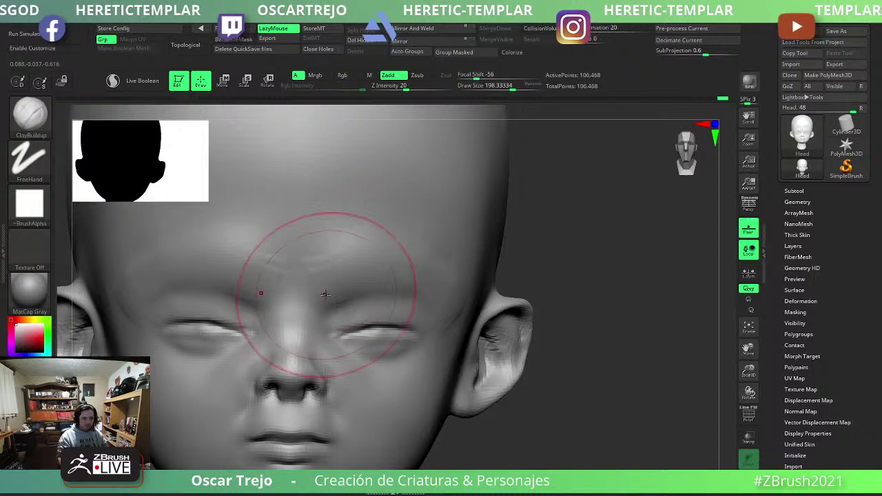
key("bracketleft")
mouse_move(293, 265)
left_mouse_down()
mouse_move(296, 299)
mouse_move(292, 280)
left_mouse_up()
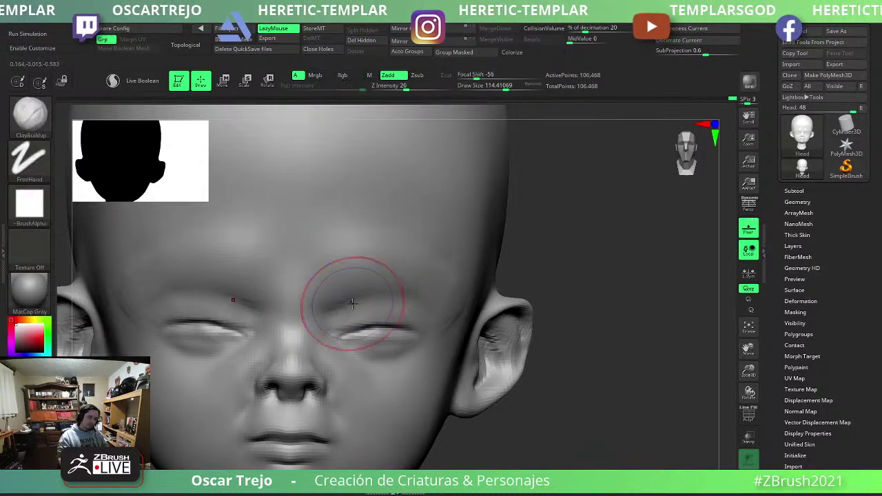
key("f")
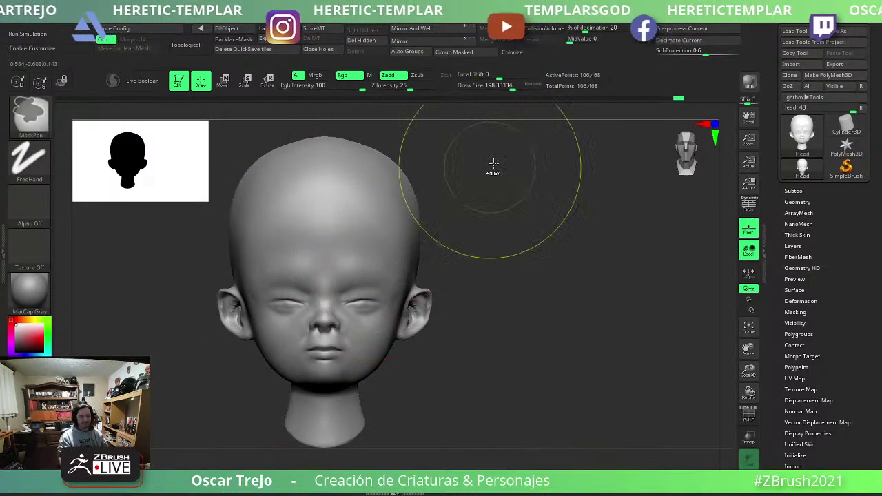
Clear the mask over the forehead and upper skull, then zoom in close on the left eye.
left_click_drag(574, 124, 186, 258, "ctrl")
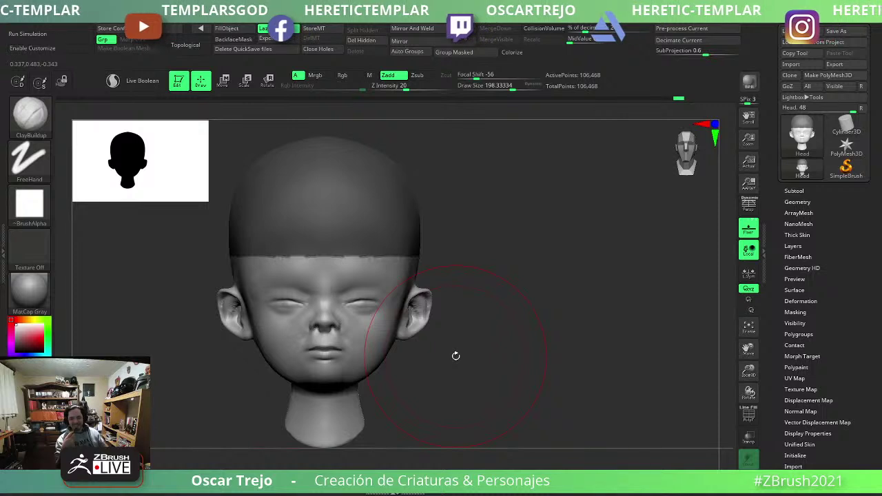
left_click(456, 355, "ctrl")
left_click_drag(472, 388, 558, 413, "alt")
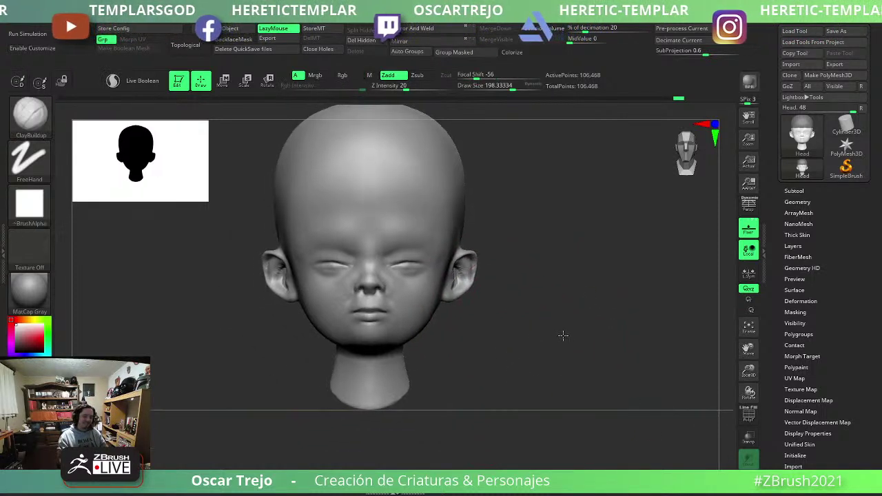
mouse_move(553, 283)
left_mouse_down()
mouse_move(551, 324)
mouse_move(577, 338)
left_mouse_up()
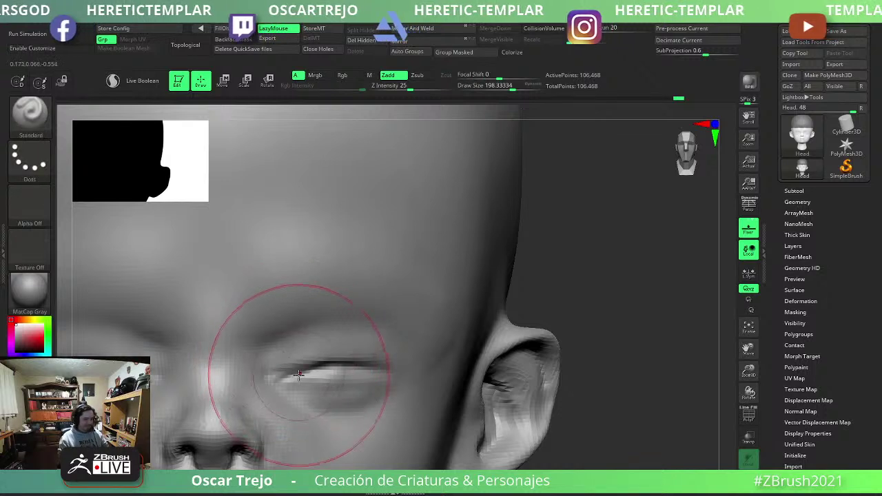
Shrink the brush to eyelid size, carve the inner eyelid crease, and smooth it.
key("b")
key("s")
key("t")
key("s")
mouse_move(323, 373)
left_mouse_down()
mouse_move(288, 377)
mouse_move(378, 367)
left_mouse_up()
key("shift")
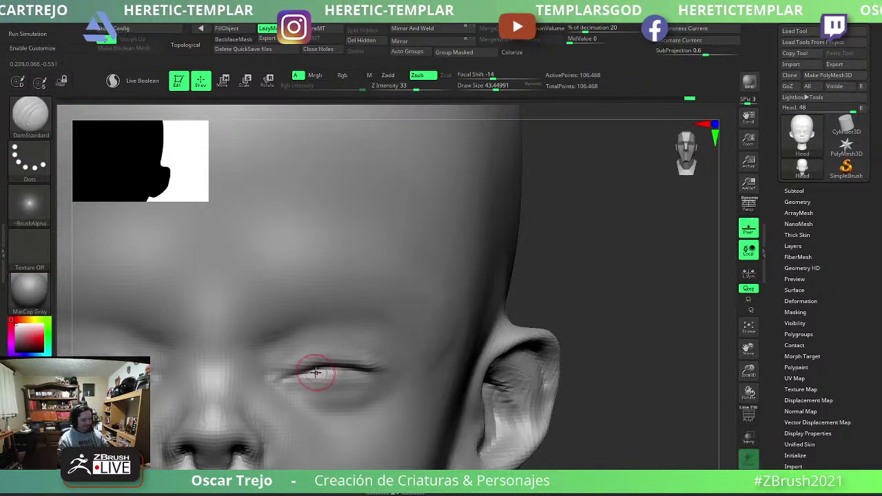
key("s")
left_click_drag(306, 373, 312, 371)
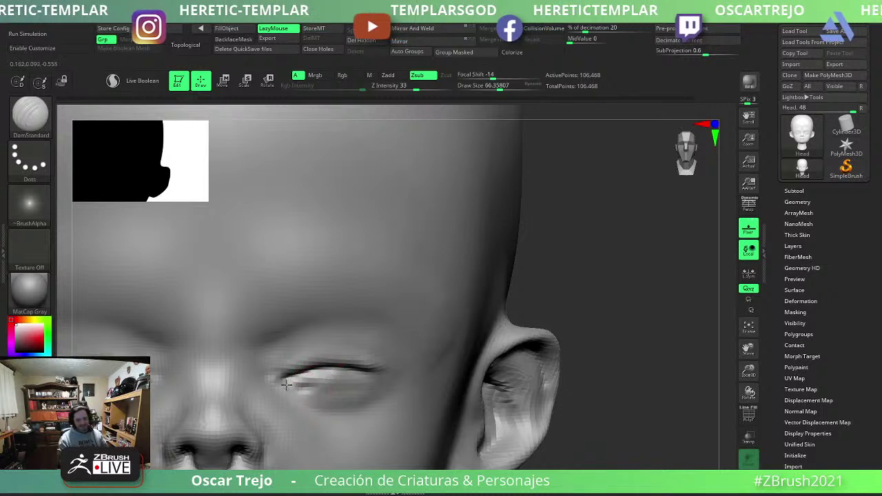
left_click_drag(295, 393, 351, 398, "shift")
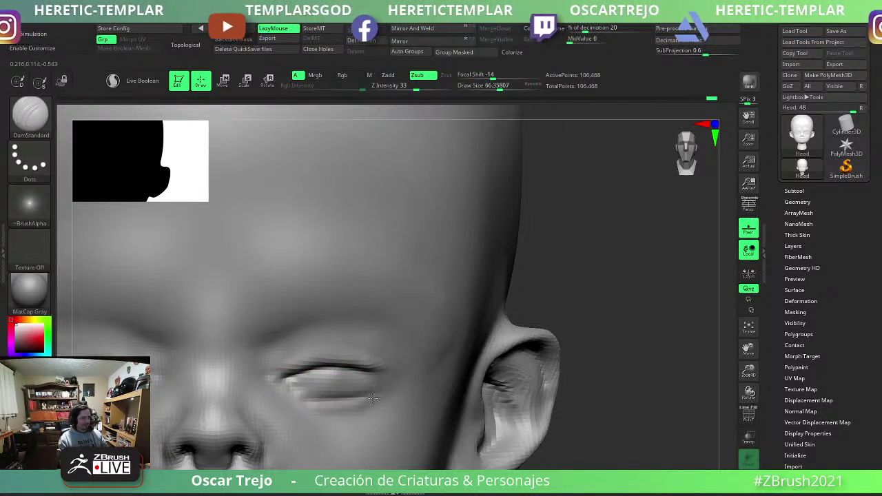
Check the whole head, zoom back on both eyes, and soften the creases with a smaller brush.
key("shift")
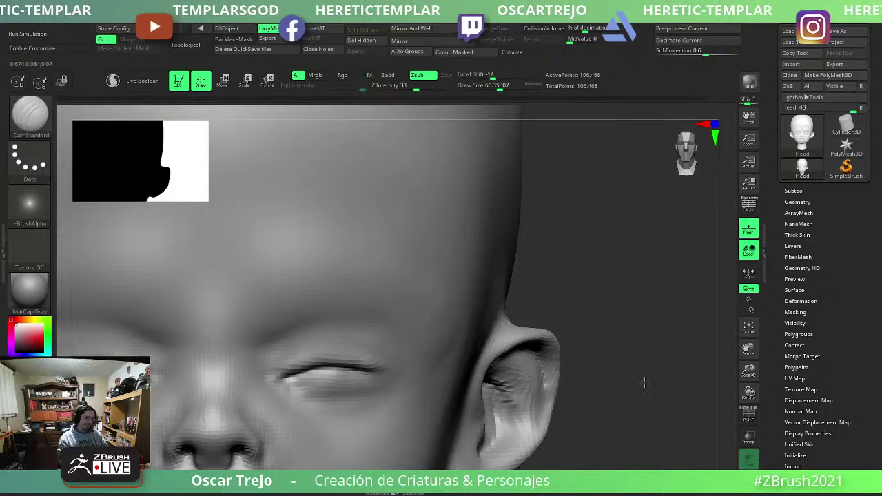
key("f")
right_click_drag(587, 315, 367, 350, "ctrl")
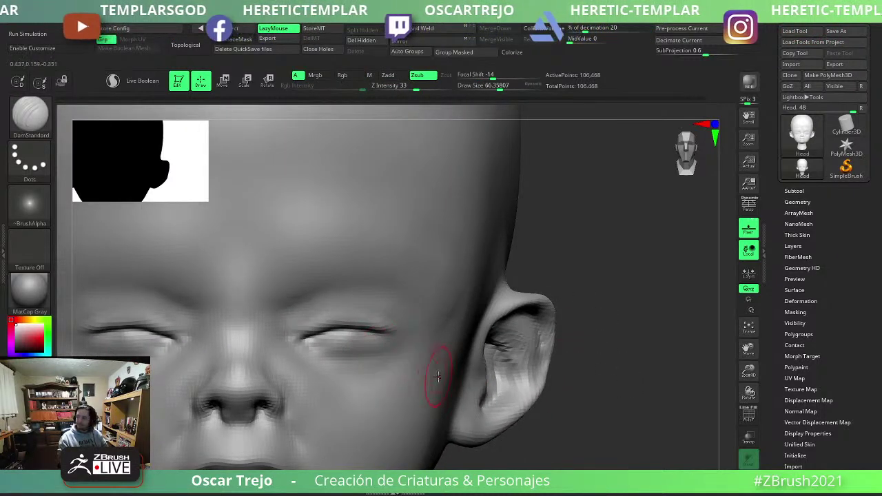
key("bracketleft")
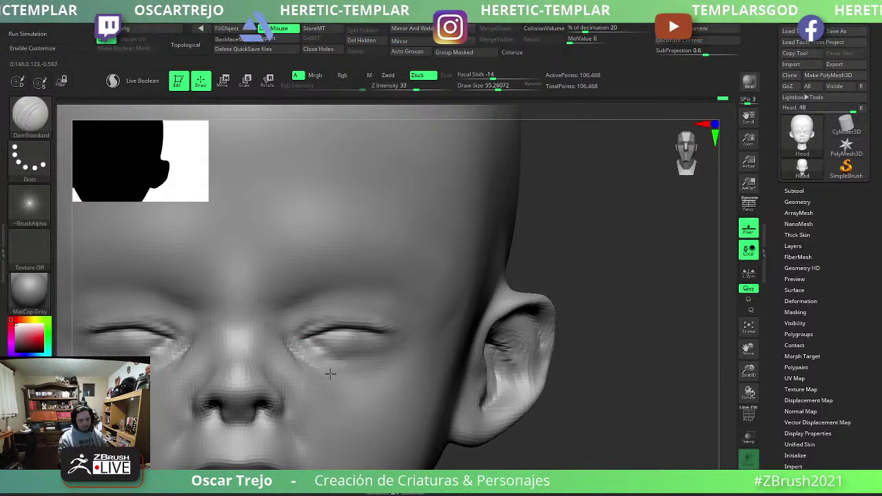
key("shift")
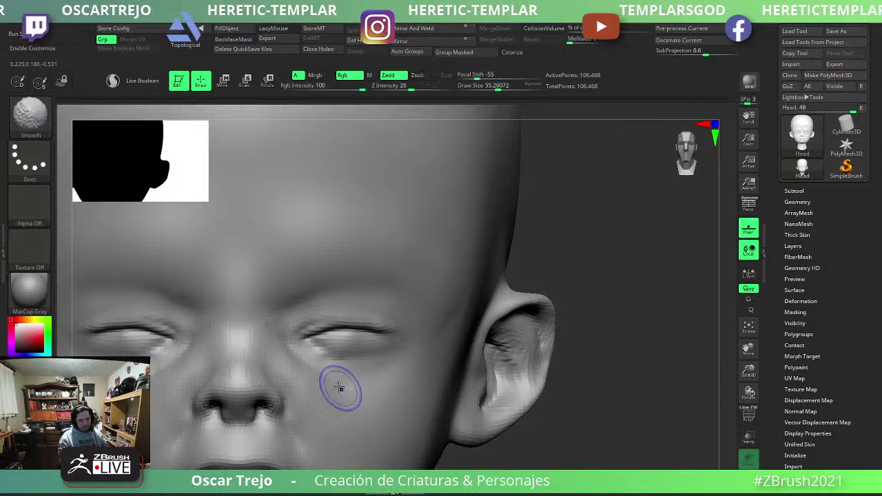
Toggle between Move and DamStandard, then nudge the right jaw line into shape with Move.
key("b")
key("m")
key("v")
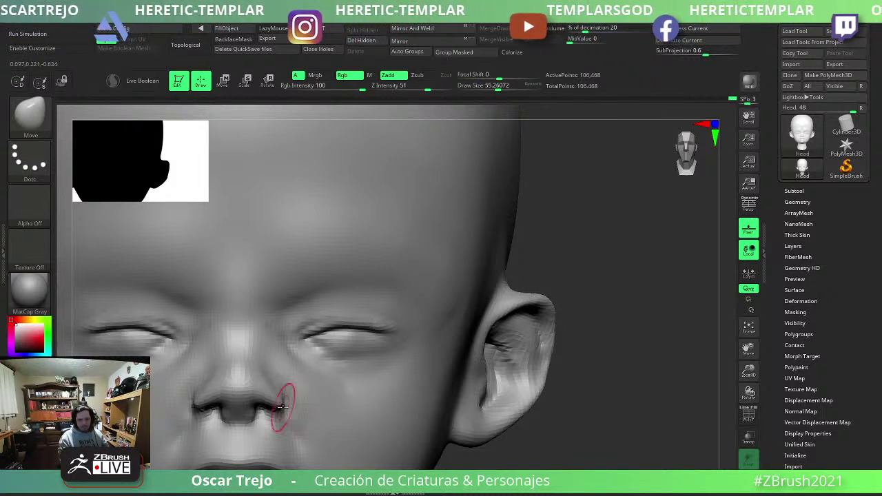
key("b")
key("d")
key("s")
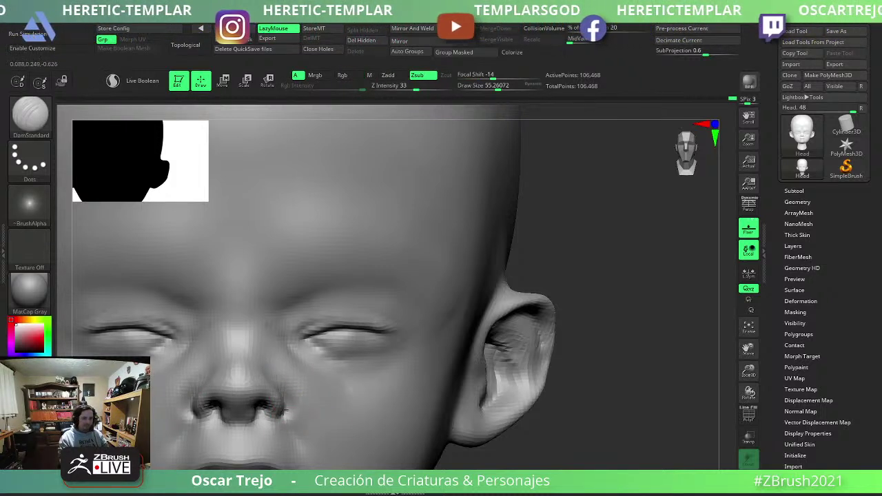
key("f")
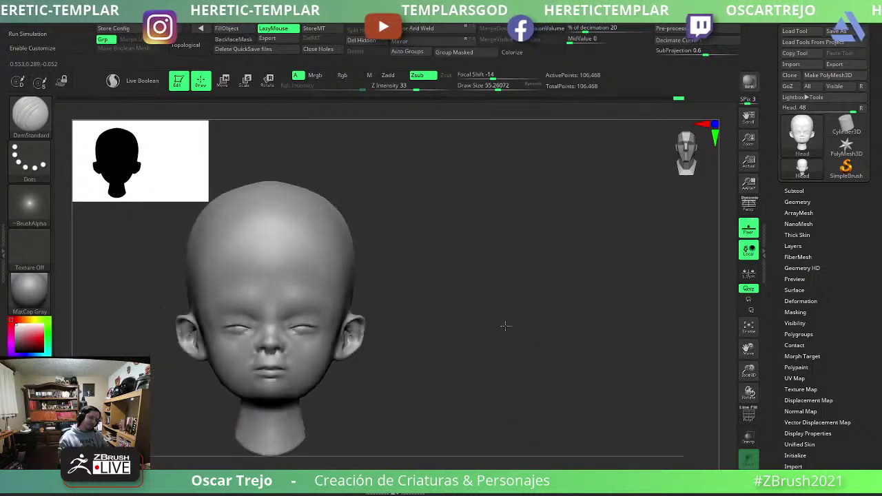
right_click_drag(505, 325, 482, 365, "alt")
key("b")
key("m")
key("v")
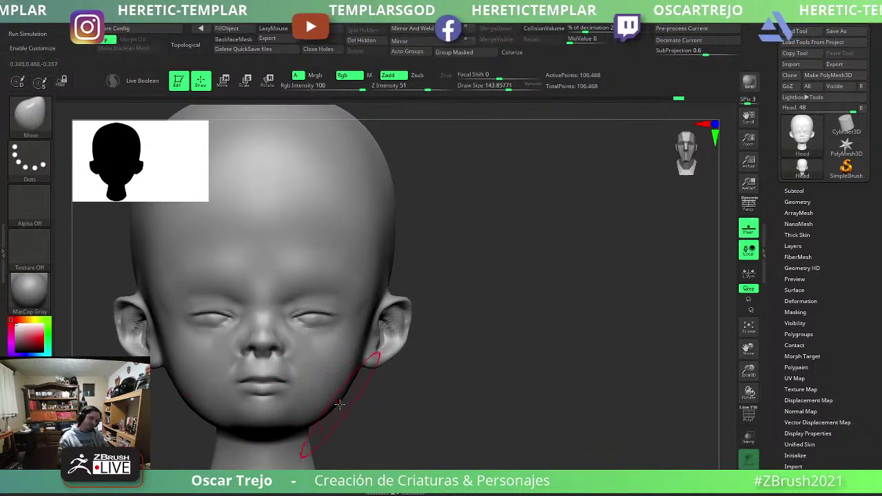
left_click_drag(340, 405, 334, 397)
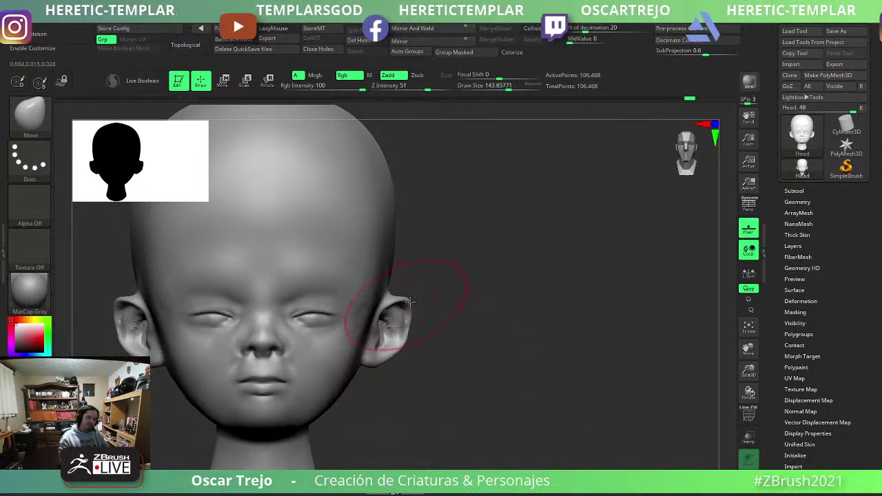
Mask the lower head and face, blur the mask edge twice, and invert so only the skull is free.
right_click_drag(393, 315, 482, 281, "alt")
key("s")
left_click_drag(364, 281, 413, 283)
left_click_drag(481, 309, 476, 338)
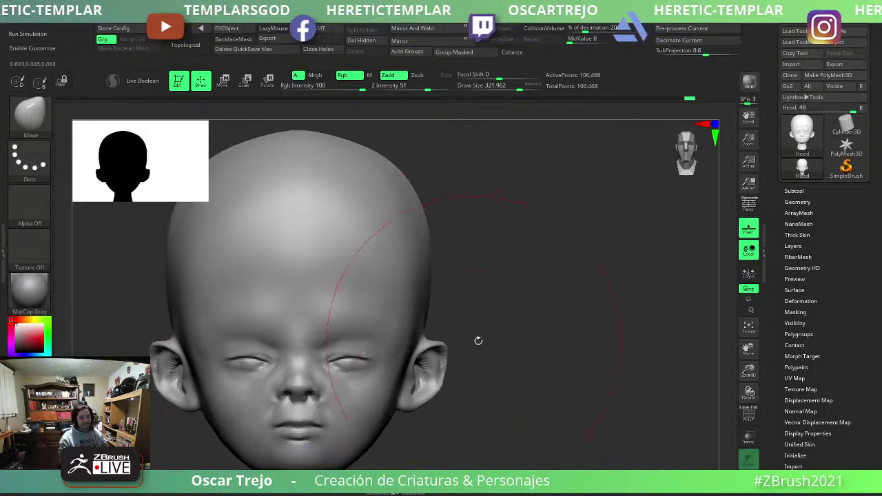
left_click_drag(529, 310, 121, 471, "ctrl")
key("ctrl+i")
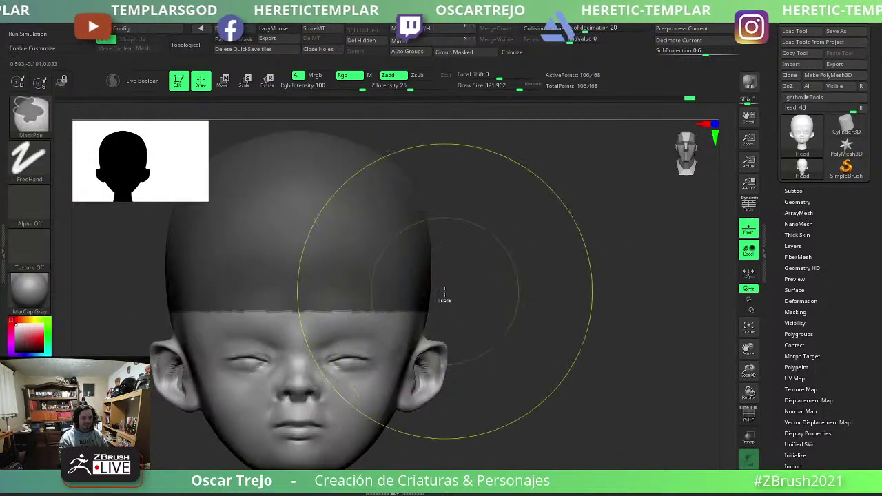
left_click(403, 263, "ctrl")
left_click(406, 263, "ctrl")
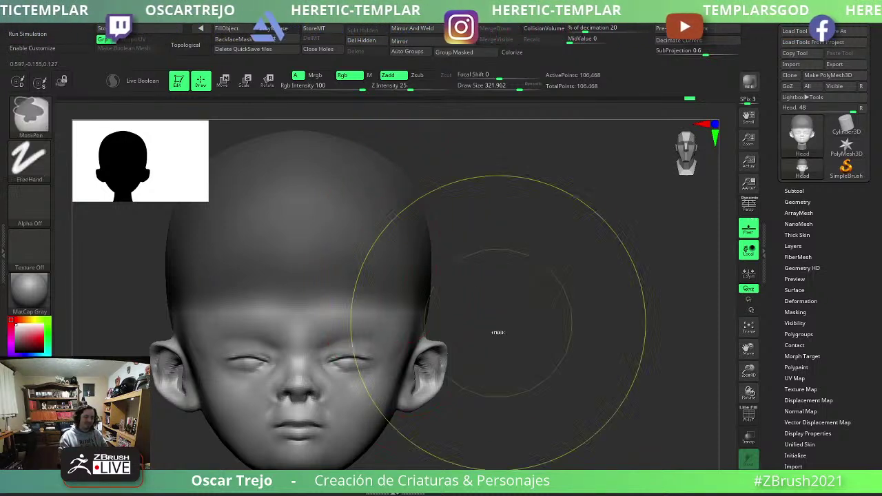
left_click(498, 331, "ctrl")
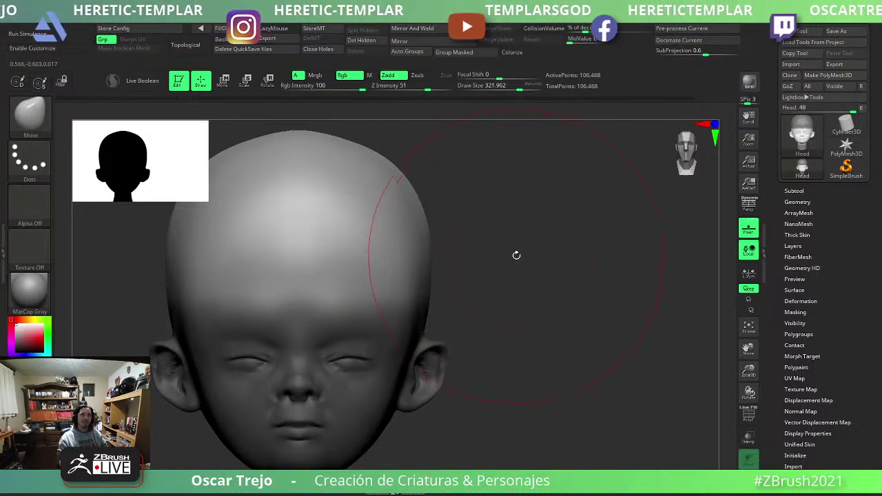
Zoom in on the skull and size the Move brush to cover the whole crown.
mouse_move(515, 255)
left_mouse_down("alt")
mouse_move(490, 258)
mouse_move(513, 255)
left_mouse_up("alt")
key("s")
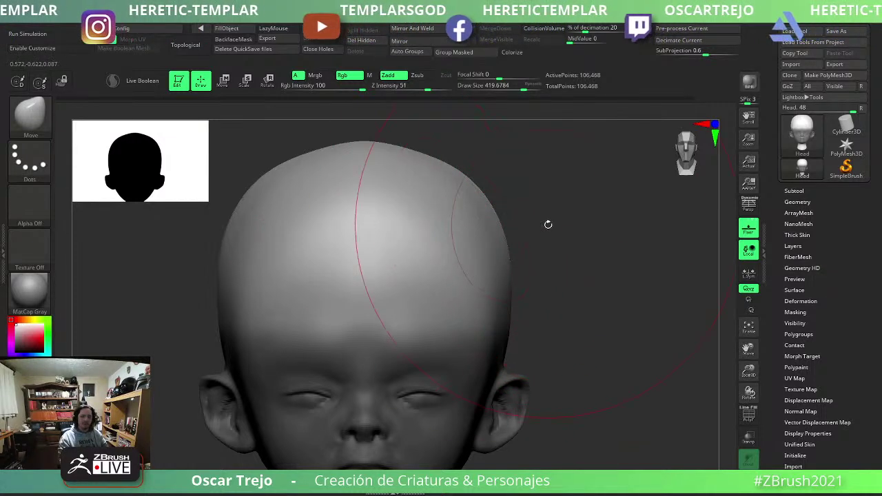
key("s")
left_click_drag(514, 245, 502, 244)
key("bracketright")
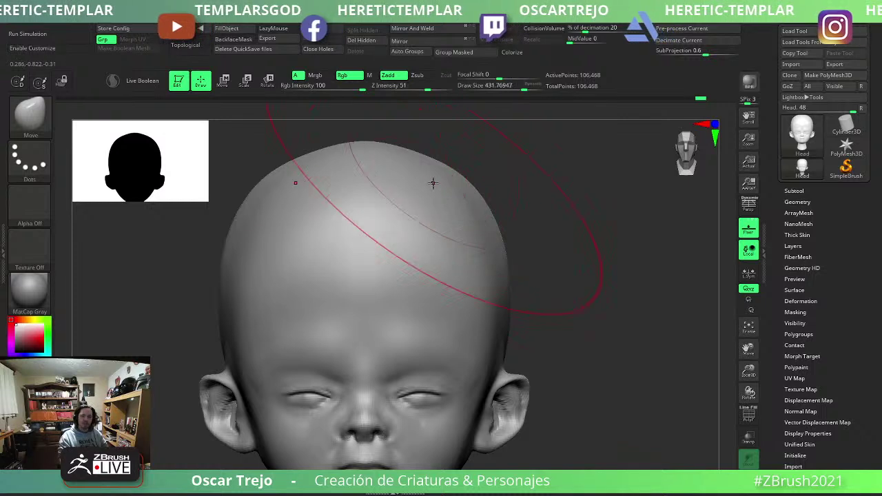
key("bracketleft")
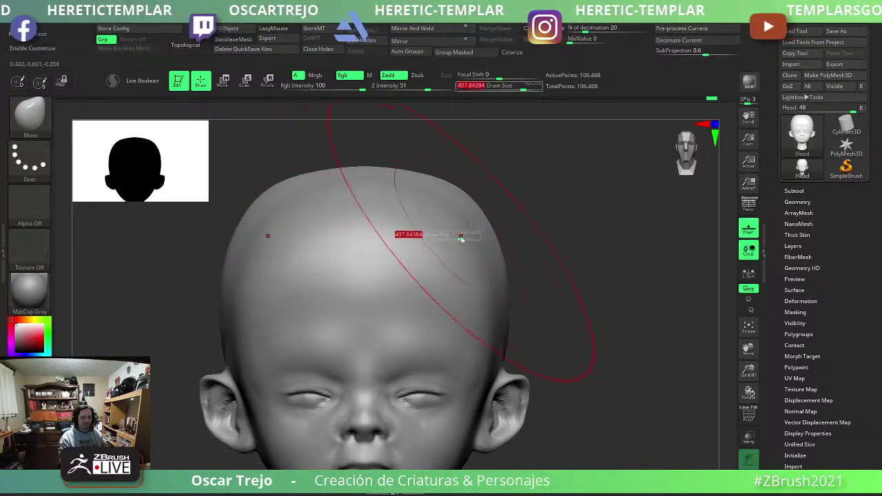
key("bracketleft")
key("bracketleft")
key("bracketleft")
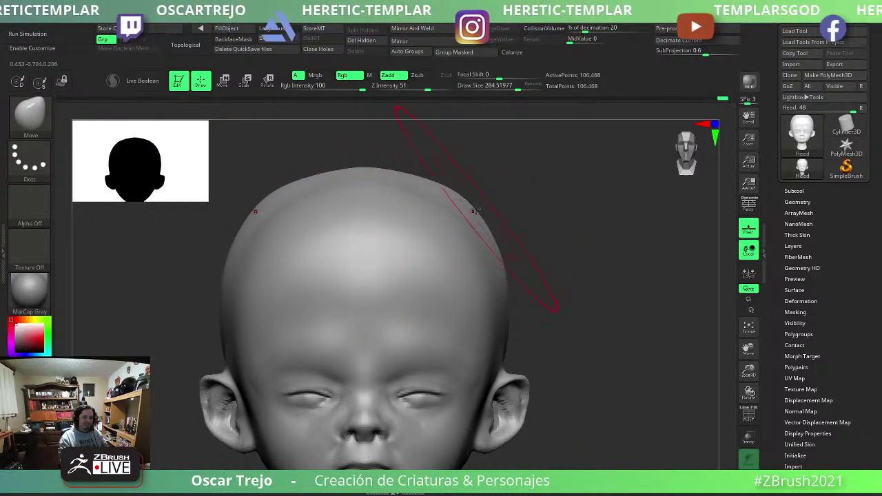
key("bracketleft")
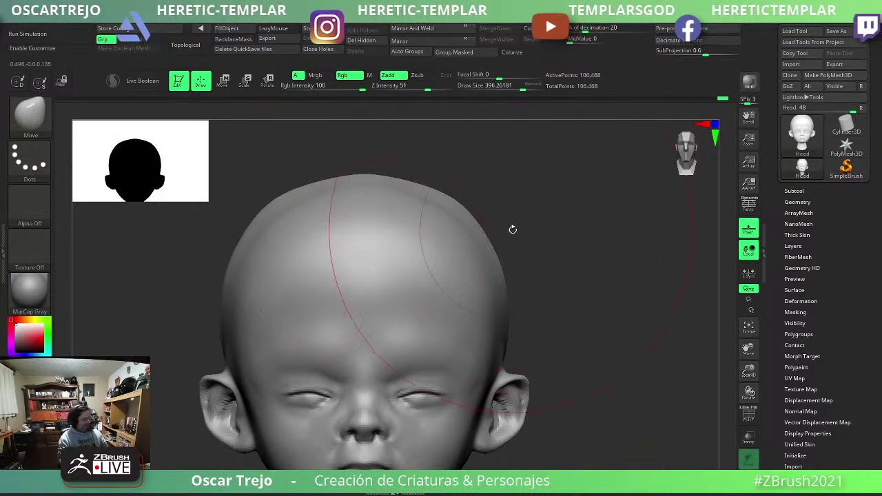
From an oblique view, pull the upper skull into a rounder silhouette, discarding a trial back-skull mask.
left_click_drag(512, 228, 557, 236)
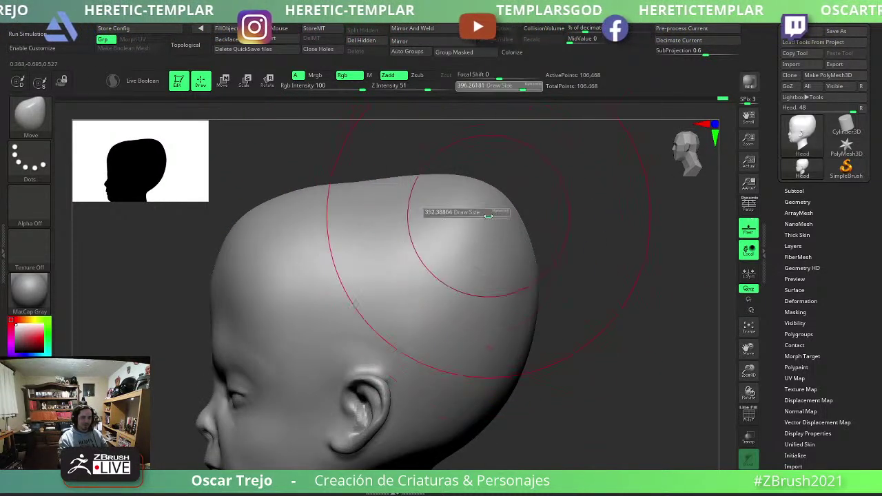
left_click_drag(487, 202, 493, 220)
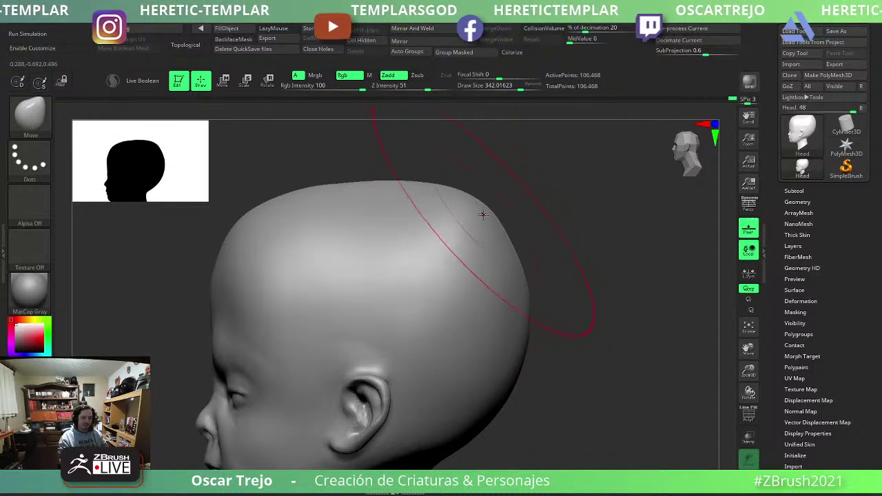
key("bracketleft")
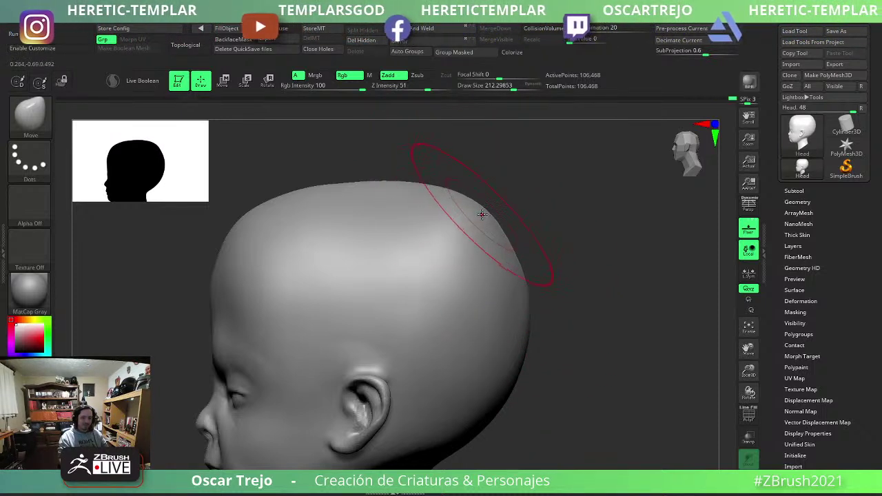
key("bracketright")
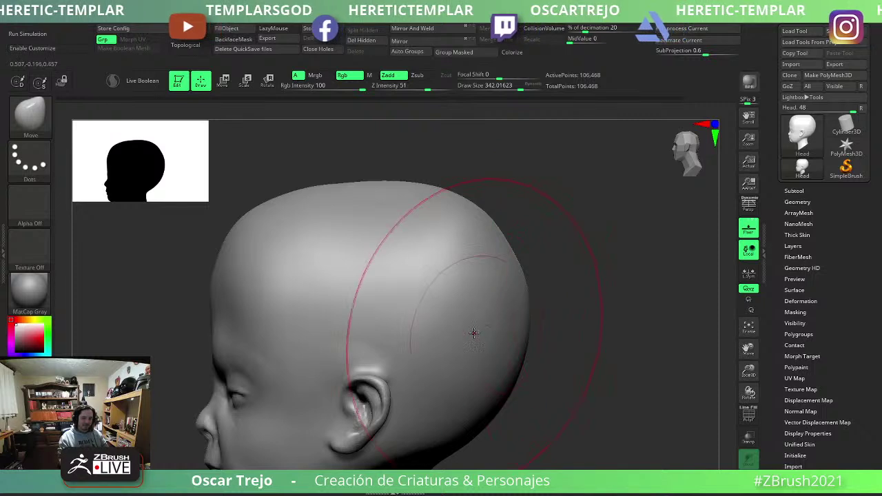
left_click_drag(524, 334, 494, 350, "ctrl")
key("ctrl+z")
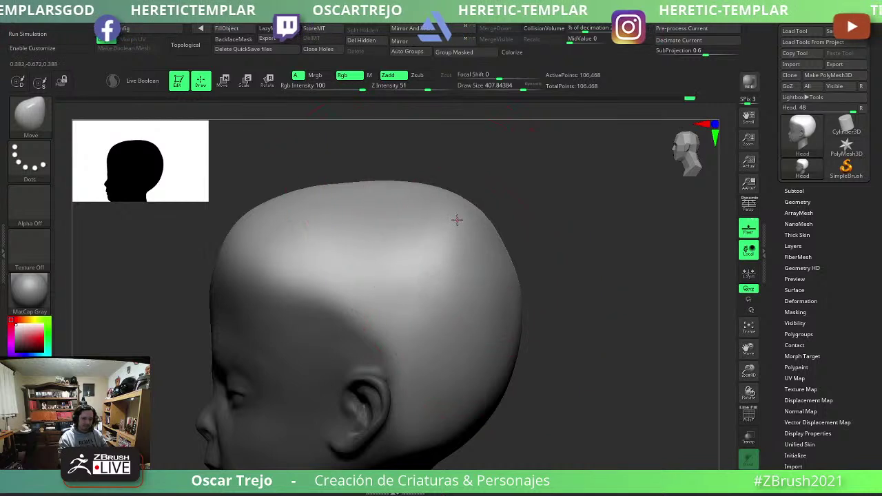
With a larger brush, lower and broaden the skull top, then check it from the front.
key("s")
mouse_move(234, 305)
left_mouse_down()
mouse_move(200, 305)
mouse_move(216, 315)
left_mouse_up()
key("s")
key("s")
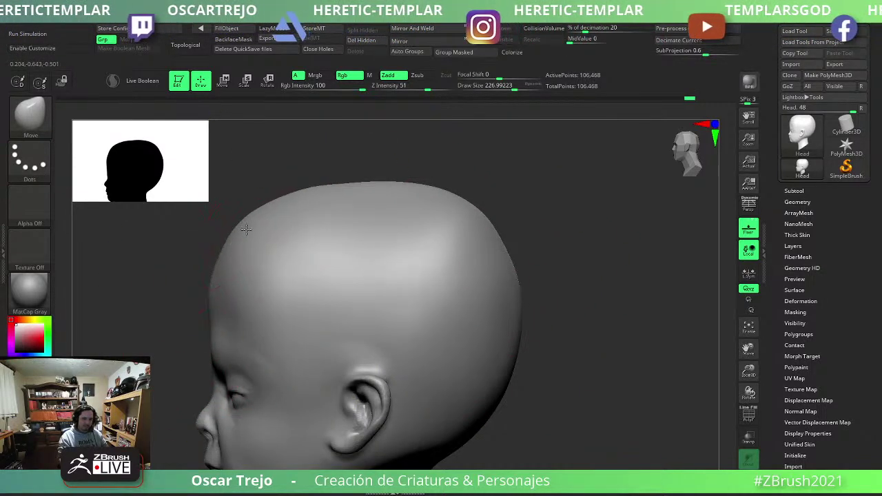
mouse_move(228, 257)
left_mouse_down()
mouse_move(303, 234)
mouse_move(315, 216)
left_mouse_up()
key("s")
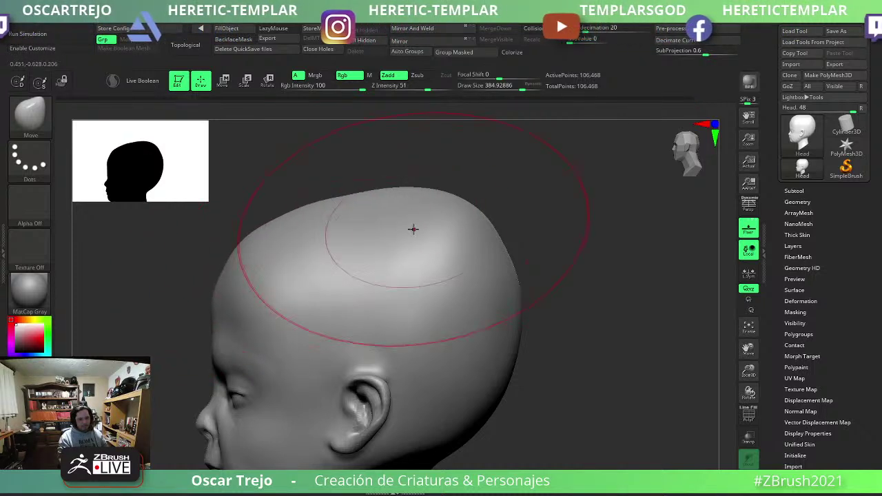
left_click_drag(441, 216, 455, 232)
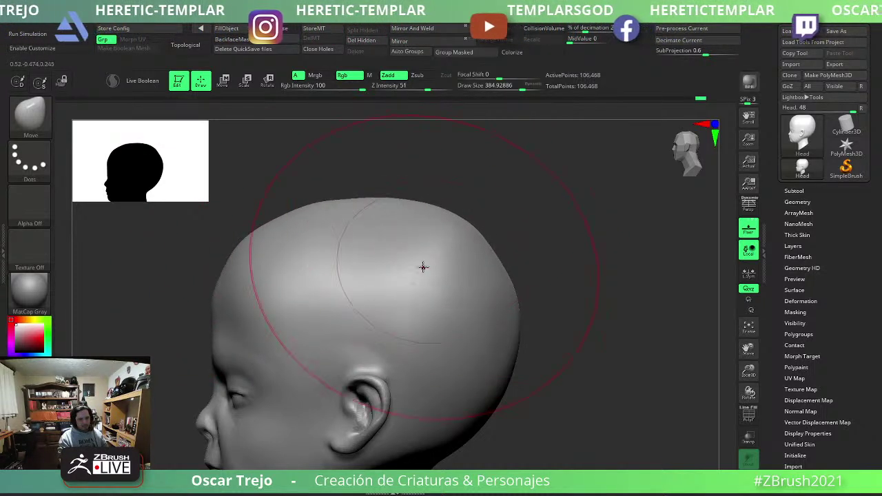
left_click_drag(420, 266, 230, 292)
key("s")
mouse_move(415, 292)
left_mouse_down()
mouse_move(405, 292)
mouse_move(453, 293)
mouse_move(407, 299)
left_mouse_up()
key("s")
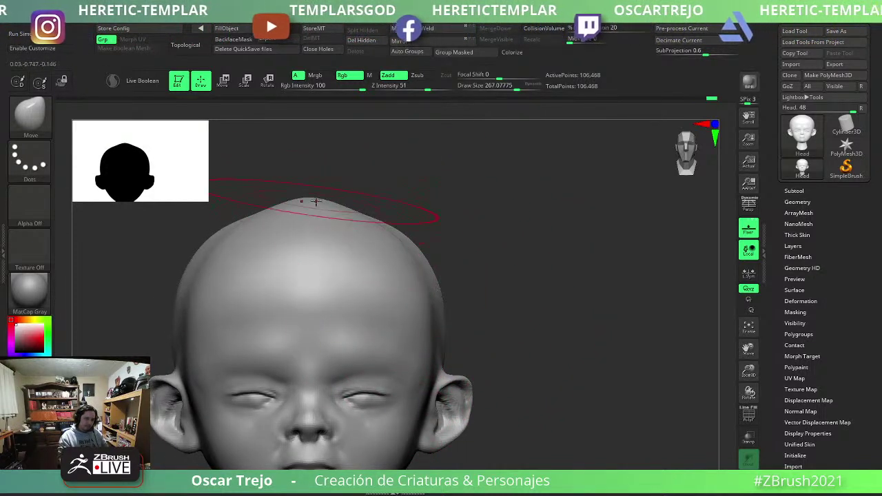
Looking down on the skull, flatten its top with a smaller TrimDynamic brush and smooth it.
left_click_drag(390, 190, 247, 247)
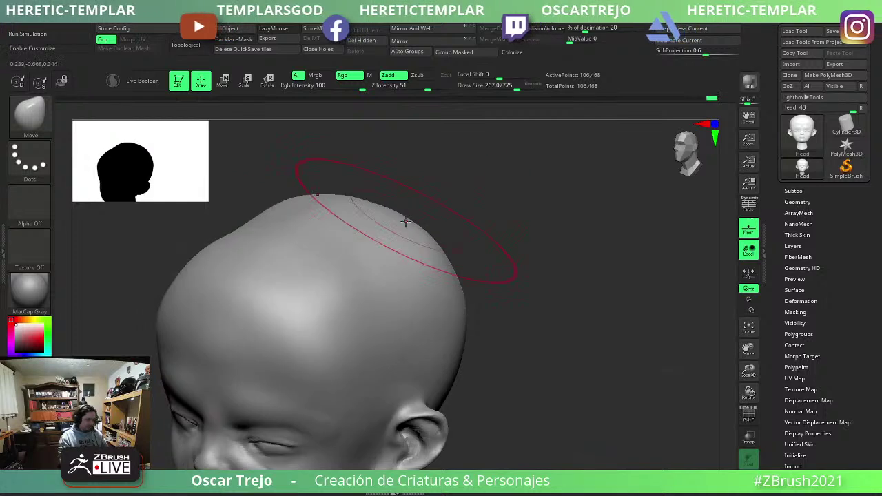
key("b")
key("t")
key("d")
key("bracketleft")
key("bracketleft")
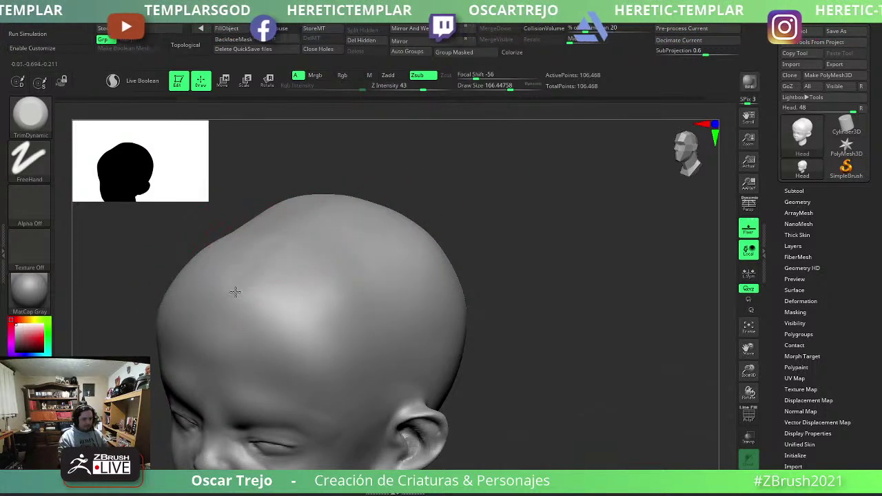
key("shift")
left_click_drag(468, 227, 464, 258, "shift")
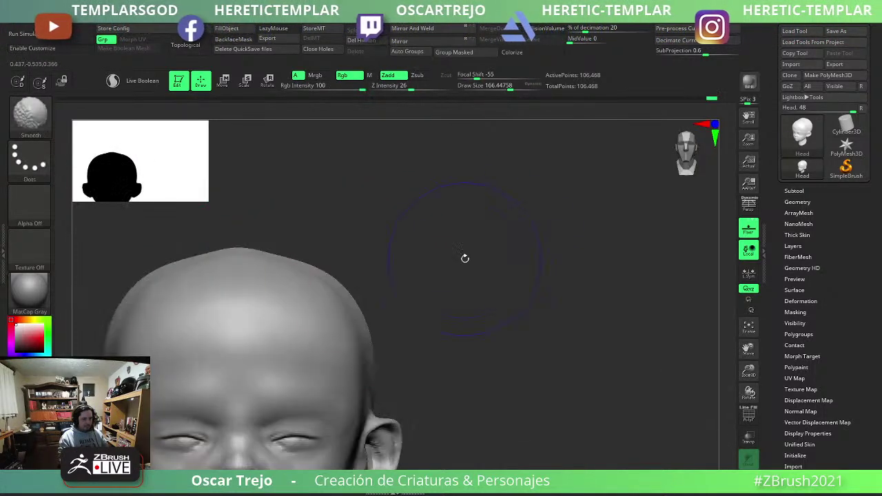
With the Move brush and symmetry, widen the neck slightly on both sides below the chin.
key("b")
key("m")
key("v")
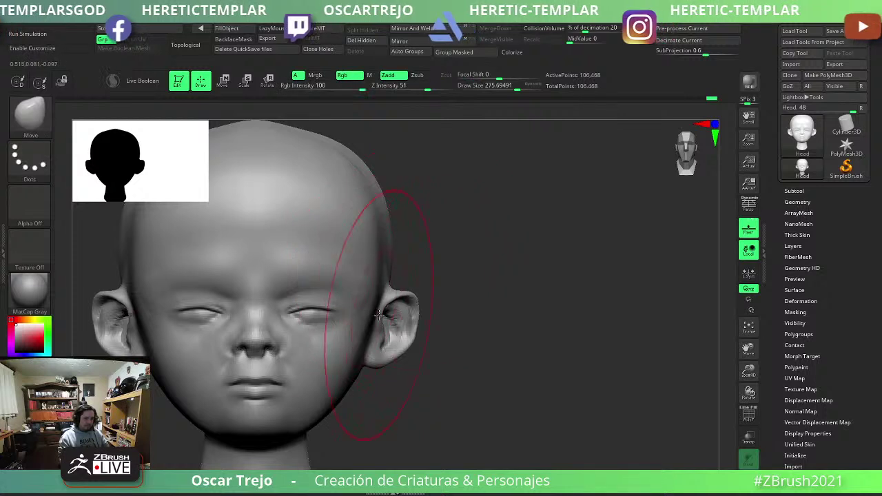
left_click_drag(370, 310, 405, 272)
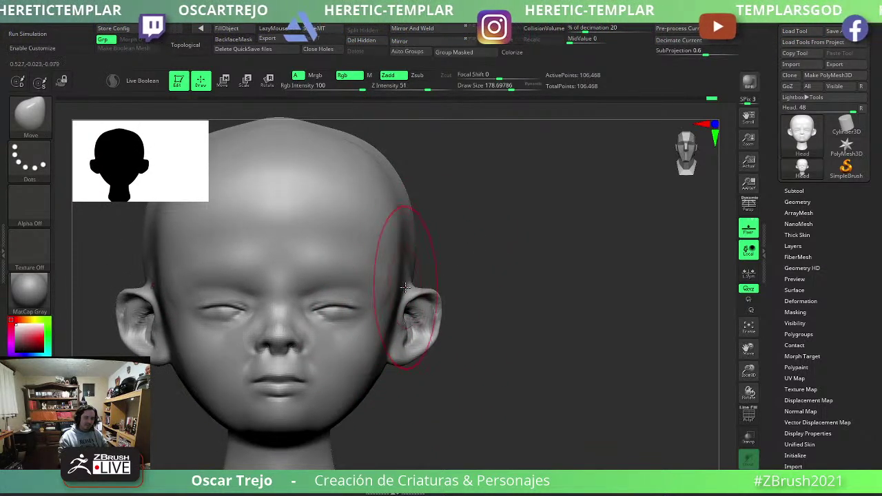
mouse_move(394, 404)
left_mouse_down()
mouse_move(349, 375)
mouse_move(373, 368)
left_mouse_up()
left_click_drag(353, 397, 356, 330)
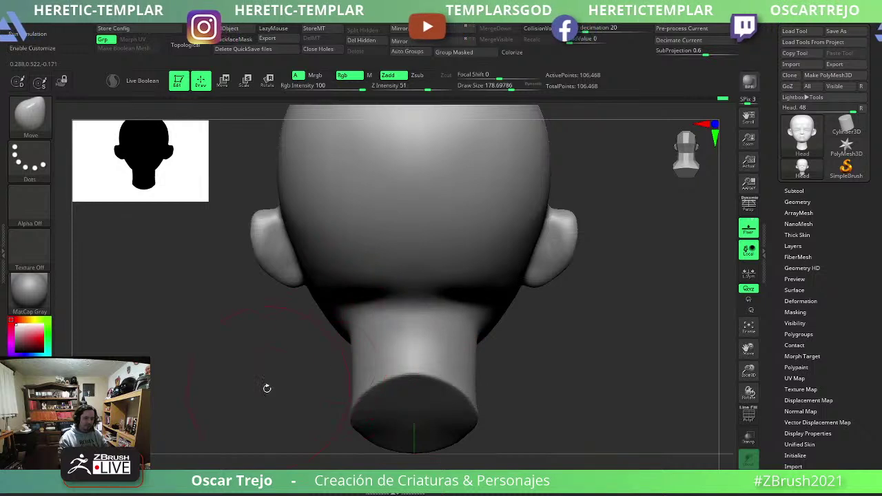
mouse_move(266, 388)
left_mouse_down()
mouse_move(435, 343)
mouse_move(496, 383)
mouse_move(572, 350)
mouse_move(557, 292)
mouse_move(498, 182)
mouse_move(466, 263)
mouse_move(447, 274)
left_mouse_up()
Trim the crown again with TrimDynamic at about size 250, then smooth it.
key("b")
key("t")
key("d")
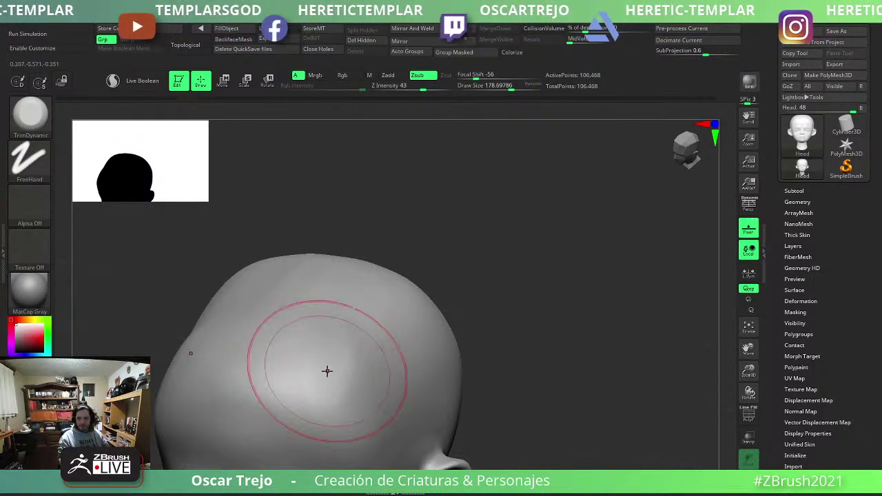
key("s")
left_click(303, 311)
key("s")
left_click(296, 313)
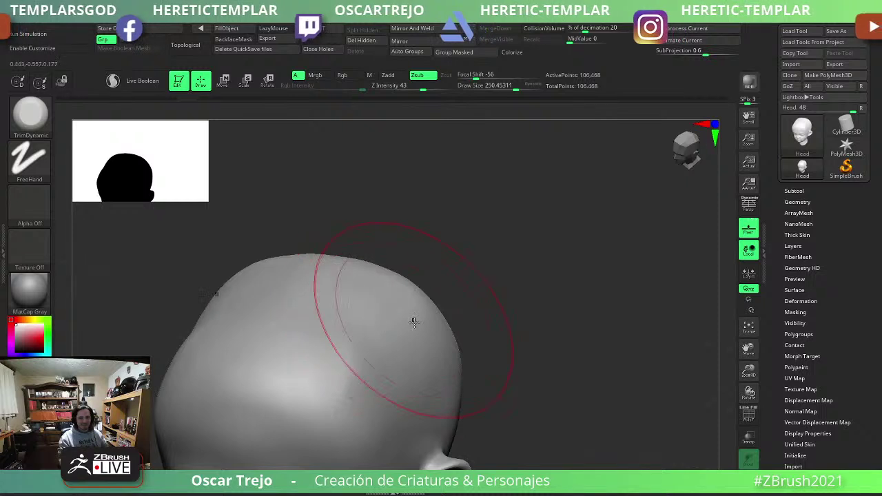
key("shift")
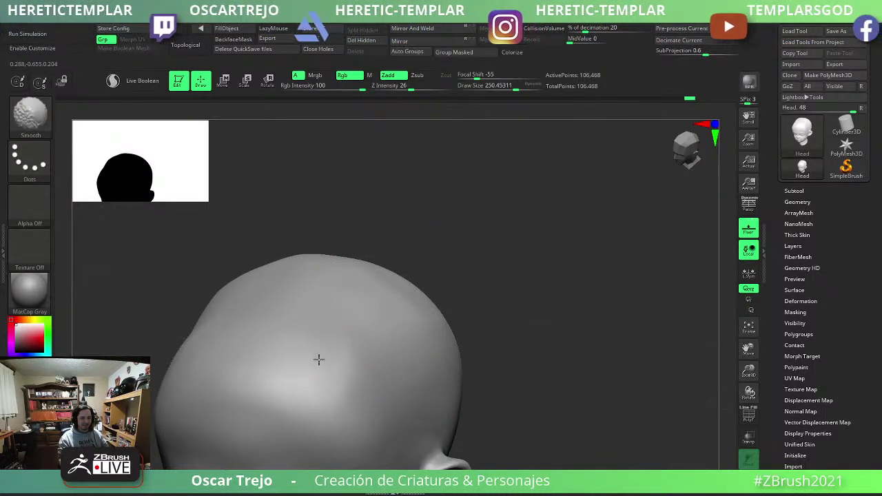
mouse_move(318, 359)
right_mouse_down("shift")
mouse_move(434, 359)
mouse_move(335, 348)
right_mouse_up("shift")
Shape the back of the head with the Move brush from rear and three-quarter views.
key("b")
key("m")
key("v")
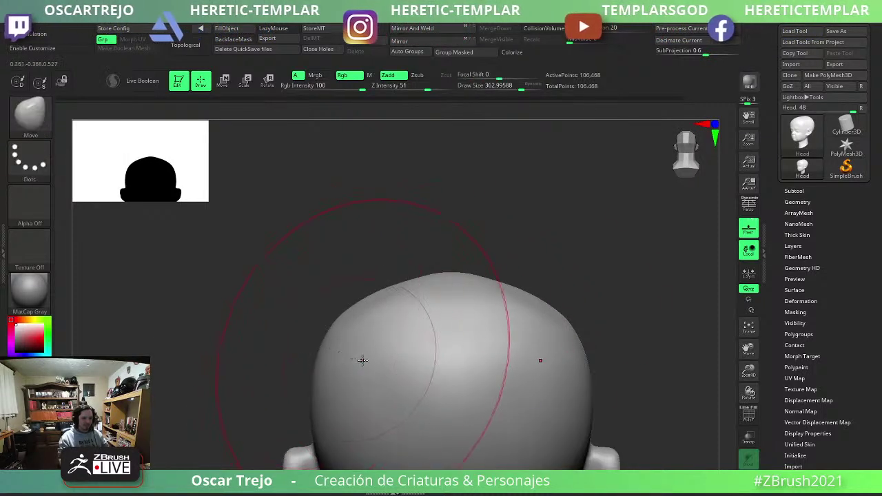
key("bracketright")
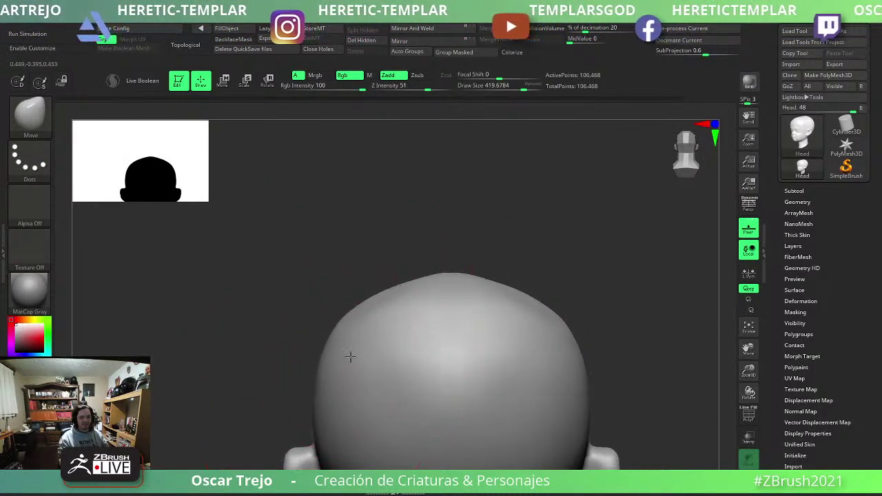
right_click_drag(360, 365, 250, 262, "shift")
key("s")
left_click_drag(345, 299, 324, 299)
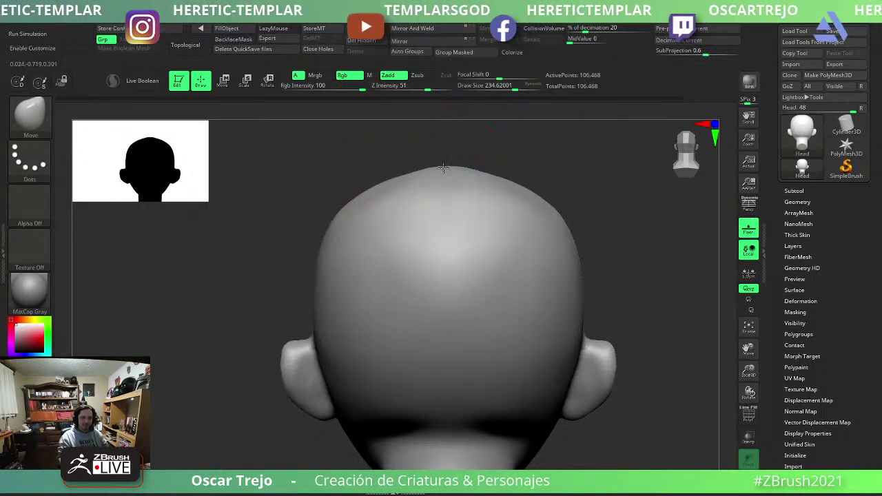
right_click_drag(515, 169, 514, 184)
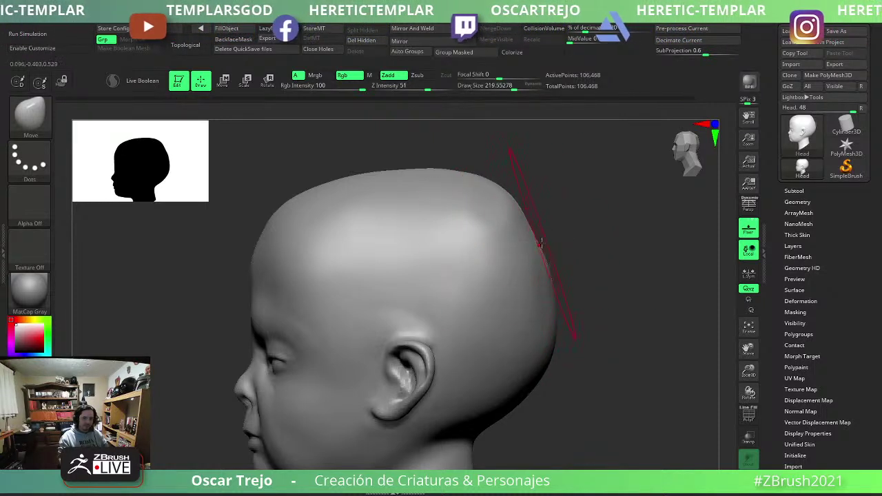
Plane down the rear of the skull with TrimDynamic in side view.
key("b")
key("t")
key("d")
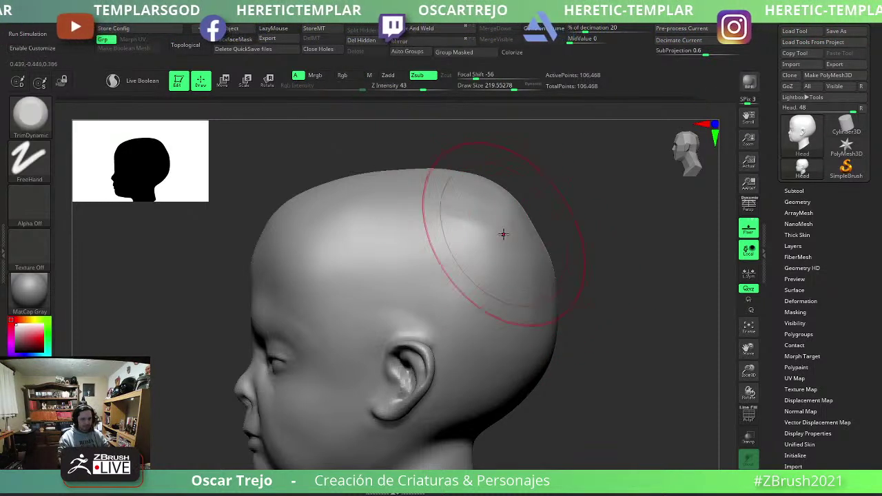
left_click_drag(502, 234, 524, 260)
mouse_move(504, 216)
left_mouse_down()
mouse_move(479, 295)
mouse_move(489, 262)
left_mouse_up()
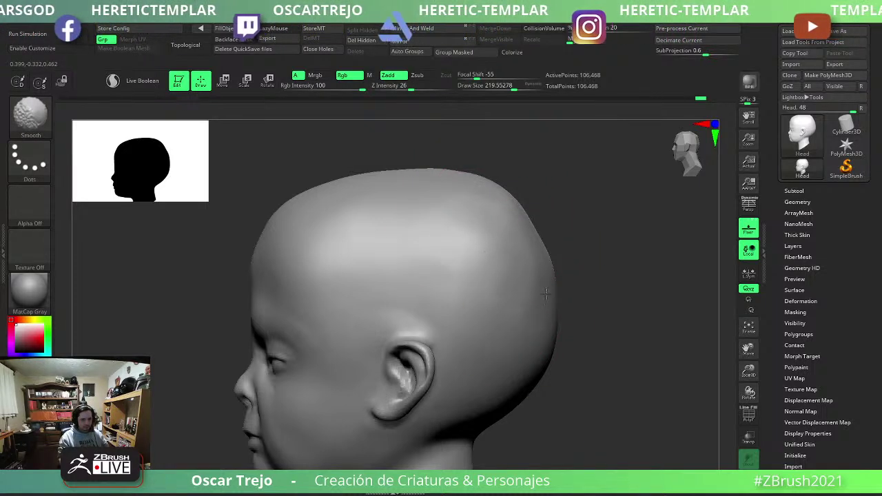
left_click_drag(545, 293, 213, 351, "shift")
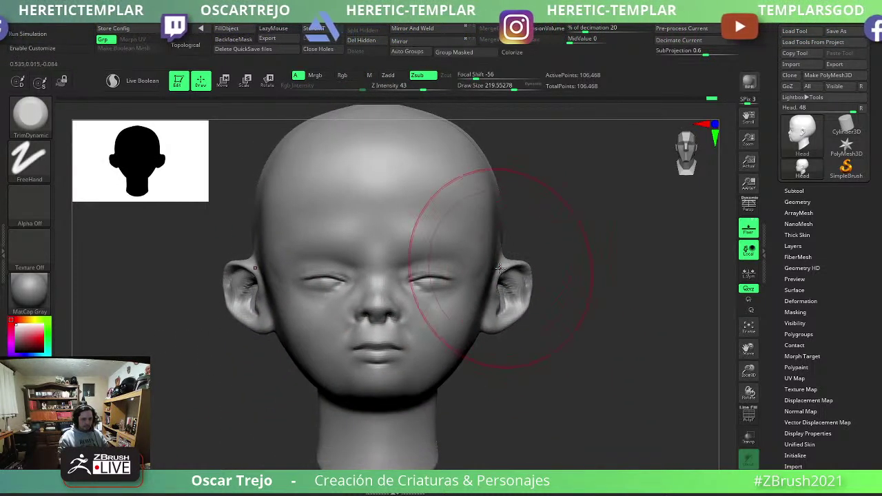
With a small Move brush, undo and redo the last stroke, then zoom out to the whole head.
key("b")
key("m")
key("v")
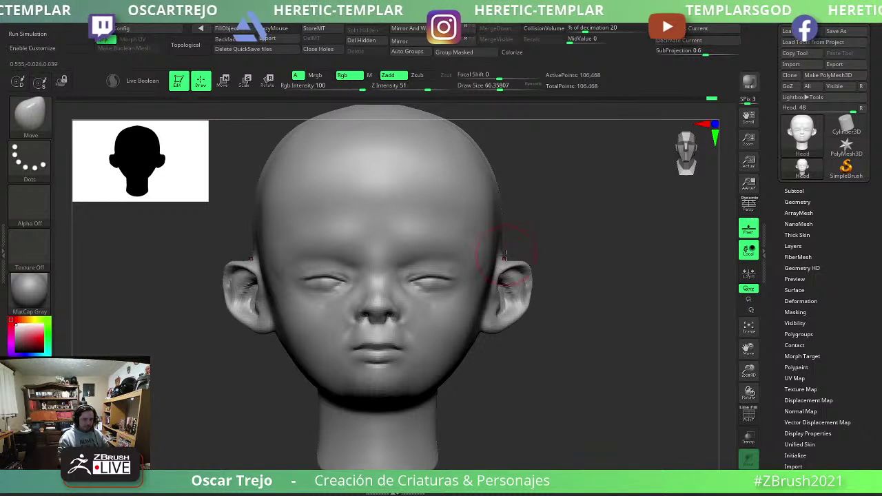
key("ctrl+z")
key("ctrl+shift+z")
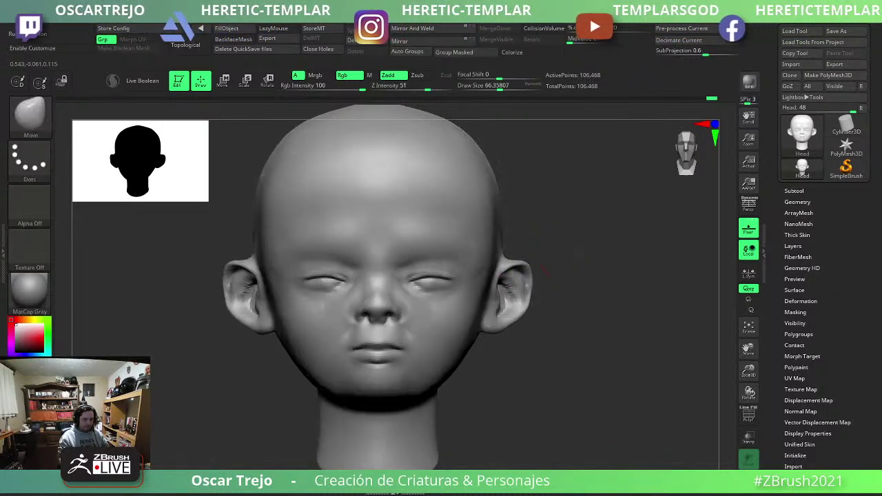
left_click_drag(568, 325, 547, 305)
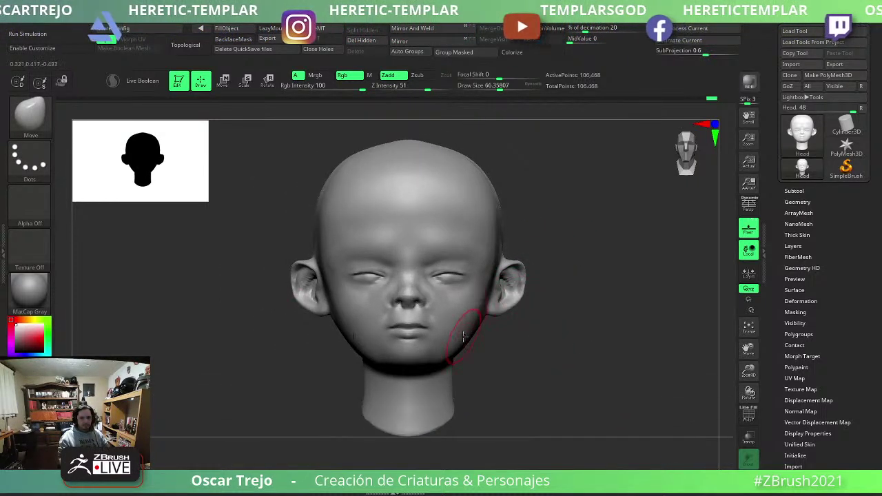
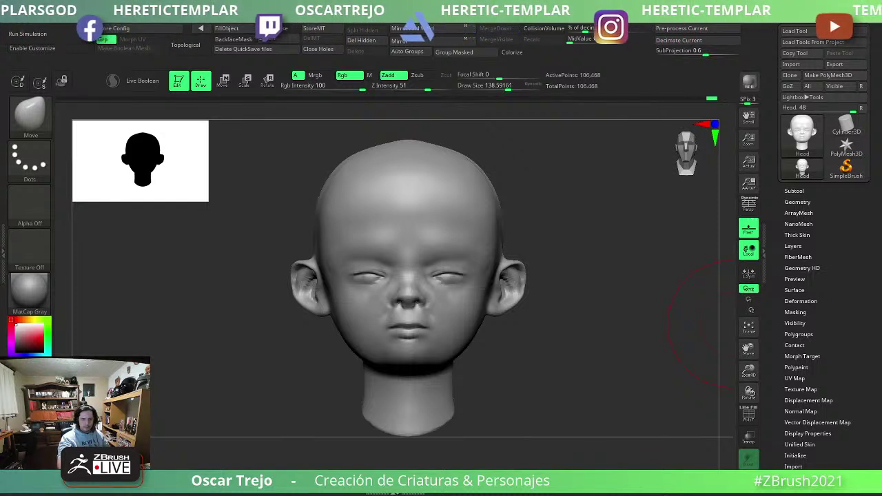
Push both ears in closer to the head with an enlarged Move brush.
left_click_drag(700, 324, 492, 390)
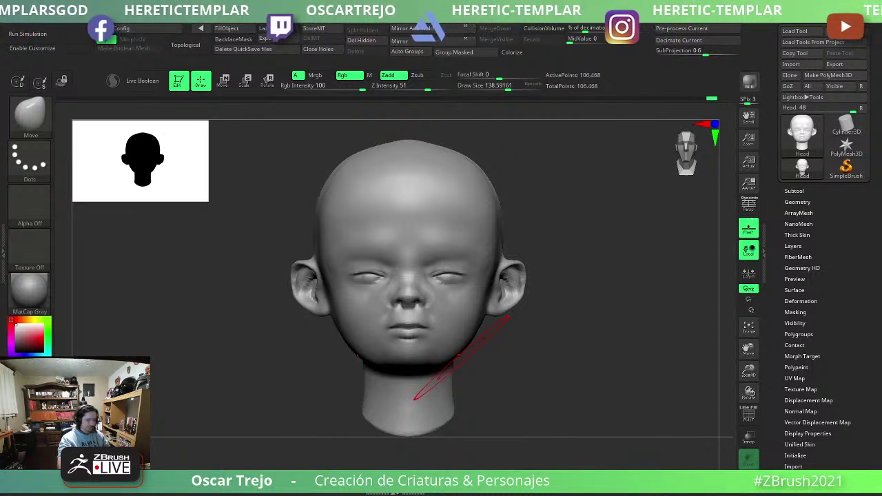
mouse_move(460, 358)
left_mouse_down()
mouse_move(608, 360)
mouse_move(634, 399)
mouse_move(633, 389)
left_mouse_up()
scroll(611, 363, "up", 5)
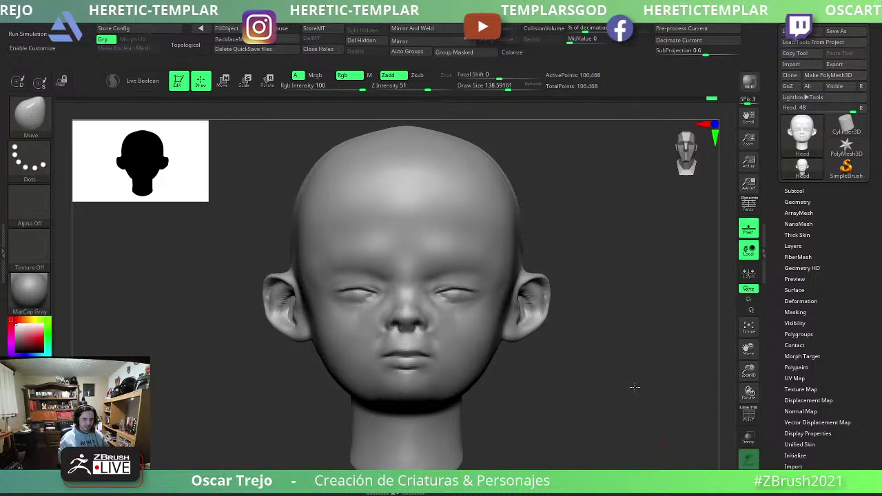
key("bracketright")
key("bracketright")
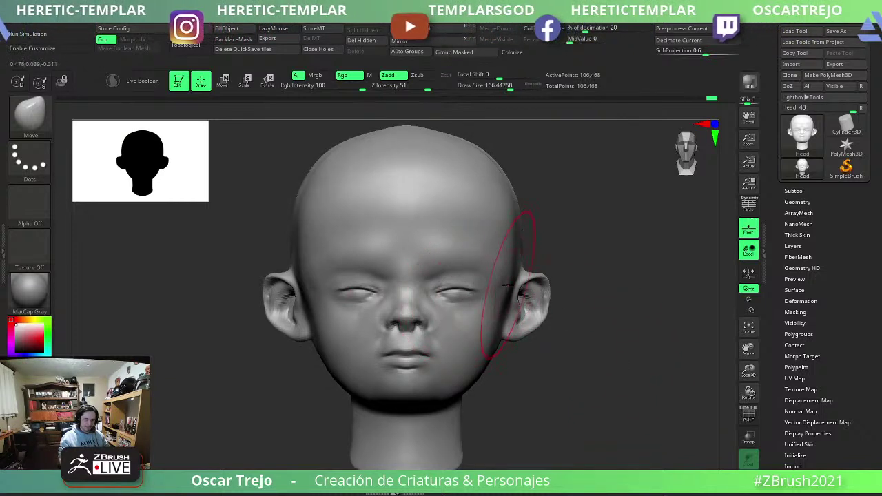
left_click_drag(518, 294, 507, 296)
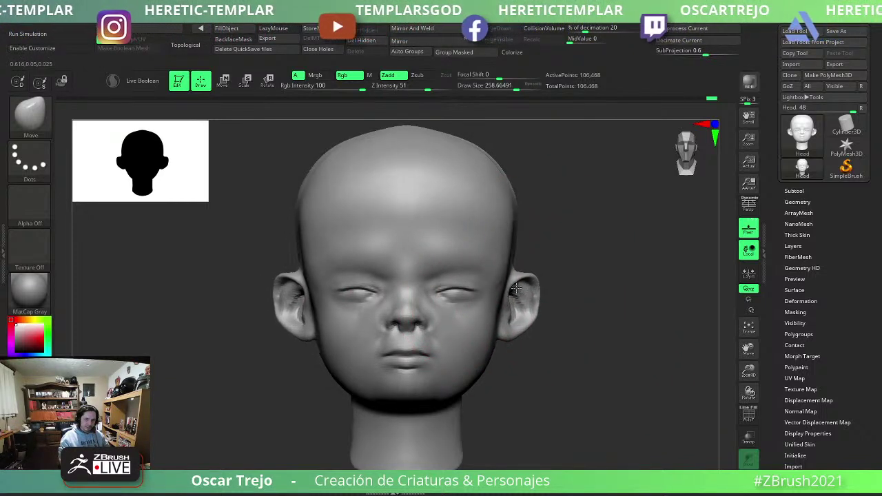
key("bracketleft")
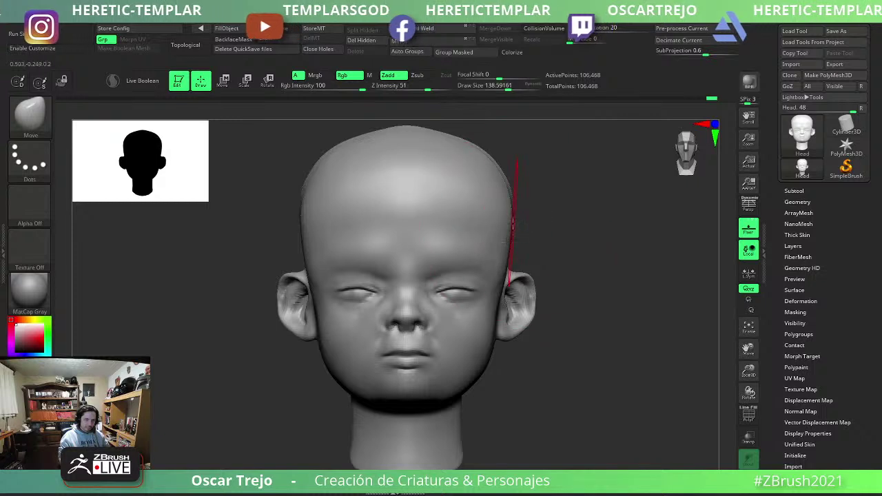
key("bracketleft")
key("bracketleft")
left_click(61, 80)
Reshape the top of the skull with a broad Move brush.
key("bracketright")
key("bracketright")
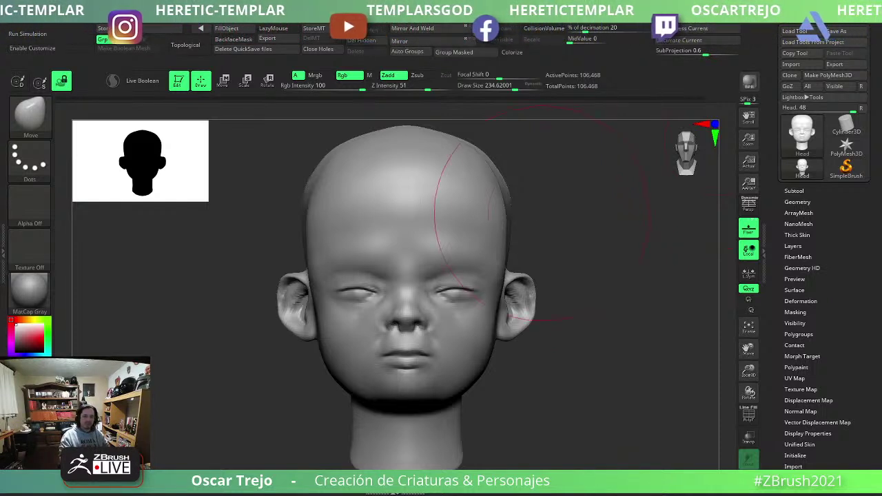
key("s")
mouse_move(482, 143)
left_mouse_down()
mouse_move(460, 144)
mouse_move(433, 121)
left_mouse_up()
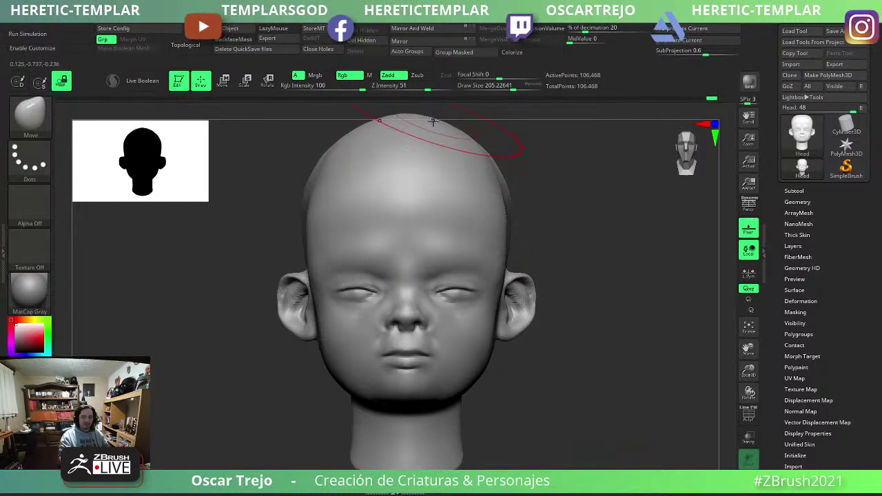
key("bracketleft")
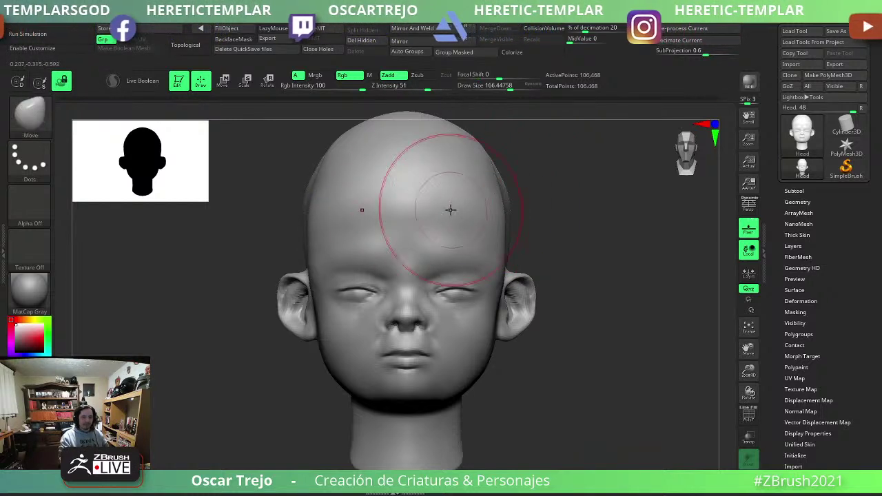
key("bracketleft")
key("bracketleft")
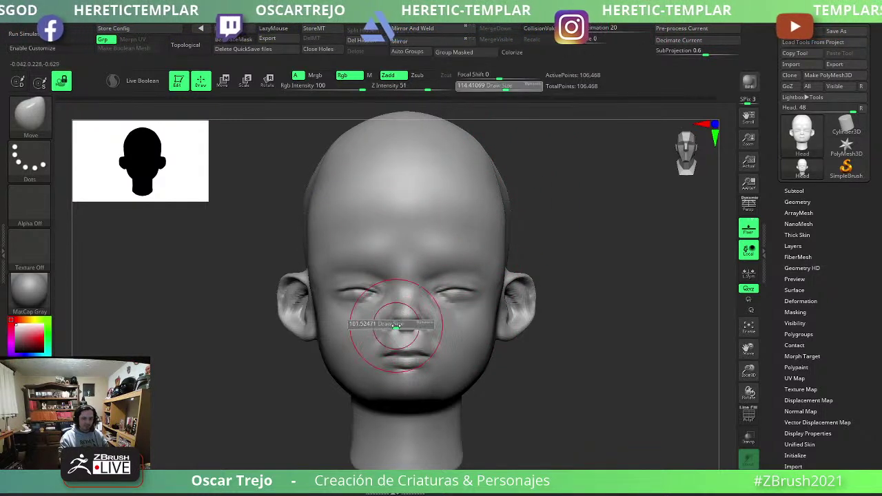
Squeeze the eyelids and brows into a squint, undoing one distorted stroke, then define the lips.
key("bracketright")
key("bracketright")
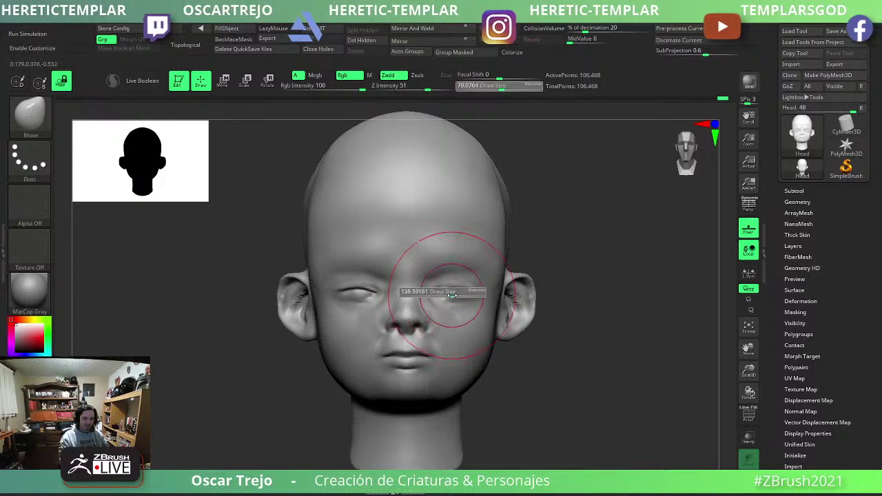
key("bracketright")
mouse_move(452, 290)
left_mouse_down()
mouse_move(417, 292)
mouse_move(456, 298)
mouse_move(433, 271)
mouse_move(448, 275)
mouse_move(423, 285)
left_mouse_up()
key("s")
key("ctrl+z")
key("bracketleft")
key("bracketleft")
key("bracketright")
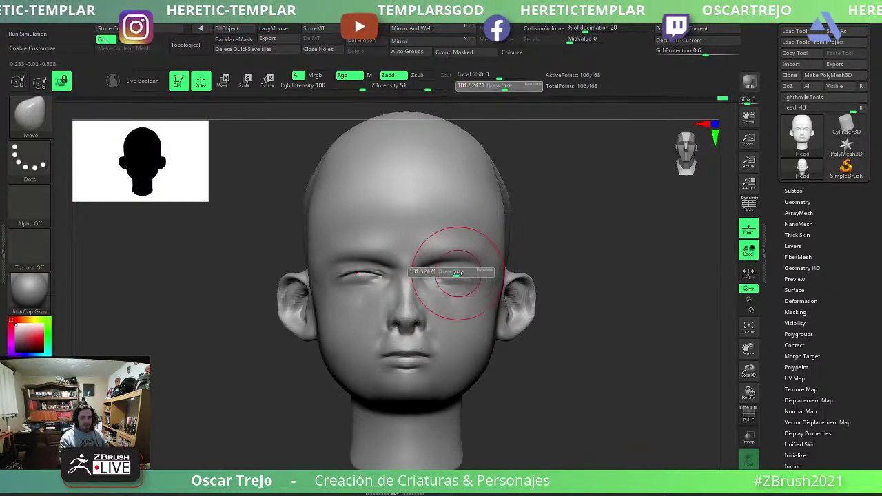
mouse_move(435, 252)
left_mouse_down()
mouse_move(433, 276)
mouse_move(445, 277)
left_mouse_up()
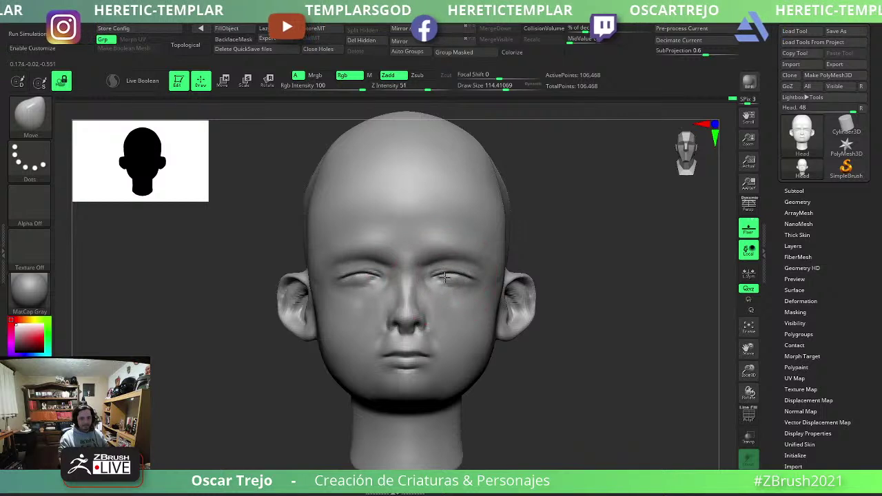
left_click_drag(441, 344, 383, 353)
mouse_move(434, 364)
left_mouse_down()
mouse_move(383, 365)
mouse_move(437, 366)
left_mouse_up()
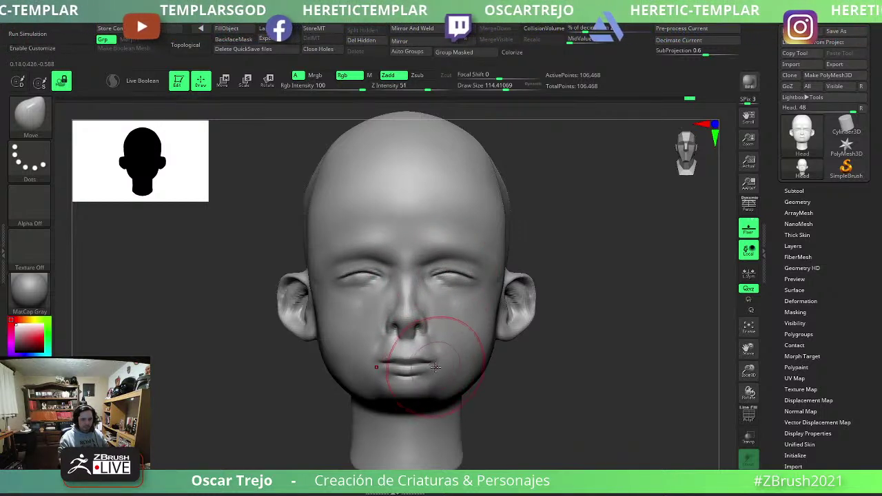
Check the wireframe with Polyframe, then tuck both ears slightly further inward.
key("shift+f")
key("shift+f")
key("bracketleft")
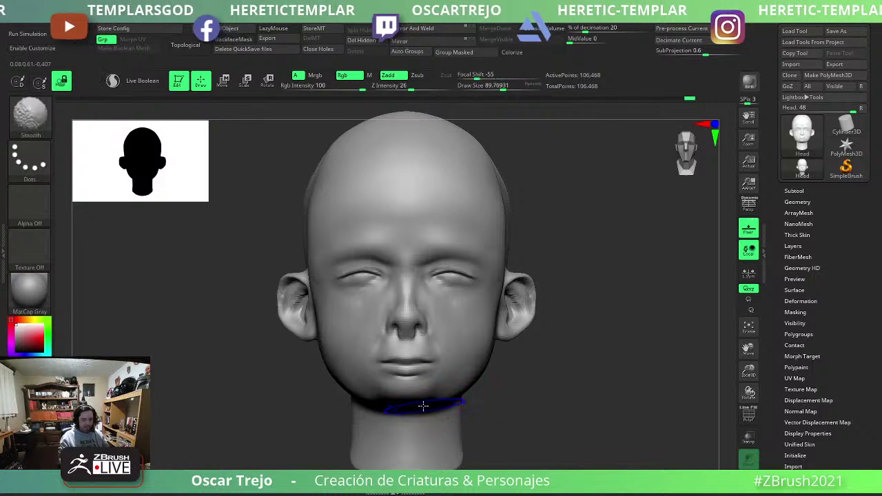
key("shift+f")
key("shift+f")
key("bracketright")
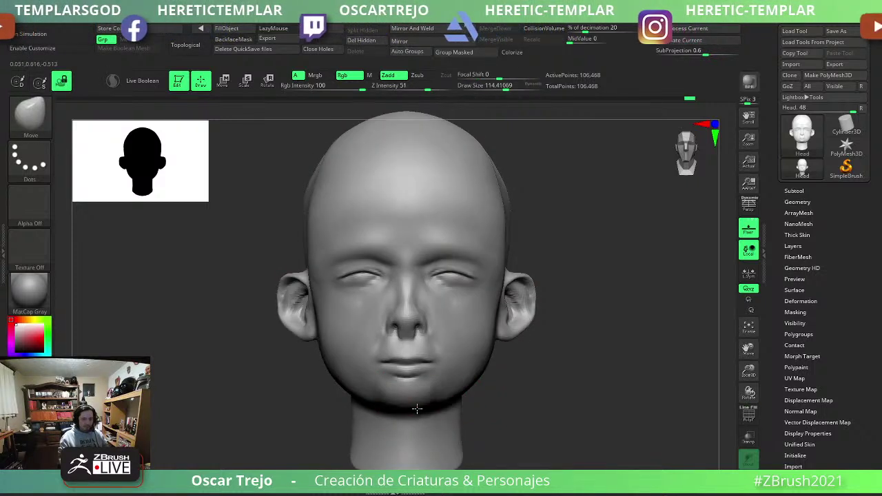
key("ctrl")
key("bracketright")
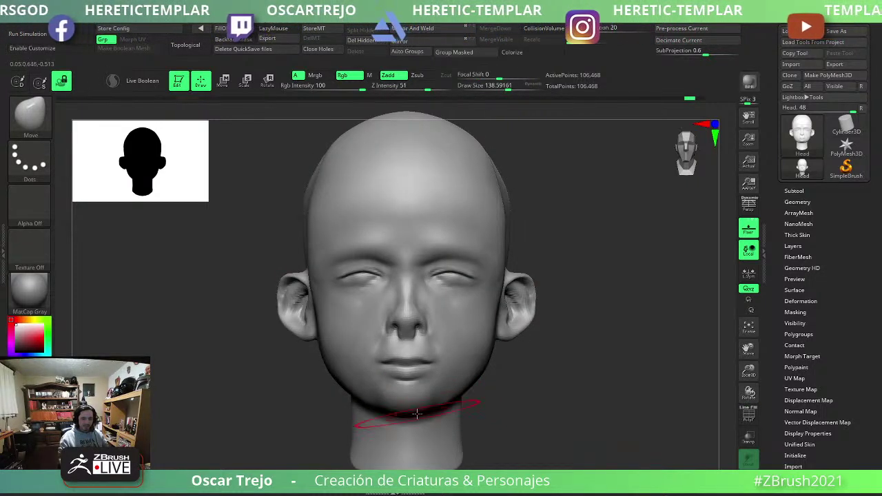
key("bracketleft")
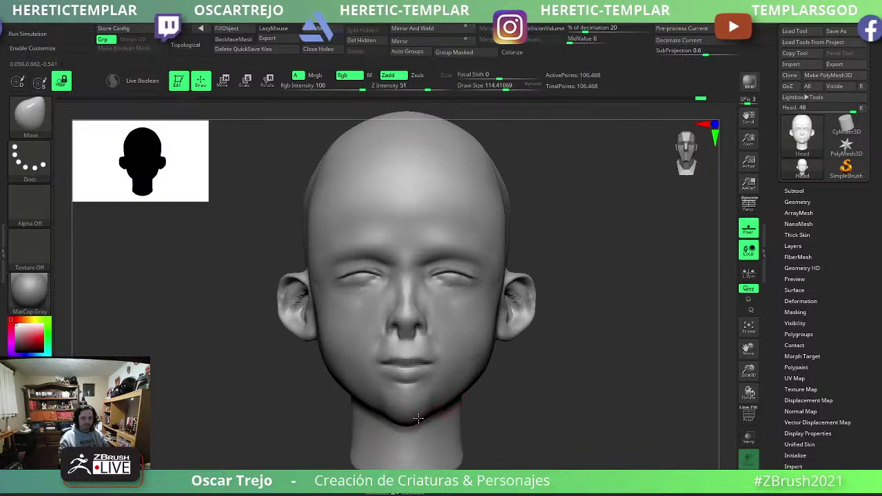
key("s")
left_click_drag(475, 365, 491, 354)
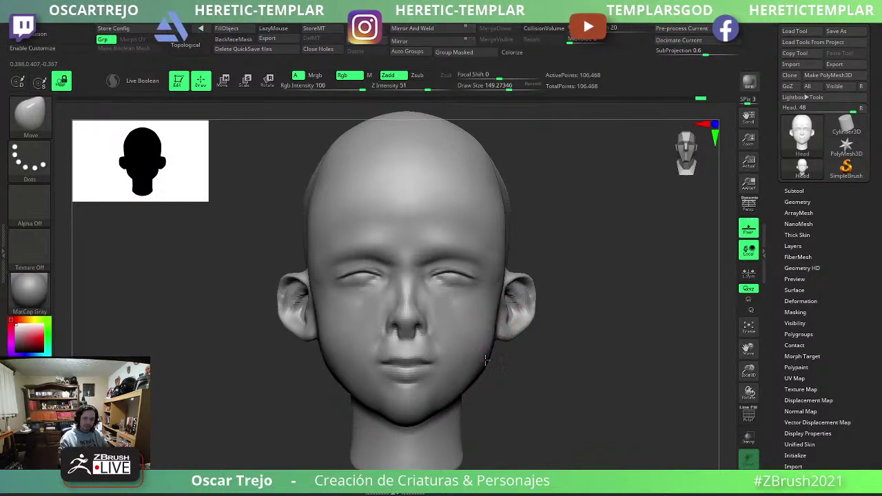
key("s")
left_click_drag(507, 311, 522, 311)
Smooth the area around the right eye with a smaller brush, ending on MaskPen.
key("s")
left_click_drag(510, 352, 492, 354)
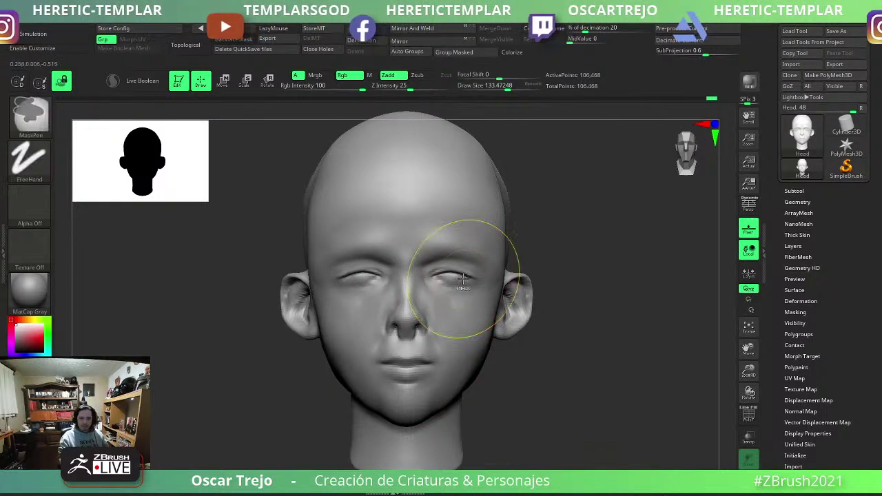
mouse_move(472, 255)
left_mouse_down("shift")
mouse_move(460, 283)
mouse_move(441, 278)
mouse_move(457, 260)
left_mouse_up("shift")
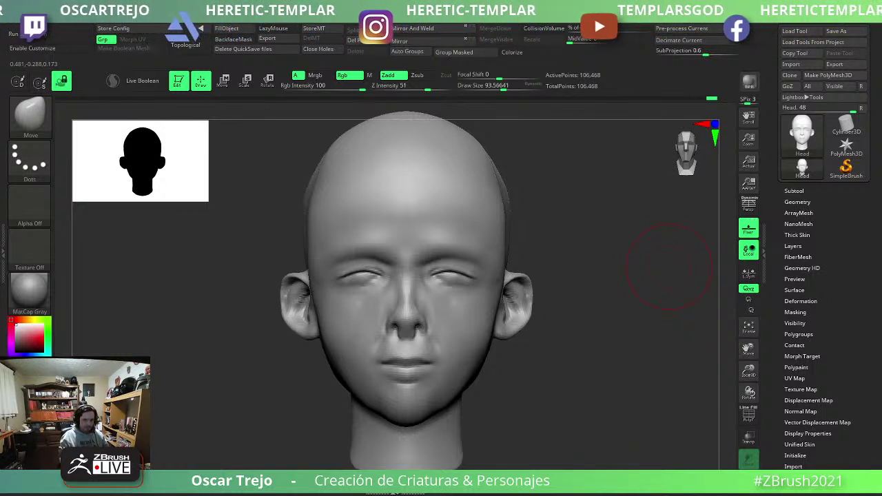
key("bracketleft")
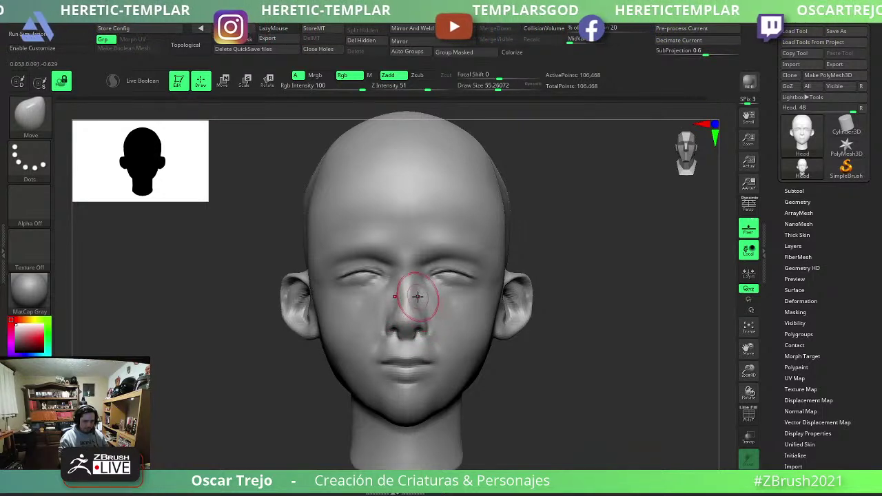
key("ctrl")
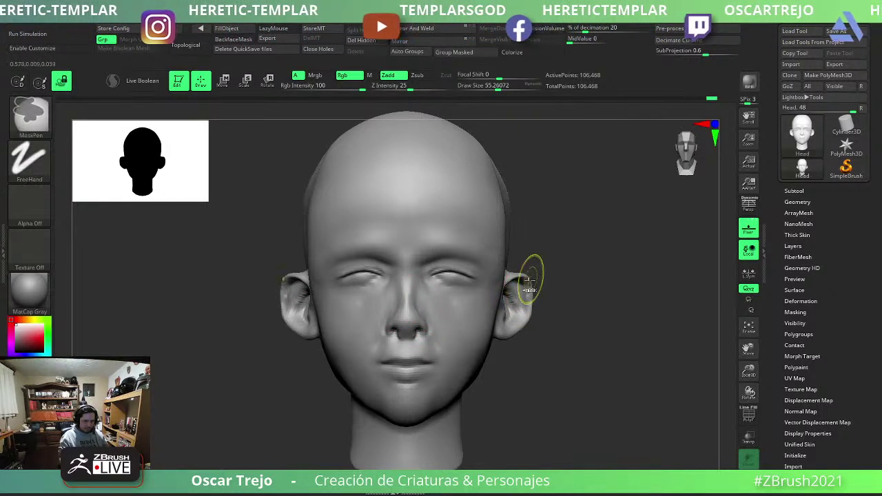
left_click_drag(559, 265, 521, 363, "ctrl")
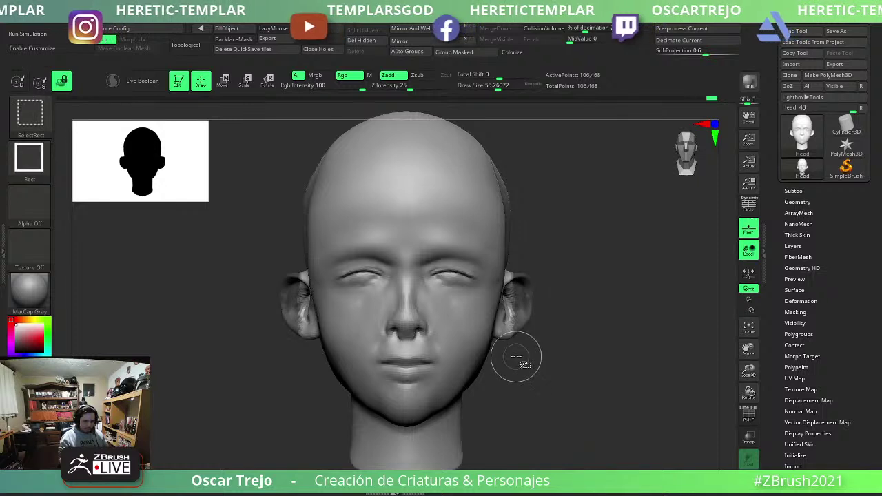
left_click_drag(557, 305, 545, 309, "ctrl")
mouse_move(544, 274)
left_mouse_down("ctrl+shift")
mouse_move(522, 367)
mouse_move(531, 368)
left_mouse_up("ctrl+shift")
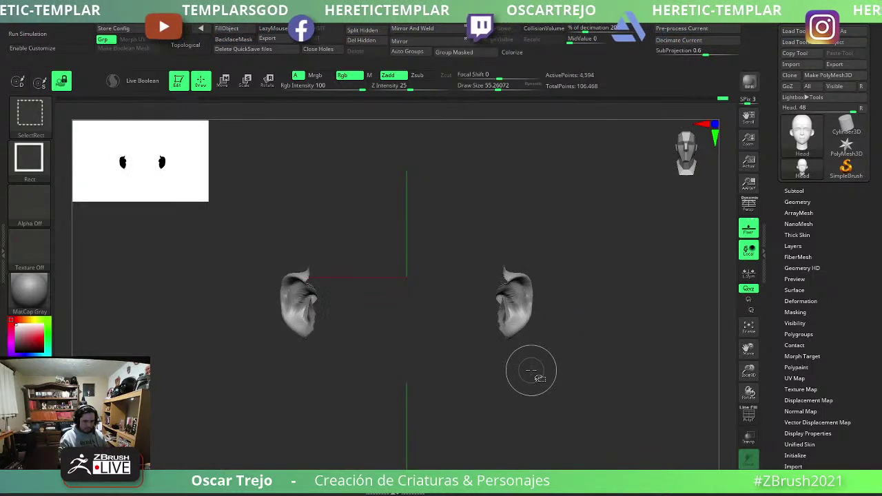
left_click(587, 348, "ctrl+shift")
left_click(579, 331, "ctrl")
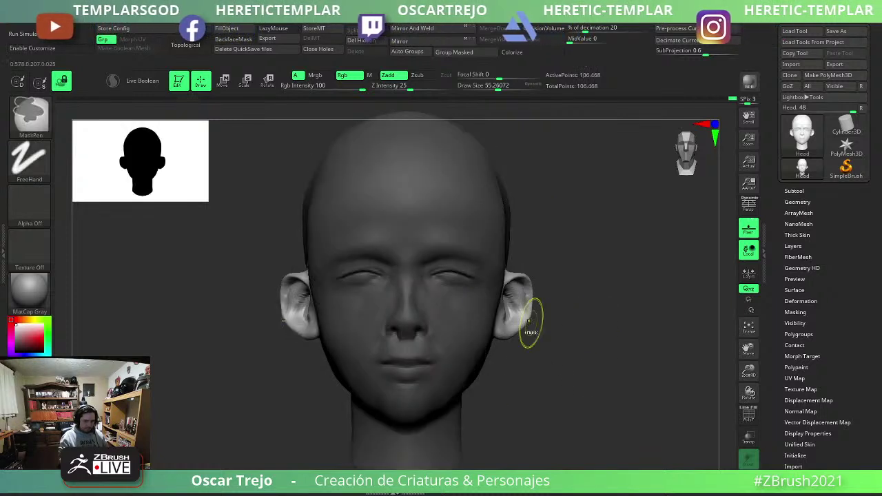
left_click(583, 339, "ctrl")
left_click(571, 314, "ctrl")
key("w")
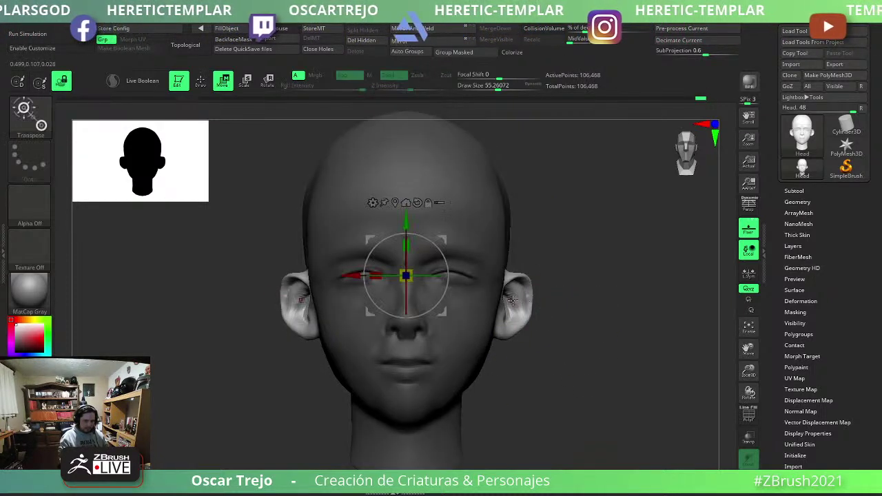
left_click(506, 298)
left_click(505, 226)
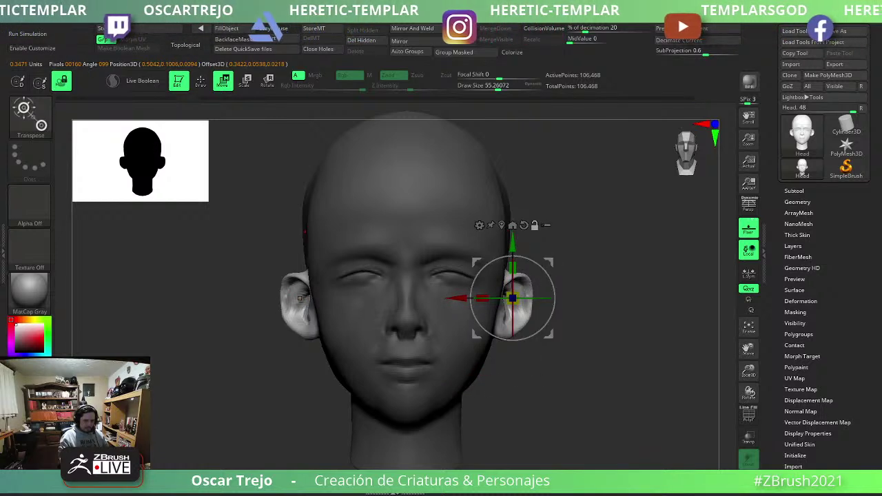
mouse_move(505, 298)
left_mouse_down("alt")
mouse_move(491, 305)
mouse_move(523, 268)
left_mouse_up("alt")
key("q")
key("w")
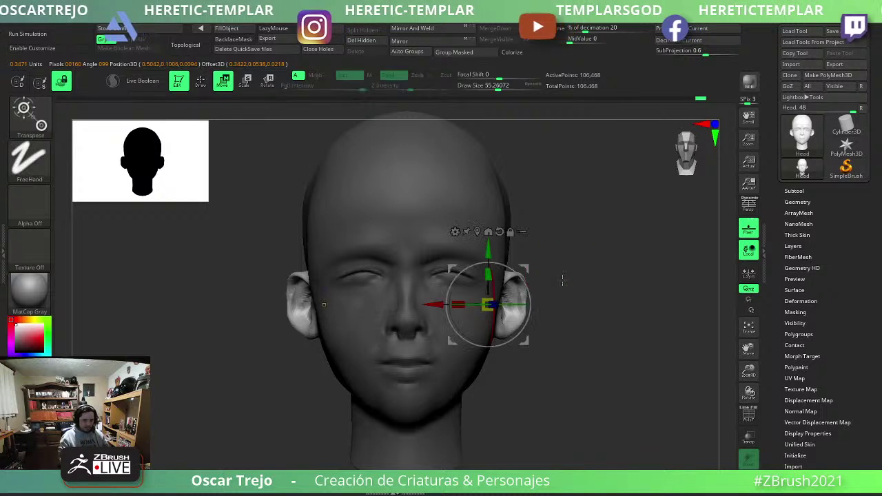
key("q")
left_click_drag(555, 287, 584, 314, "ctrl")
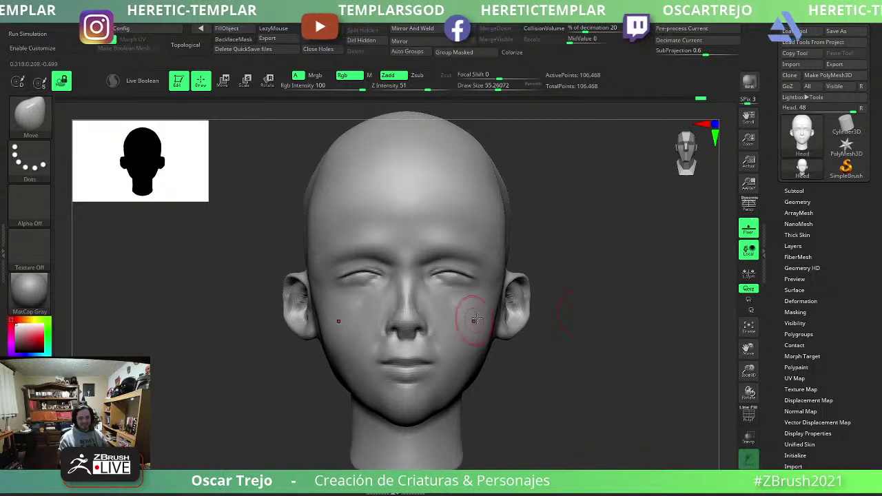
Smooth the jaw area with a Draw Size of about 86.
key("s")
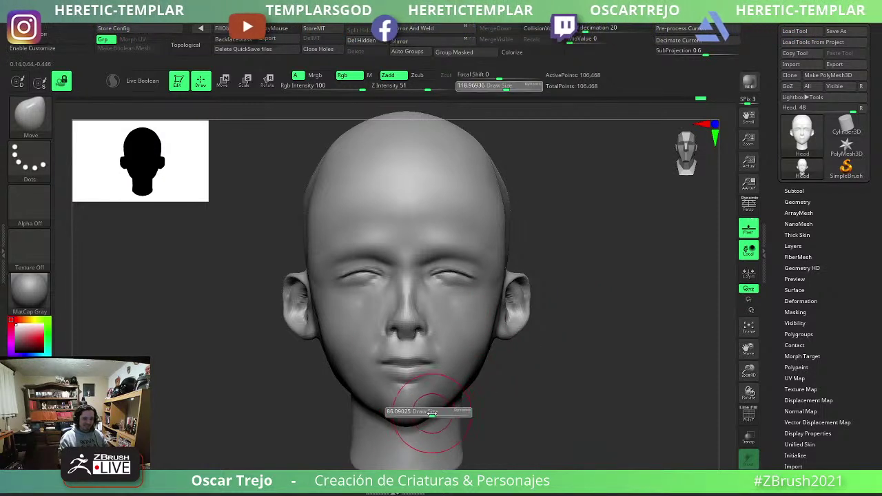
left_click_drag(427, 414, 438, 414)
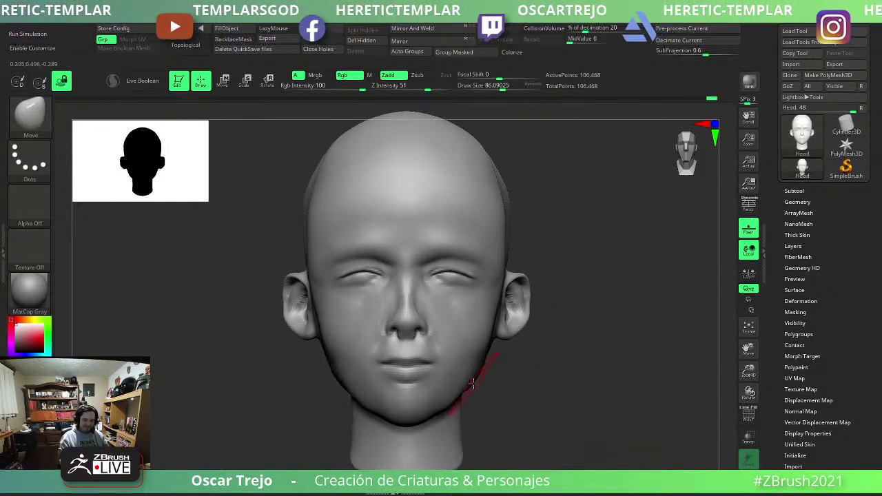
key("shift")
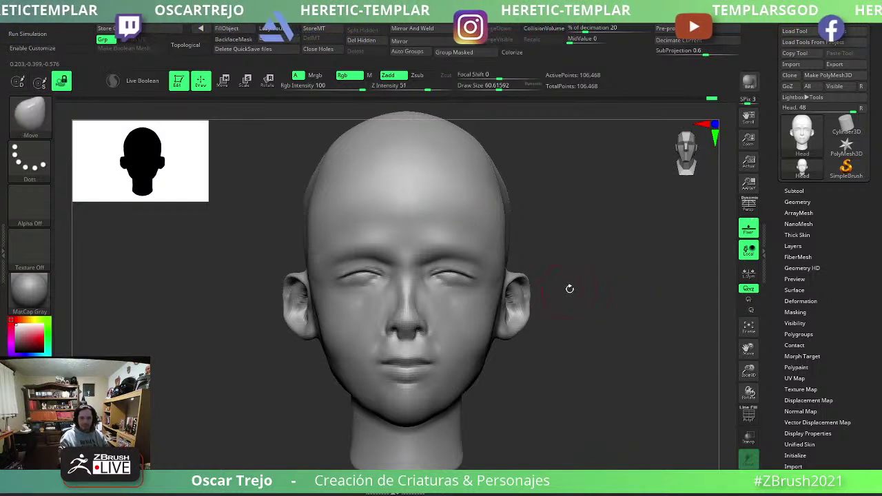
left_click_drag(417, 253, 420, 258)
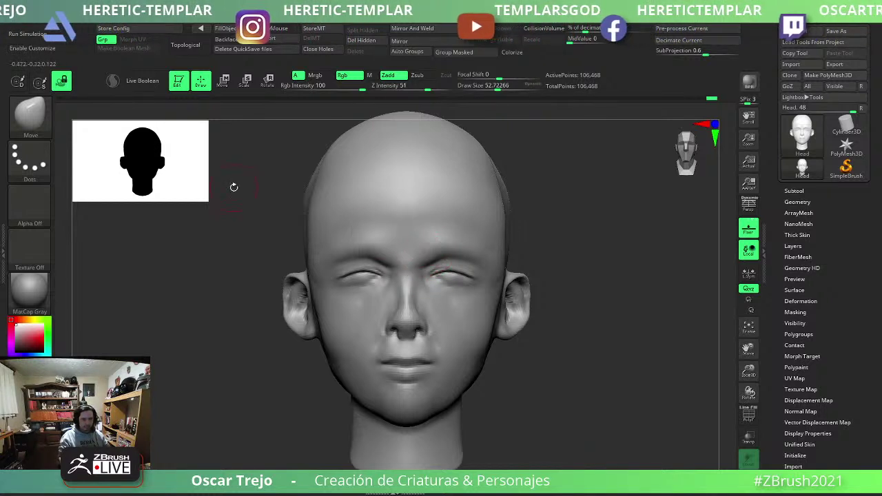
Zoom in on the face and reshape both upper eyelids with the Move brush.
right_click_drag(644, 291, 367, 260, "ctrl")
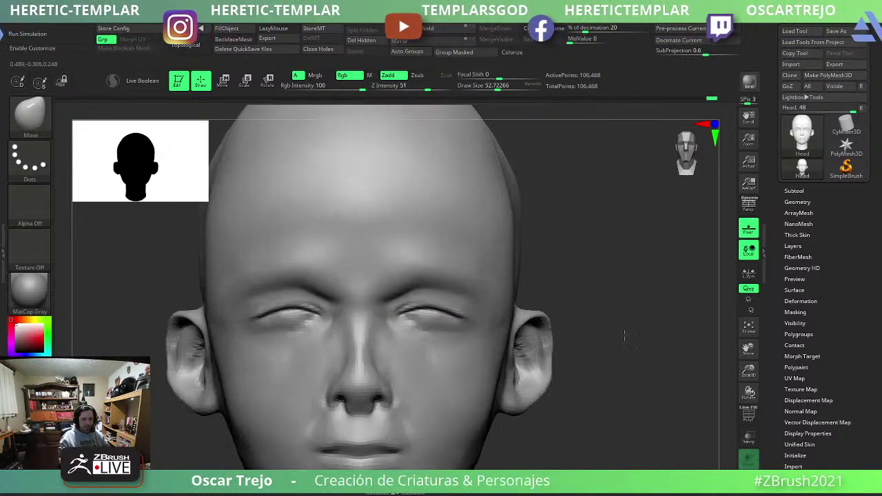
key("b")
key("c")
key("b")
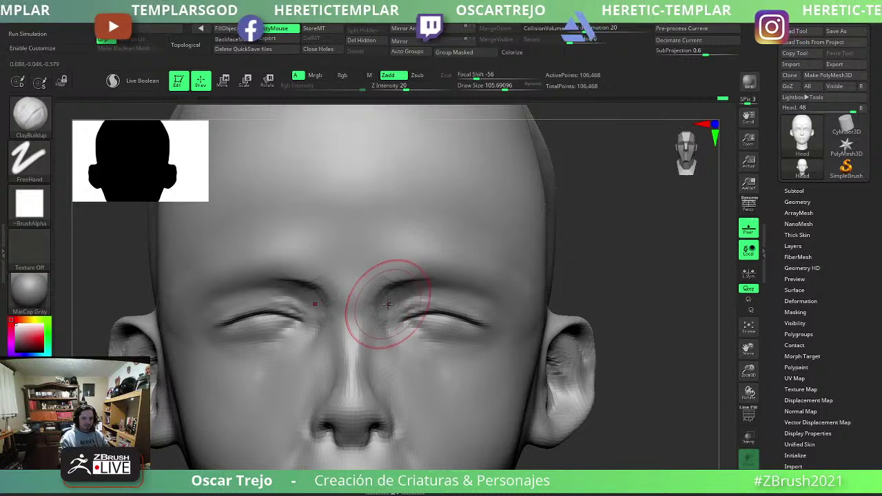
key("shift")
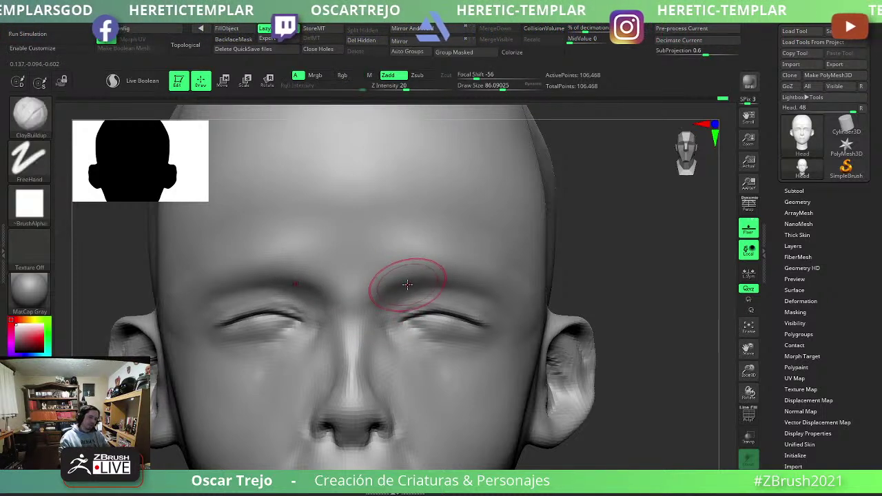
key("b")
key("m")
key("v")
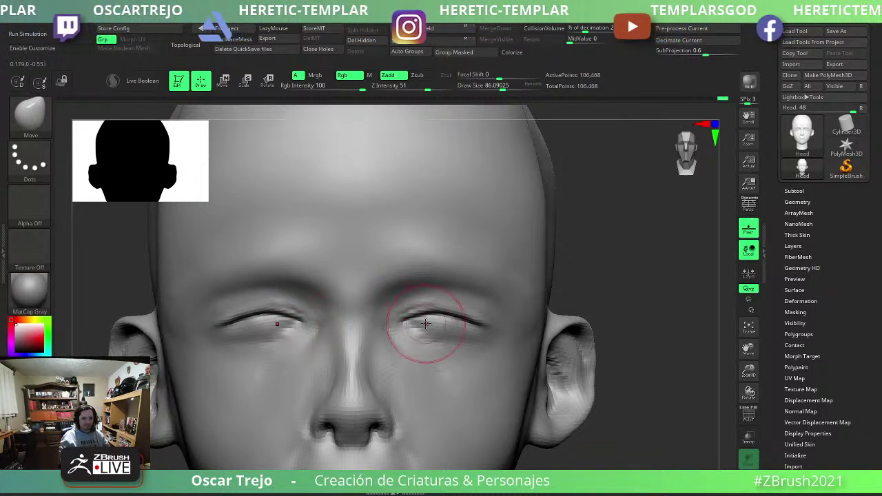
mouse_move(431, 317)
left_mouse_down()
mouse_move(407, 328)
mouse_move(445, 319)
left_mouse_up()
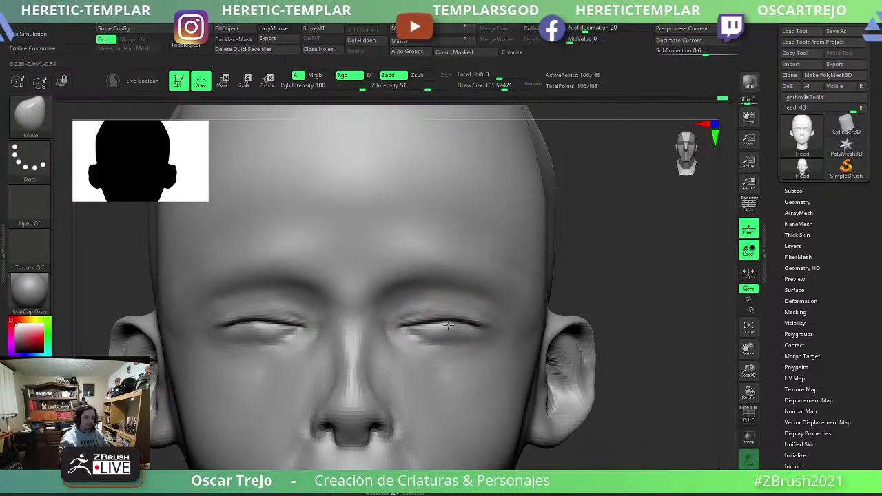
Build ClayBuildup ridges along and beside the nose bridge, smoothing between strokes.
key("b")
key("c")
key("b")
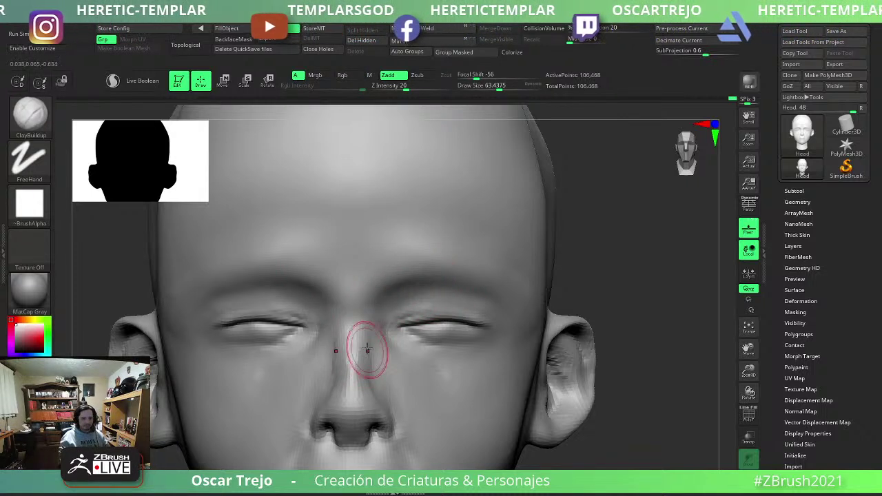
left_click_drag(366, 344, 369, 383)
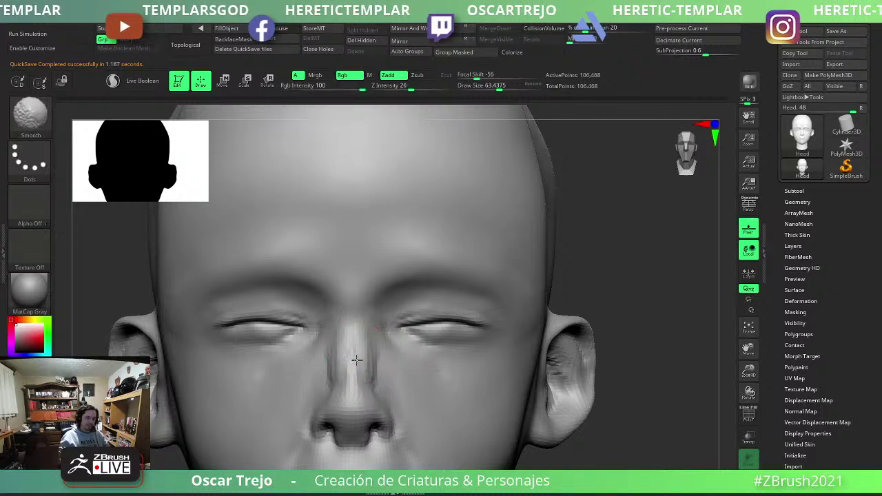
left_click_drag(360, 364, 369, 363, "shift")
key("b")
key("m")
key("v")
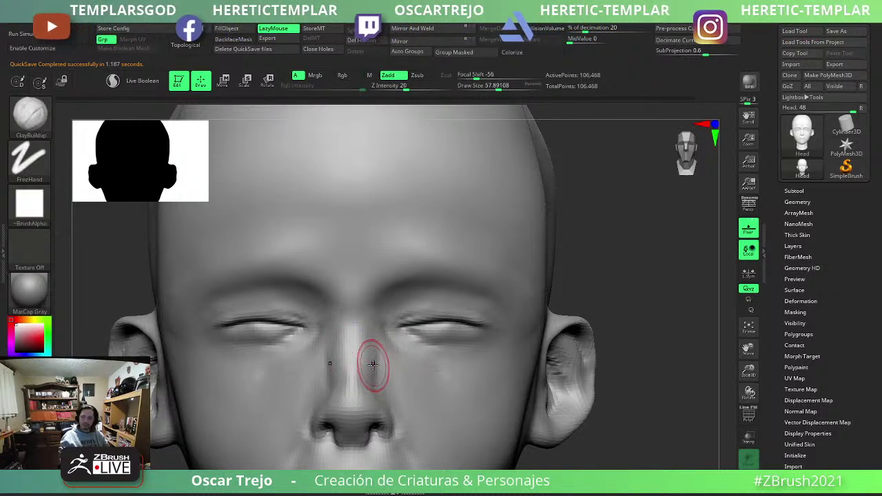
key("b")
key("c")
key("b")
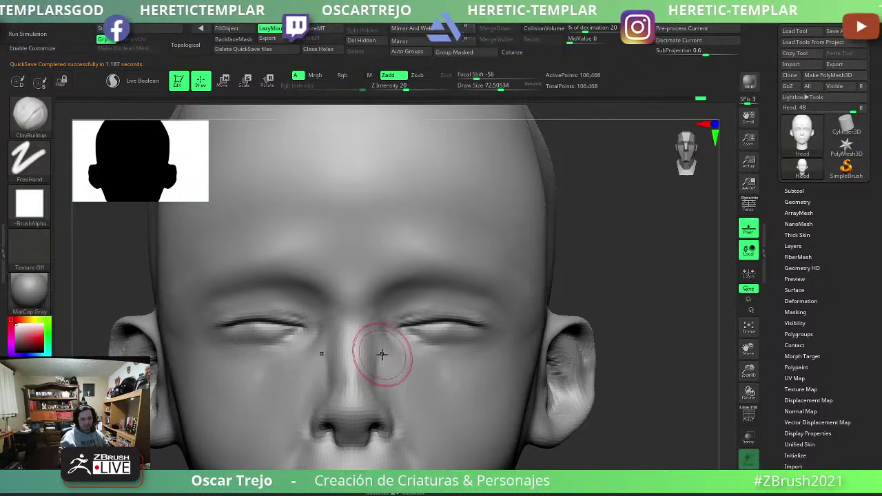
mouse_move(380, 350)
left_mouse_down()
mouse_move(388, 384)
mouse_move(407, 365)
mouse_move(404, 397)
mouse_move(413, 386)
left_mouse_up()
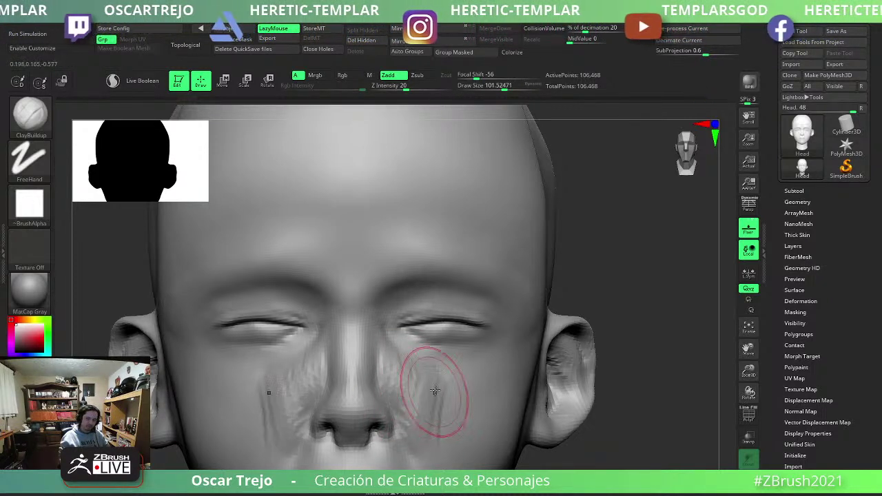
Stroke diagonal clay folds on both cheeks at sizes 72 to 179, then smooth them.
mouse_move(454, 430)
left_mouse_down("alt")
mouse_move(482, 330)
mouse_move(462, 324)
left_mouse_up("alt")
key("s")
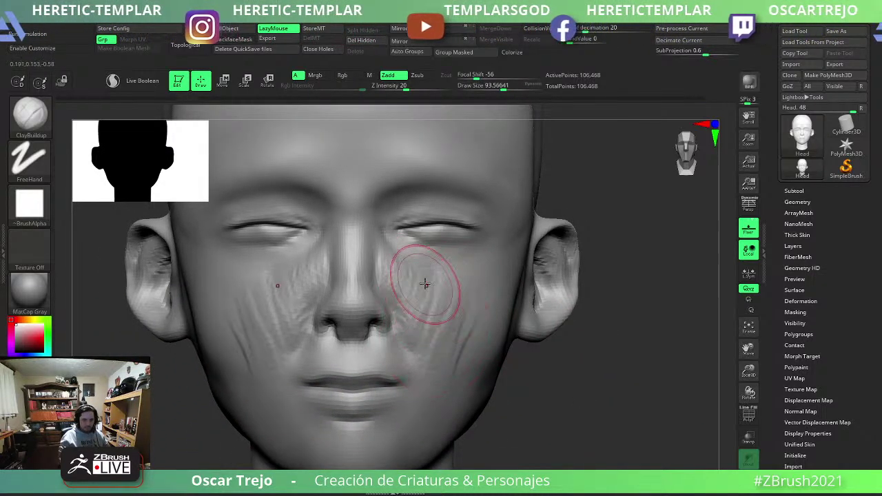
key("s")
left_click_drag(385, 270, 393, 272)
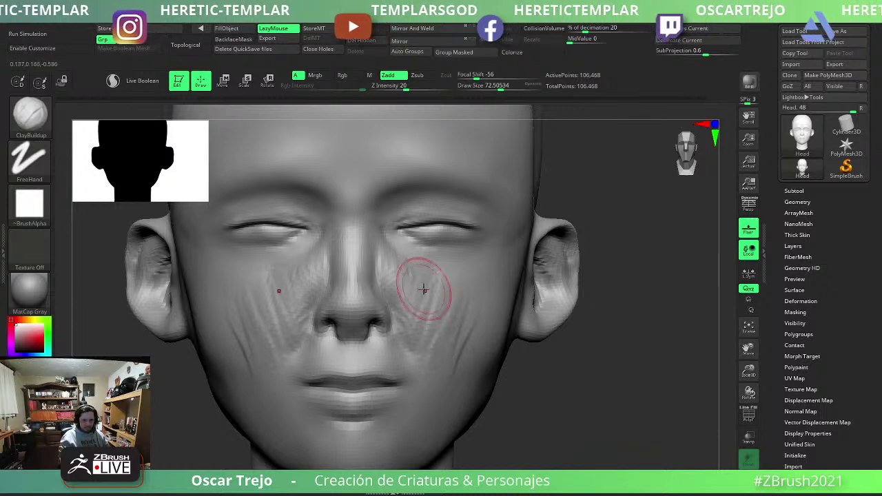
key("shift")
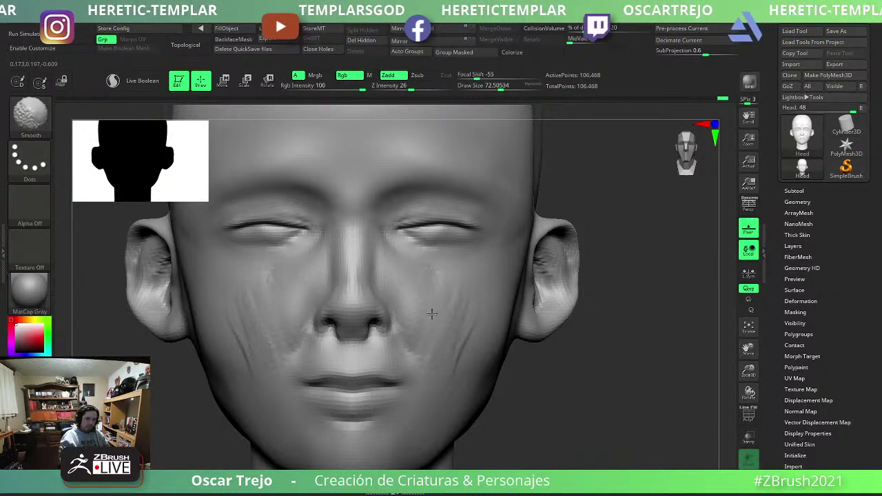
key("s")
left_click_drag(399, 297, 421, 296)
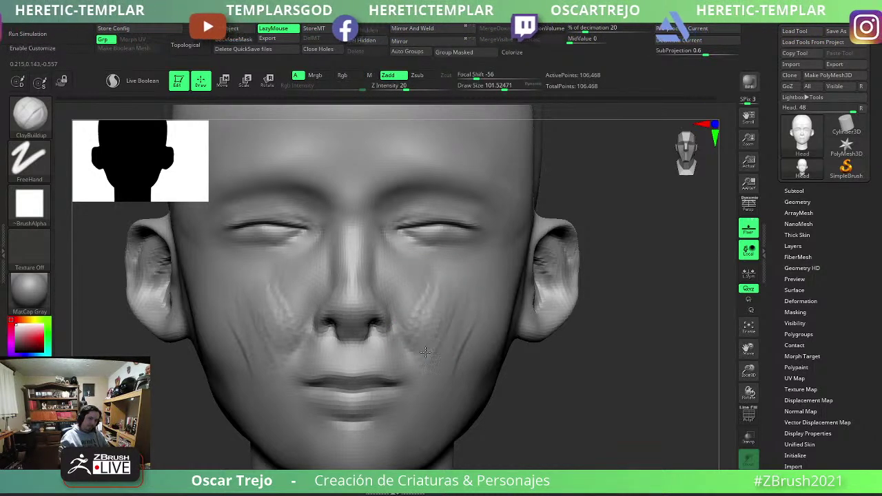
key("s")
left_click_drag(425, 352, 454, 350)
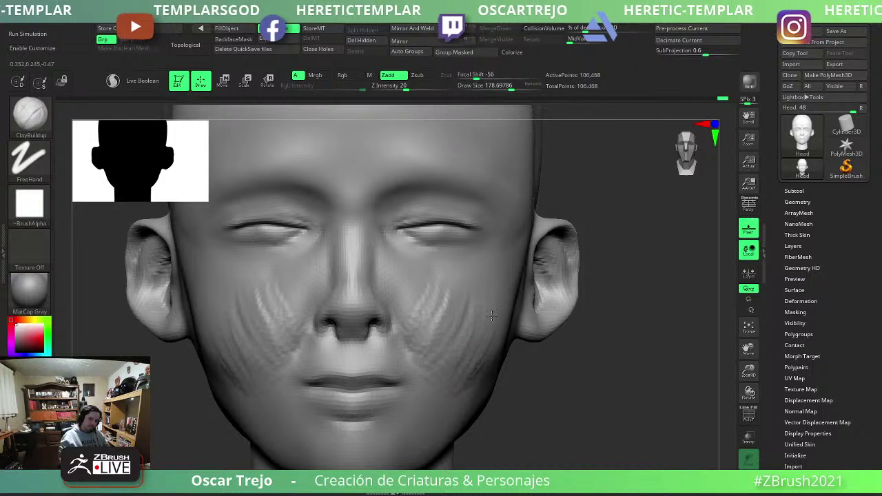
left_click_drag(482, 382, 470, 348, "shift")
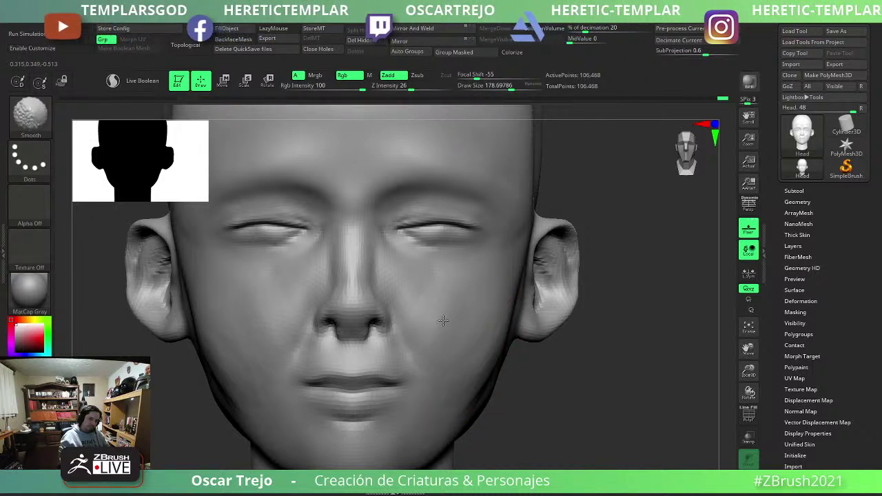
Turn the head to profile and reshape under the chin with a Move brush of about 128.
key("f")
left_click_drag(591, 365, 500, 288, "alt")
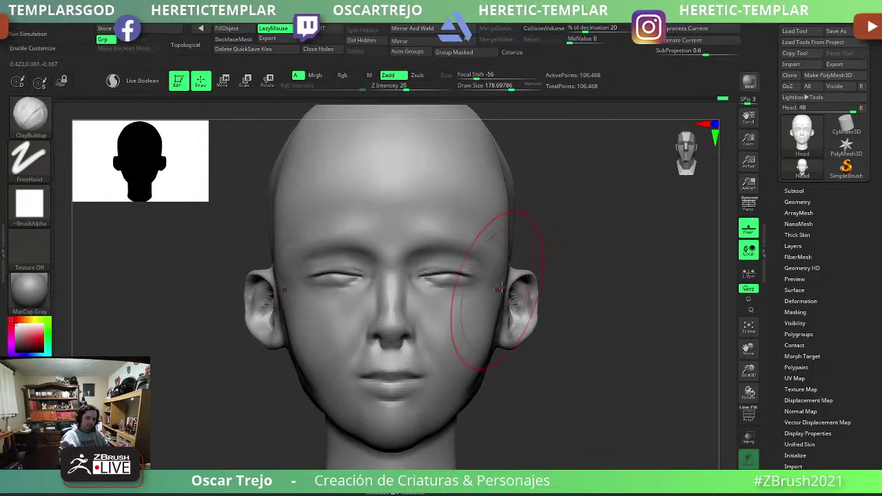
left_click_drag(599, 301, 259, 194)
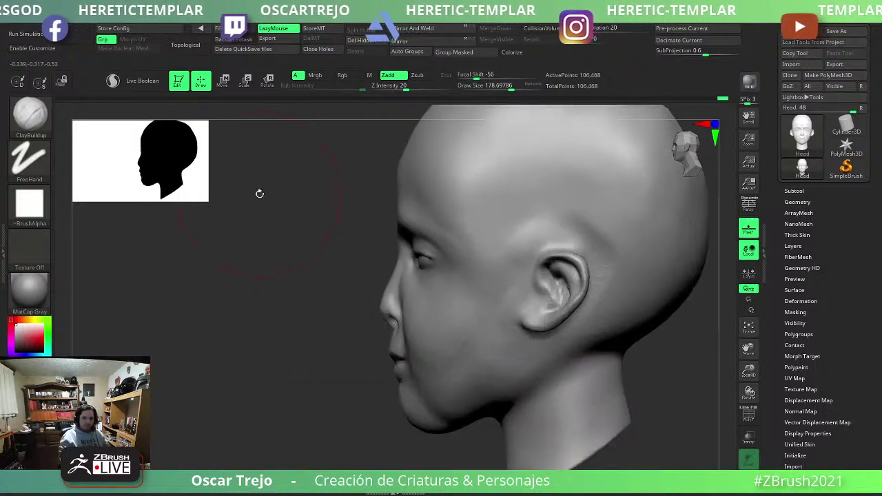
left_click_drag(289, 276, 345, 335)
key("b")
key("m")
key("v")
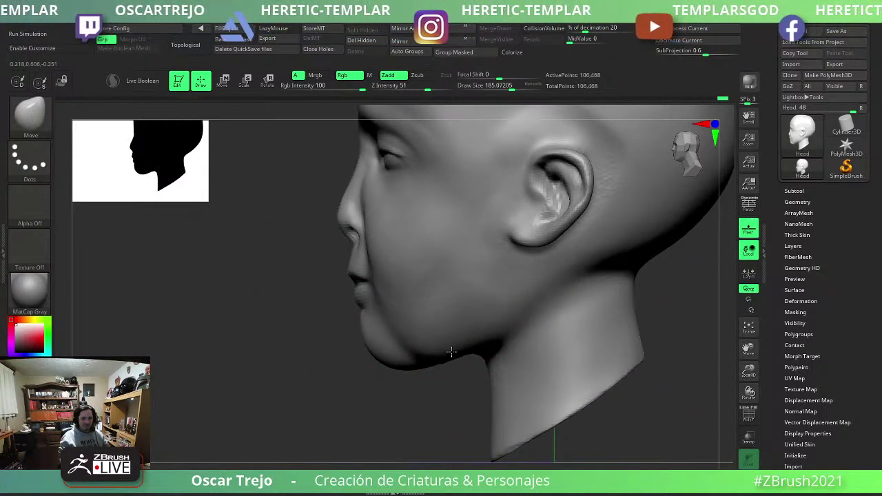
key("s")
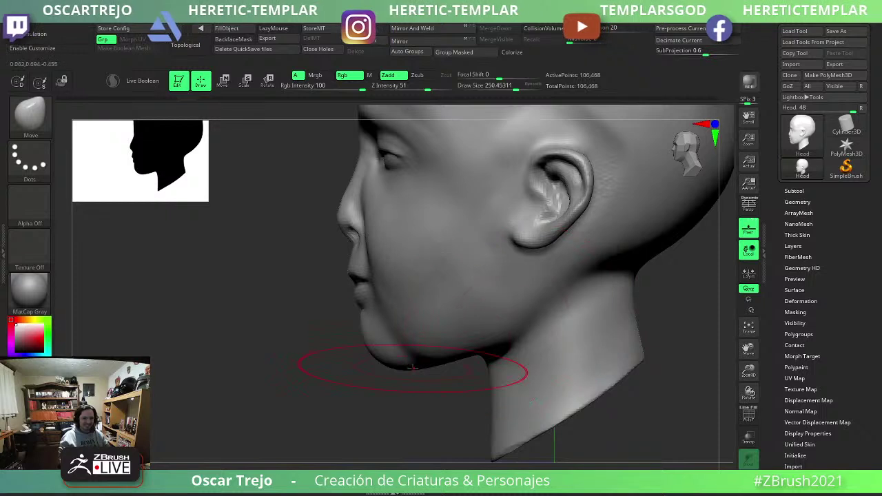
key("bracketleft")
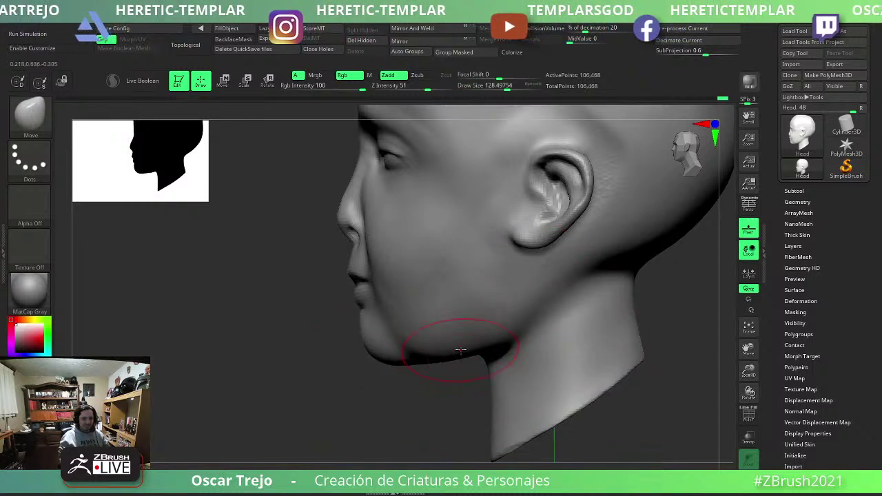
Flatten the jaw underside with TrimDynamic from a three-quarter view, then return to front view.
left_click_drag(392, 407, 466, 360)
key("b")
key("t")
key("d")
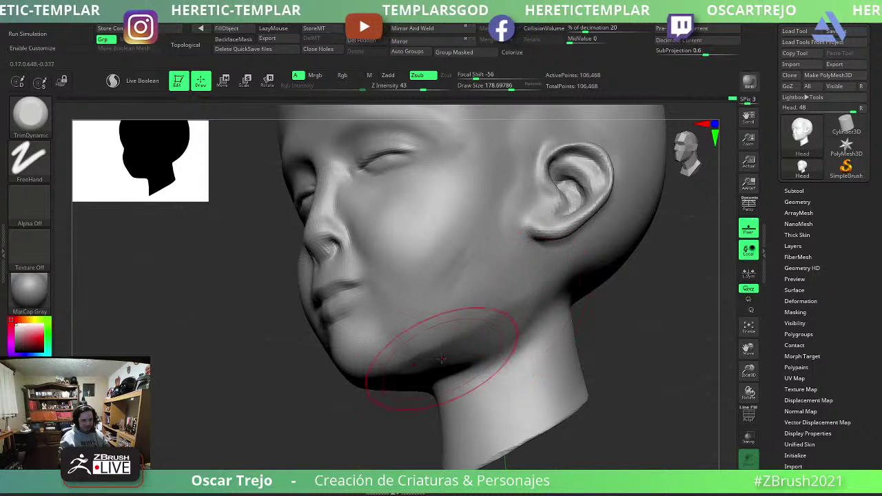
left_click_drag(453, 345, 475, 346, "shift")
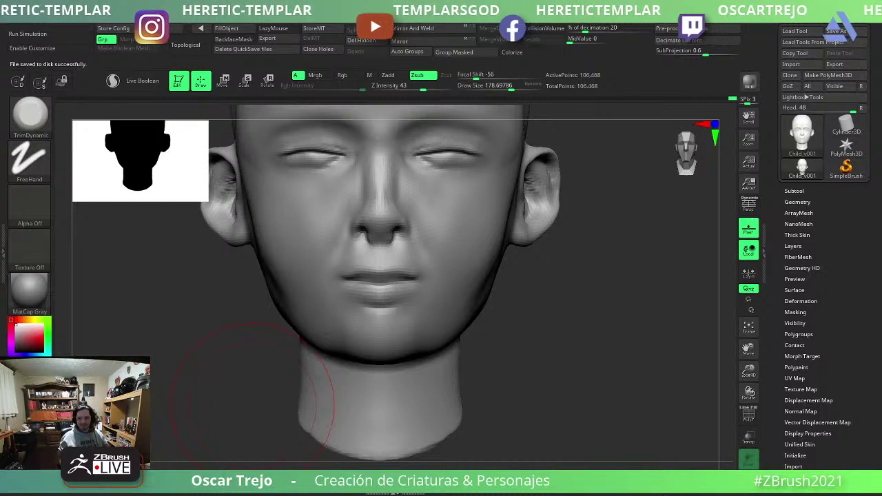
Deepen the crease between the lips with a small DamStandard brush in side view.
left_click_drag(258, 399, 538, 402)
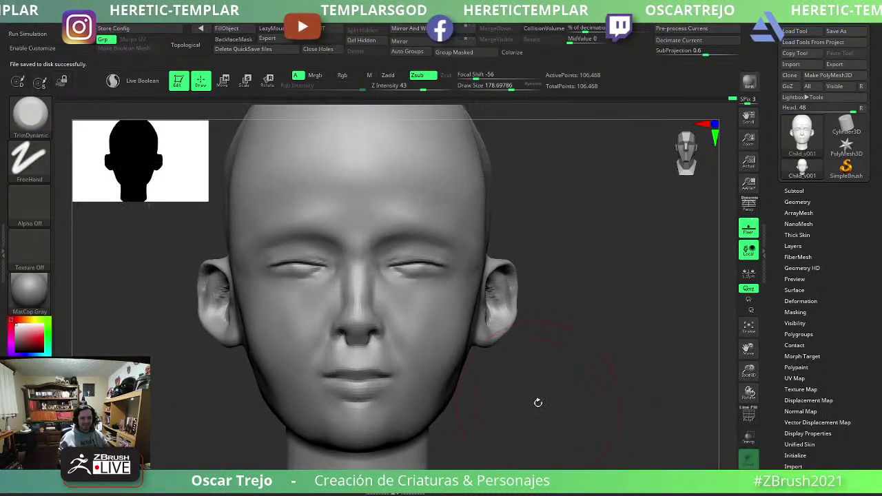
key("shift")
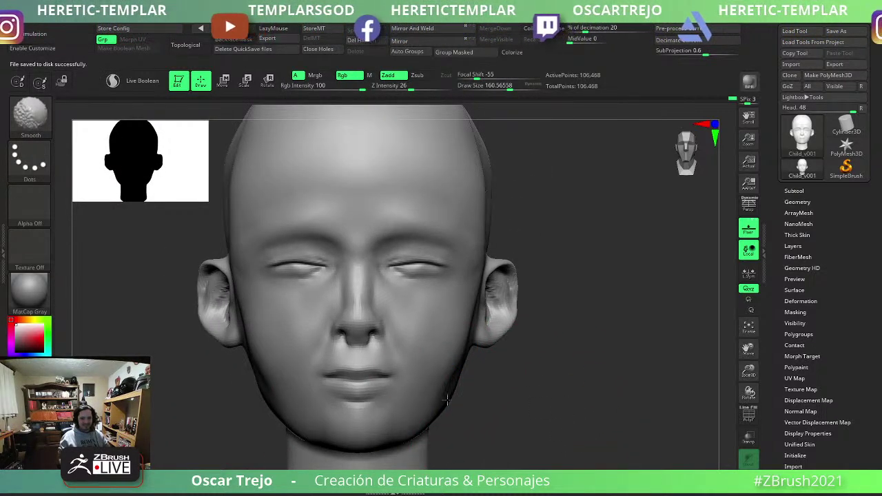
mouse_move(447, 399)
left_mouse_down()
mouse_move(413, 354)
mouse_move(262, 436)
mouse_move(305, 378)
mouse_move(248, 408)
mouse_move(291, 358)
left_mouse_up()
key("b")
key("d")
key("s")
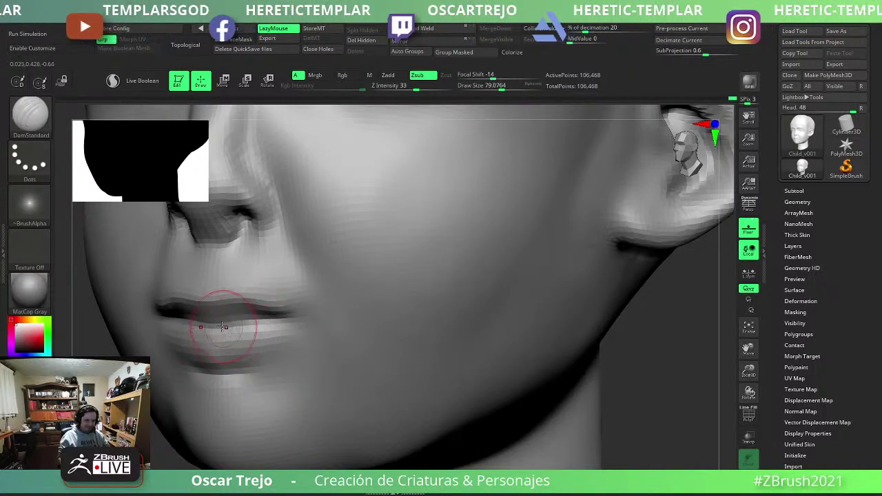
key("bracketleft")
left_click_drag(163, 319, 236, 324)
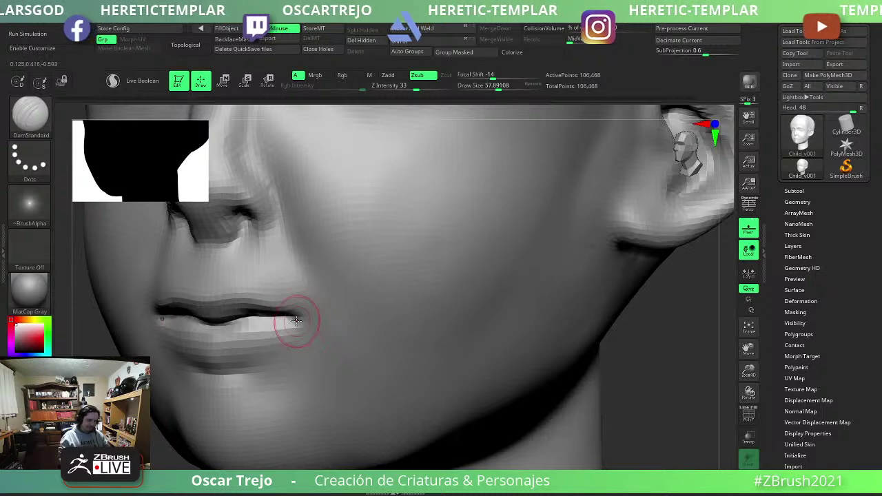
key("shift")
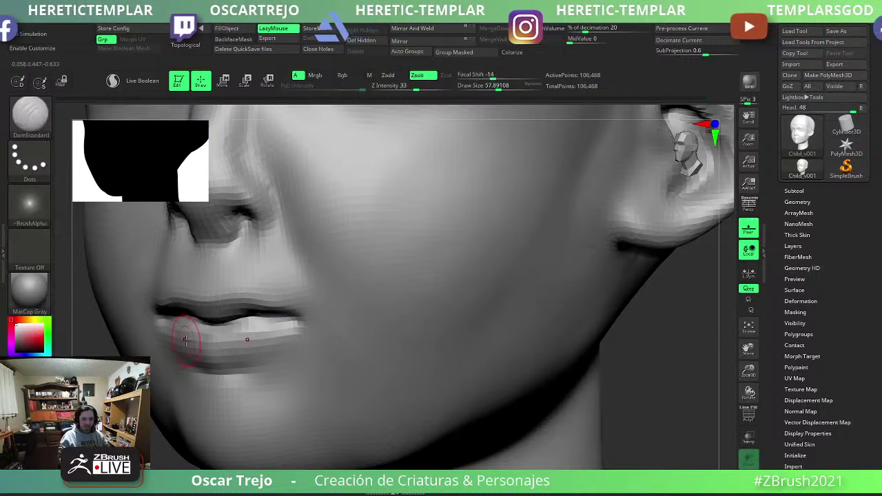
Add volume to the lips with ClayBuildup and smooth it out.
right_click_drag(282, 316, 236, 296)
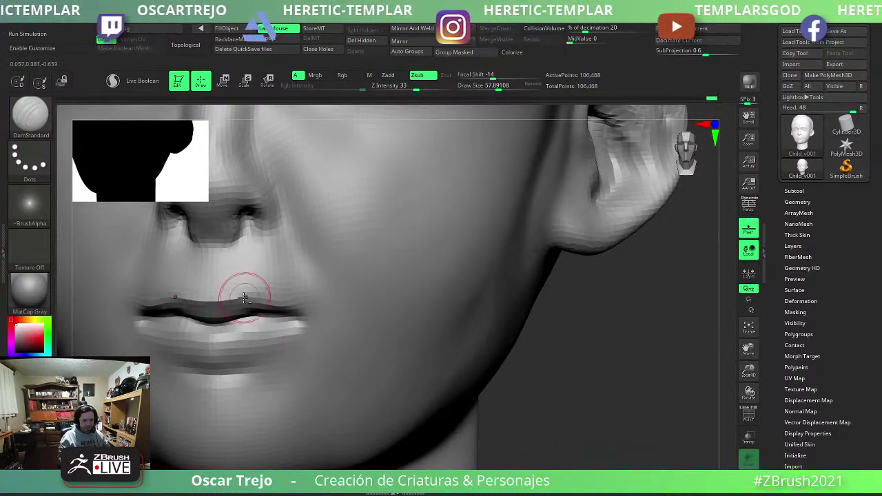
key("shift")
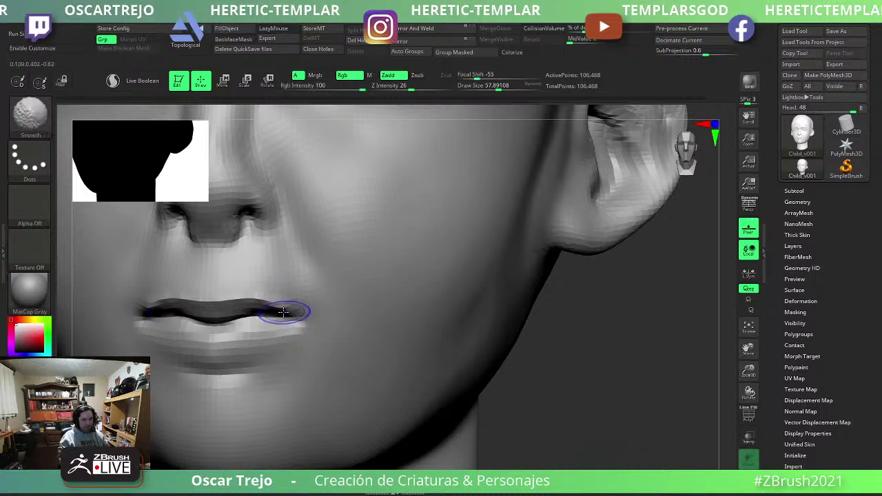
right_click_drag(297, 314, 434, 359)
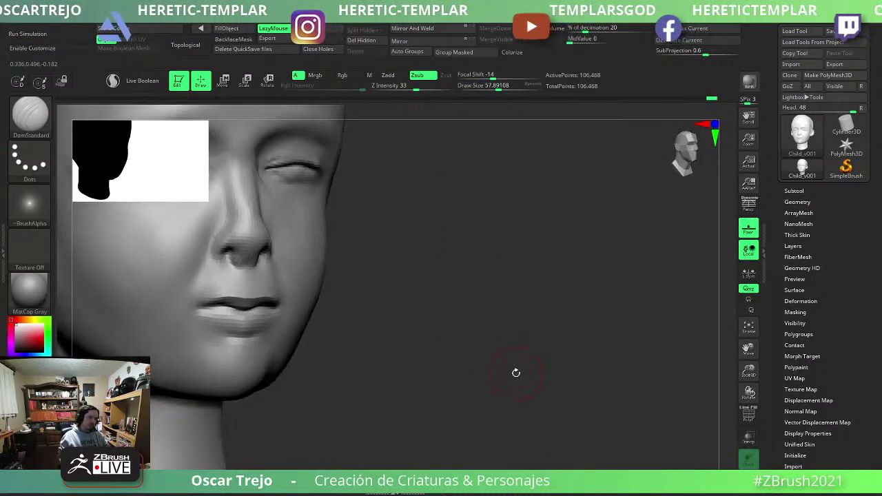
key("bracketright")
key("bracketright")
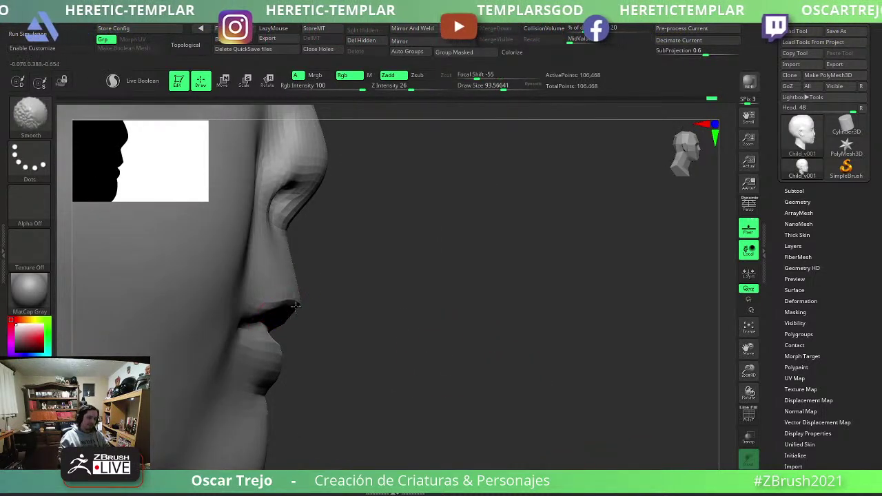
left_click_drag(361, 352, 351, 357, "shift")
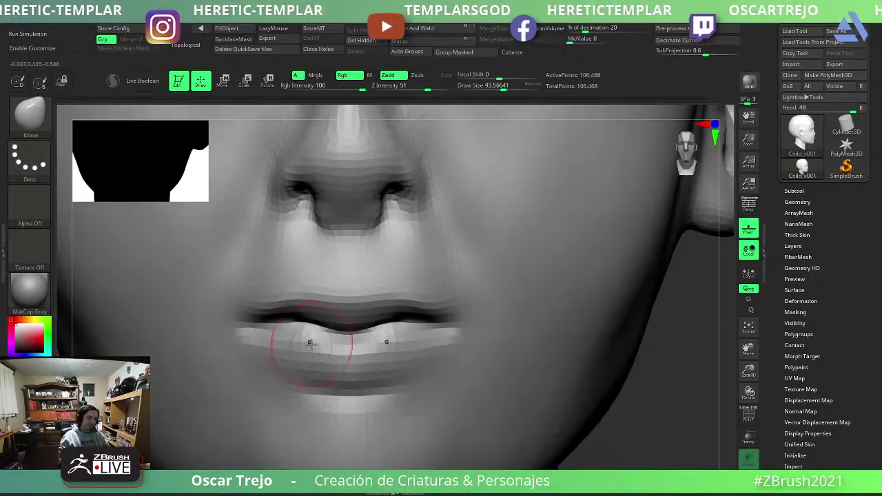
key("b")
key("c")
key("b")
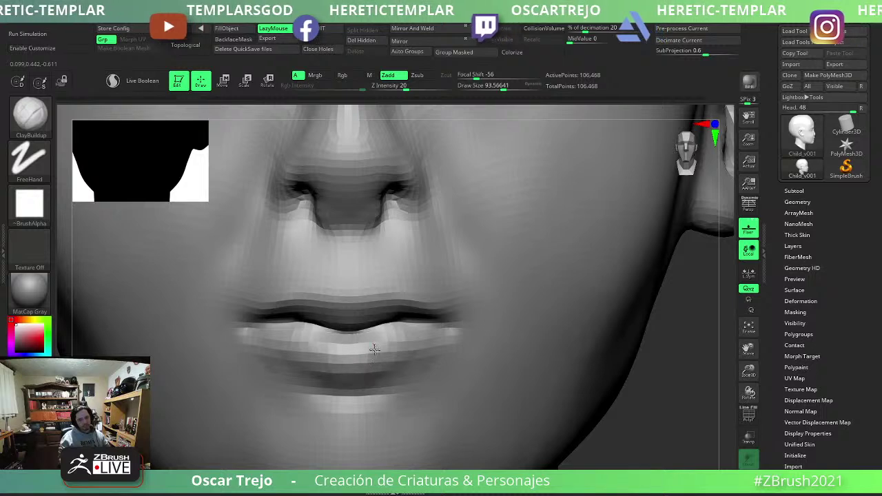
key("shift")
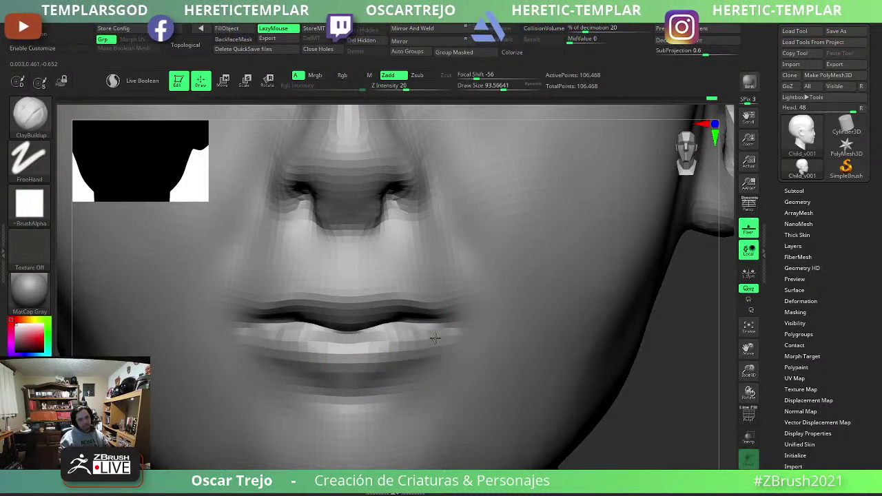
key("shift")
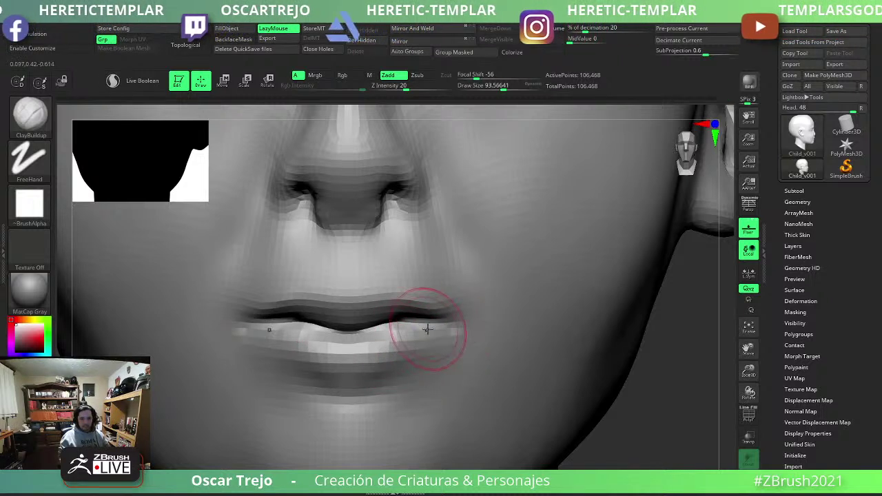
Carve a crease beneath the lower lip with DamStandard and ClayBuildup, smoothing between passes.
key("b")
key("d")
key("s")
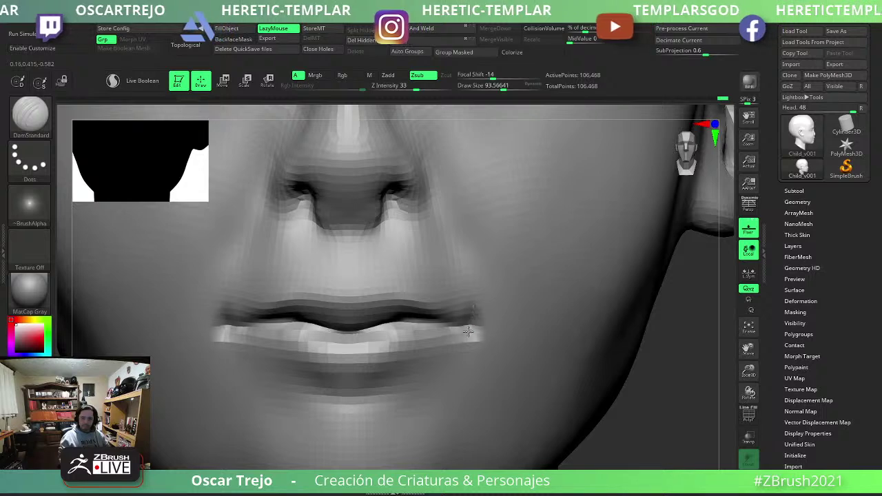
key("shift")
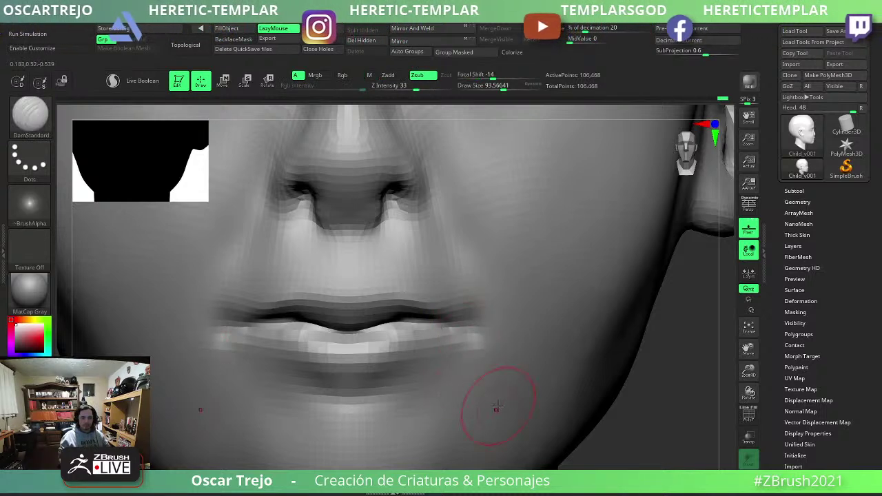
right_click_drag(496, 403, 279, 296)
key("b")
key("c")
key("b")
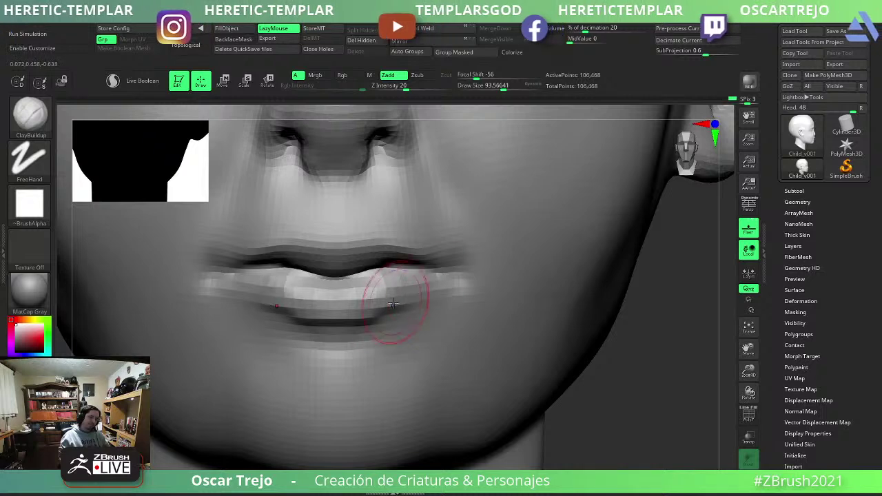
key("shift")
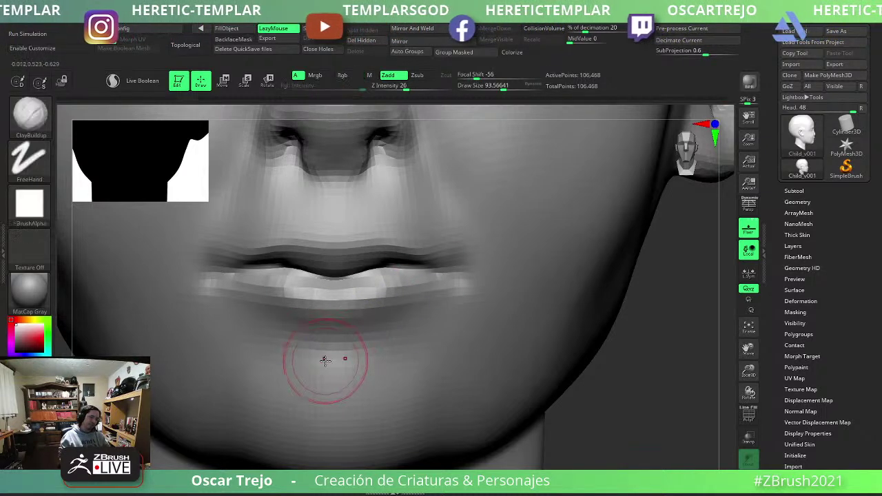
mouse_move(282, 349)
left_mouse_down()
mouse_move(375, 357)
mouse_move(345, 360)
left_mouse_up()
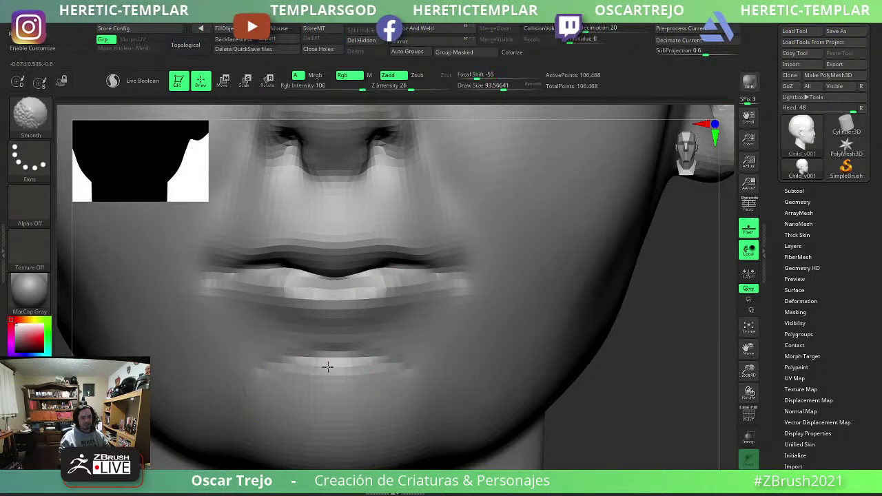
right_click_drag(275, 376, 328, 311, "ctrl")
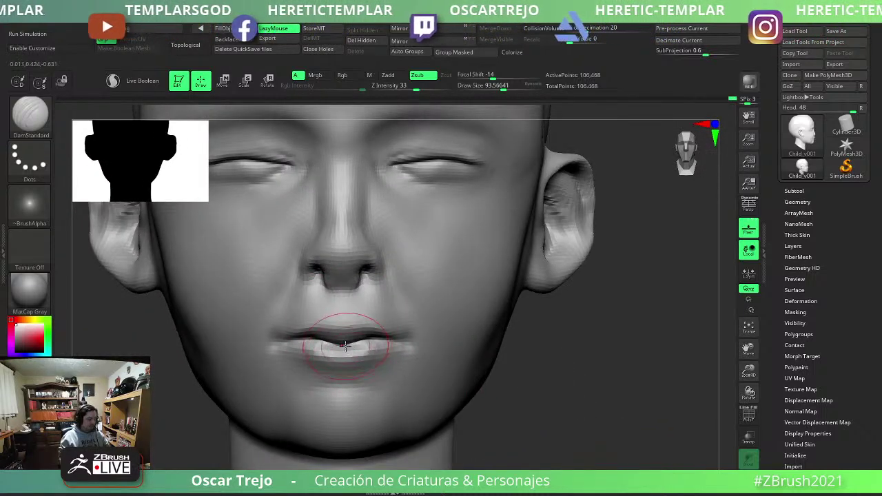
Reshape the lips with Move Topological at a brush size of about 55.
key("b")
key("m")
key("t")
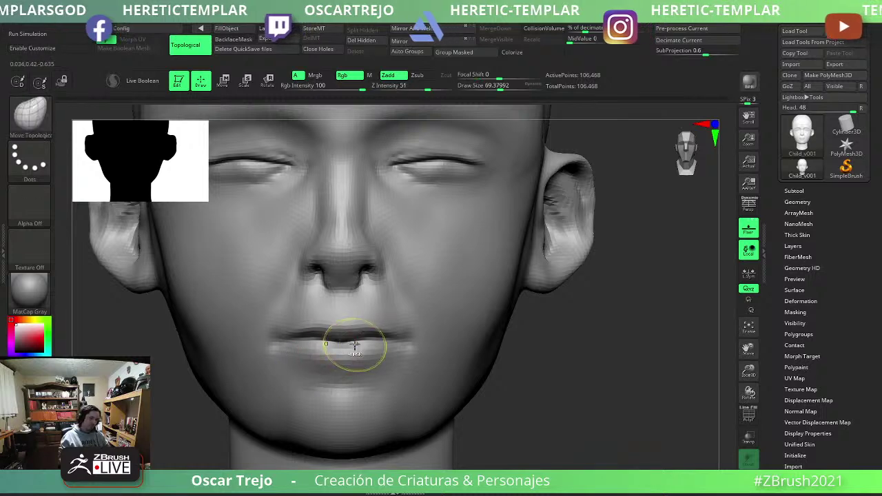
key("s")
key("shift")
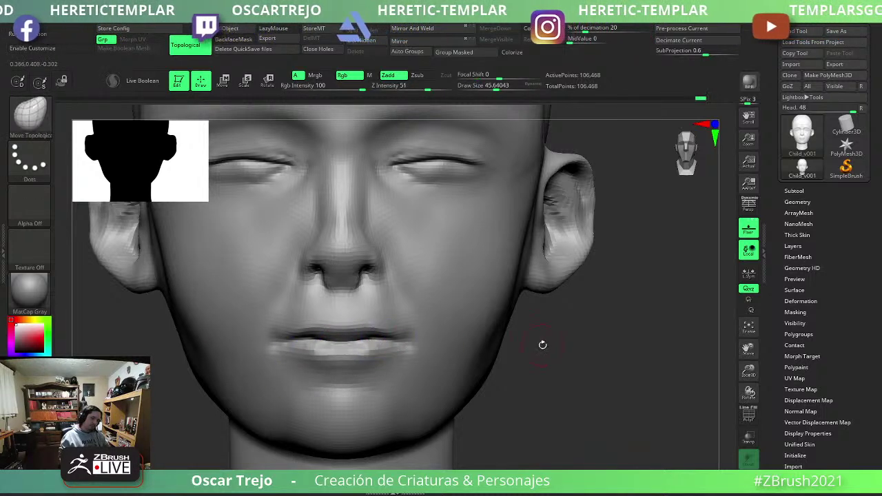
right_click_drag(541, 345, 535, 369)
key("s")
left_click_drag(367, 377, 370, 376)
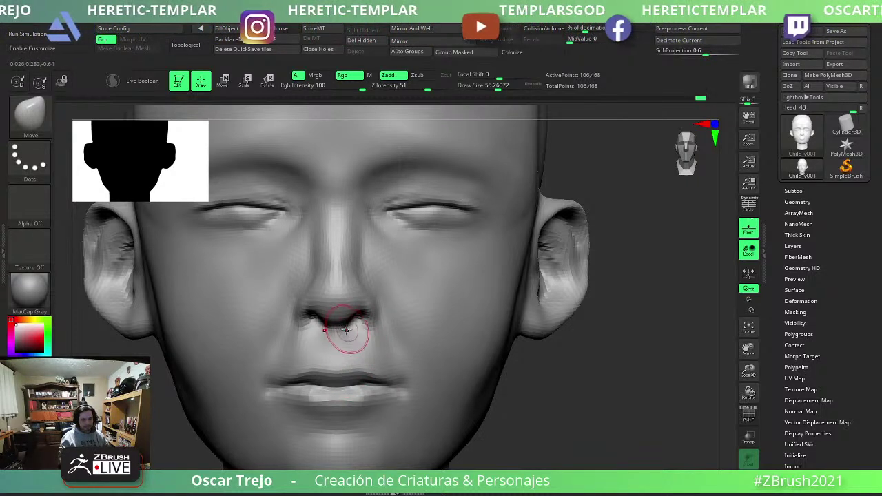
Build up the nostril wings with ClayBuildup and smooth them.
key("b")
key("c")
key("b")
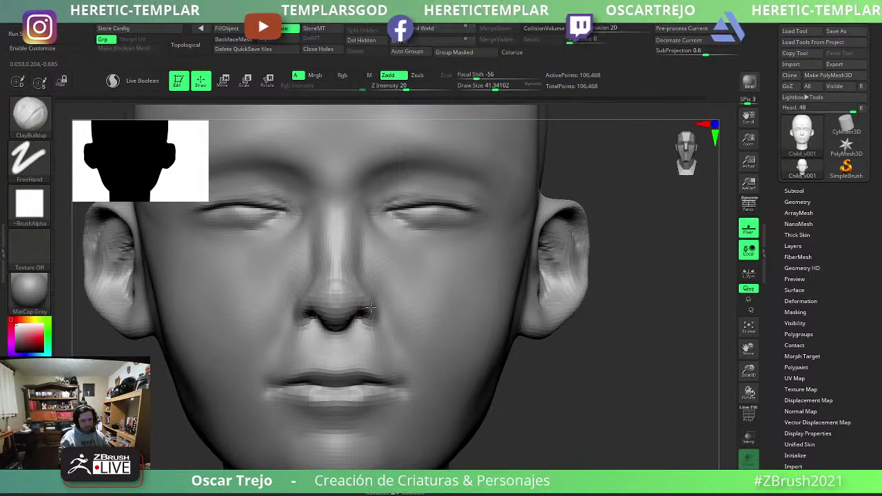
mouse_move(372, 309)
left_mouse_down()
mouse_move(374, 323)
mouse_move(366, 316)
left_mouse_up()
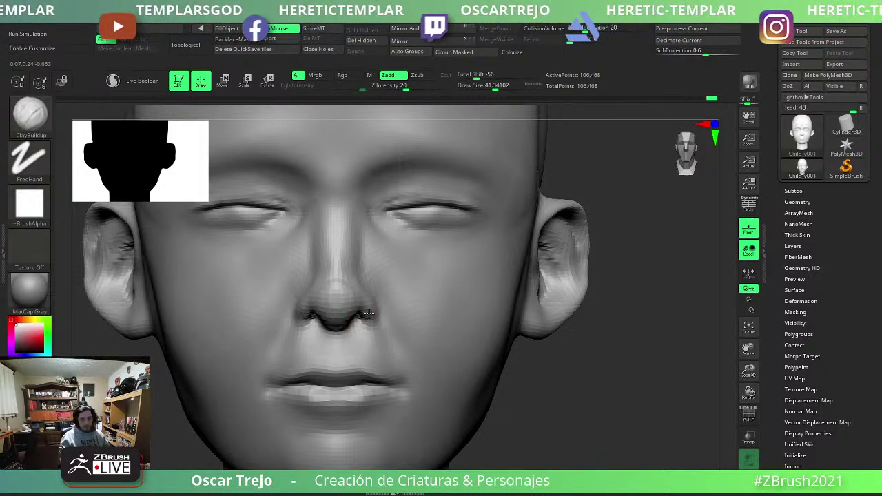
mouse_move(541, 365)
left_mouse_down()
mouse_move(231, 356)
mouse_move(327, 321)
left_mouse_up()
key("shift")
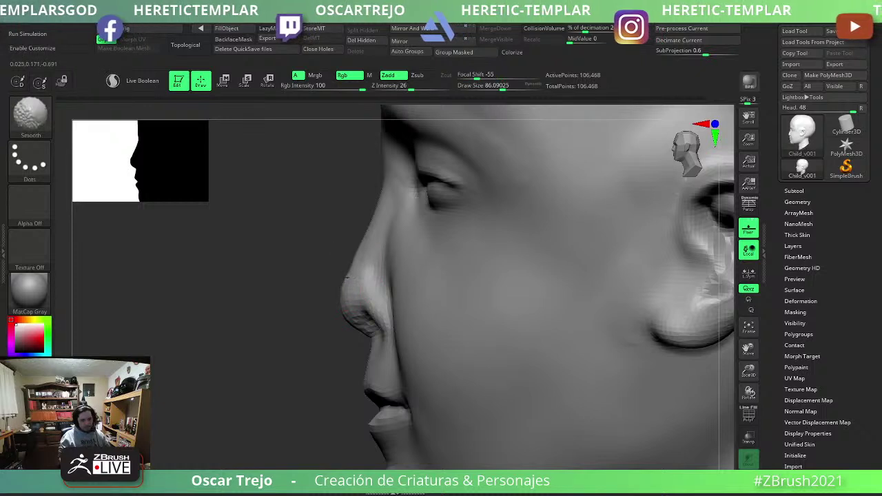
Pull the jaw line beneath the chin in profile with a Move brush enlarged past 124.
key("s")
left_click_drag(341, 317, 362, 315)
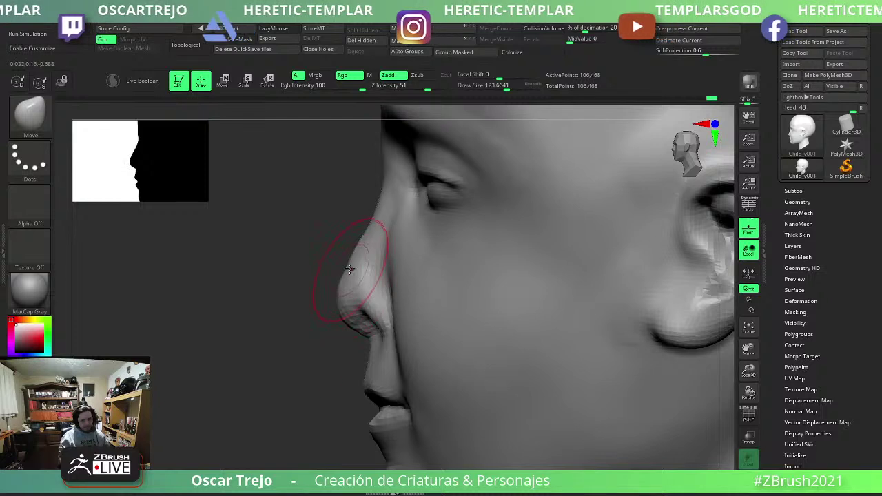
key("bracketright")
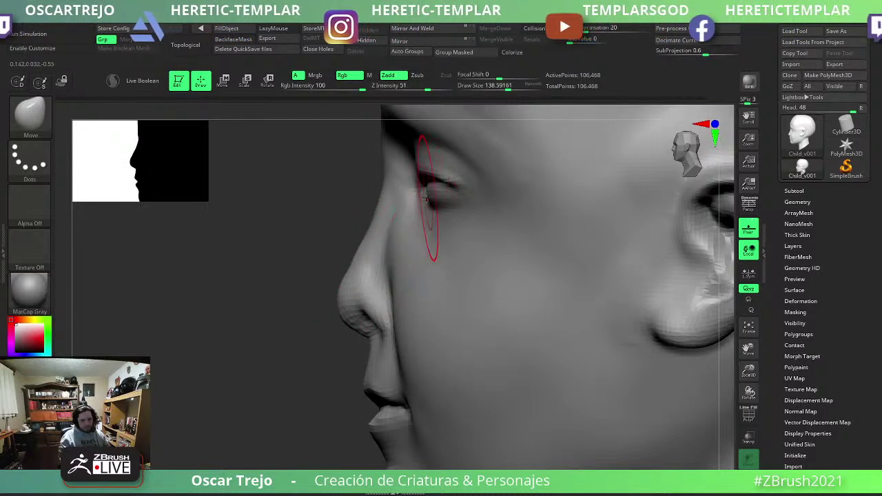
key("bracketright")
key("bracketright")
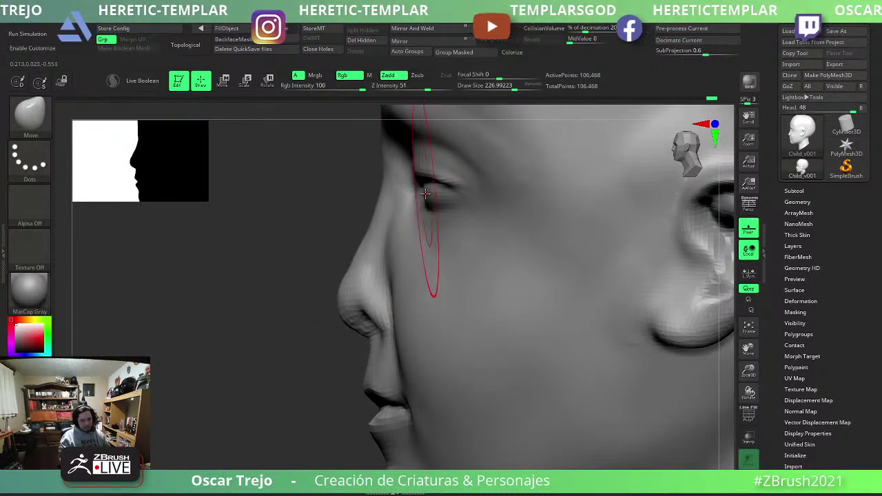
left_click_drag(173, 227, 285, 283)
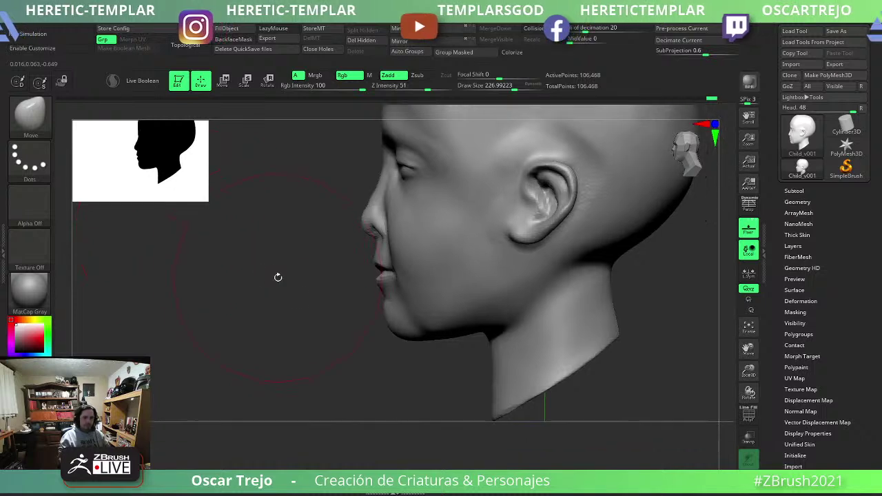
left_click_drag(443, 375, 434, 379)
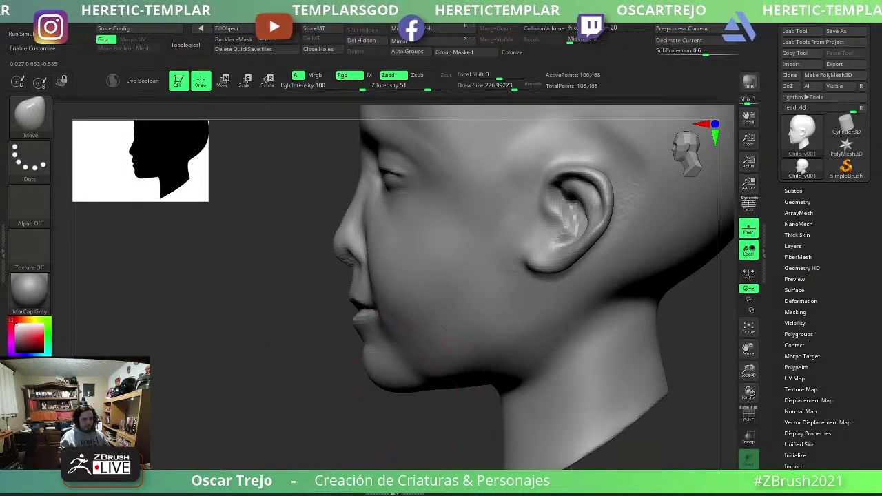
Flatten under the chin with TrimDynamic, then build it up with ClayBuildup, checking profile and front views.
key("b")
key("t")
key("d")
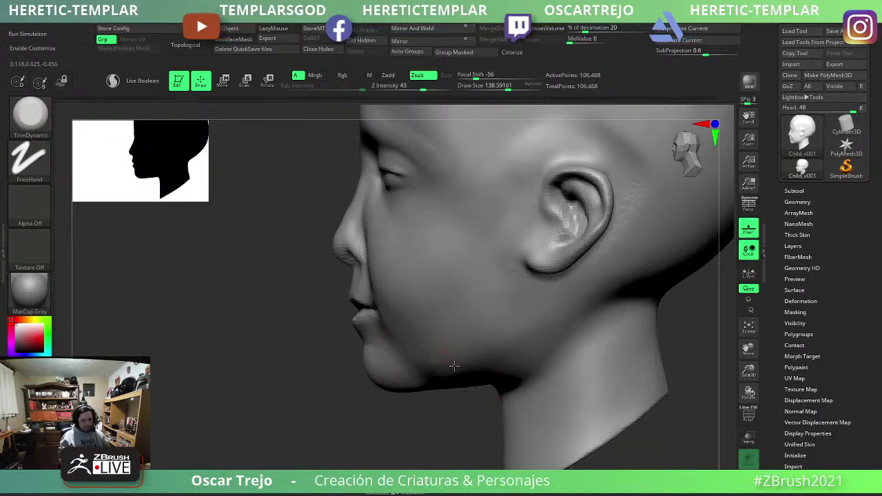
key("b")
key("c")
key("b")
left_click_drag(482, 398, 422, 407)
key("s")
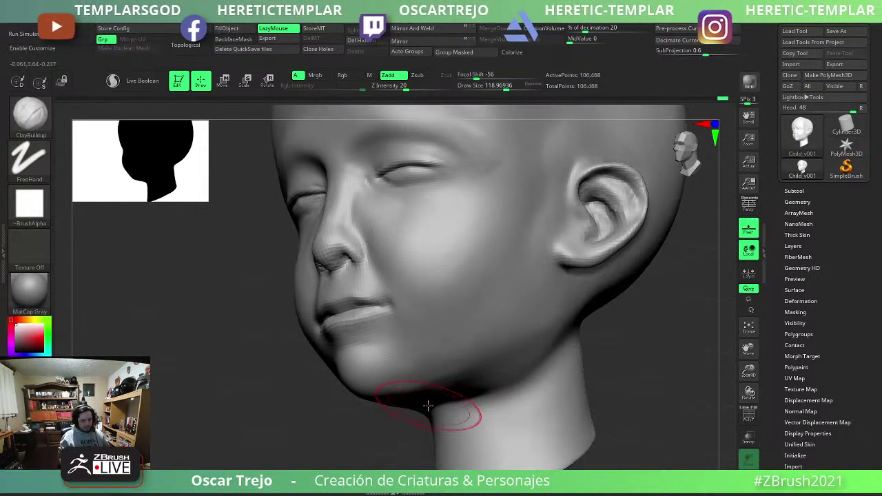
left_click_drag(485, 382, 582, 368)
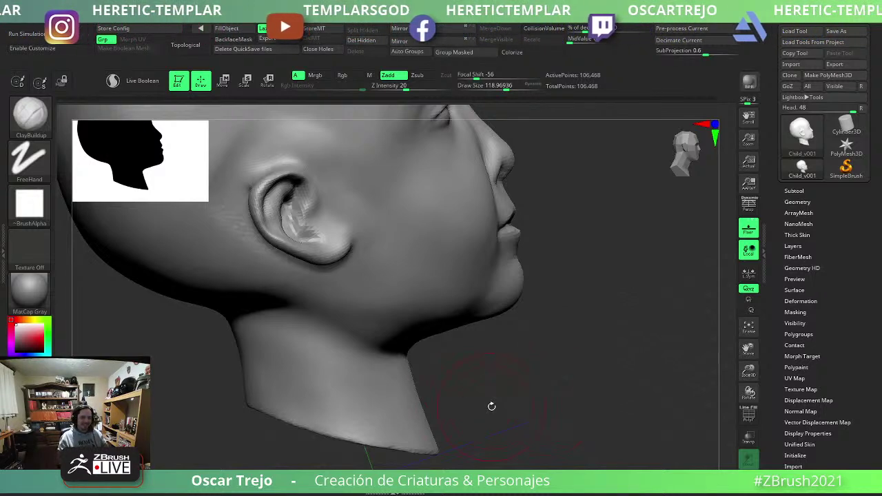
mouse_move(492, 405)
left_mouse_down()
mouse_move(539, 401)
mouse_move(526, 404)
mouse_move(534, 418)
mouse_move(562, 403)
mouse_move(596, 405)
mouse_move(482, 351)
left_mouse_up()
Reshape the nostril with a smaller Move brush, smooth it, then pick DamStandard.
key("b")
key("m")
key("v")
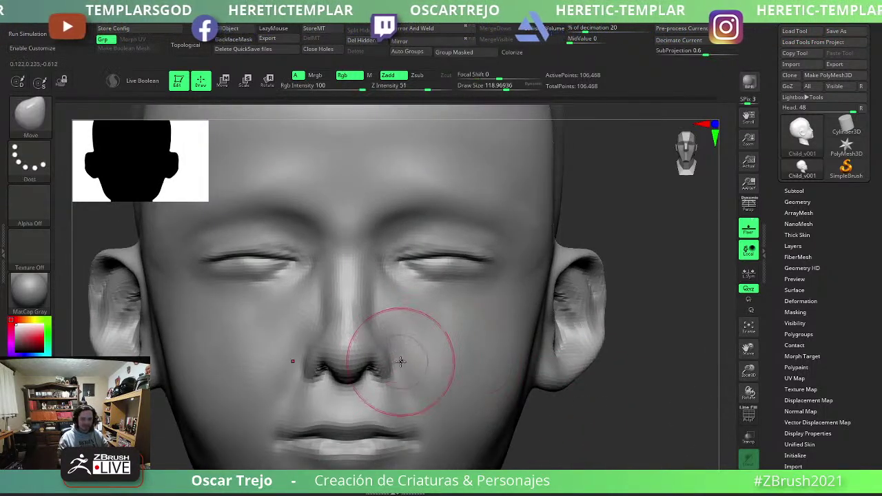
key("[")
key("[")
key("[")
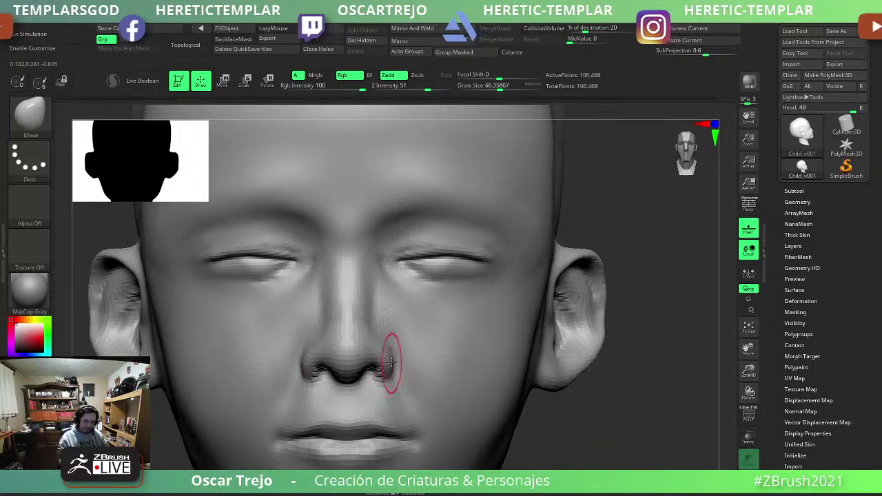
key("shift")
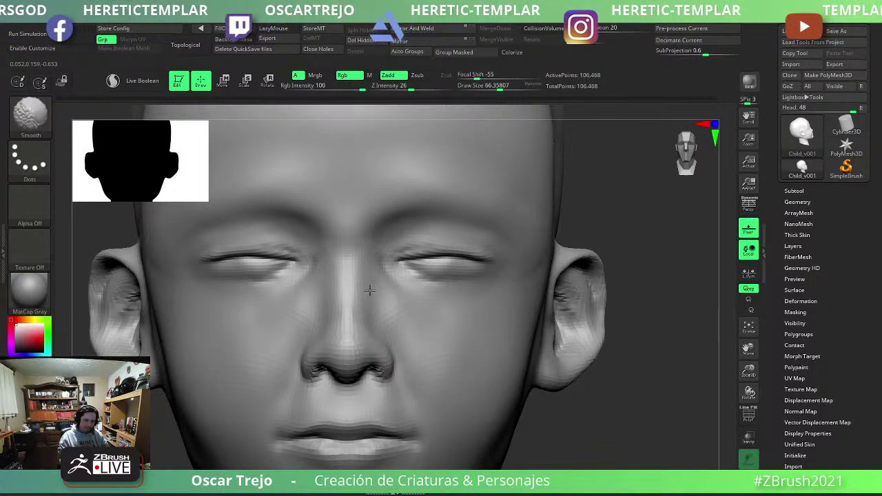
key("b")
key("d")
key("s")
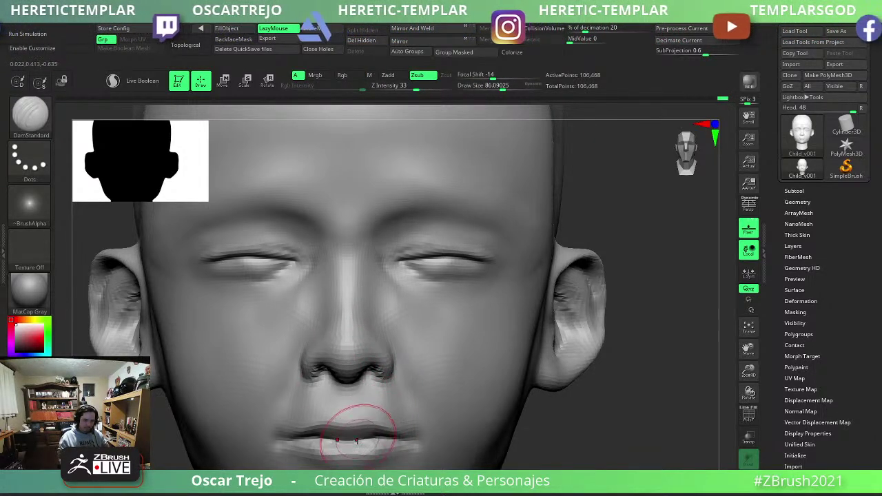
Push the lips into shape with an enlarged Move brush.
key("b")
key("m")
key("v")
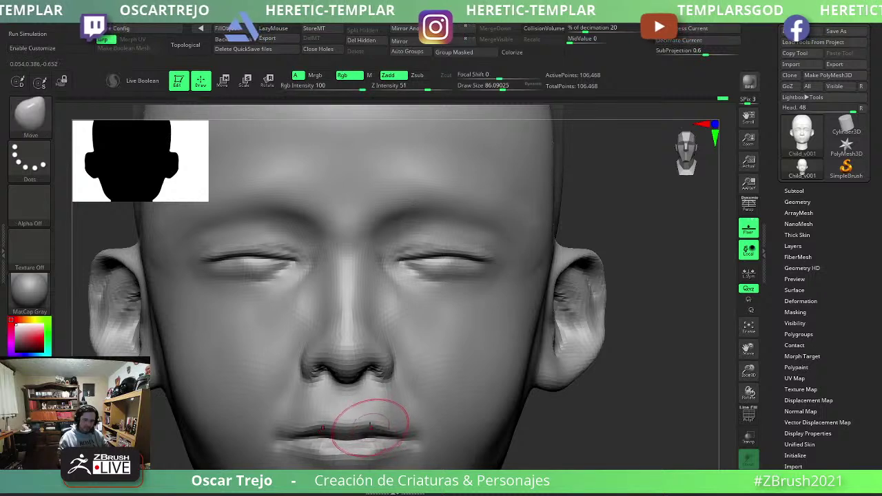
key("bracketright")
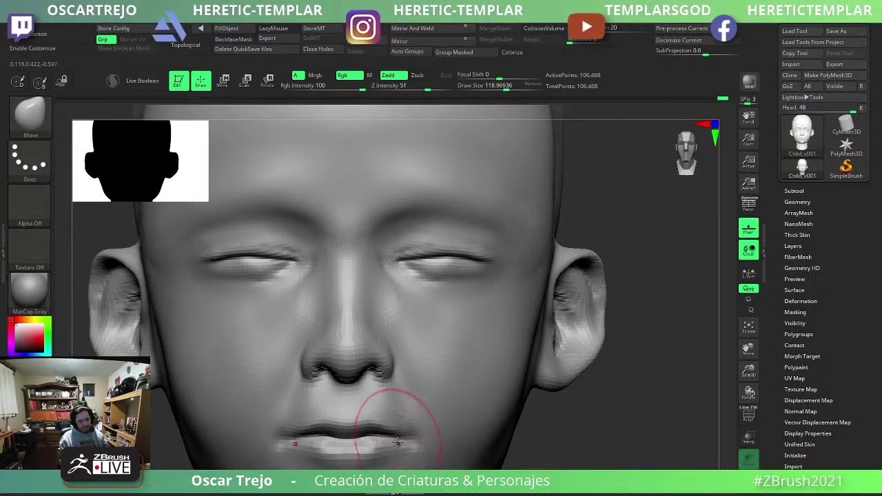
key("bracketright")
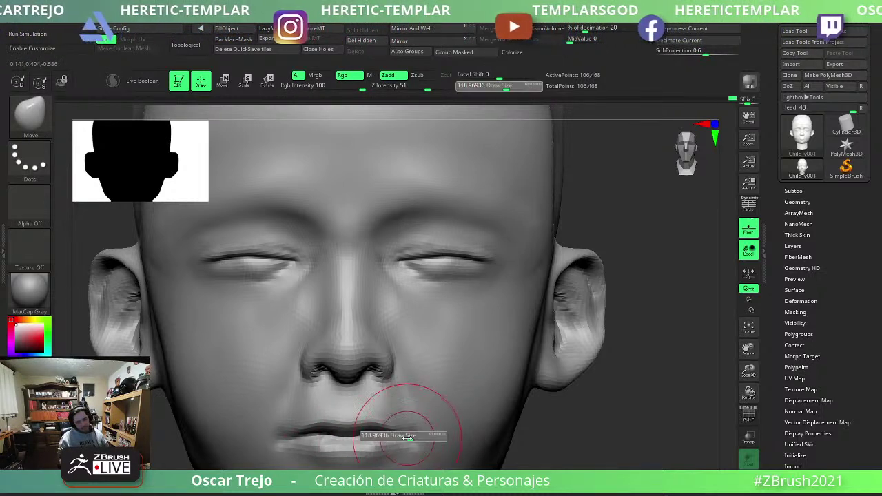
mouse_move(394, 447)
right_mouse_down("alt")
mouse_move(442, 425)
mouse_move(446, 410)
right_mouse_up("alt")
Add ClayBuildup volume on the cheek beside the mouth corner and smooth it.
key("b")
key("c")
key("b")
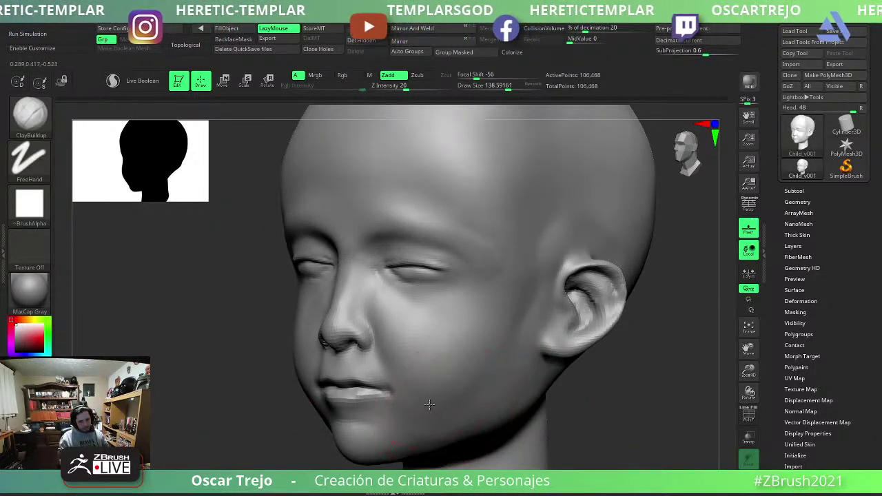
key("bracketleft")
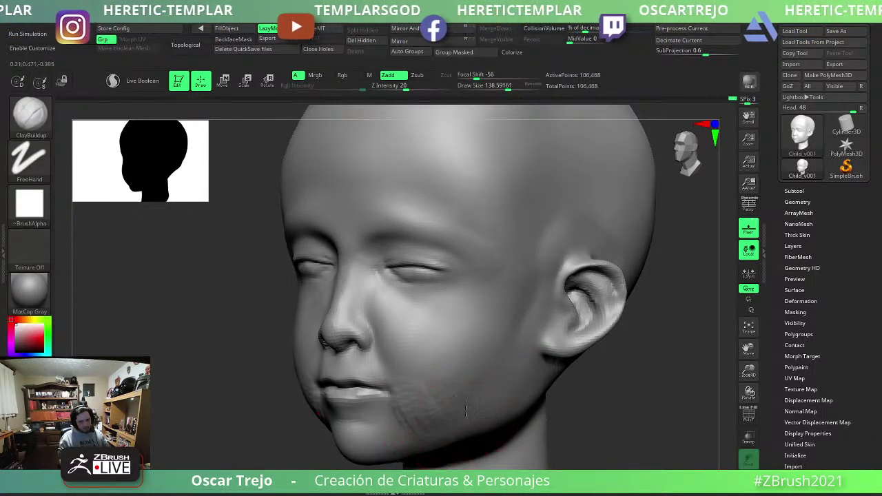
key("shift")
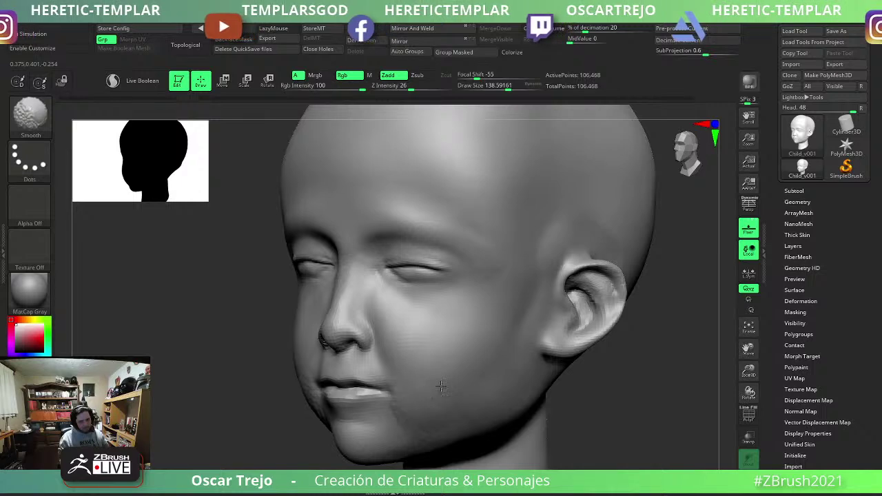
right_click_drag(440, 386, 462, 404, "shift")
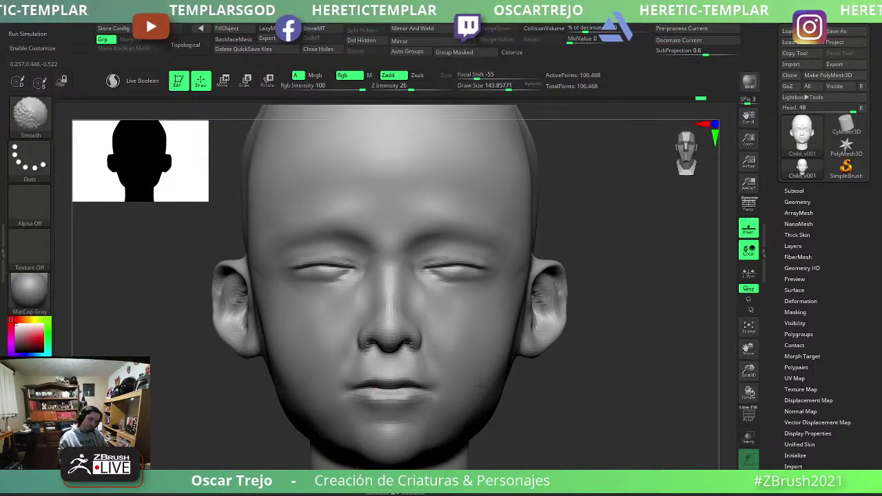
Zoom in, orbit to three-quarter view, and carve an upper-eyelid crease with DamStandard.
right_click_drag(597, 321, 531, 255, "ctrl")
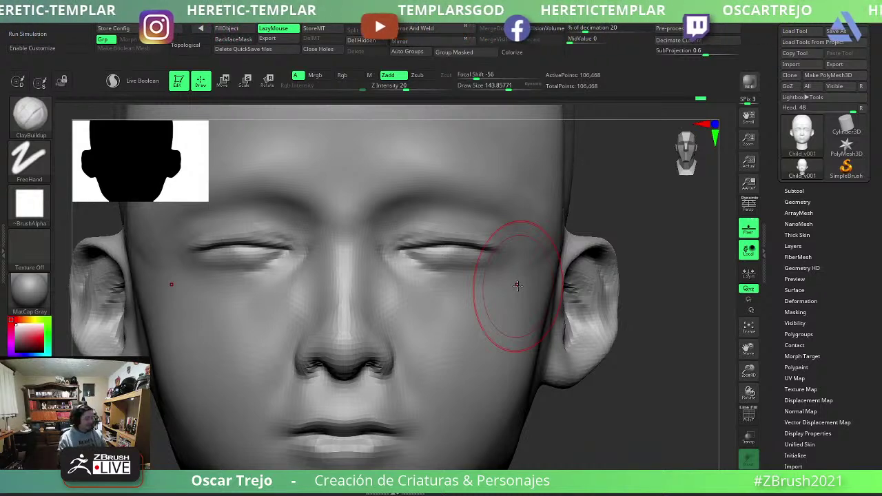
right_click_drag(622, 400, 456, 328)
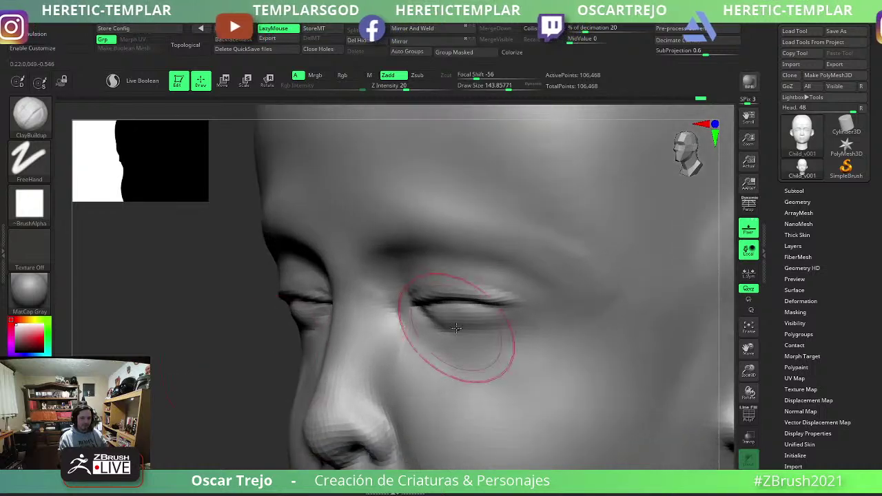
key("b")
key("d")
key("s")
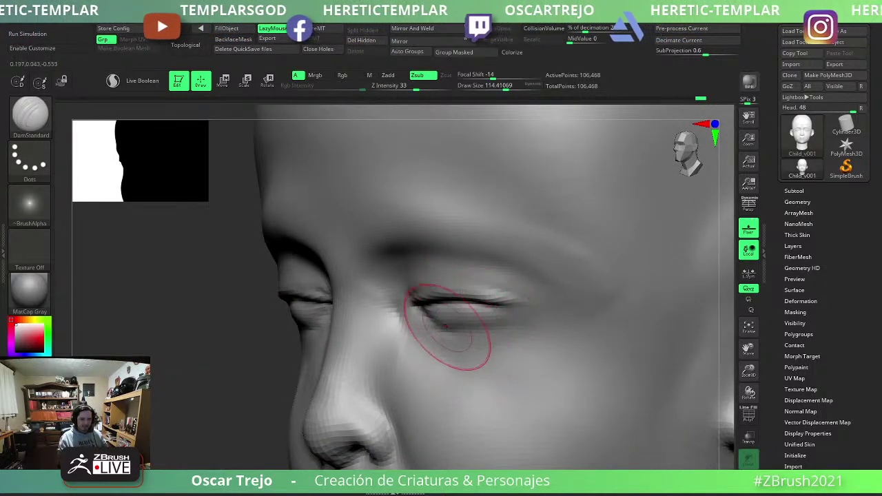
left_click_drag(413, 300, 488, 336)
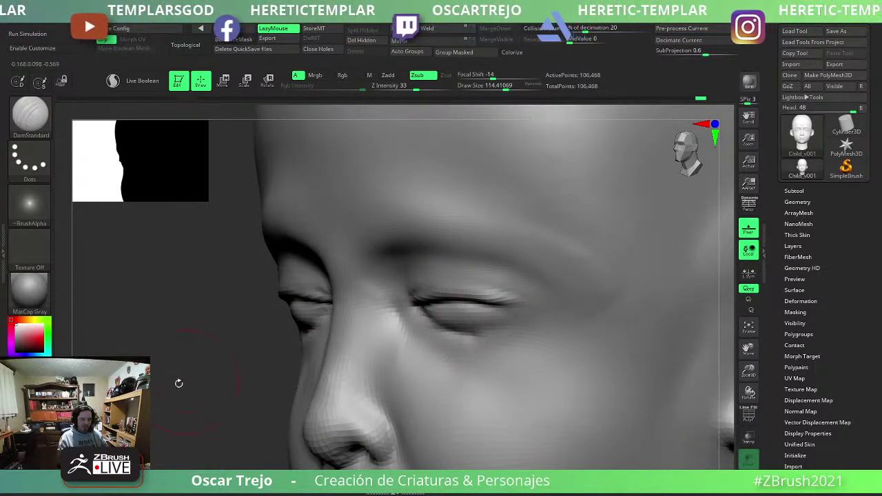
left_click_drag(179, 383, 211, 374, "shift")
Deepen and smooth the eyelid creases with DamStandard using a smaller brush.
key("b")
key("c")
key("b")
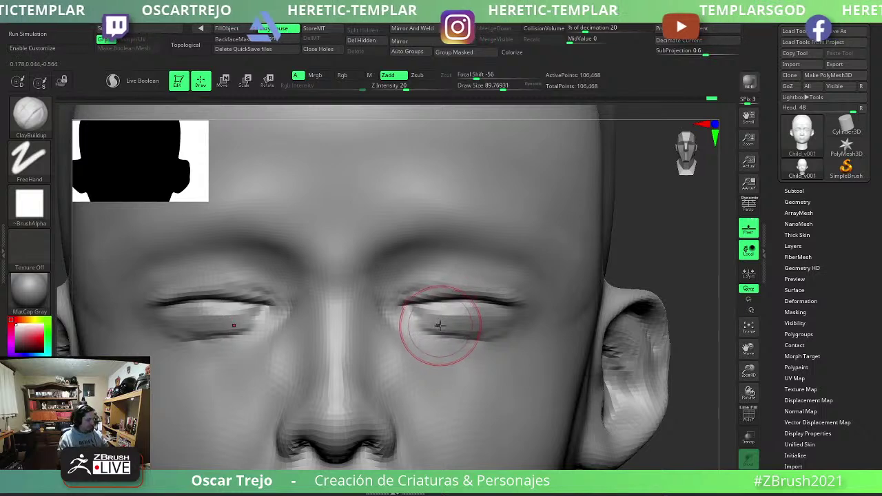
key("b")
key("d")
key("s")
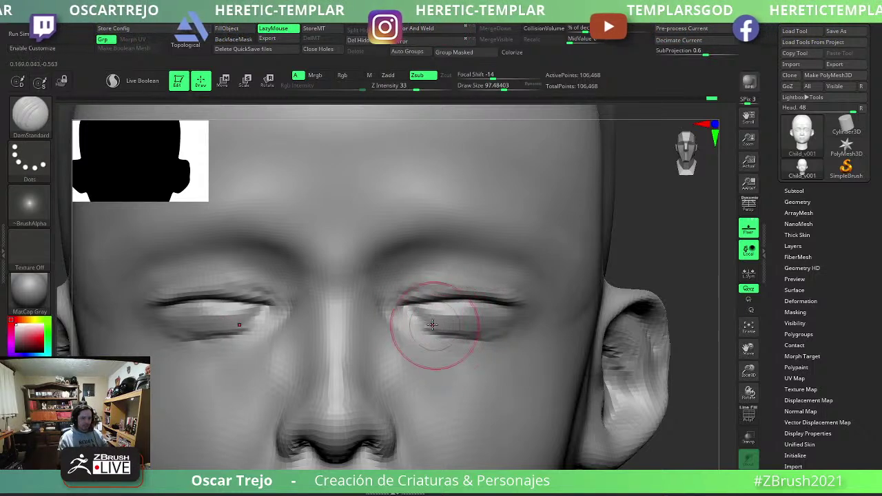
key("shift")
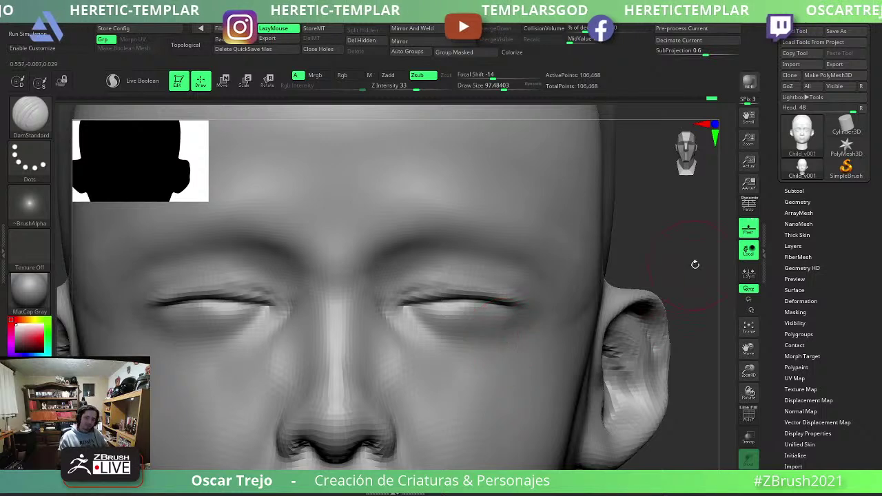
mouse_move(693, 264)
left_mouse_down("alt")
mouse_move(617, 312)
mouse_move(437, 315)
mouse_move(429, 276)
left_mouse_up("alt")
key("s")
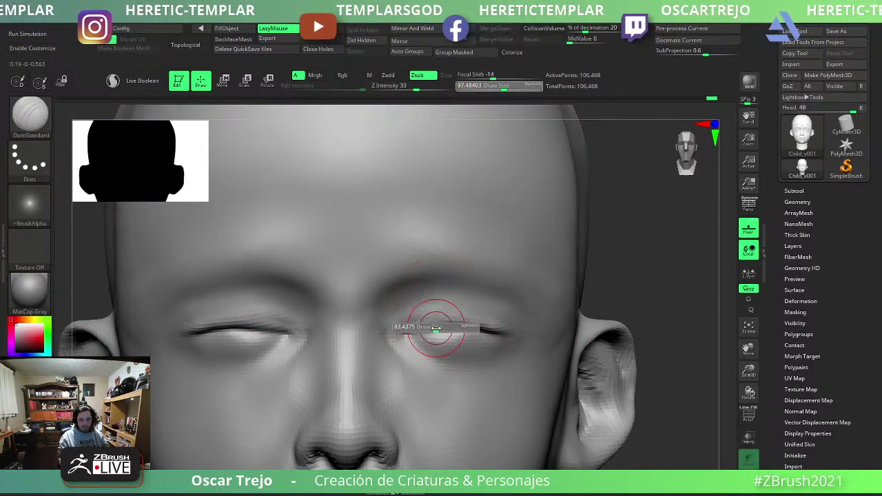
left_click_drag(433, 322, 408, 321)
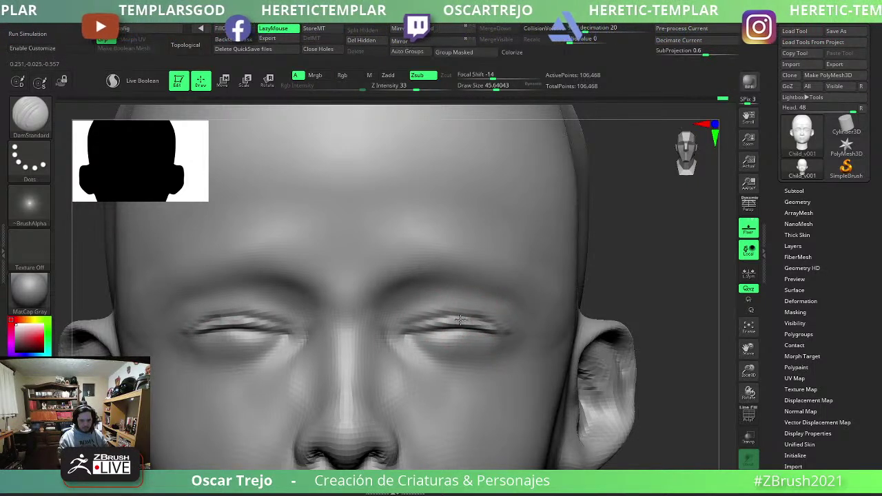
key("shift")
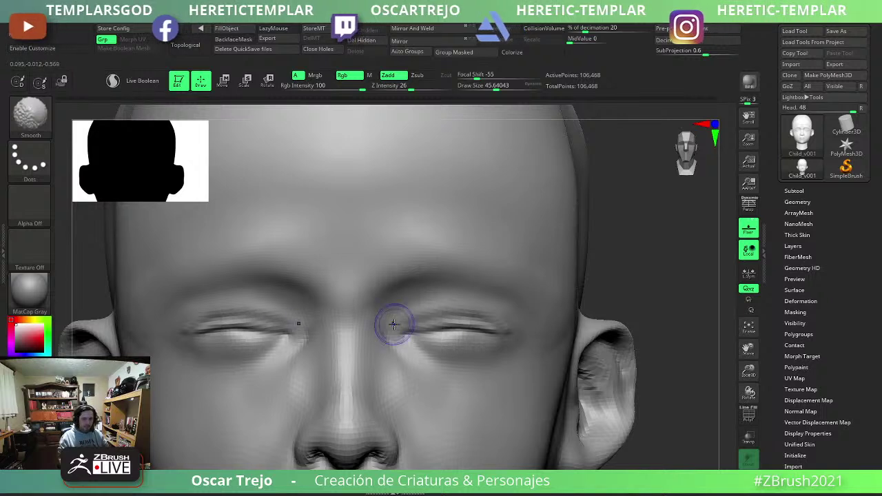
Build squeezed ClayBuildup folds beneath both eyes with an enlarged brush.
key("s")
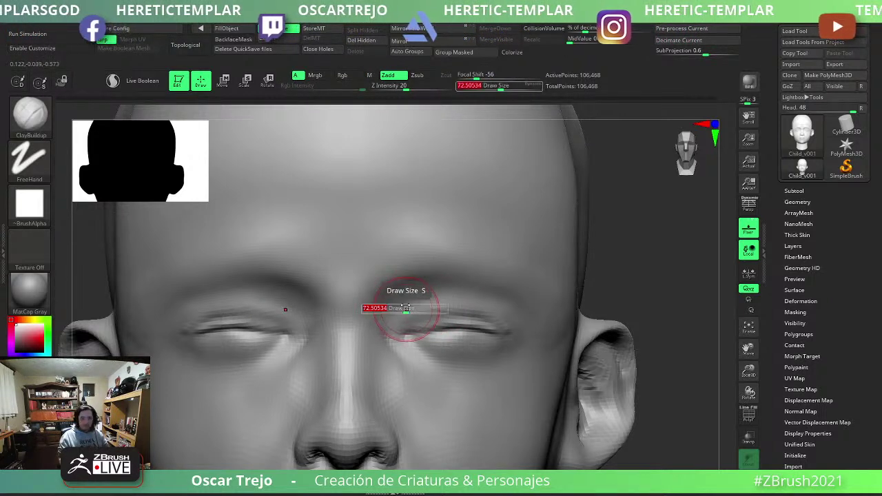
mouse_move(406, 308)
left_mouse_down()
mouse_move(388, 311)
mouse_move(413, 311)
left_mouse_up()
key("s")
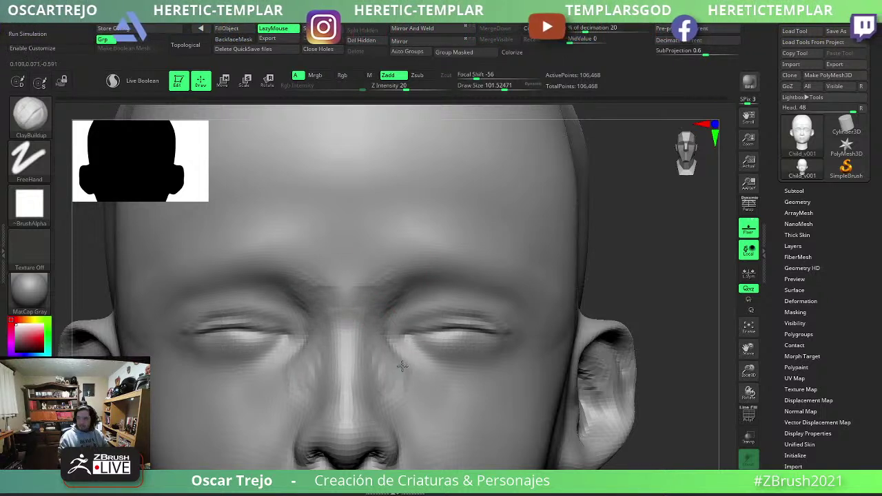
key("ctrl")
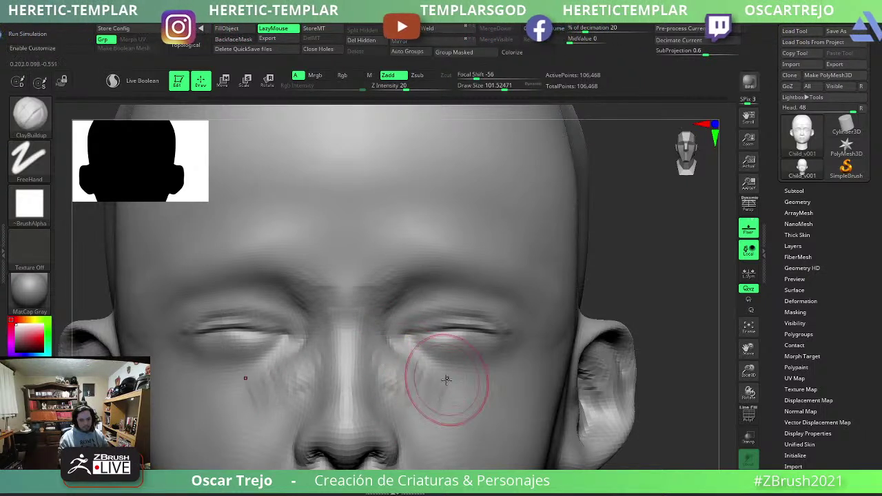
key("]")
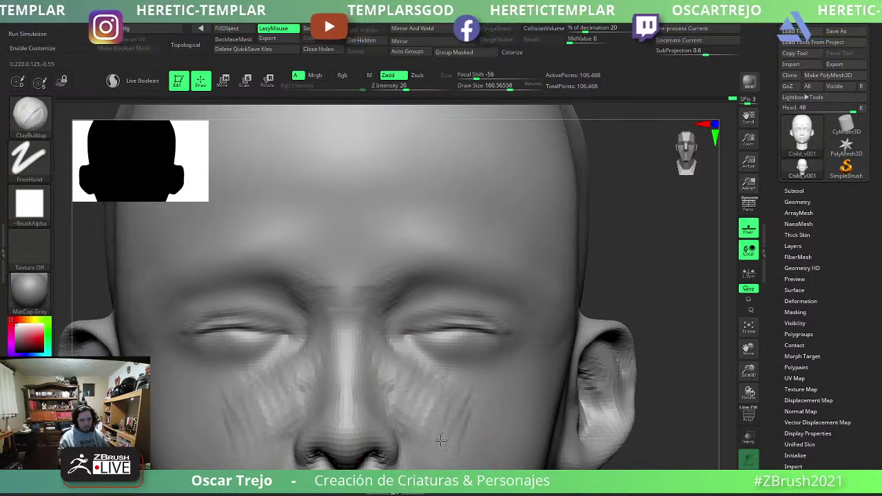
scroll(500, 452, "down", 3)
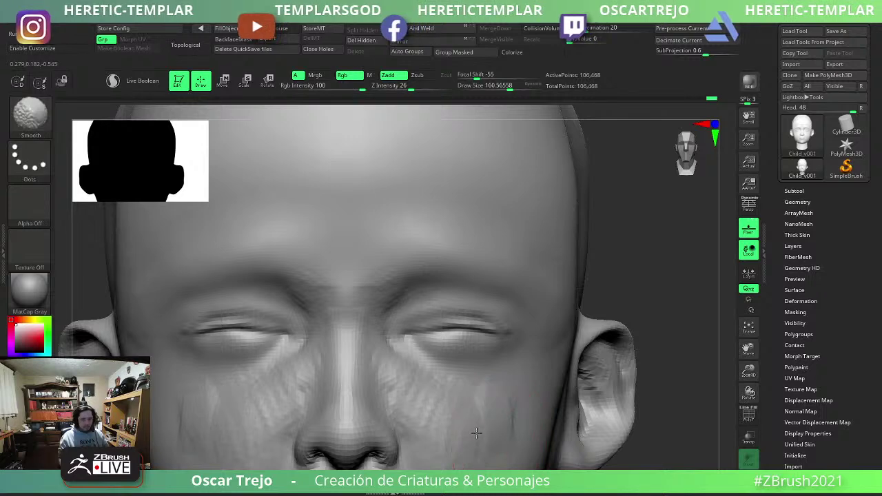
scroll(633, 344, "down", 3)
scroll(627, 299, "down", 1)
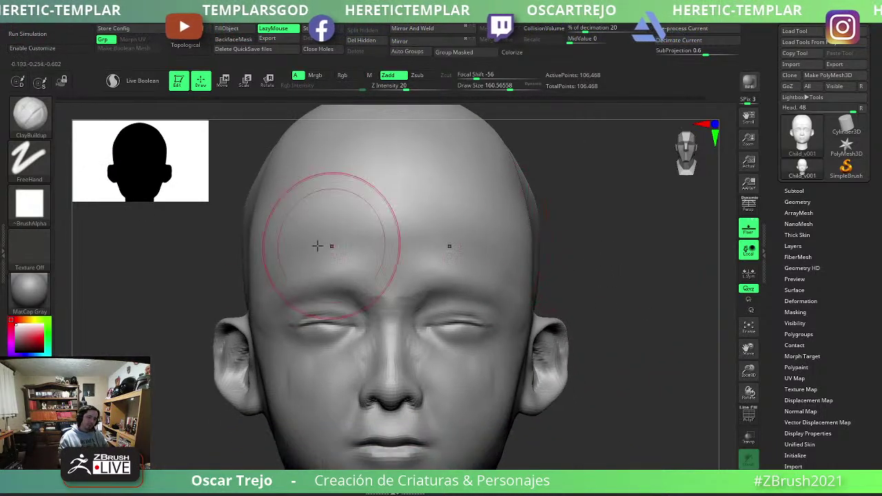
Apply the RS_WinstonClay material and fill the head with a light clay colour.
key("m")
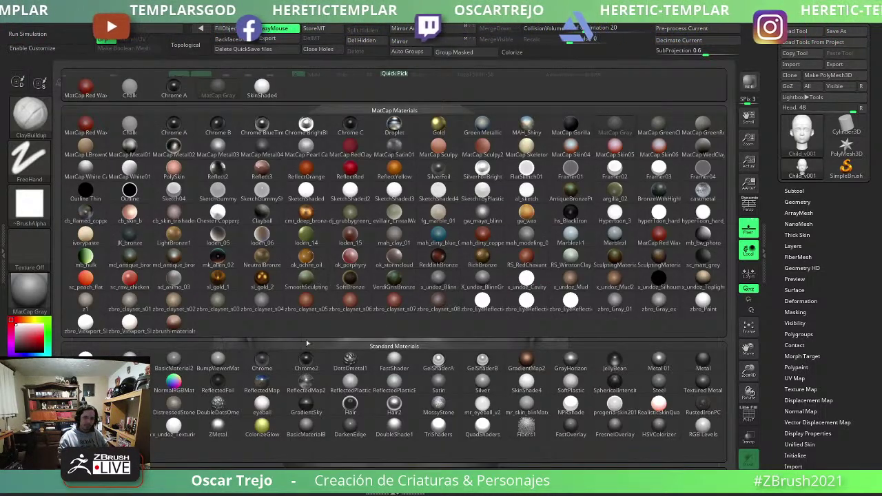
left_click(569, 259)
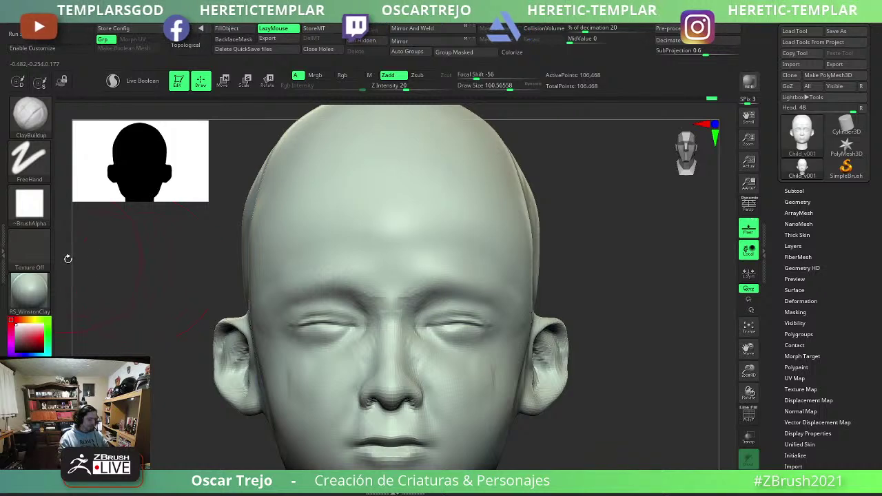
left_click(27, 347)
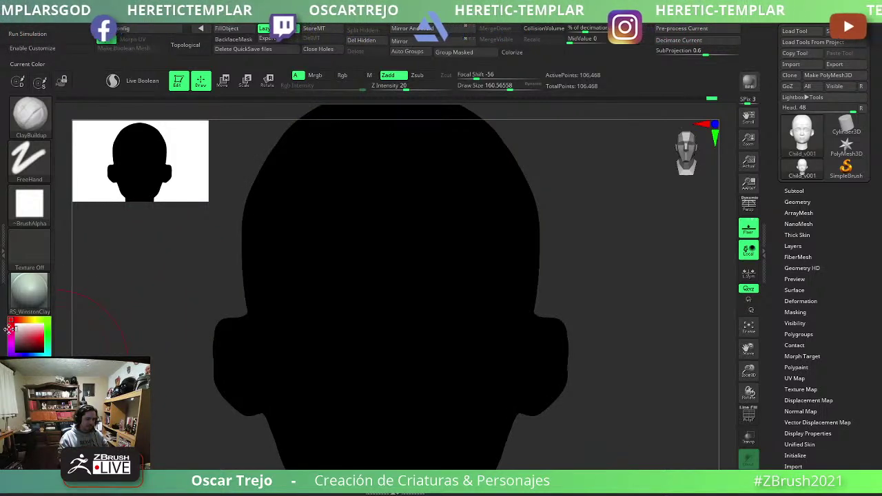
left_click(10, 329)
scroll(472, 338, "up", 3)
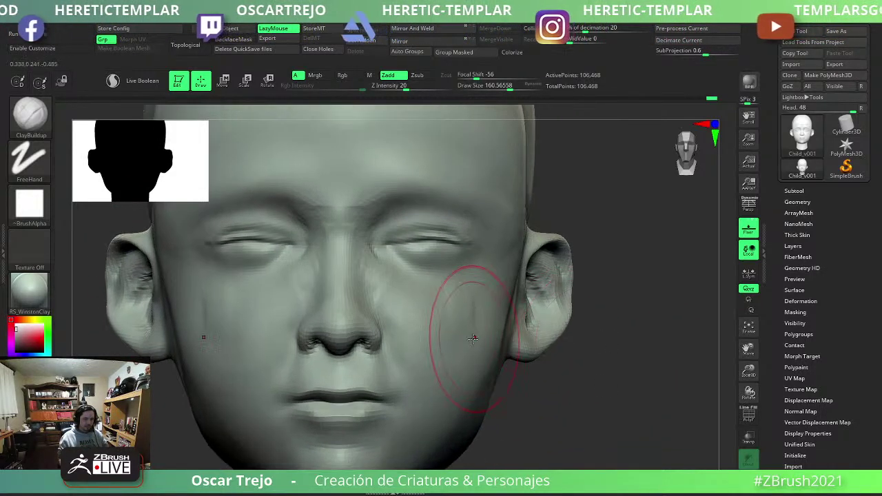
Smooth around the eyes, brow and nose, then zoom out to frame the whole head.
key("shift")
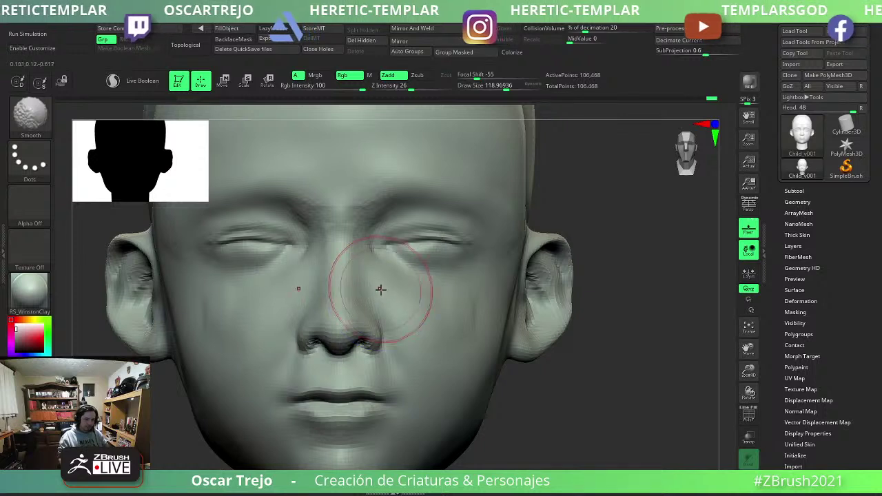
right_click_drag(380, 289, 358, 351, "alt")
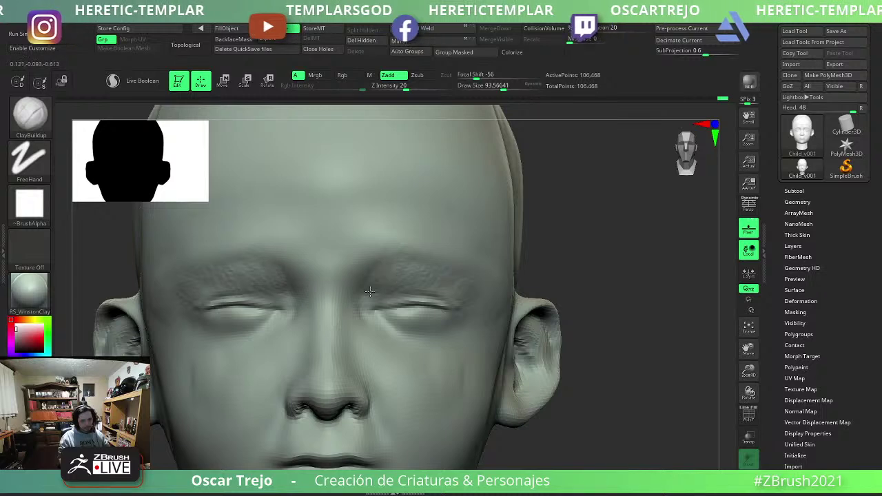
key("shift")
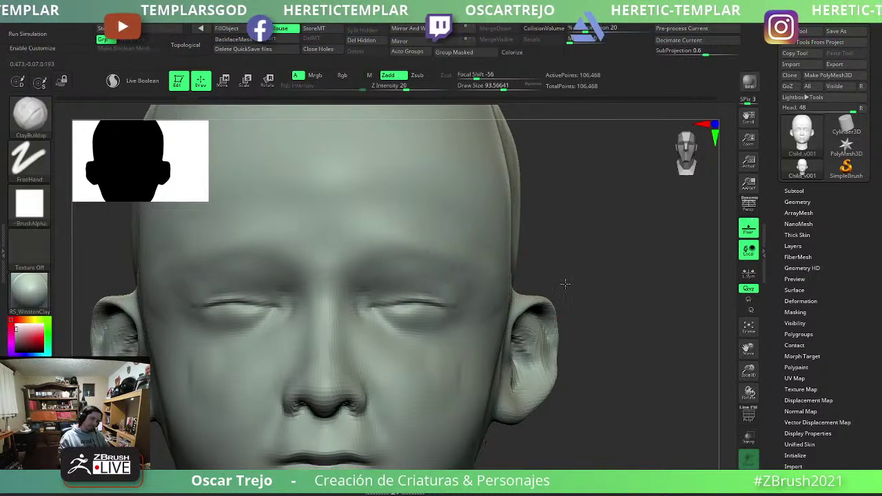
key("f")
left_click_drag(556, 246, 458, 311, "alt")
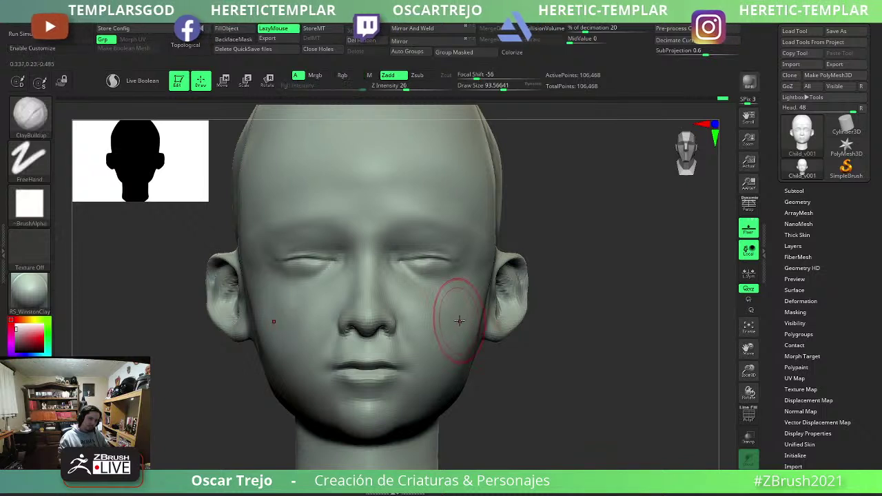
Select the Move brush and turn the head into a three-quarter view toward the ear.
key("b")
key("m")
key("v")
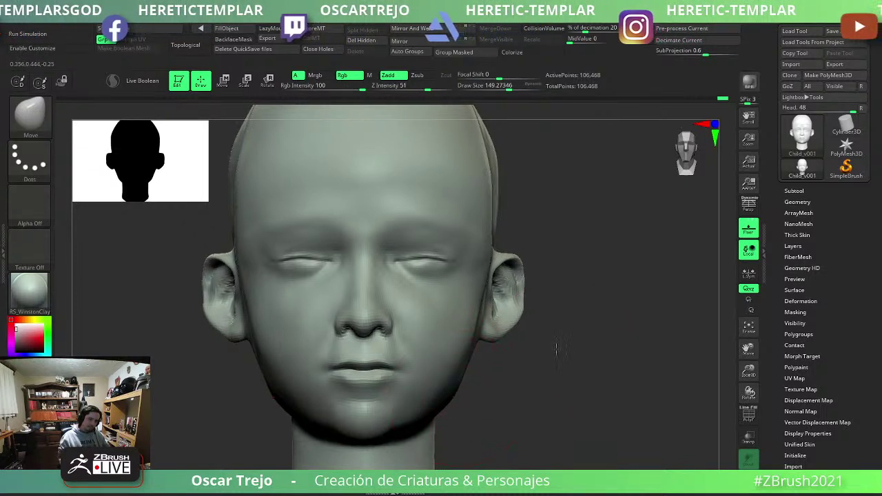
left_click_drag(460, 398, 521, 295)
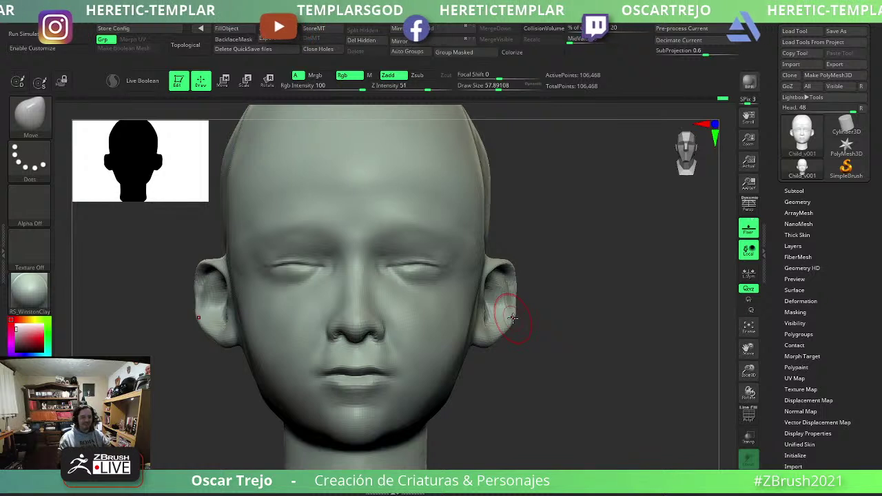
mouse_move(621, 301)
left_mouse_down()
mouse_move(613, 258)
mouse_move(583, 292)
mouse_move(582, 273)
mouse_move(545, 282)
left_mouse_up()
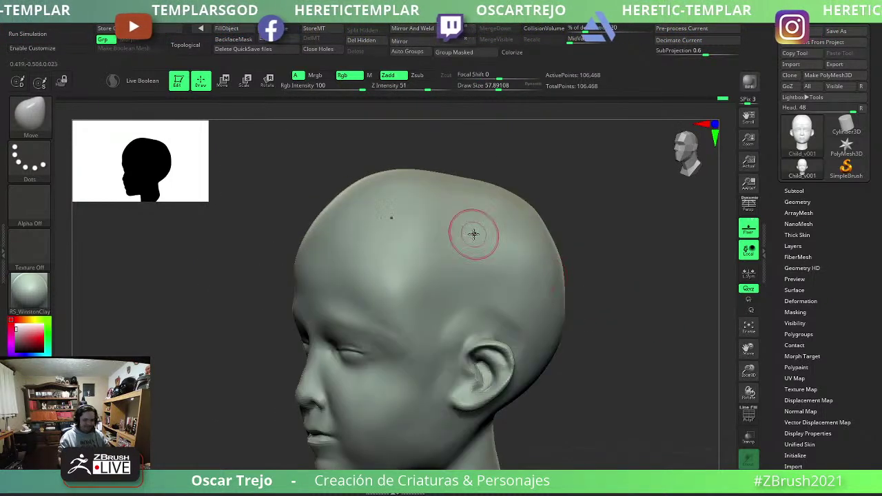
Switch to ClayBuildup with the brush size set to about 190.
key("bracketright")
key("bracketright")
key("bracketright")
key("b")
key("c")
key("b")
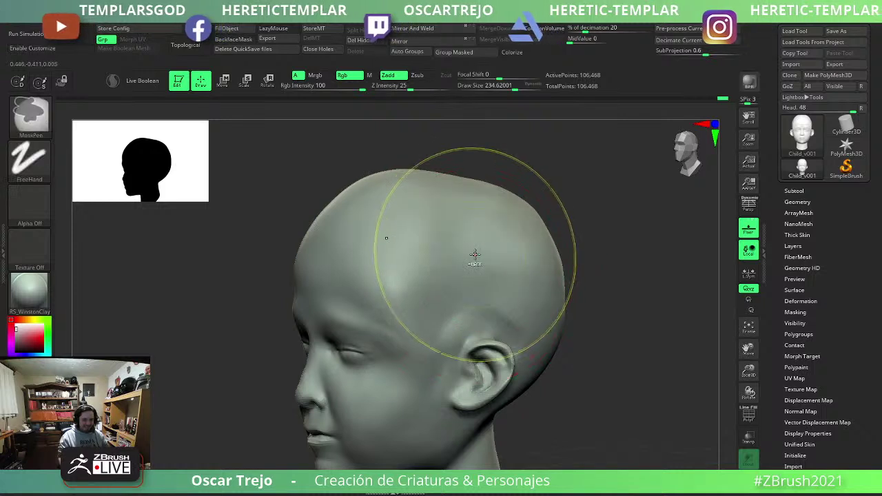
key("s")
left_click_drag(482, 249, 458, 278)
Lay ClayBuildup strokes along the side of the skull and smooth them.
mouse_move(483, 227)
left_mouse_down()
mouse_move(468, 289)
mouse_move(485, 296)
left_mouse_up()
left_click_drag(520, 237, 534, 276)
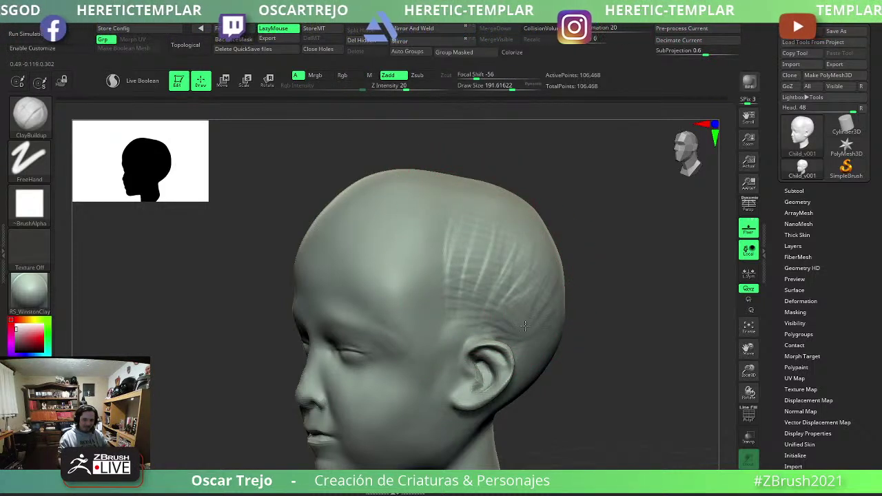
key("shift")
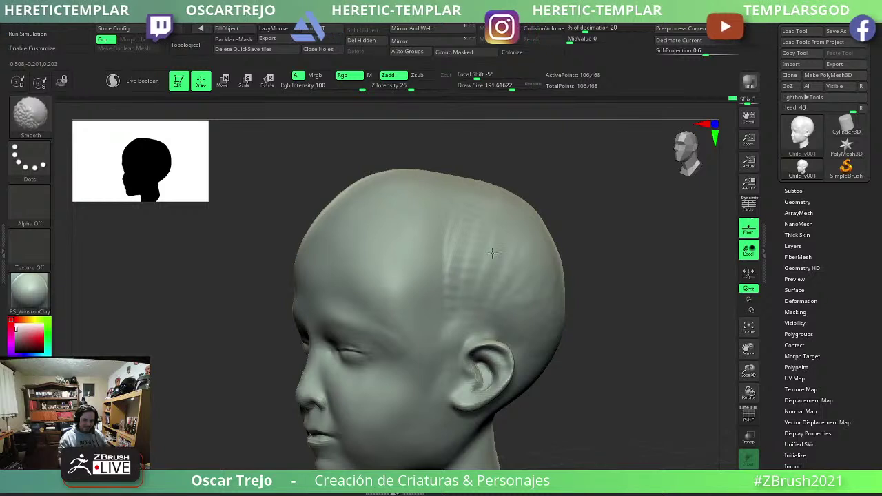
left_click_drag(468, 254, 482, 255, "shift")
Undo a stroke, smooth away skull strokes, and check the shape from the front.
key("b")
key("t")
key("d")
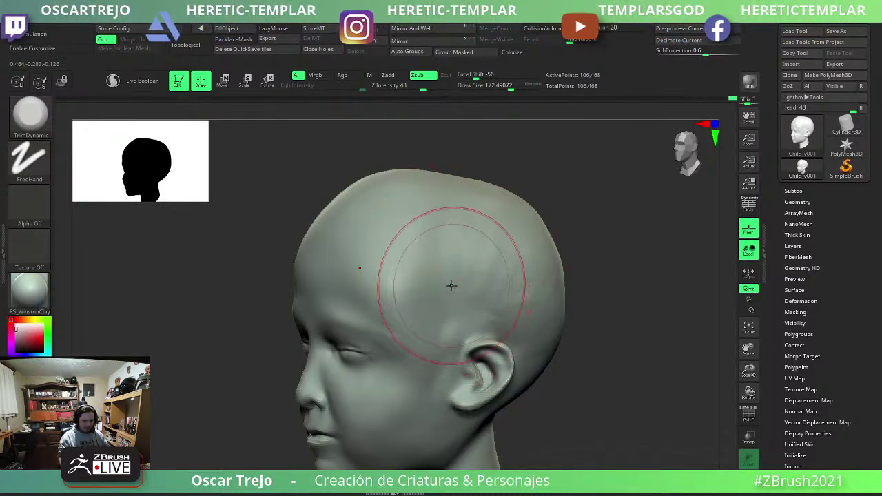
key("b")
key("c")
key("b")
key("ctrl+z")
left_click_drag(451, 285, 448, 278, "shift")
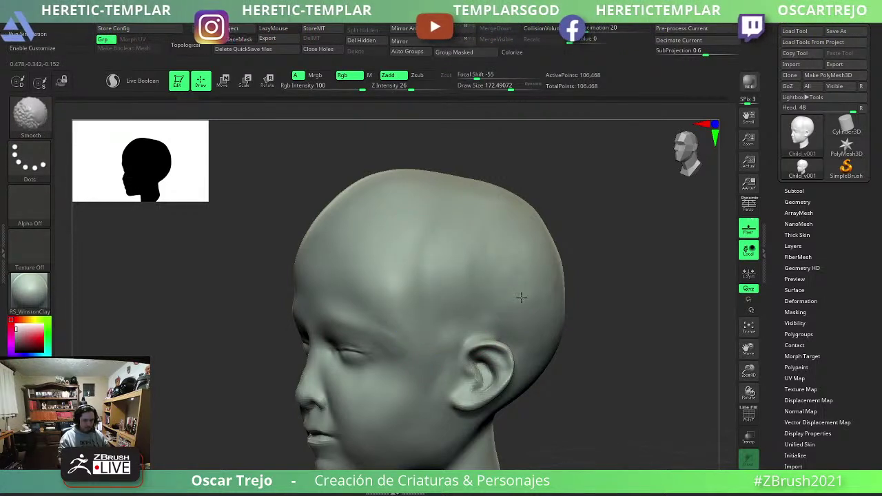
mouse_move(517, 266)
right_mouse_down()
mouse_move(505, 287)
mouse_move(512, 268)
mouse_move(449, 258)
right_mouse_up()
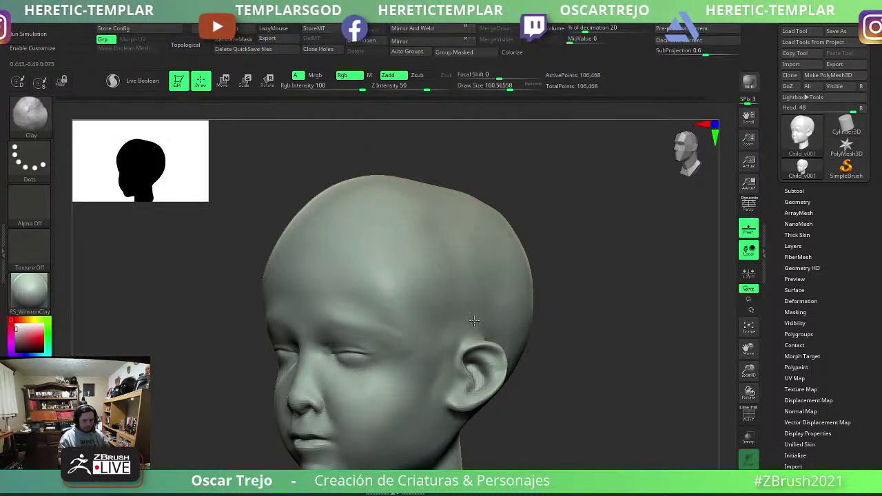
Flatten the skull with TrimDynamic and smooth it, checking from a straight front view.
key("b")
key("t")
key("d")
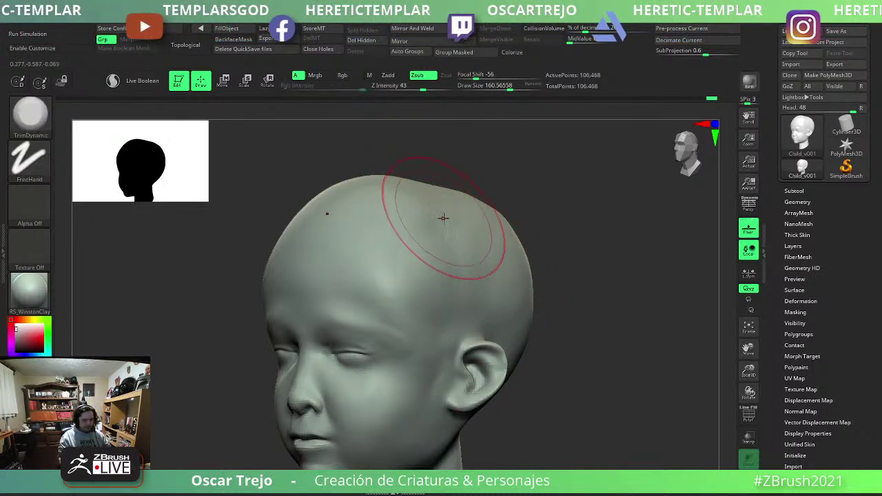
key("shift")
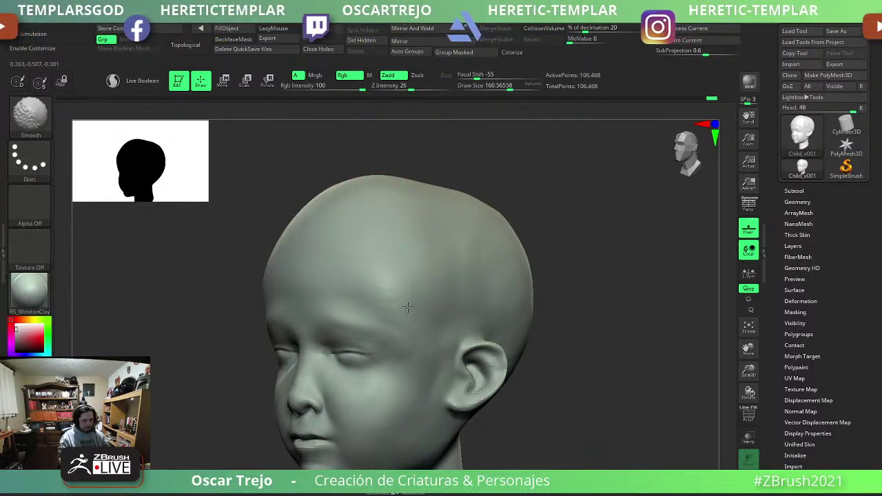
key("shift")
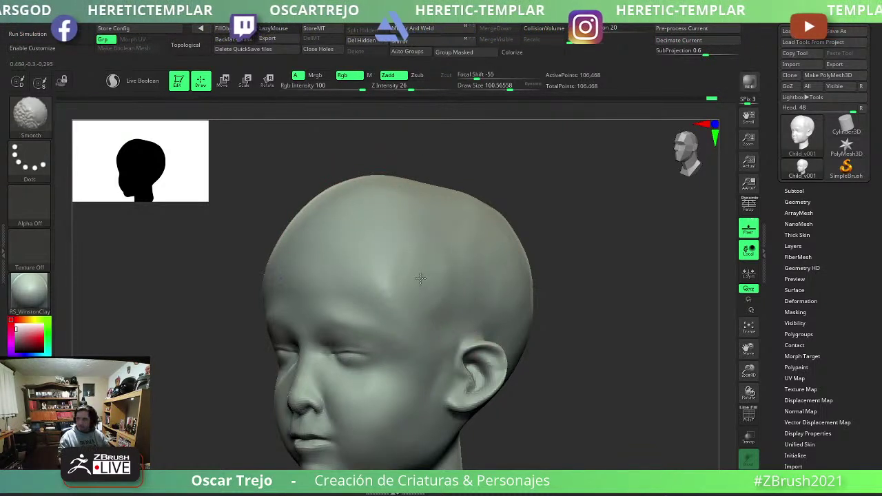
mouse_move(412, 291)
right_mouse_down("shift")
mouse_move(472, 279)
mouse_move(443, 275)
right_mouse_up("shift")
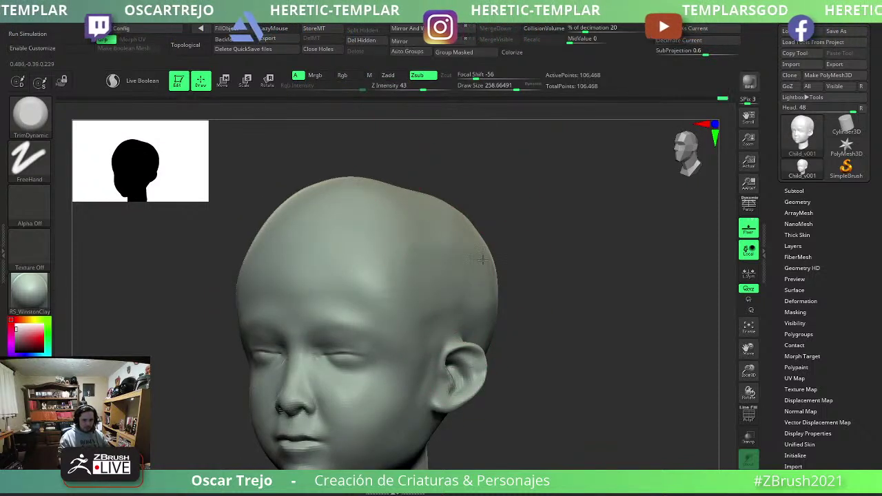
right_click_drag(524, 290, 487, 277, "shift")
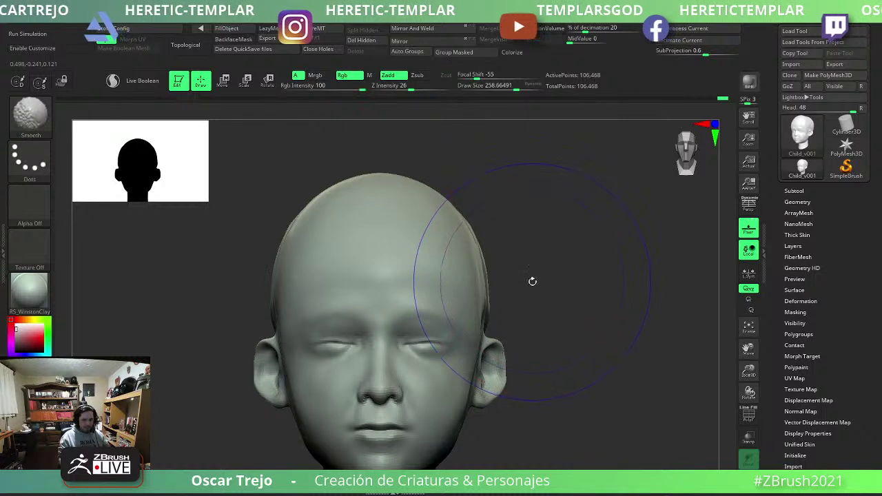
Smooth the skull from three-quarter and profile views with the brush enlarged to about 185.
key("space")
left_click_drag(558, 287, 512, 256)
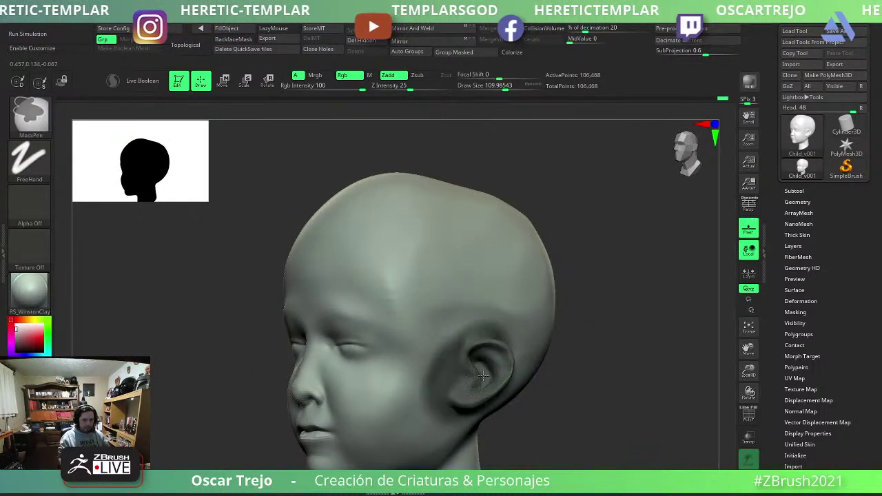
key("shift")
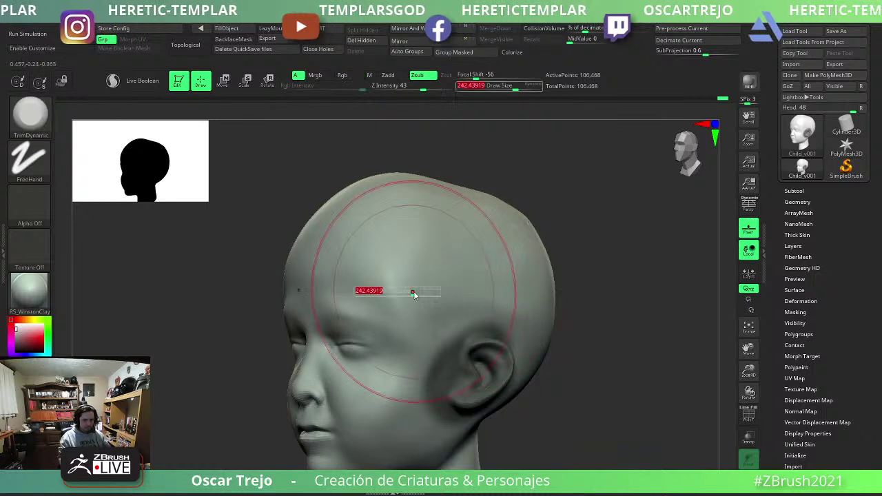
right_click_drag(413, 292, 393, 267)
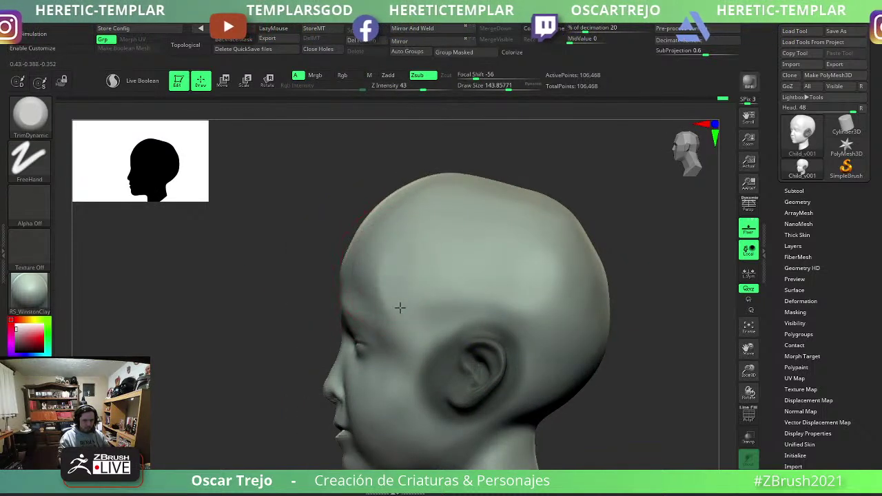
key("bracketright")
key("shift")
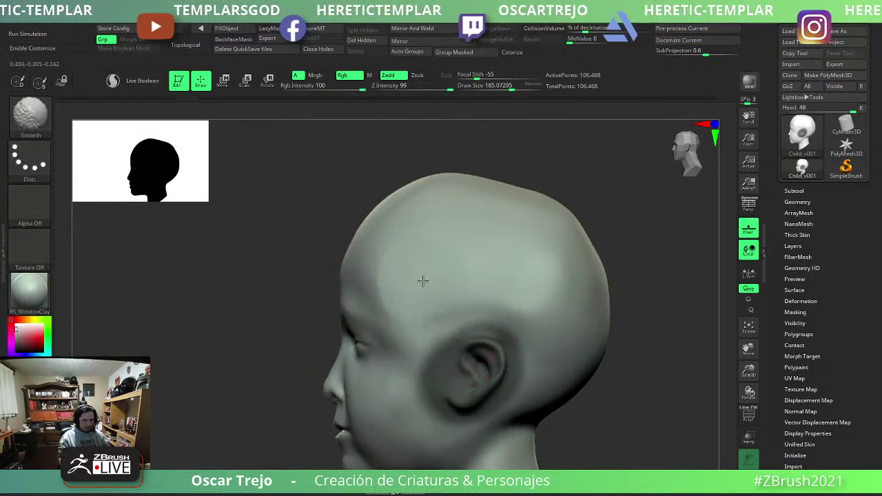
key("shift")
key("b")
key("m")
key("v")
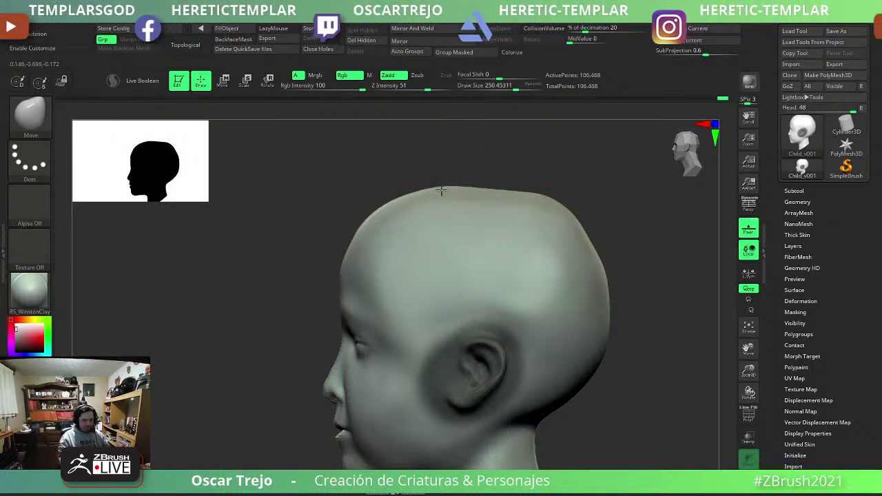
Flatten the top of the skull with TrimDynamic and smooth it toward the forehead.
left_click_drag(355, 199, 429, 197)
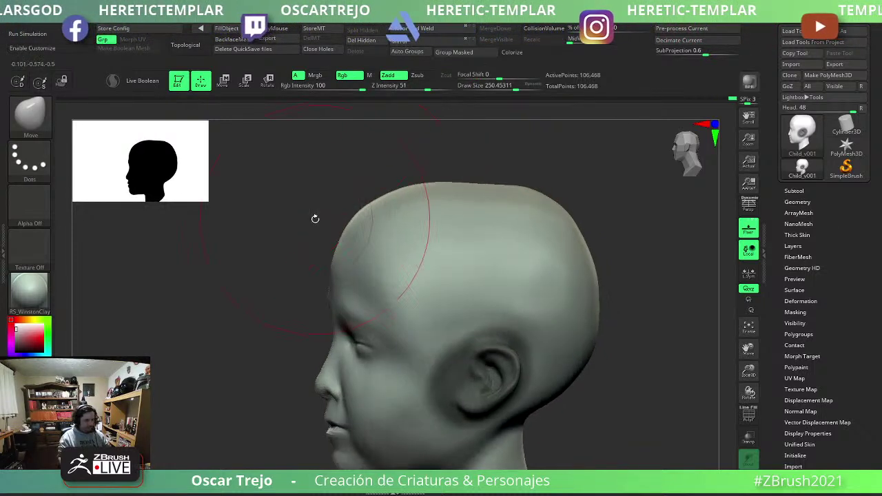
key("b")
key("t")
key("d")
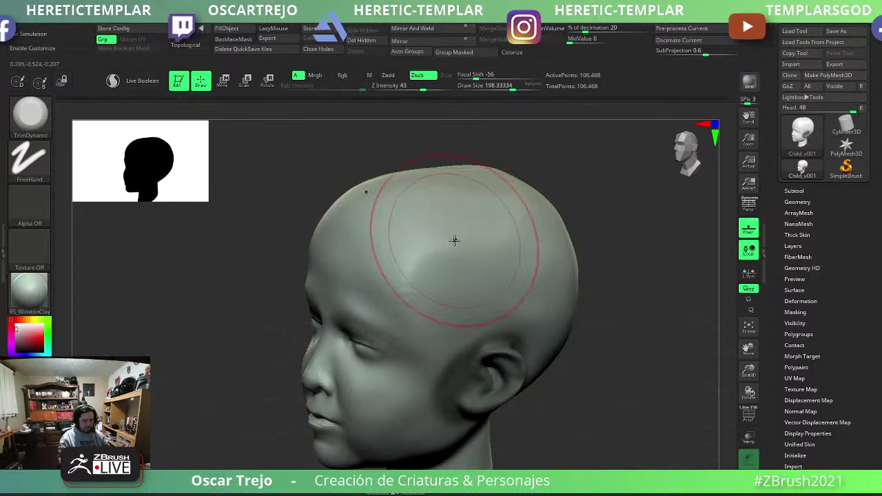
left_click_drag(453, 236, 511, 197)
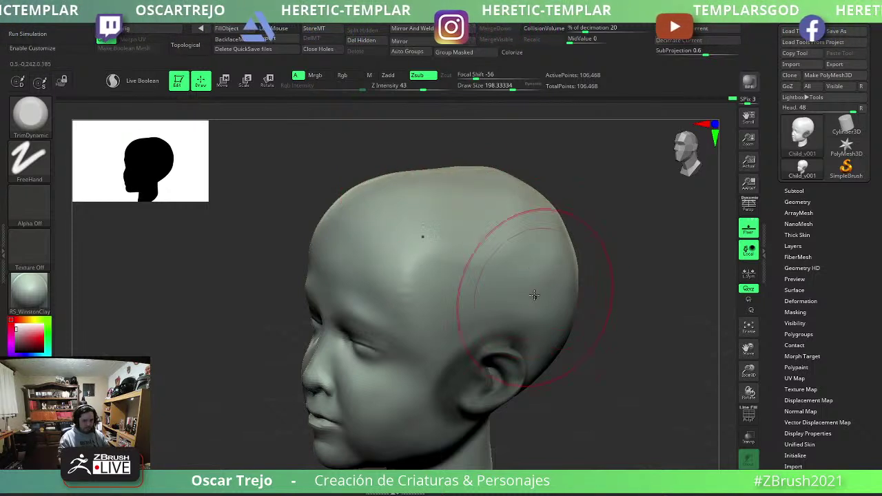
key("shift")
left_click_drag(517, 250, 372, 276, "shift")
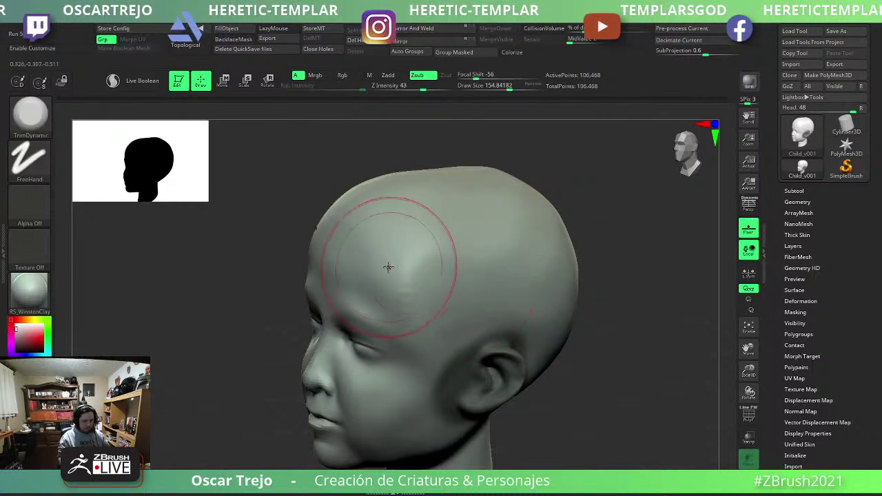
key("bracketleft")
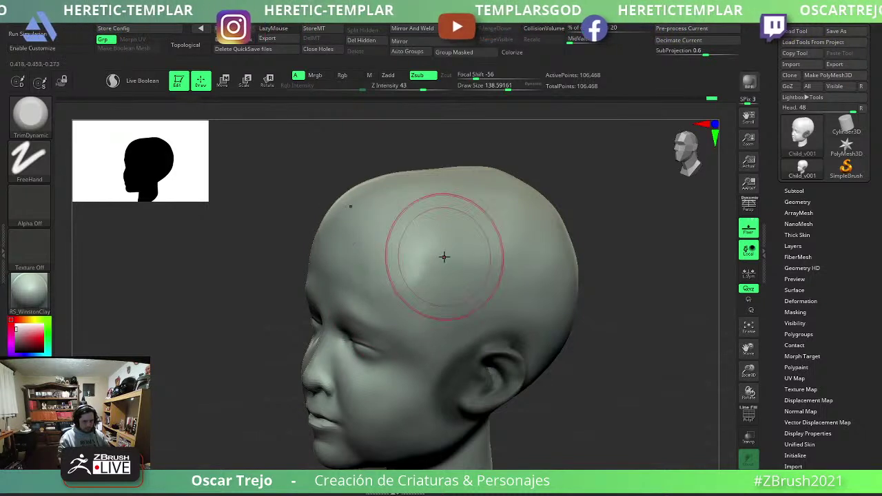
Smooth the temples from front and three-quarter views with a larger brush, then zoom into the face.
key("shift")
left_click_drag(424, 273, 281, 299, "shift")
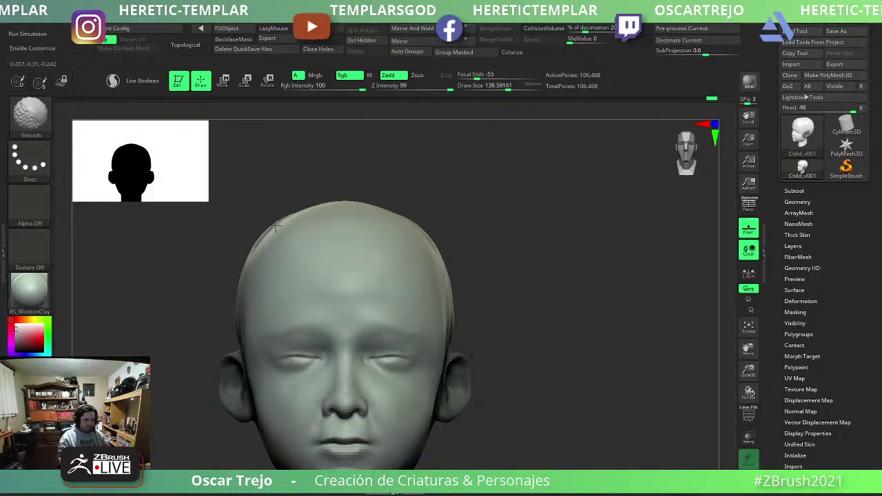
key("bracketright")
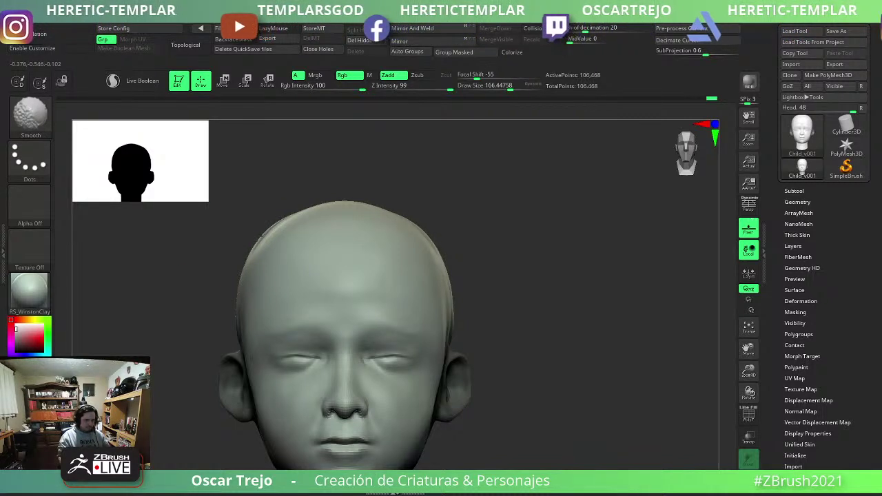
mouse_move(238, 244)
left_mouse_down()
mouse_move(224, 243)
mouse_move(216, 268)
left_mouse_up()
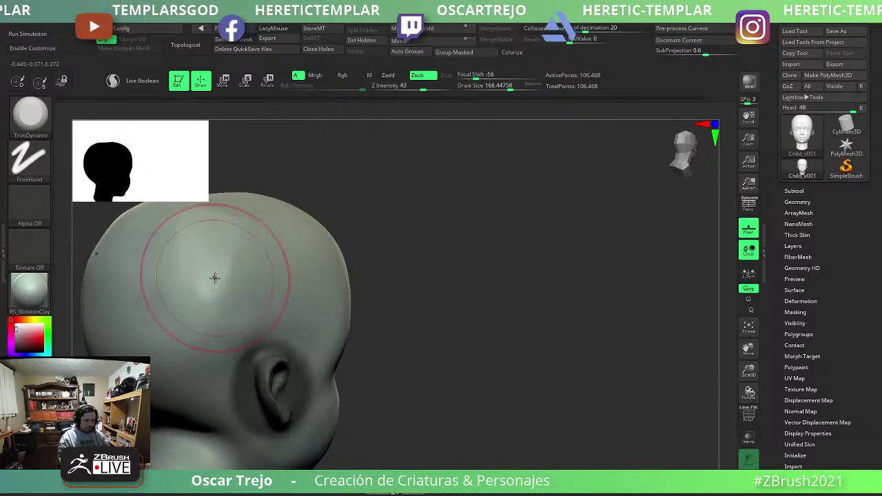
key("shift")
left_click_drag(400, 243, 418, 244, "shift")
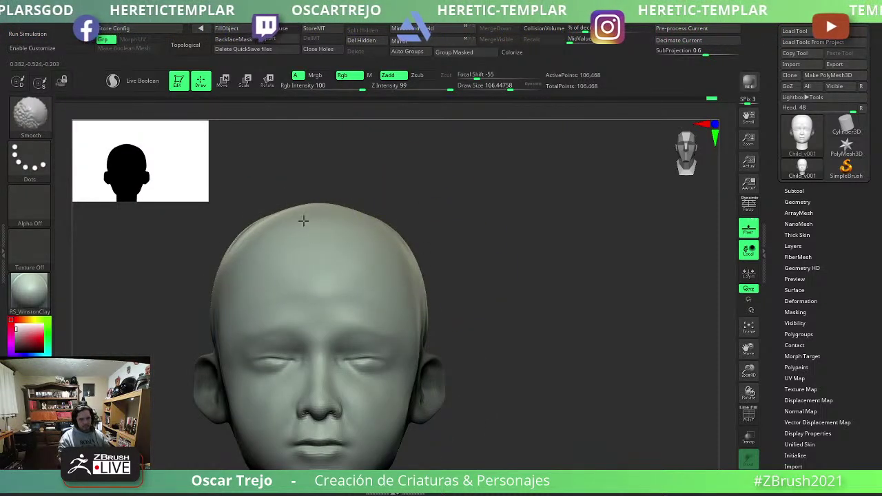
mouse_move(237, 229)
left_mouse_down("alt")
mouse_move(570, 317)
mouse_move(583, 311)
mouse_move(574, 337)
left_mouse_up("alt")
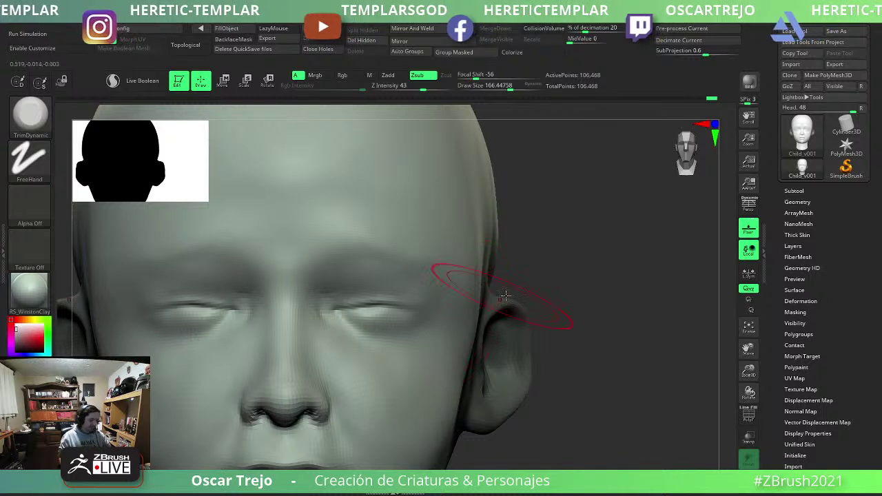
left_click_drag(499, 297, 549, 327)
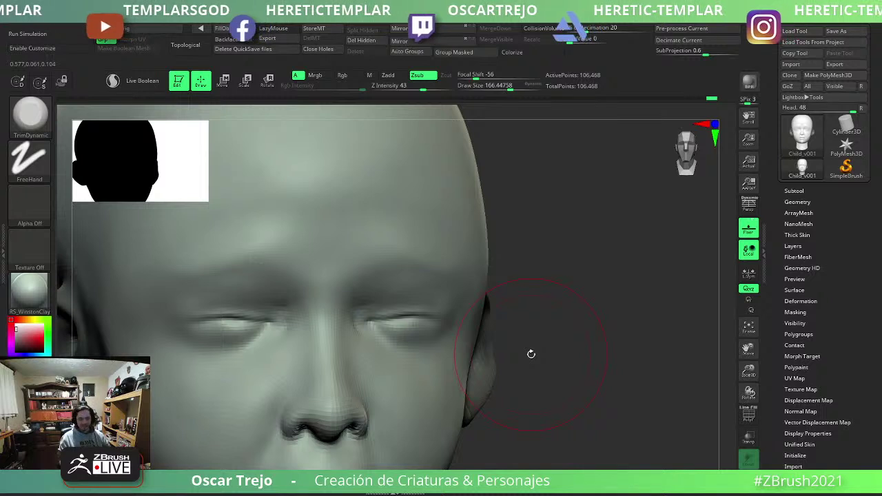
Carve eyelid creases with DamStandard at a brush size of about 66.
key("b")
key("d")
key("s")
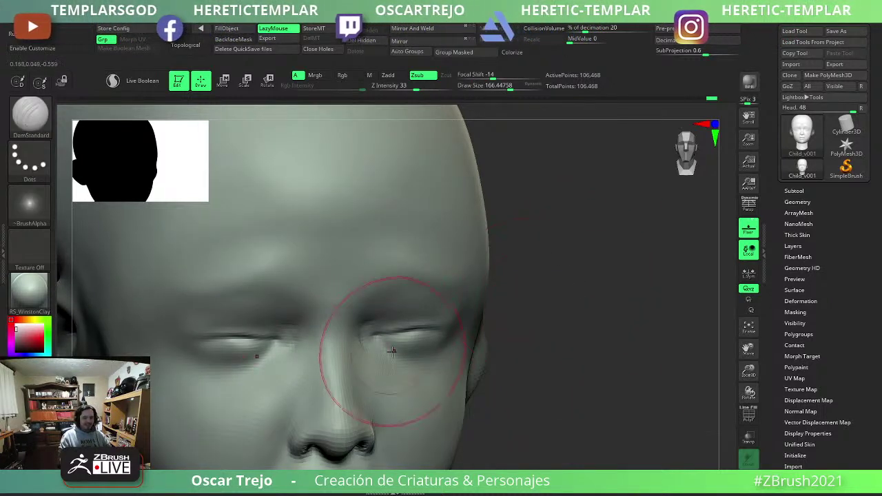
key("s")
left_click_drag(386, 340, 377, 335)
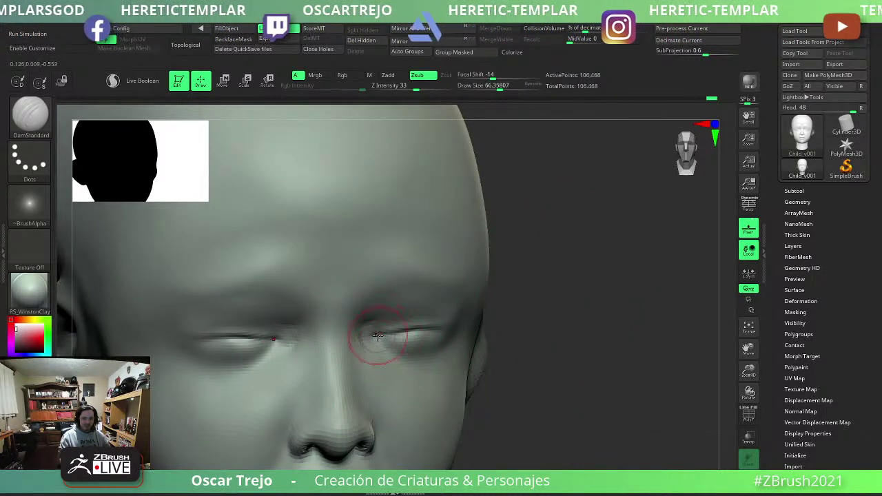
left_click_drag(579, 326, 417, 335)
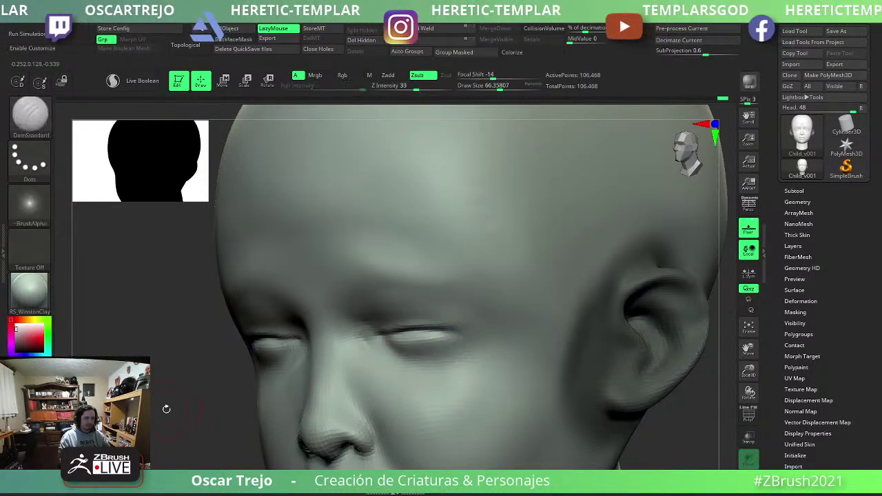
left_click_drag(165, 409, 295, 351, "shift")
left_click_drag(305, 321, 289, 334)
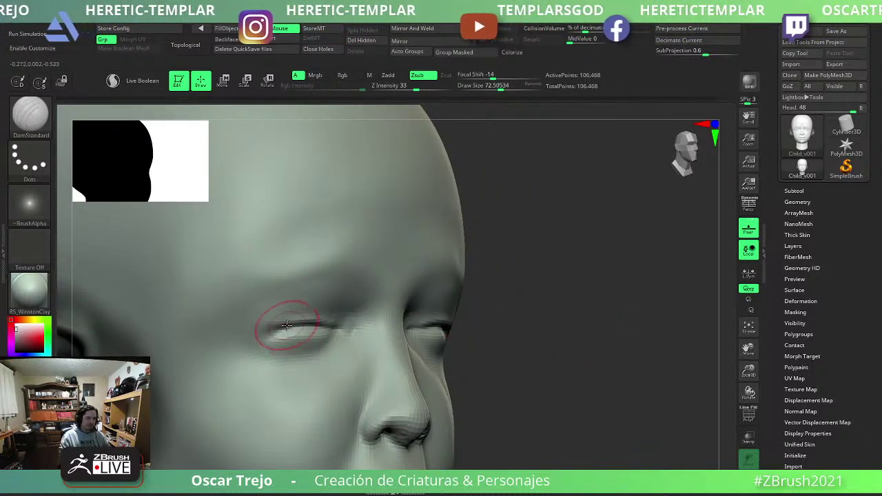
Sharpen the brow creases with brush size about 63 and clear the mask from the head.
key("s")
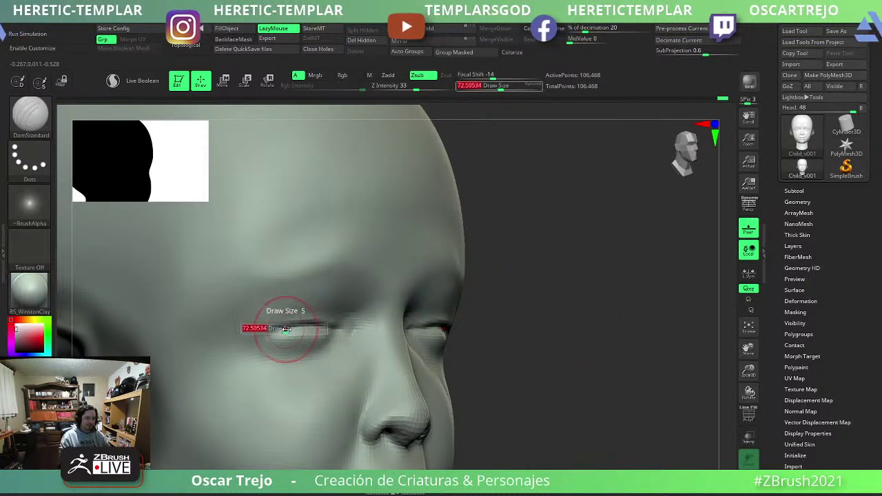
left_click_drag(256, 329, 283, 332)
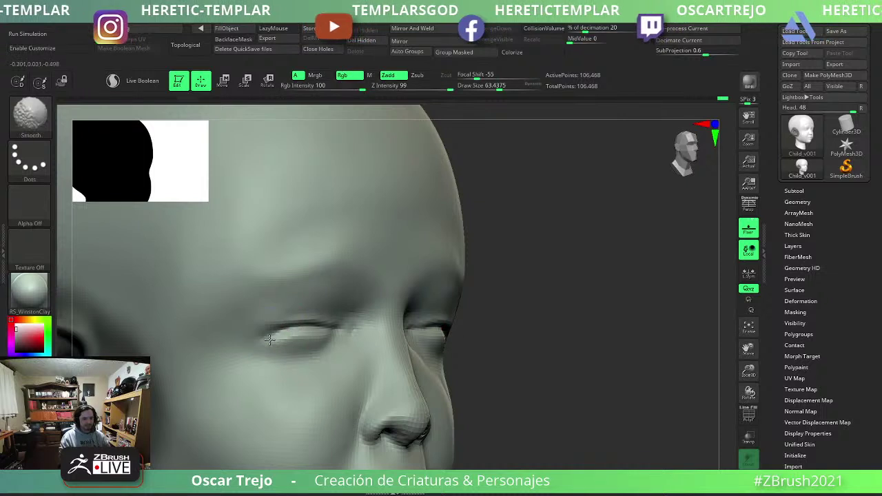
left_click_drag(518, 329, 460, 343, "shift")
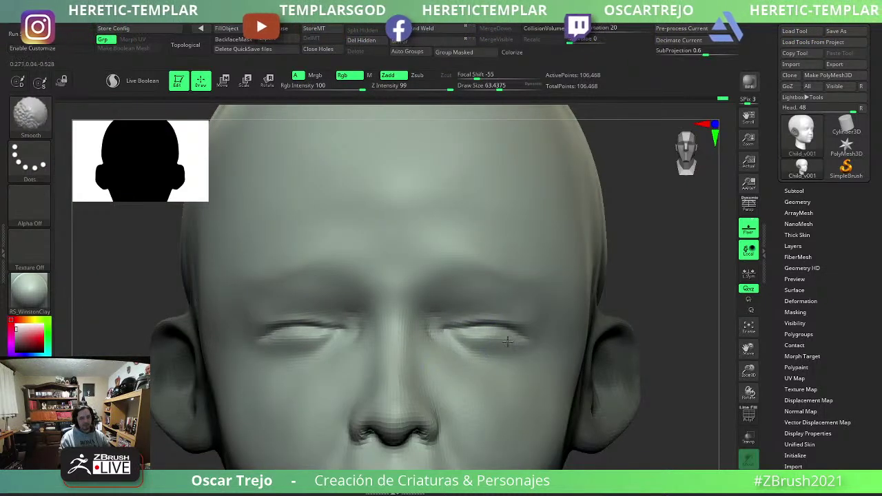
key("ctrl")
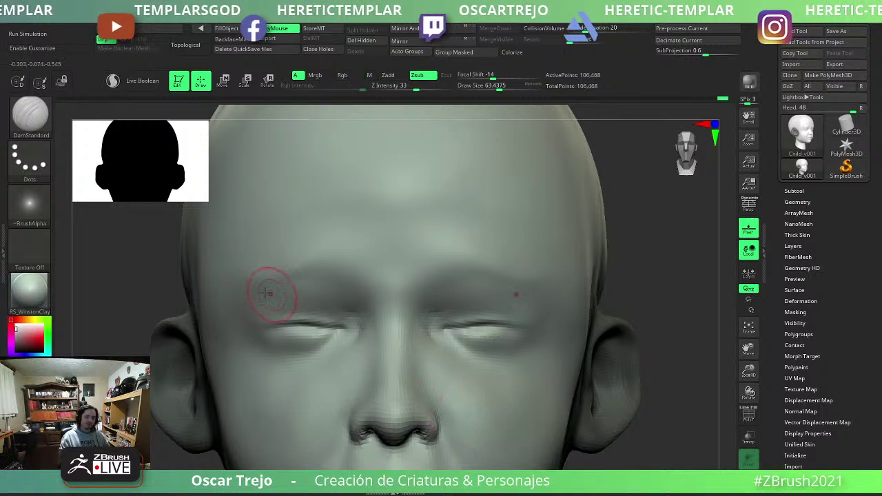
key("ctrl+shift+a")
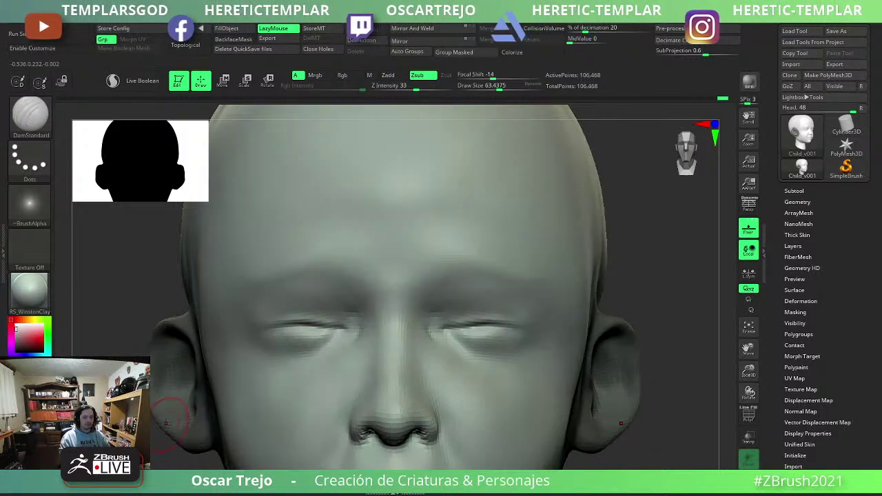
left_click_drag(453, 429, 601, 341, "alt")
left_click(601, 341, "ctrl")
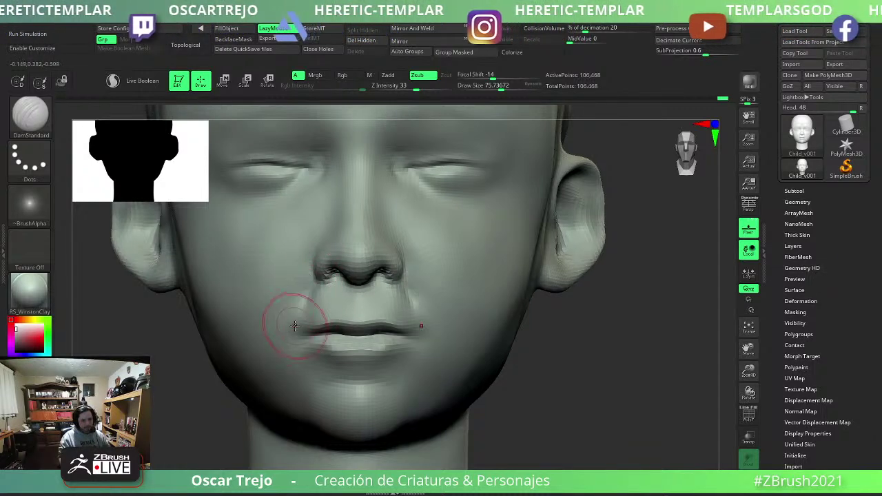
Smooth the ear at a brush size of about 76, then view the head in side profile.
key("shift")
key("space")
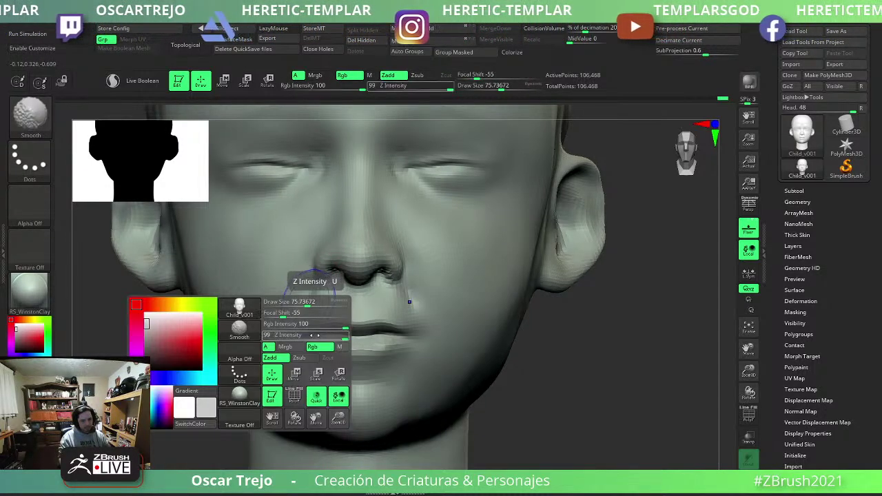
left_click_drag(513, 420, 617, 270, "alt")
key("bracketleft")
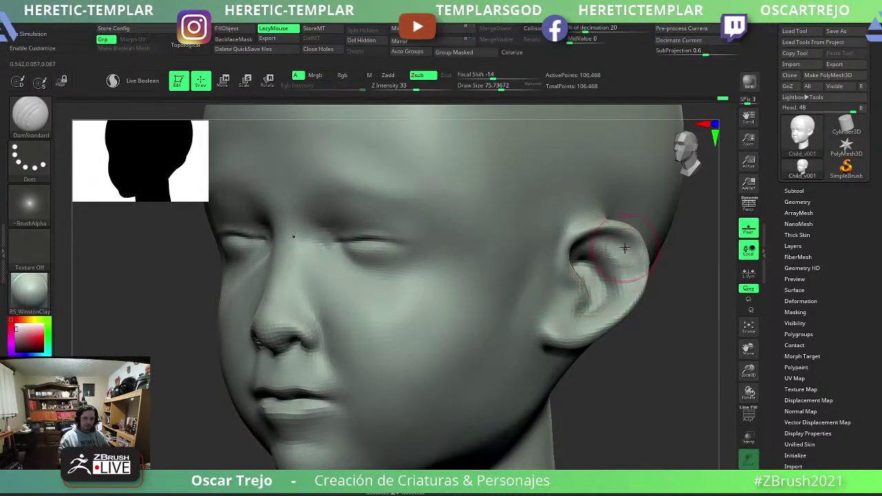
mouse_move(620, 294)
left_mouse_down()
mouse_move(606, 363)
mouse_move(657, 394)
mouse_move(522, 354)
left_mouse_up()
Adjust the large jaw forms with the Move brush and smooth them.
key("b")
key("m")
key("v")
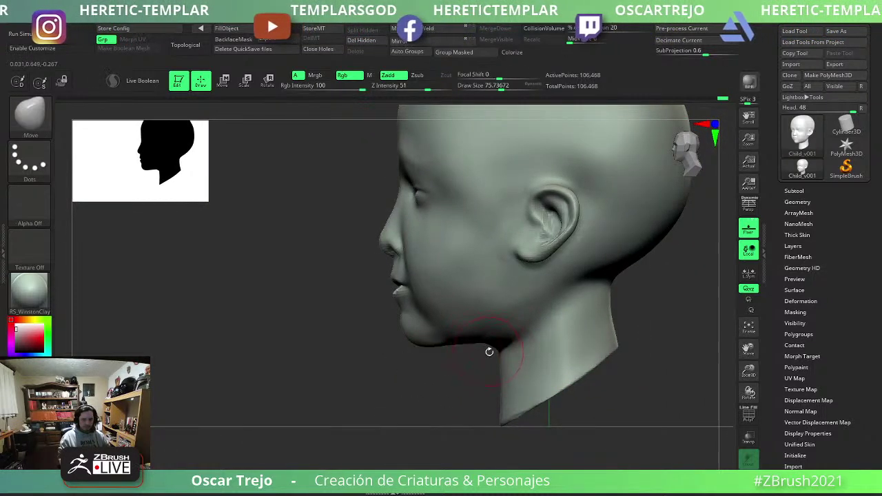
key("shift")
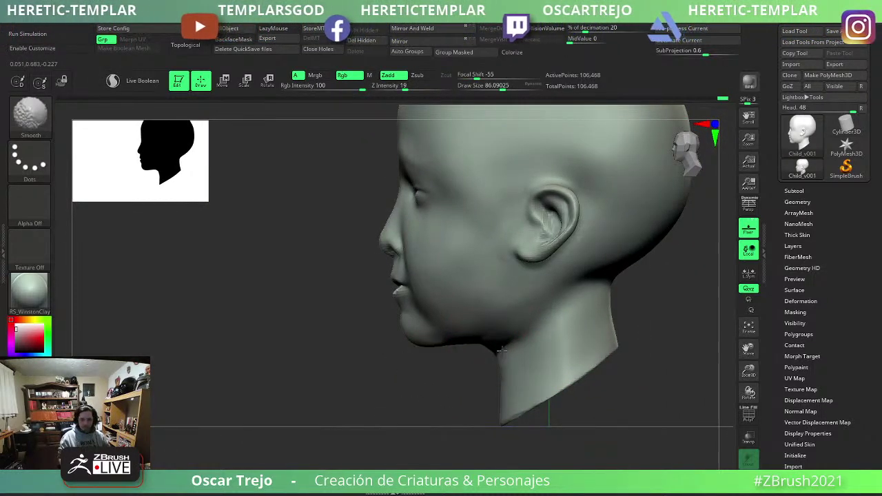
Build up clay along the neck under the jaw with ClayBuildup at size 123, enlarging to 179.
key("b")
key("c")
key("b")
key("s")
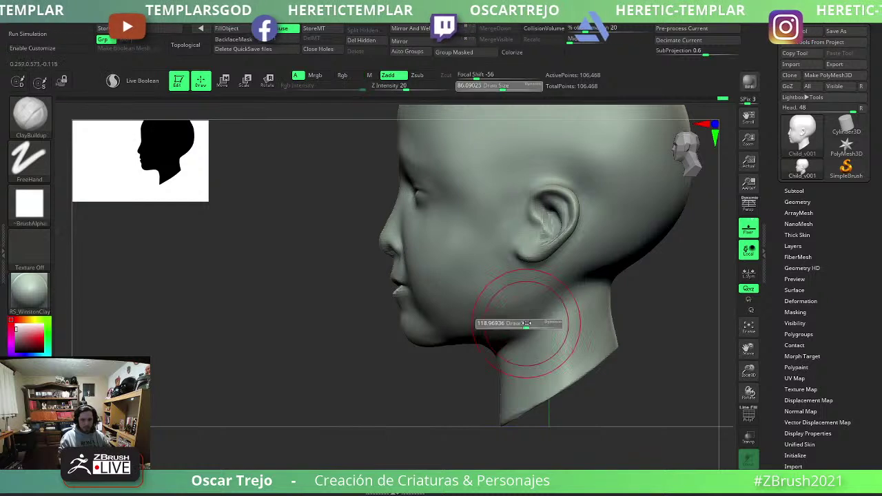
left_click_drag(521, 321, 504, 339)
left_click_drag(513, 340, 475, 372)
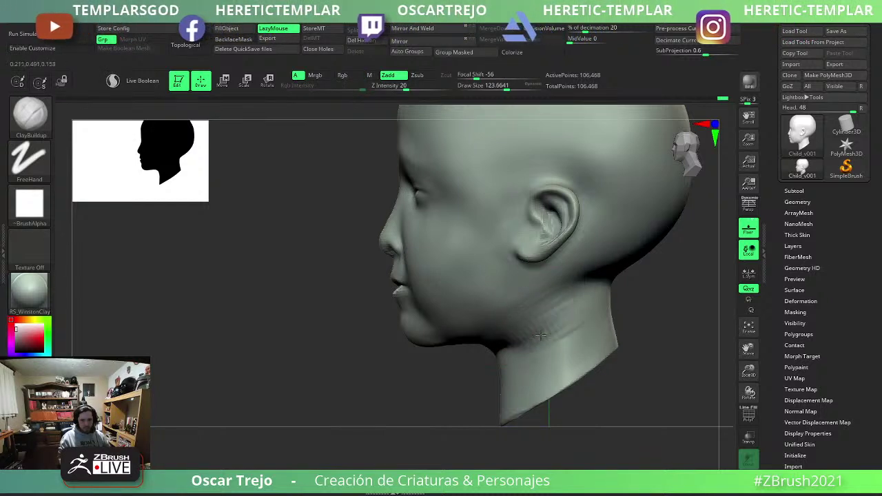
right_click_drag(475, 372, 462, 356)
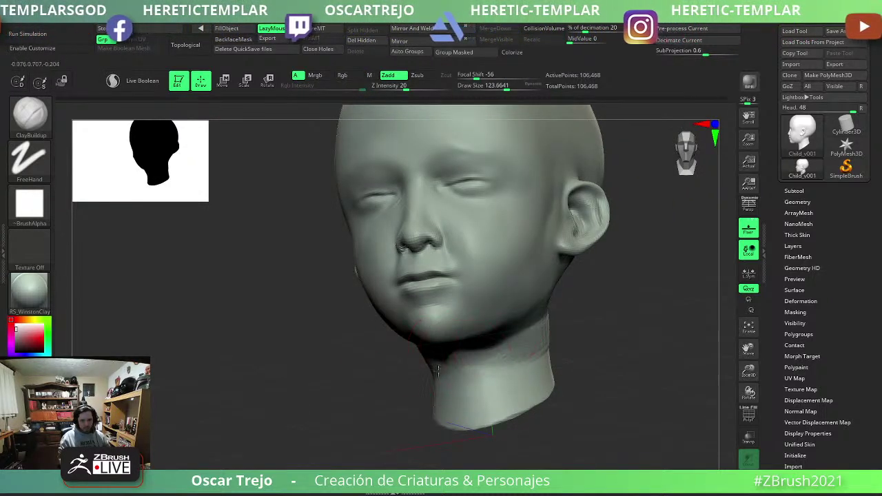
key("s")
mouse_move(461, 356)
left_mouse_down()
mouse_move(491, 350)
mouse_move(520, 385)
left_mouse_up()
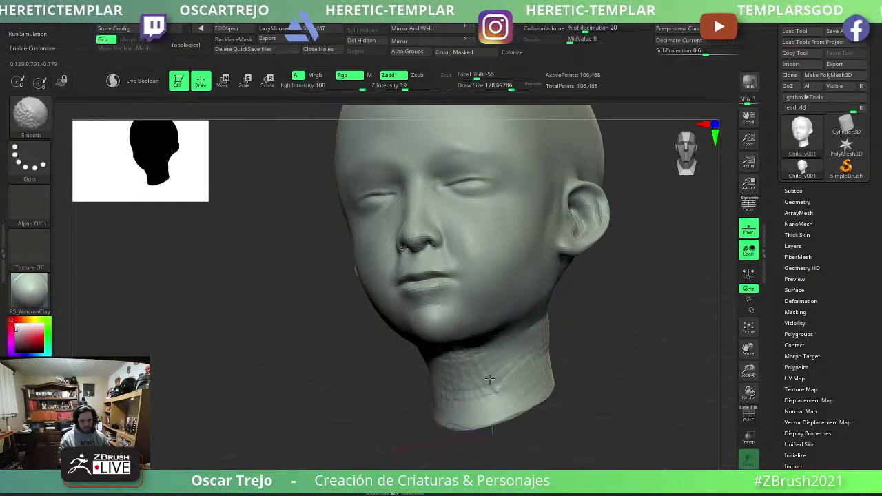
From a front view, nudge the face forms with Move and MoveTopological at brush size about 76.
mouse_move(571, 338)
right_mouse_down("shift")
mouse_move(532, 338)
mouse_move(603, 369)
right_mouse_up("shift")
key("f")
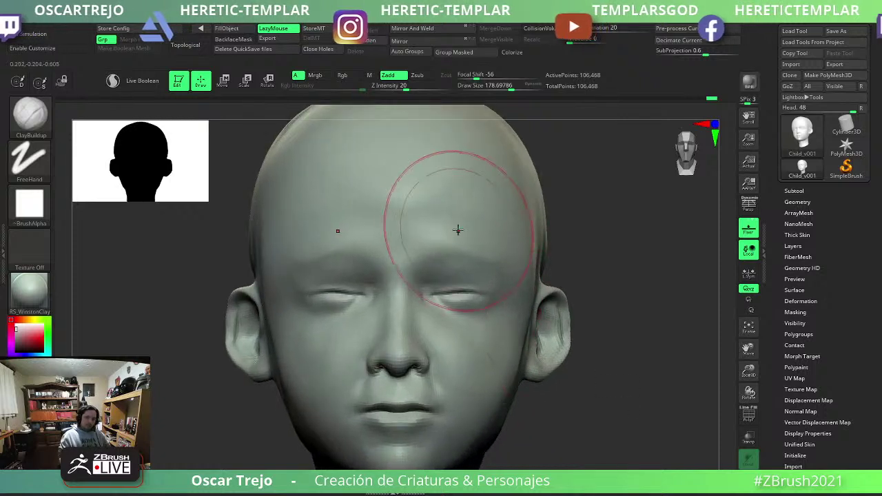
key("b")
key("m")
key("v")
mouse_move(610, 292)
right_mouse_down("alt")
mouse_move(612, 338)
mouse_move(452, 266)
right_mouse_up("alt")
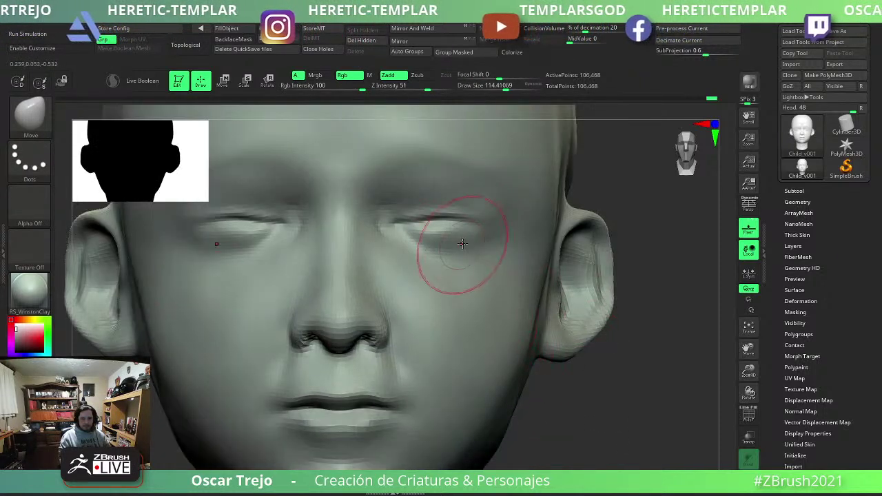
key("b")
key("m")
key("t")
key("s")
left_click(467, 230)
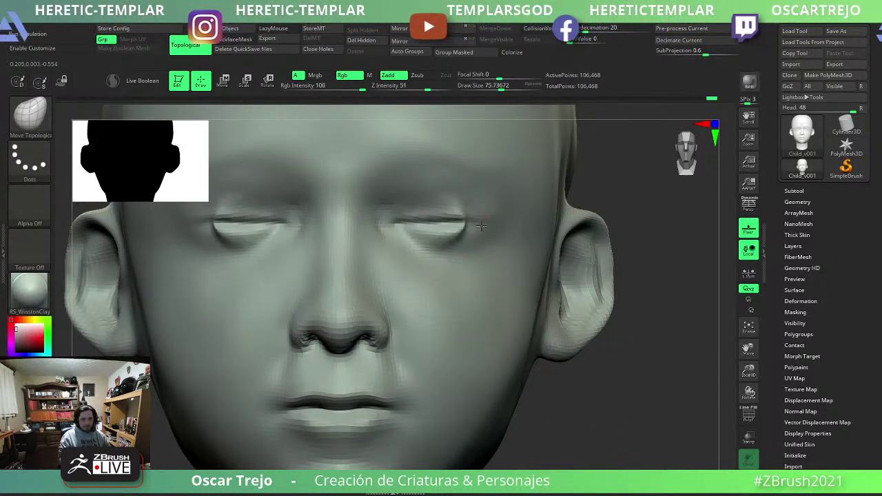
Smooth the face, then flatten its planes with a much larger TrimDynamic brush.
key("b")
key("d")
key("s")
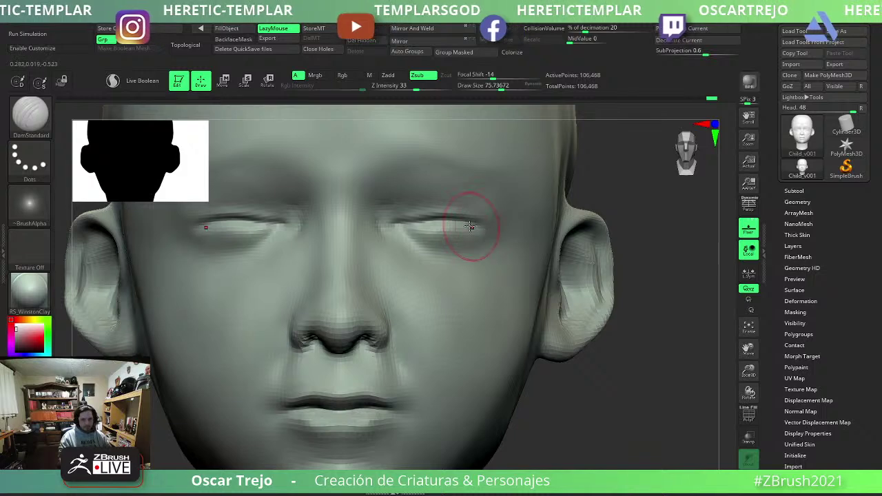
key("shift")
mouse_move(496, 239)
right_mouse_down("alt")
mouse_move(647, 297)
mouse_move(418, 197)
right_mouse_up("alt")
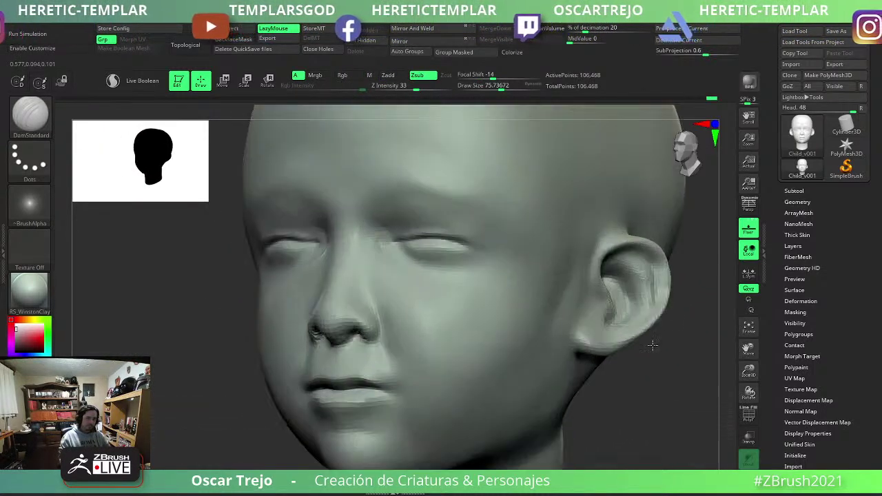
key("b")
key("t")
key("d")
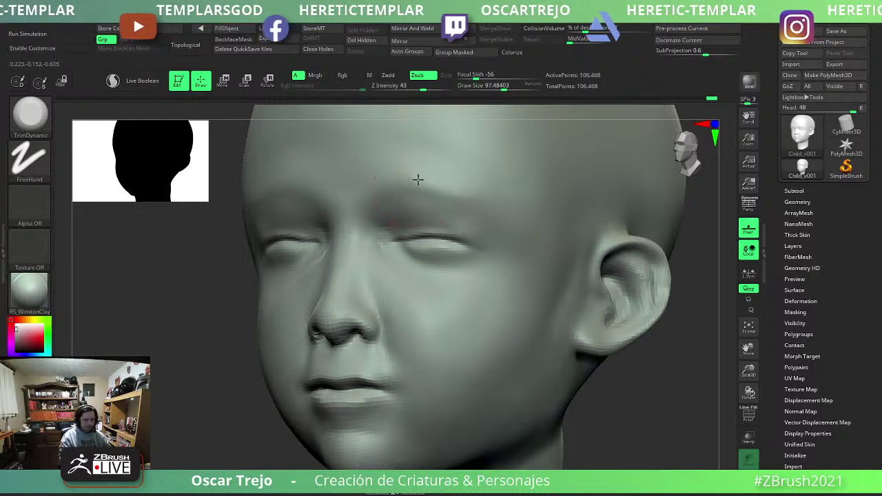
key("s")
left_click_drag(409, 197, 427, 200)
key("ctrl")
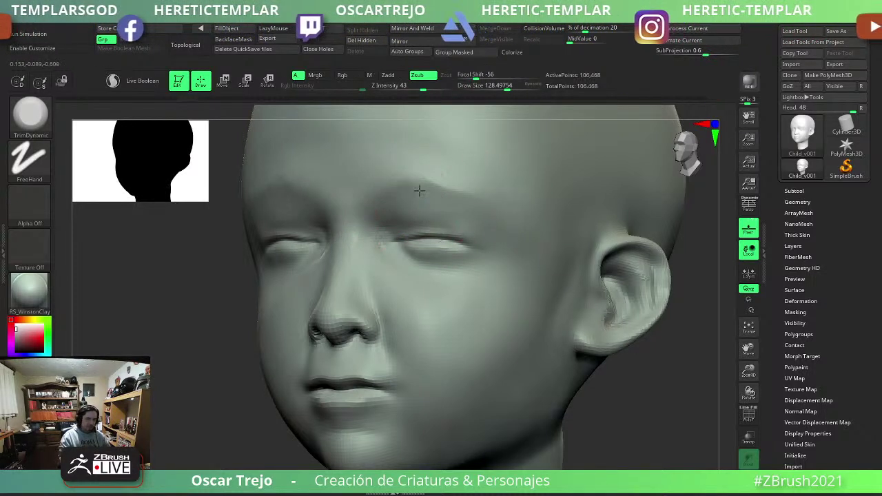
Carve a mirrored DamStandard crease above the eyes from the front and smooth it.
key("shift")
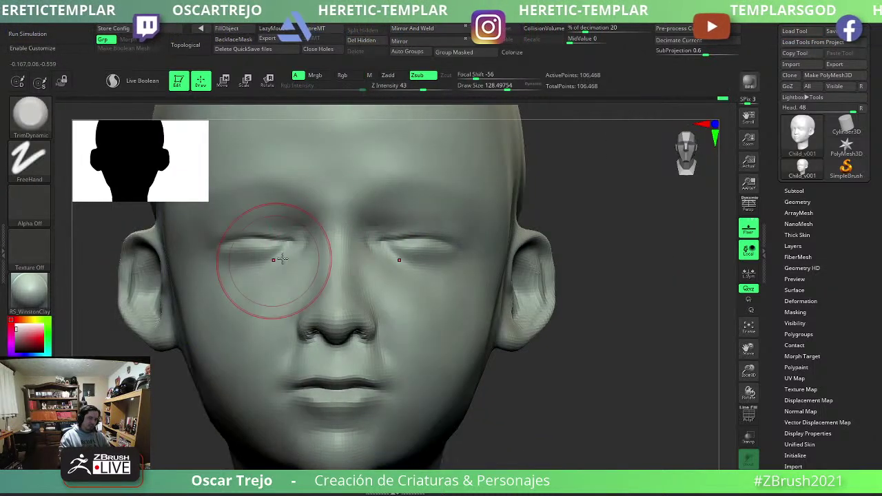
left_click_drag(354, 195, 276, 256, "shift")
key("b")
key("d")
key("s")
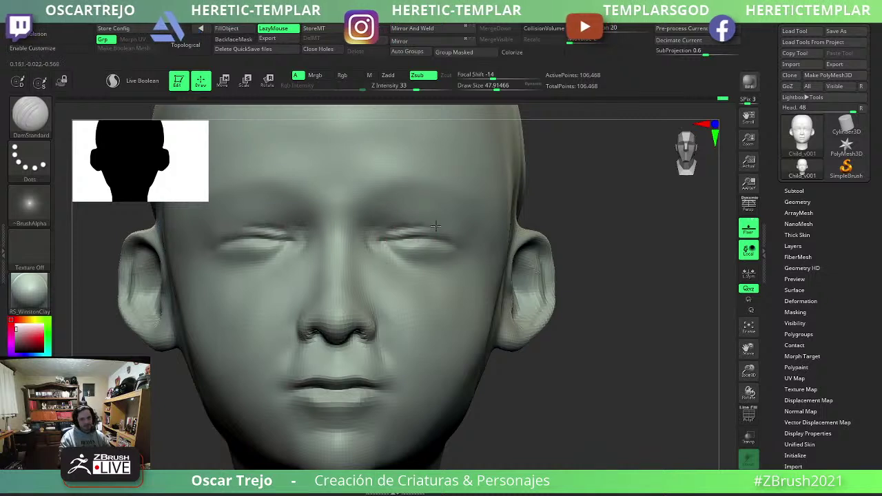
mouse_move(389, 229)
left_mouse_down()
mouse_move(455, 231)
mouse_move(407, 221)
mouse_move(427, 239)
left_mouse_up()
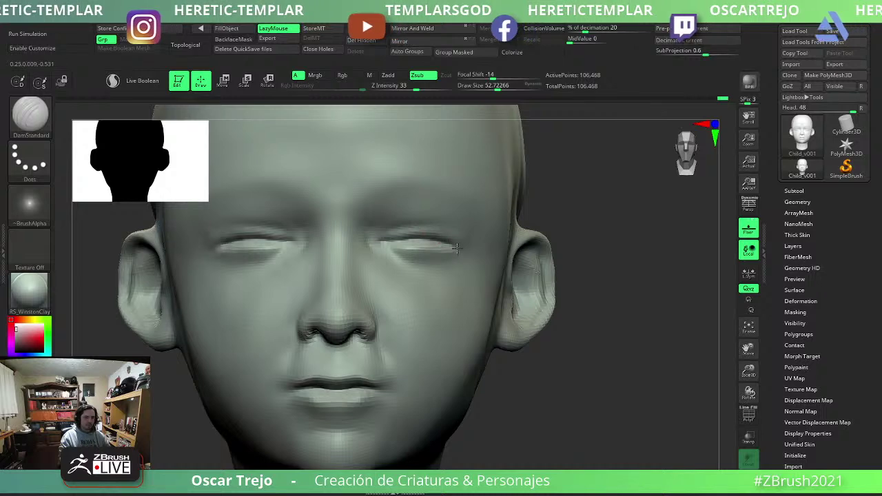
key("shift")
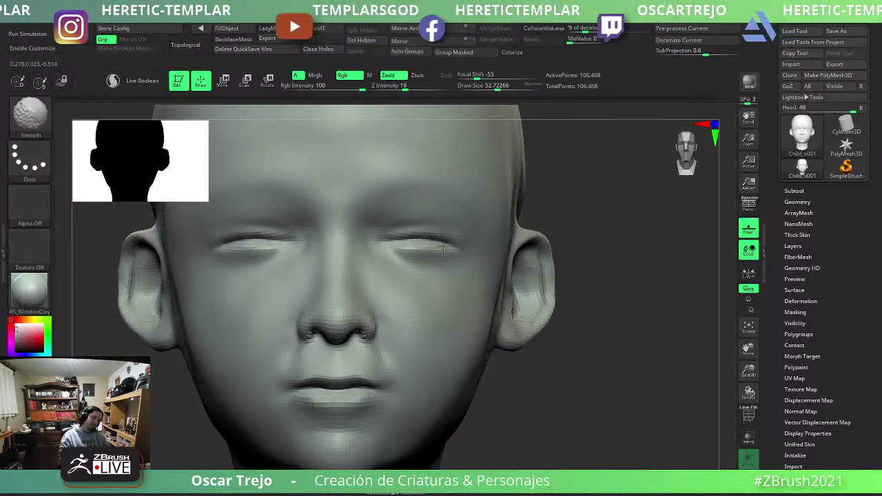
key("f")
mouse_move(593, 229)
left_mouse_down("alt")
mouse_move(577, 240)
mouse_move(407, 231)
left_mouse_up("alt")
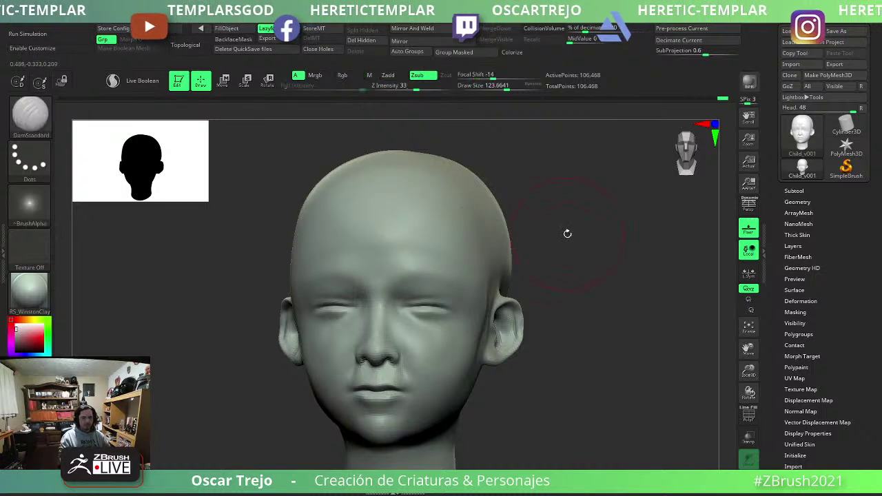
Save the sculpt, then flatten and smooth the underside of the jaw with TrimDynamic.
mouse_move(567, 234)
left_mouse_down("alt")
mouse_move(561, 271)
mouse_move(552, 275)
left_mouse_up("alt")
key("f")
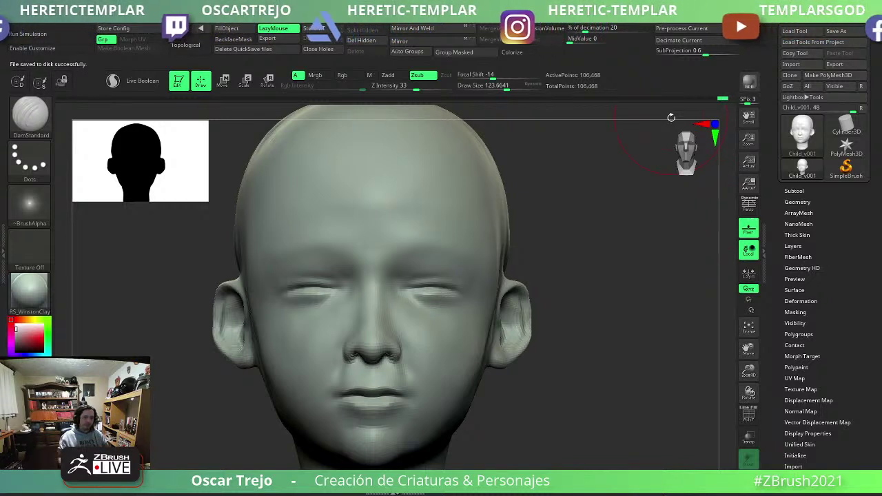
mouse_move(671, 117)
left_mouse_down()
mouse_move(571, 367)
mouse_move(623, 355)
left_mouse_up()
key("b")
key("t")
key("d")
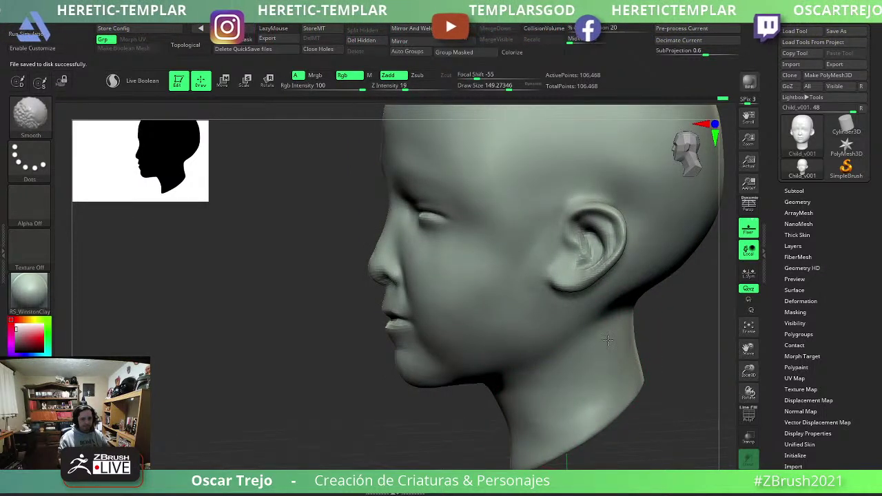
mouse_move(470, 394)
left_mouse_down()
mouse_move(545, 366)
mouse_move(443, 393)
mouse_move(452, 384)
left_mouse_up()
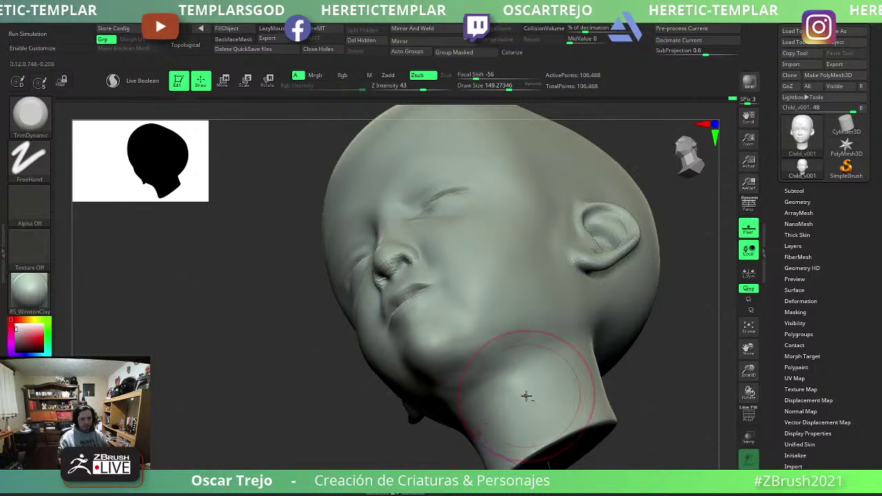
key("shift")
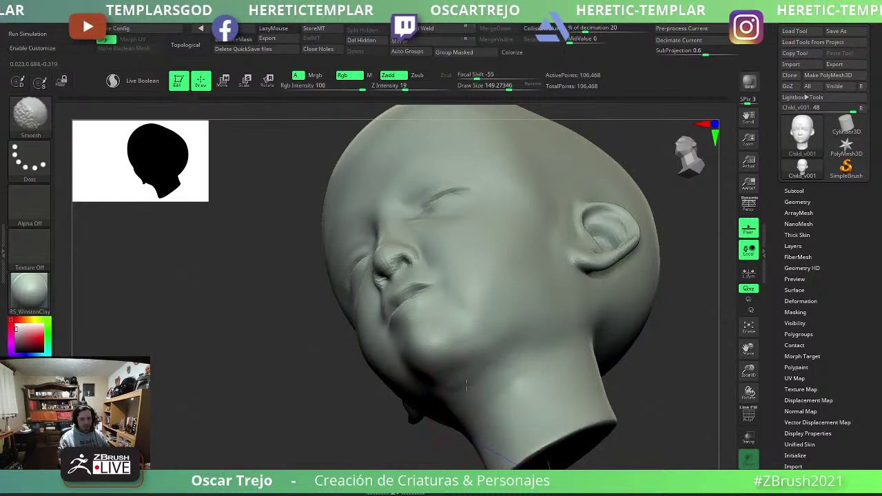
left_click_drag(342, 429, 378, 443, "shift")
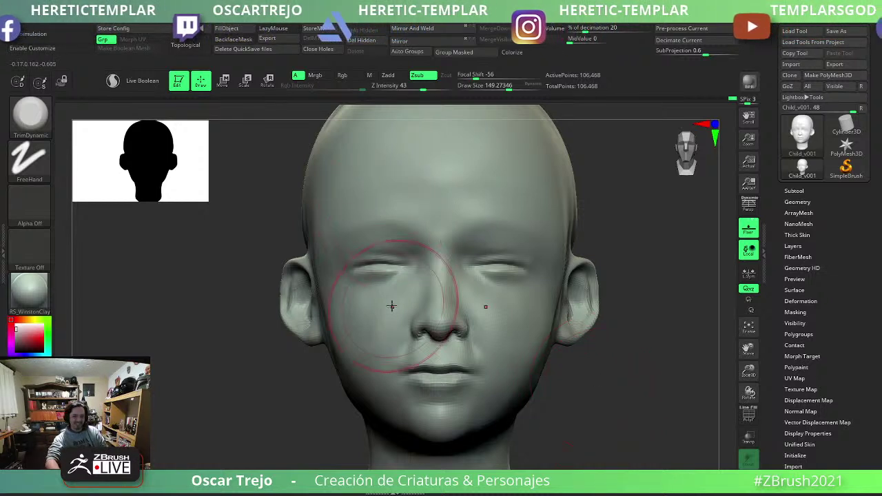
Deepen the crease between the lips with a smaller DamStandard brush.
right_click_drag(482, 388, 462, 335, "ctrl")
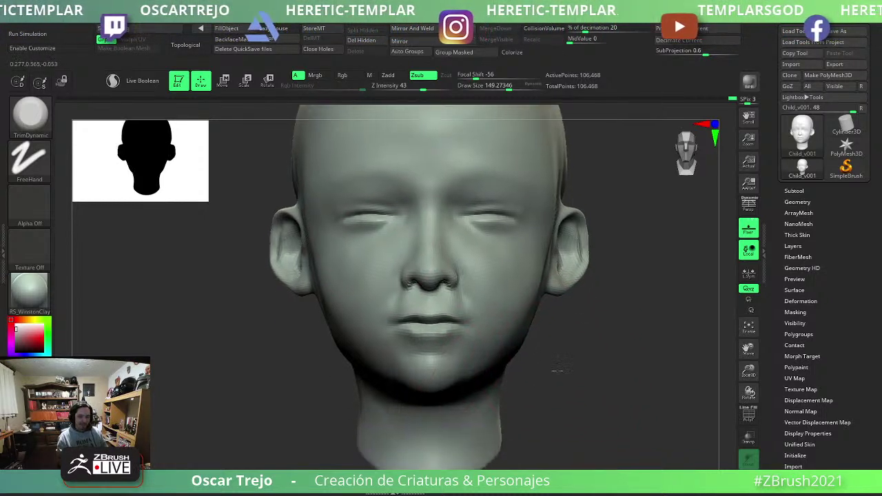
key("b")
key("d")
key("s")
key("bracketleft")
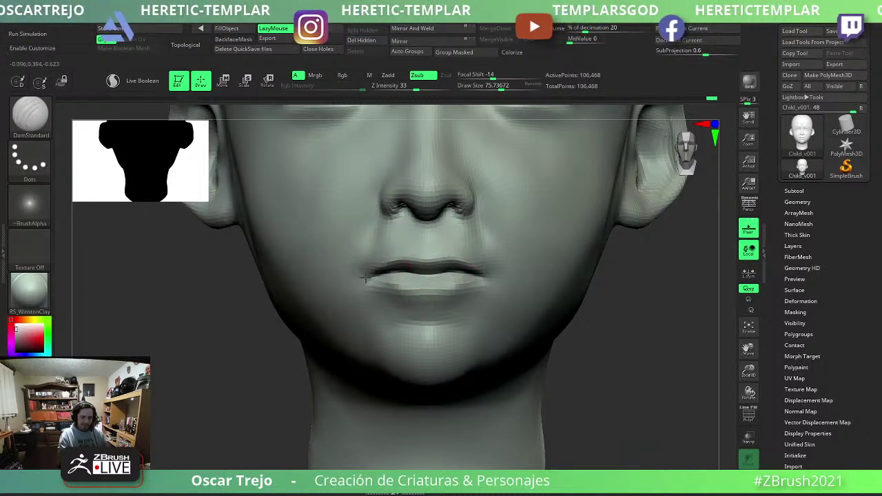
key("f")
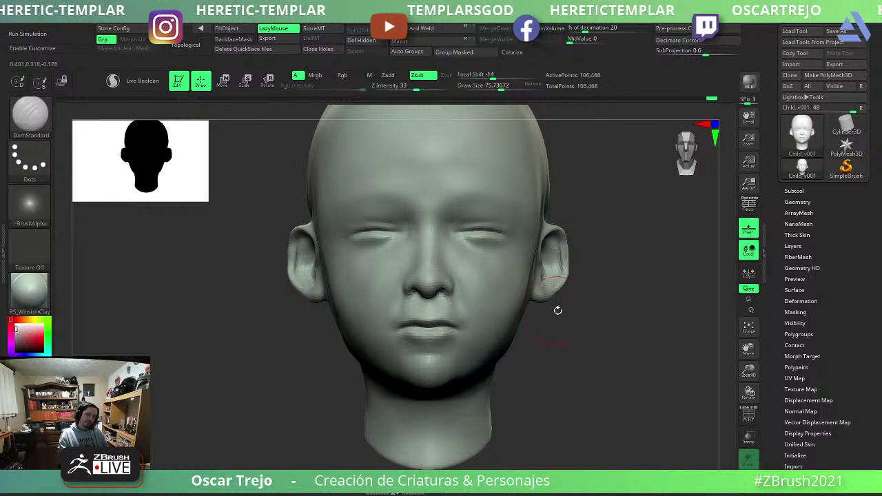
Soften the grooves at the inner eye corners, reducing the brush to about 45.
mouse_move(557, 308)
left_mouse_down()
mouse_move(334, 384)
mouse_move(443, 250)
left_mouse_up()
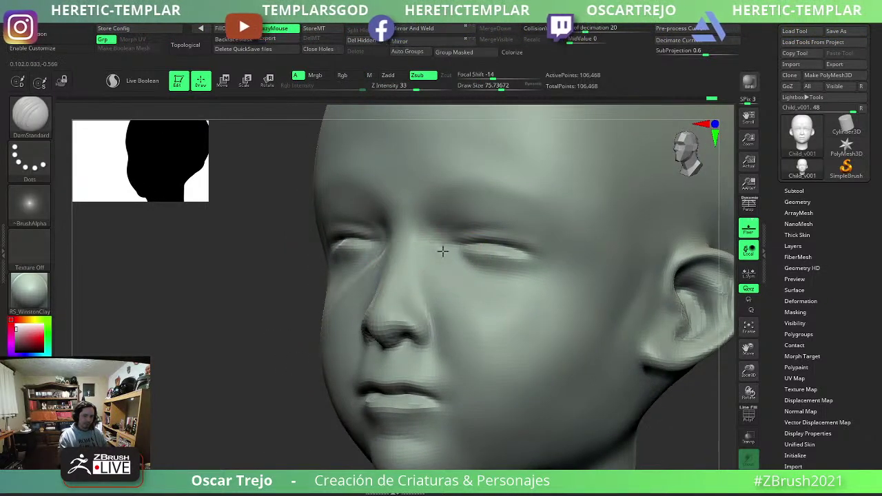
key("shift")
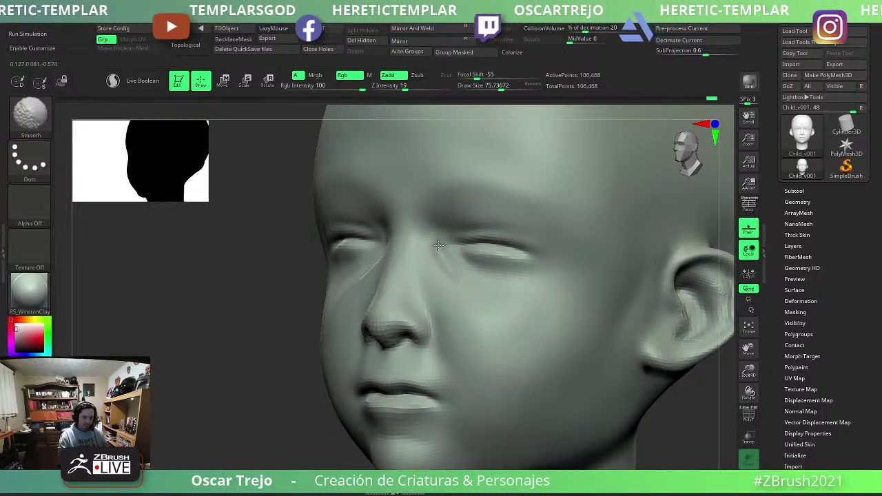
left_click_drag(427, 244, 435, 240, "shift")
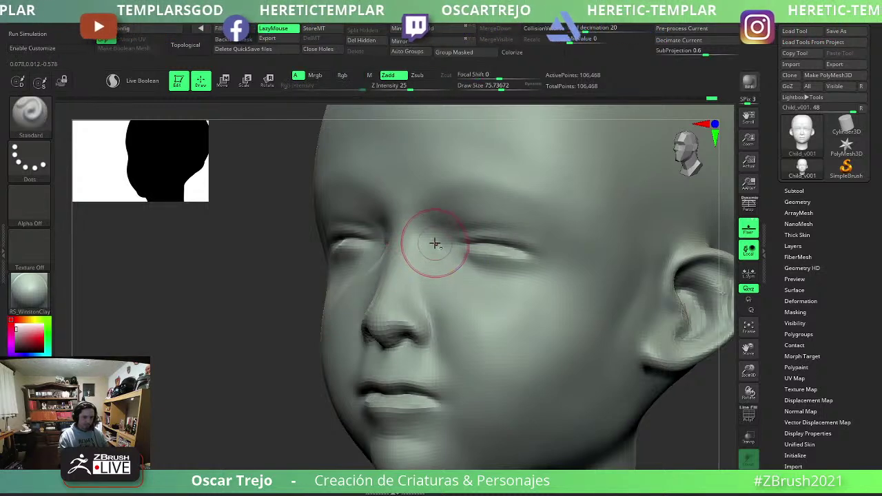
left_click_drag(283, 340, 404, 255, "shift")
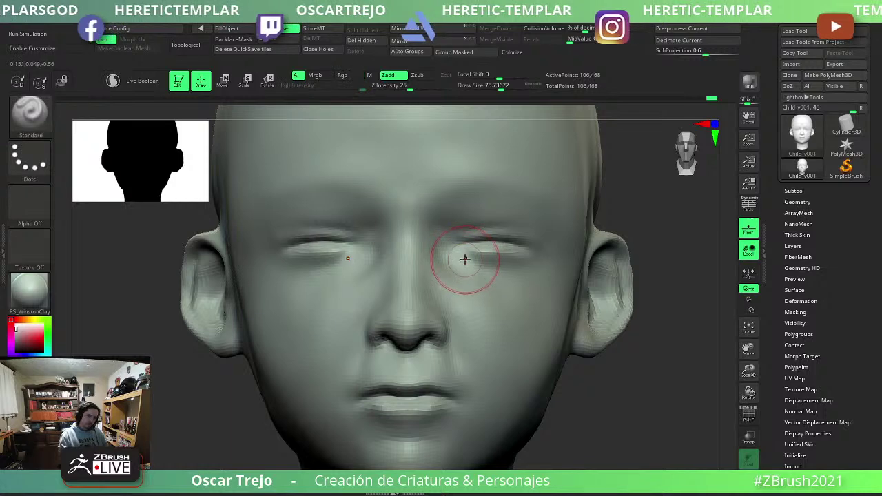
key("s")
left_click_drag(462, 253, 458, 250)
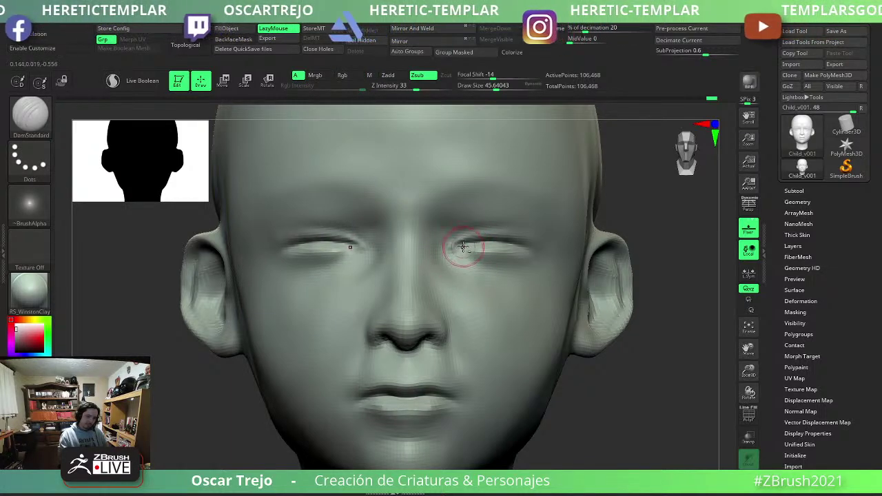
left_click_drag(610, 388, 483, 276, "alt")
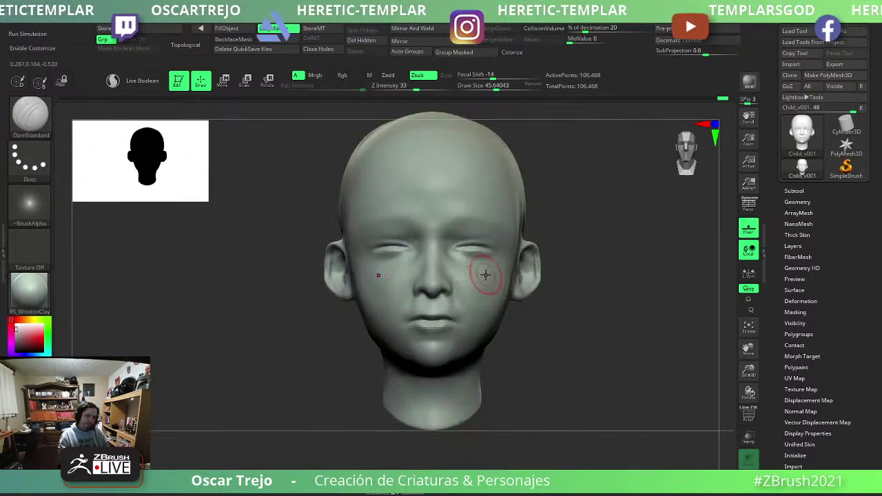
left_click_drag(533, 263, 528, 256, "alt")
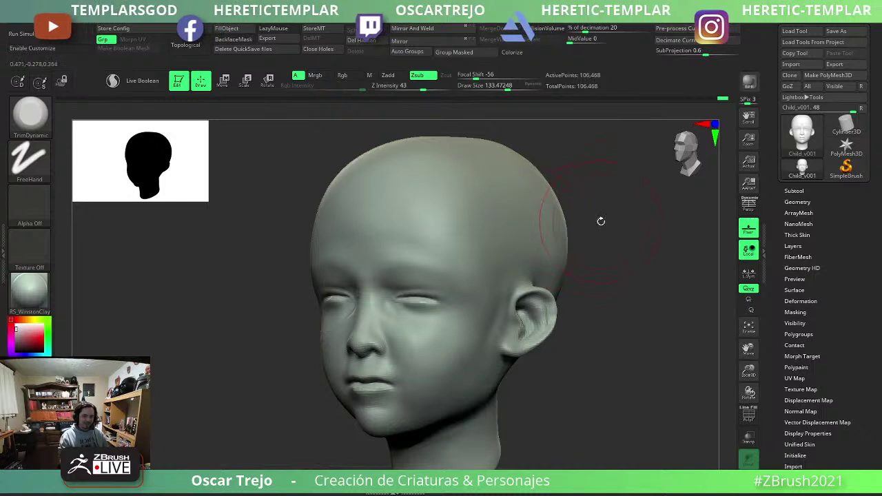
Smooth the face and deepen the right eyelid crease with DamStandard, checking it from several angles.
left_click_drag(600, 220, 574, 236)
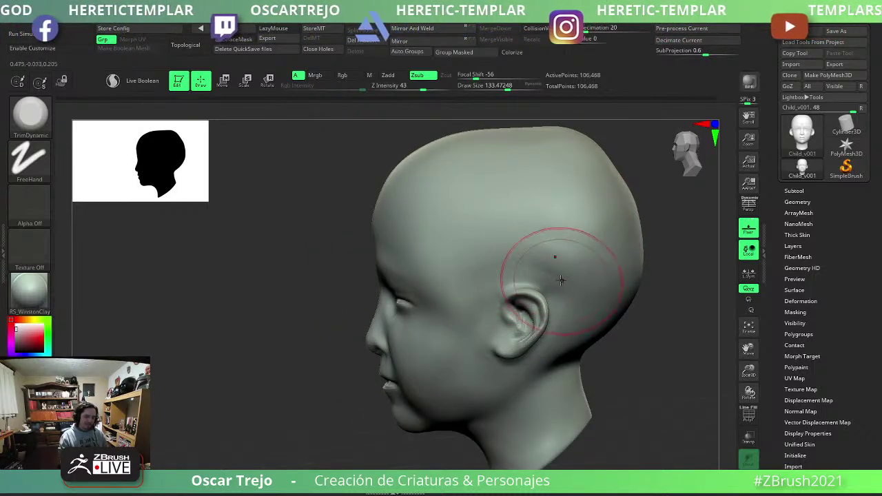
key("shift")
left_click_drag(268, 330, 521, 314)
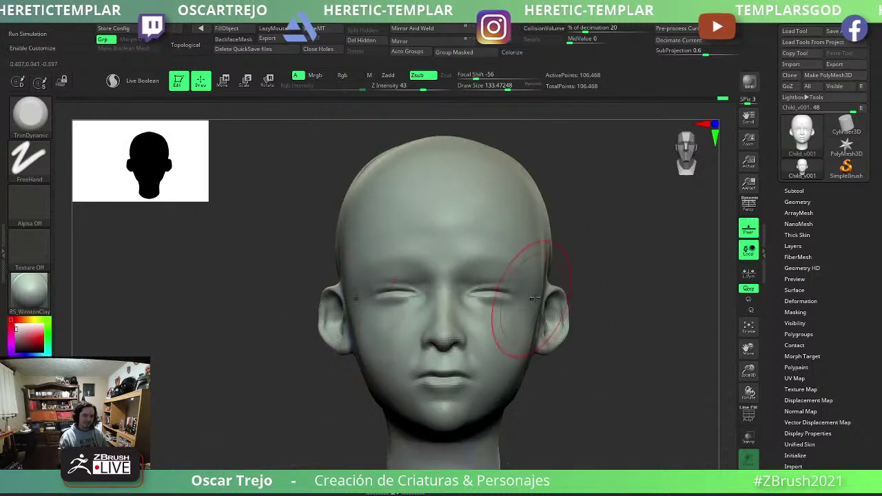
right_click_drag(564, 289, 482, 262, "ctrl")
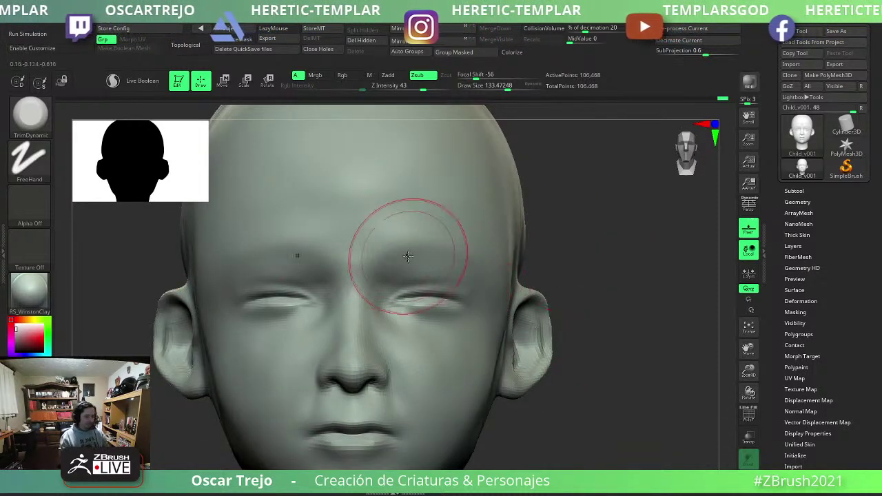
key("b")
key("d")
key("s")
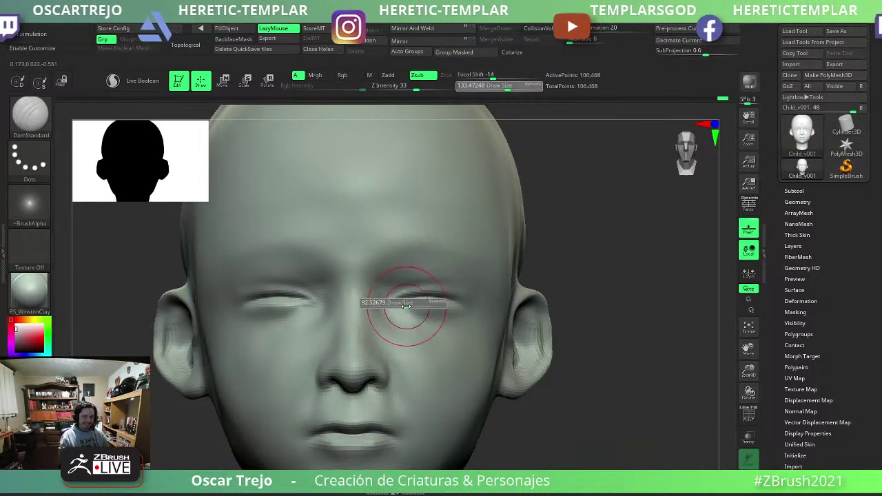
left_click_drag(395, 303, 444, 305)
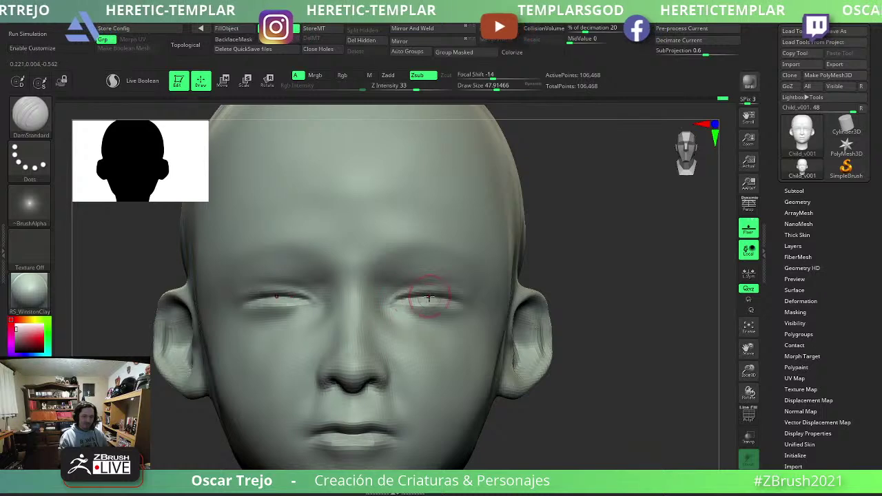
left_click_drag(552, 293, 517, 292)
left_click_drag(441, 297, 420, 301)
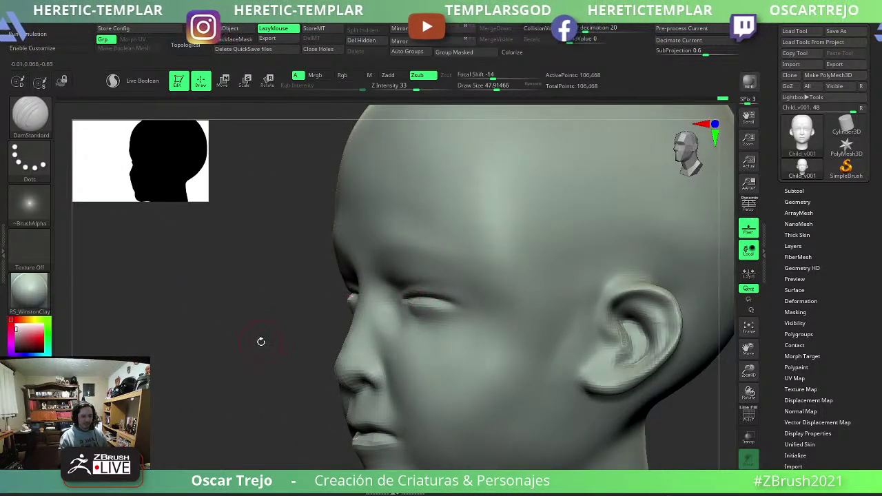
left_click_drag(260, 341, 378, 361, "shift")
left_click_drag(578, 416, 579, 356)
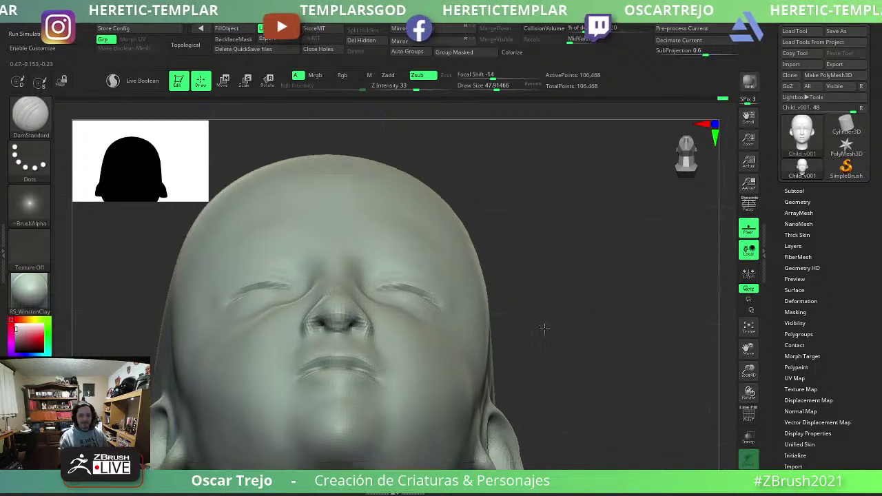
key("f")
mouse_move(543, 328)
left_mouse_down("shift")
mouse_move(539, 306)
mouse_move(569, 339)
mouse_move(472, 383)
mouse_move(306, 413)
mouse_move(363, 298)
left_mouse_up("shift")
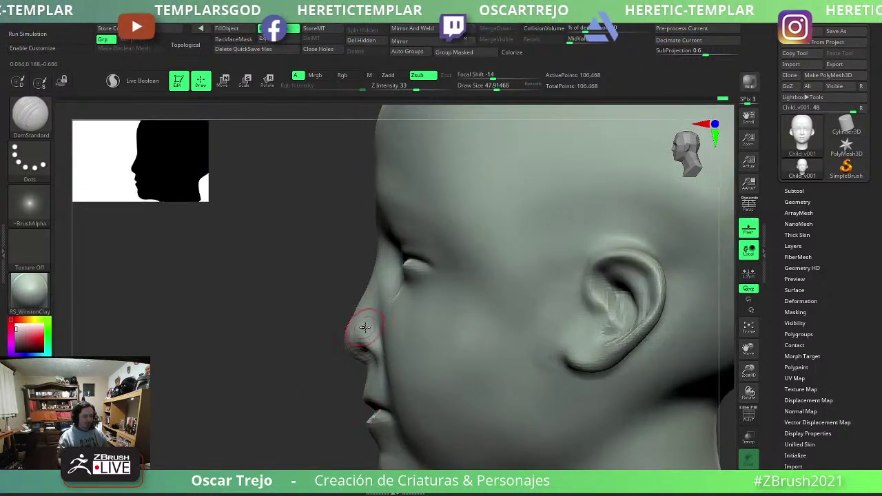
Switch to a smaller Move brush, save the sculpt with Ctrl+S, and zoom in on the face.
key("b")
key("m")
key("v")
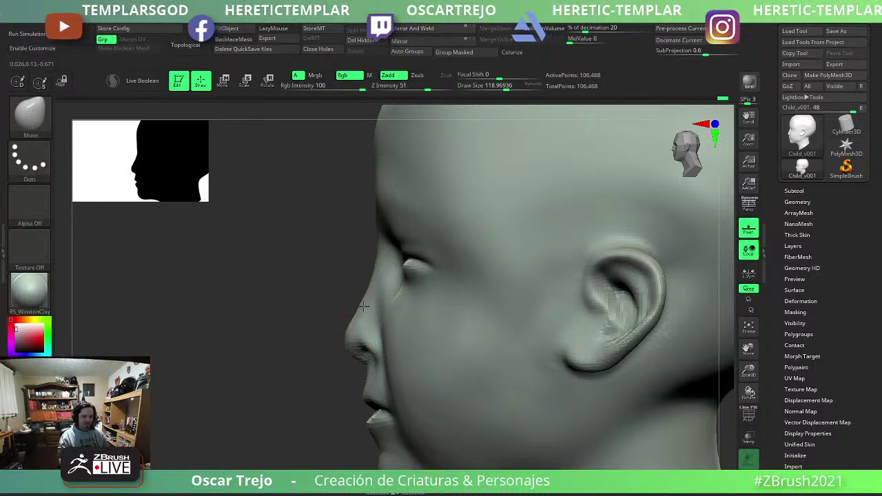
key("bracketleft")
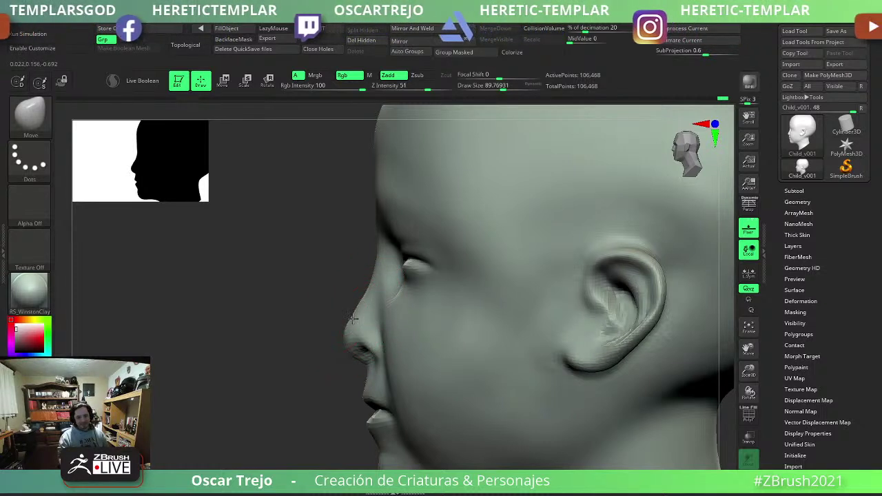
left_click_drag(296, 262, 281, 310, "alt")
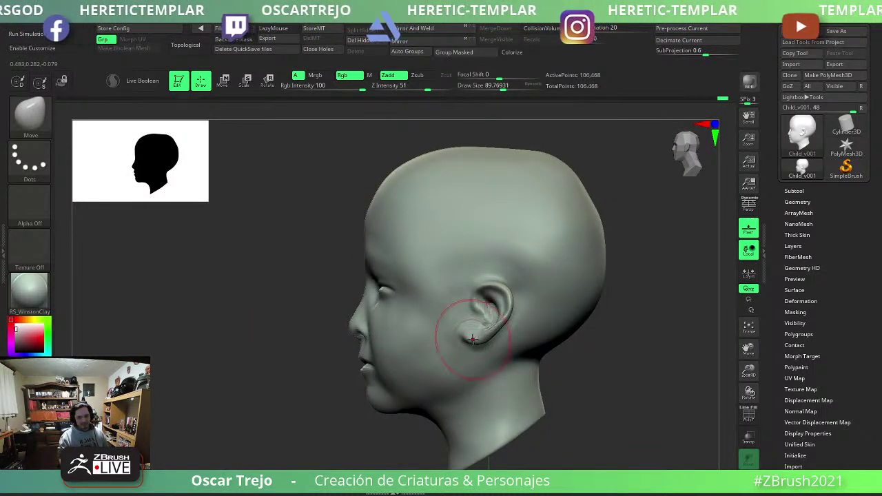
left_click_drag(276, 386, 595, 315)
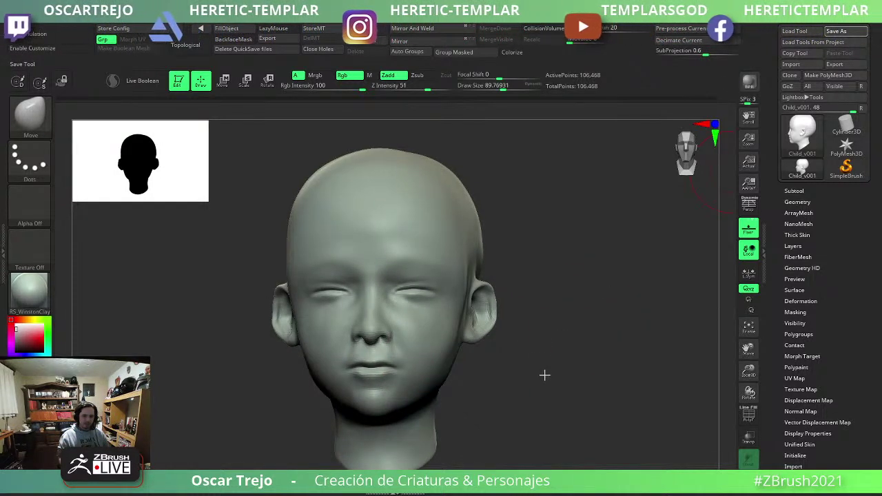
key("ctrl+s")
key("w")
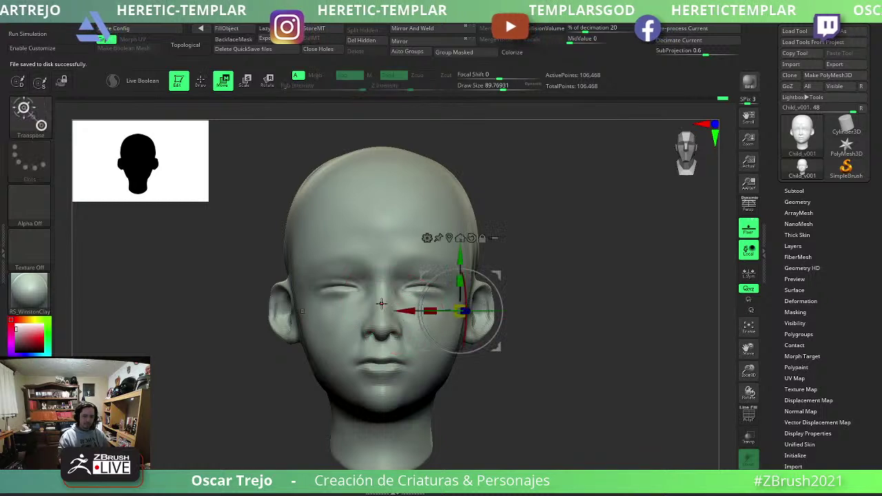
key("q")
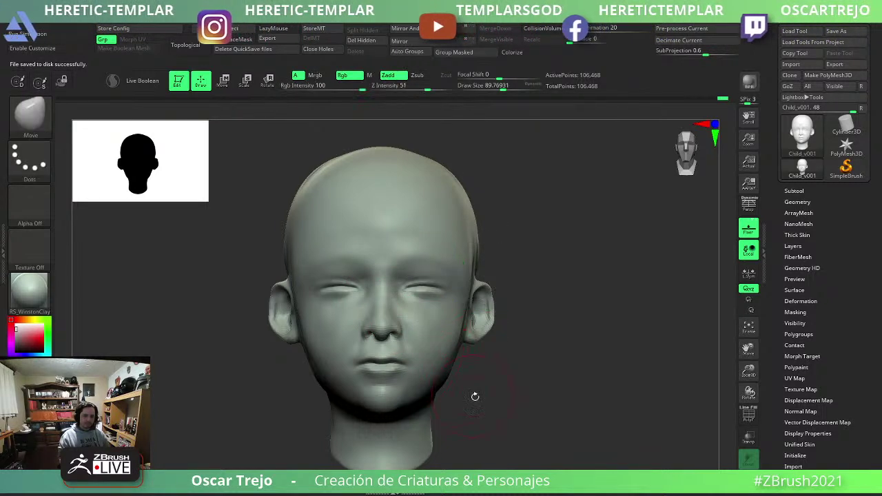
left_click_drag(475, 396, 535, 378, "alt")
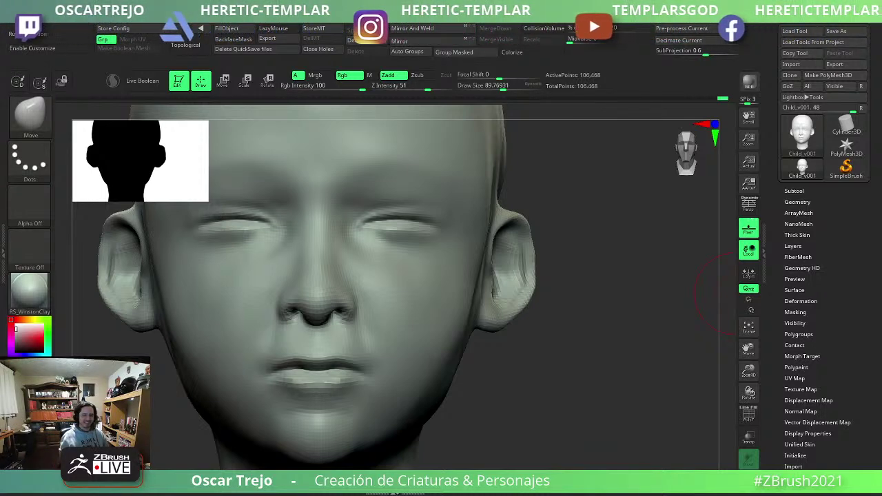
mouse_move(448, 403)
left_mouse_down()
mouse_move(488, 409)
mouse_move(345, 315)
left_mouse_up()
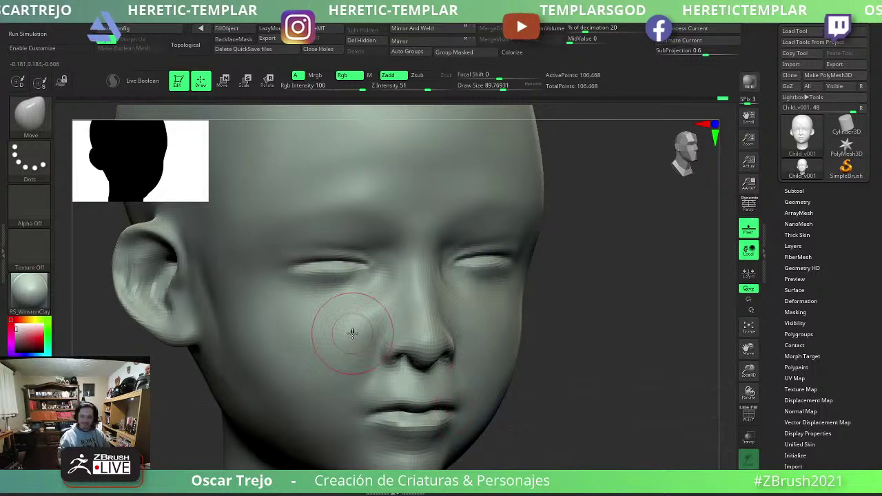
Nudge the lips with Move, then mask and unmask the lower lip and chin.
mouse_move(453, 315)
left_mouse_down("shift")
mouse_move(538, 374)
mouse_move(558, 336)
left_mouse_up("shift")
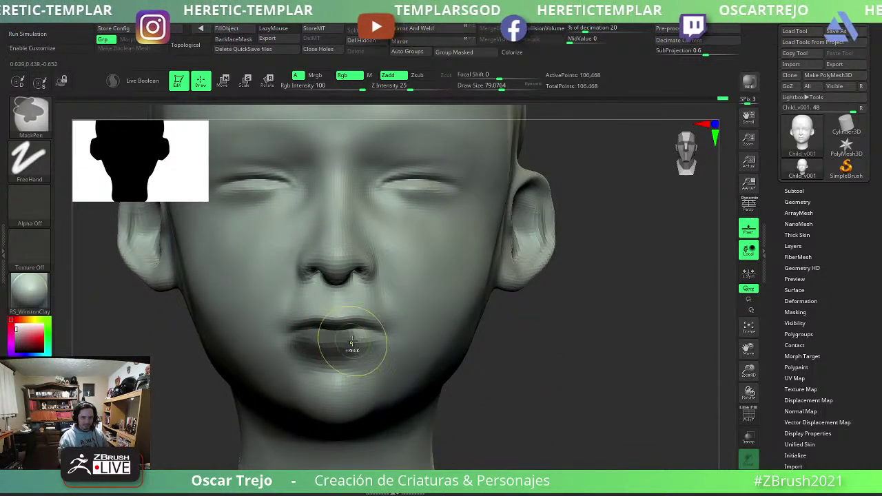
left_click_drag(317, 337, 356, 343)
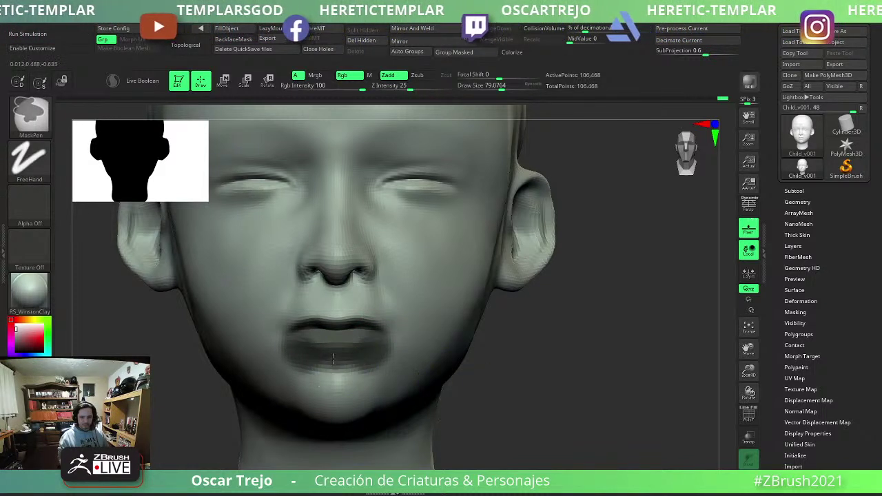
mouse_move(386, 372)
left_mouse_down("ctrl")
mouse_move(346, 378)
mouse_move(358, 353)
left_mouse_up("ctrl")
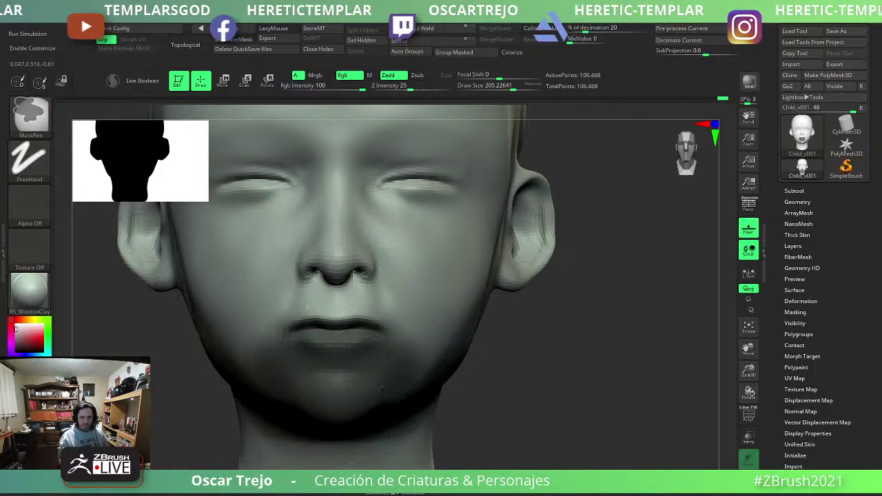
mouse_move(496, 413)
left_mouse_down("ctrl")
mouse_move(537, 400)
mouse_move(409, 365)
left_mouse_up("ctrl")
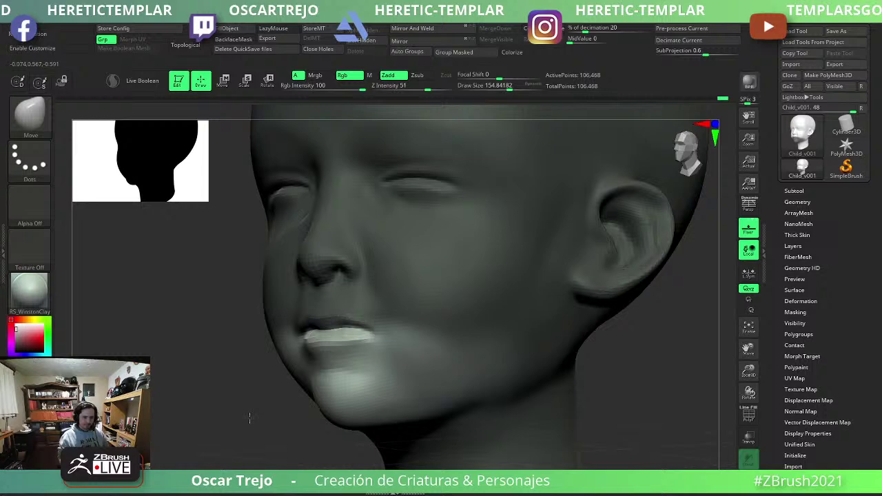
left_click_drag(314, 393, 310, 320)
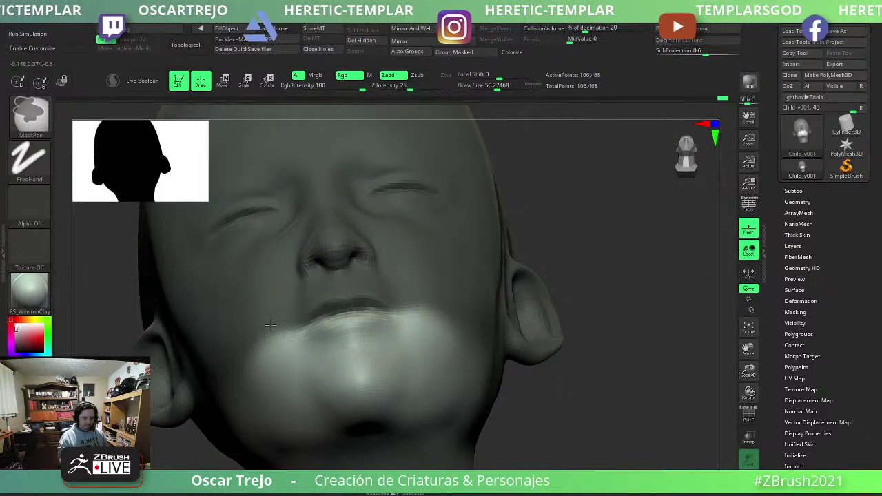
left_click_drag(551, 276, 470, 316)
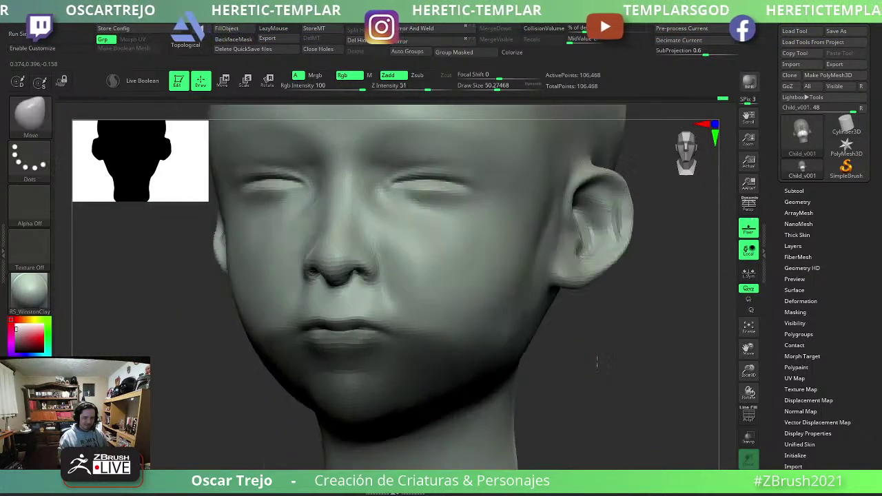
From a left profile, bring up the Transpose gizmo and place its pivot on the jaw.
left_click_drag(607, 344, 421, 360)
key("w")
left_click(394, 356)
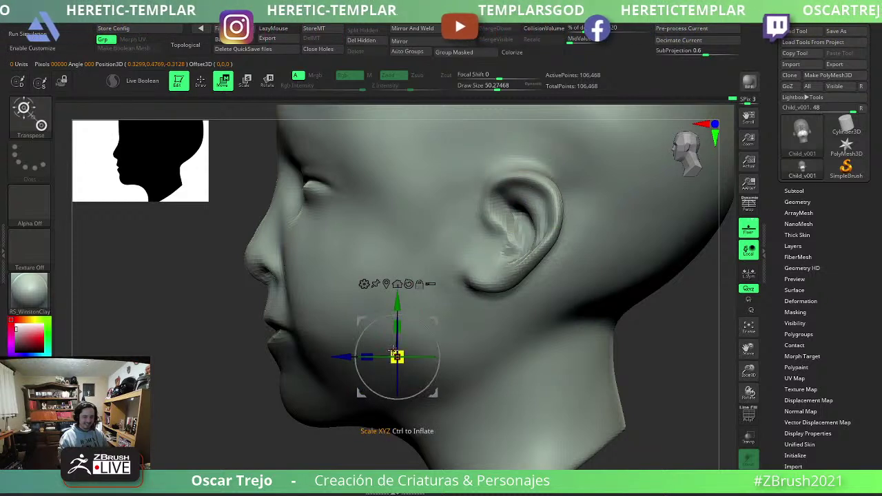
Rotate the jaw open about 13.7 degrees around a pivot near the ear, undoing a 26-degree first try.
key("ctrl")
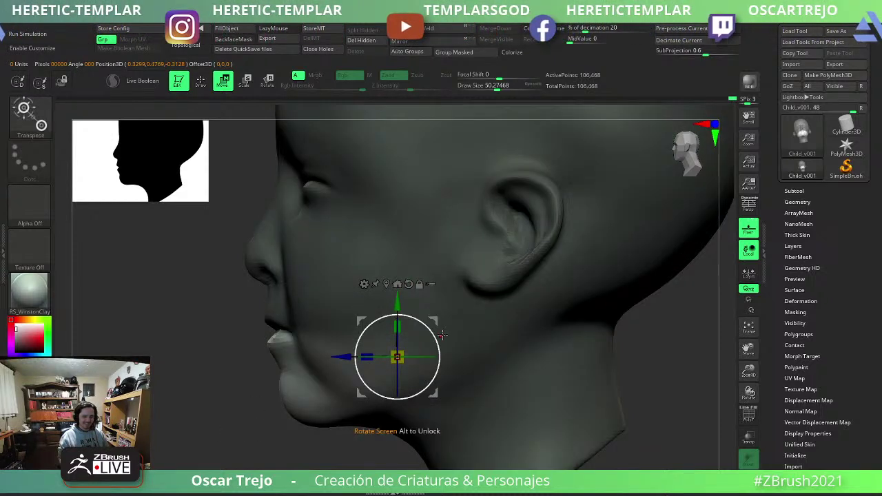
mouse_move(438, 358)
left_mouse_down()
mouse_move(422, 324)
mouse_move(466, 317)
mouse_move(441, 306)
left_mouse_up()
key("ctrl+z")
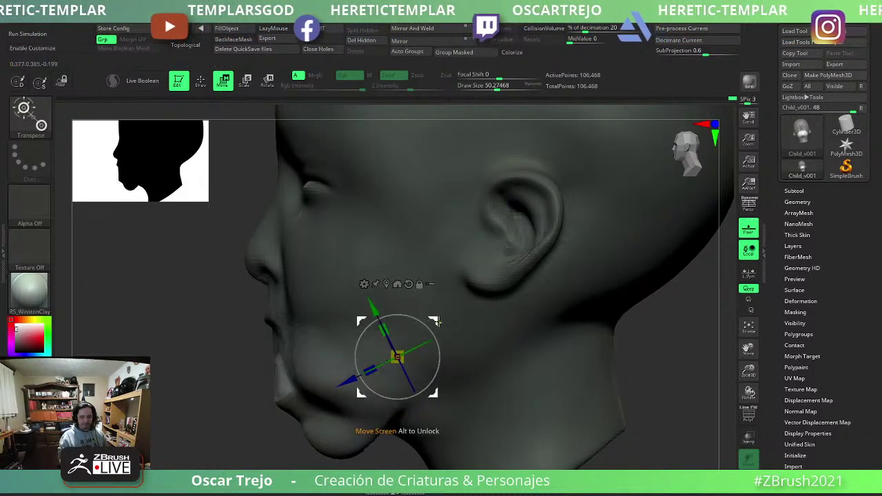
left_click(447, 324)
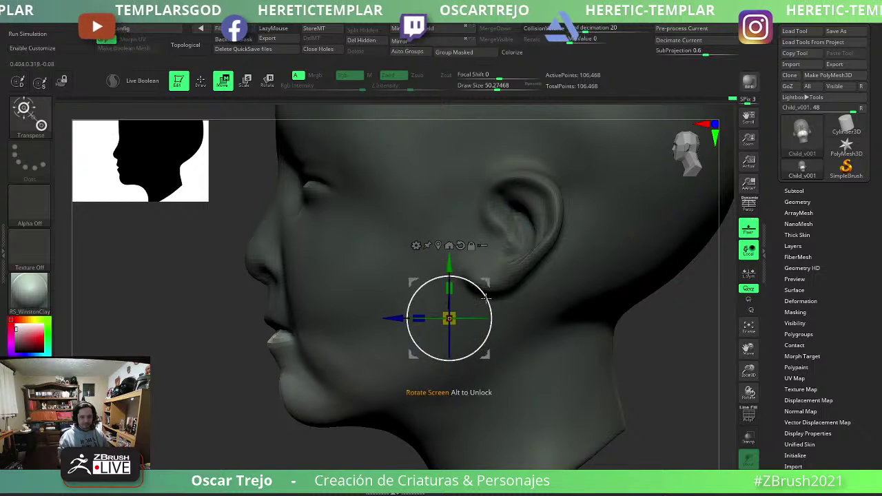
left_click_drag(482, 301, 477, 294)
Pull the mouth corners and lips outward with Move, then shrink the brush.
key("q")
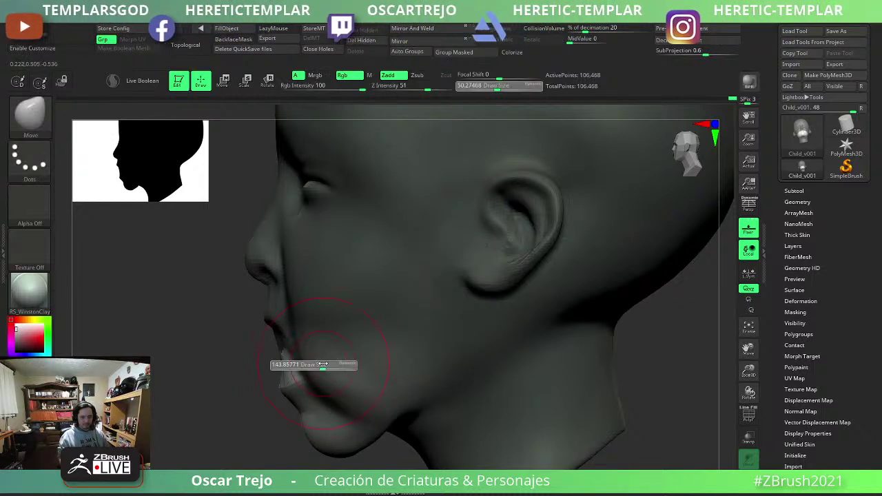
mouse_move(206, 351)
left_mouse_down()
mouse_move(314, 355)
mouse_move(496, 409)
left_mouse_up()
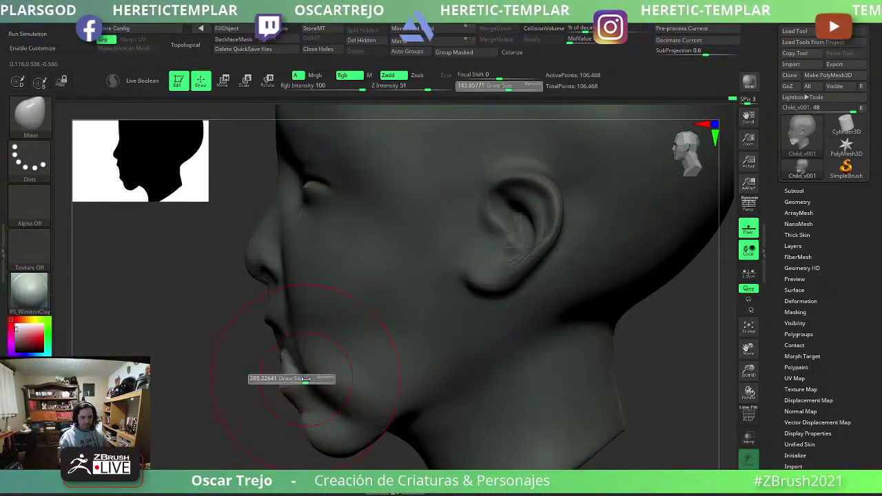
left_click_drag(310, 367, 321, 366)
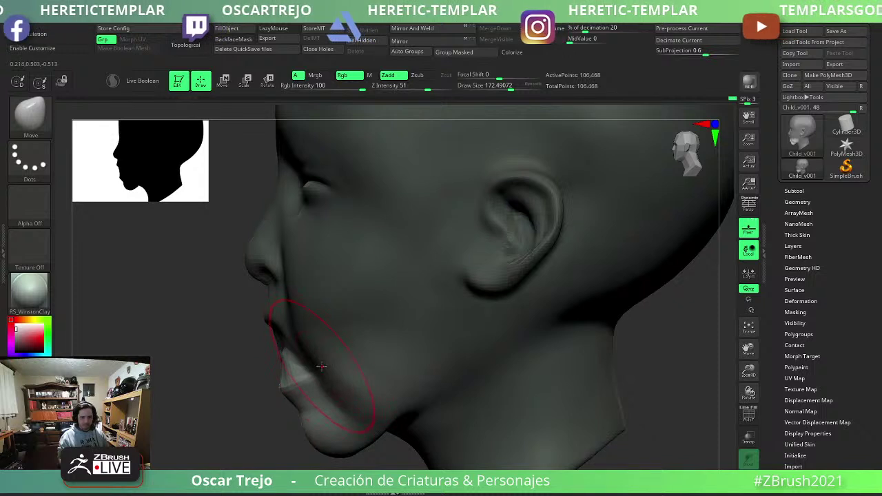
left_click_drag(297, 328, 234, 446)
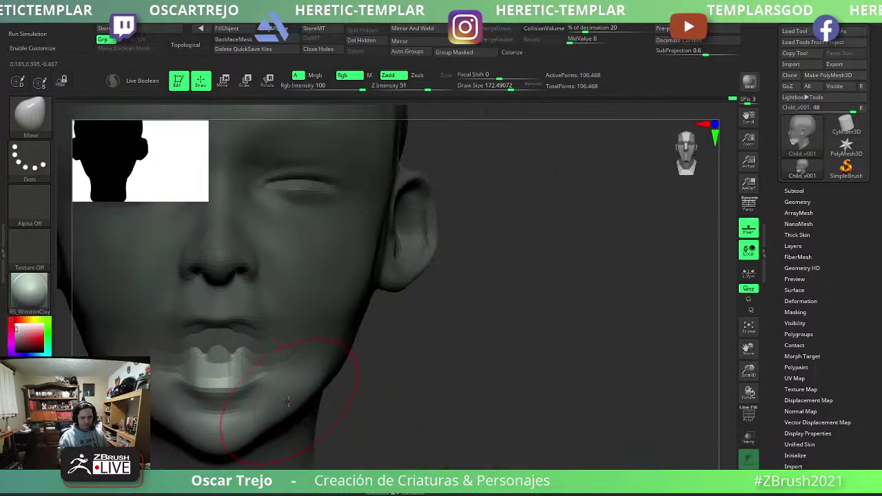
key("bracketleft")
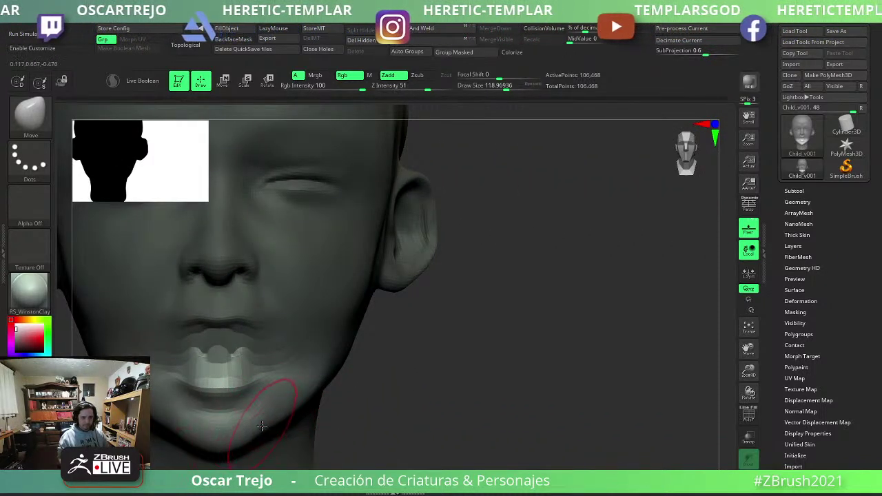
key("bracketleft")
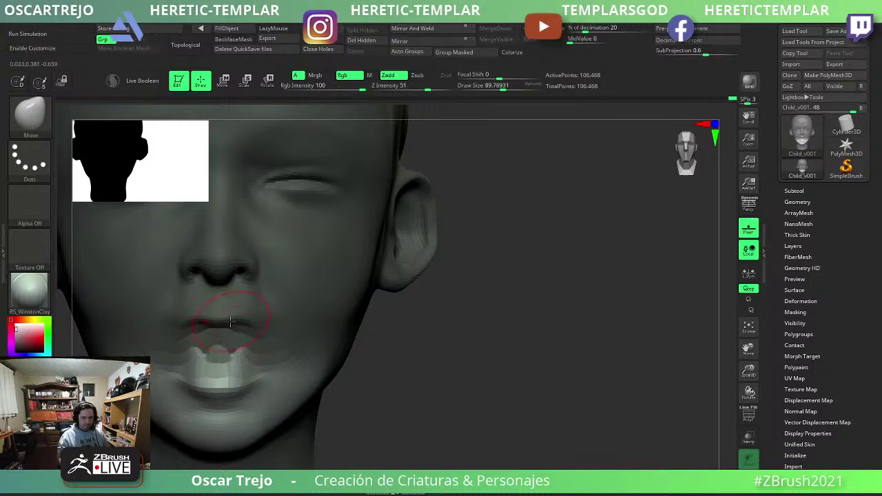
key("ctrl+z")
key("ctrl+z")
key("ctrl+z")
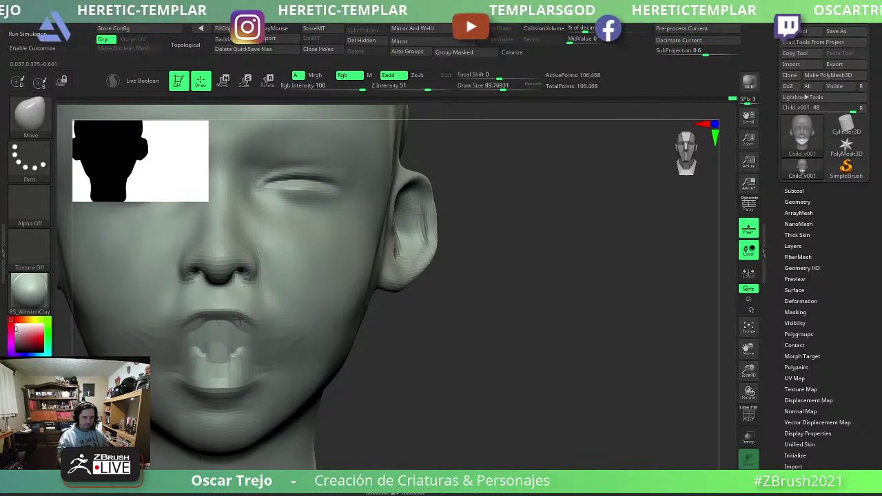
Hollow out the dark mouth interior with ClayBuildup.
key("b")
key("c")
key("b")
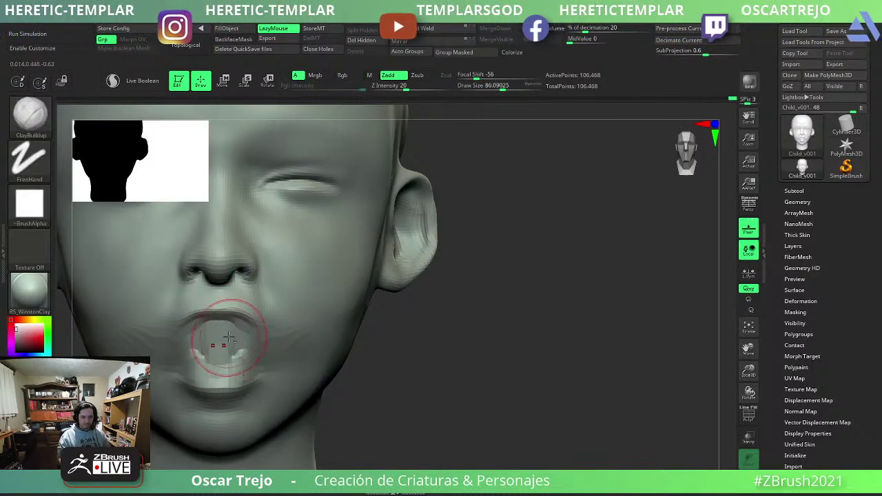
key("ctrl+z")
key("ctrl+z")
key("ctrl+z")
key("ctrl+z")
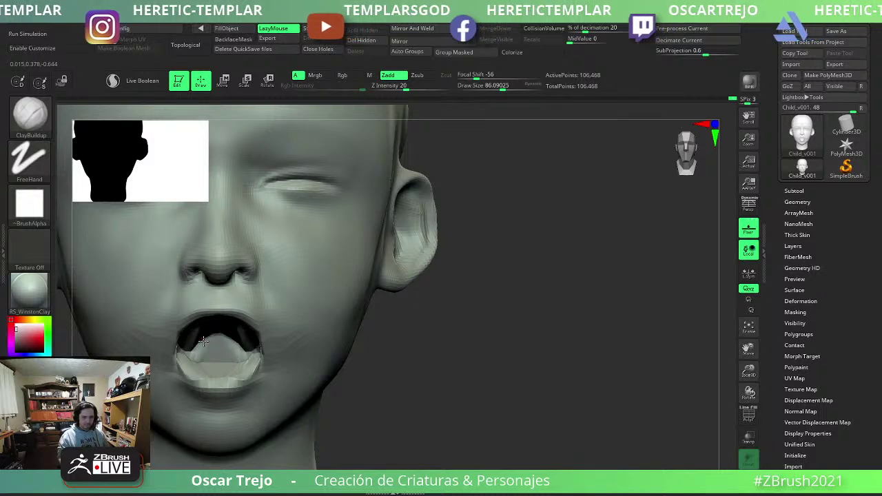
key("ctrl+z")
key("ctrl+z")
key("ctrl+z")
left_click_drag(390, 366, 444, 338)
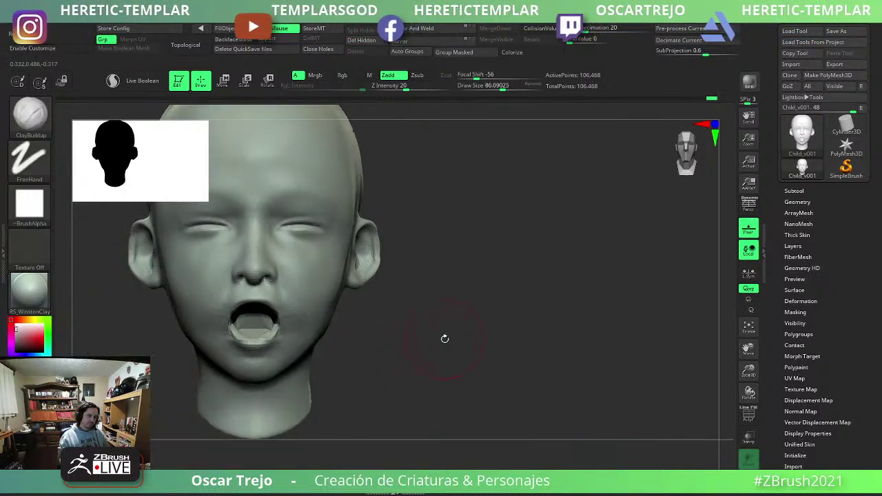
key("ctrl+z")
Reshape the inner lower mouth and lift the upper lip into a crying shape with Move.
key("b")
key("m")
key("v")
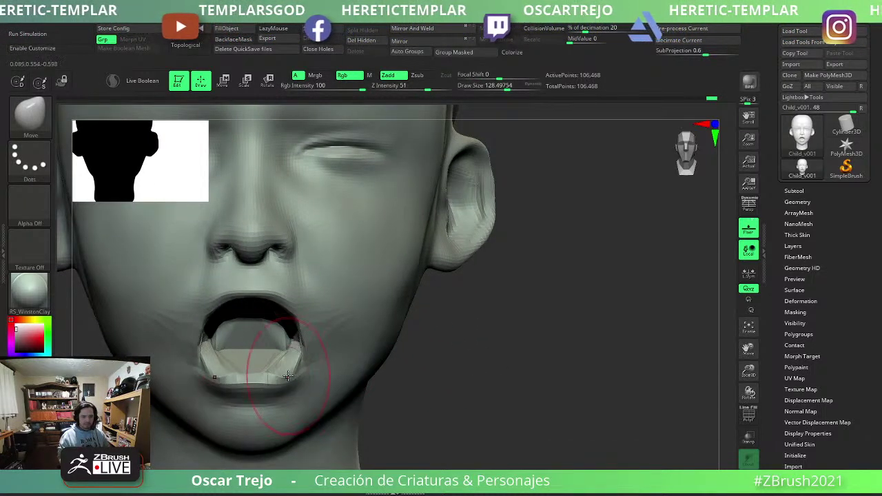
key("ctrl+z")
key("ctrl+z")
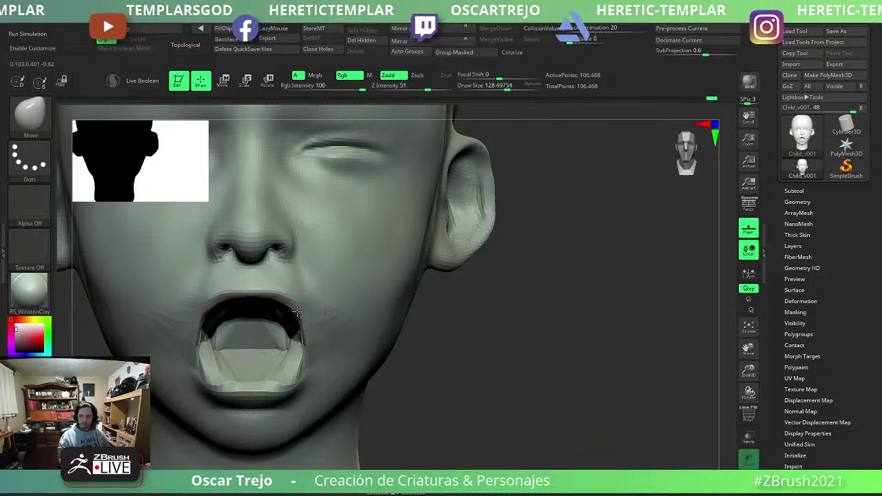
left_click_drag(293, 300, 278, 258)
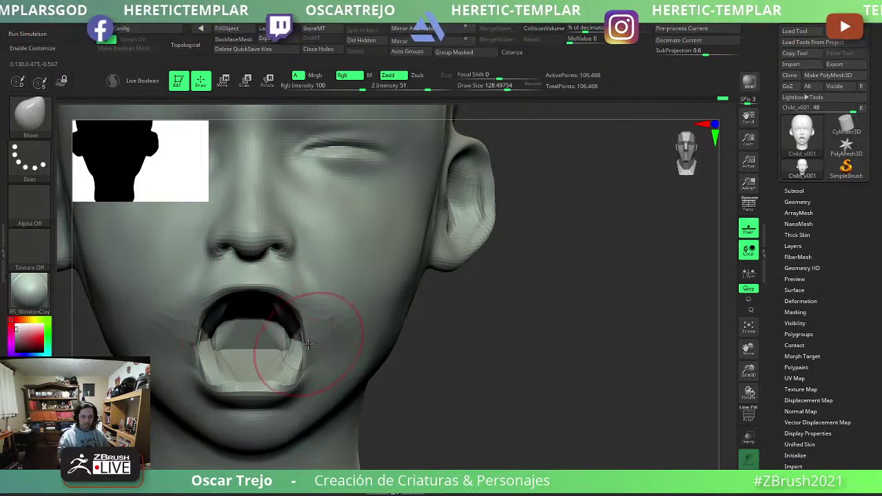
Frame the head, turn it to side profile and smooth along the jaw.
key("f")
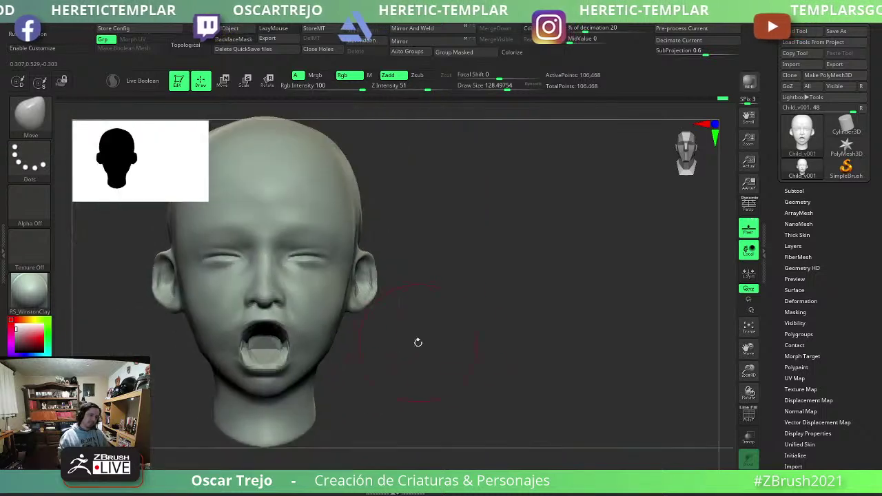
mouse_move(418, 343)
left_mouse_down()
mouse_move(227, 388)
mouse_move(206, 338)
mouse_move(199, 356)
left_mouse_up()
key("shift")
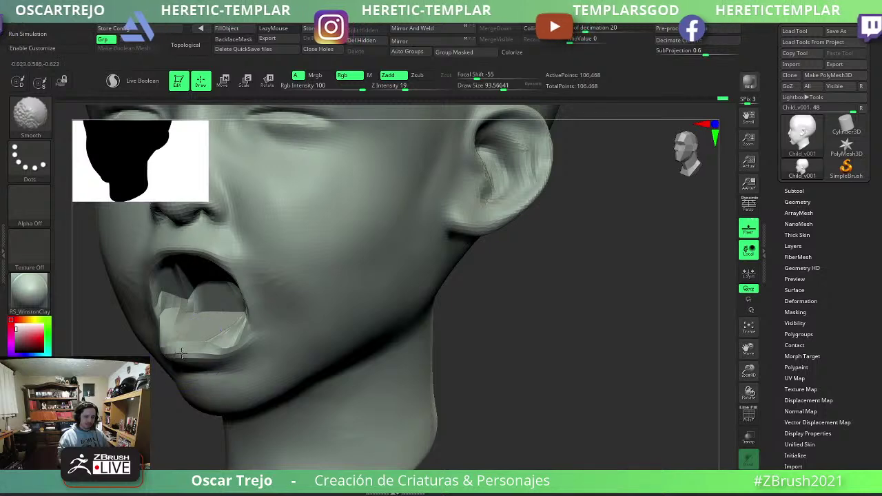
mouse_move(199, 348)
left_mouse_down()
mouse_move(482, 388)
mouse_move(476, 325)
mouse_move(466, 345)
mouse_move(207, 345)
left_mouse_up()
Switch to ClayBuildup and enlarge the brush to about 110 for the side of the head.
key("b")
key("c")
key("b")
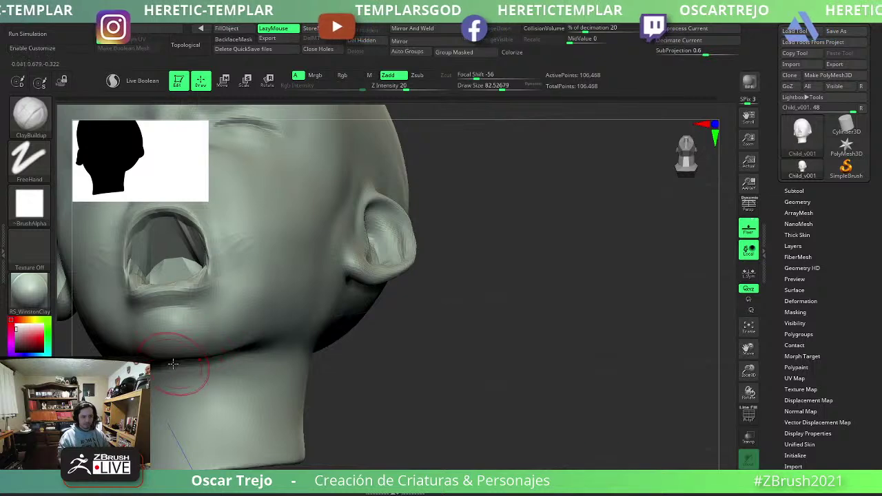
left_click_drag(174, 369, 324, 364)
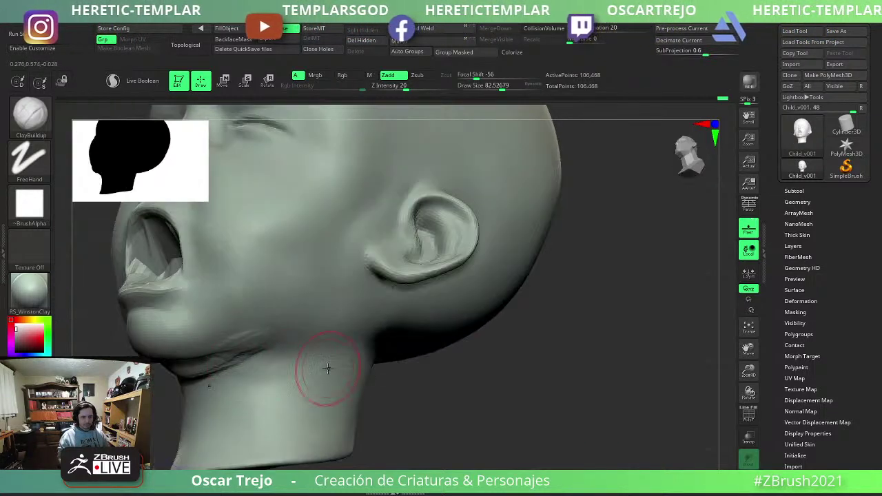
key("s")
mouse_move(167, 372)
left_mouse_down()
mouse_move(161, 369)
mouse_move(172, 368)
left_mouse_up()
mouse_move(172, 368)
left_mouse_down()
mouse_move(197, 372)
mouse_move(174, 355)
left_mouse_up()
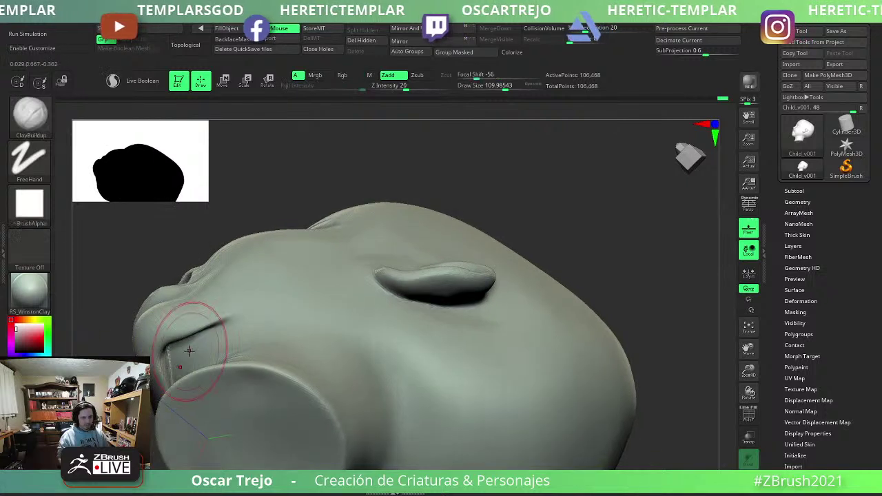
Build up and smooth clay beneath the jaw and ear into a soft fold.
key("shift")
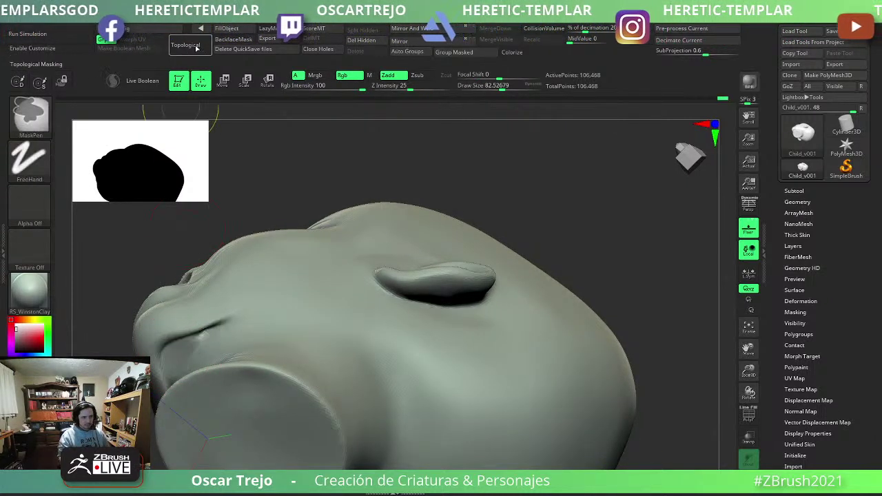
key("ctrl")
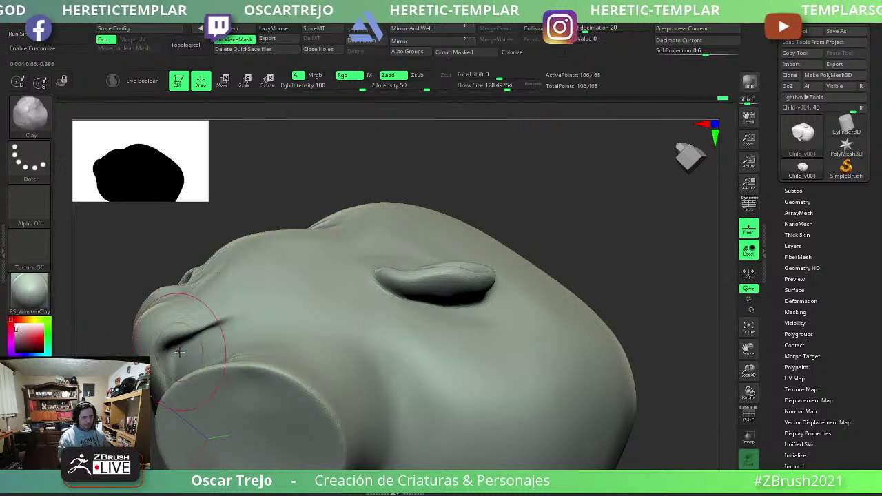
key("shift")
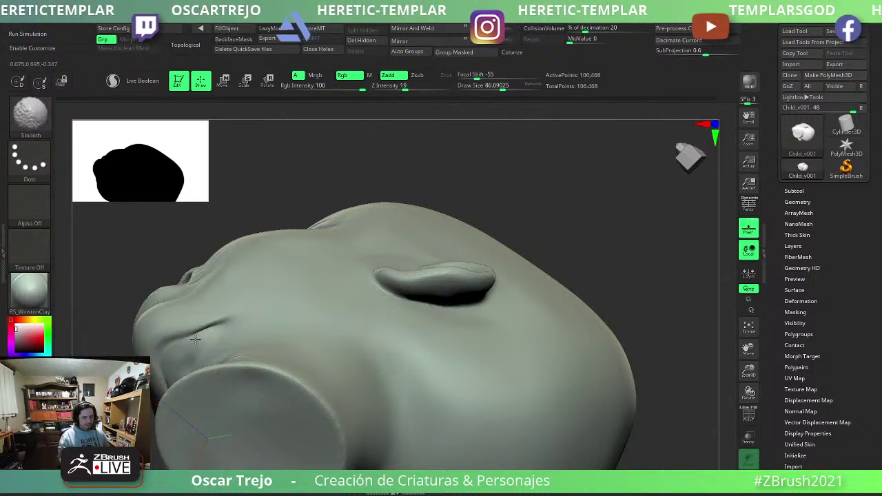
right_click_drag(207, 334, 170, 363)
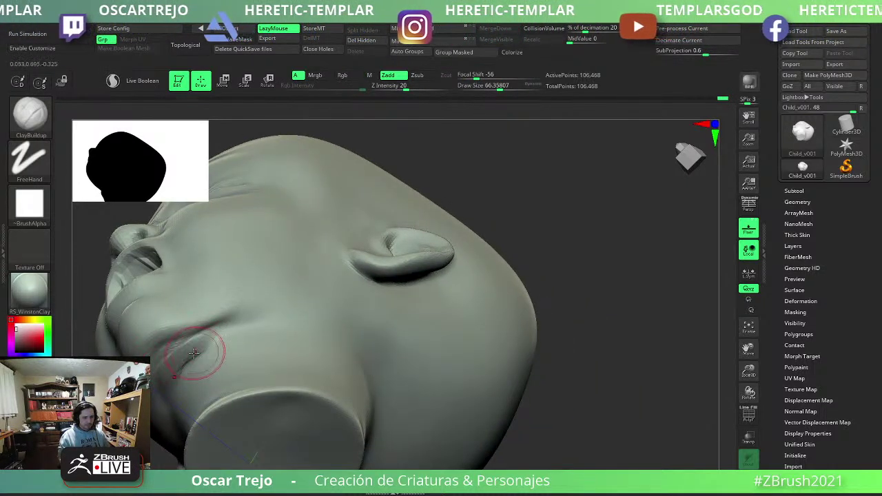
key("shift")
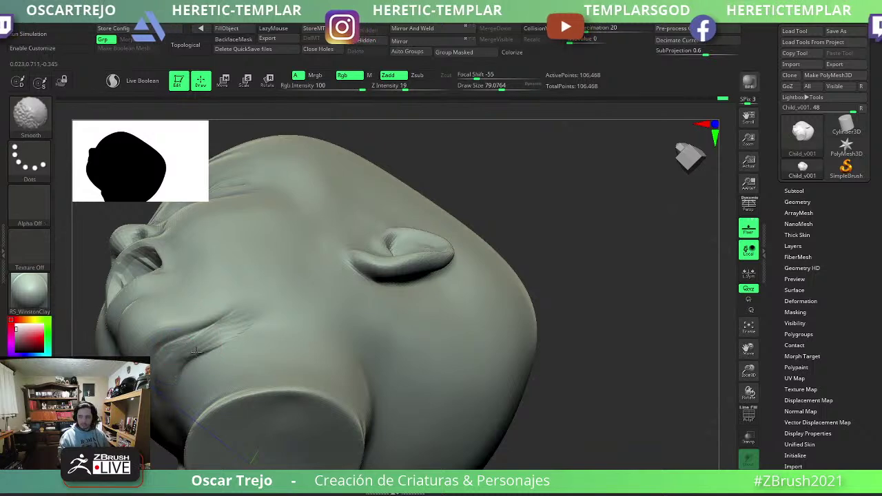
right_click_drag(199, 350, 200, 344)
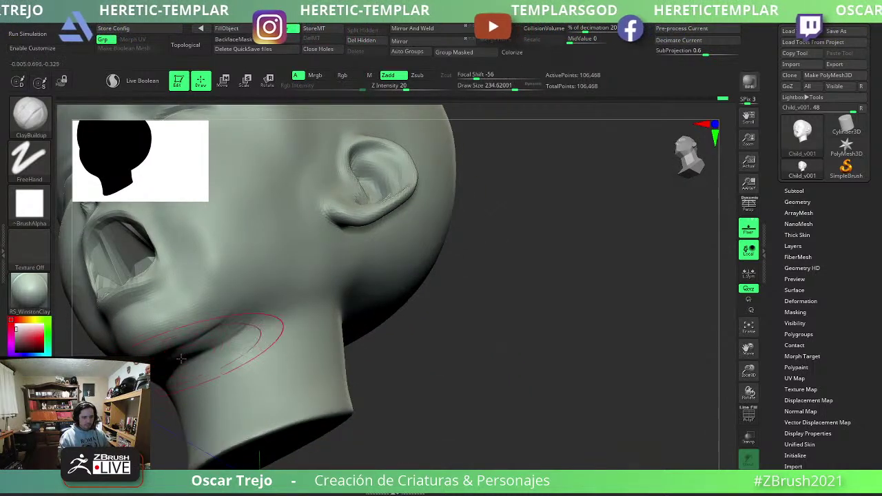
Resize the brush to about 128.5 and bring the face to a straight front view.
key("bracketleft")
key("bracketright")
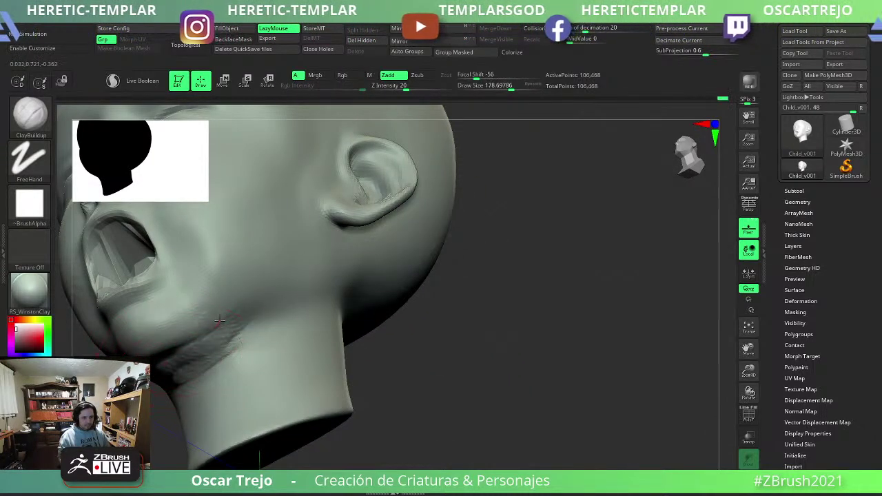
left_click_drag(447, 345, 310, 327)
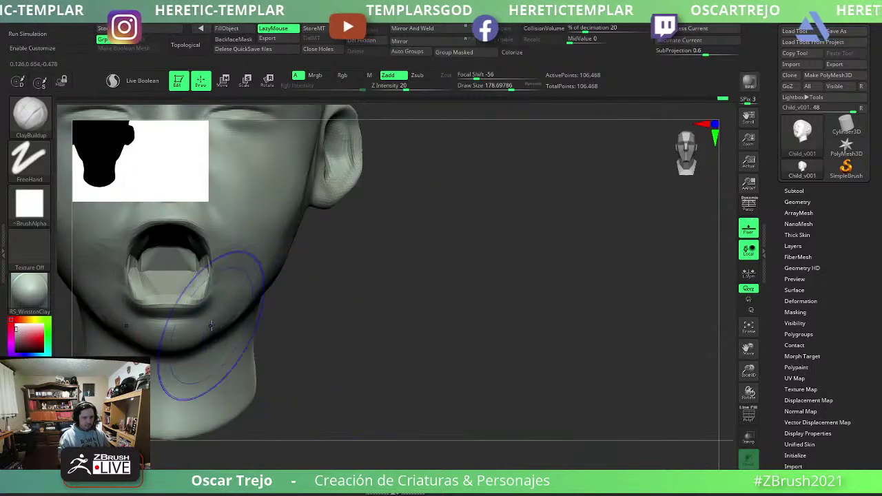
right_click_drag(215, 347, 266, 335)
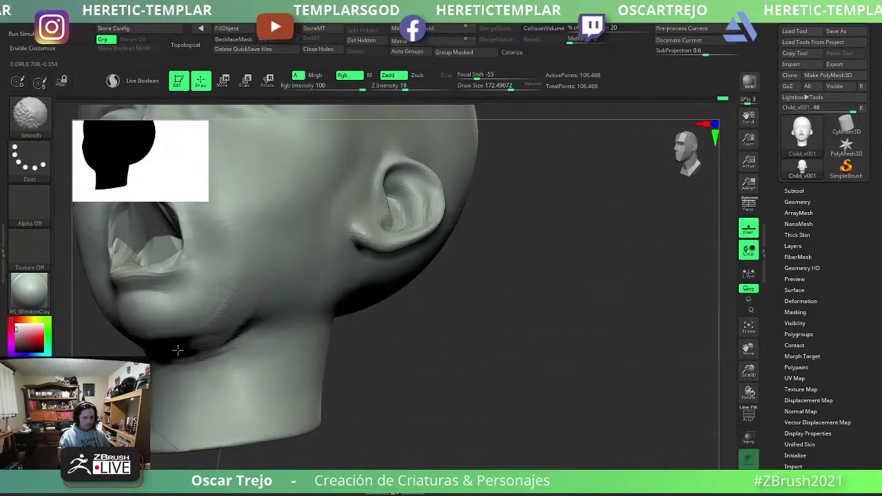
right_click_drag(177, 350, 160, 348)
key("s")
left_click_drag(160, 348, 167, 341)
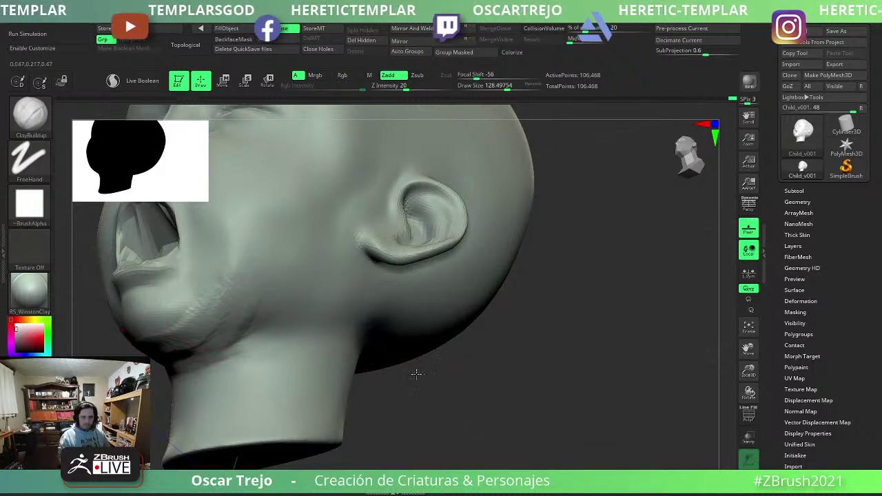
right_click_drag(179, 335, 179, 241, "shift")
Crease the mouth corners with DamStandard and smooth them.
key("b")
key("d")
key("s")
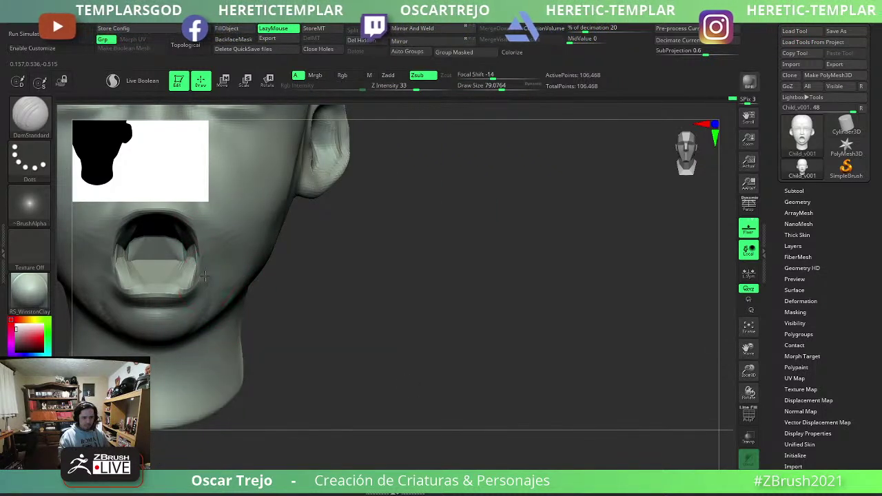
key("shift")
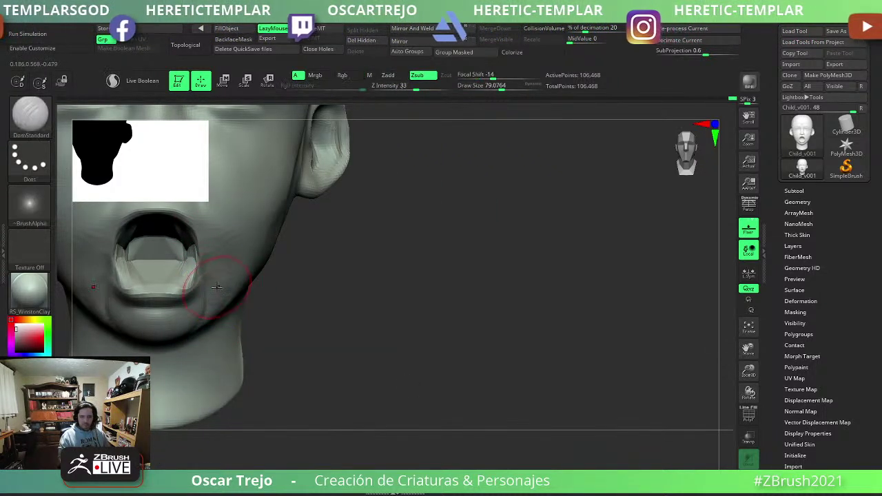
left_click_drag(213, 278, 212, 293, "shift")
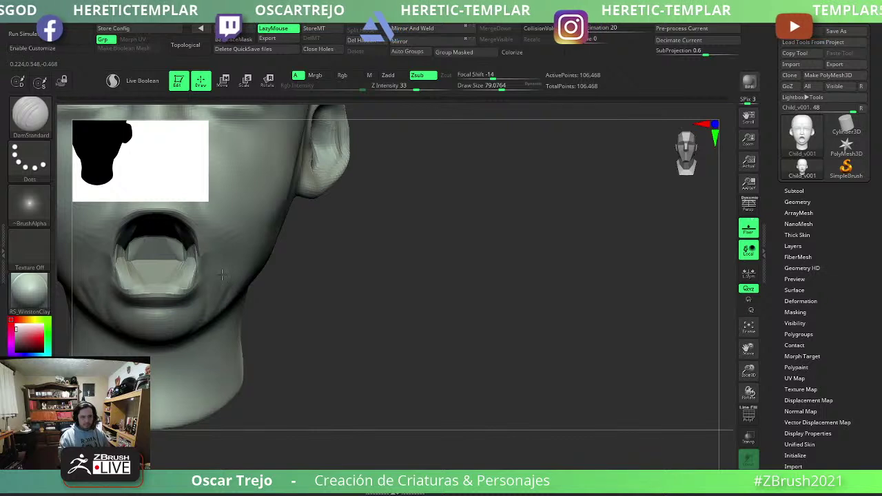
left_click_drag(322, 258, 371, 340, "alt")
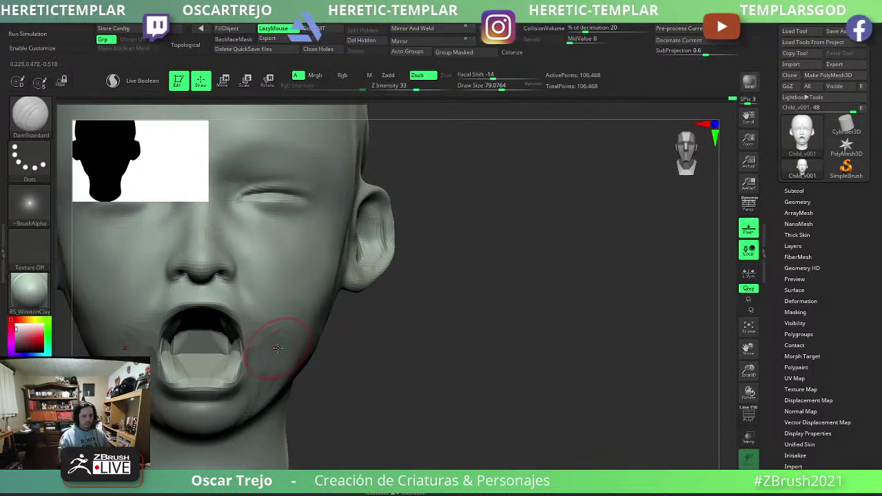
Reshape the upper and lower lips with the Move brush at about size 66.
key("b")
key("m")
key("v")
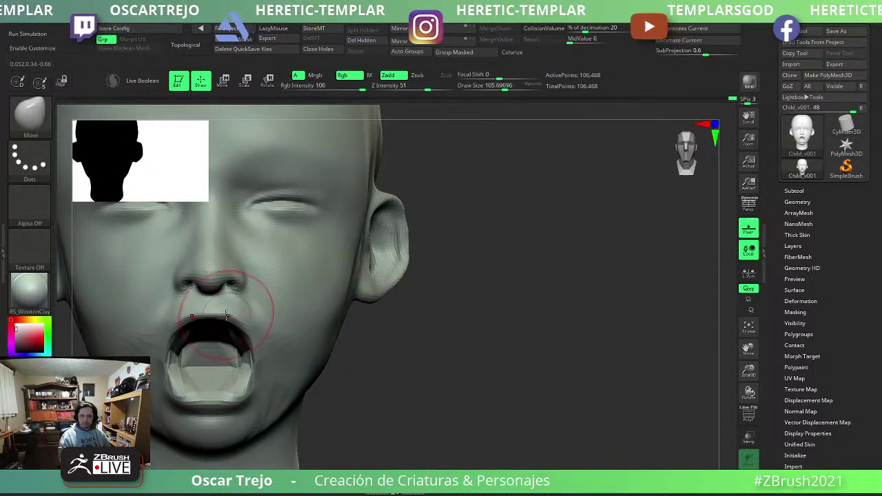
key("bracketleft")
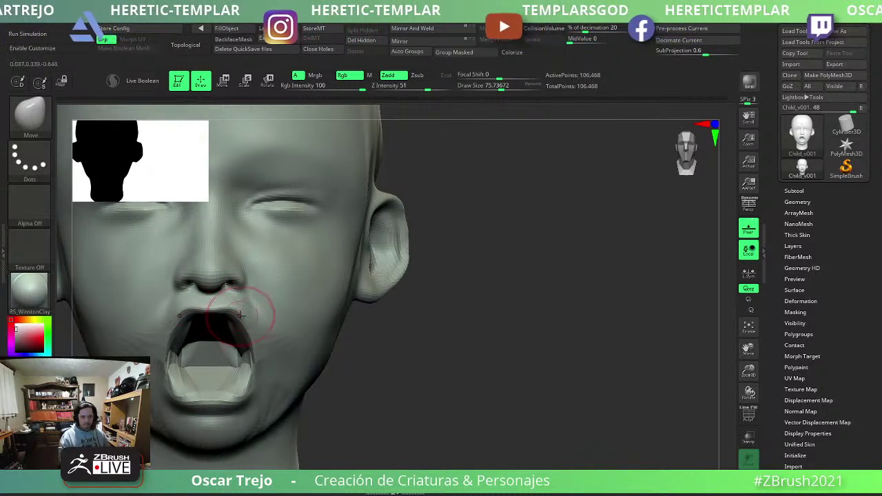
key("bracketleft")
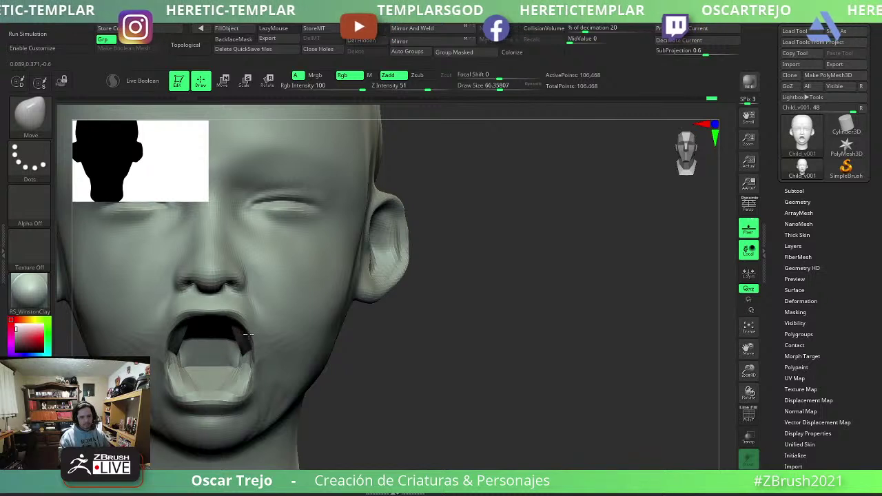
scroll(386, 356, "down", 3)
mouse_move(385, 356)
left_mouse_down()
mouse_move(402, 354)
mouse_move(390, 354)
mouse_move(396, 308)
left_mouse_up()
scroll(395, 308, "up", 4)
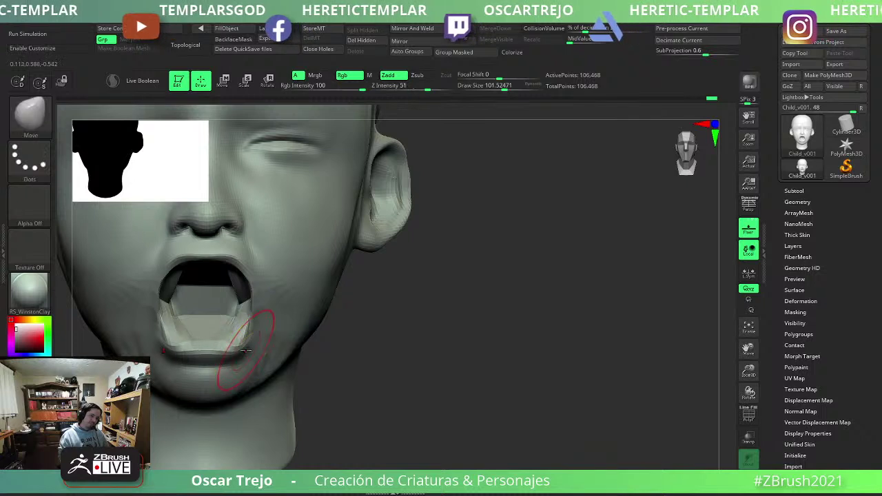
Smooth the lower lip and chin, checking from three-quarter and side views.
key("shift")
left_click_drag(236, 344, 246, 325, "shift")
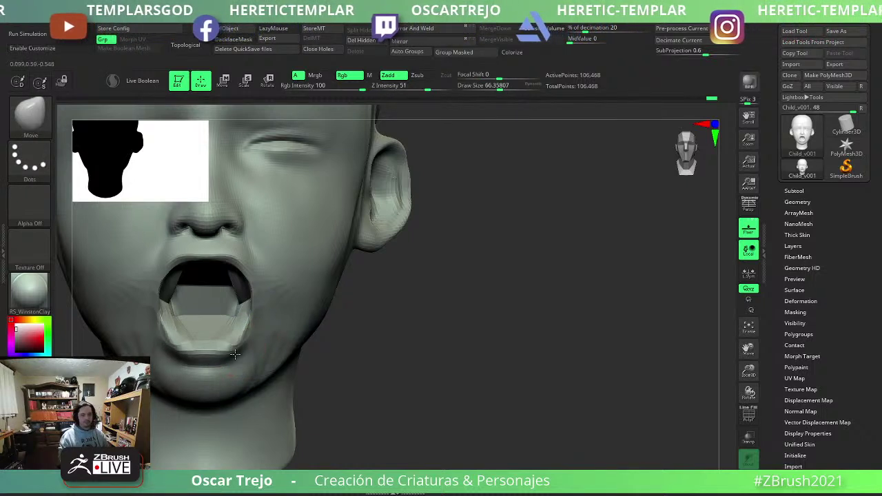
left_click_drag(447, 359, 439, 338, "shift")
scroll(438, 338, "down", 4)
scroll(292, 345, "up", 4)
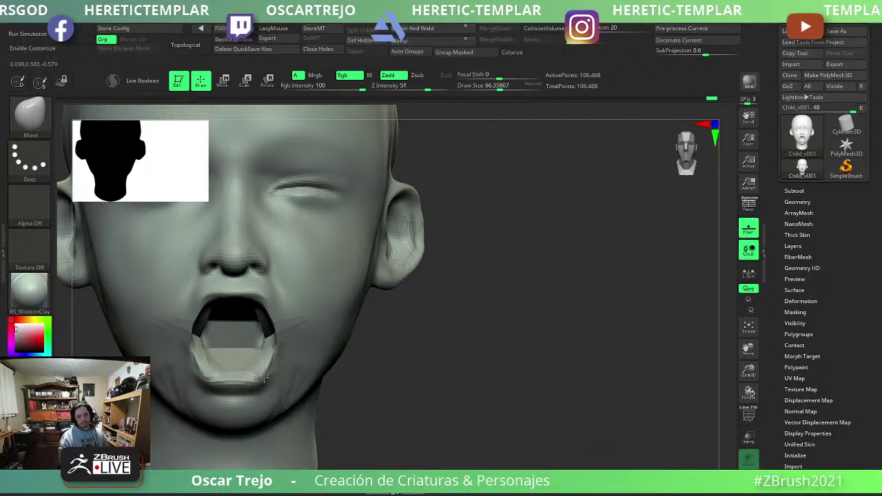
key("ctrl")
scroll(276, 364, "down", 4)
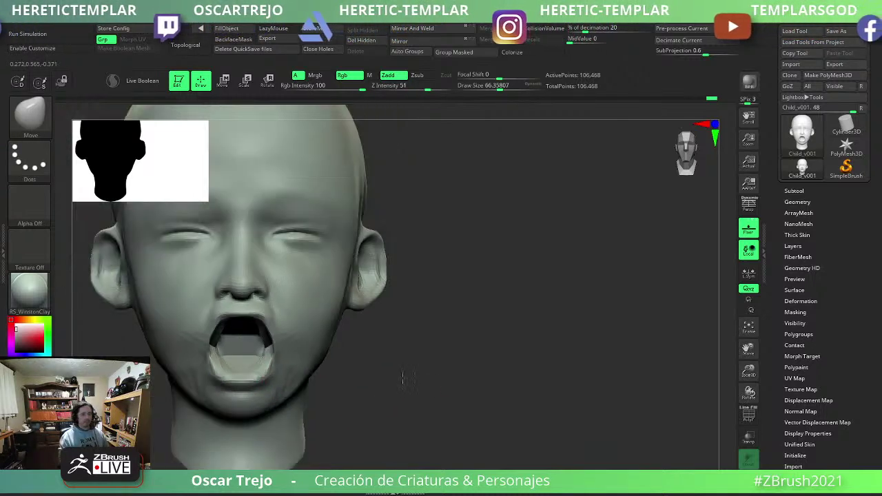
right_click_drag(276, 363, 371, 378)
scroll(193, 394, "up", 4)
right_click_drag(276, 321, 258, 323)
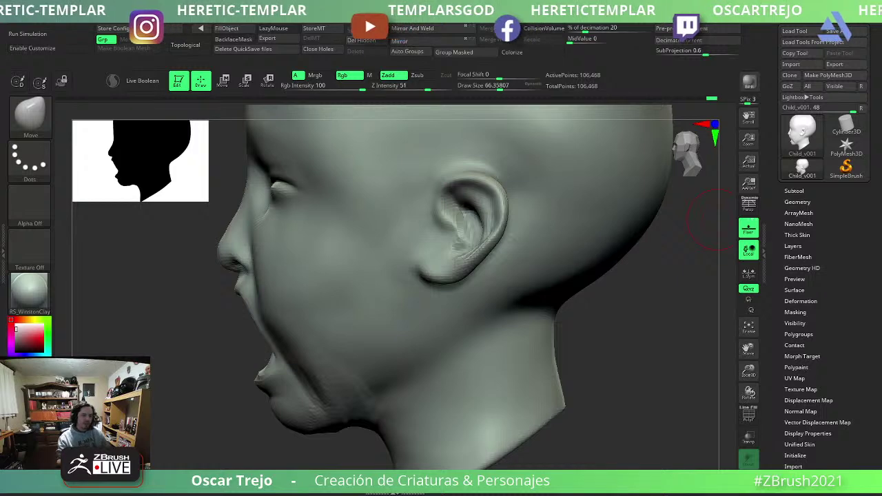
Mask and smooth inside the open mouth around the tongue.
mouse_move(217, 393)
left_mouse_down()
mouse_move(241, 387)
mouse_move(287, 407)
mouse_move(328, 400)
left_mouse_up()
key("ctrl")
key("shift")
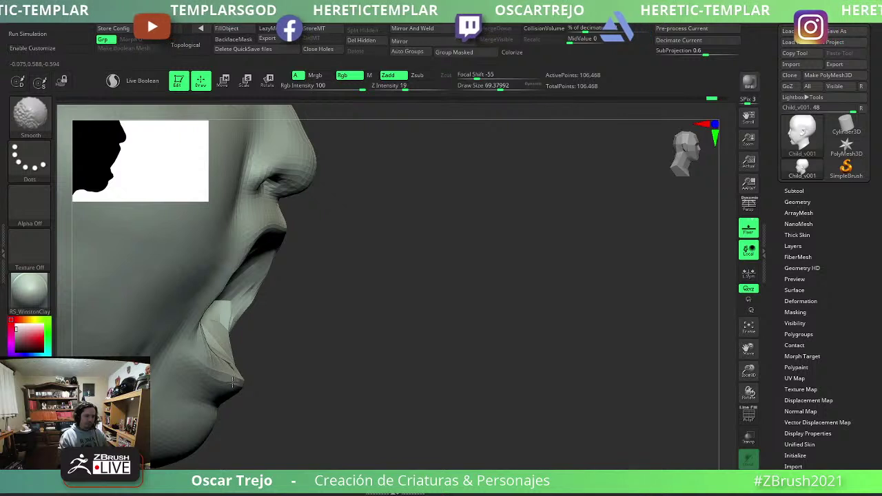
left_click_drag(239, 388, 305, 365, "shift")
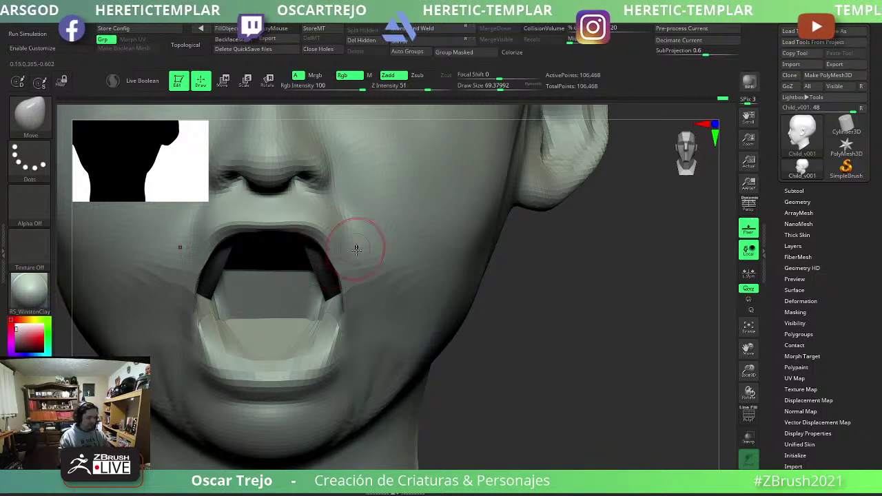
left_click_drag(540, 289, 315, 292)
Carve with DamStandard, smooth, then build up clay on the face with ClayBuildup.
key("b")
key("d")
key("s")
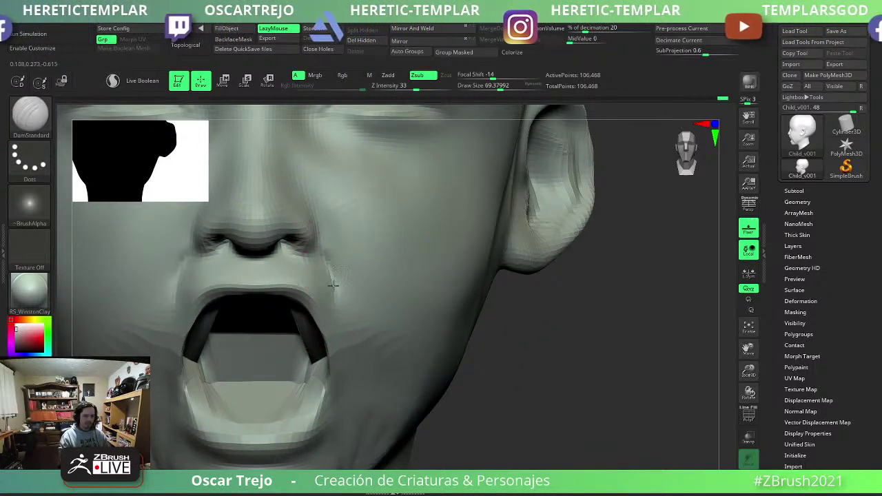
key("shift")
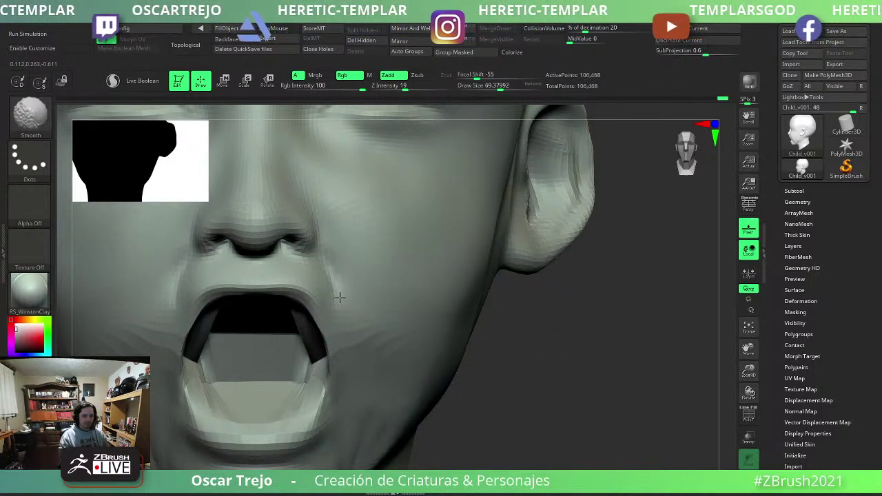
left_click_drag(528, 400, 331, 373, "shift")
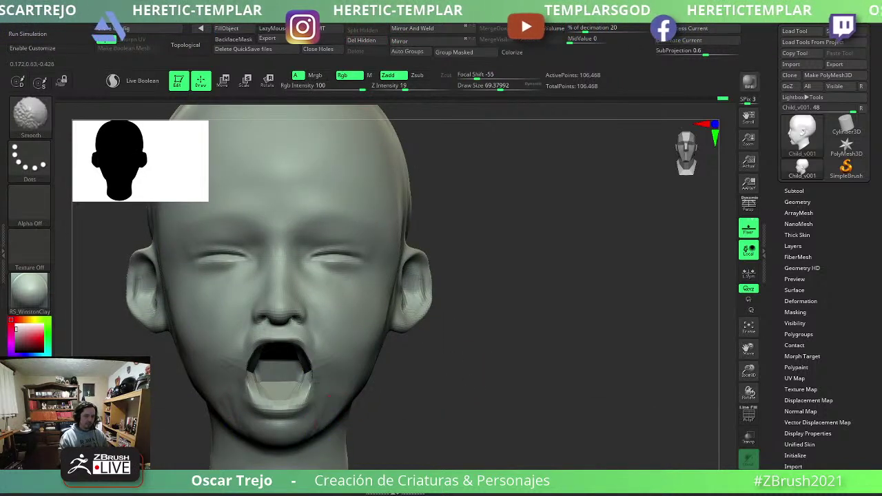
key("b")
key("c")
key("b")
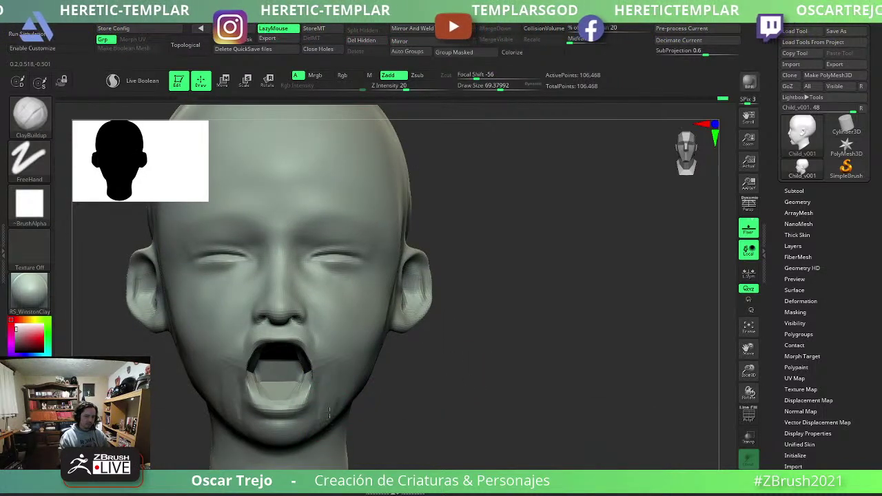
mouse_move(344, 351)
right_mouse_down("ctrl")
mouse_move(457, 356)
mouse_move(387, 333)
right_mouse_up("ctrl")
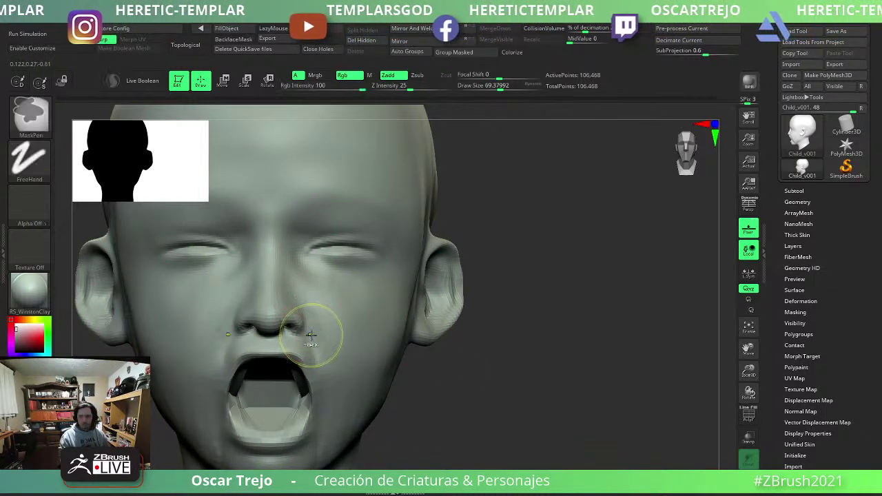
Drag the nostril wing into shape with Move Topological.
key("b")
key("d")
key("s")
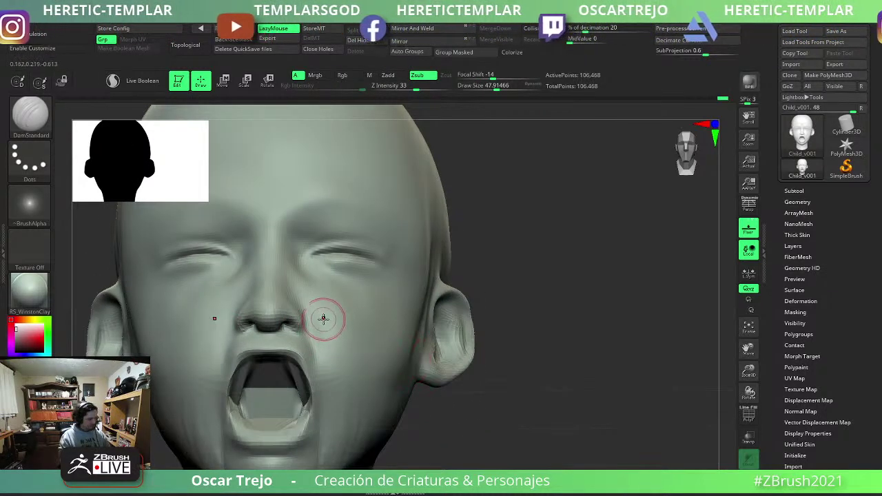
key("b")
key("m")
key("t")
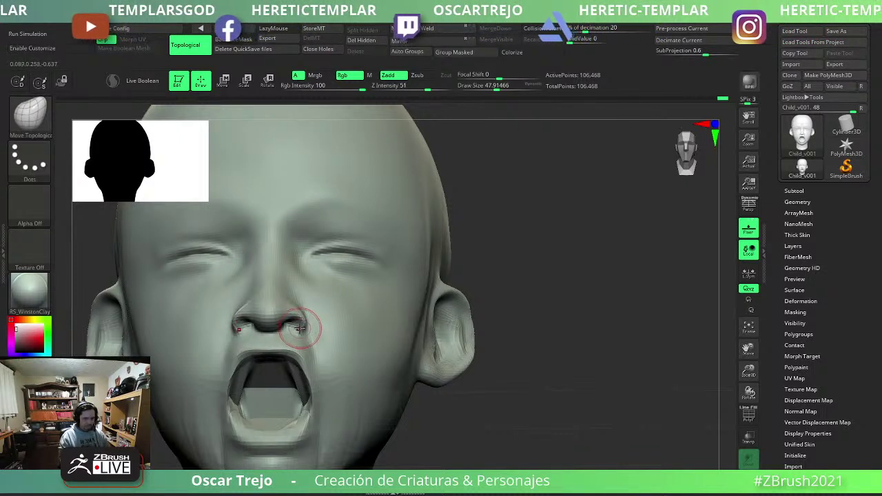
left_click_drag(300, 324, 283, 331)
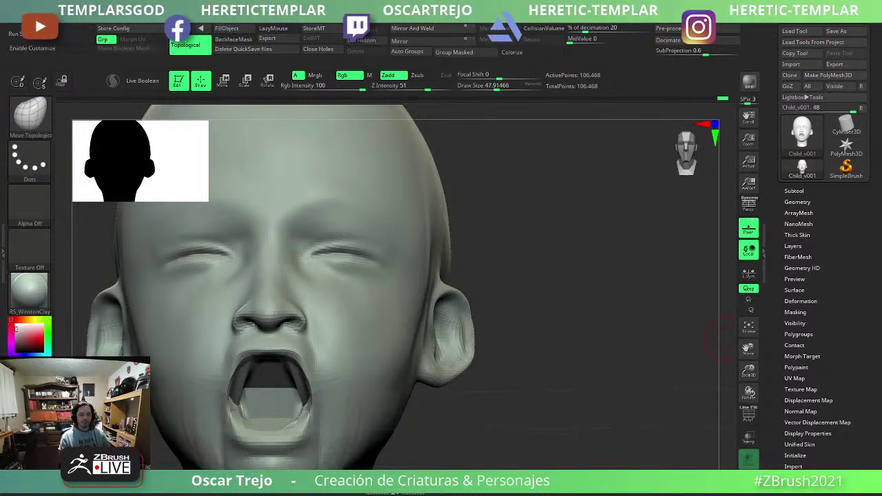
In profile, smooth the chin and pull the mouth and jaw further open.
left_click_drag(720, 336, 404, 323)
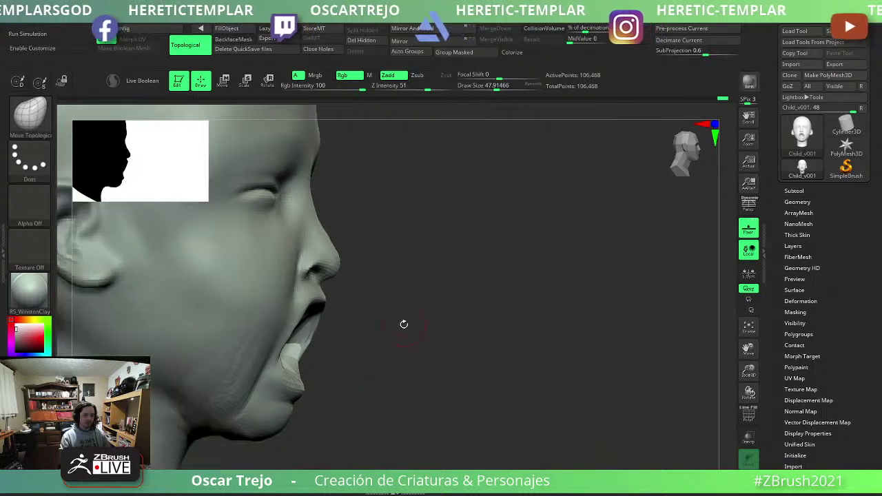
key("shift")
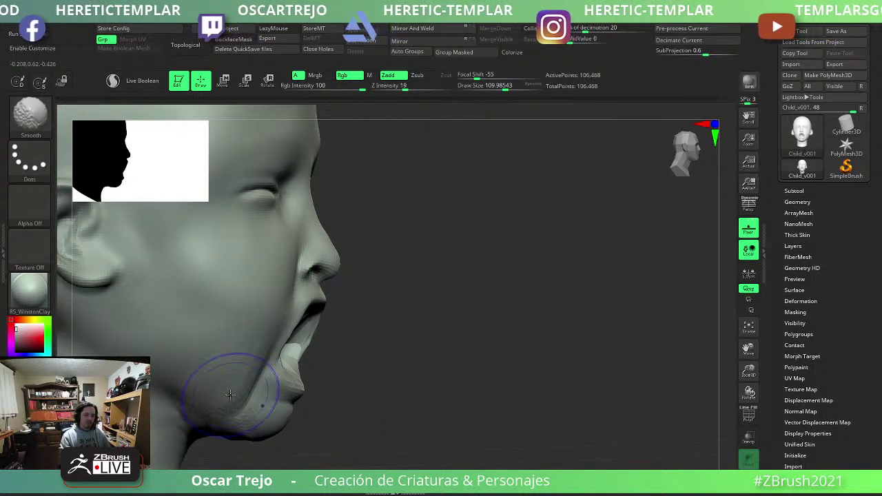
left_click_drag(295, 305, 374, 335)
left_click_drag(293, 302, 304, 308)
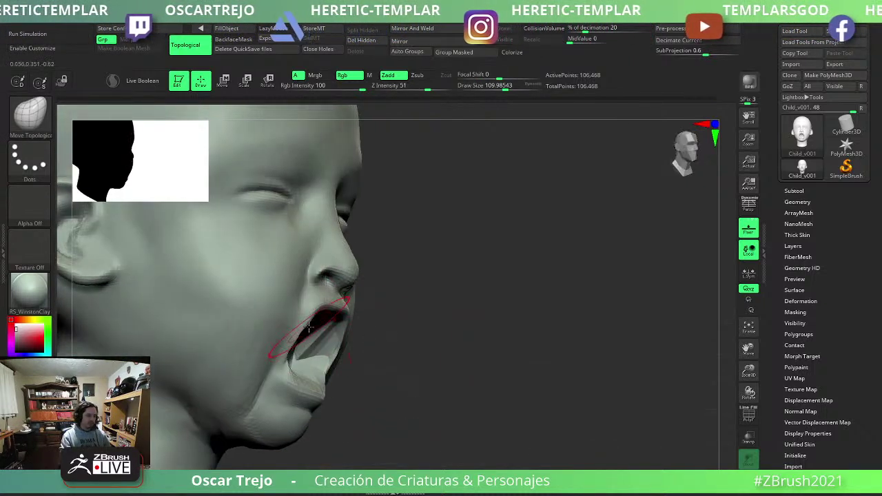
Crease the mouth corner with a smaller DamStandard brush and smooth it.
key("b")
key("d")
key("s")
key("bracketleft")
key("bracketleft")
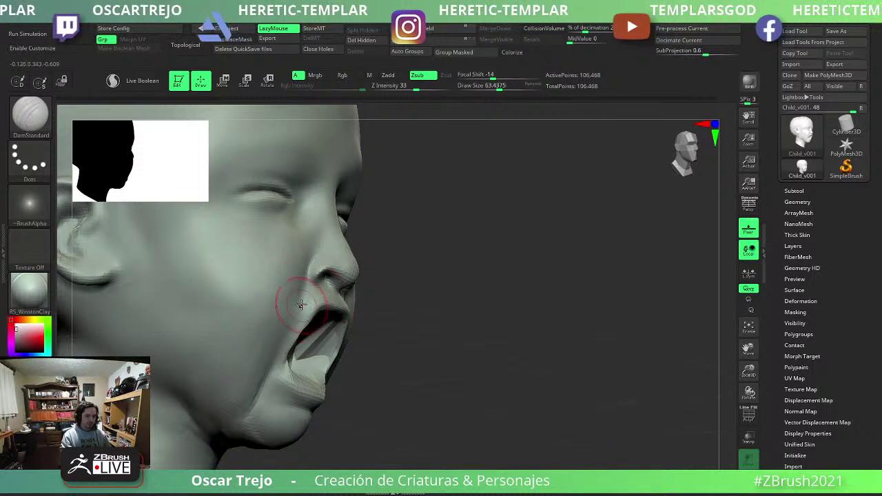
key("shift")
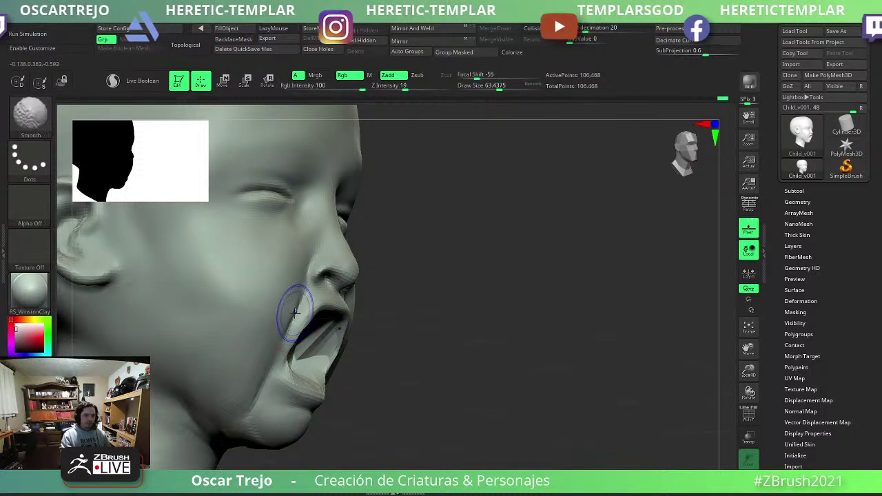
Rotate back to a frontal view and zoom in close on the eyes.
mouse_move(293, 308)
left_mouse_down()
mouse_move(332, 350)
mouse_move(348, 332)
left_mouse_up()
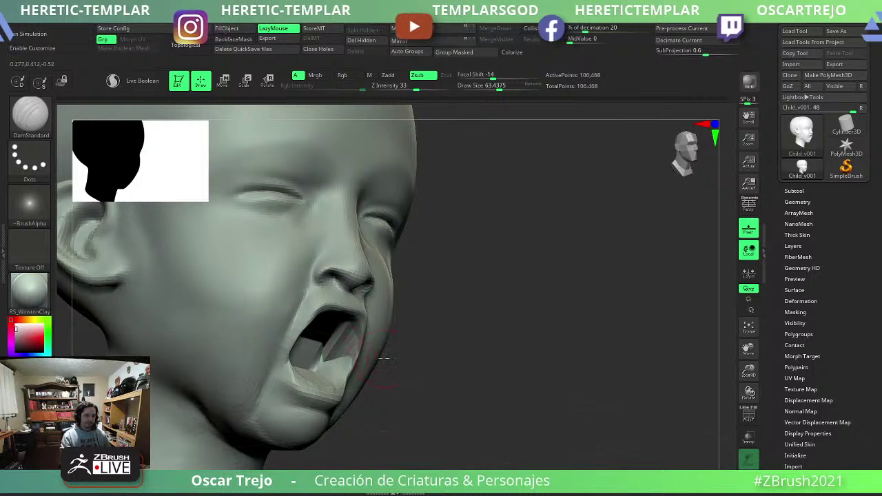
mouse_move(498, 390)
left_mouse_down()
mouse_move(524, 451)
mouse_move(489, 409)
left_mouse_up()
mouse_move(518, 319)
left_mouse_down("alt")
mouse_move(508, 330)
mouse_move(531, 374)
left_mouse_up("alt")
mouse_move(429, 265)
left_mouse_down("alt")
mouse_move(508, 331)
mouse_move(344, 335)
left_mouse_up("alt")
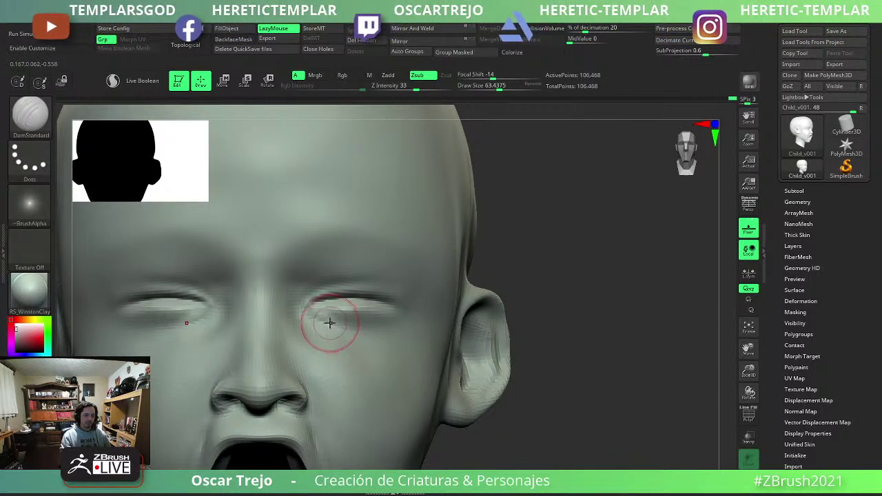
Deepen the squeezed eyelid creases with ClayBuildup and DamStandard, smoothing between passes.
key("b")
key("c")
key("b")
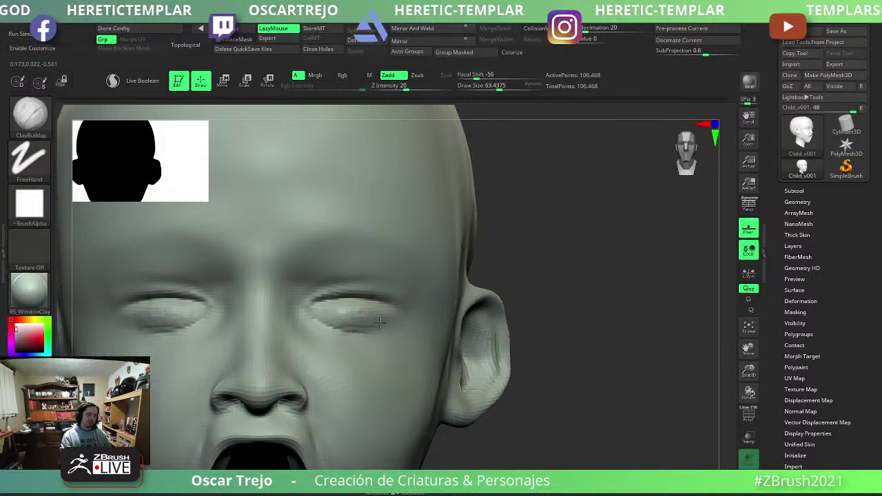
key("shift")
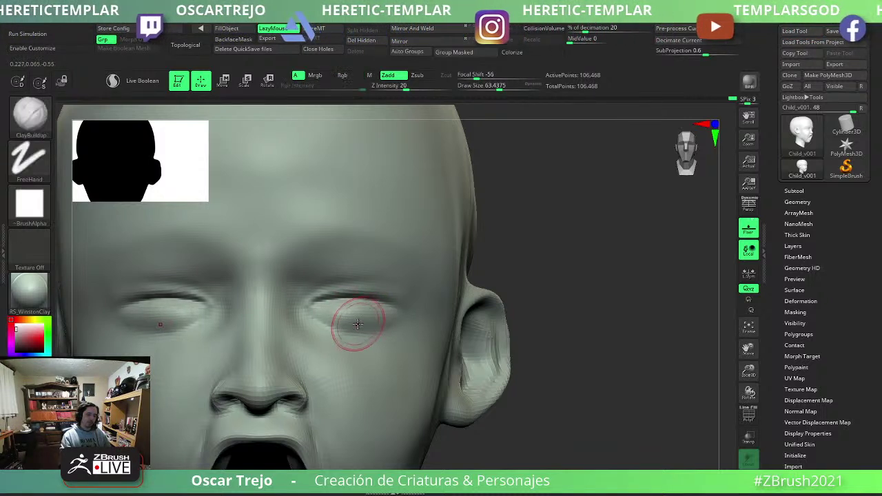
key("b")
key("d")
key("s")
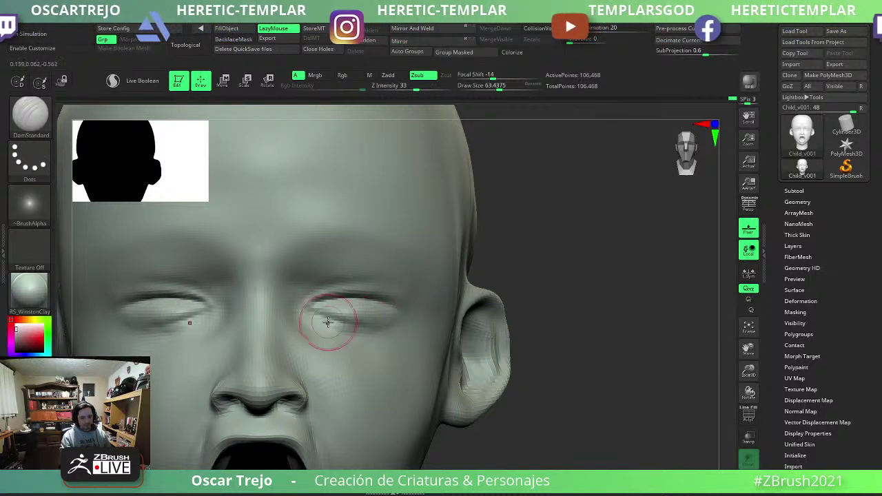
key("shift")
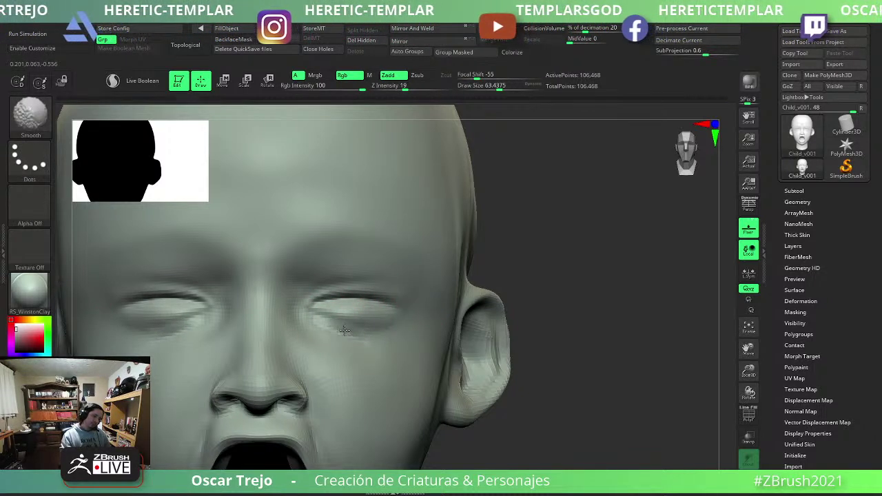
mouse_move(344, 319)
right_mouse_down("ctrl")
mouse_move(453, 276)
mouse_move(473, 289)
mouse_move(491, 335)
mouse_move(478, 343)
right_mouse_up("ctrl")
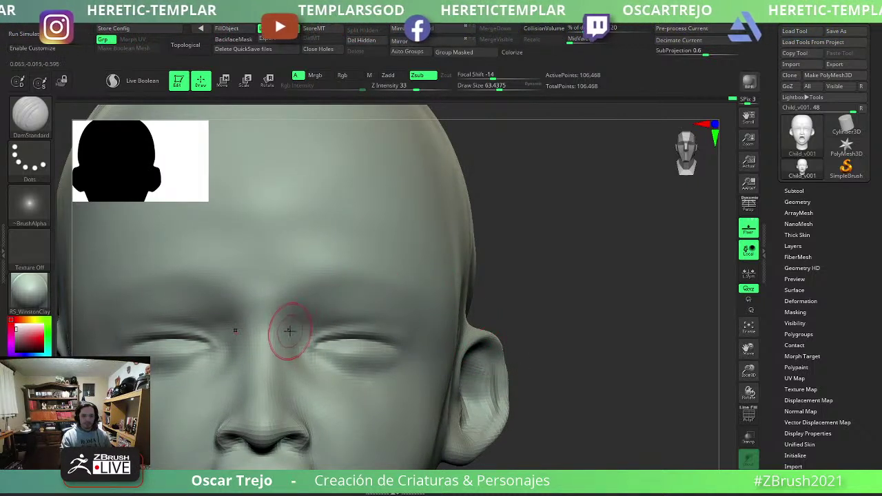
Sculpt furrows into the brow between the eyes with the Standard brush and smooth them.
key("b")
key("s")
key("t")
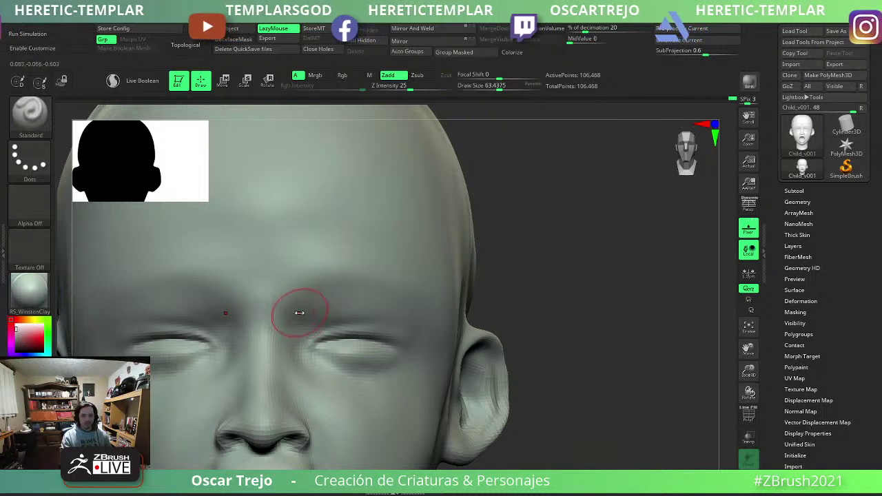
left_click_drag(296, 309, 335, 291)
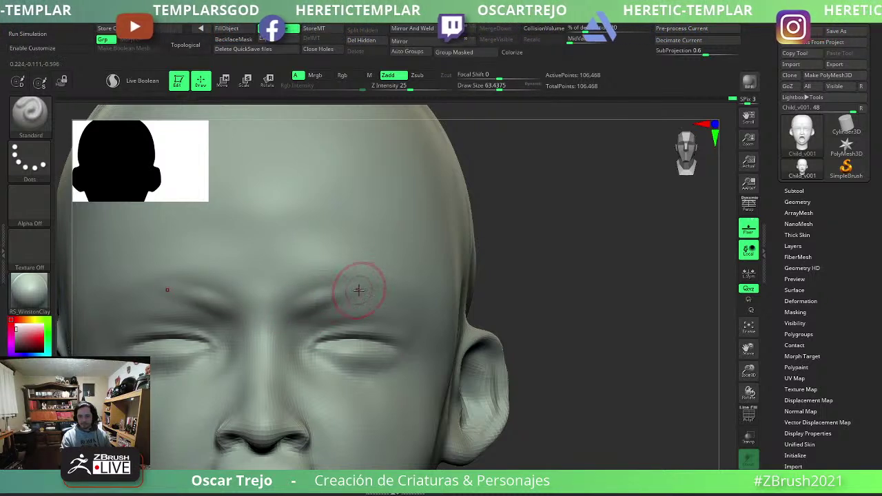
key("shift")
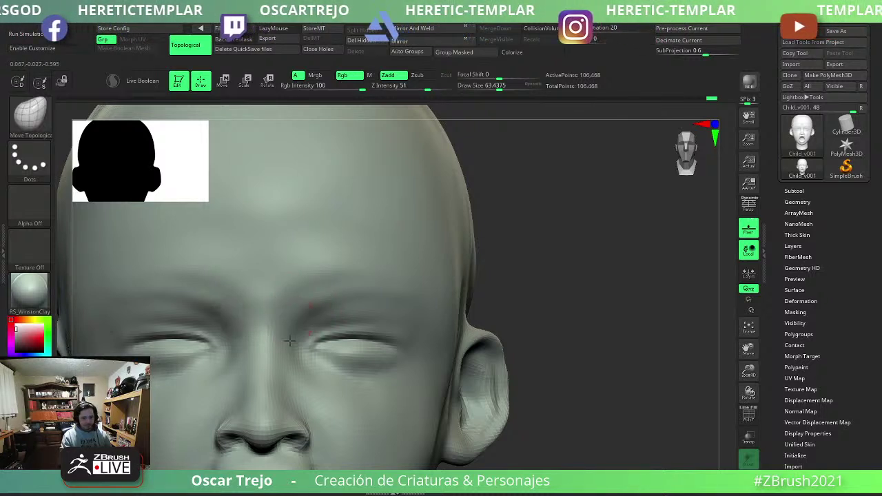
key("ctrl")
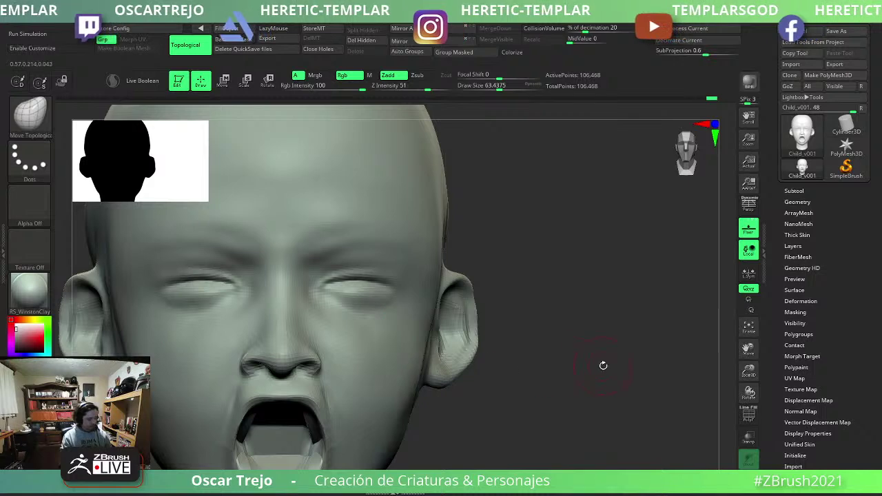
Enlarge the brush and nudge the area beside the nostril and upper lip.
left_click_drag(602, 364, 265, 360)
key("s")
left_click(265, 361)
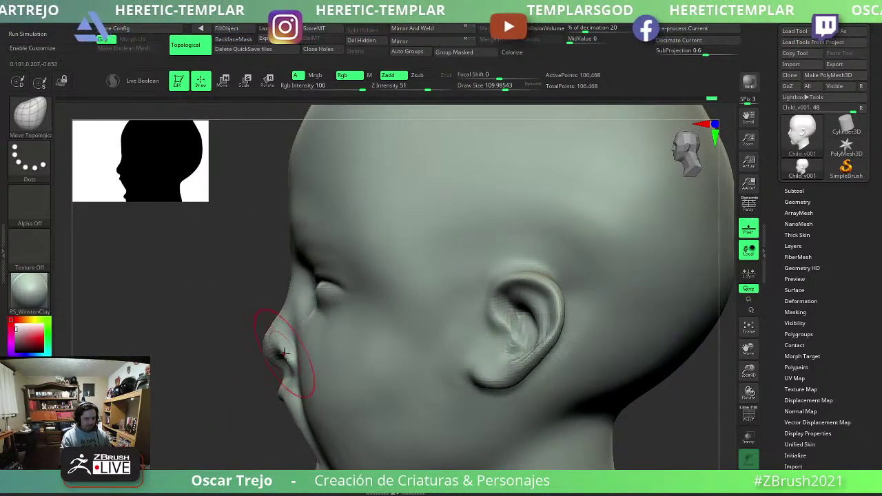
left_click_drag(283, 353, 285, 335)
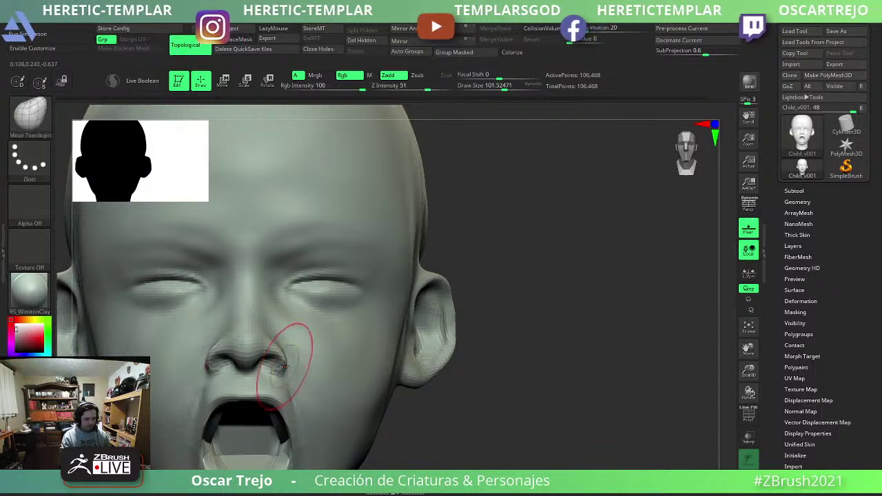
key("bracketleft")
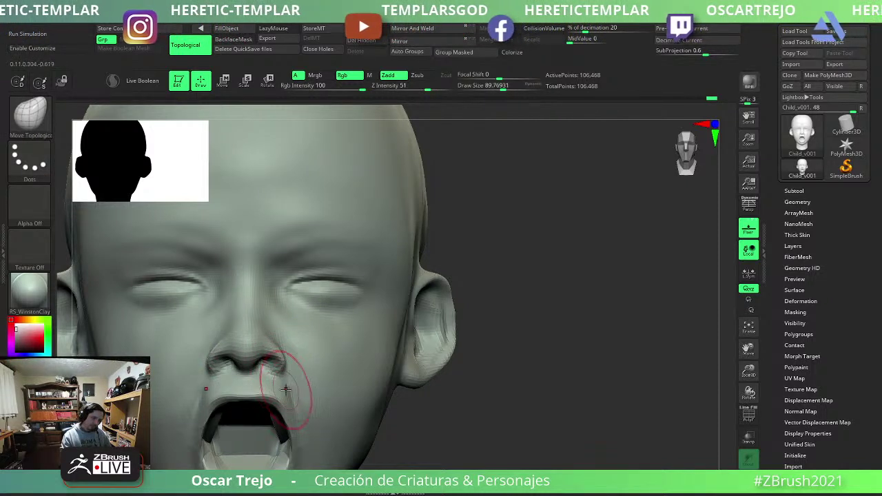
Switch to DamStandard at half size and view the head from three-quarter angle.
key("b")
key("d")
key("s")
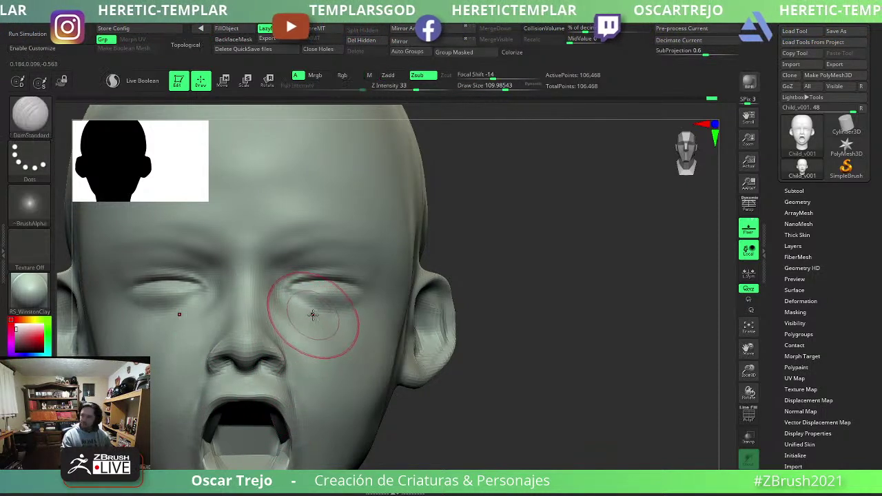
key("bracketleft")
key("bracketleft")
key("bracketleft")
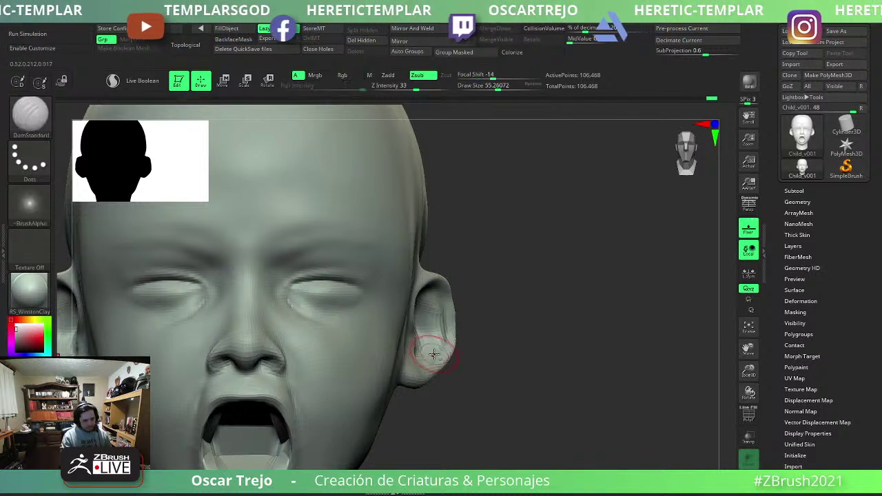
mouse_move(433, 354)
left_mouse_down()
mouse_move(560, 420)
mouse_move(500, 389)
left_mouse_up()
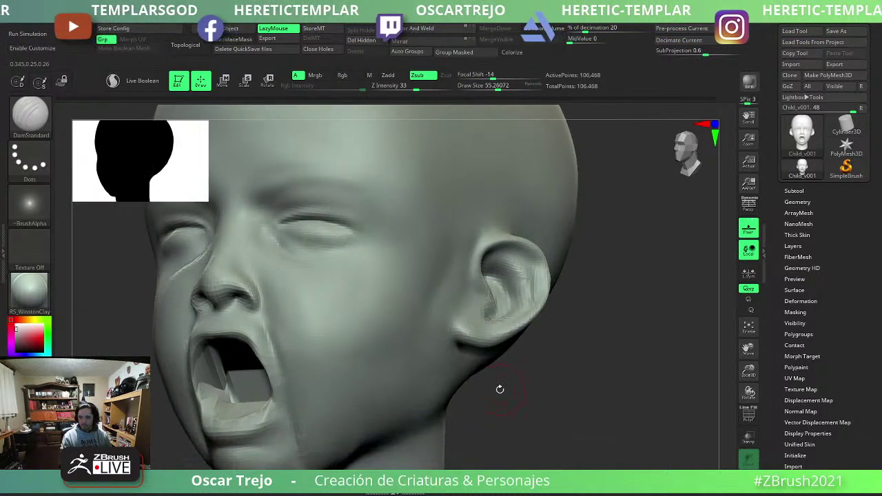
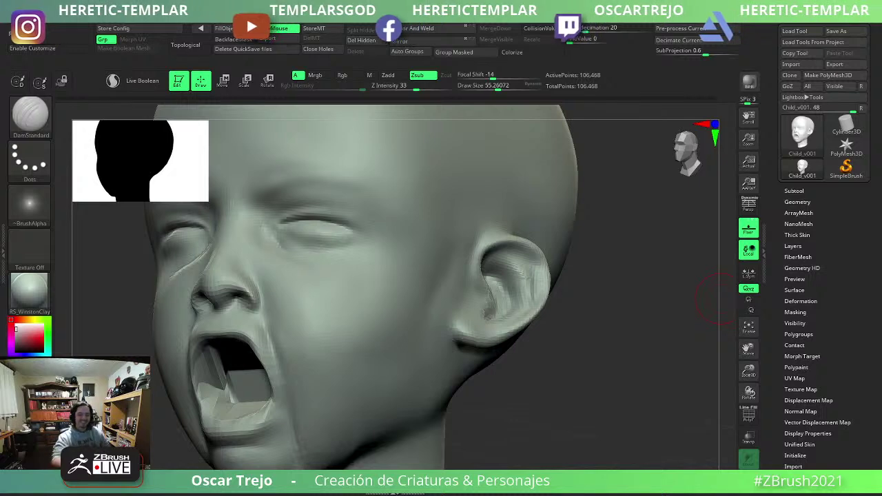
Build up the nose with ClayBuildup, smooth it, and begin carving nose creases with DamStandard.
mouse_move(717, 297)
left_mouse_down()
mouse_move(561, 429)
mouse_move(597, 358)
mouse_move(514, 338)
mouse_move(310, 412)
mouse_move(354, 334)
left_mouse_up()
key("b")
key("c")
key("b")
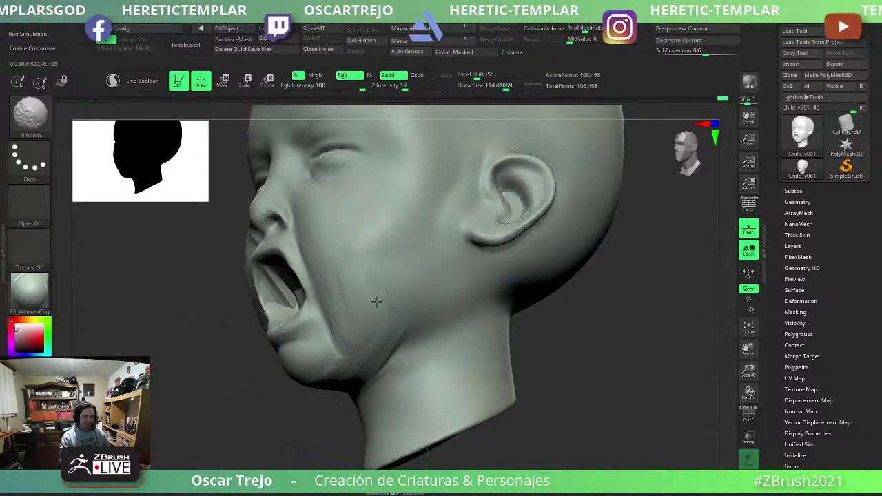
left_click_drag(306, 421, 498, 331, "shift")
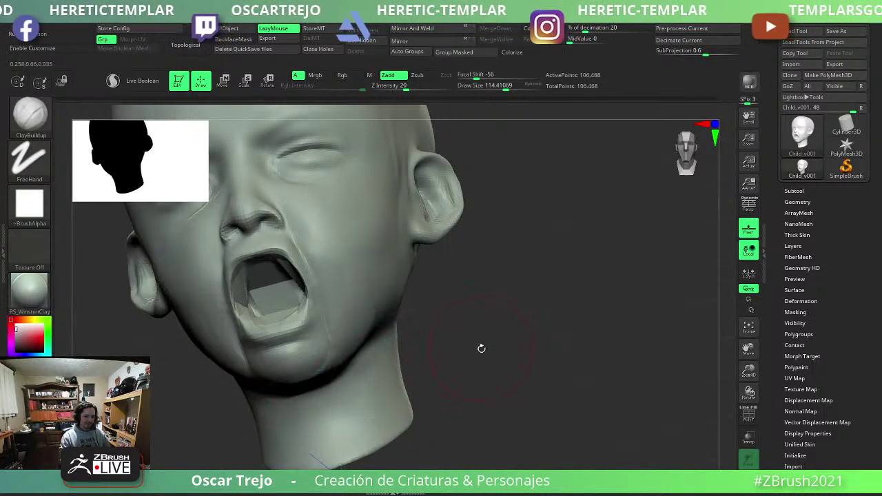
left_click_drag(340, 274, 332, 309, "alt")
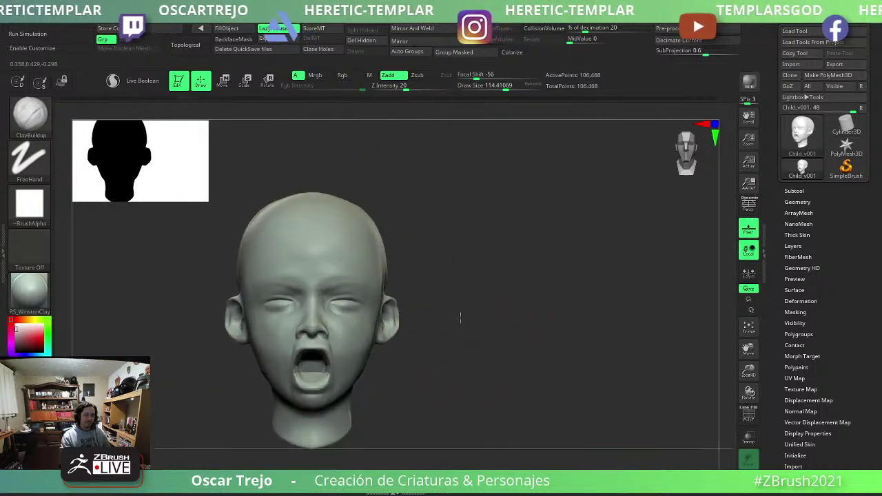
key("shift")
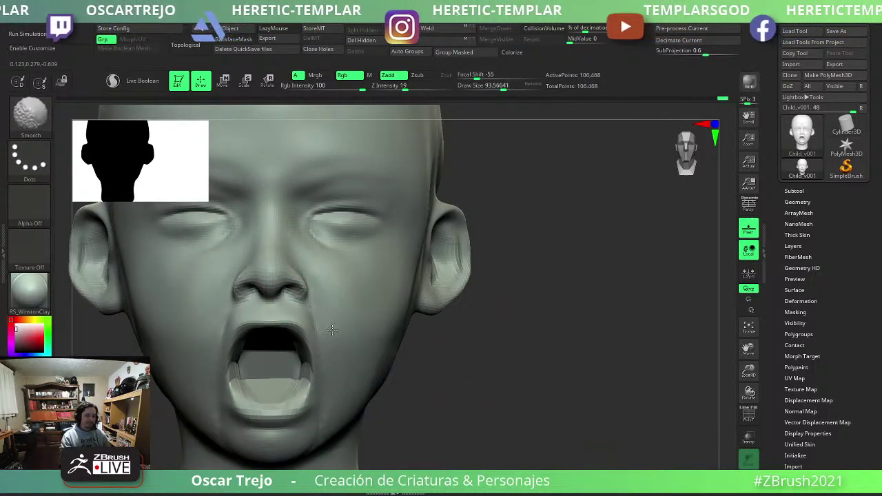
key("b")
key("d")
key("s")
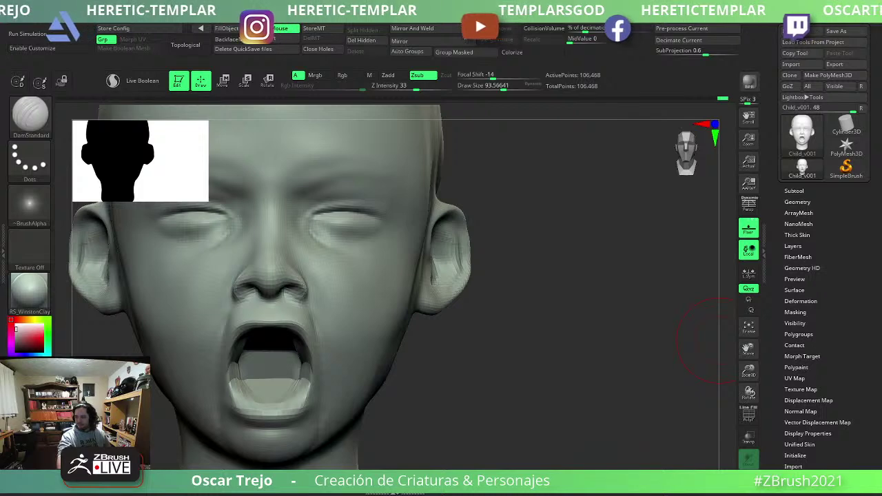
mouse_move(702, 337)
left_mouse_down()
mouse_move(568, 391)
mouse_move(384, 319)
left_mouse_up()
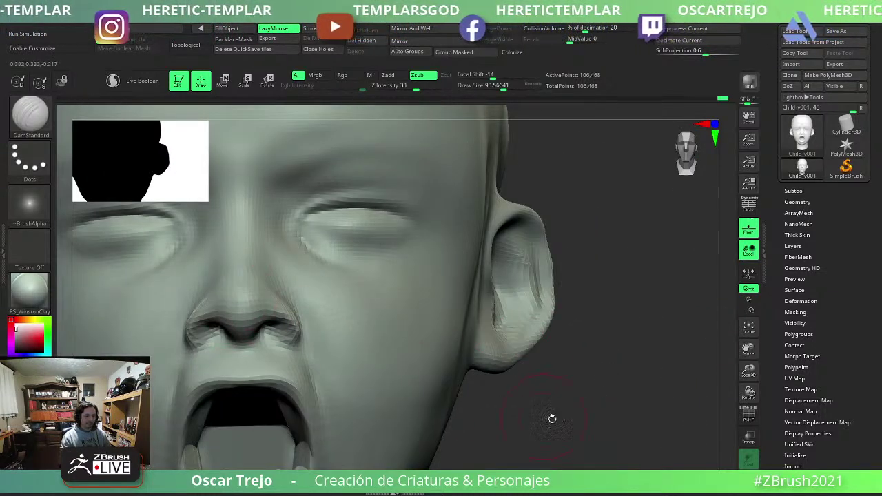
left_click_drag(551, 417, 250, 315)
Sharpen the nostrils with a smaller DamStandard brush and smooth the surface around the nose.
key("b")
key("c")
key("b")
key("s")
left_click_drag(620, 379, 248, 310)
key("b")
key("d")
key("s")
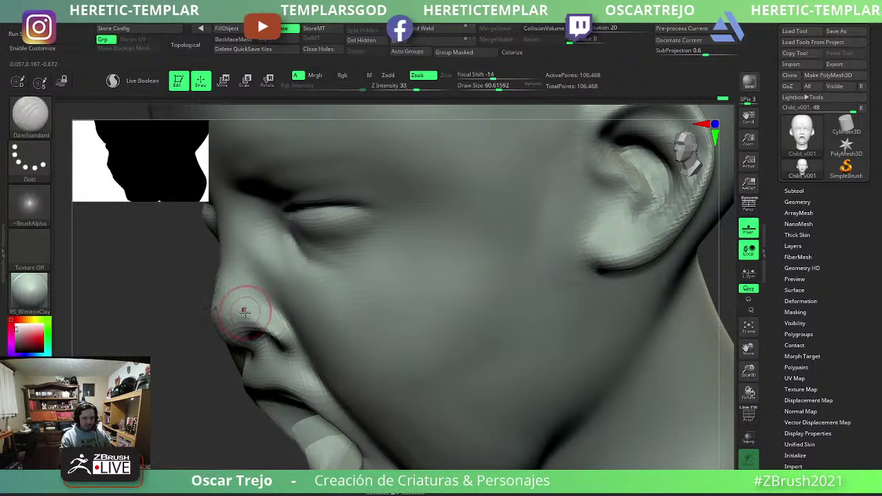
right_click_drag(242, 326, 289, 331)
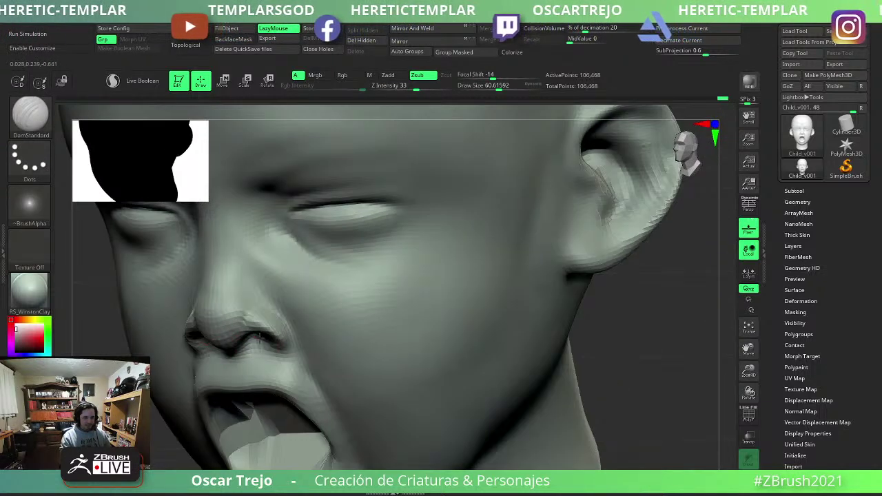
key("[")
key("[")
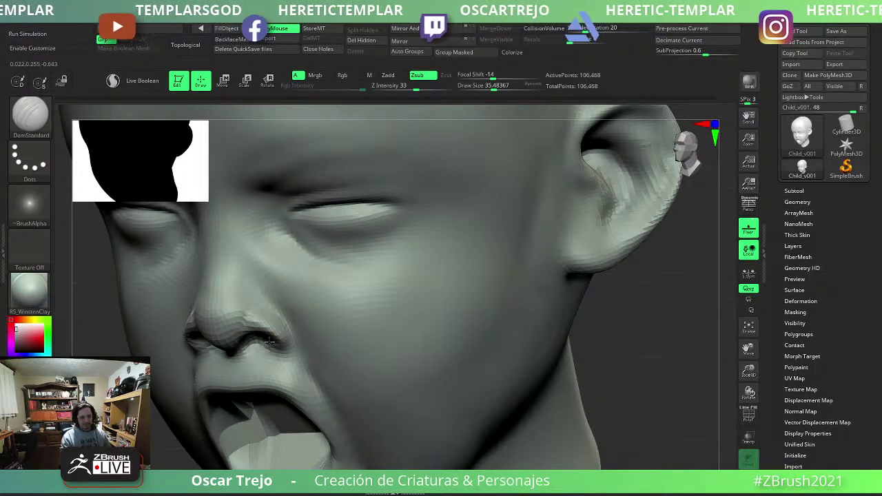
right_click_drag(257, 346, 261, 342)
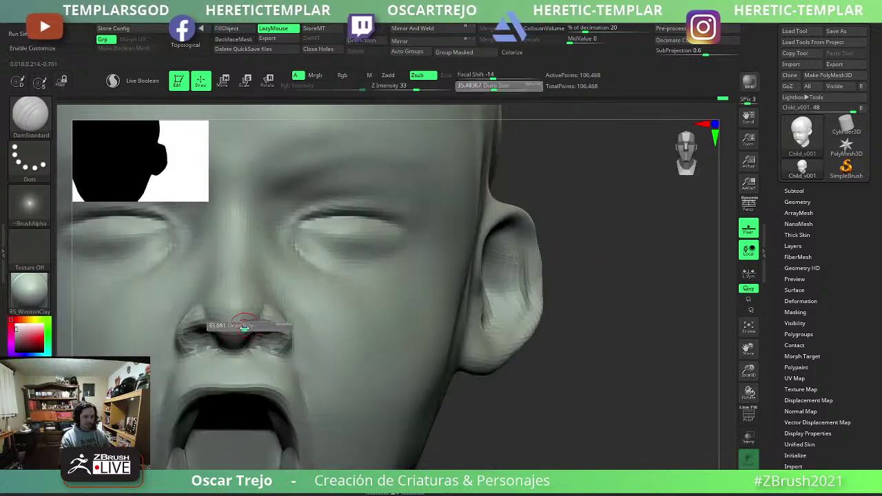
left_click_drag(248, 338, 260, 341, "shift")
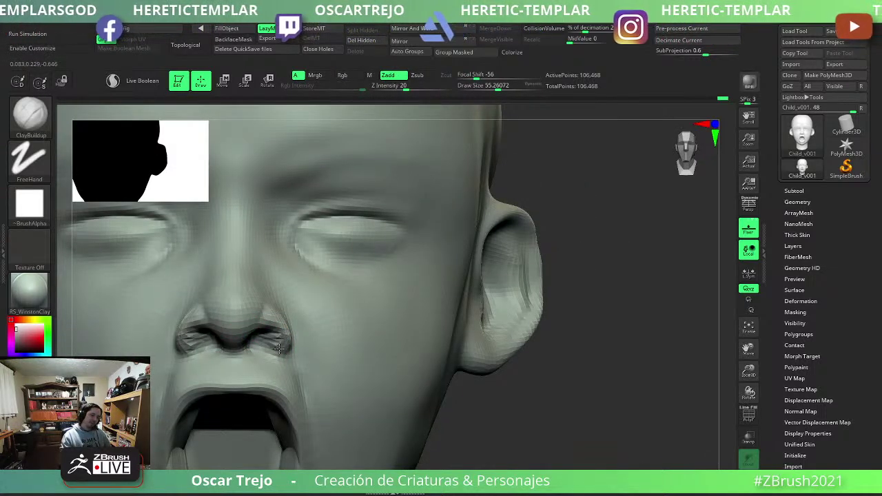
left_click_drag(280, 347, 278, 341, "shift")
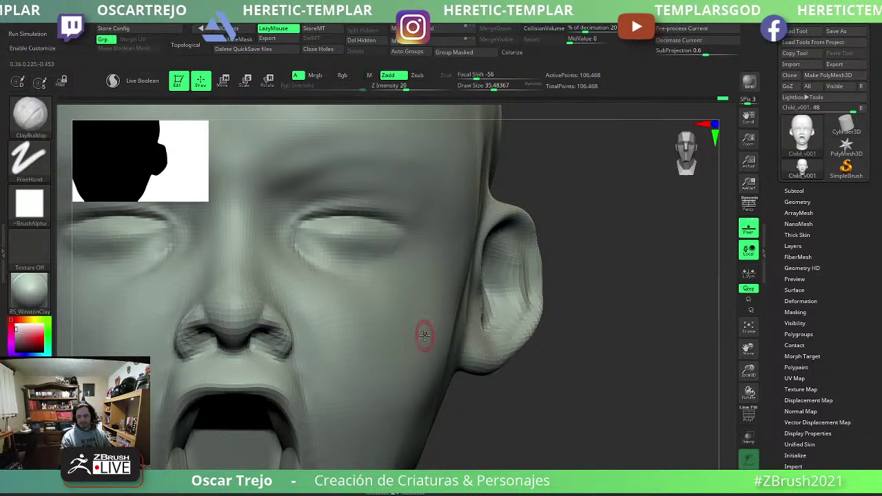
Build up the cheeks beside the nose and enlarge the brush.
scroll(534, 394, "down", 5)
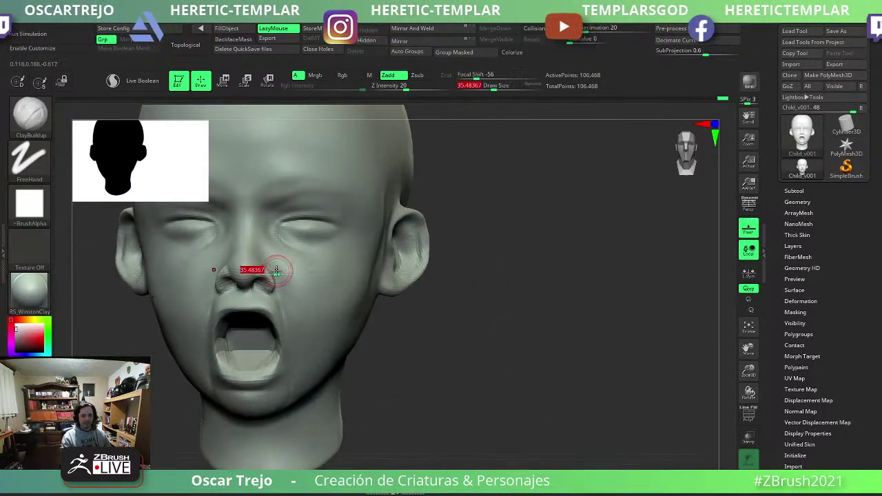
left_click_drag(280, 254, 293, 275)
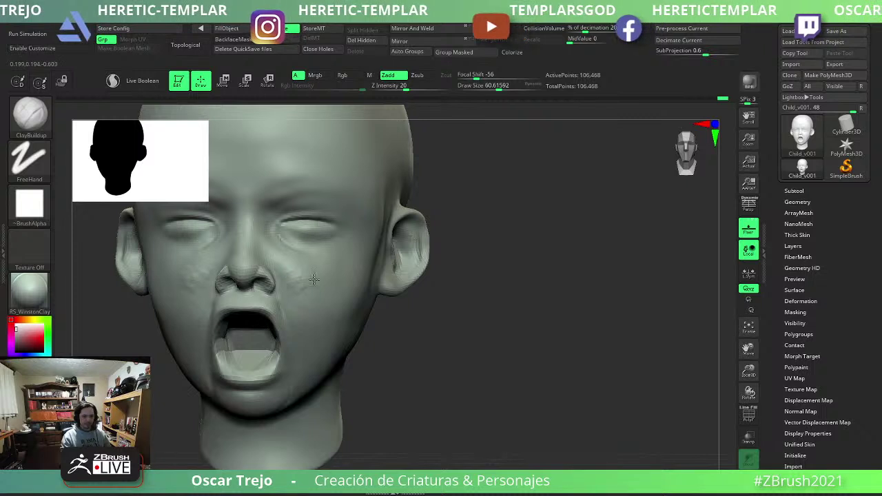
key("s")
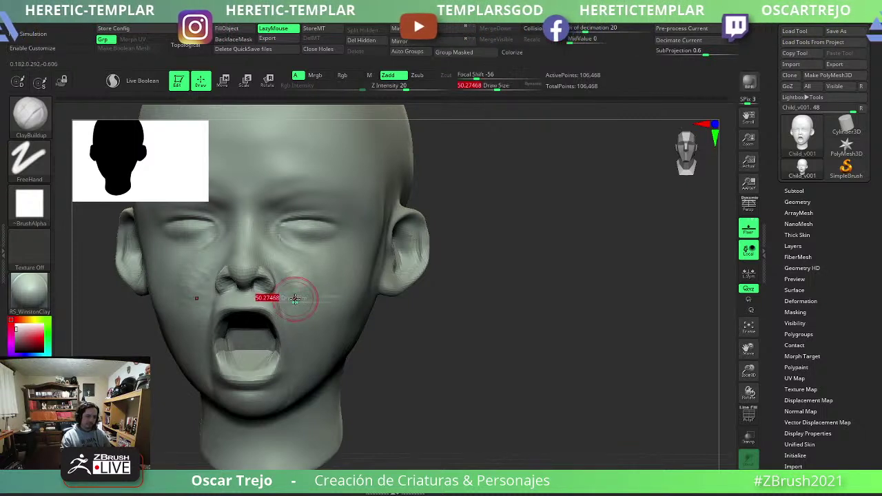
left_click_drag(305, 296, 307, 297)
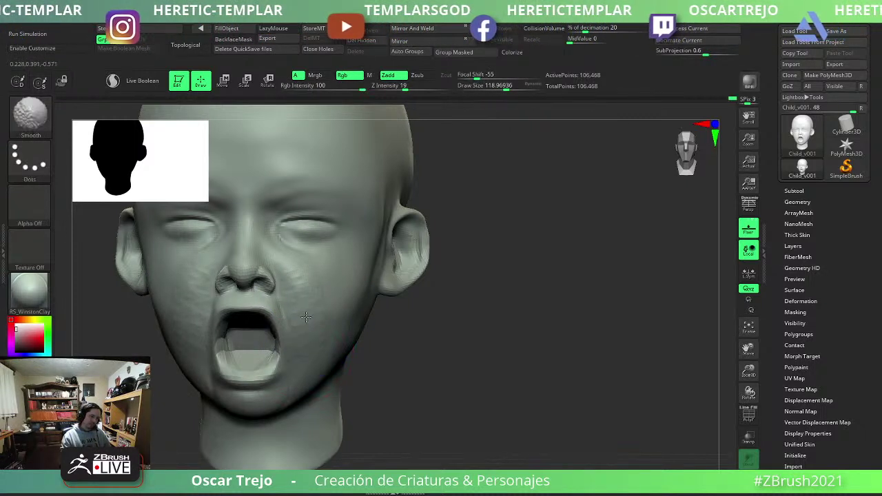
Return to a front view, zoom out, and select the Standard brush.
left_click_drag(429, 356, 501, 337)
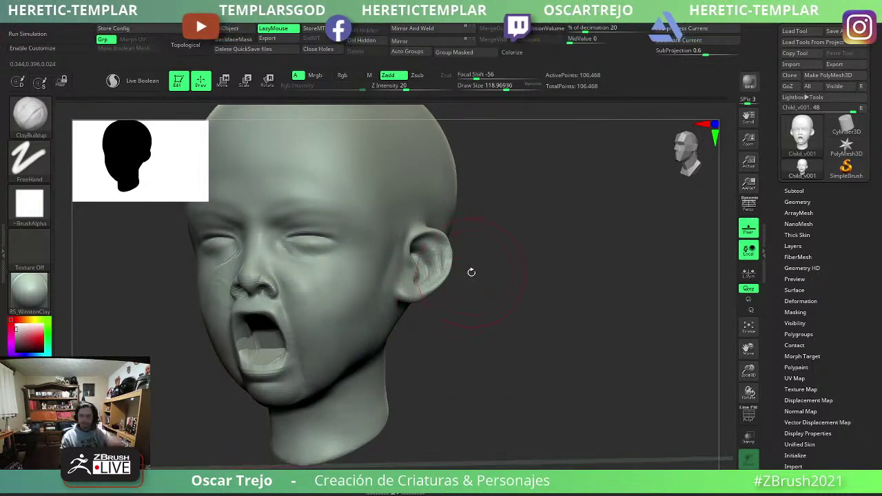
mouse_move(470, 271)
left_mouse_down("shift")
mouse_move(493, 294)
mouse_move(502, 325)
left_mouse_up("shift")
scroll(507, 317, "up", 1)
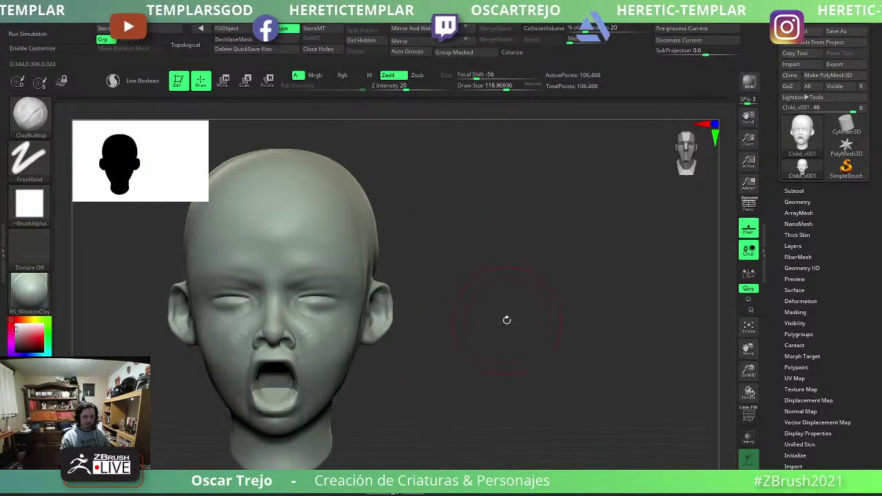
scroll(507, 319, "down", 3)
scroll(503, 310, "up", 3)
scroll(510, 332, "up", 2)
key("b")
key("s")
key("t")
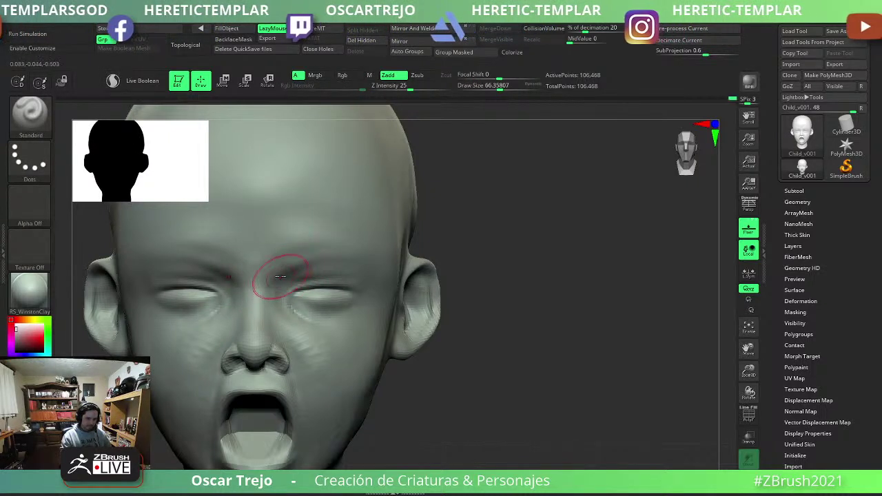
scroll(528, 275, "down", 2)
scroll(482, 245, "down", 3)
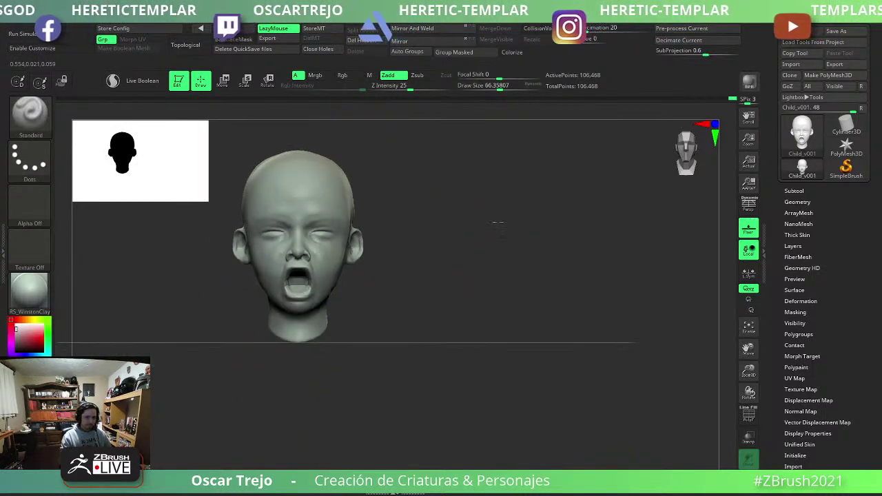
Apply Remesh By Dynamesh from the Transpose gizmo, raising resolution to 192,362 points.
key("w")
scroll(413, 289, "up", 3)
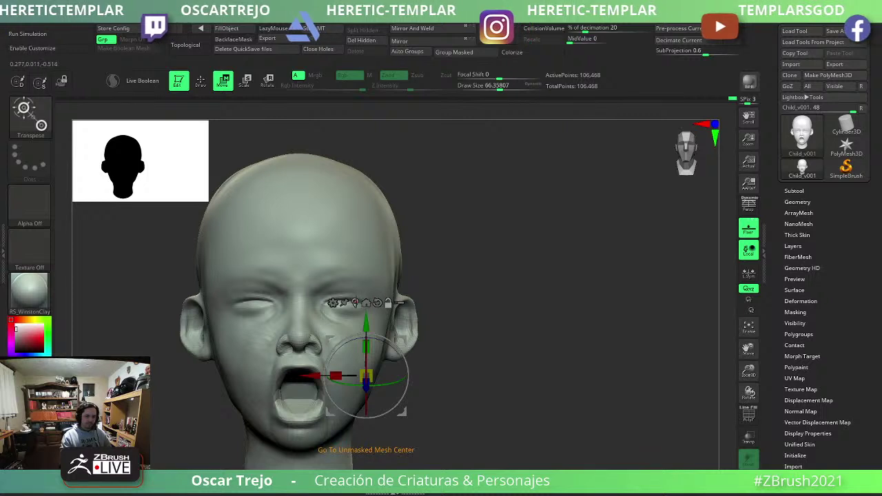
left_click(377, 303)
left_click(266, 252)
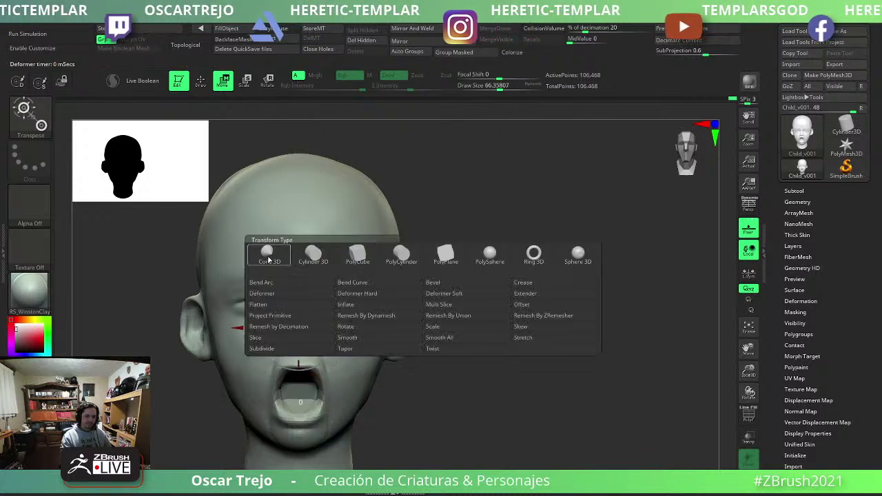
left_click(366, 315)
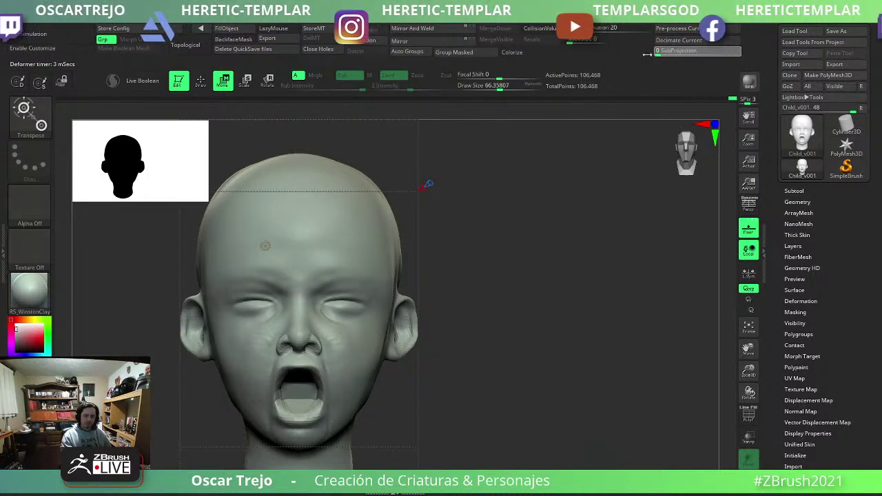
scroll(479, 266, "down", 3)
left_click_drag(479, 266, 432, 265)
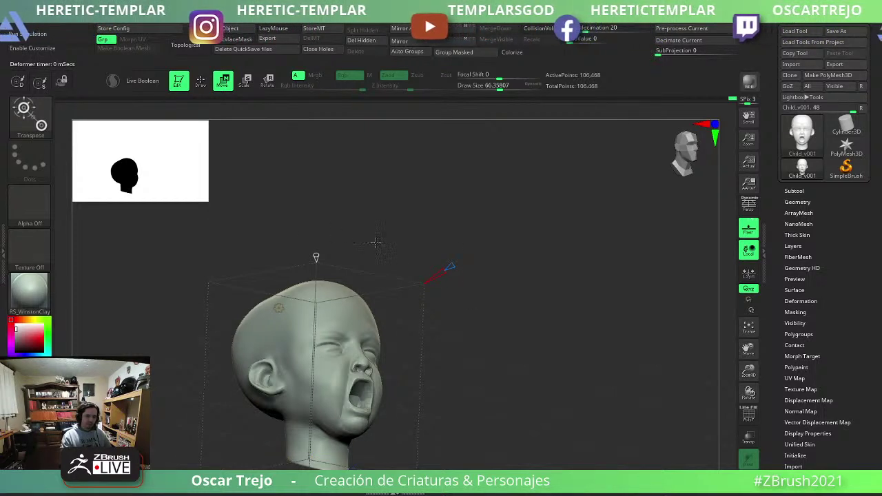
left_click_drag(315, 257, 310, 190)
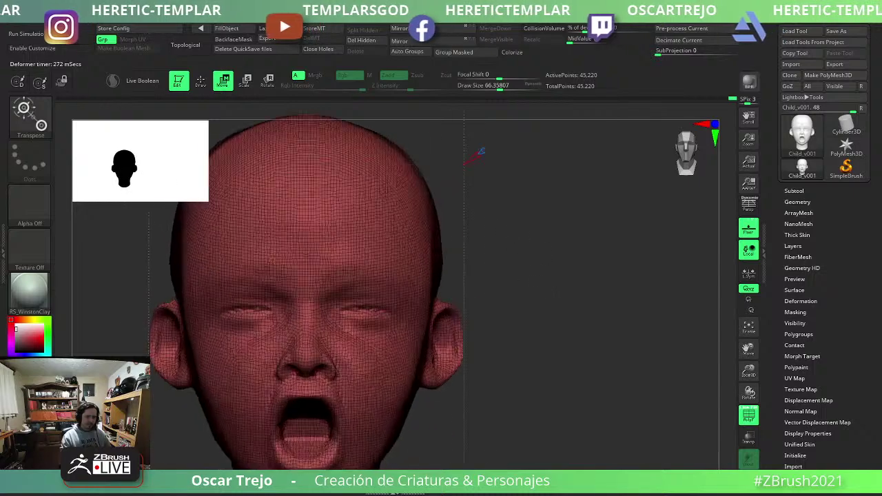
left_click_drag(228, 251, 196, 236)
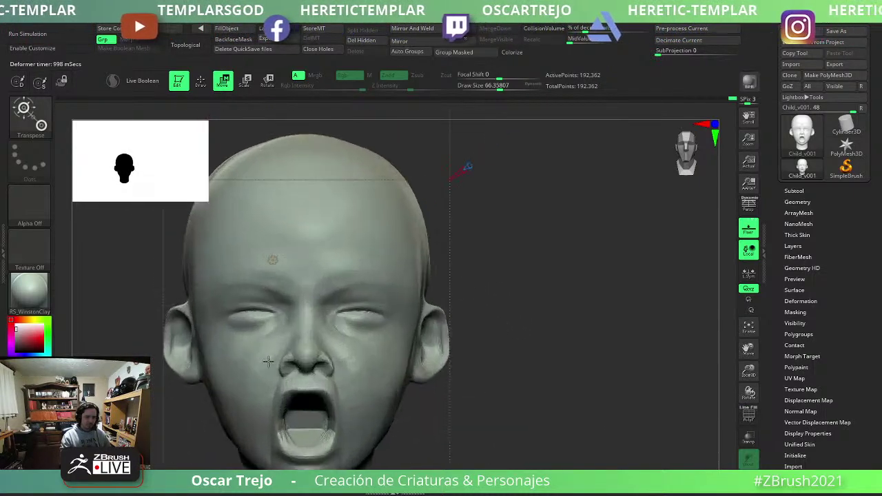
left_click(272, 260)
left_click(417, 259)
Zoom in on the eyes, select DamStandard, and turn on X symmetry for eyelid carving.
key("q")
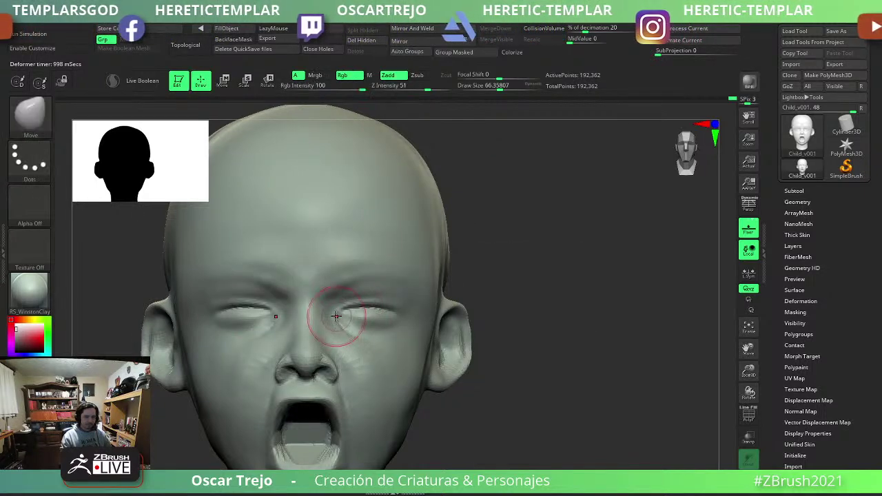
right_click_drag(501, 301, 537, 356, "ctrl")
key("b")
key("d")
key("s")
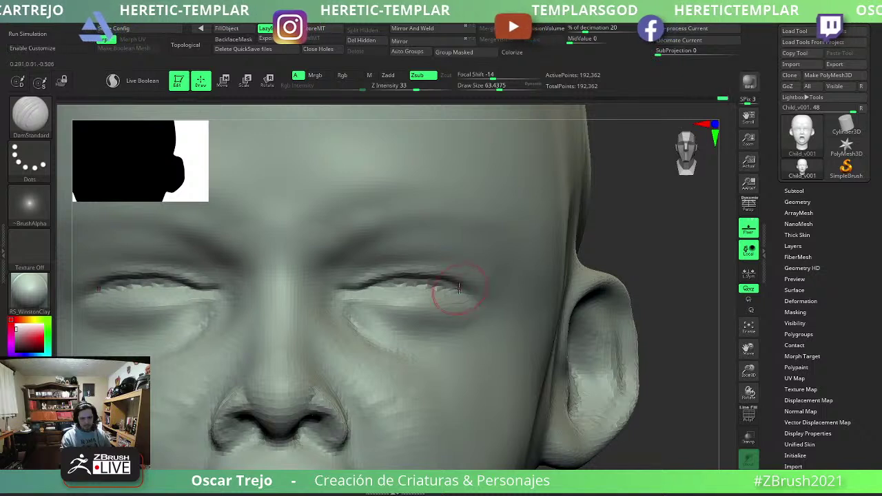
key("x")
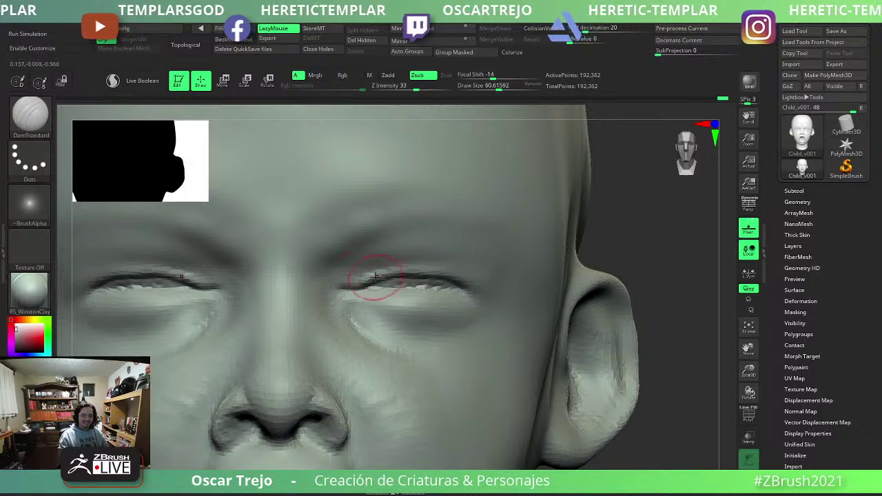
Carve the right eyelid crease and build up the upper lid fold with ClayBuildup.
left_click_drag(341, 288, 382, 266)
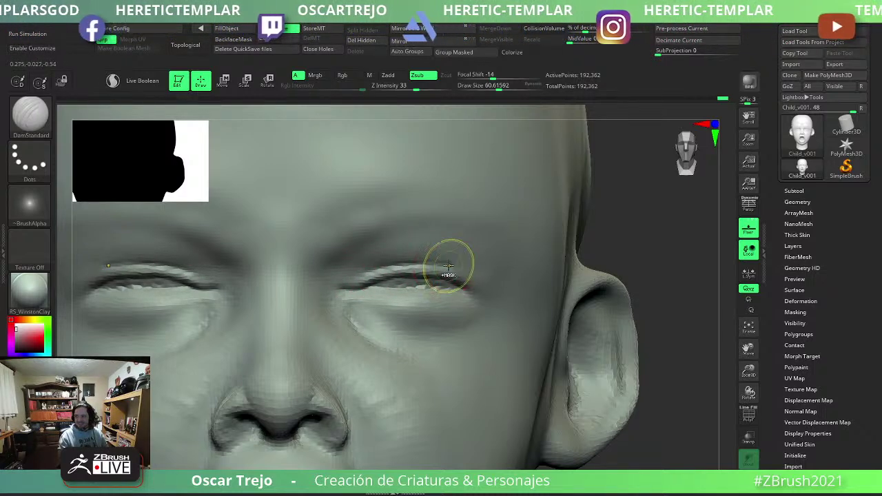
key("b")
key("c")
key("b")
left_click_drag(390, 268, 442, 265)
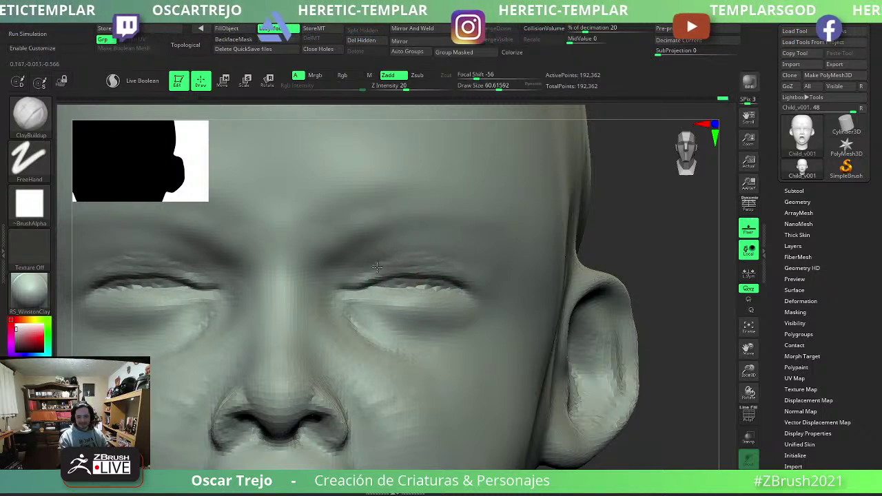
key("bracketright")
left_click_drag(383, 265, 442, 263)
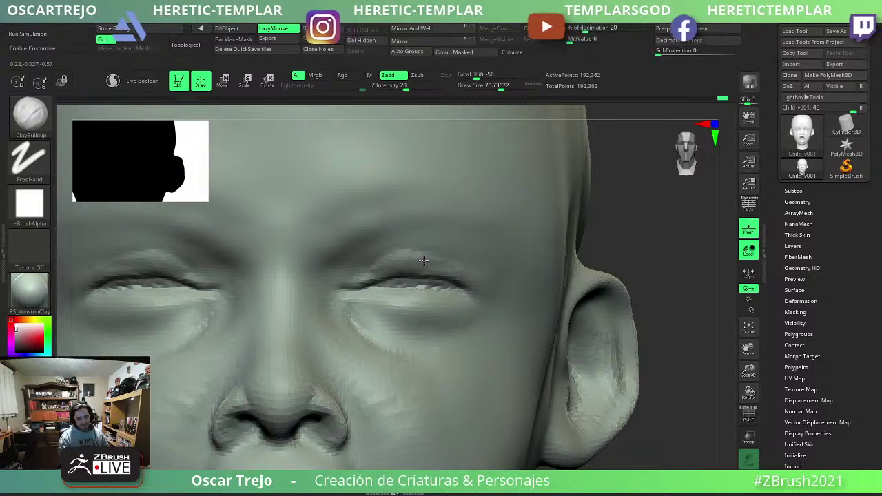
key("[")
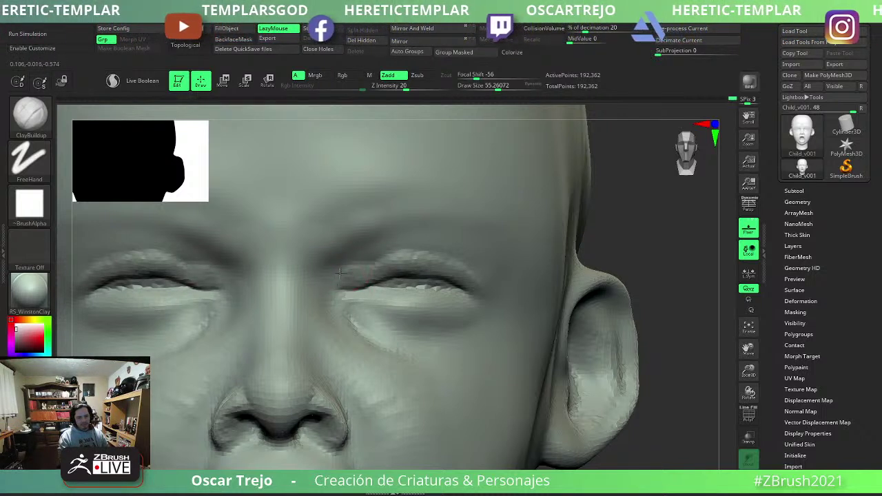
Smooth and re-sharpen the eyelid creases on both eyes with a smaller DamStandard brush.
key("b")
key("d")
key("s")
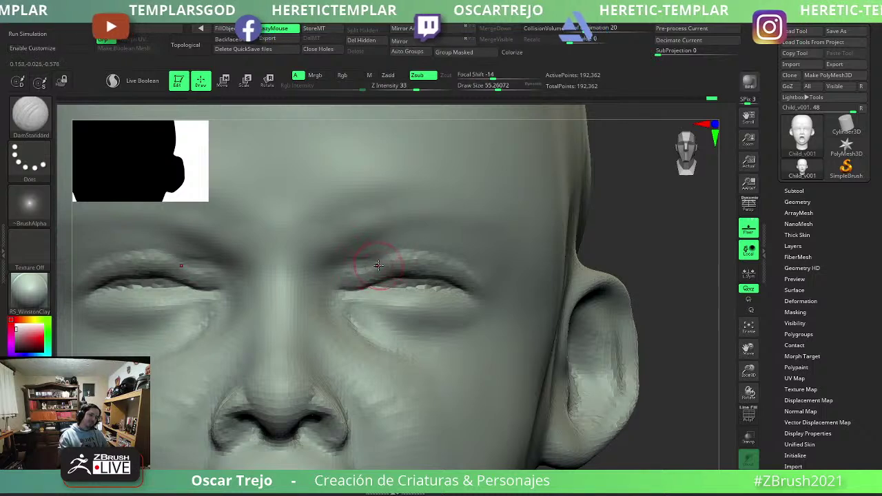
key("bracketleft")
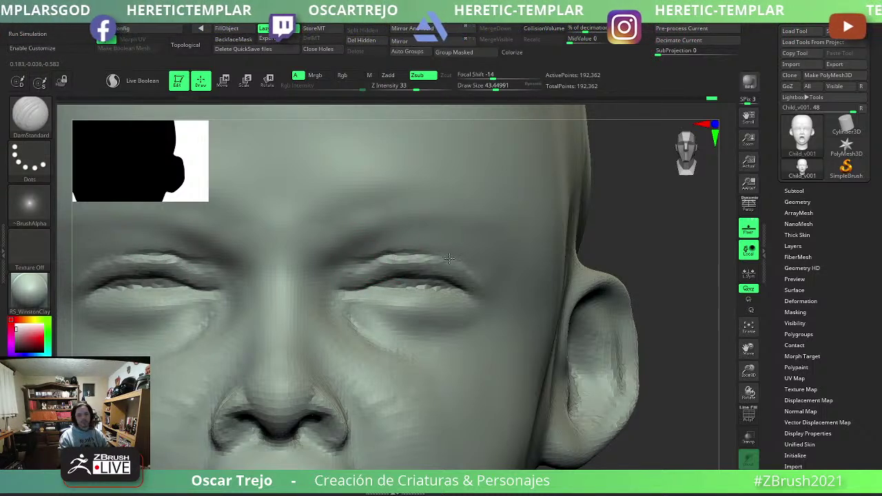
key("shift")
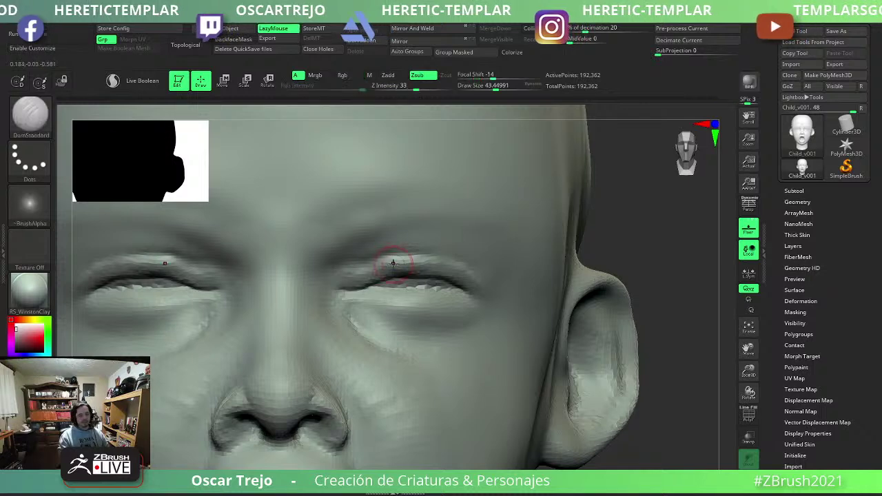
key("shift")
key("b")
key("c")
key("b")
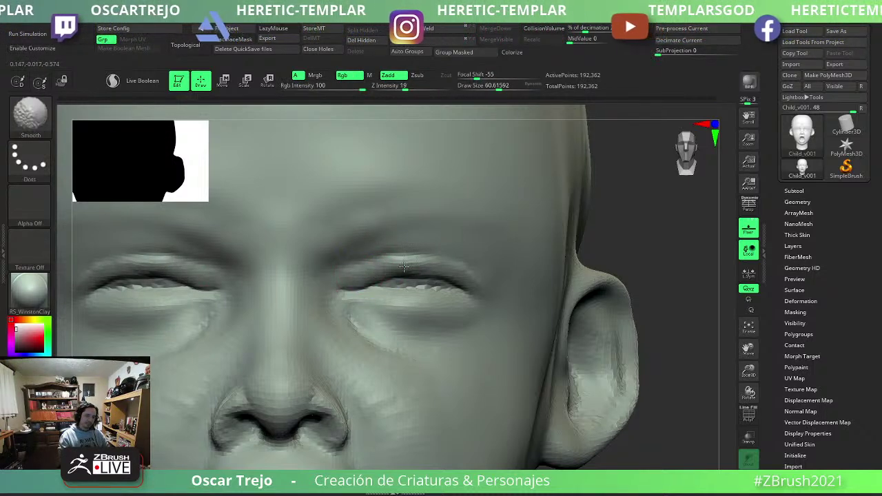
key("b")
key("d")
key("s")
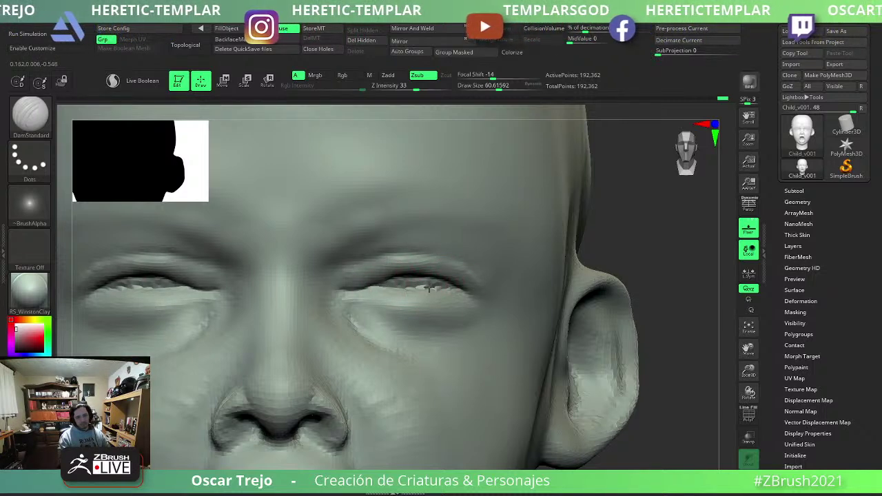
key("shift")
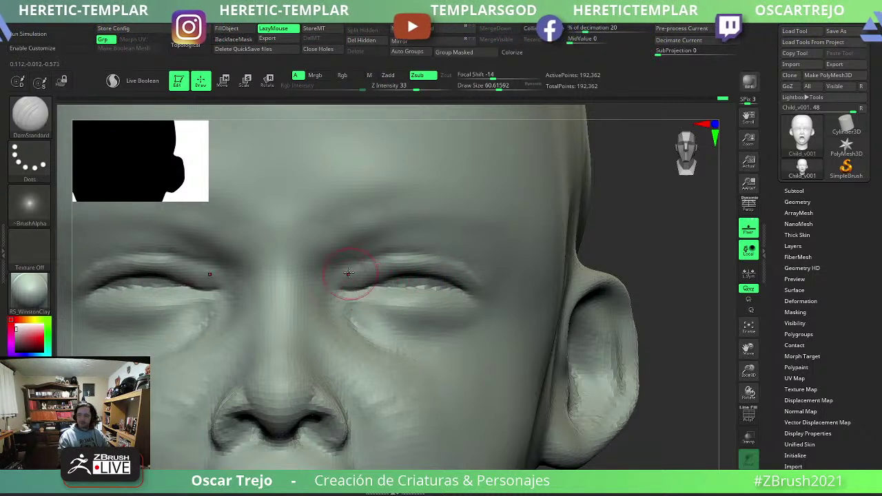
left_click_drag(374, 275, 376, 293)
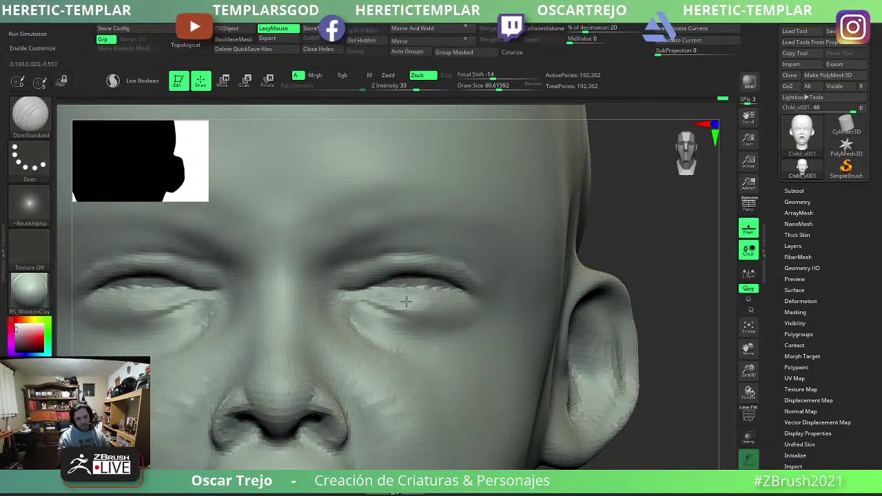
Deepen the creases under both eyes and shrink the DamStandard brush.
left_click_drag(377, 295, 452, 311)
key("b")
key("c")
key("b")
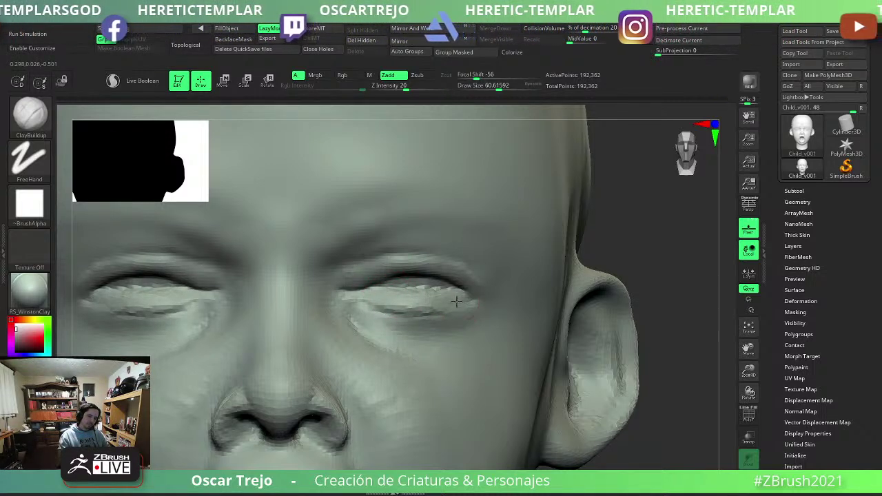
key("bracketleft")
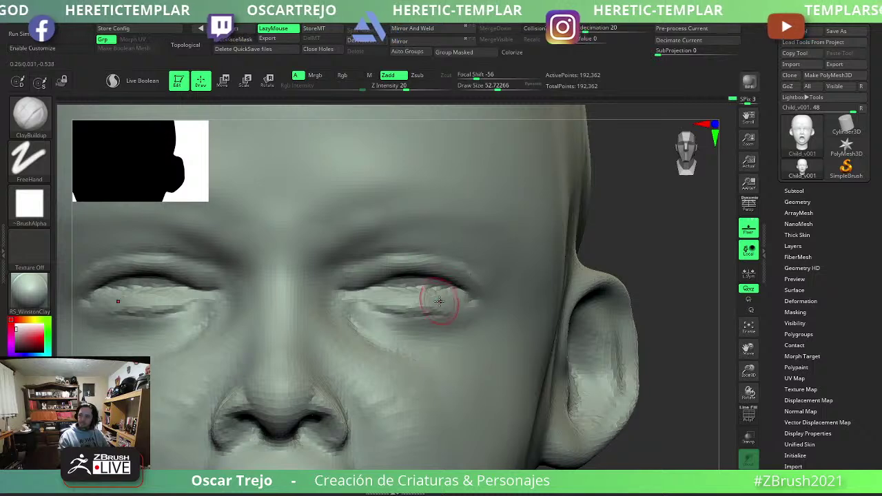
key("b")
key("d")
key("s")
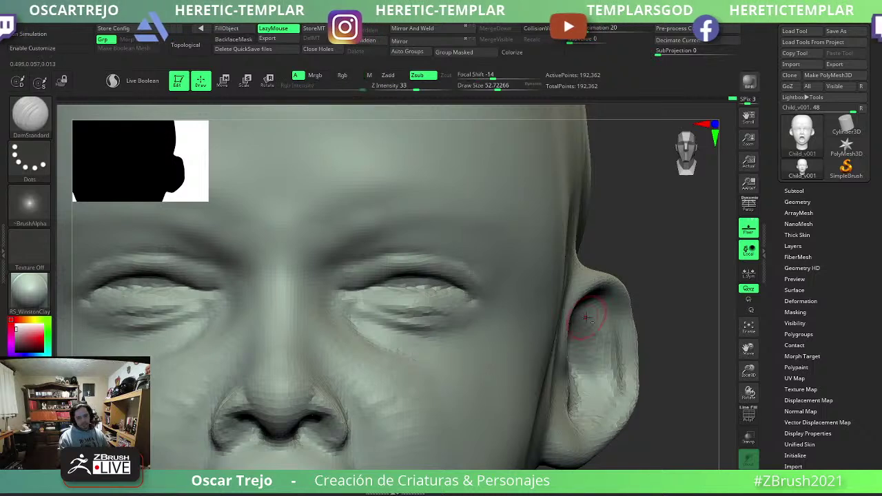
key("bracketleft")
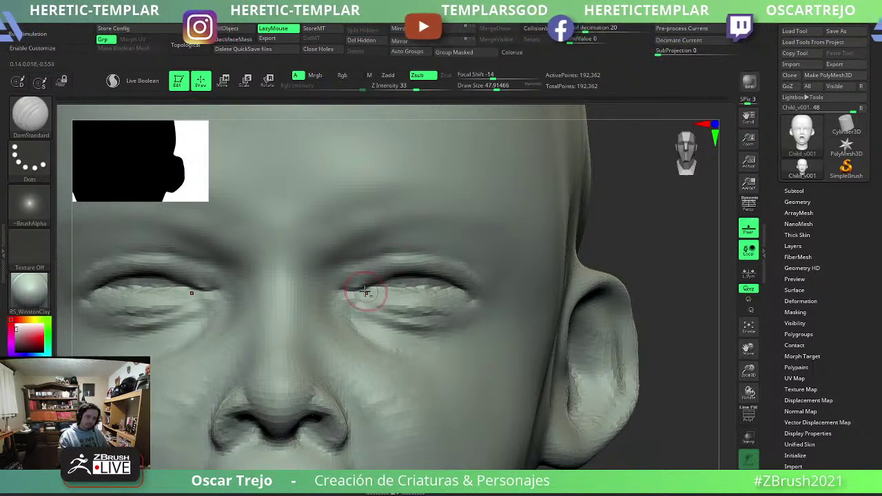
key("f")
Pad the lower lid and under-eye area with ClayBuildup, then carve a crease beneath the eye.
mouse_move(498, 230)
left_mouse_down()
mouse_move(518, 228)
mouse_move(388, 292)
left_mouse_up()
key("b")
key("c")
key("b")
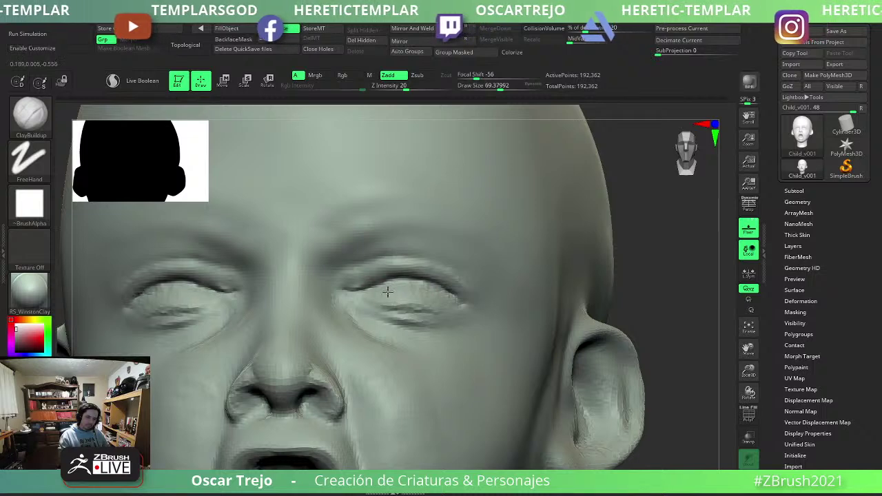
left_click_drag(376, 296, 348, 297)
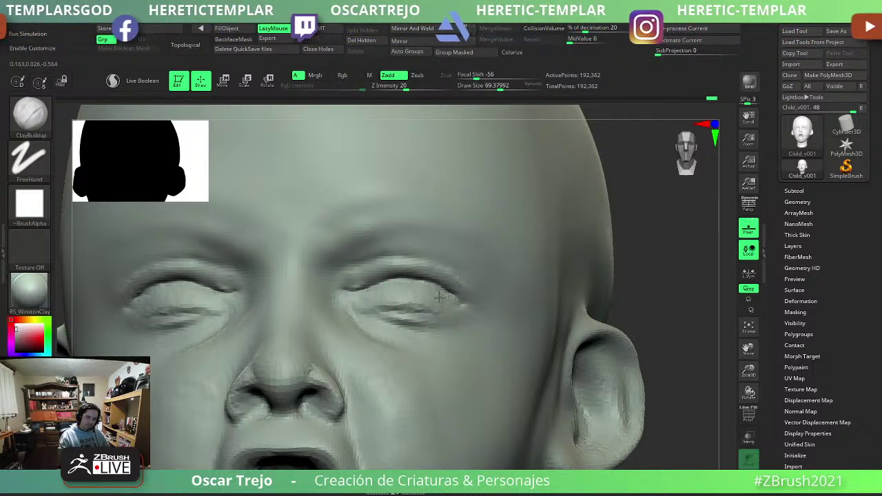
left_click_drag(365, 299, 394, 319)
mouse_move(640, 290)
left_mouse_down()
mouse_move(620, 290)
mouse_move(609, 276)
mouse_move(443, 311)
left_mouse_up()
key("b")
key("d")
key("s")
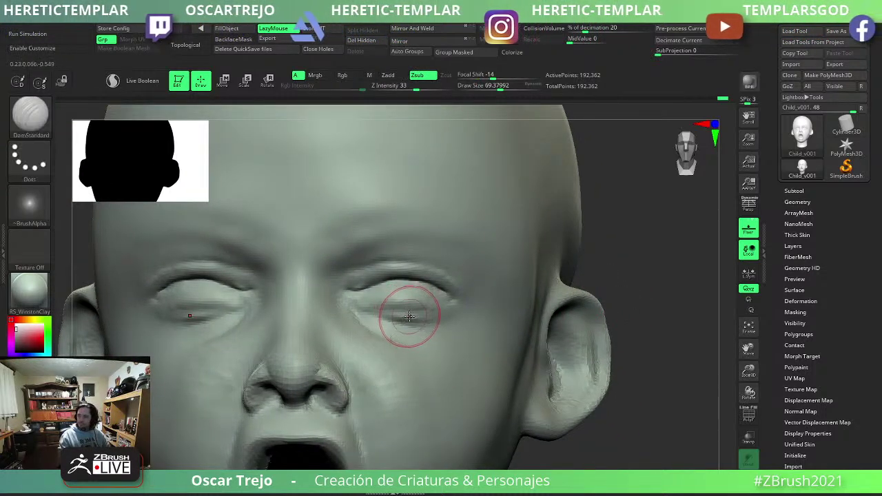
key("bracketleft")
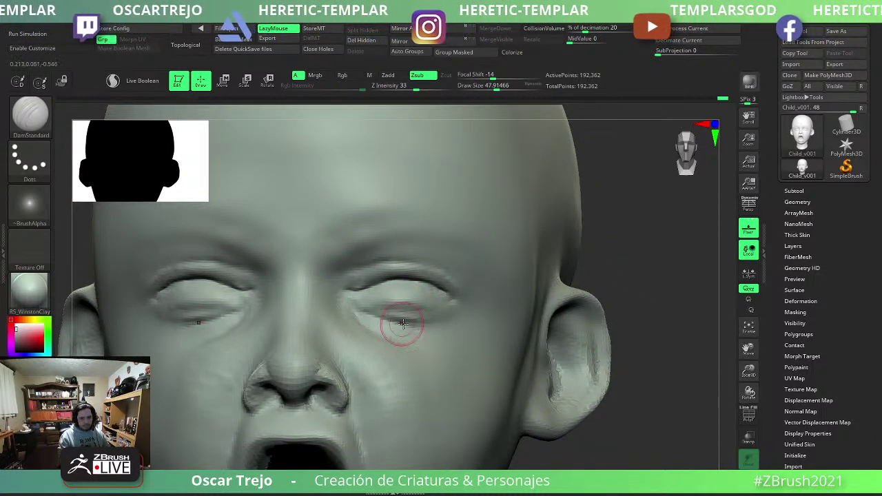
mouse_move(403, 322)
left_mouse_down()
mouse_move(368, 320)
mouse_move(408, 318)
left_mouse_up()
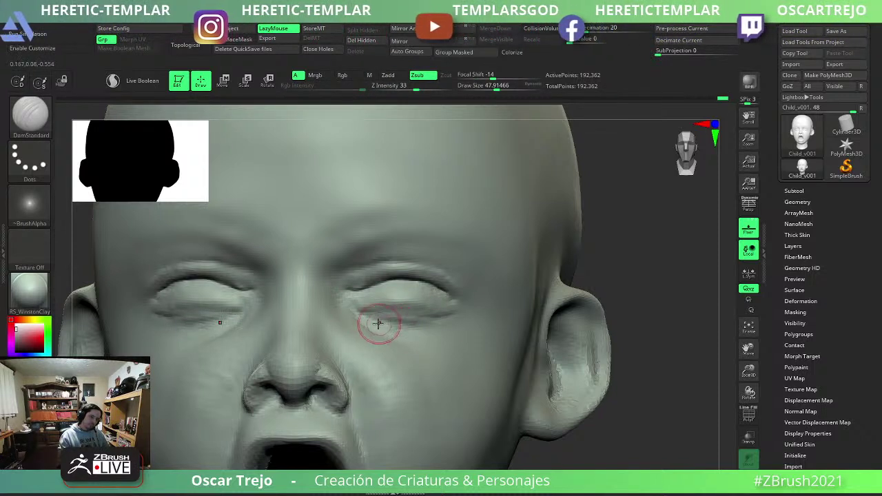
Build up the cheek below the eye with a larger ClayBuildup brush and smooth it.
key("b")
key("c")
key("b")
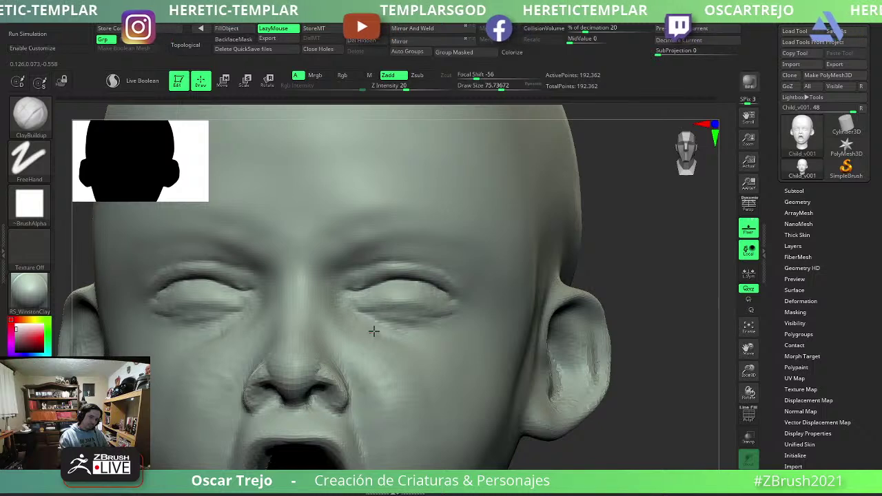
key("s")
left_click_drag(372, 331, 385, 355)
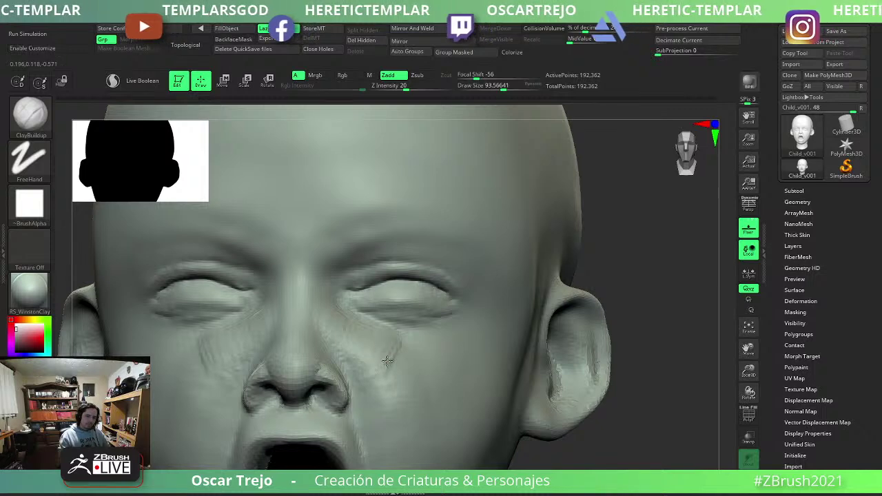
key("shift")
right_click_drag(423, 328, 577, 379, "ctrl")
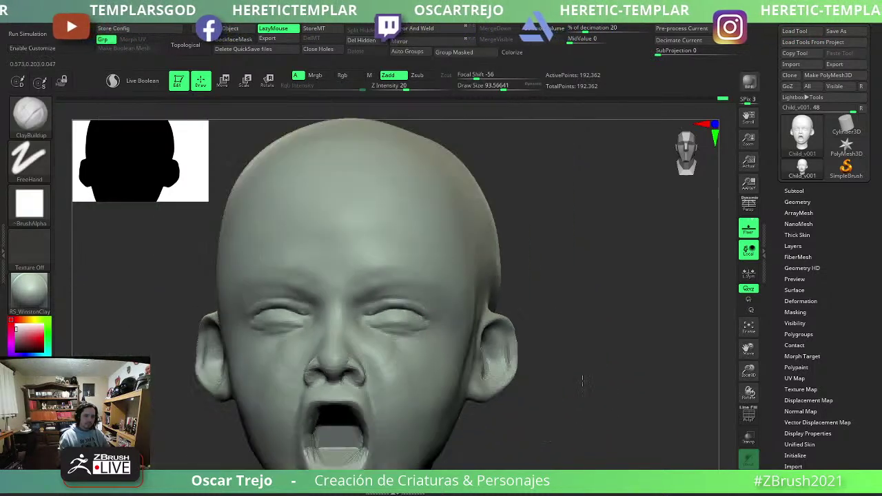
mouse_move(557, 350)
right_mouse_down()
mouse_move(549, 309)
mouse_move(544, 344)
right_mouse_up()
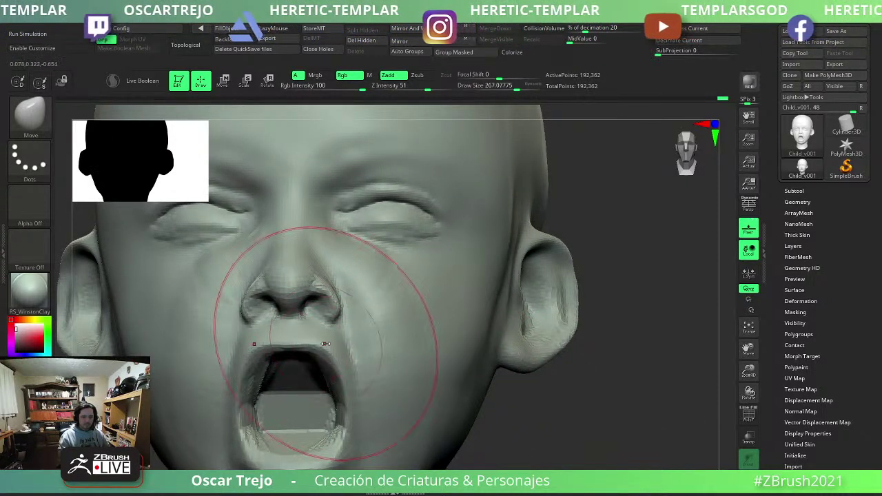
Lift the upper lip and nose and pull the lower jaw down with the Move brush.
left_click_drag(313, 346, 336, 295)
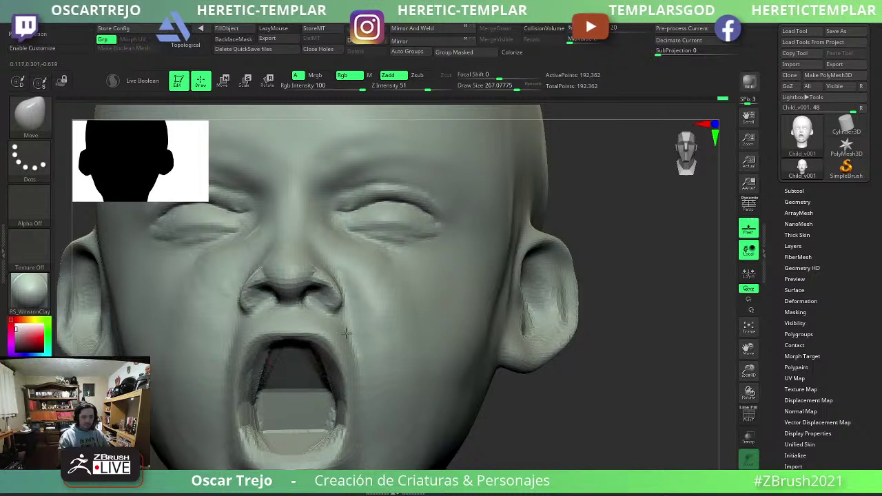
key("f")
right_click_drag(507, 379, 425, 374, "ctrl")
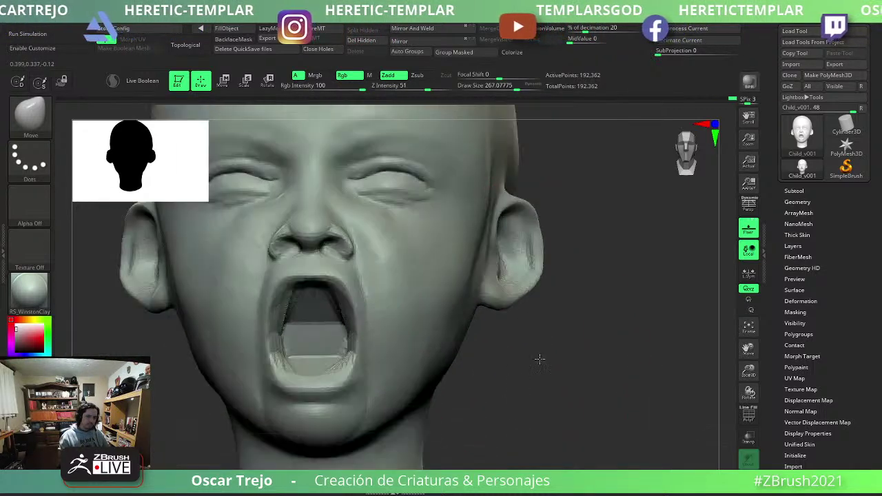
left_click_drag(350, 365, 343, 387)
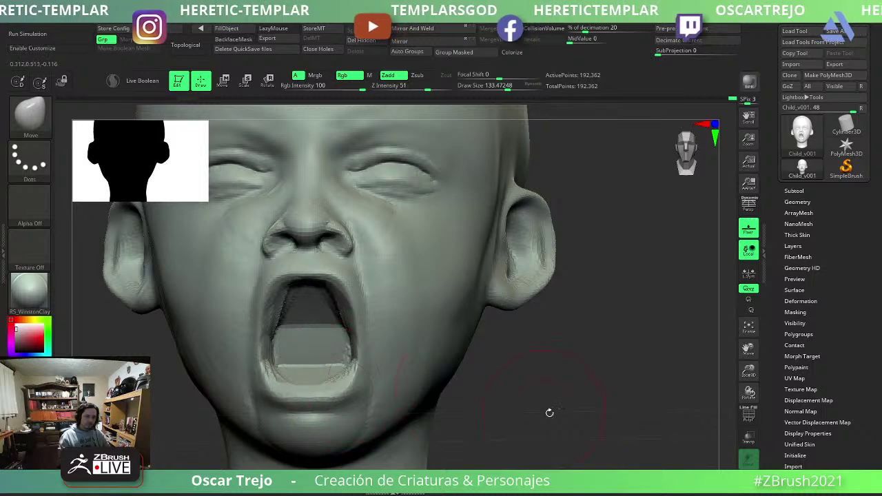
Orbit around the head to check the jaw profile, ending close on the forehead and eyes.
mouse_move(549, 412)
right_mouse_down("ctrl")
mouse_move(525, 384)
mouse_move(403, 370)
right_mouse_up("ctrl")
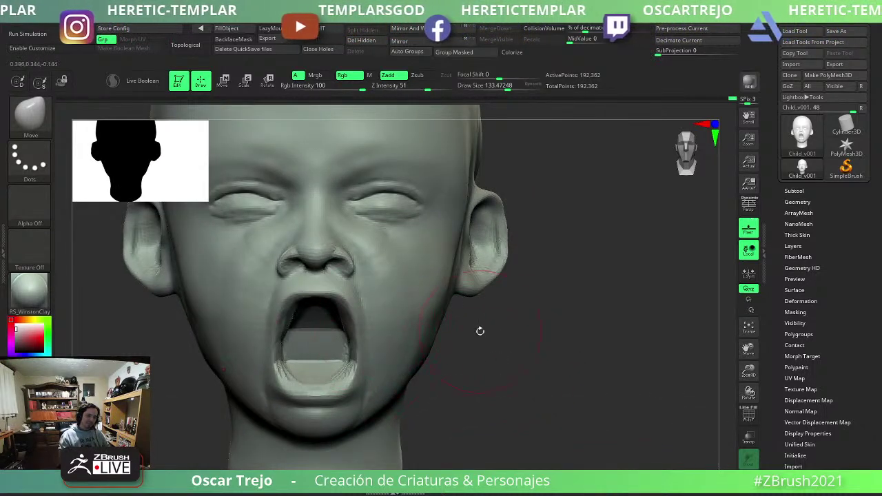
left_click_drag(480, 331, 523, 385)
right_click_drag(524, 386, 542, 429, "ctrl")
left_click_drag(581, 365, 558, 367)
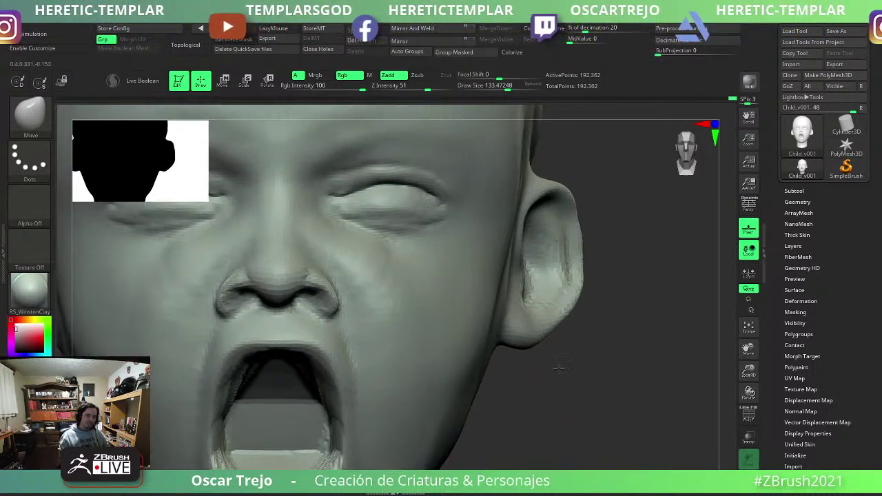
right_click_drag(558, 367, 537, 372, "ctrl")
left_click_drag(537, 372, 482, 374)
right_click_drag(482, 374, 244, 372, "ctrl")
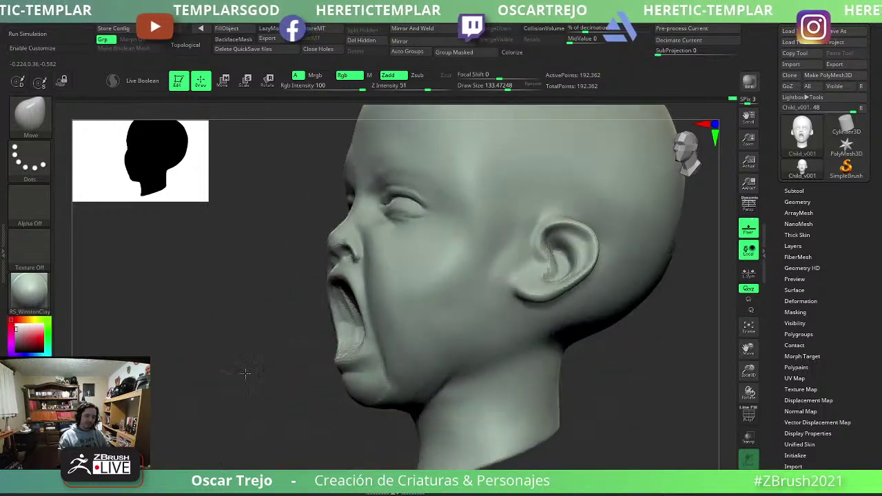
left_click_drag(244, 372, 294, 384)
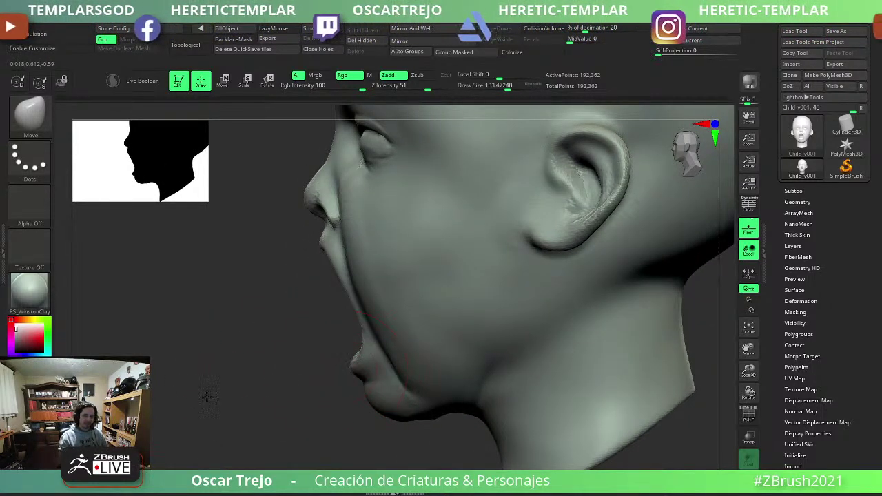
left_click_drag(207, 396, 363, 246)
right_click_drag(364, 246, 480, 287, "ctrl")
mouse_move(480, 288)
left_mouse_down()
mouse_move(529, 296)
mouse_move(507, 277)
left_mouse_up()
mouse_move(507, 278)
right_mouse_down("ctrl")
mouse_move(496, 290)
mouse_move(508, 295)
right_mouse_up("ctrl")
mouse_move(507, 296)
left_mouse_down()
mouse_move(543, 306)
mouse_move(551, 321)
left_mouse_up()
mouse_move(551, 321)
right_mouse_down("ctrl")
mouse_move(558, 356)
mouse_move(513, 375)
mouse_move(374, 255)
right_mouse_up("ctrl")
Shrink the DamStandard brush for fine eyelid work and smooth the area.
key("b")
key("d")
key("s")
key("s")
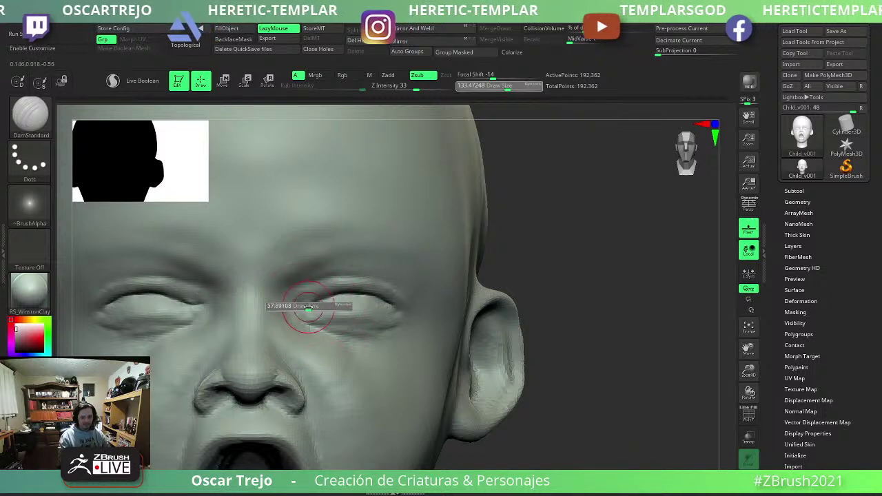
left_click_drag(308, 308, 289, 308)
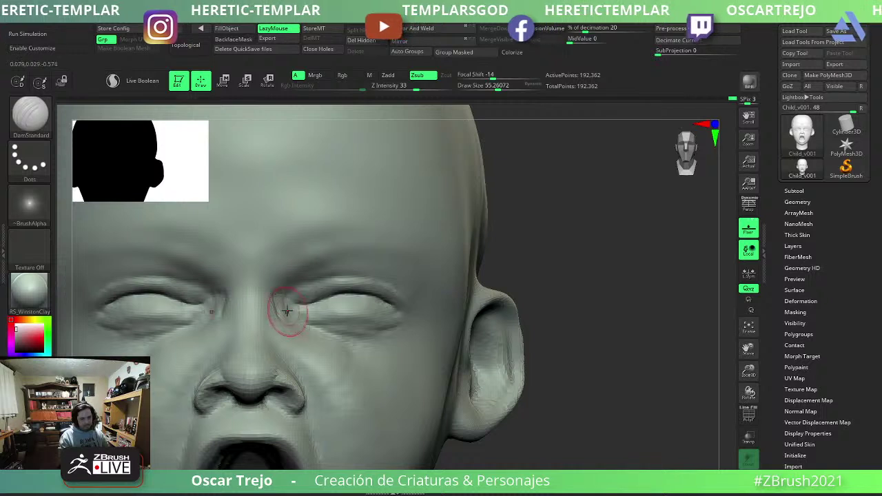
key("shift")
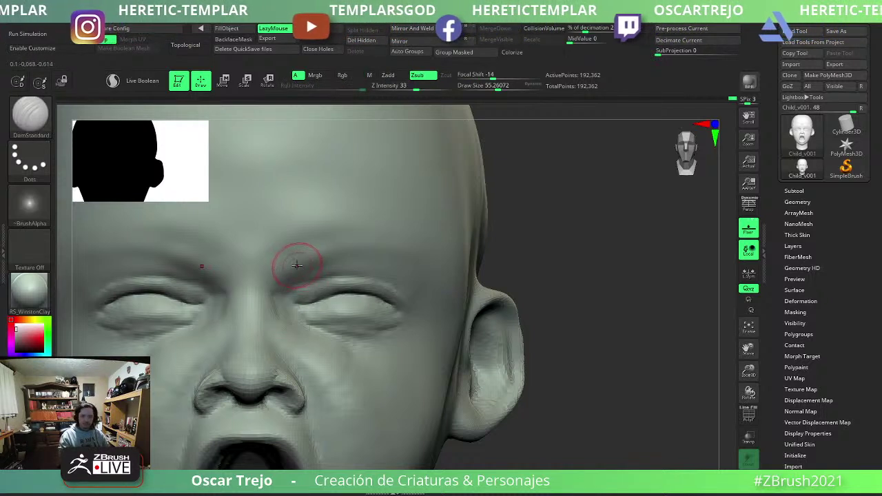
Build up the bunched brow ridge between the eyes with ClayBuildup and smooth the glabella.
key("b")
key("c")
key("b")
left_click_drag(285, 273, 279, 262)
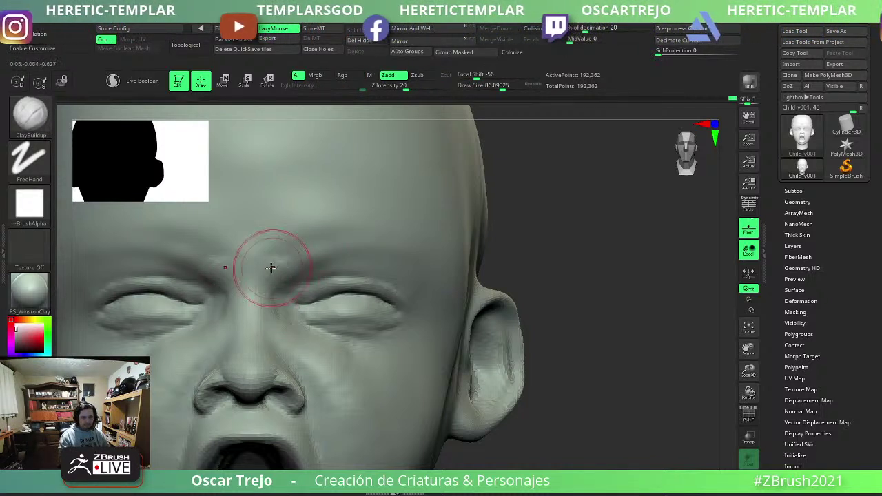
left_click_drag(201, 249, 297, 248)
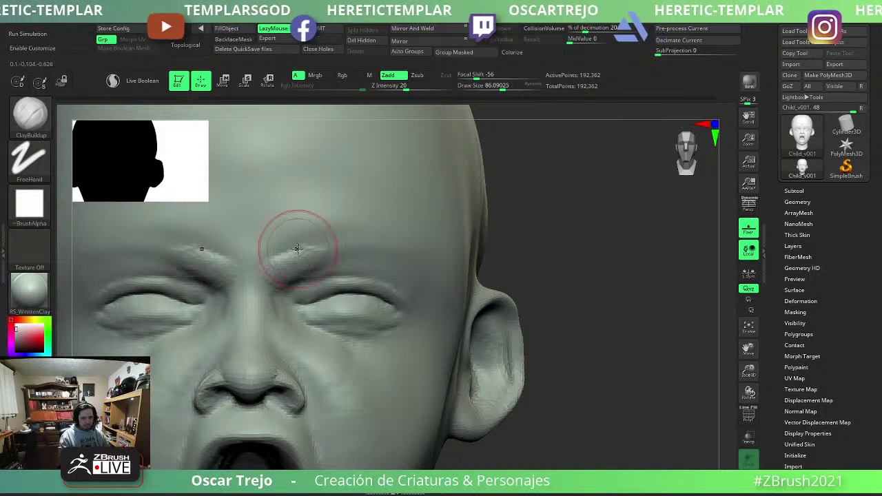
left_click_drag(199, 262, 297, 262)
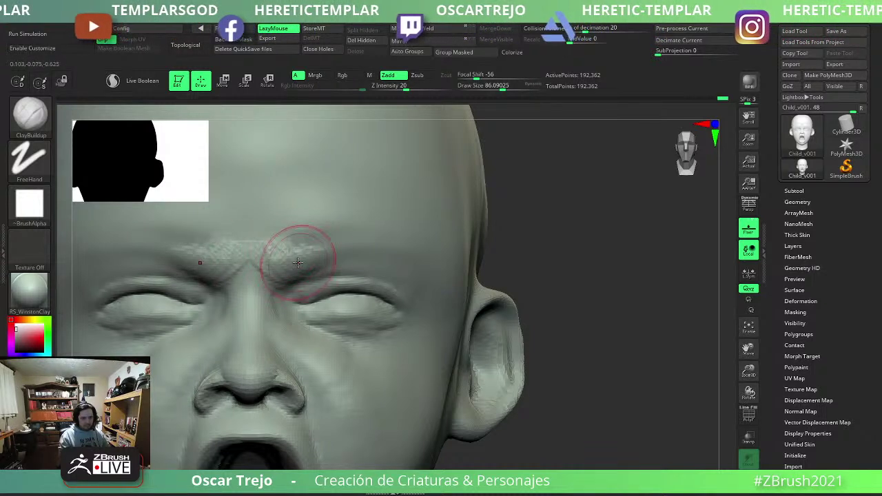
key("shift")
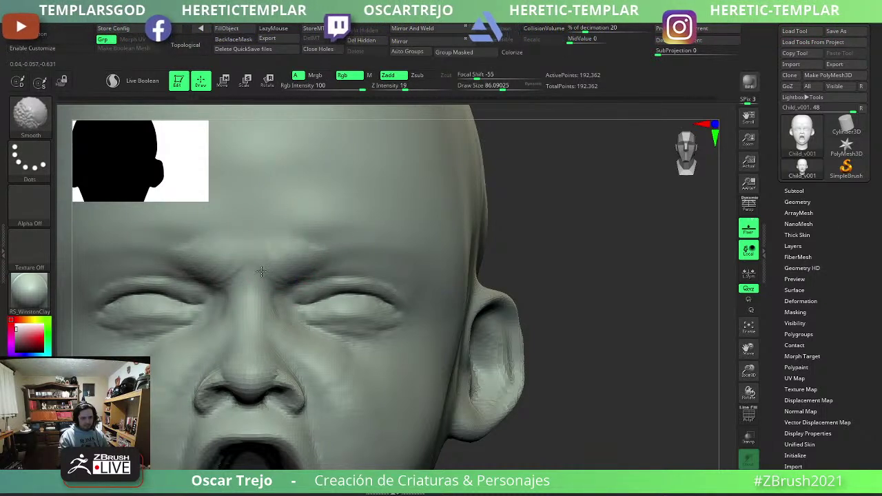
left_click_drag(261, 271, 324, 252, "shift")
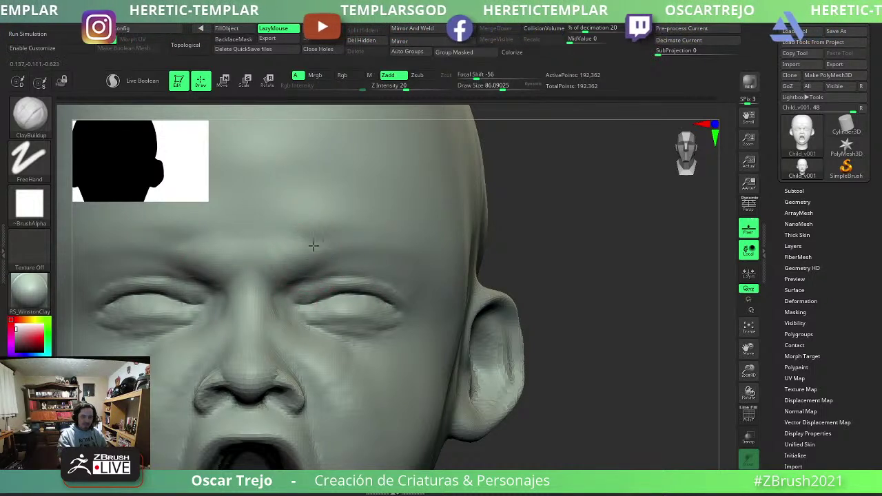
Add subtle forehead creases above the brows, then enlarge the brush for broader strokes.
left_click_drag(315, 240, 336, 242)
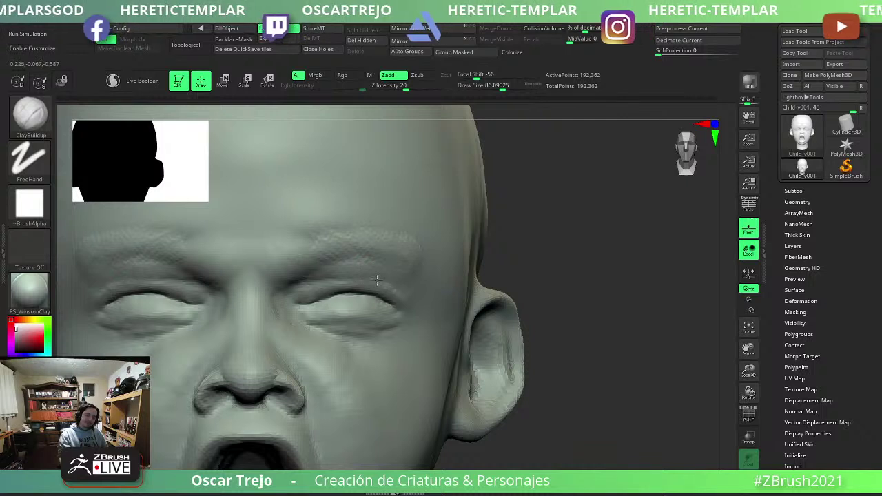
key("s")
left_click_drag(389, 285, 405, 295)
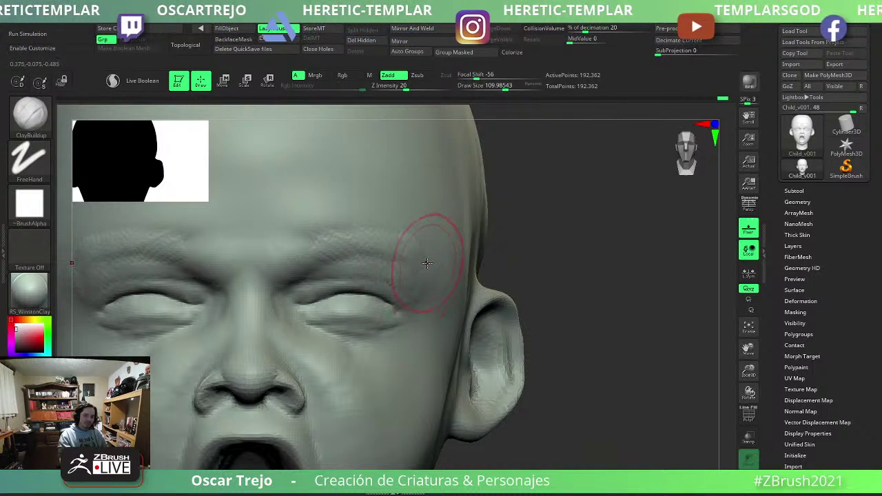
key("shift")
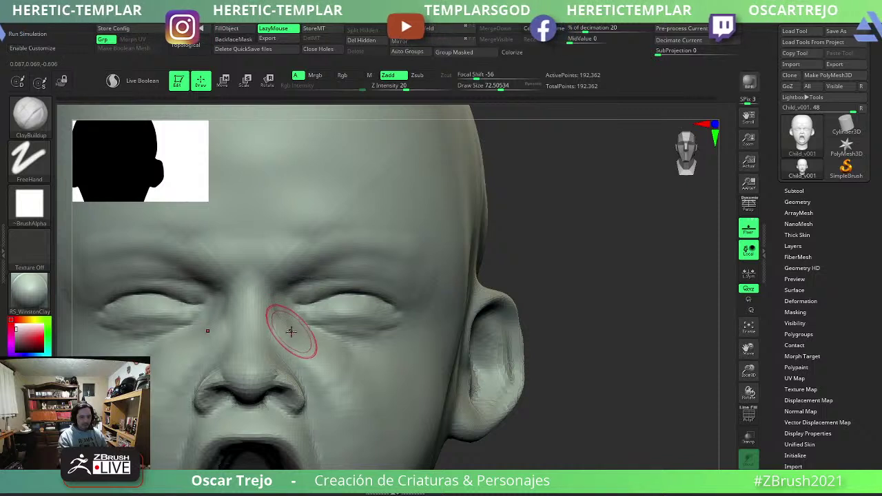
Smooth near the inner eye and build up the cheek beside the nose with an enlarged brush.
left_click_drag(295, 335, 281, 321, "shift")
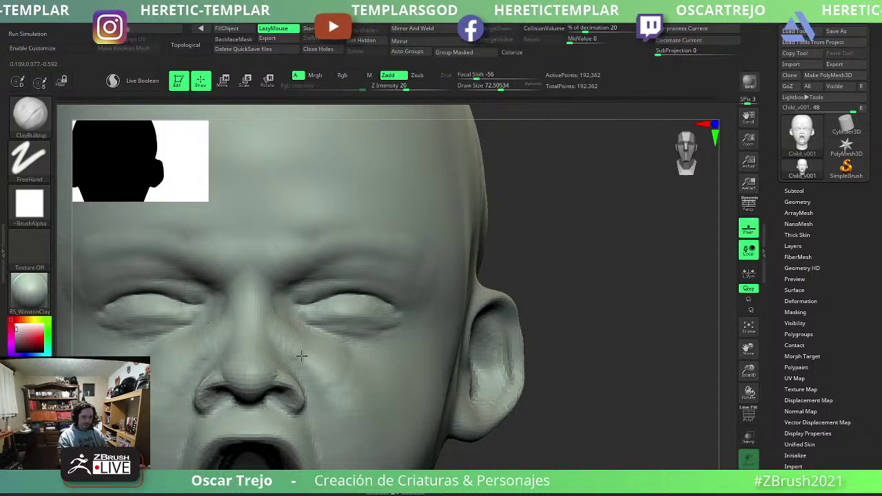
key("]")
left_click_drag(296, 365, 307, 375)
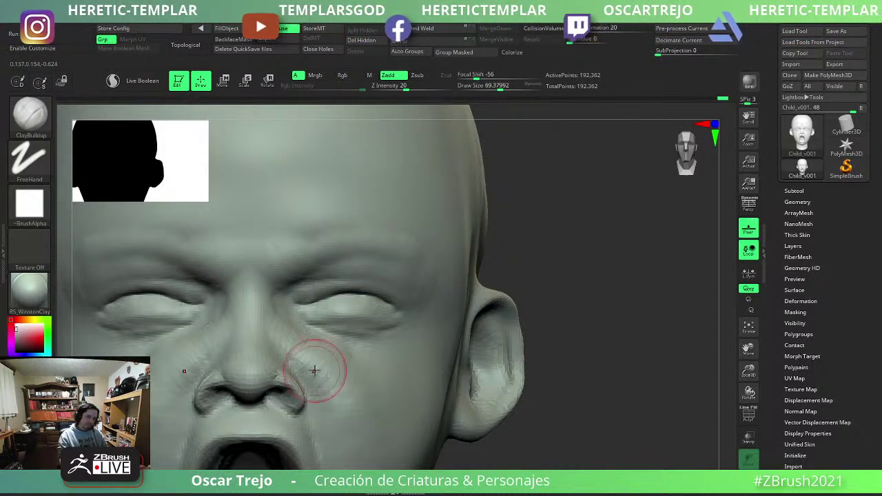
key("]")
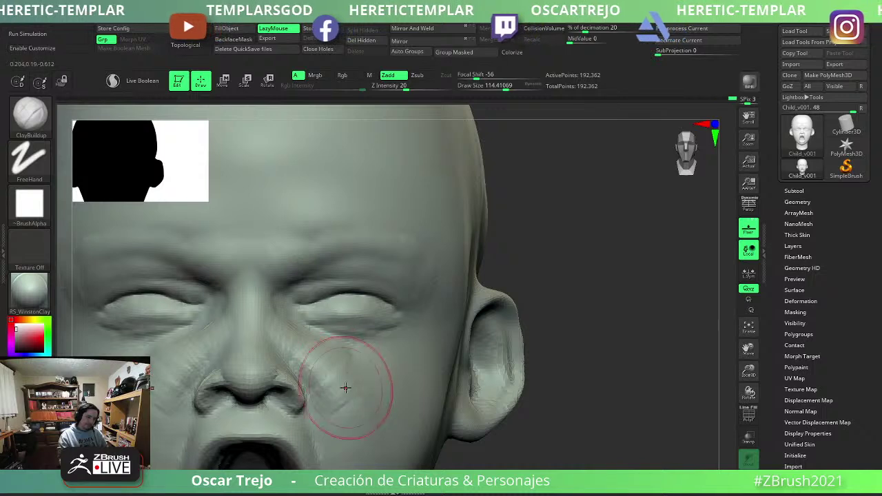
left_click_drag(516, 443, 310, 241, "alt")
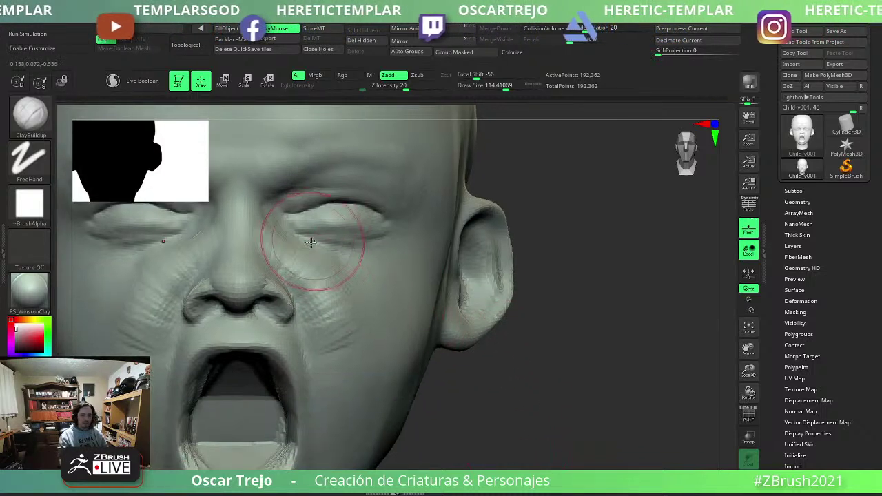
Cut the nasolabial fold with a smaller DamStandard, then rebuild and smooth the cheek with ClayBuildup.
key("b")
key("d")
key("s")
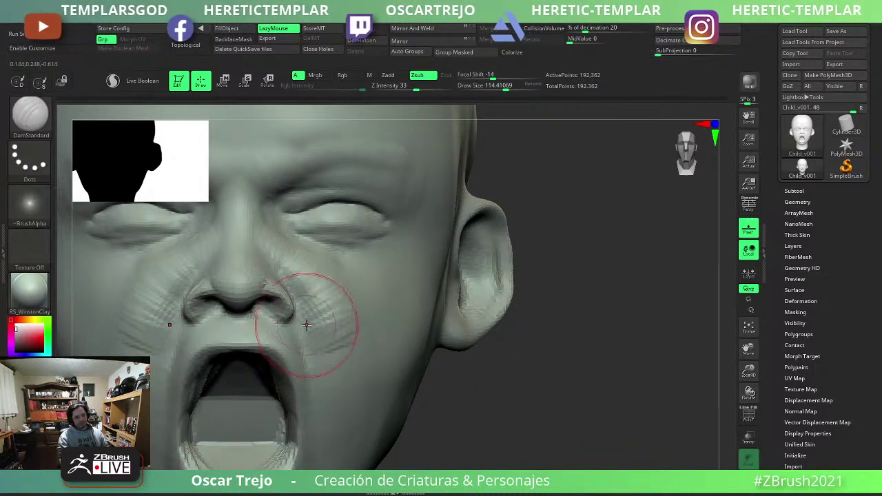
key("bracketleft")
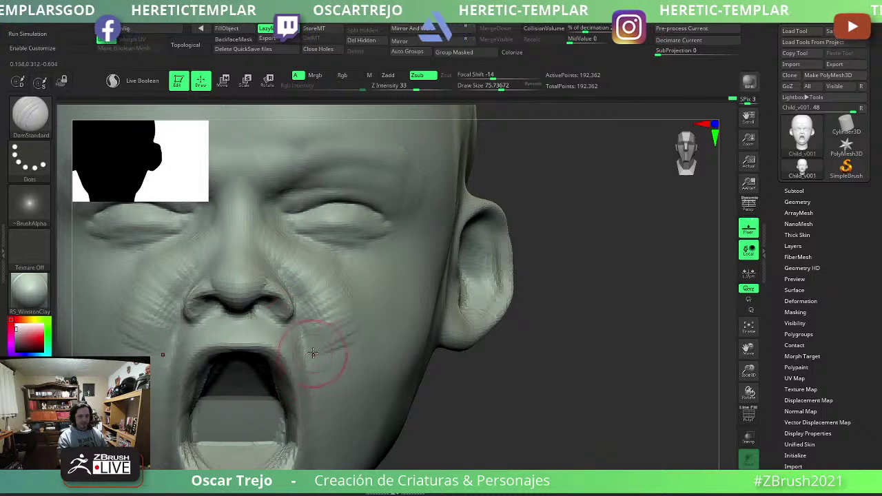
key("b")
key("c")
key("b")
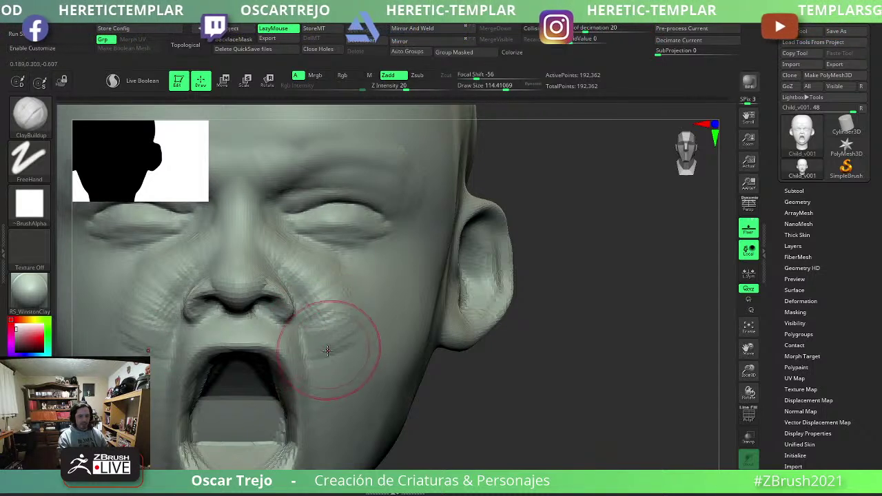
key("shift")
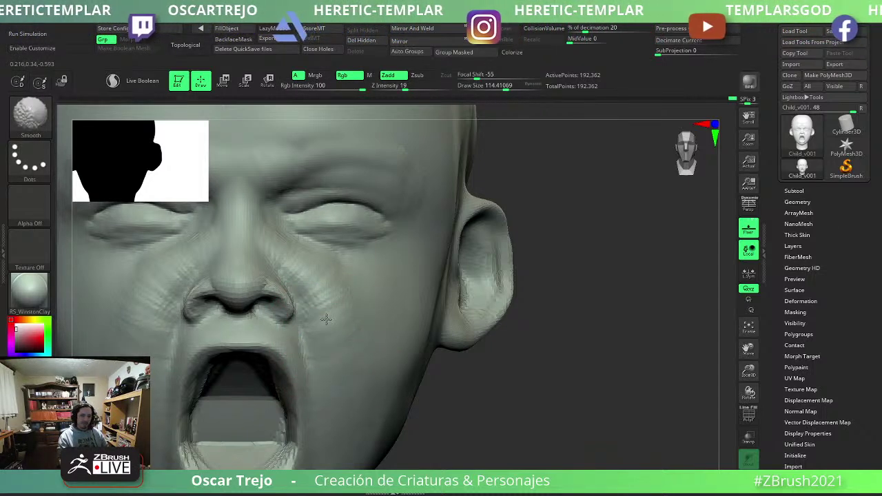
mouse_move(292, 263)
right_mouse_down("shift")
mouse_move(462, 262)
mouse_move(522, 367)
mouse_move(375, 325)
right_mouse_up("shift")
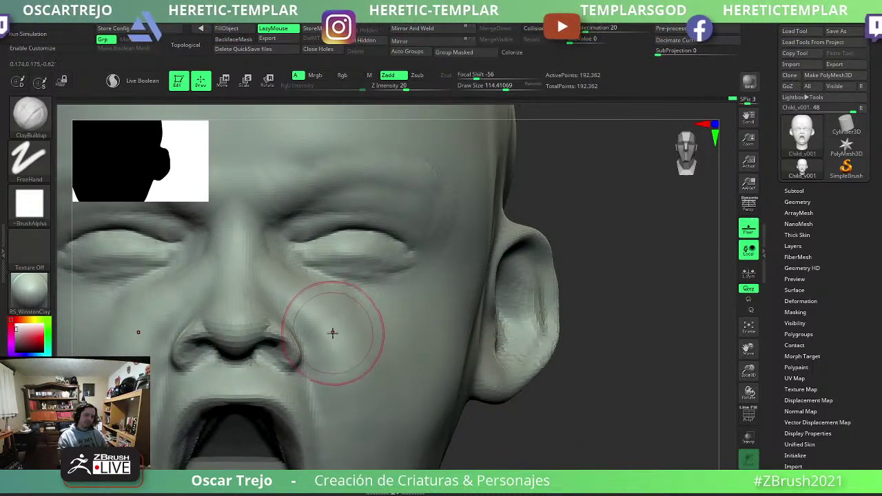
mouse_move(482, 364)
right_mouse_down("ctrl")
mouse_move(575, 387)
mouse_move(413, 311)
right_mouse_up("ctrl")
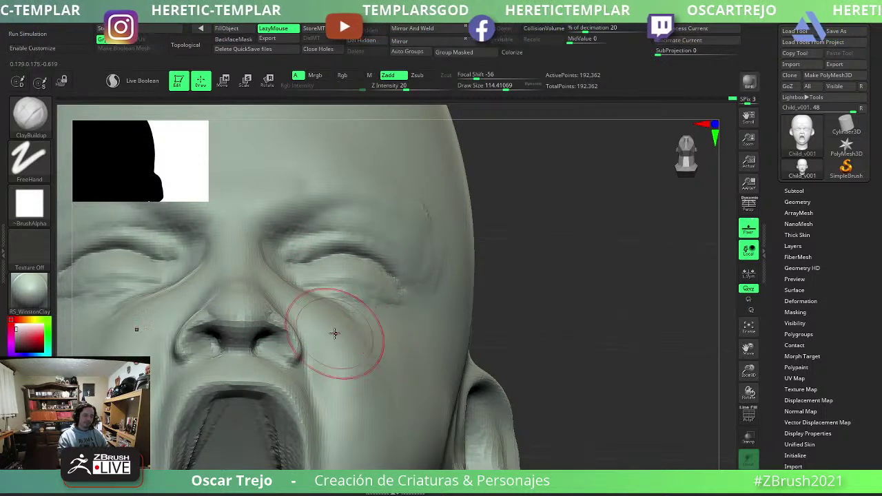
key("bracketleft")
key("bracketleft")
key("bracketleft")
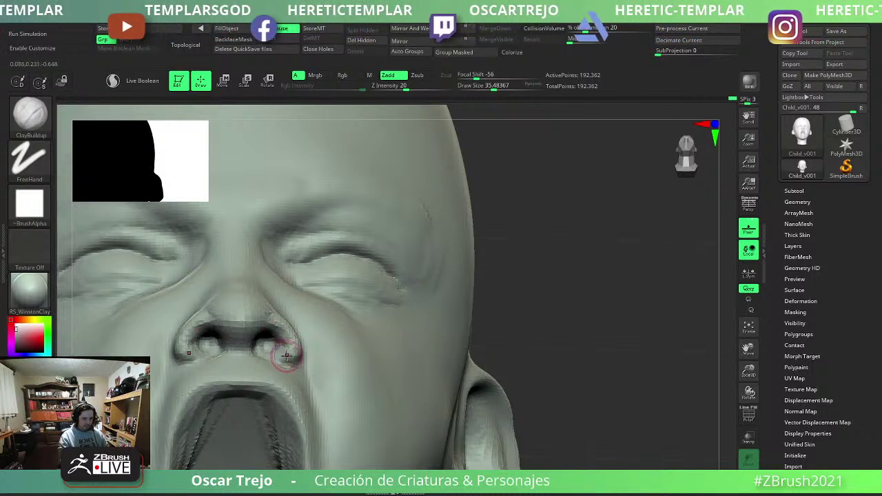
key("shift")
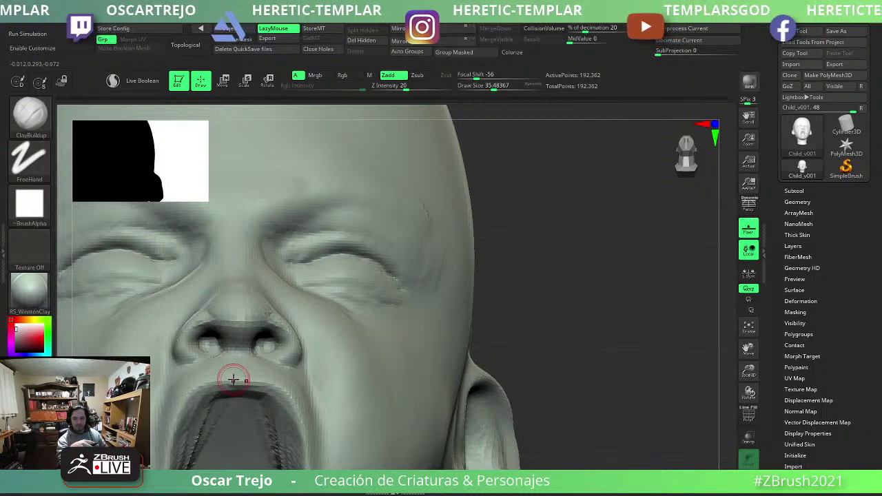
From a frontal view, pull the nostril wing into a new shape with the Move brush.
left_click_drag(607, 396, 206, 314)
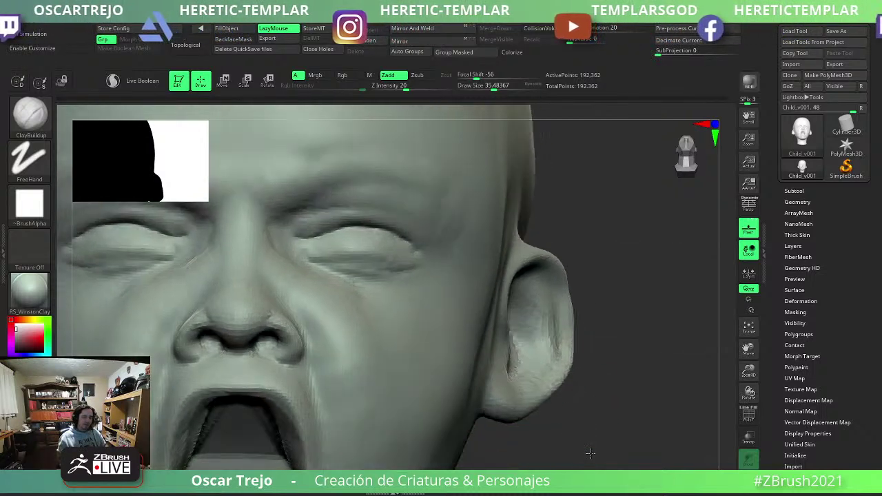
key("s")
left_click_drag(263, 312, 268, 305)
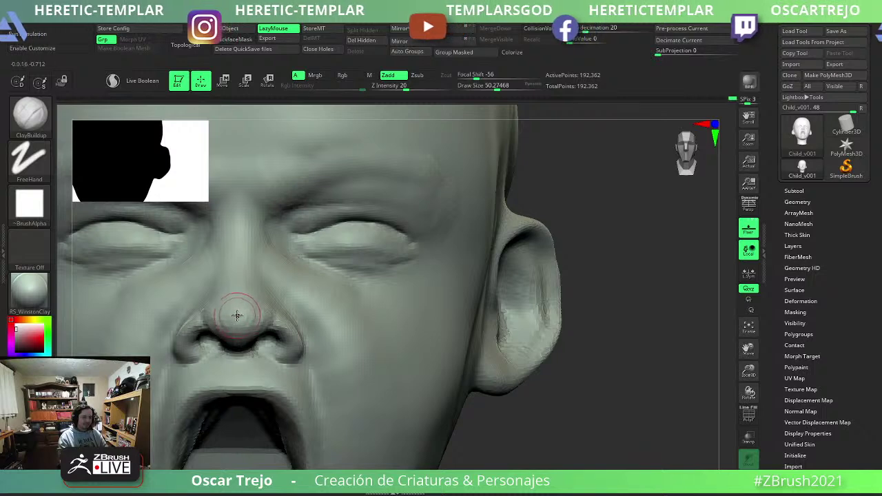
key("shift")
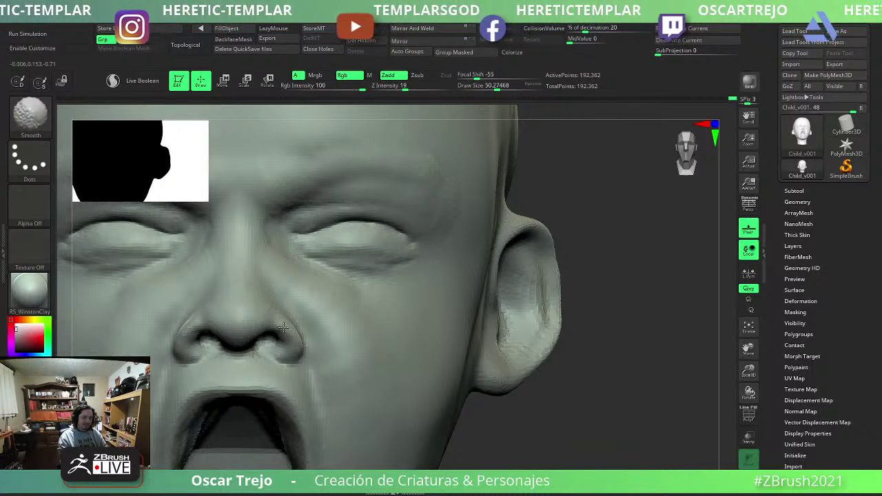
key("b")
key("m")
key("v")
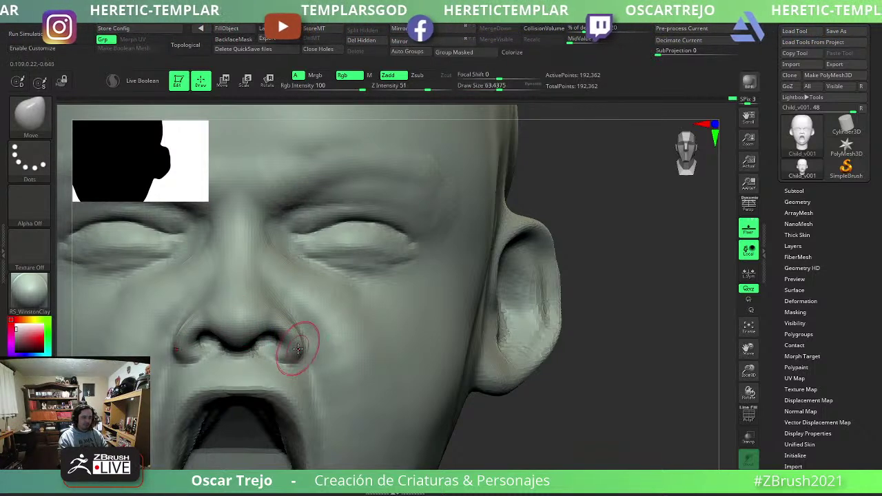
left_click_drag(295, 348, 293, 352)
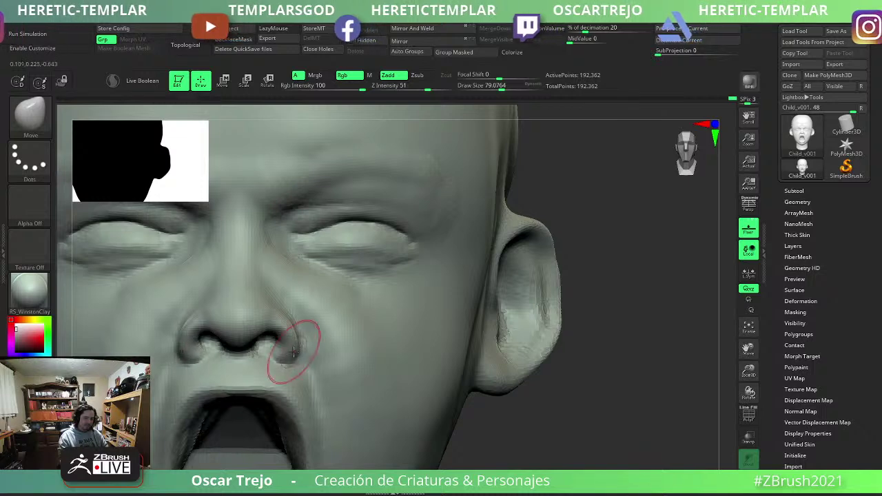
key("bracketright")
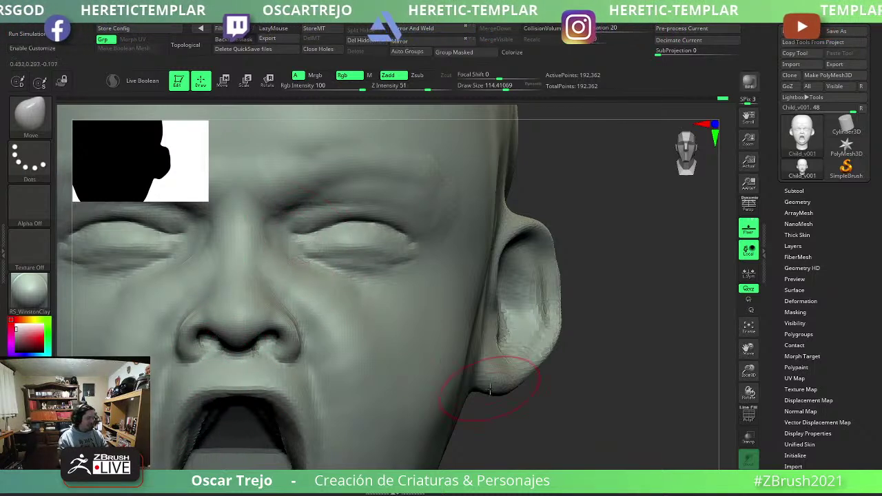
Carve a sharper crease along the side of the nose with a smaller DamStandard and smooth it.
left_click_drag(564, 372, 427, 323)
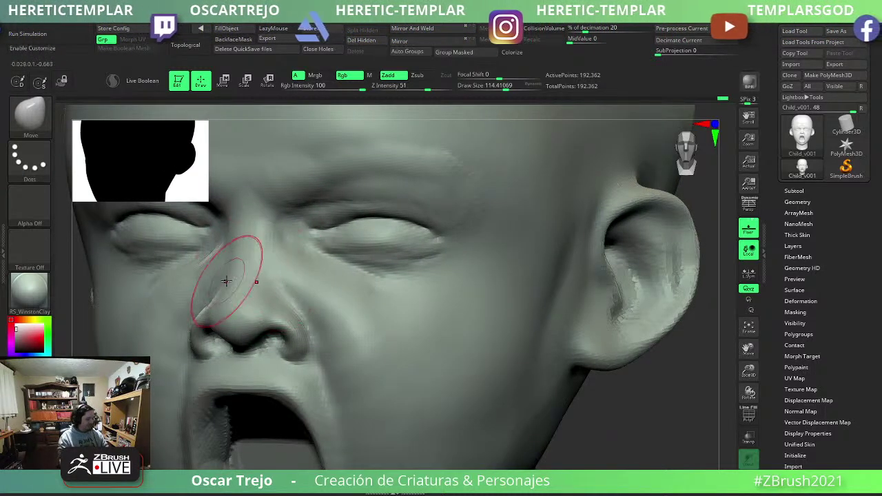
key("b")
key("d")
key("s")
key("s")
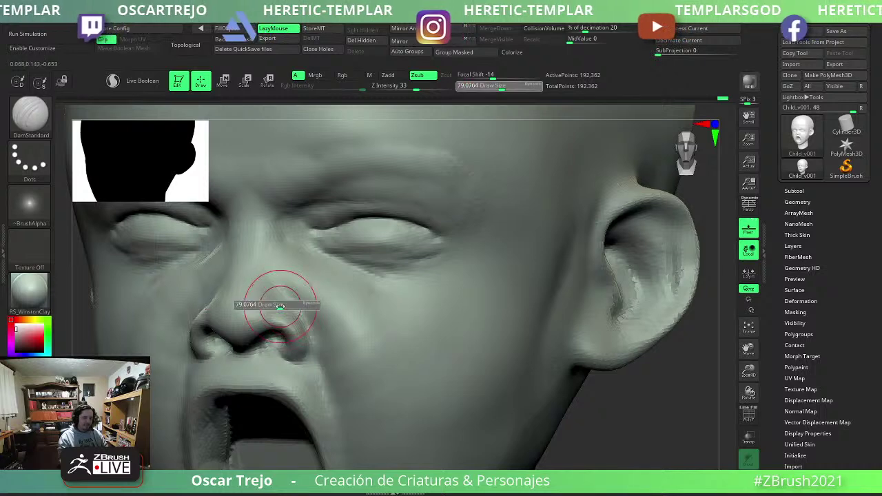
left_click_drag(280, 306, 266, 307)
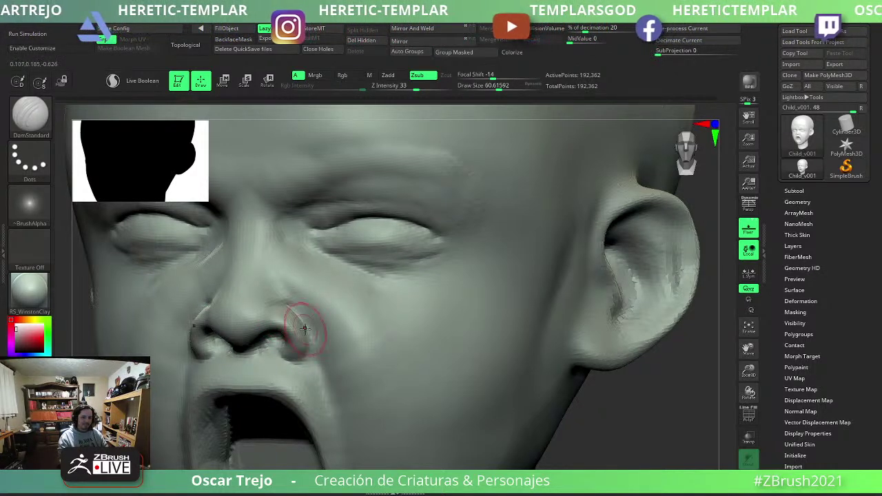
key("shift")
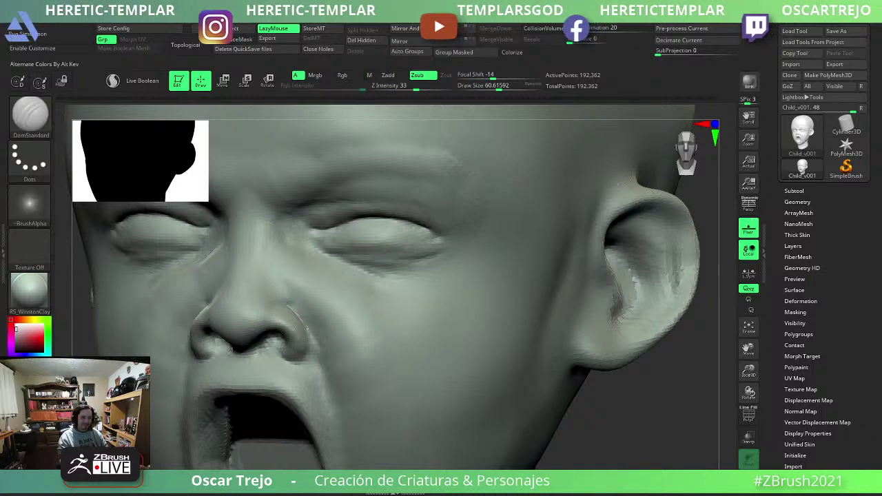
left_click_drag(83, 344, 187, 354)
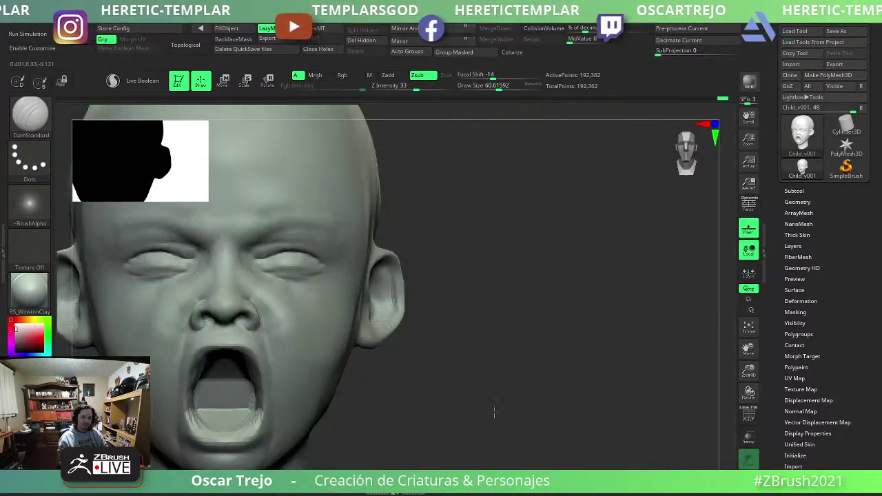
mouse_move(494, 415)
left_mouse_down("alt")
mouse_move(516, 418)
mouse_move(457, 331)
mouse_move(541, 448)
mouse_move(496, 374)
mouse_move(388, 364)
left_mouse_up("alt")
Work the surface beside the right nostril with the Standard brush at size about 86, intensity 25.
key("b")
key("s")
key("t")
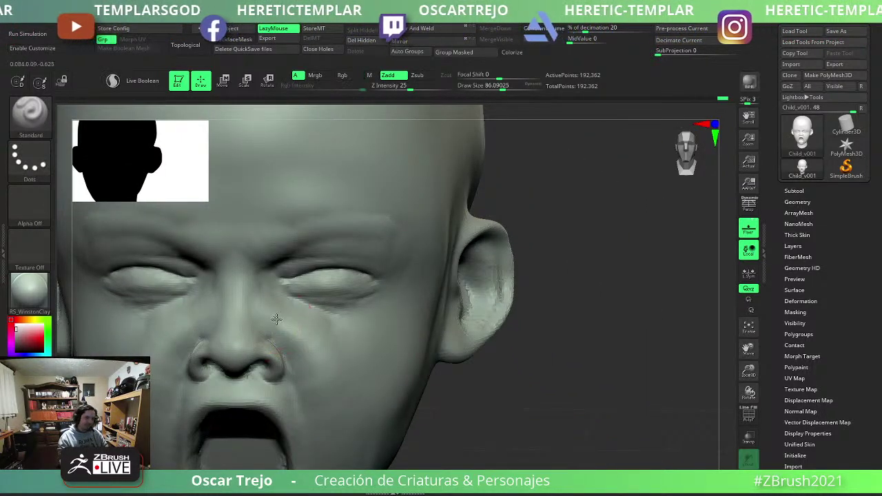
left_click_drag(315, 384, 288, 334, "shift")
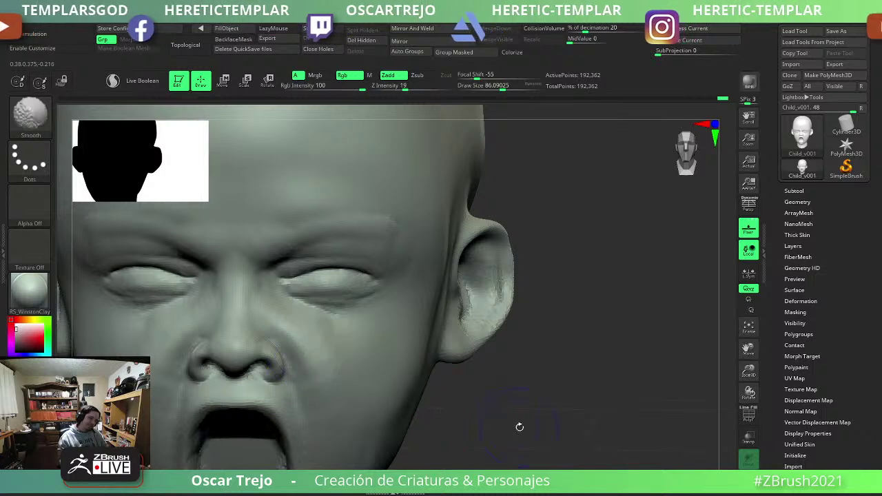
Add ClayBuildup puffiness under the closed eye with a brush near 76, smoothing the strokes.
left_click_drag(517, 423, 525, 372, "alt")
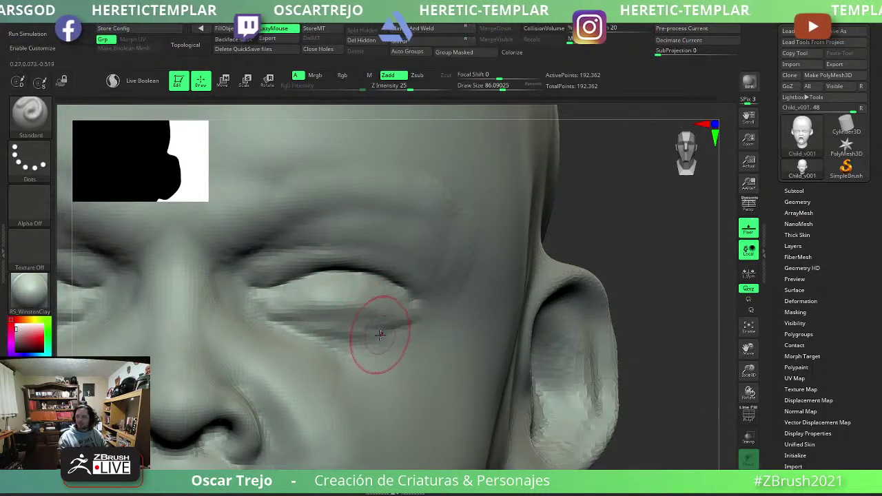
key("s")
left_click_drag(351, 325, 296, 322)
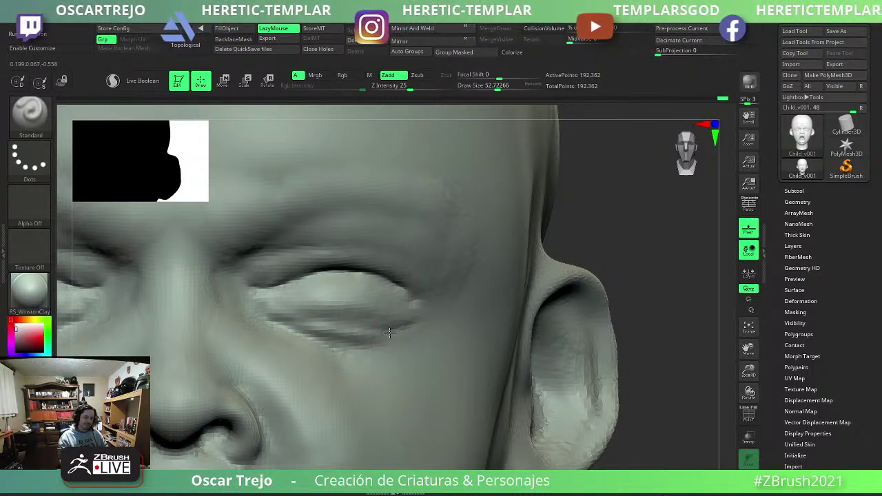
key("shift")
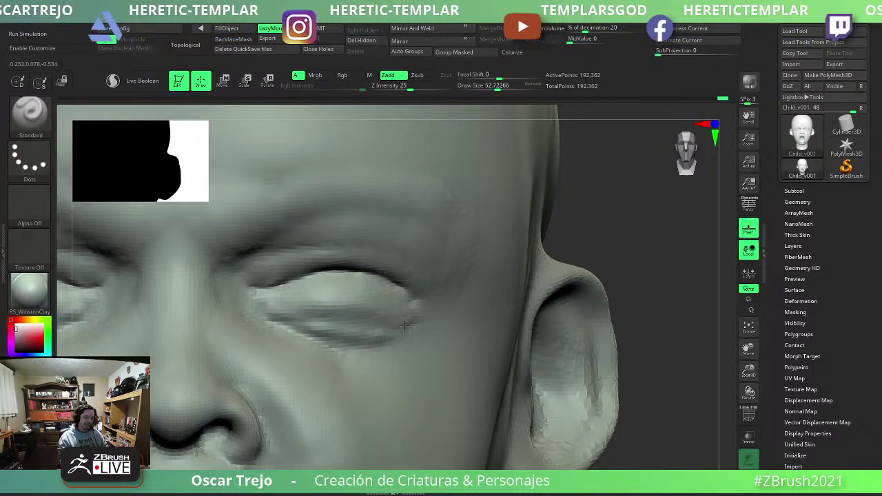
key("b")
key("c")
key("b")
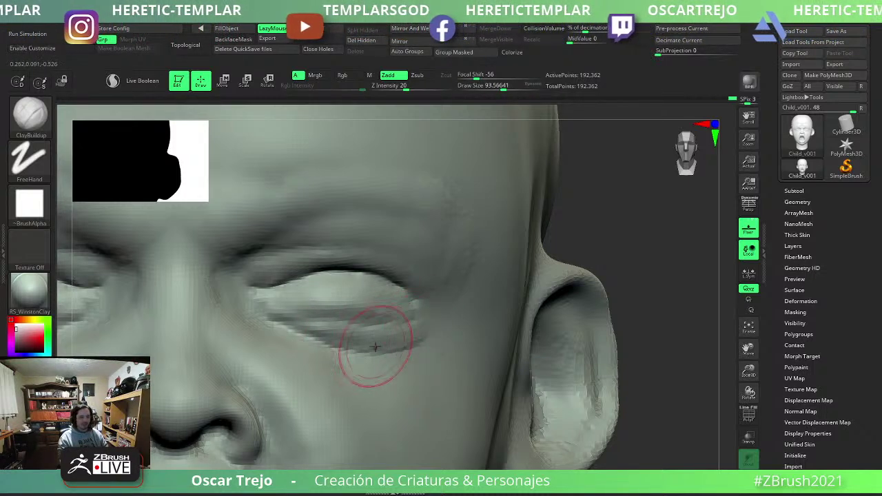
key("shift")
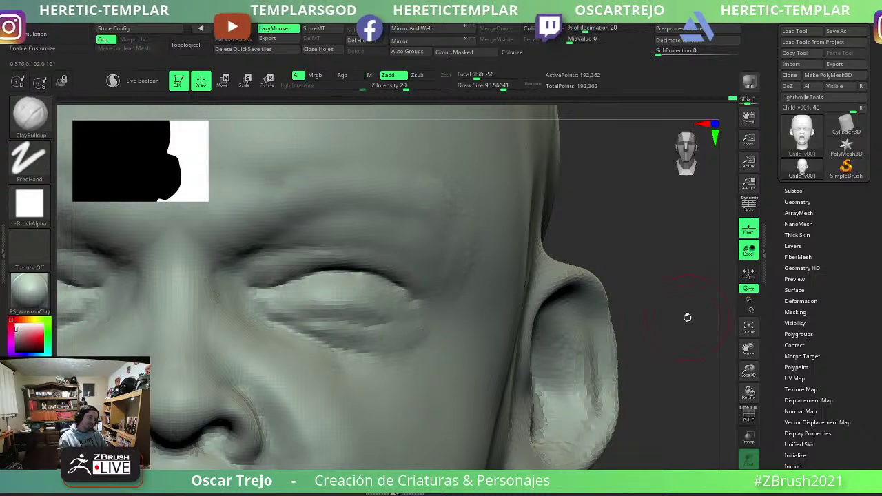
key("f")
left_click_drag(545, 254, 604, 321, "alt")
Sculpt the cheek beside the nose with ClayBuildup at size about 94–102 and smooth it.
key("s")
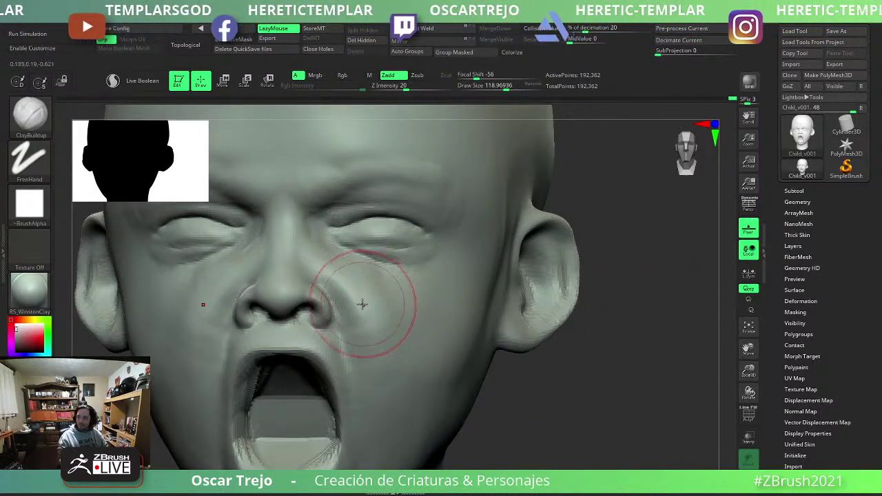
key("s")
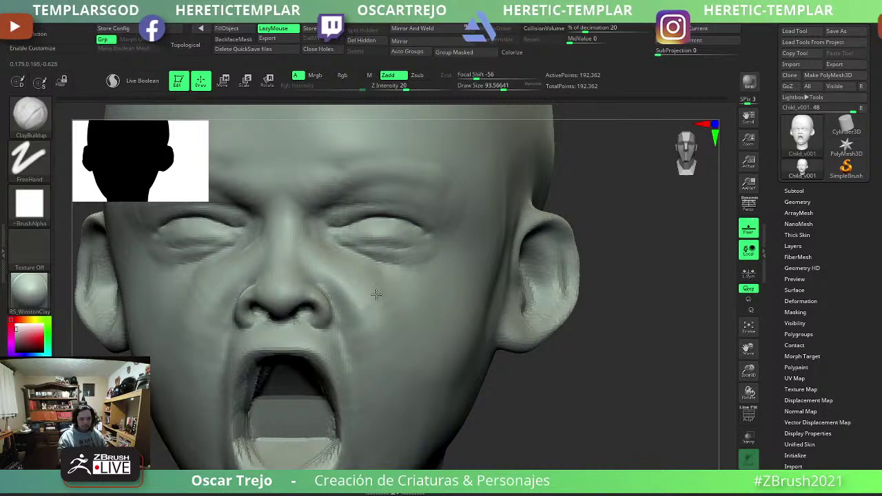
key("bracketright")
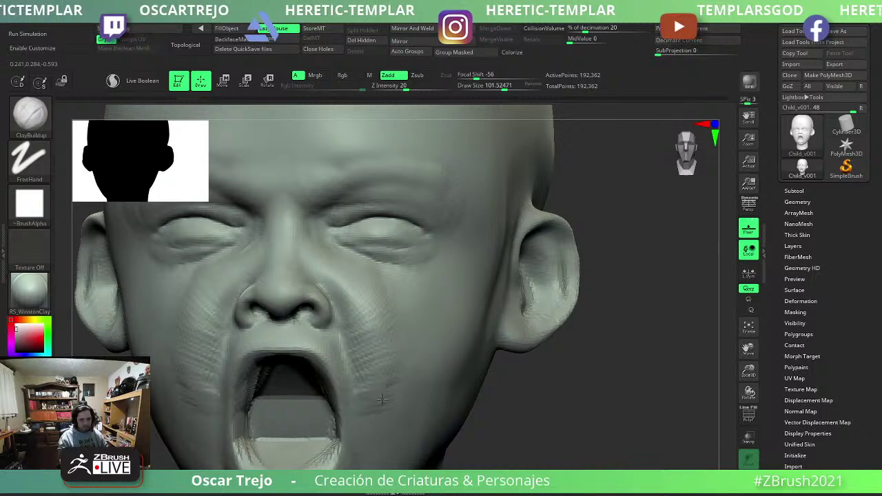
key("shift")
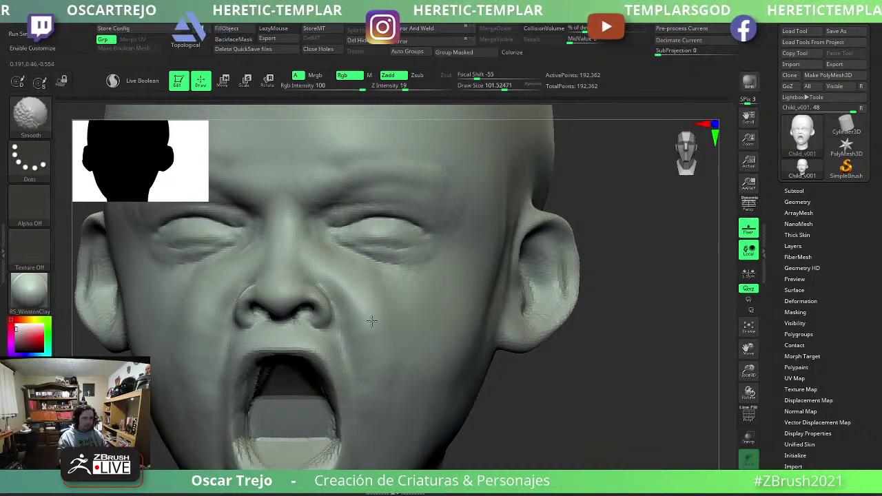
left_click_drag(500, 407, 556, 375, "alt")
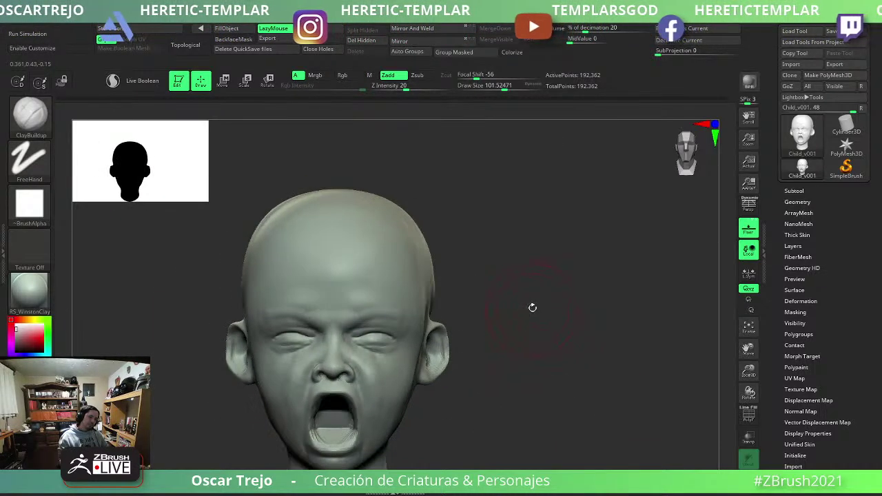
left_click_drag(531, 308, 295, 315, "alt")
Shrink the brush to about 86, dab clay marks on the forehead, and smooth them out.
key("s")
left_click_drag(352, 282, 347, 282)
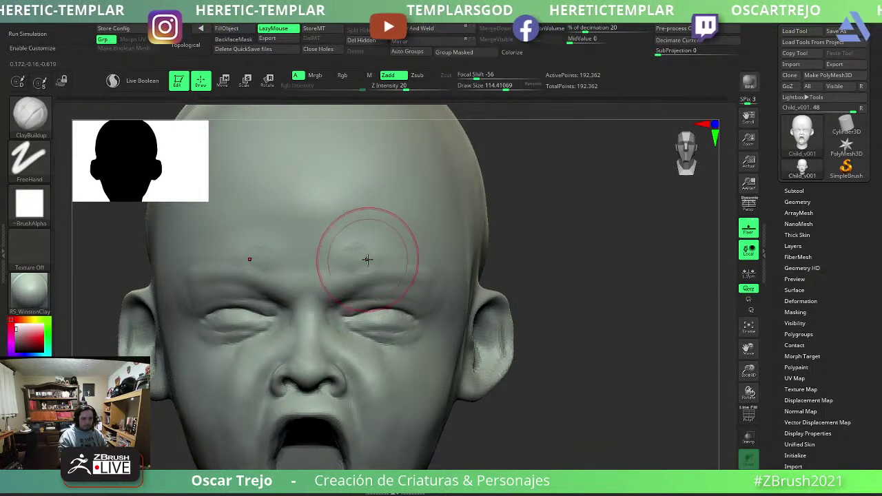
key("s")
mouse_move(376, 245)
left_mouse_down()
mouse_move(352, 238)
mouse_move(342, 260)
mouse_move(336, 246)
left_mouse_up()
left_click(344, 240)
left_click(331, 255)
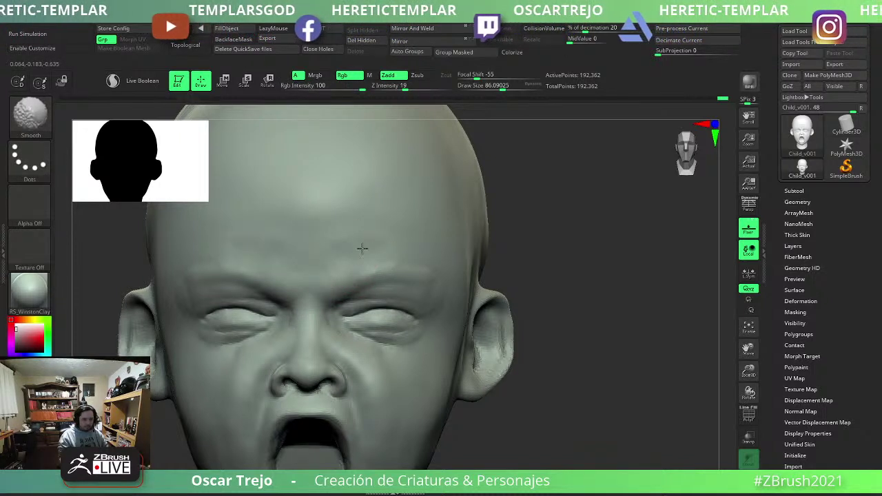
left_click(398, 243)
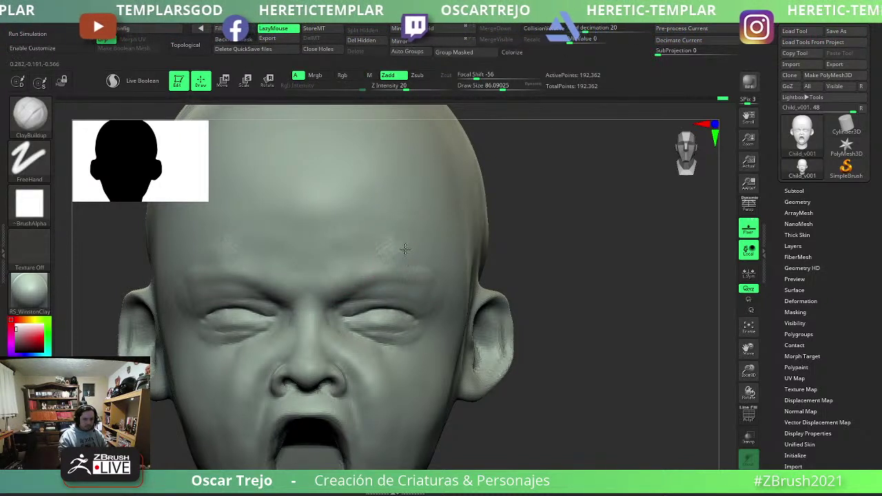
left_click_drag(441, 296, 412, 250, "shift")
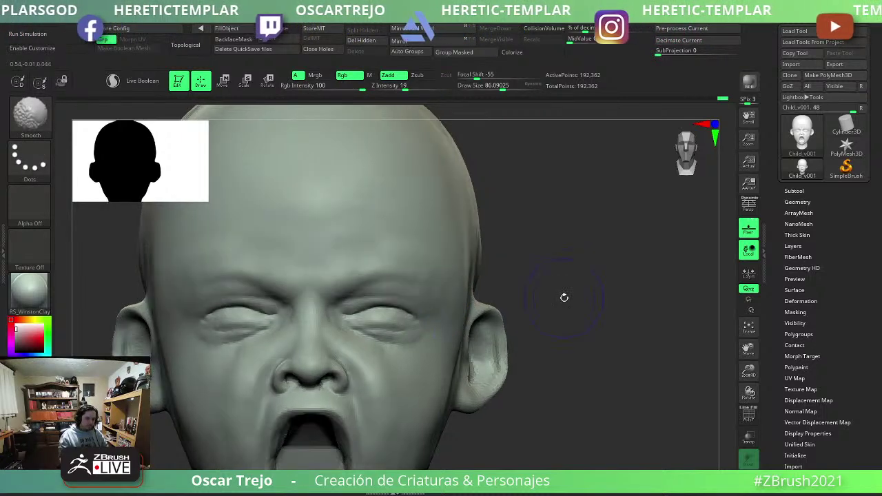
left_click_drag(562, 297, 569, 317)
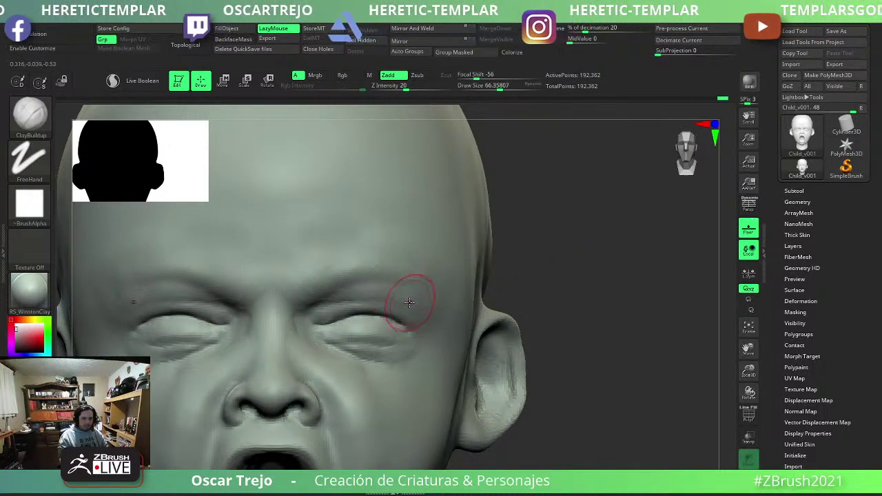
Build up the brow ridge above both eyes and add a ridge along the lower eyelid.
key("b")
key("d")
key("s")
key("s")
left_click(382, 311)
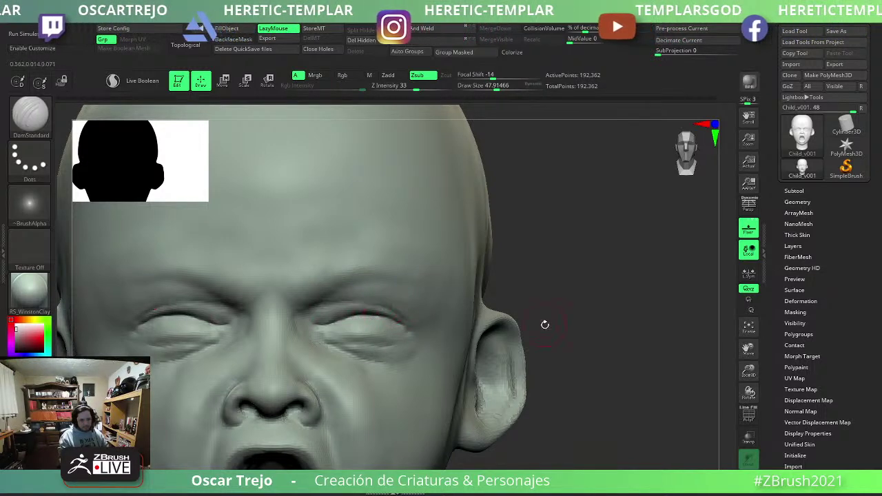
key("f")
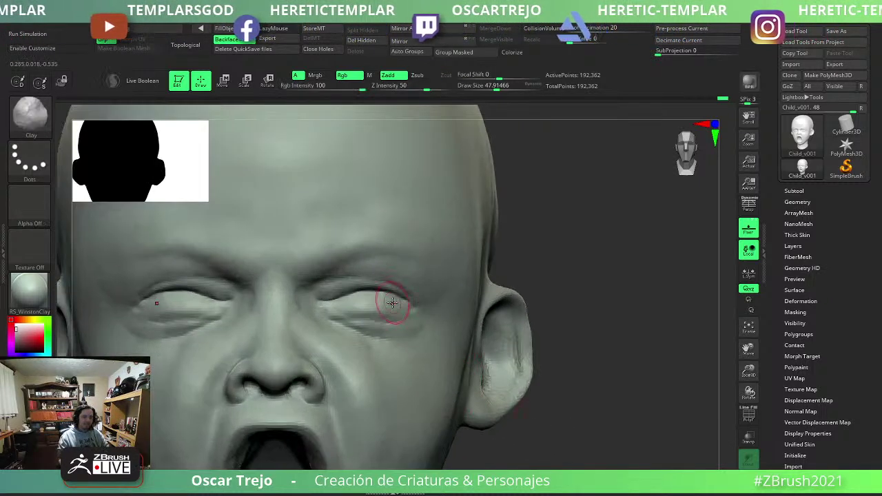
left_click_drag(387, 238, 340, 270)
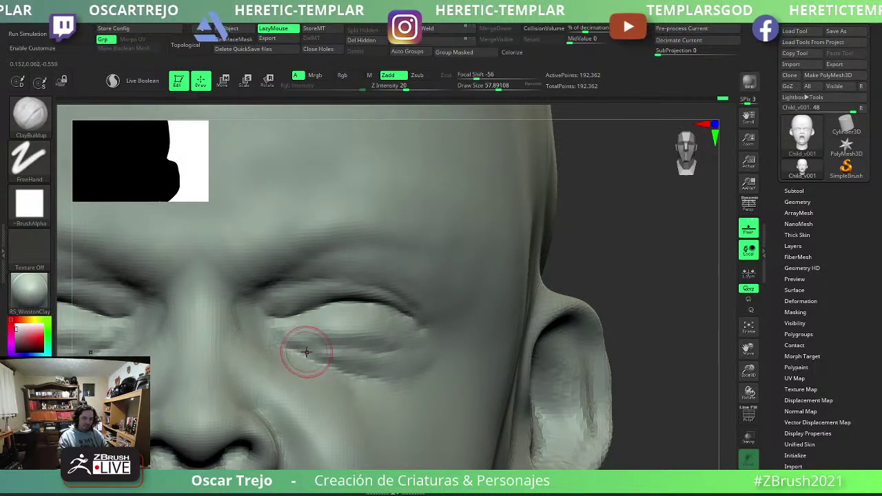
left_click_drag(306, 350, 355, 370)
Smooth the eye area and fill between the eyes and cheek, using brush sizes about 39–90.
key("bracketright")
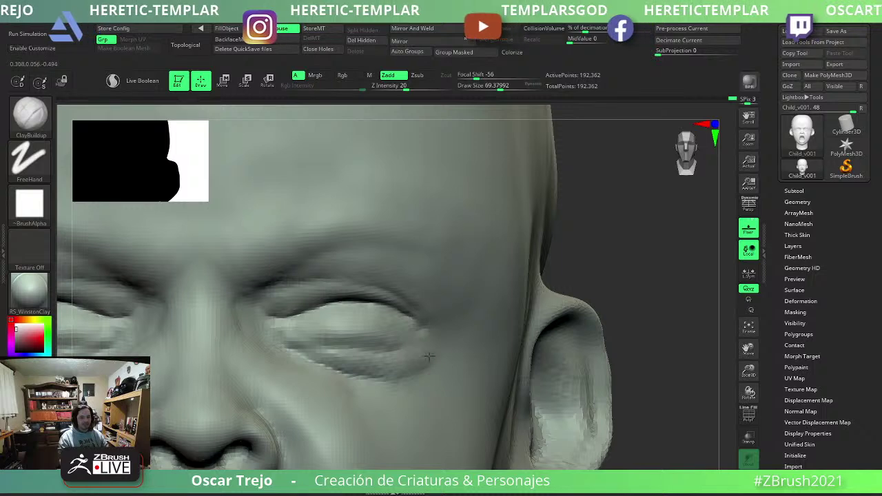
key("shift")
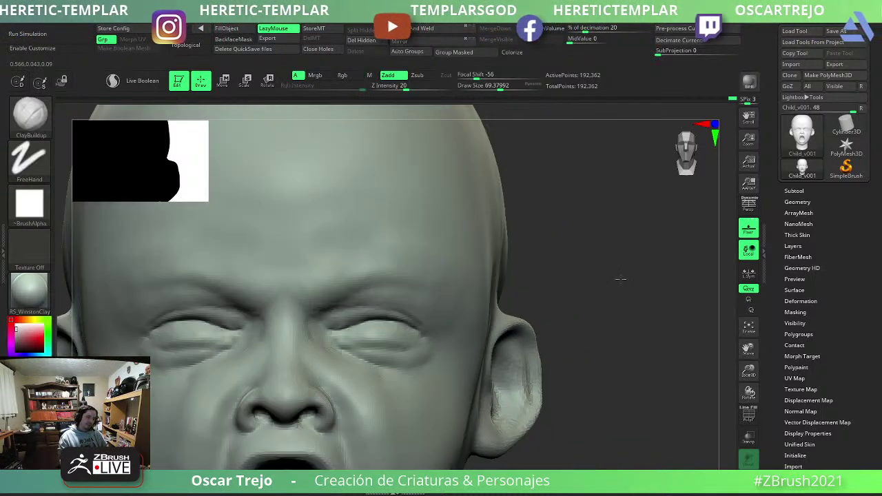
mouse_move(571, 344)
right_mouse_down("ctrl")
mouse_move(566, 274)
mouse_move(301, 272)
right_mouse_up("ctrl")
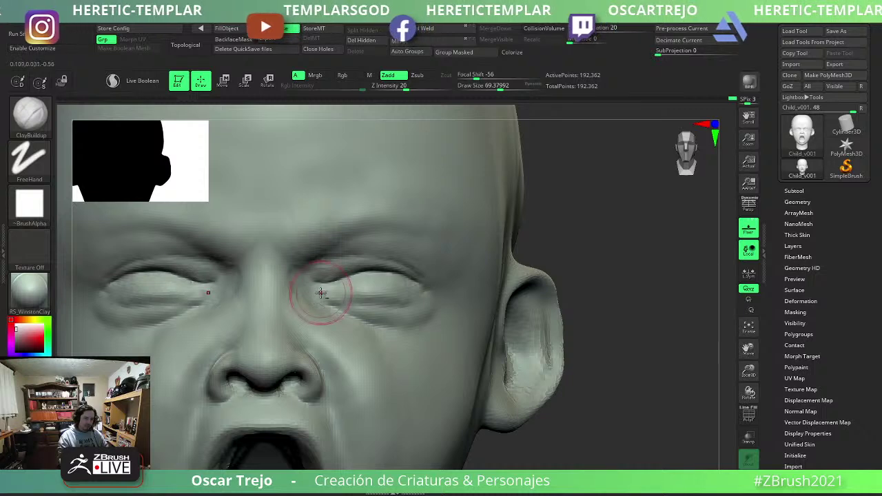
key("bracketleft")
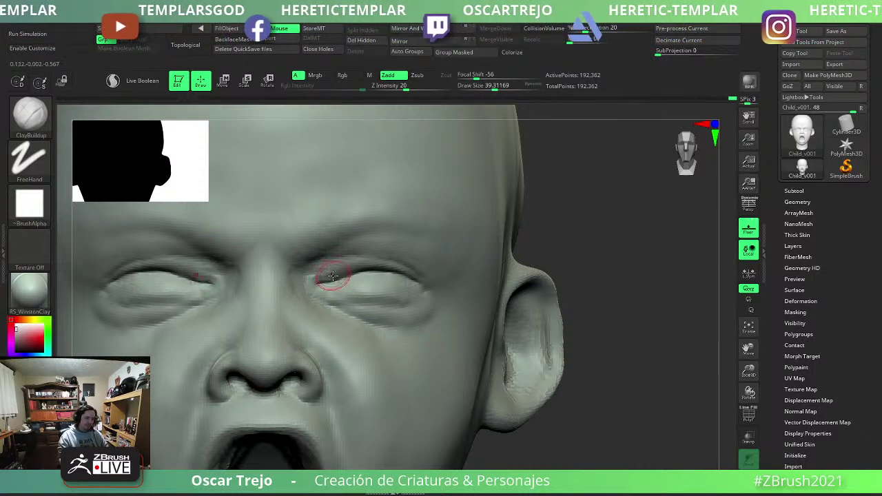
key("bracketright")
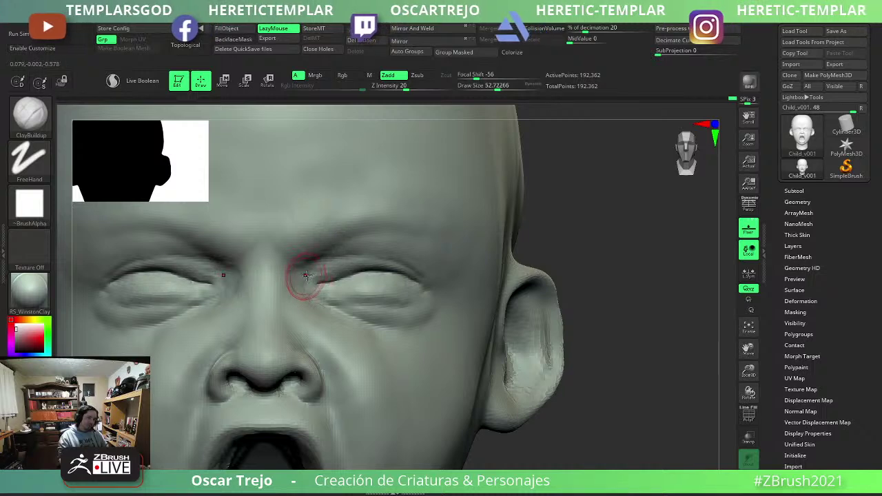
key("shift")
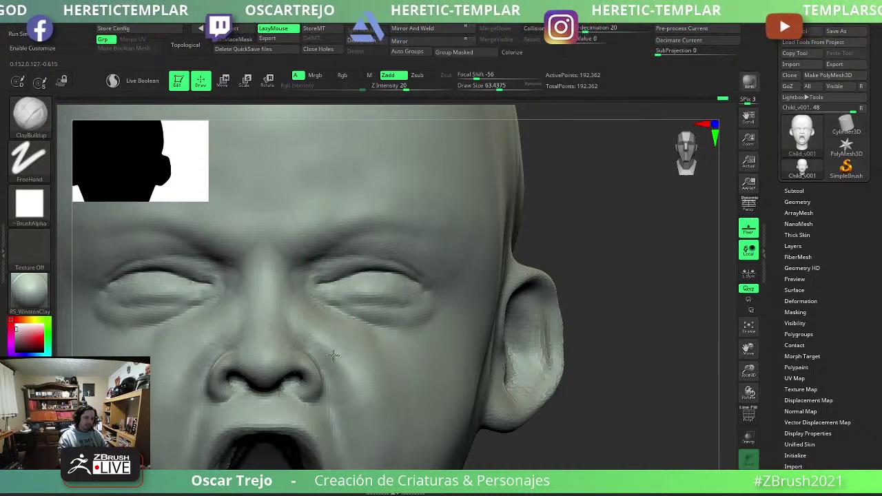
key("bracketright")
key("bracketright")
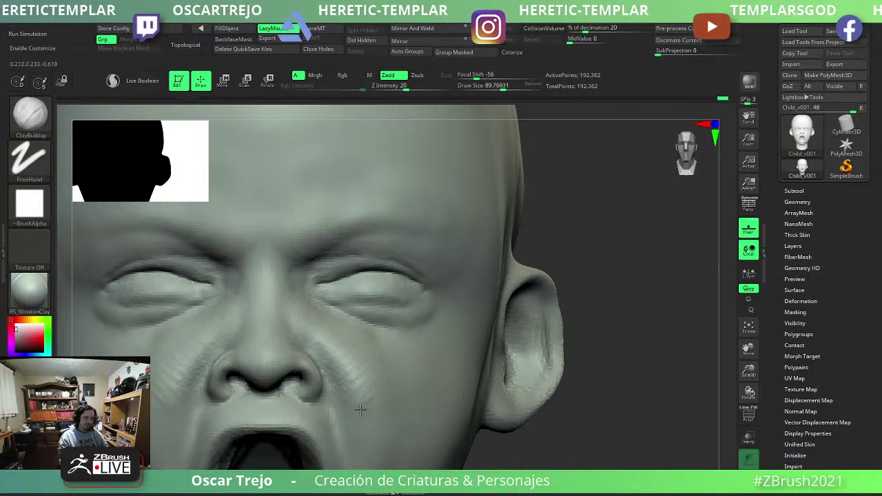
key("shift")
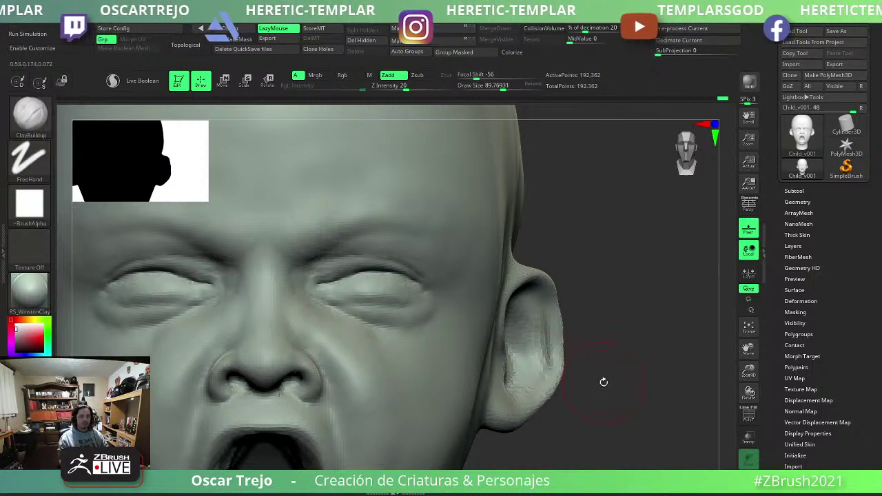
mouse_move(602, 379)
left_mouse_down()
mouse_move(453, 319)
mouse_move(487, 358)
left_mouse_up()
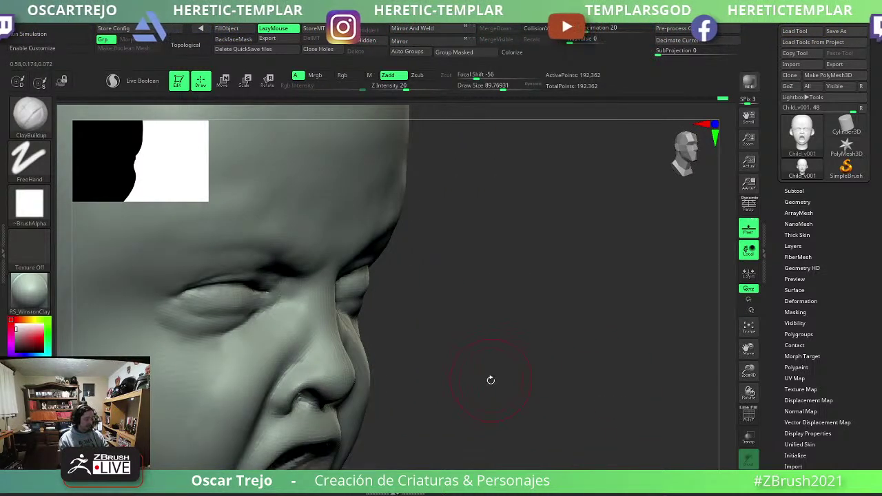
Carve a crease along the nostril wing with a smaller DamStandard brush from a front view.
key("b")
key("d")
key("s")
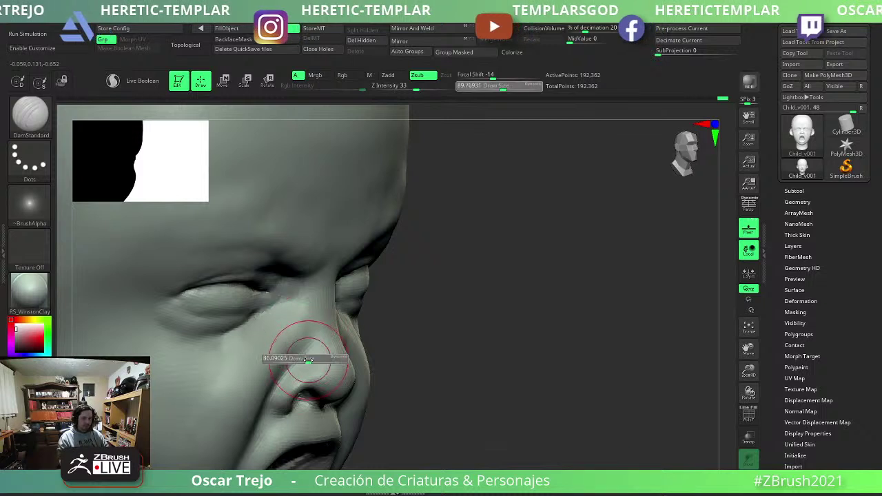
left_click_drag(586, 359, 475, 345)
left_click_drag(260, 332, 249, 354)
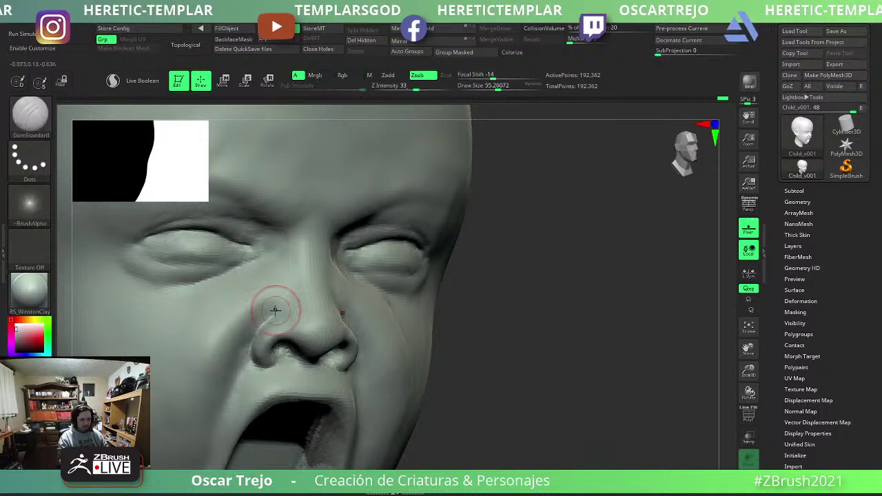
left_click_drag(482, 310, 537, 303, "shift")
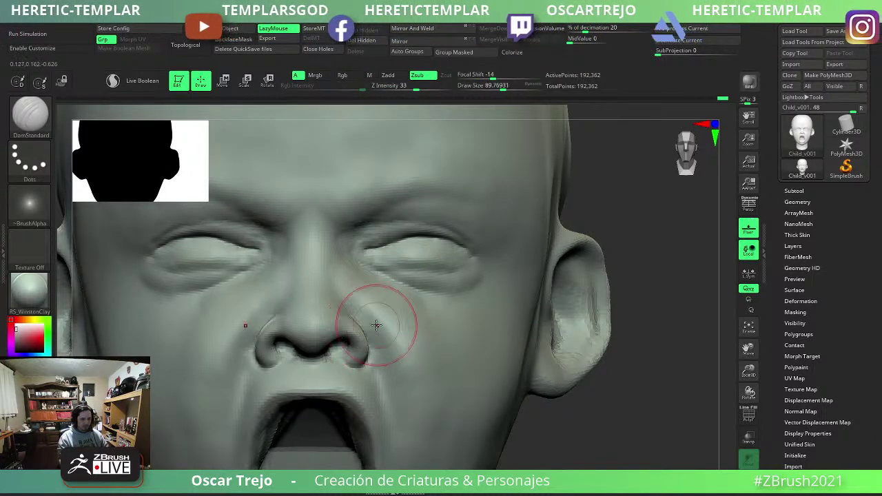
right_click_drag(374, 314, 374, 345)
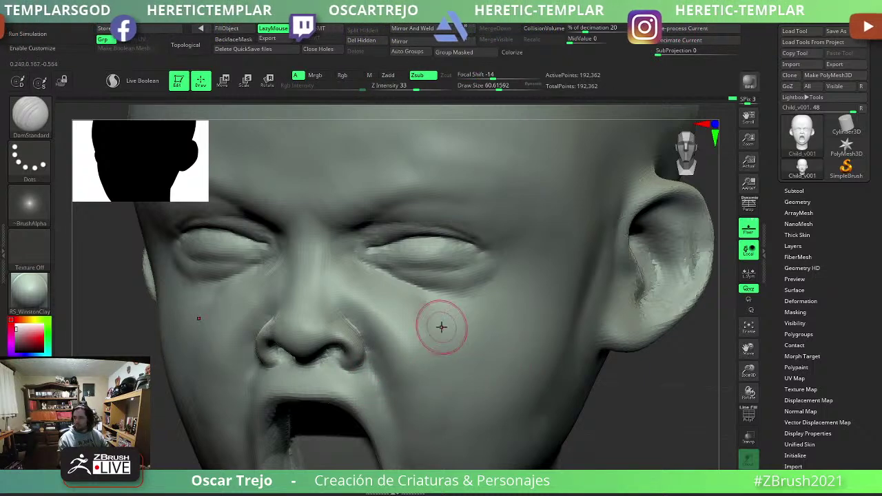
right_click_drag(440, 326, 630, 404)
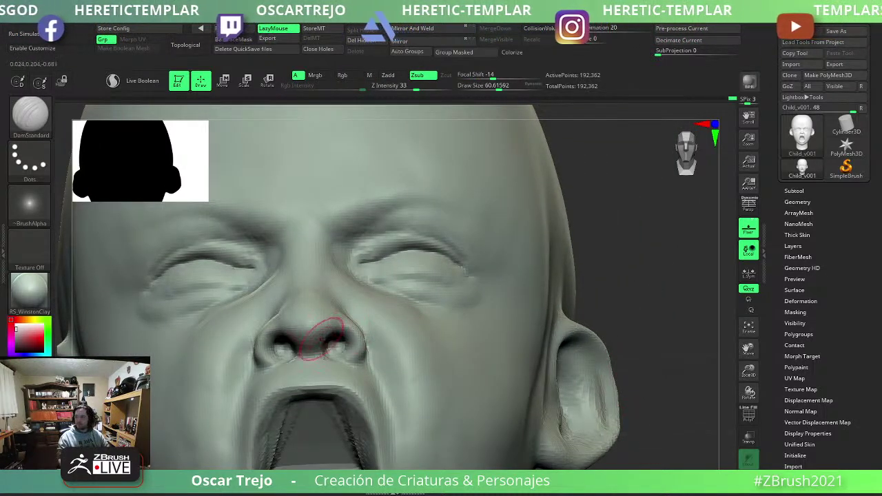
Pull the nose base and nostrils toward the upper lip with the Move Topological brush.
key("b")
key("m")
key("t")
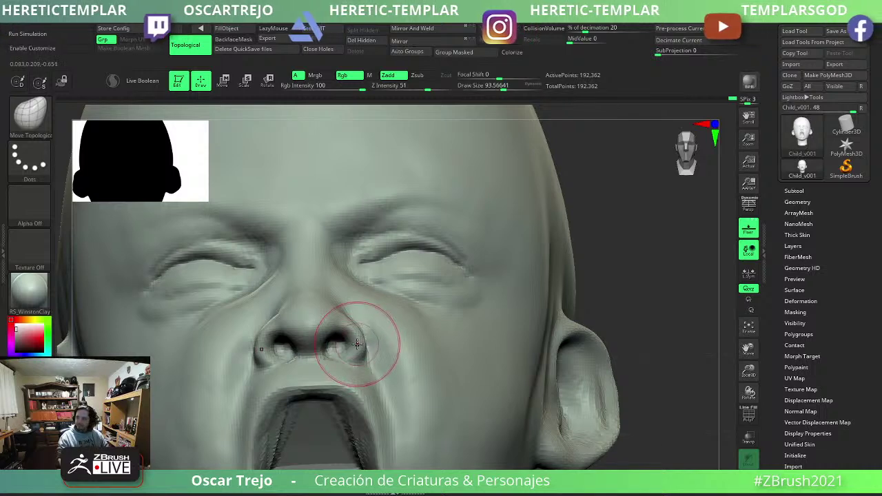
left_click_drag(357, 343, 325, 359)
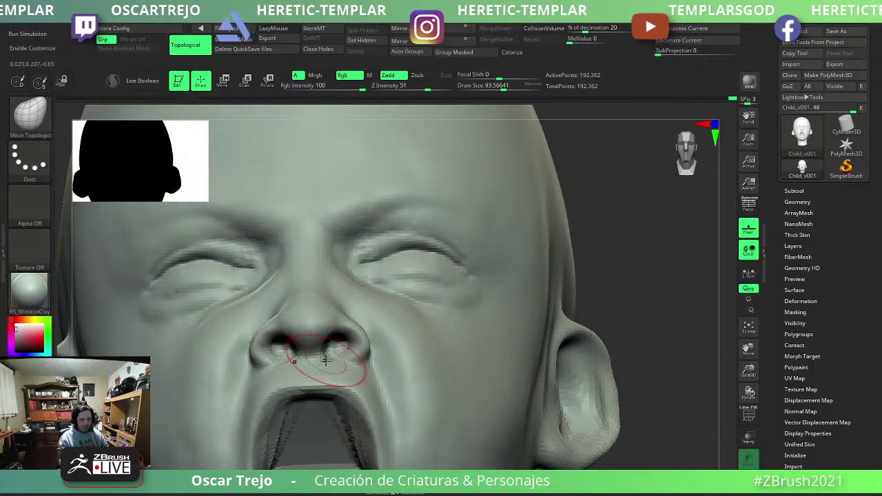
left_click_drag(374, 345, 365, 335)
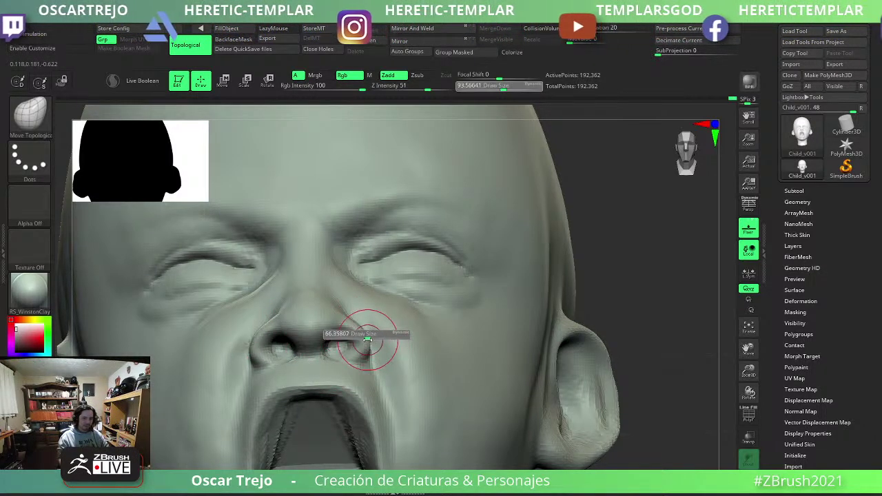
key("bracketleft")
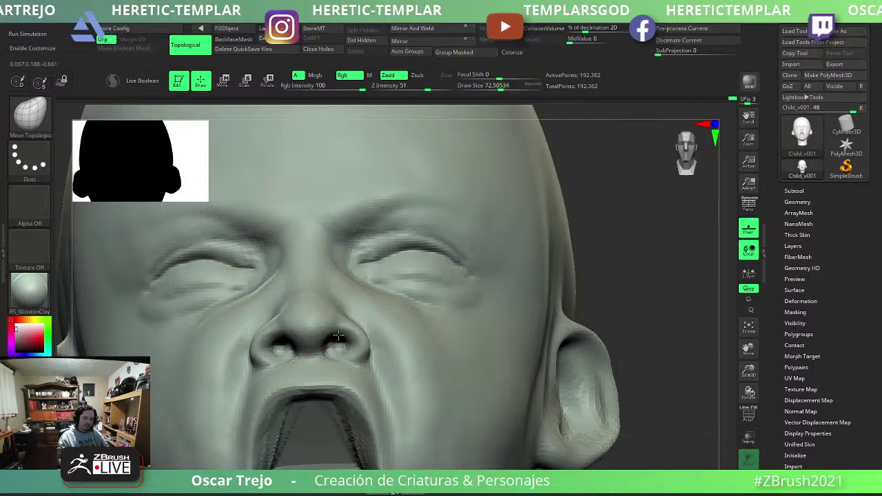
key("s")
left_click_drag(348, 342, 364, 339)
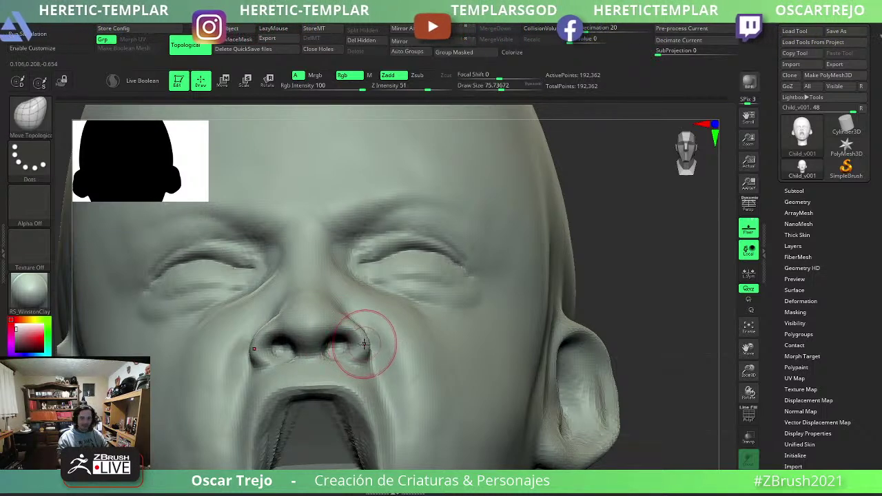
key("b")
key("c")
key("b")
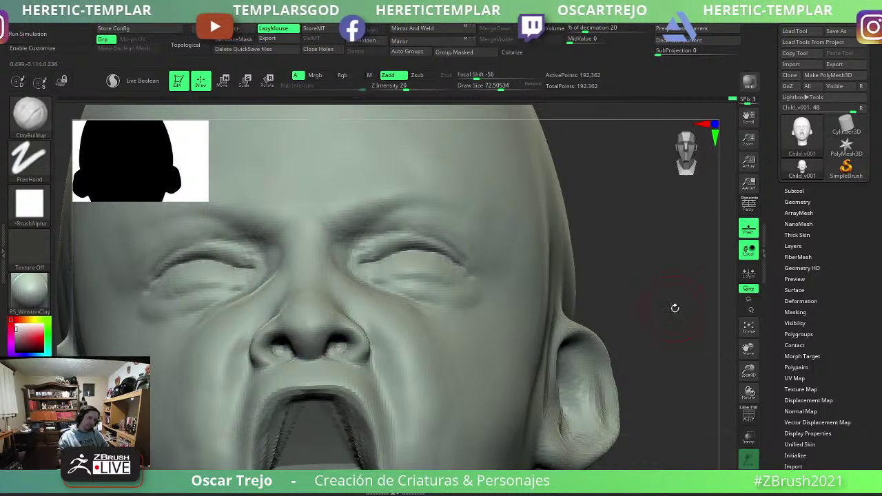
Sculpt vertical crying creases on the cheek with an enlarged ClayBuildup brush and soften them.
mouse_move(673, 306)
left_mouse_down()
mouse_move(610, 287)
mouse_move(603, 326)
mouse_move(590, 327)
mouse_move(571, 351)
mouse_move(575, 331)
mouse_move(622, 360)
mouse_move(587, 331)
left_mouse_up()
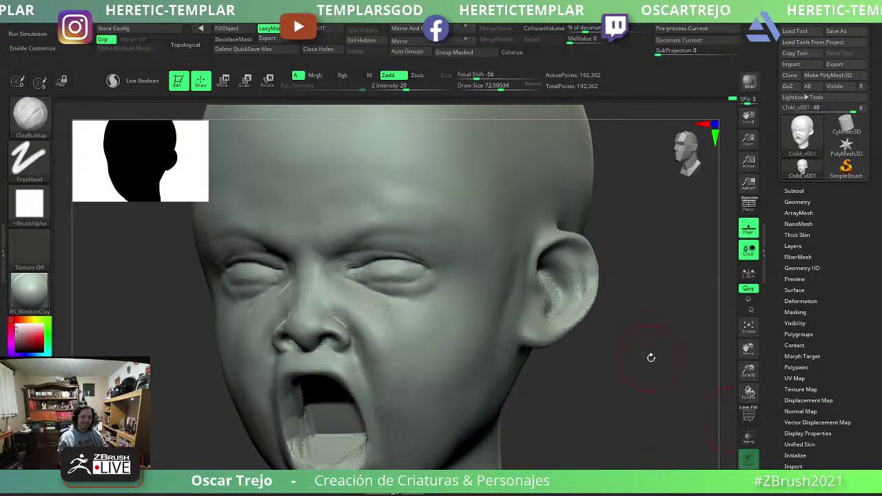
mouse_move(541, 431)
left_mouse_down()
mouse_move(574, 390)
mouse_move(514, 368)
left_mouse_up()
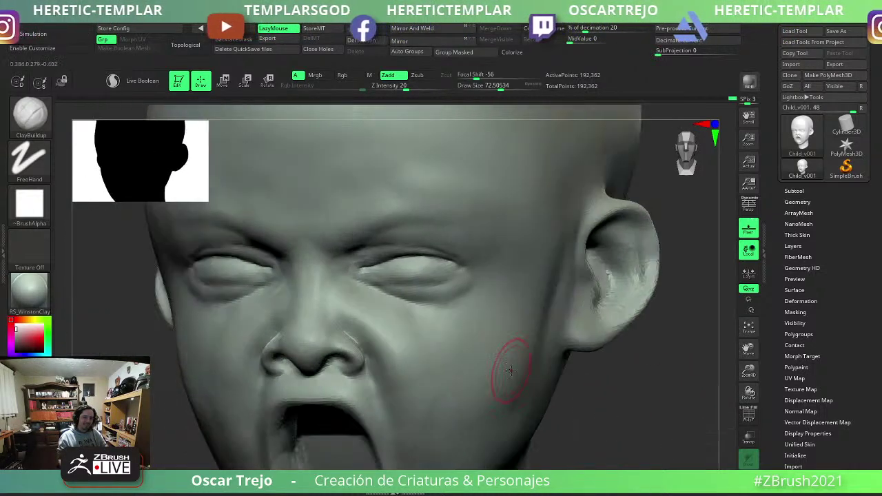
key("bracketright")
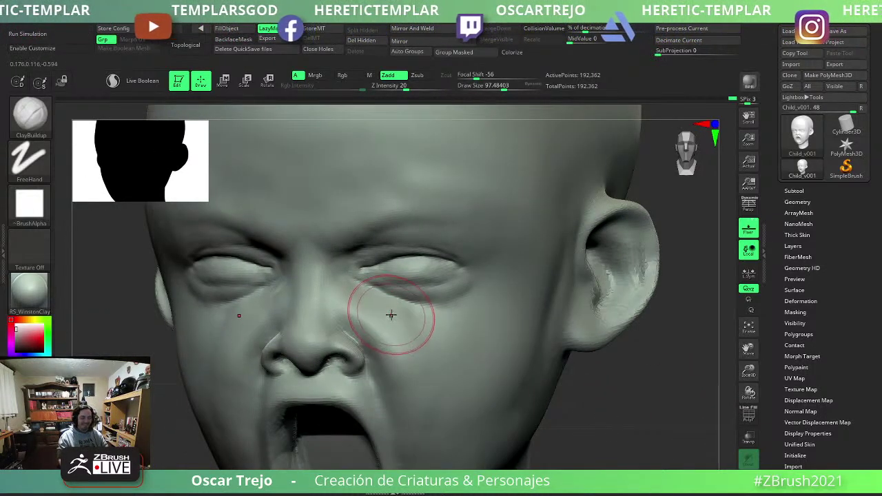
key("bracketright")
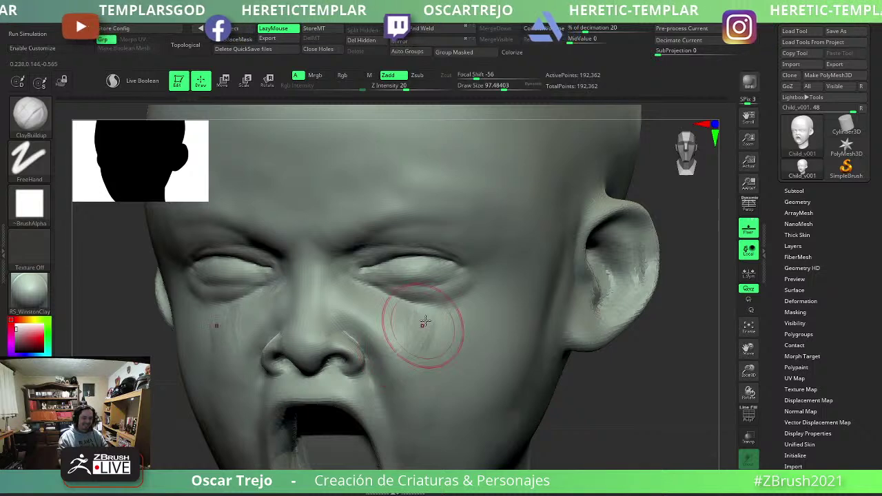
left_click_drag(446, 324, 438, 396)
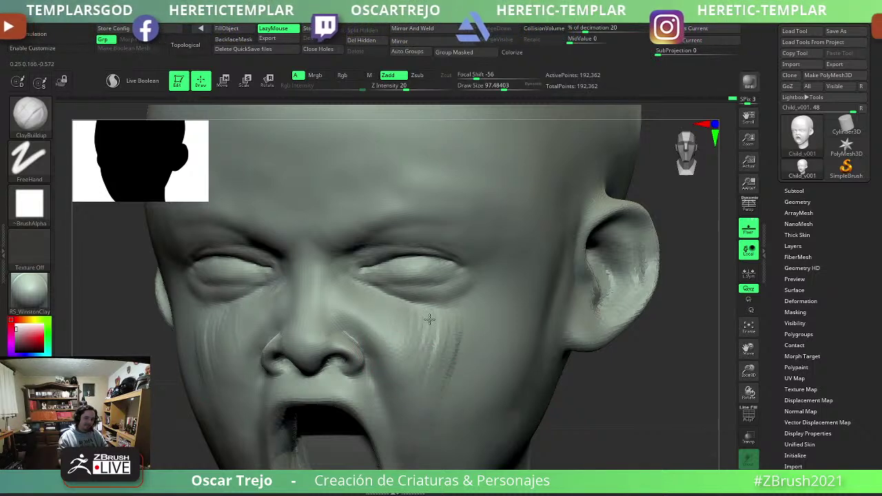
left_click_drag(421, 332, 438, 336, "shift")
mouse_move(425, 391)
right_mouse_down("ctrl")
mouse_move(551, 360)
mouse_move(412, 244)
right_mouse_up("ctrl")
mouse_move(412, 244)
left_mouse_down("shift")
mouse_move(429, 266)
mouse_move(399, 236)
mouse_move(418, 255)
left_mouse_up("shift")
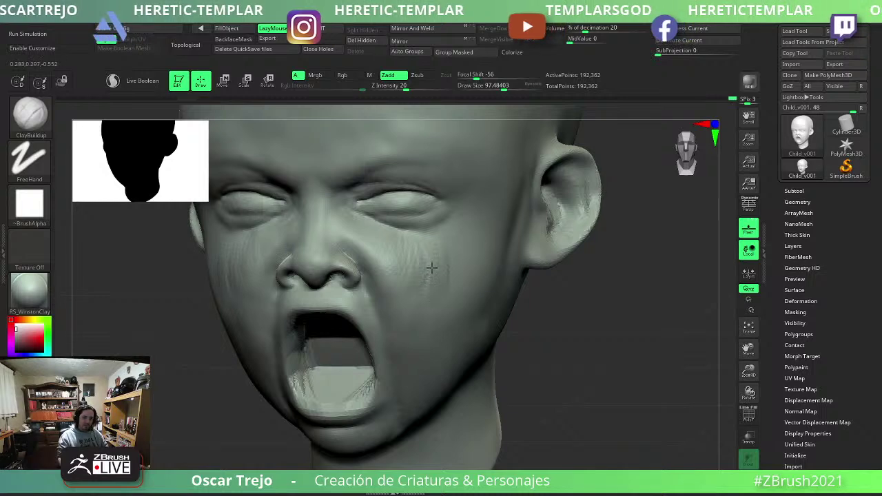
key("shift")
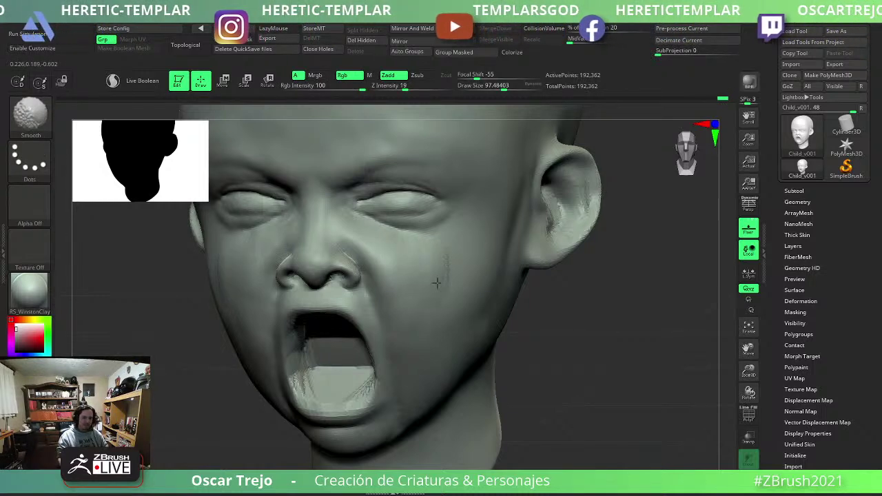
mouse_move(436, 283)
left_mouse_down("alt")
mouse_move(489, 250)
mouse_move(312, 329)
left_mouse_up("alt")
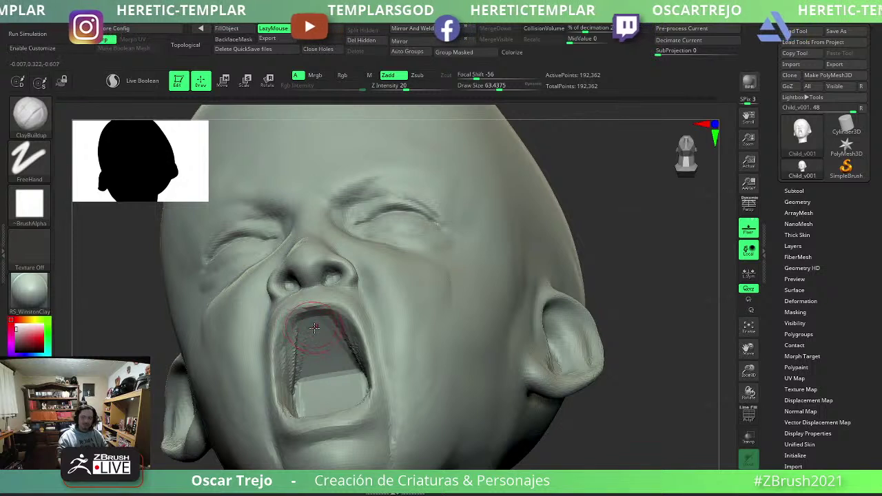
Build up clay inside the open mouth over the tongue, resizing to about 79 and smoothing.
key("bracketleft")
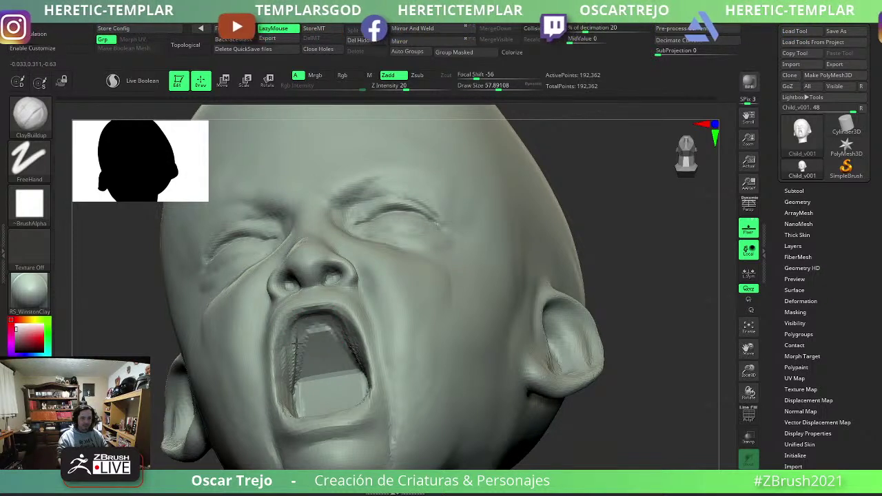
mouse_move(294, 343)
left_mouse_down()
mouse_move(293, 353)
mouse_move(296, 327)
left_mouse_up()
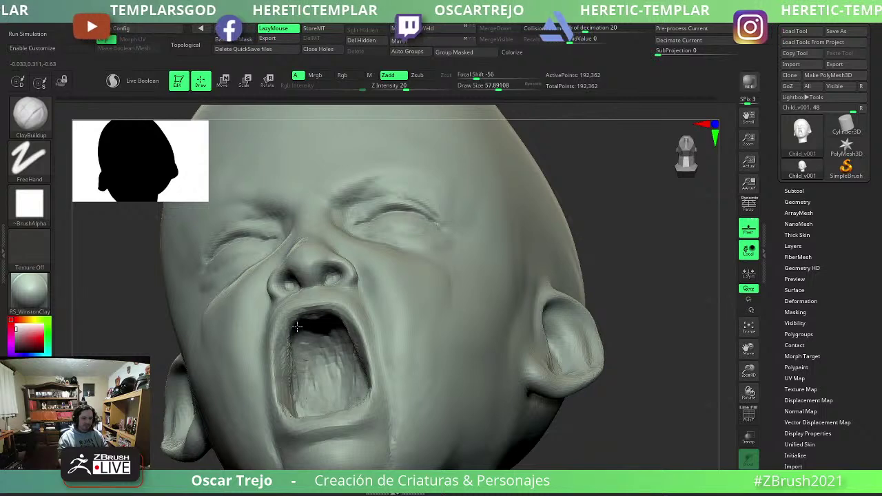
mouse_move(306, 337)
left_mouse_down()
mouse_move(295, 356)
mouse_move(289, 351)
left_mouse_up()
key("s")
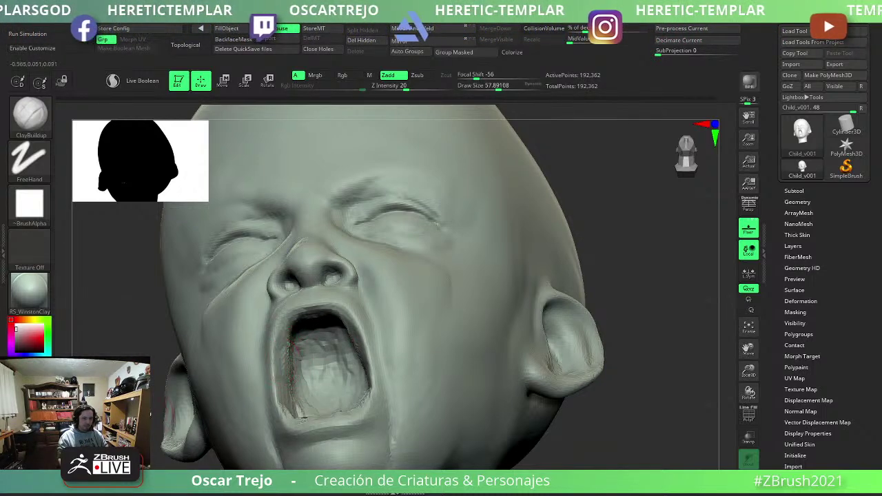
right_click_drag(296, 348, 294, 344)
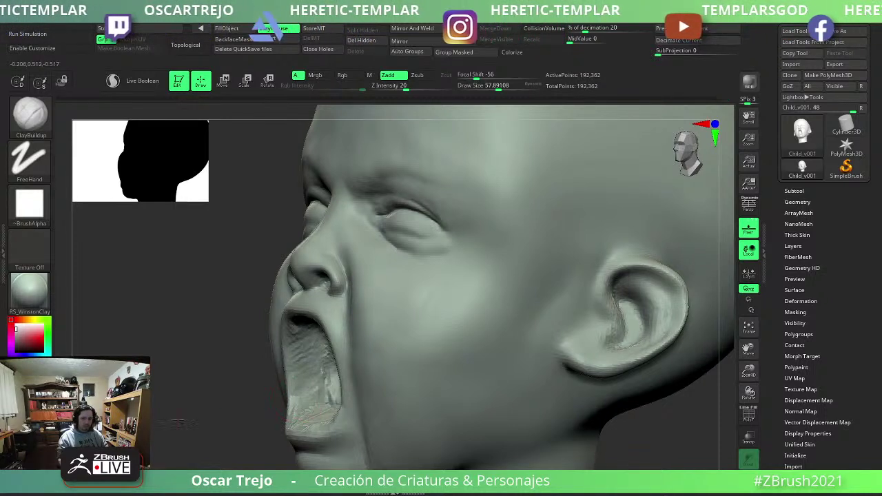
right_click_drag(178, 422, 276, 374)
mouse_move(279, 374)
left_mouse_down()
mouse_move(303, 374)
mouse_move(314, 391)
left_mouse_up()
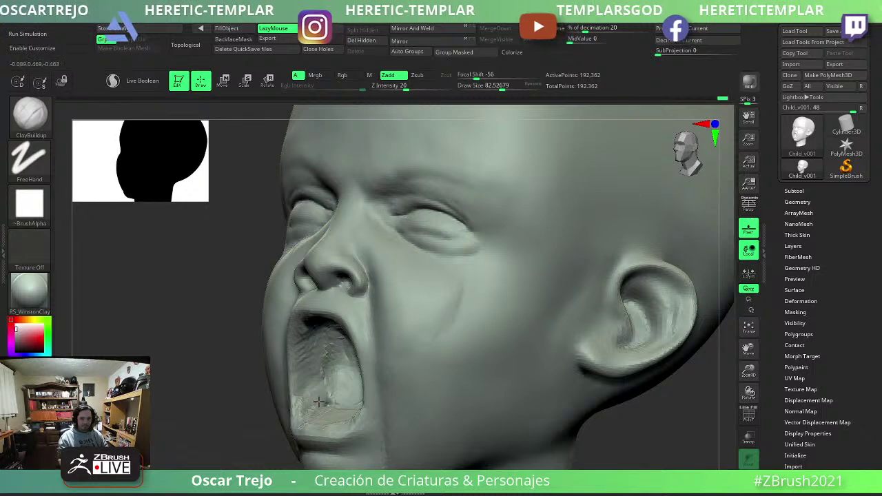
key("shift")
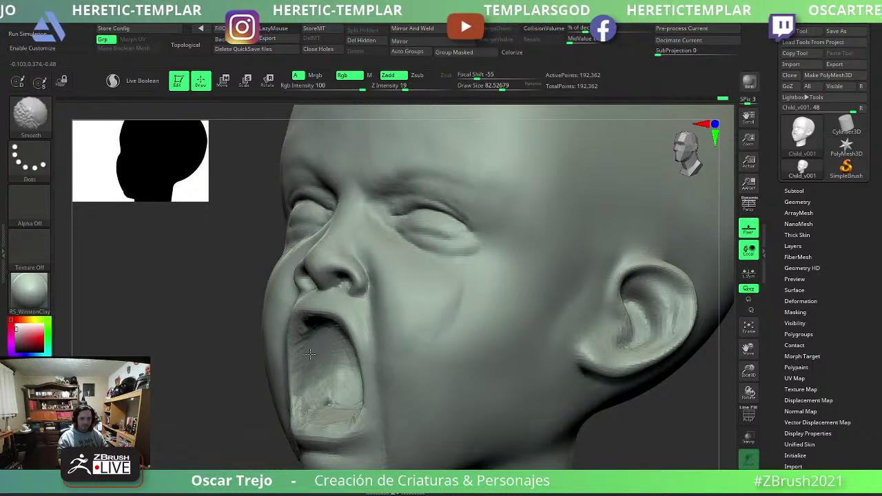
left_click_drag(258, 386, 197, 331)
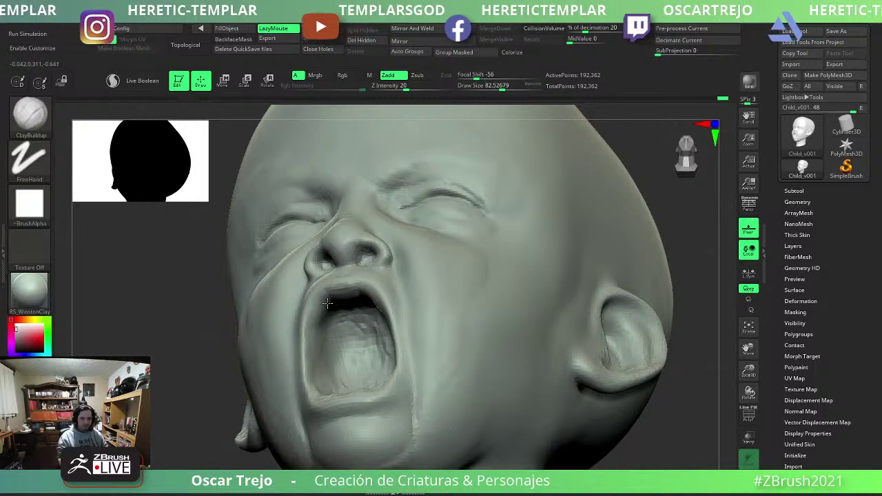
mouse_move(327, 303)
left_mouse_down()
mouse_move(561, 342)
mouse_move(482, 344)
left_mouse_up()
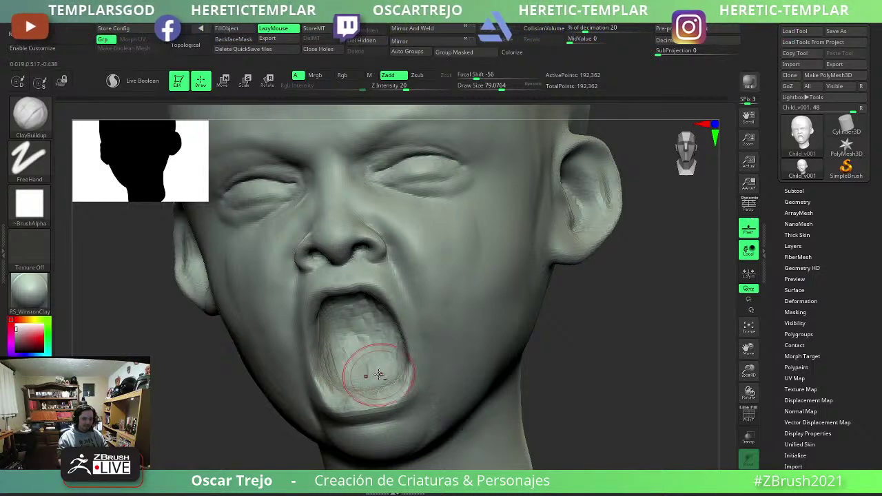
Cut a crease along the inner edge of the lower lip with an enlarged DamStandard and smooth it.
key("shift")
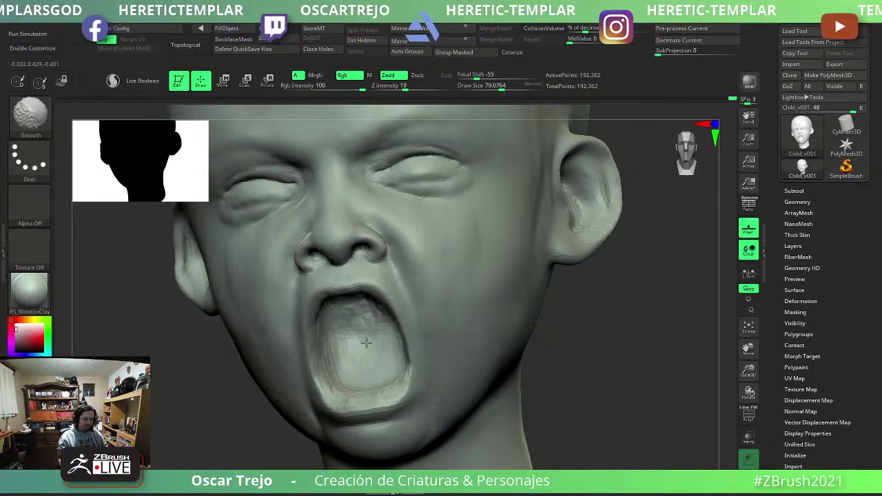
mouse_move(345, 317)
left_mouse_down()
mouse_move(482, 397)
mouse_move(389, 368)
left_mouse_up()
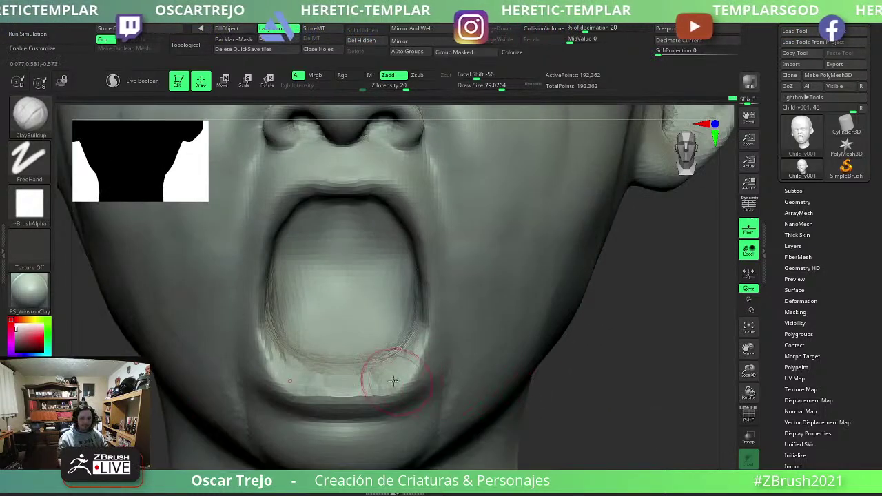
key("b")
key("d")
key("s")
key("bracketright")
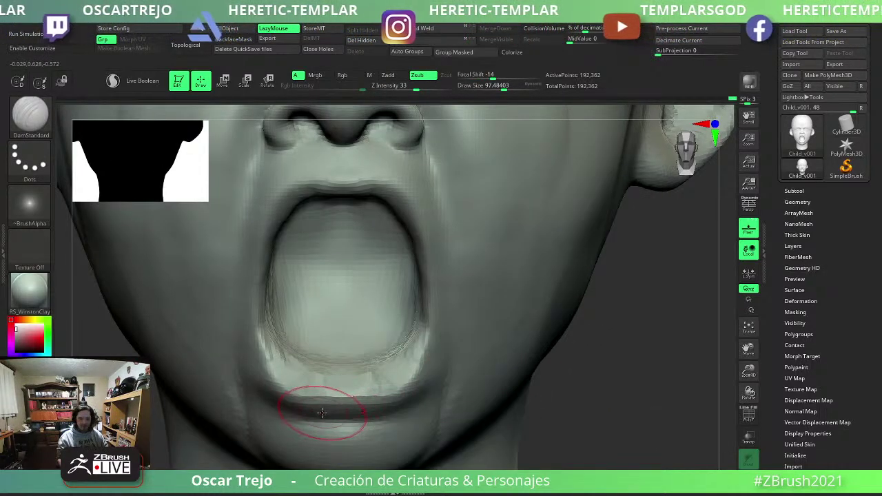
left_click_drag(282, 405, 414, 398)
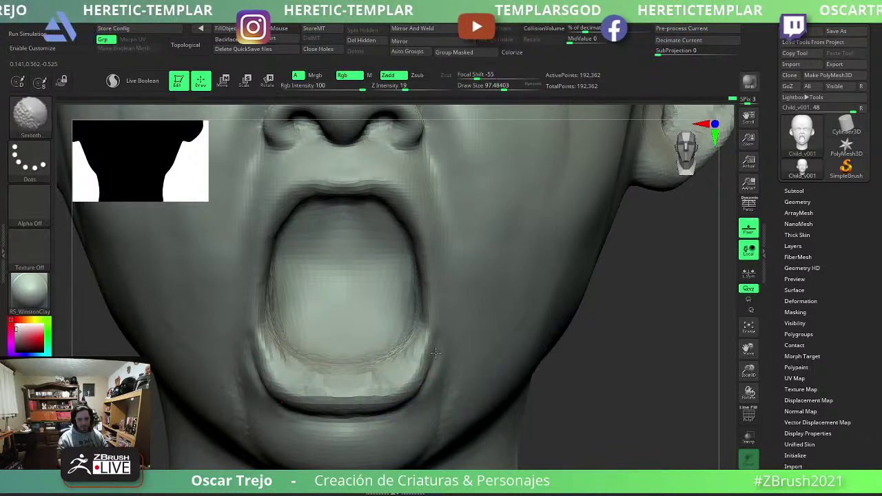
key("shift")
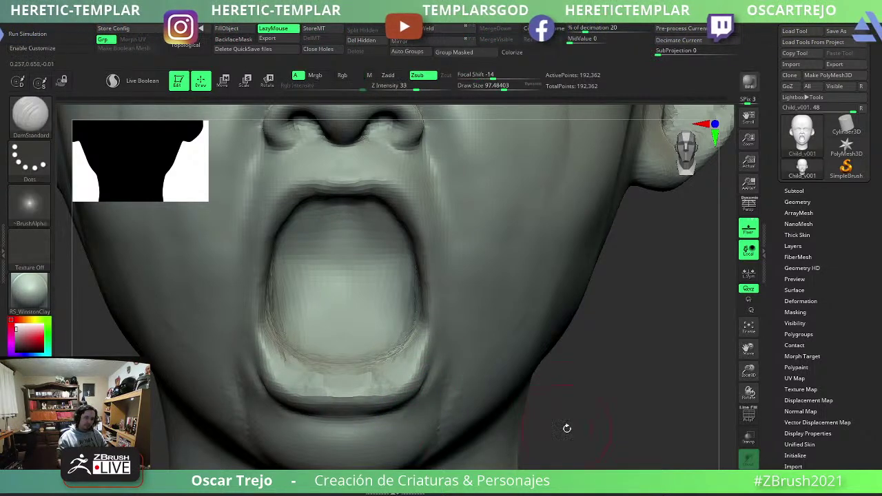
mouse_move(565, 427)
right_mouse_down("alt")
mouse_move(516, 340)
mouse_move(579, 346)
mouse_move(519, 358)
mouse_move(581, 384)
mouse_move(558, 368)
mouse_move(544, 374)
mouse_move(555, 378)
mouse_move(700, 291)
right_mouse_up("alt")
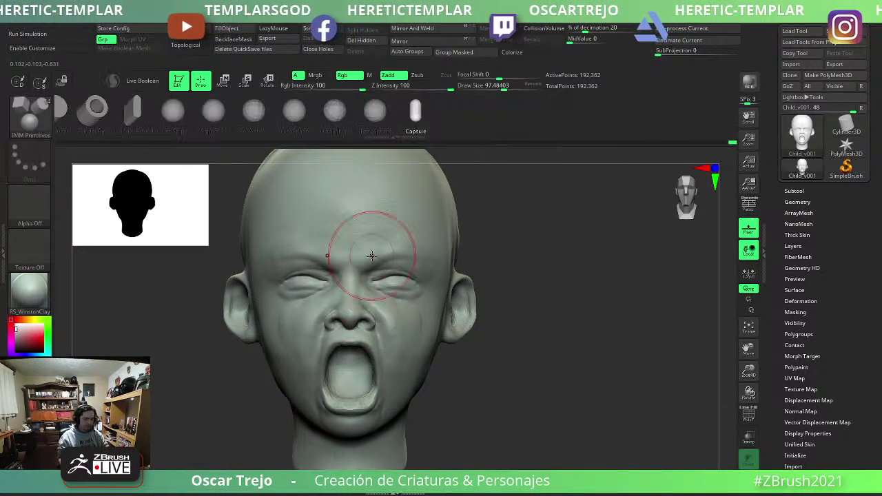
Insert an IMM sphere over the face, select its subtool, and move it into the lips.
key("b")
key("i")
key("m")
left_click(173, 113)
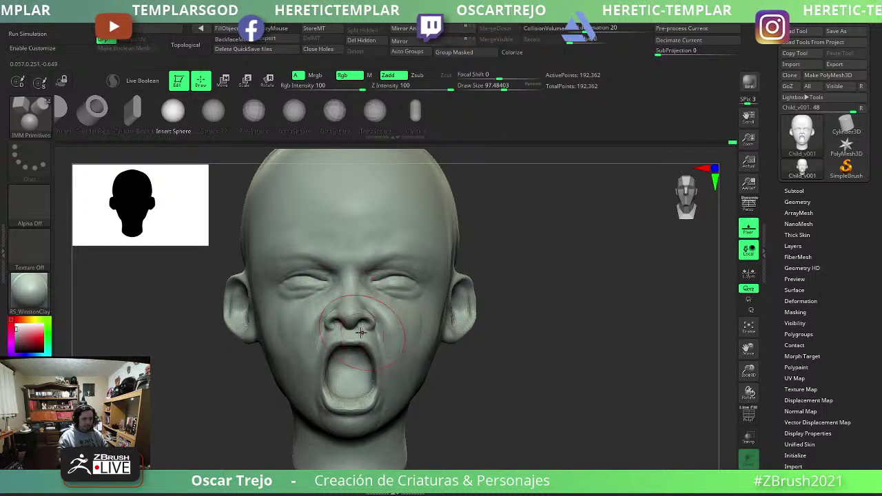
left_click_drag(353, 336, 358, 365)
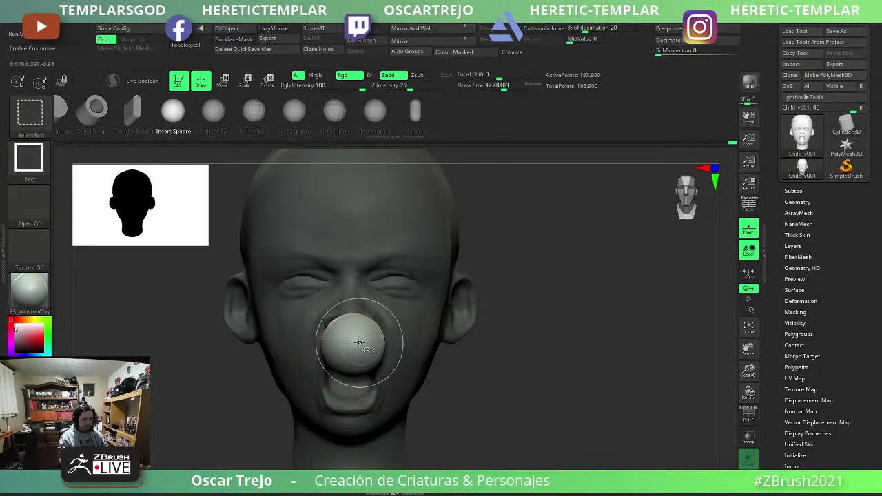
left_click(372, 340, "ctrl+shift")
left_click(517, 347, "ctrl+shift")
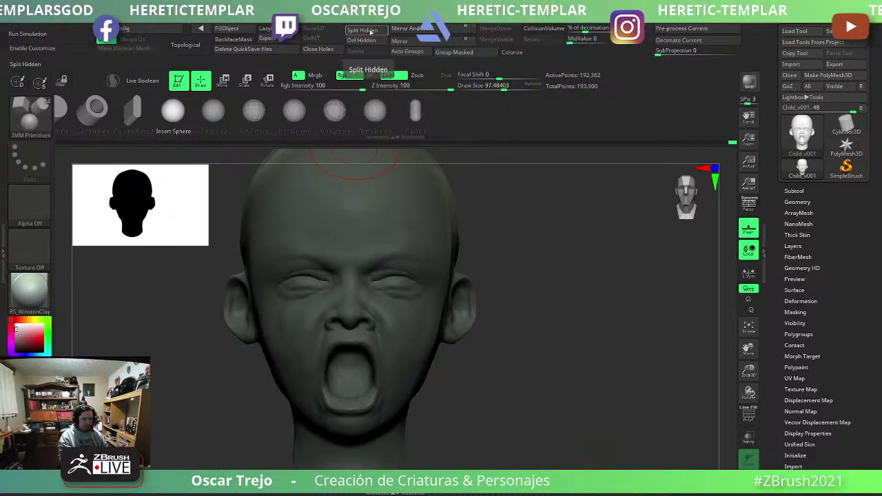
mouse_move(482, 358)
left_mouse_down()
mouse_move(280, 361)
mouse_move(384, 361)
left_mouse_up()
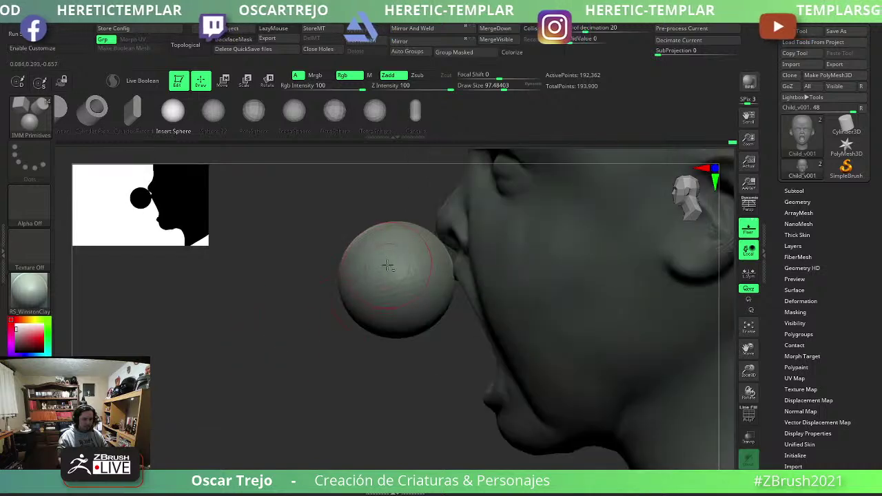
left_click(403, 266, "alt")
key("w")
mouse_move(449, 275)
left_mouse_down()
mouse_move(450, 303)
mouse_move(535, 310)
left_mouse_up()
Stretch the sphere with the Move brush into a wide, flat shape behind the upper lip.
mouse_move(427, 317)
left_mouse_down()
mouse_move(406, 315)
mouse_move(673, 322)
left_mouse_up()
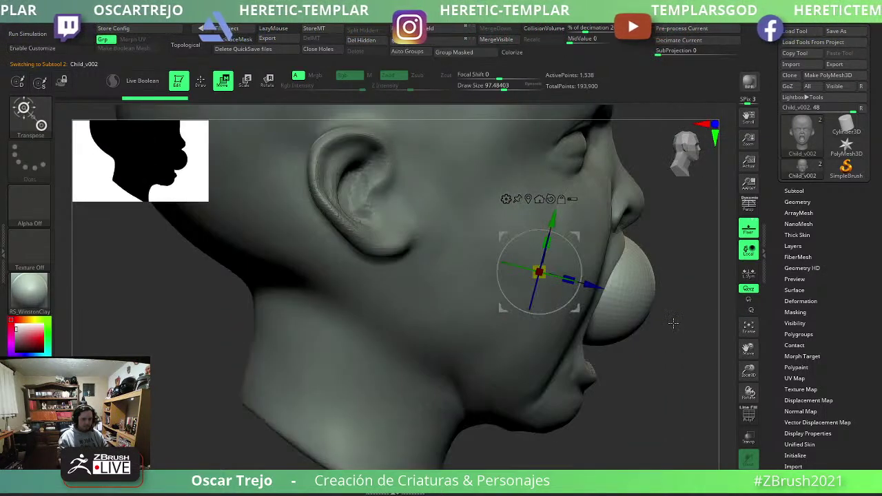
left_click_drag(670, 273, 549, 273)
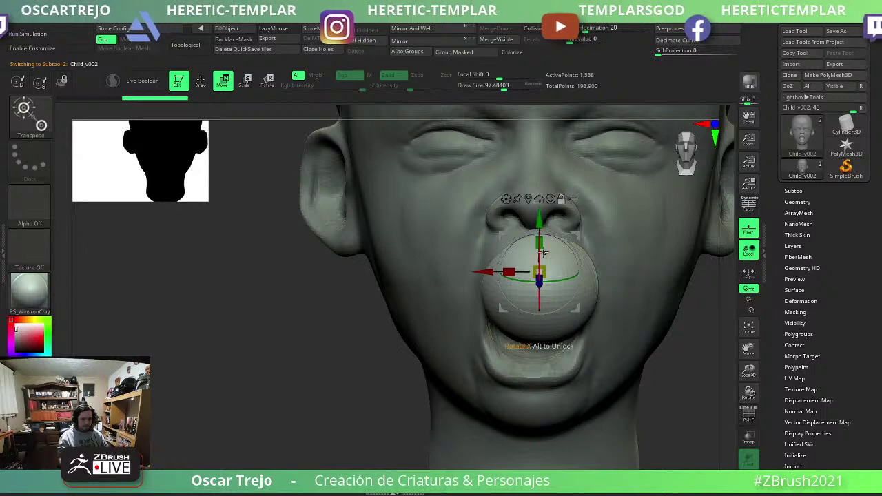
left_click_drag(448, 282, 569, 284)
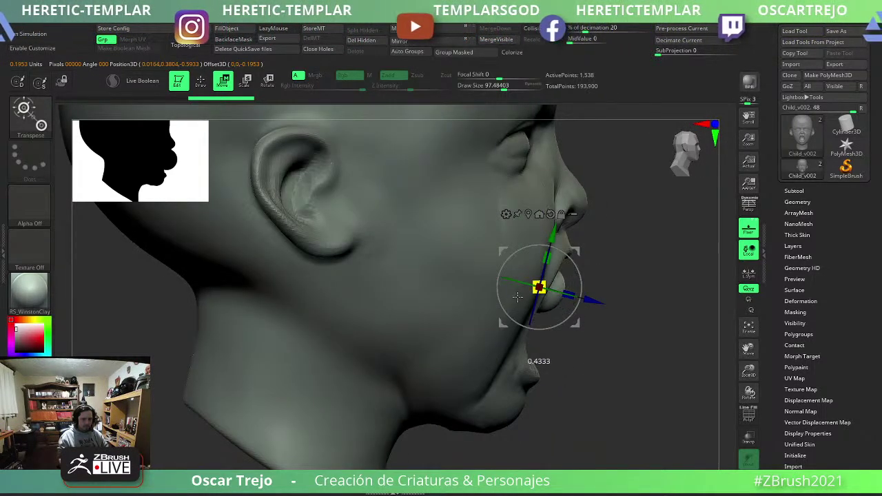
left_click_drag(662, 296, 544, 296)
key("q")
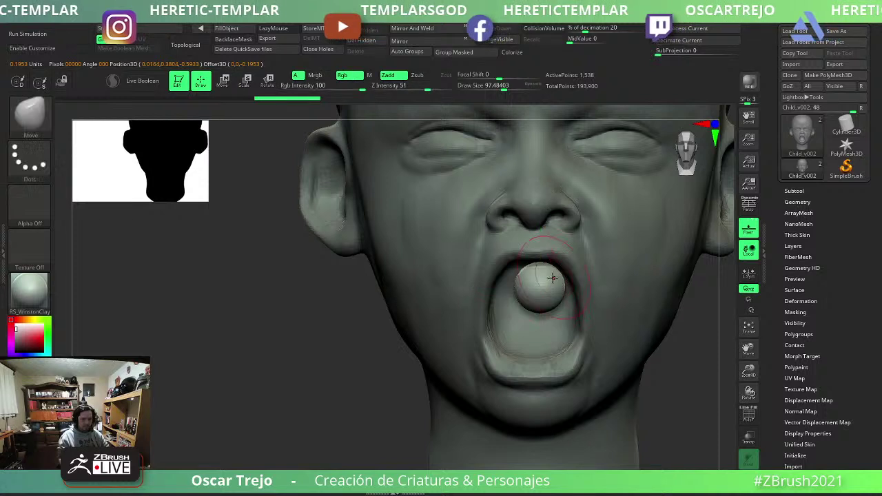
left_click_drag(519, 285, 491, 285)
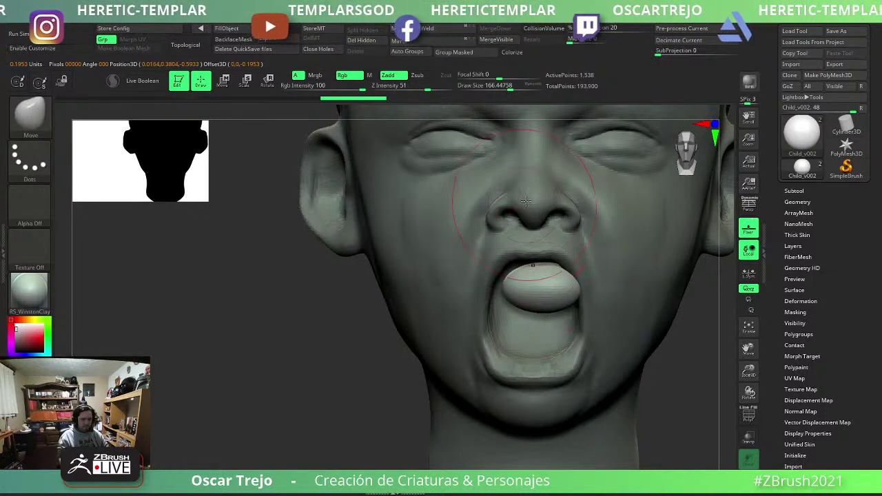
key("w")
key("ctrl+z")
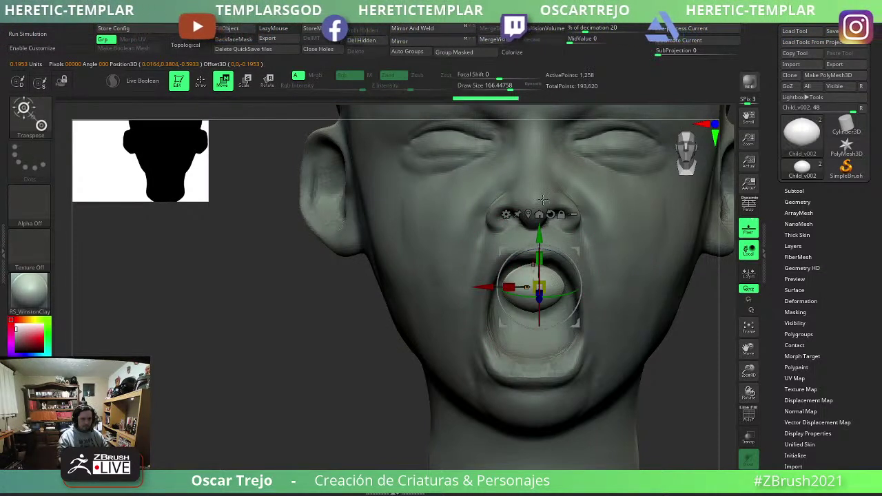
key("ctrl+z")
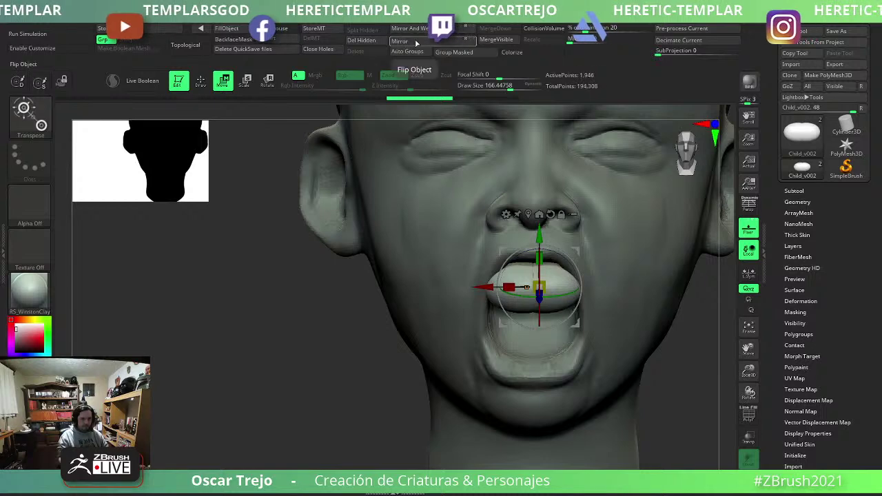
key("q")
key("shift")
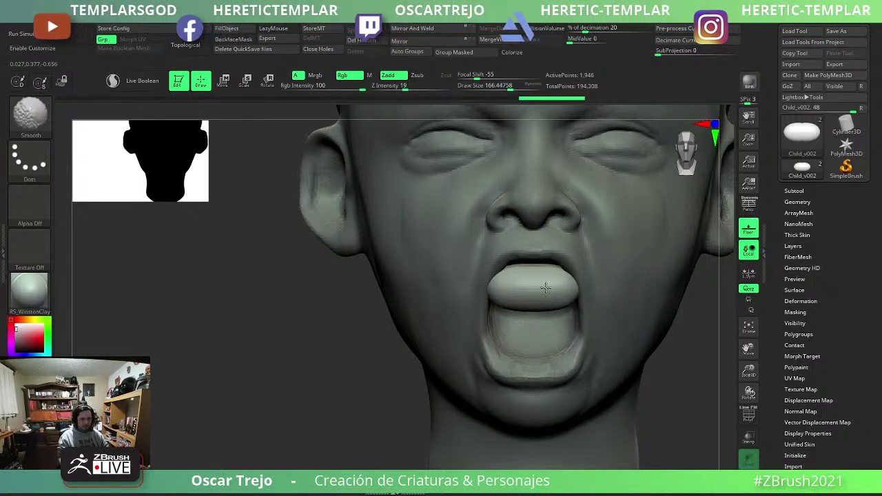
Smooth the widened gum, then pull down and smooth its left side.
left_click_drag(549, 291, 545, 282, "shift")
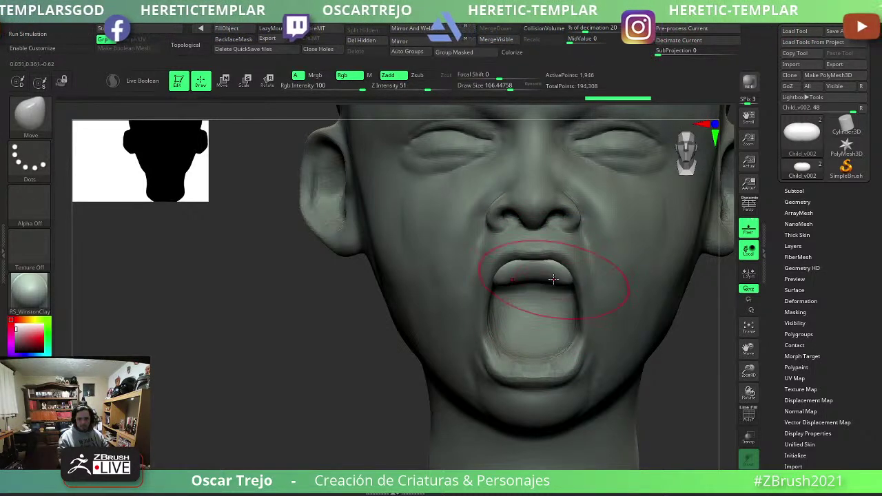
mouse_move(347, 360)
left_mouse_down()
mouse_move(272, 336)
mouse_move(496, 294)
mouse_move(480, 290)
mouse_move(497, 266)
left_mouse_up()
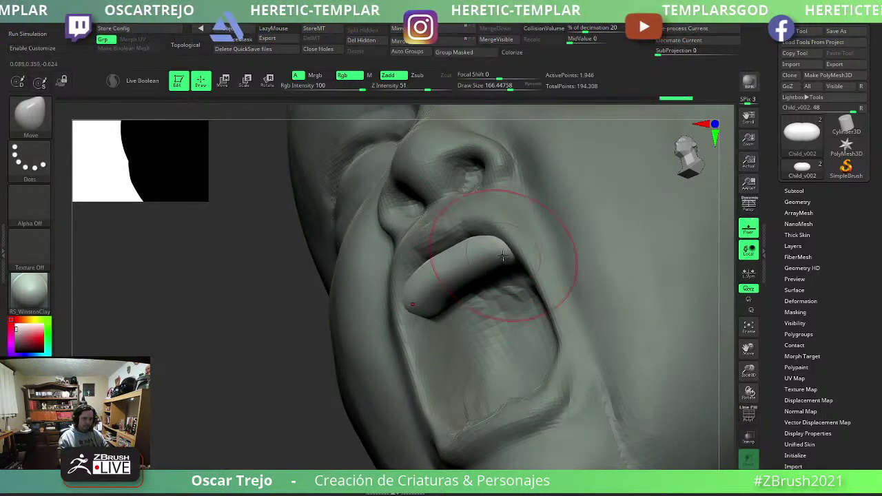
left_click_drag(439, 278, 516, 240, "shift")
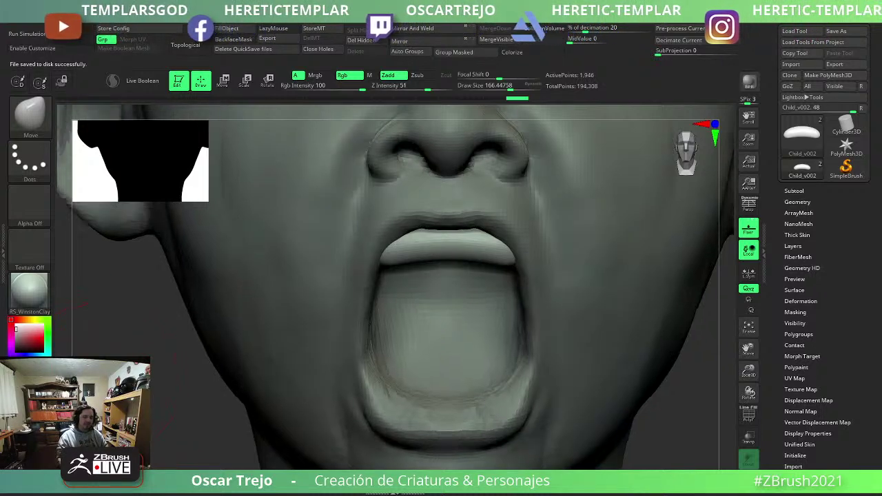
left_click_drag(89, 330, 154, 295)
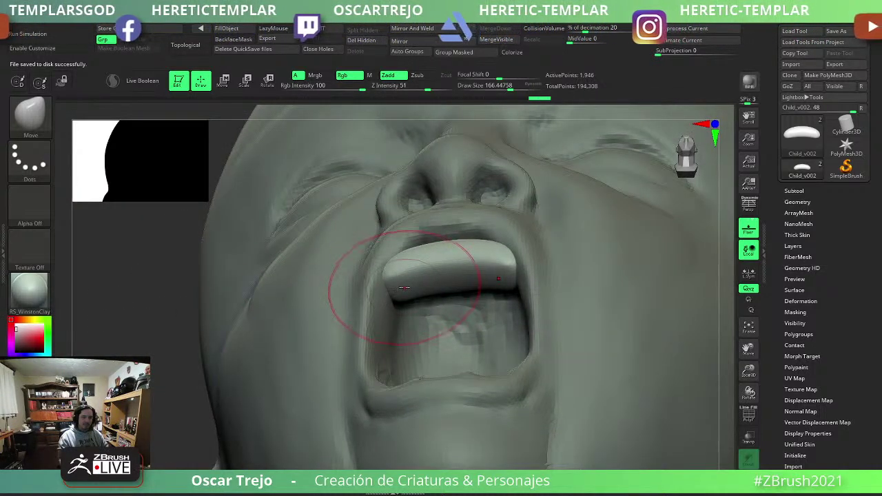
left_click_drag(384, 284, 389, 296)
key("shift")
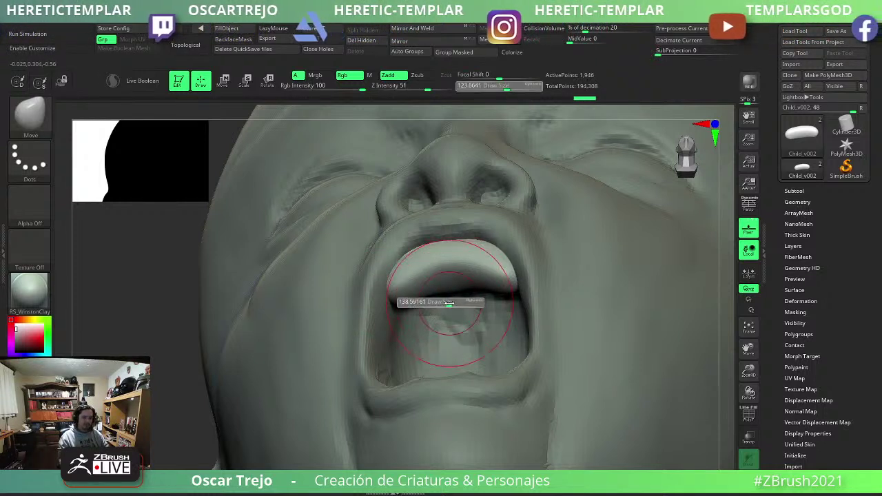
mouse_move(457, 284)
left_mouse_down("shift")
mouse_move(472, 296)
mouse_move(487, 271)
left_mouse_up("shift")
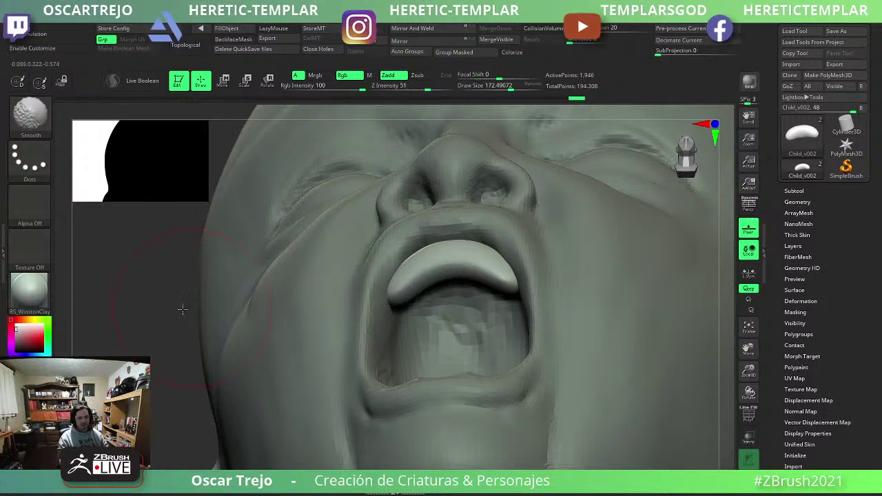
mouse_move(500, 270)
right_mouse_down()
mouse_move(581, 285)
mouse_move(560, 294)
mouse_move(508, 281)
right_mouse_up()
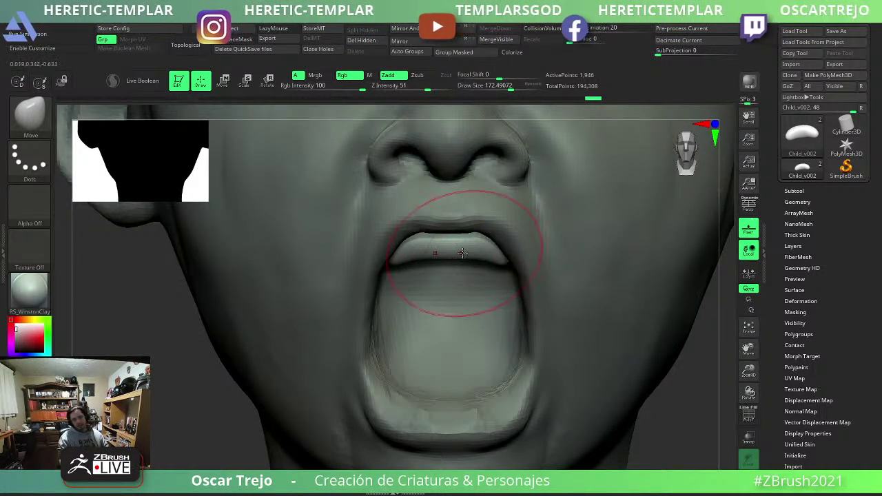
Narrow the gum by lifting its lower edge, then build a central ridge with ClayBuildup and smooth it.
left_click_drag(482, 270, 461, 257)
key("bracketleft")
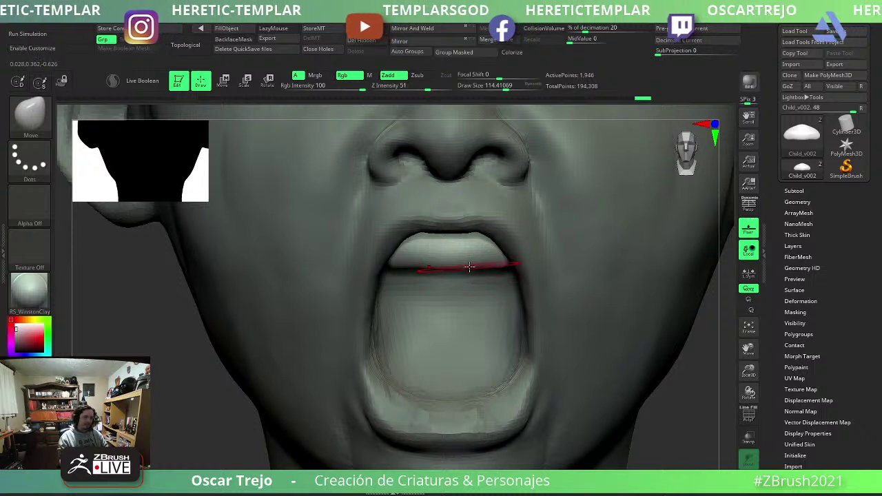
key("b")
key("c")
key("b")
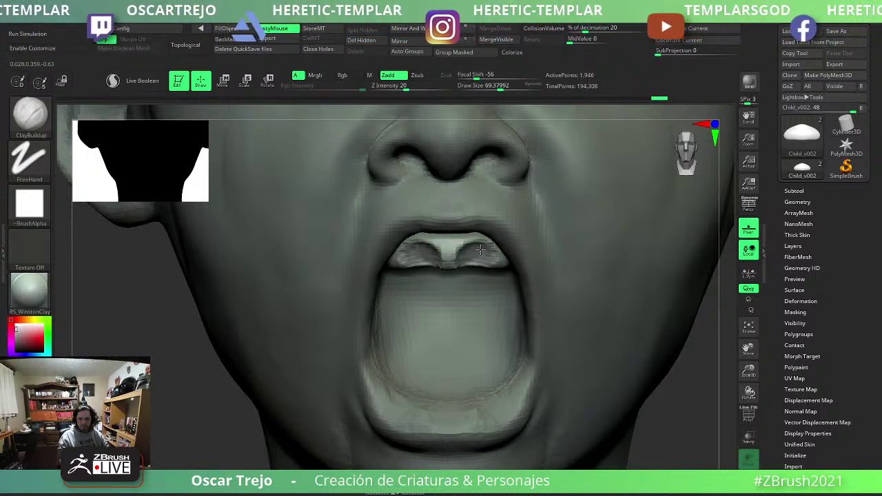
key("b")
key("m")
key("v")
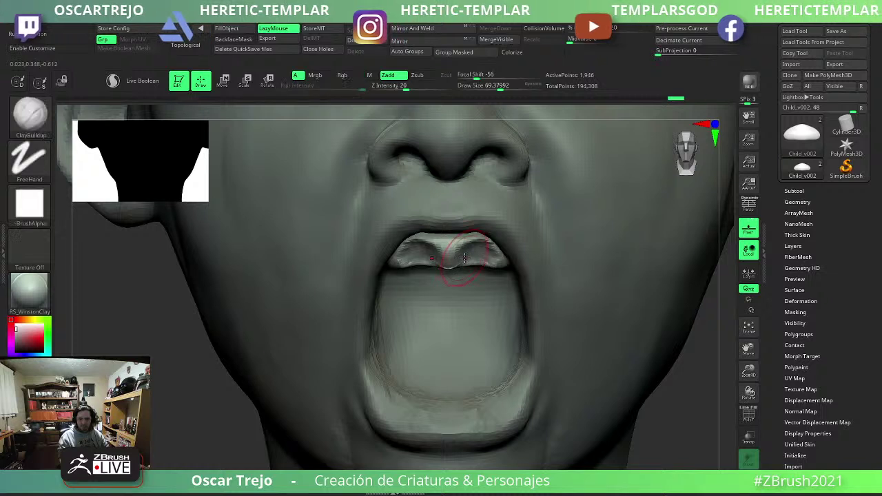
key("shift")
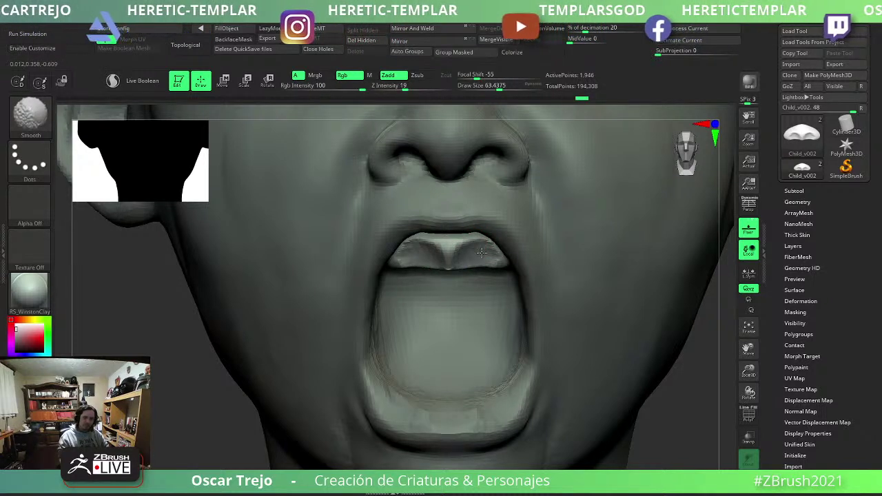
key("b")
key("d")
key("s")
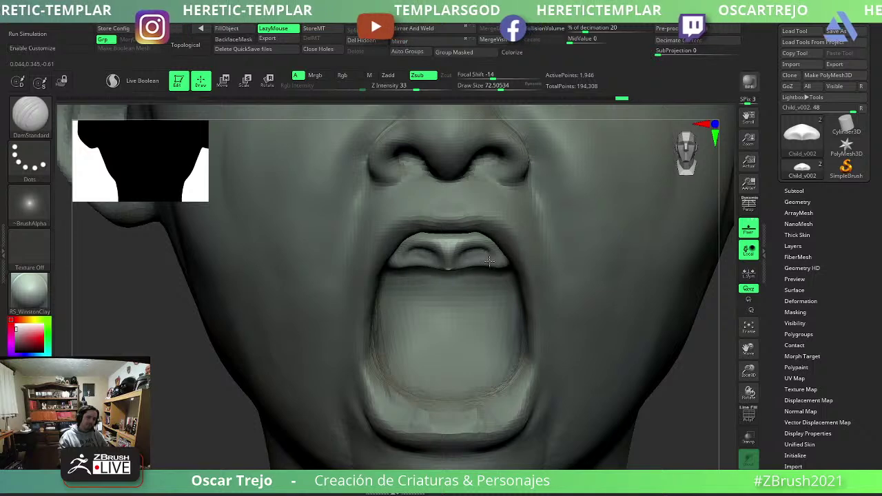
Insert mirrored IMM capsules in the mouth, split them onto their own subtool, and tilt them about 35°.
key("b")
key("i")
key("p")
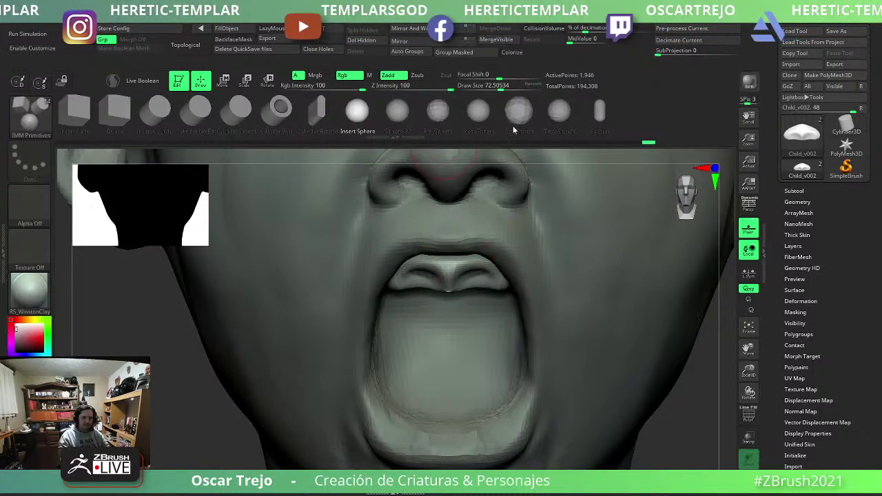
left_click_drag(472, 286, 477, 265)
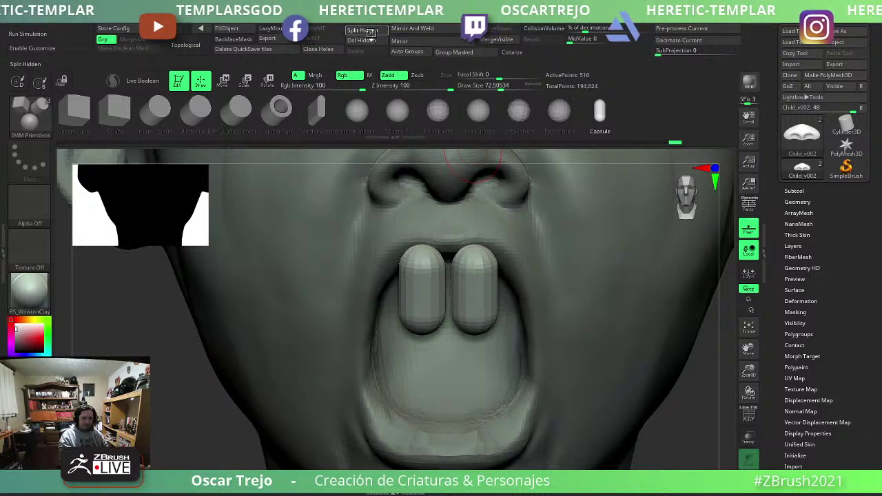
left_click(370, 35)
left_click_drag(163, 399, 455, 293)
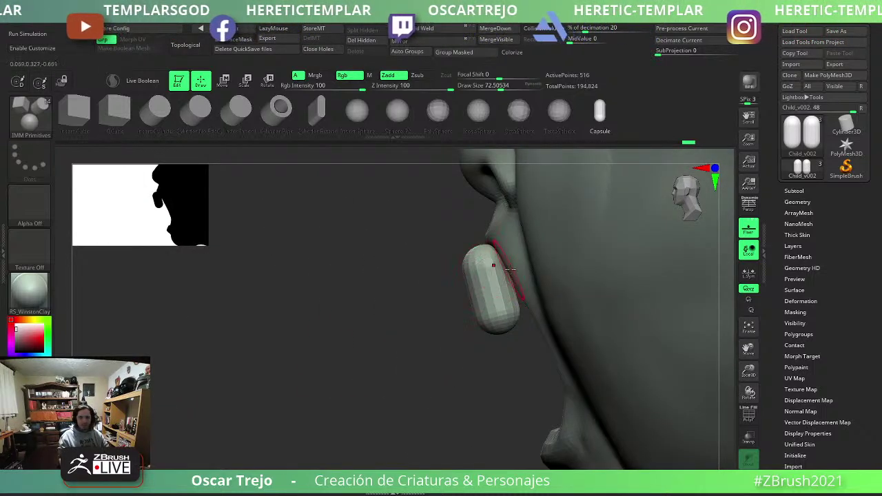
key("w")
left_click_drag(551, 290, 562, 306)
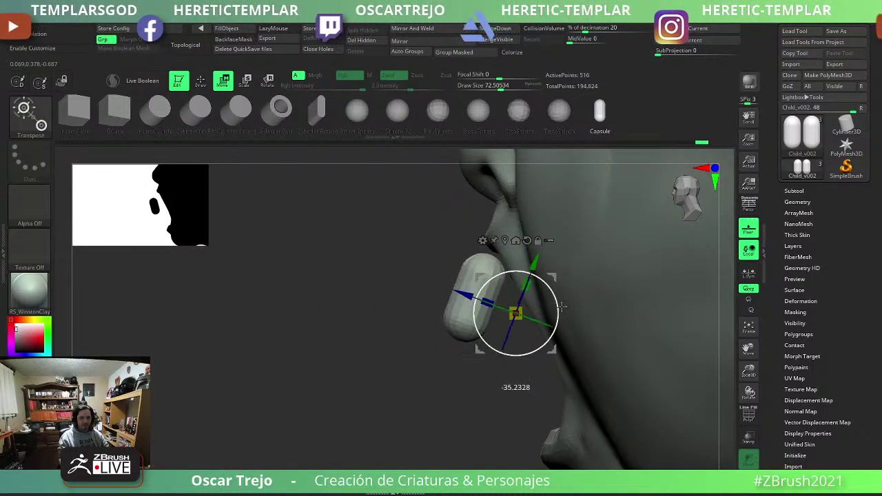
Pull the capsule tops up toward the gum with the Move brush to shape the teeth.
key("q")
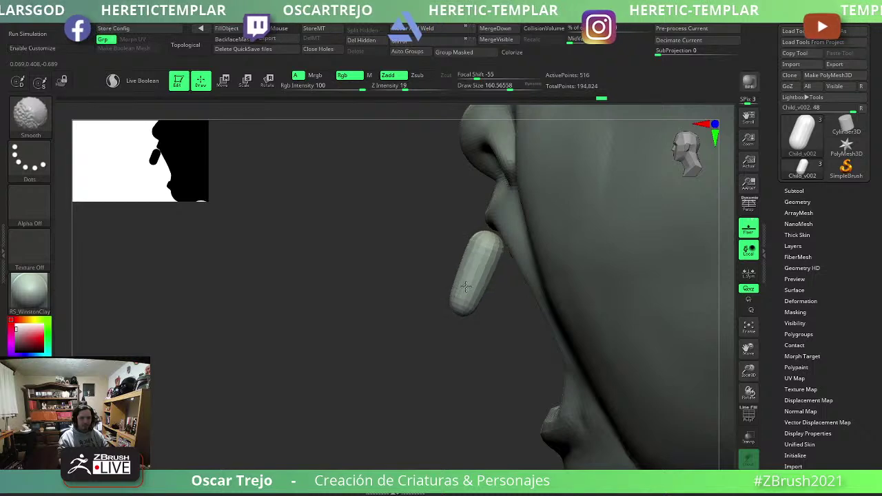
key("b")
key("m")
key("v")
left_click_drag(465, 285, 477, 256)
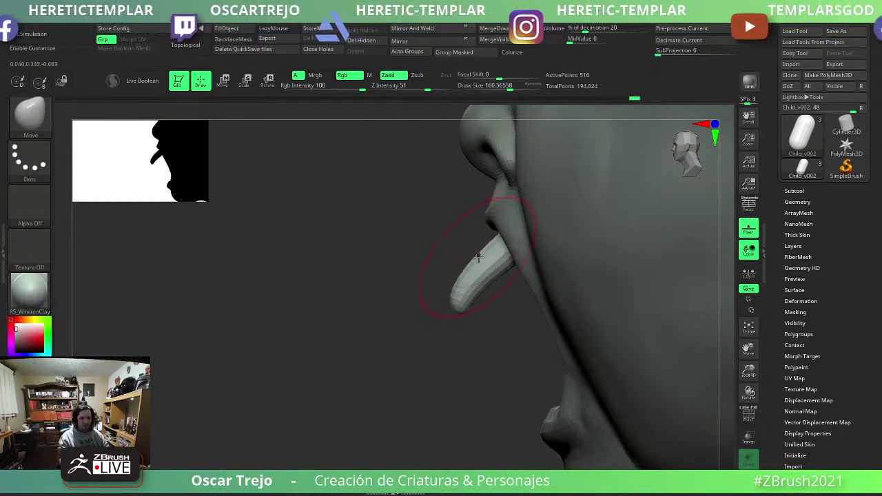
mouse_move(358, 318)
left_mouse_down("shift")
mouse_move(413, 317)
mouse_move(531, 285)
left_mouse_up("shift")
key("w")
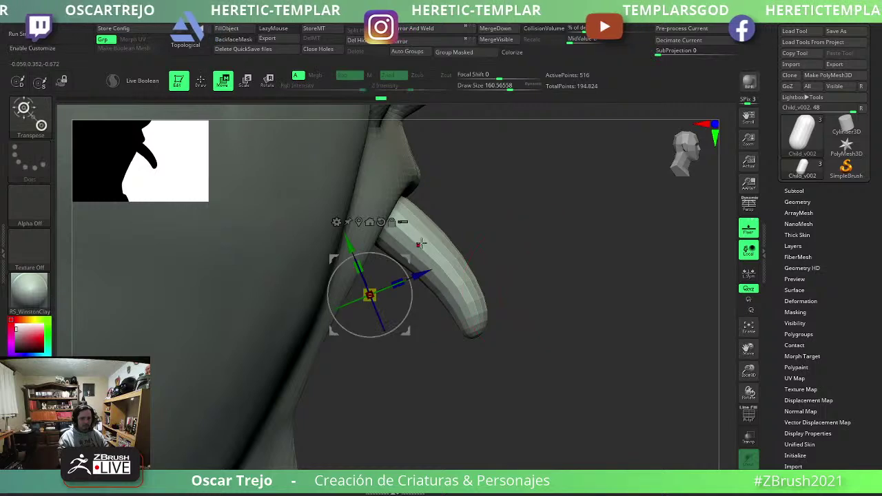
left_click_drag(544, 238, 264, 319, "shift")
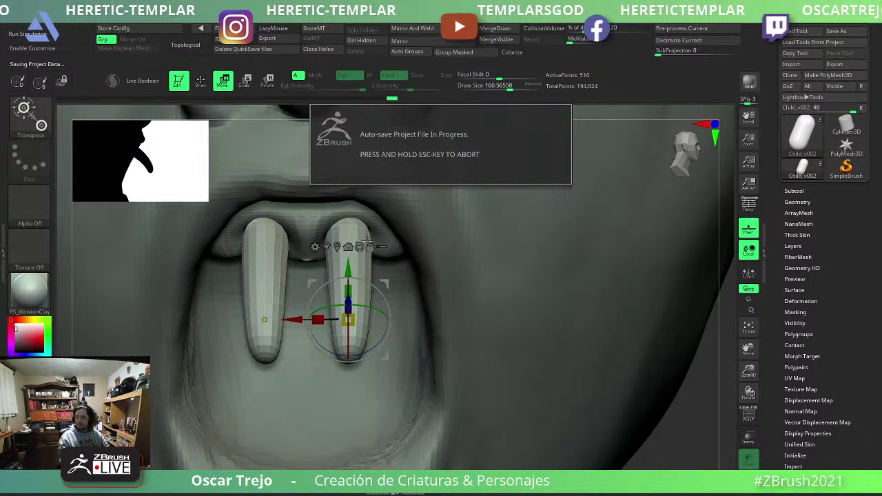
Widen both front teeth with an enlarged Inflate brush and smooth them.
key("q")
key("b")
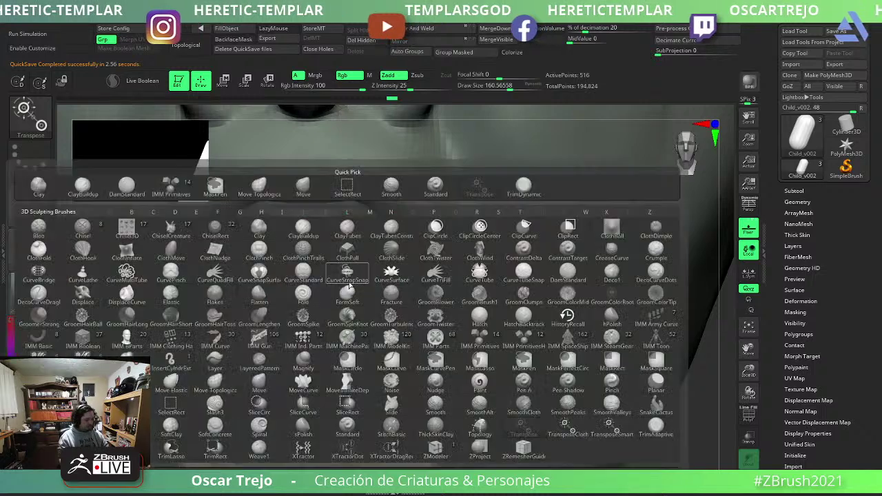
left_click(351, 279)
key("bracketright")
left_click(348, 272)
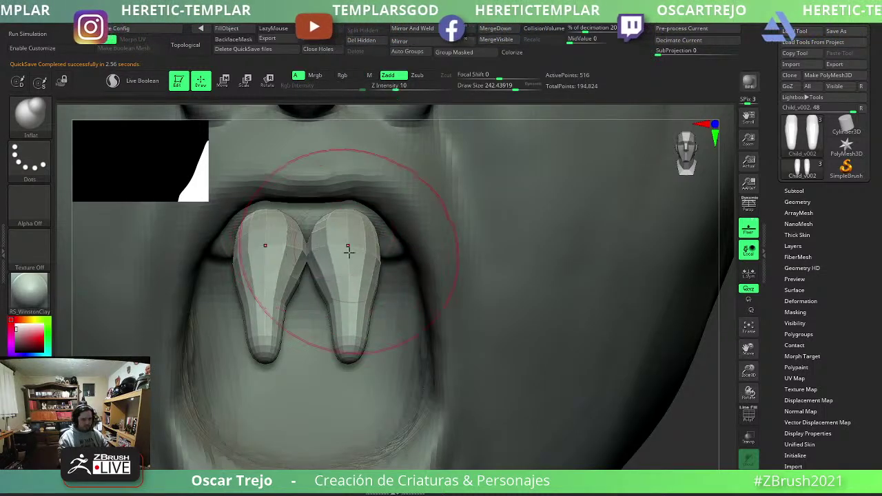
left_click_drag(340, 281, 335, 316)
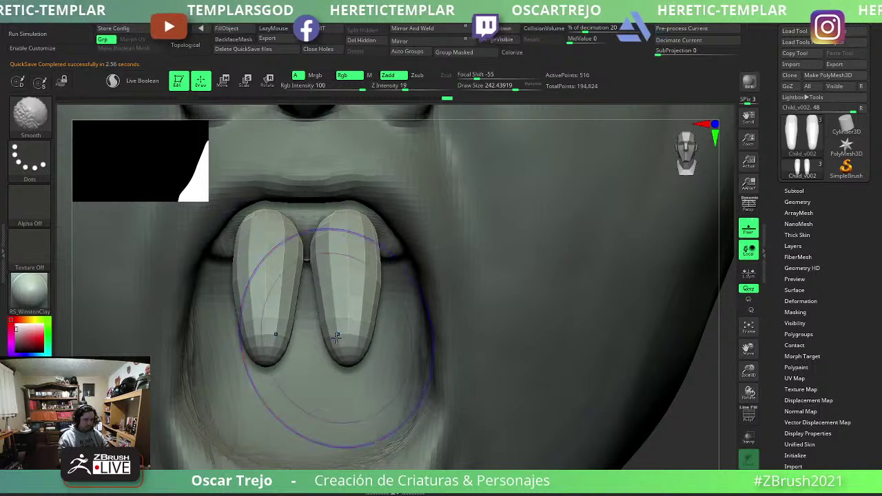
Trim the lower tips of both teeth flat with TrimDynamic, then round and shorten them with Move Topological.
key("b")
key("t")
key("d")
mouse_move(272, 303)
left_mouse_down()
mouse_move(258, 341)
mouse_move(269, 324)
left_mouse_up()
left_click_drag(363, 332, 346, 350)
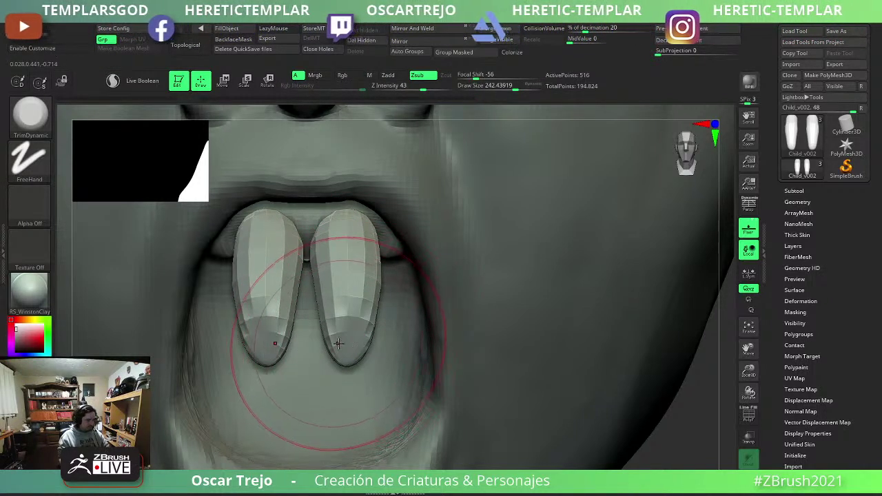
key("b")
key("m")
key("t")
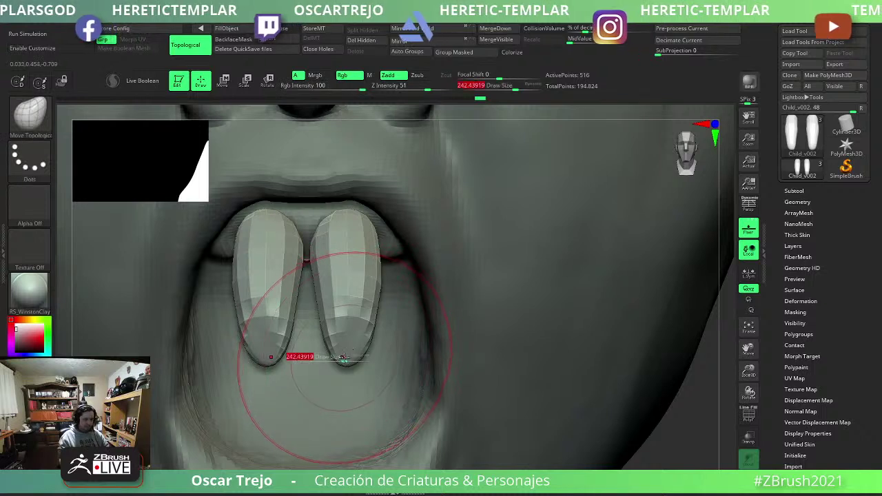
left_click_drag(332, 349, 344, 386)
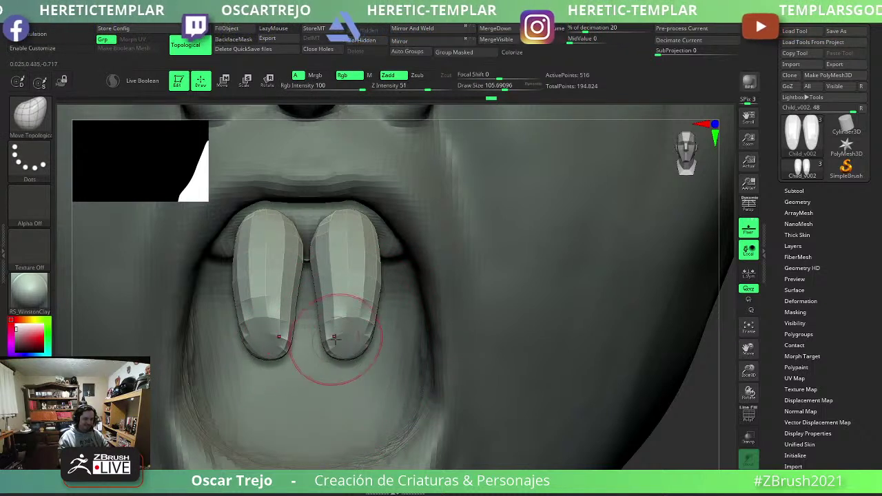
mouse_move(338, 350)
left_mouse_down()
mouse_move(331, 329)
mouse_move(324, 340)
mouse_move(372, 330)
left_mouse_up()
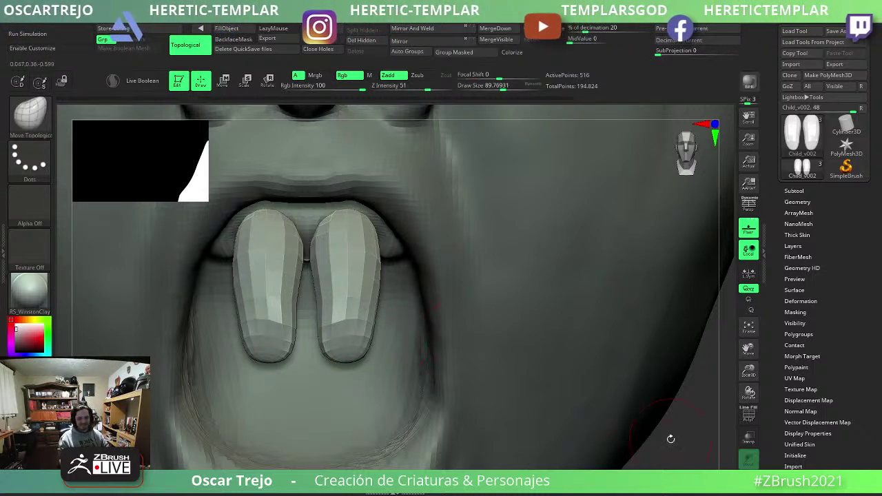
Switch among Move, TrimDynamic and Move Topological at different brush sizes while checking the tips in profile.
left_click_drag(670, 439, 555, 380)
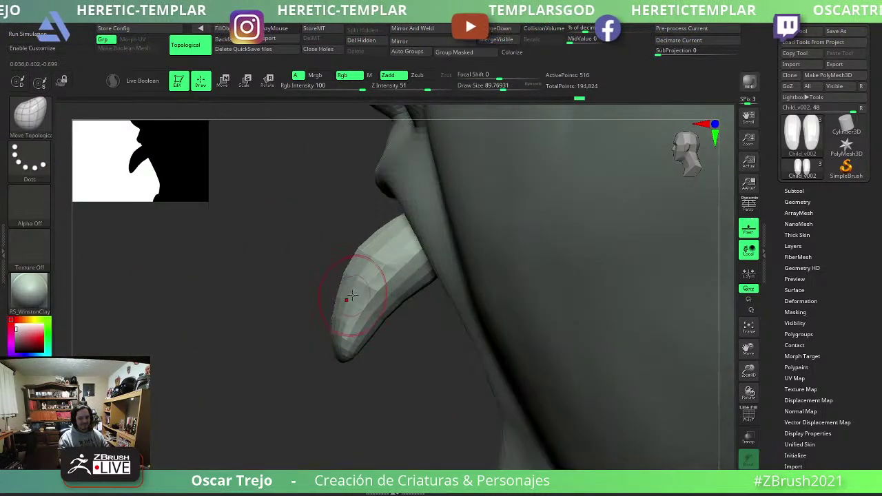
key("b")
key("m")
key("v")
key("bracketright")
key("bracketright")
key("bracketright")
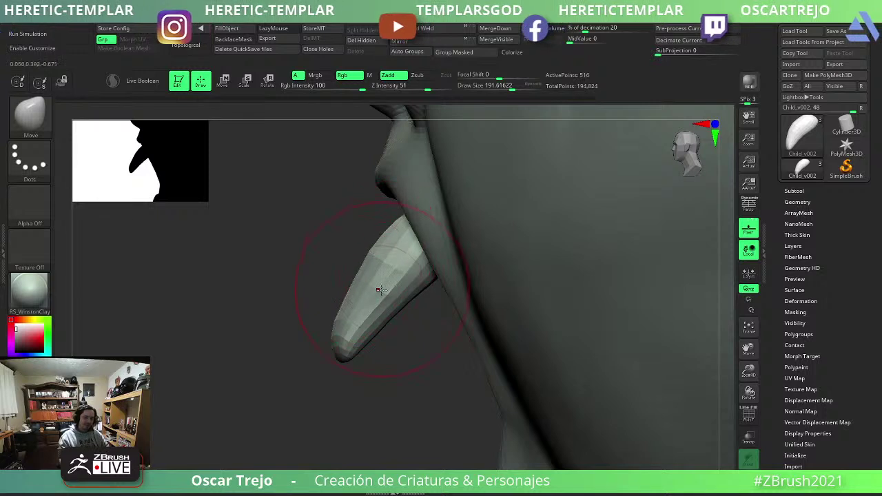
mouse_move(253, 334)
left_mouse_down()
mouse_move(315, 311)
mouse_move(348, 285)
left_mouse_up()
key("b")
key("t")
key("d")
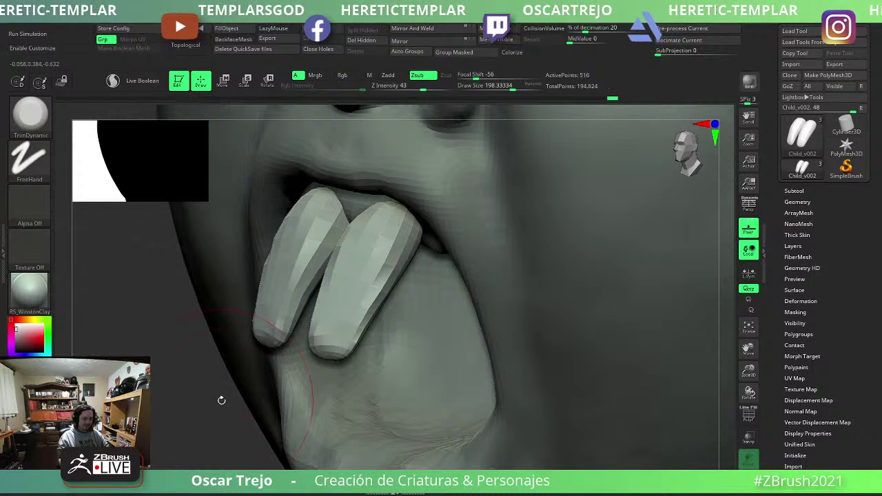
key("b")
key("m")
key("t")
key("bracketleft")
key("bracketleft")
key("bracketleft")
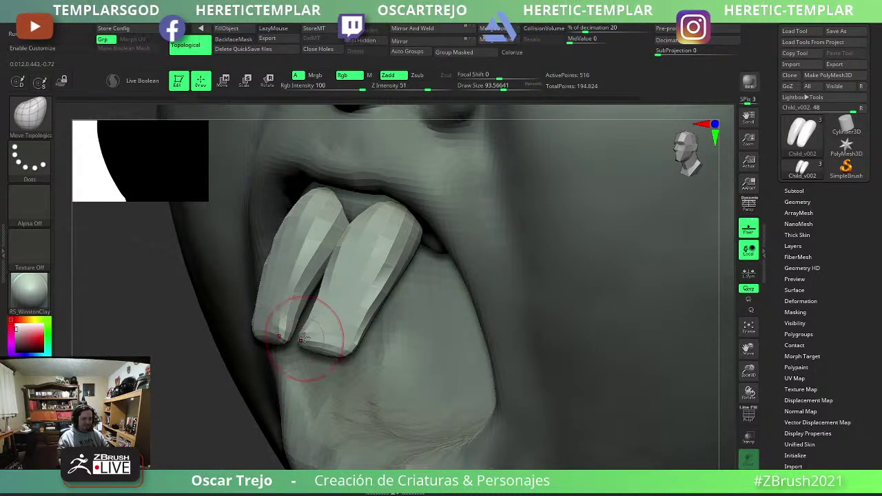
key("bracketright")
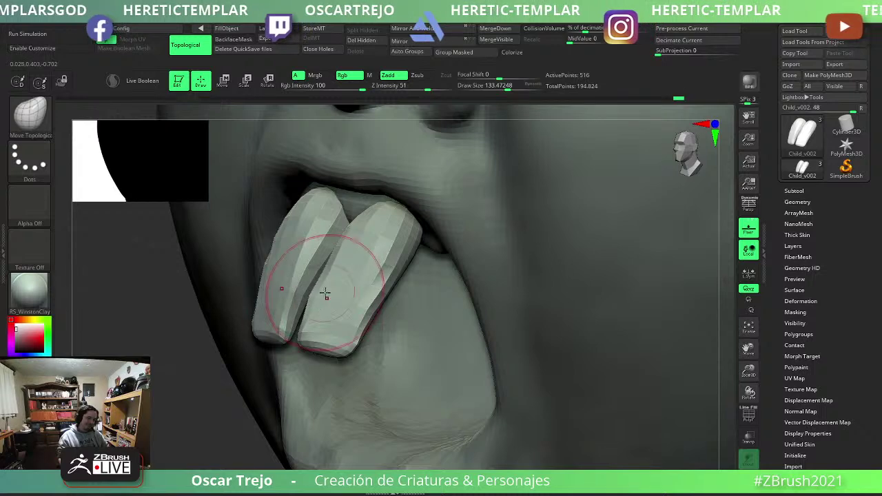
mouse_move(252, 368)
right_mouse_down()
mouse_move(197, 337)
mouse_move(351, 272)
mouse_move(336, 310)
mouse_move(478, 282)
mouse_move(363, 255)
mouse_move(393, 243)
right_mouse_up()
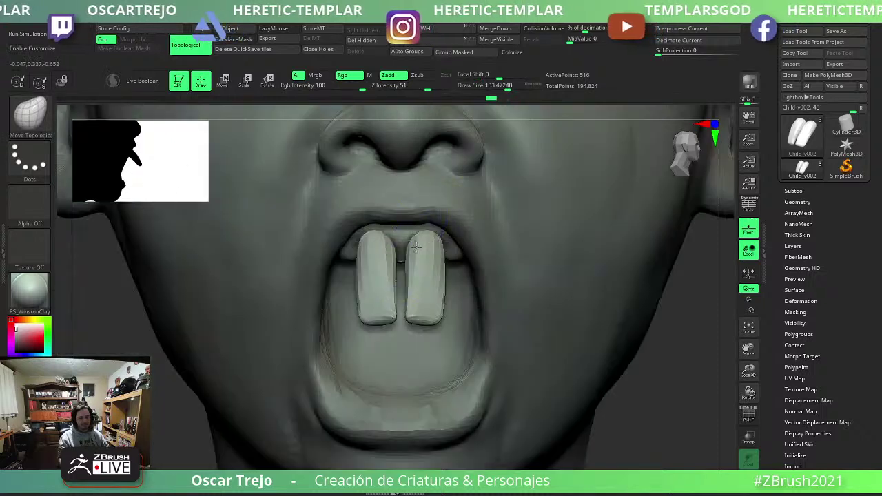
Smooth the front teeth and check from side and low views how far they jut past the upper lip.
key("s")
left_click_drag(393, 242, 364, 242)
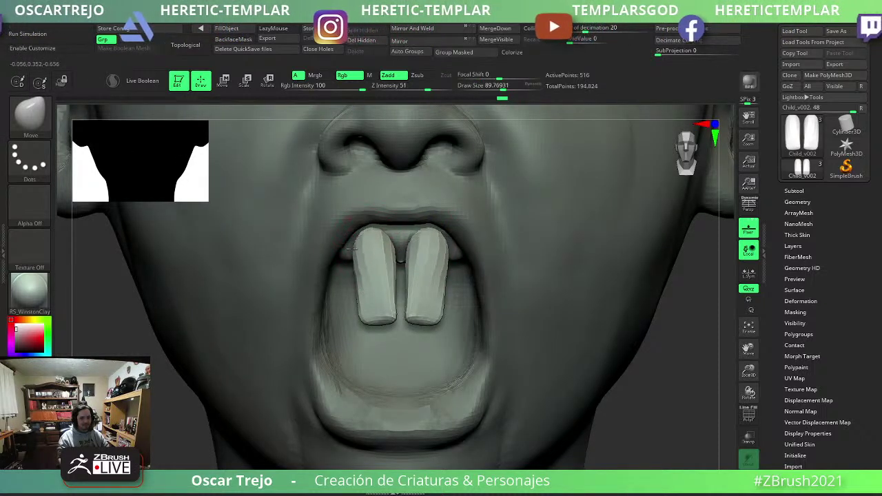
key("shift")
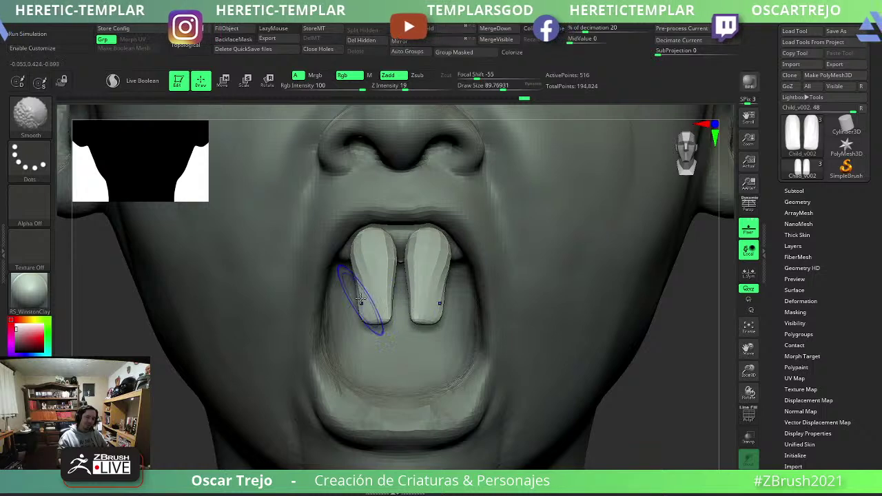
mouse_move(360, 286)
left_mouse_down()
mouse_move(304, 281)
mouse_move(330, 268)
left_mouse_up()
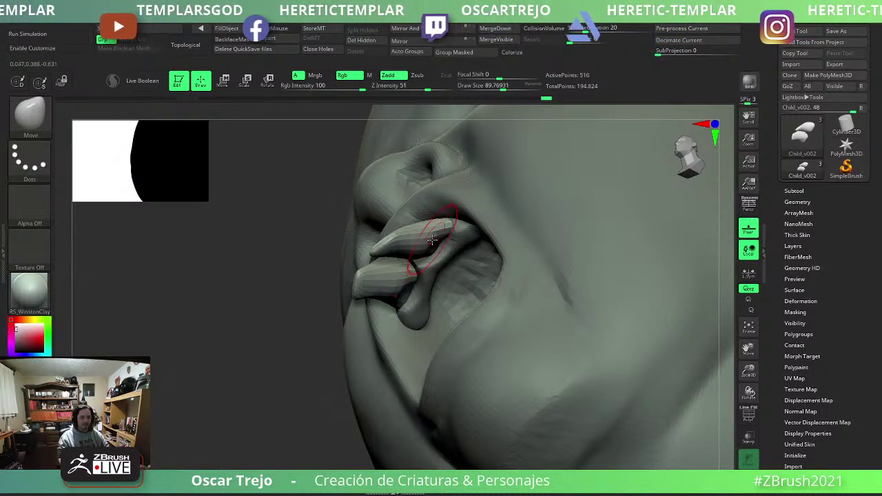
mouse_move(331, 290)
left_mouse_down()
mouse_move(274, 397)
mouse_move(472, 366)
left_mouse_up()
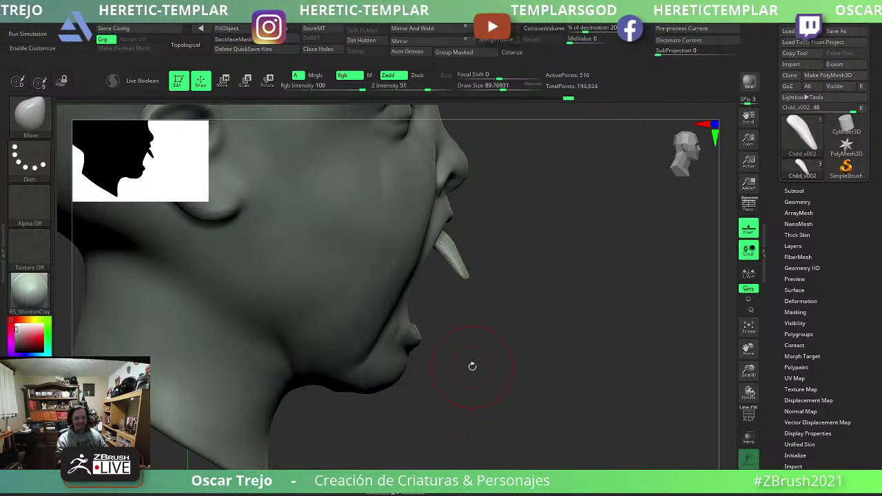
mouse_move(450, 355)
left_mouse_down()
mouse_move(445, 389)
mouse_move(482, 416)
mouse_move(443, 366)
left_mouse_up()
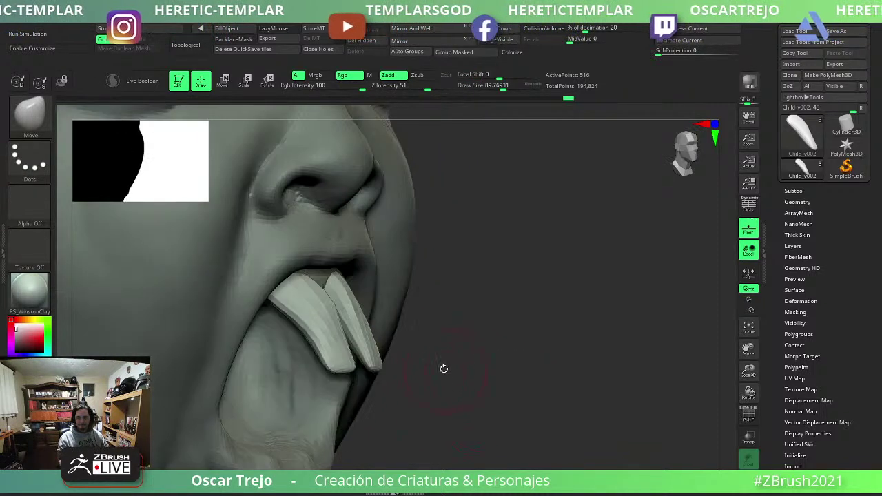
key("d")
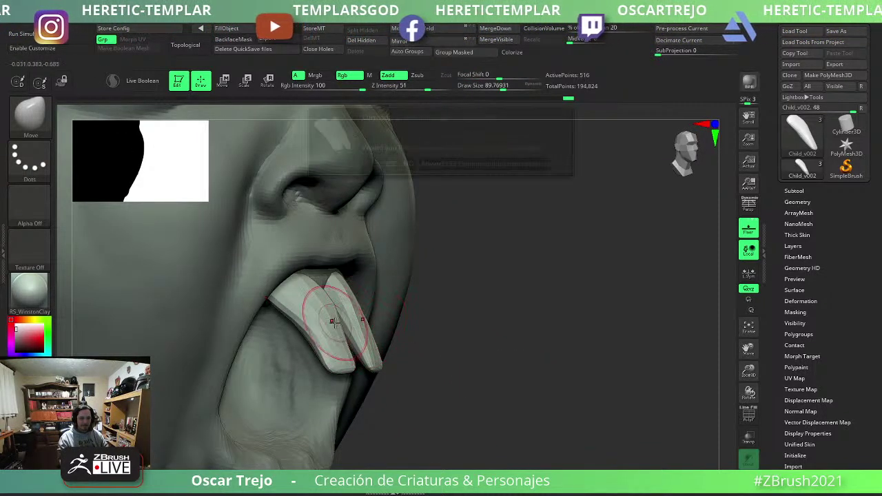
mouse_move(556, 312)
left_mouse_down()
mouse_move(261, 400)
mouse_move(252, 374)
mouse_move(291, 404)
mouse_move(355, 394)
mouse_move(395, 370)
left_mouse_up()
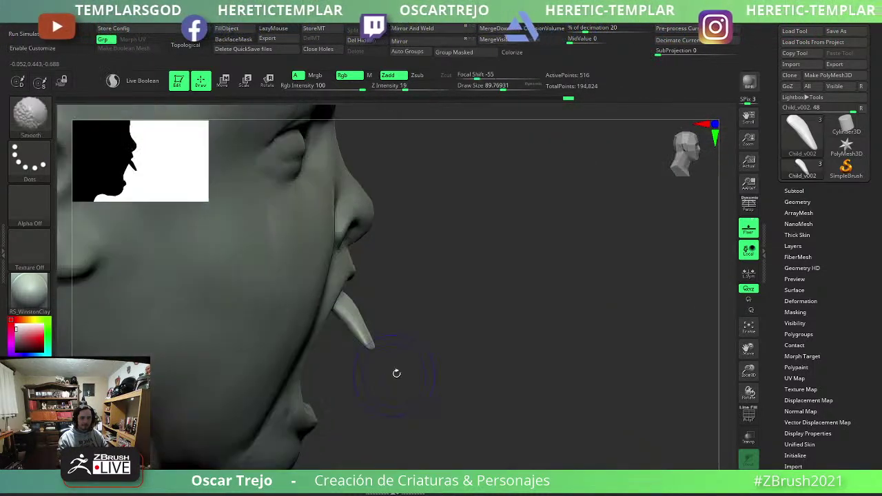
Select the Child_v003 subtool and frame the whole head from the front.
key("w")
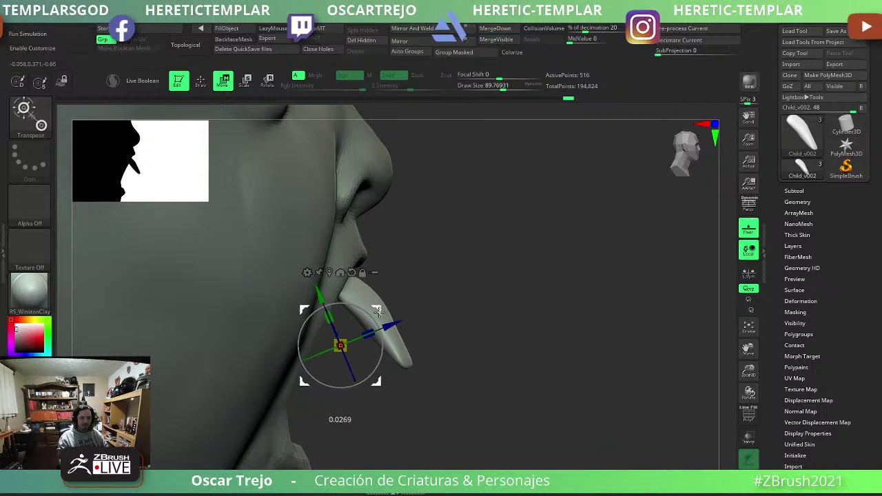
key("q")
mouse_move(414, 385)
left_mouse_down()
mouse_move(323, 283)
mouse_move(466, 280)
left_mouse_up()
left_click(323, 283, "alt")
key("w")
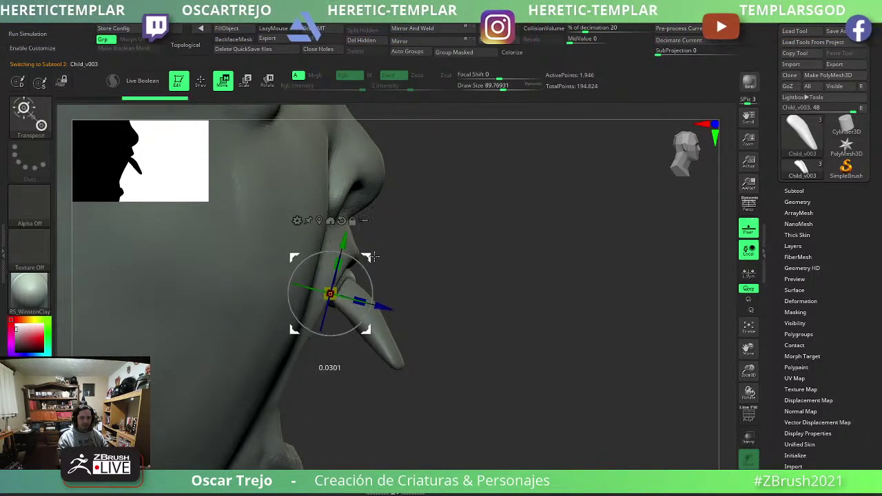
key("q")
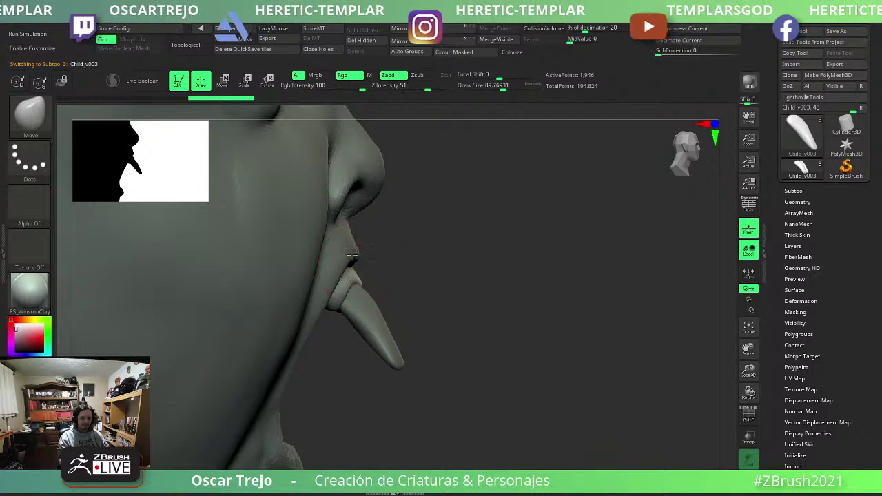
left_click_drag(419, 262, 422, 284)
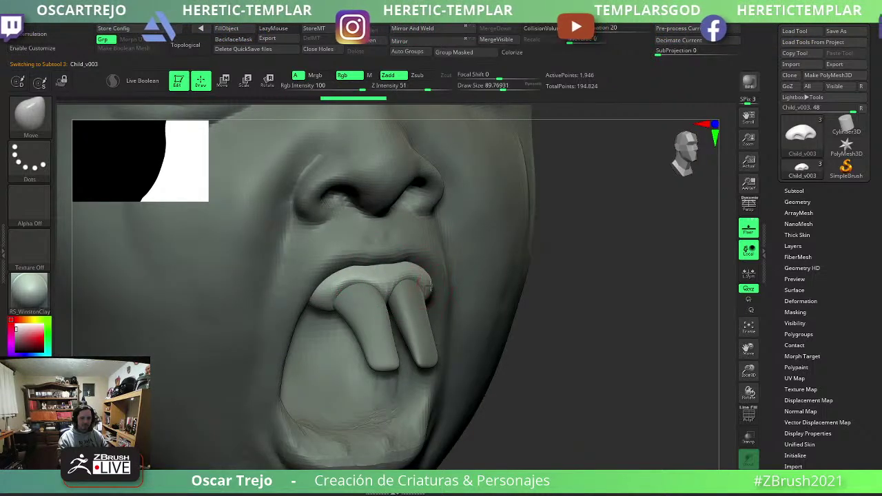
key("f")
Select the Child_v002 teeth, smooth the tooth tip, and slide the teeth toward the mouth's centre.
mouse_move(428, 286)
left_mouse_down()
mouse_move(526, 359)
mouse_move(379, 356)
left_mouse_up()
left_click(393, 356, "alt")
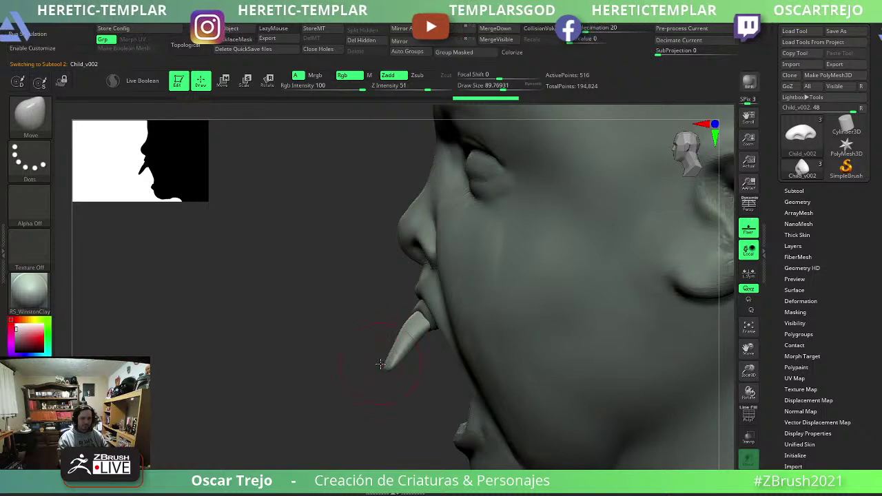
mouse_move(392, 354)
left_mouse_down("shift")
mouse_move(402, 348)
mouse_move(386, 341)
mouse_move(496, 351)
mouse_move(473, 296)
left_mouse_up("shift")
key("w")
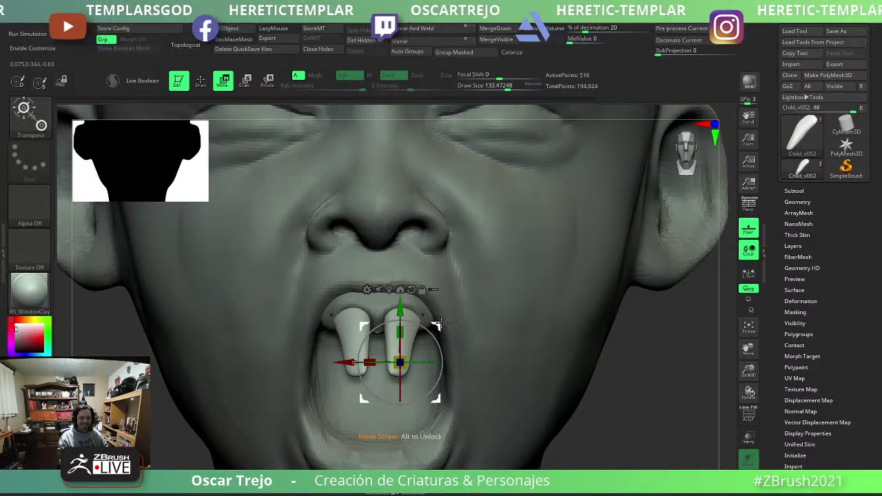
left_click_drag(344, 362, 337, 360)
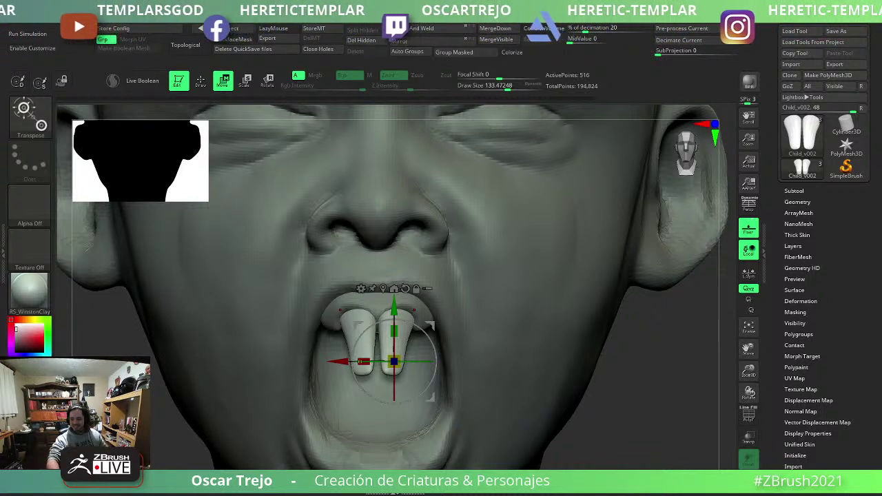
right_click_drag(428, 325, 441, 324)
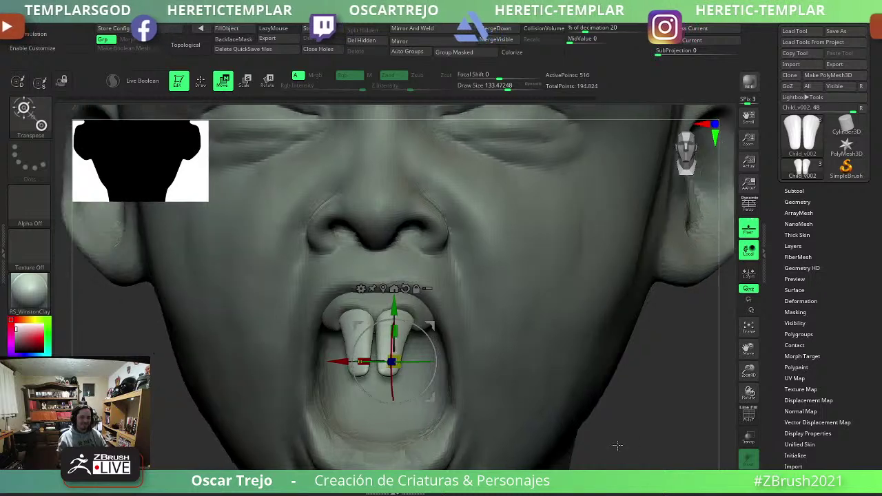
Select the Child_v003 gum and smooth its edge above the front teeth.
key("q")
left_click(431, 327, "alt")
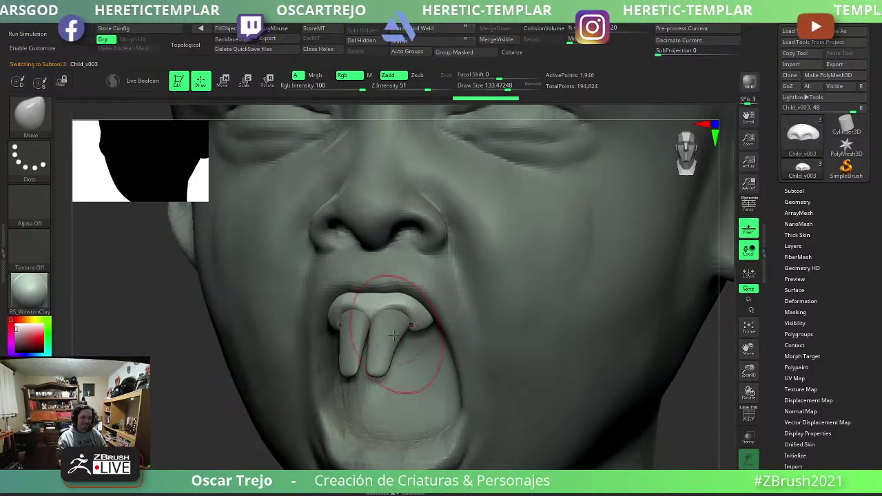
key("b")
key("c")
key("b")
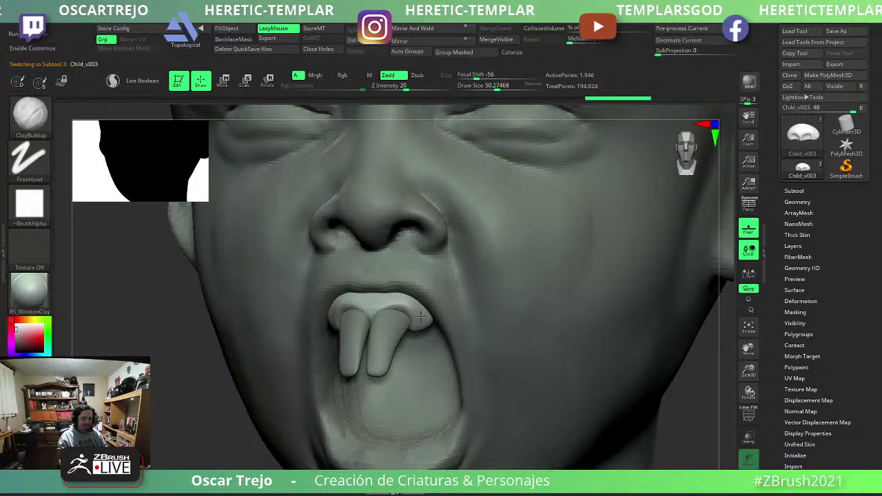
key("ctrl+shift")
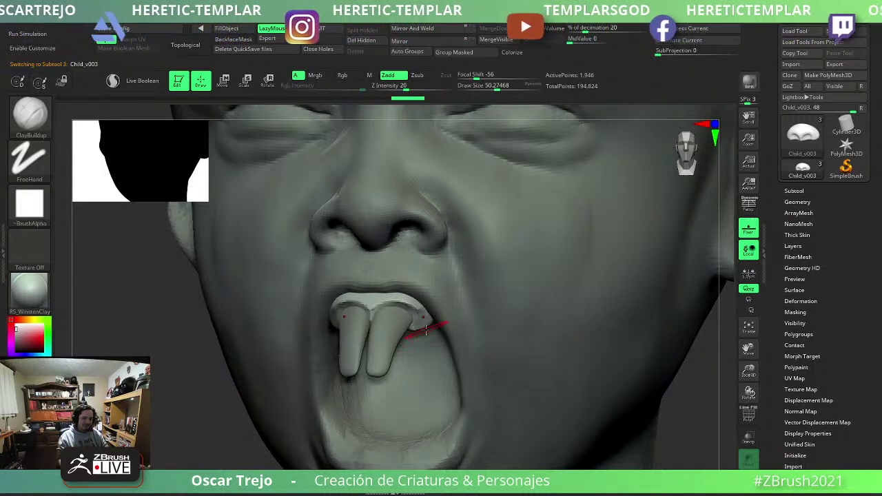
mouse_move(247, 406)
left_mouse_down()
mouse_move(372, 316)
mouse_move(334, 322)
left_mouse_up()
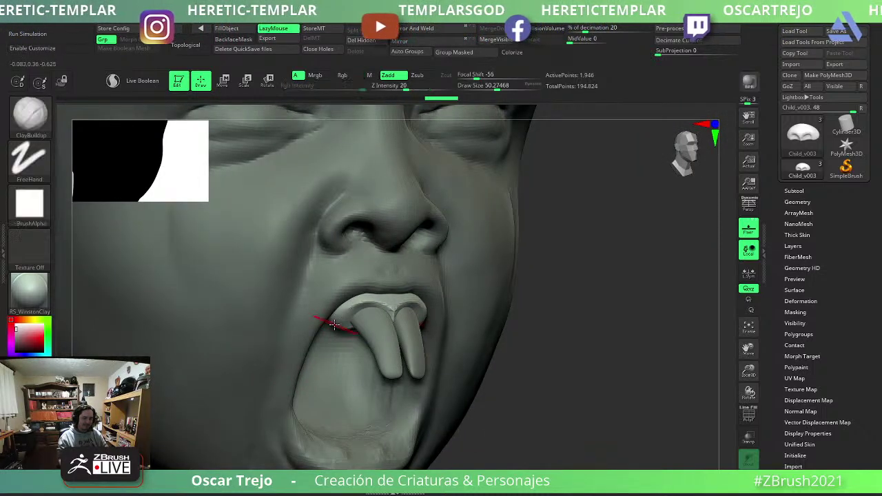
key("shift")
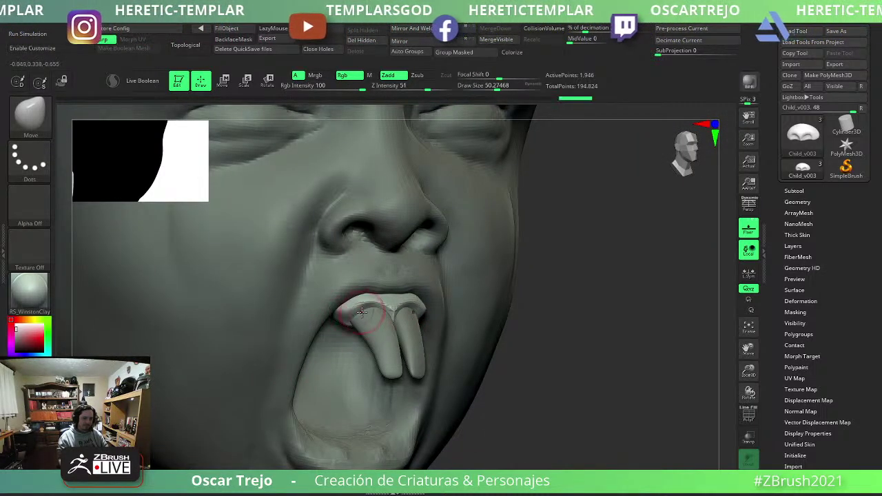
key("f")
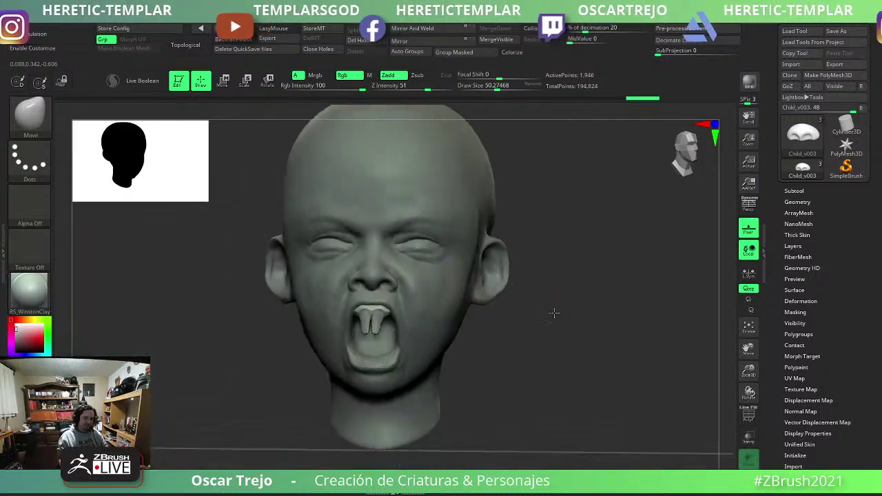
Select the Child_v002 teeth and rotate the copy 180° upside down with the Transpose gizmo.
mouse_move(556, 310)
left_mouse_down()
mouse_move(353, 395)
mouse_move(247, 347)
mouse_move(527, 319)
mouse_move(493, 310)
mouse_move(524, 335)
mouse_move(508, 340)
mouse_move(368, 350)
left_mouse_up()
left_click(348, 286, "alt")
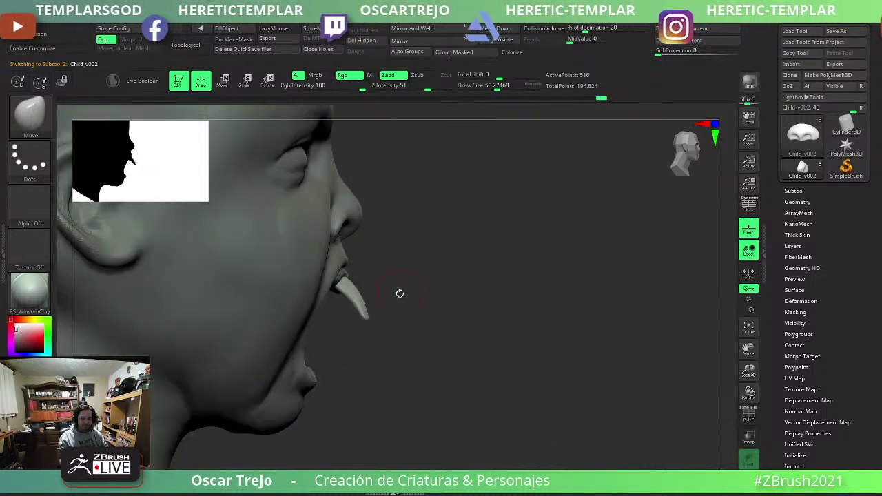
key("w")
mouse_move(370, 275)
left_mouse_down()
mouse_move(372, 309)
mouse_move(419, 338)
mouse_move(366, 335)
mouse_move(290, 390)
left_mouse_up()
left_click(331, 297)
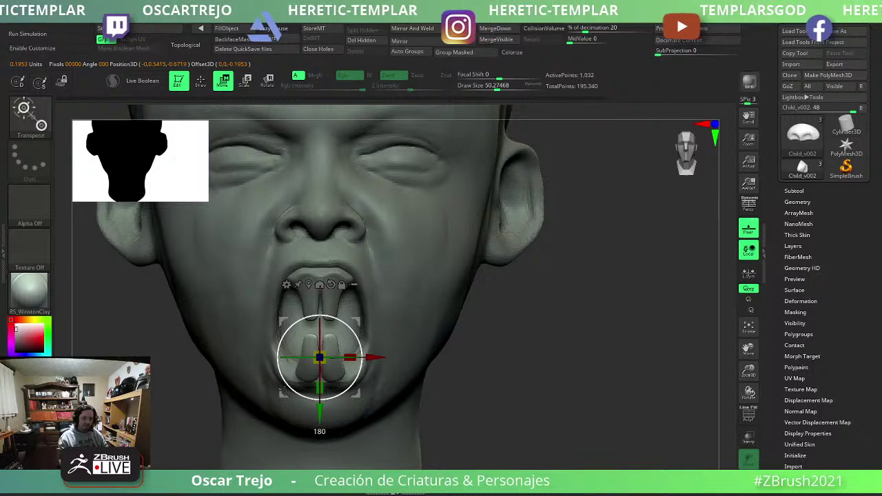
Rotate the upper front teeth slightly and scale them down a little with Transpose.
left_click_drag(441, 364, 603, 364, "shift")
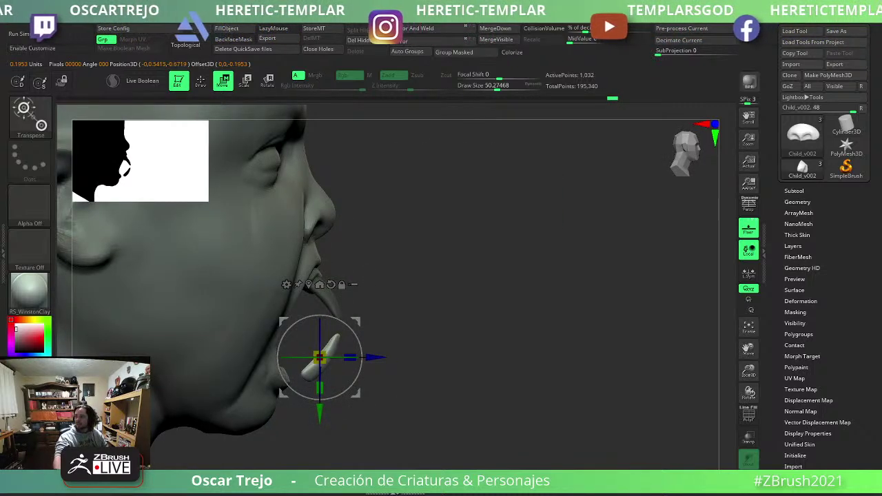
mouse_move(466, 314)
left_mouse_down()
mouse_move(476, 333)
mouse_move(455, 248)
left_mouse_up()
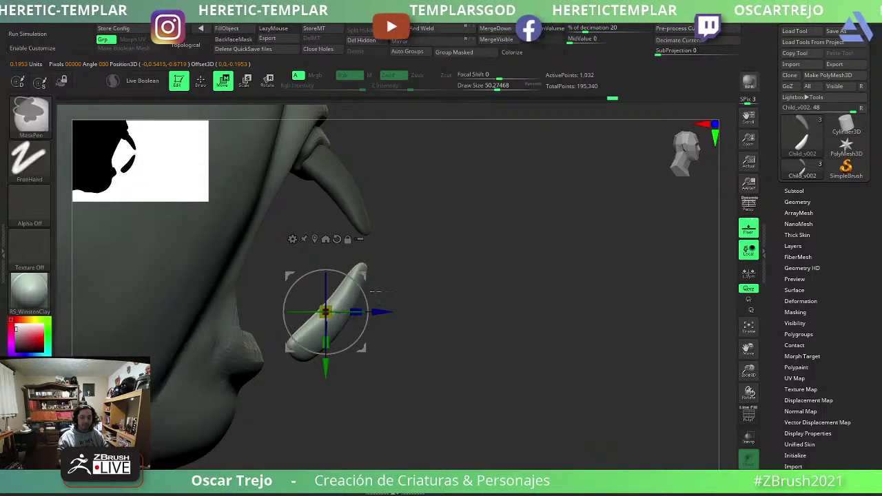
mouse_move(360, 279)
left_mouse_down()
mouse_move(365, 286)
mouse_move(339, 281)
left_mouse_up()
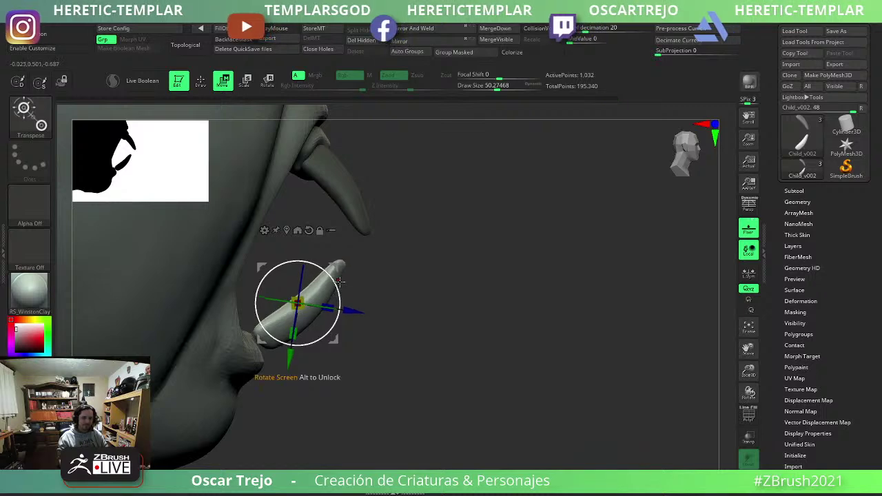
left_click_drag(450, 233, 315, 179, "shift")
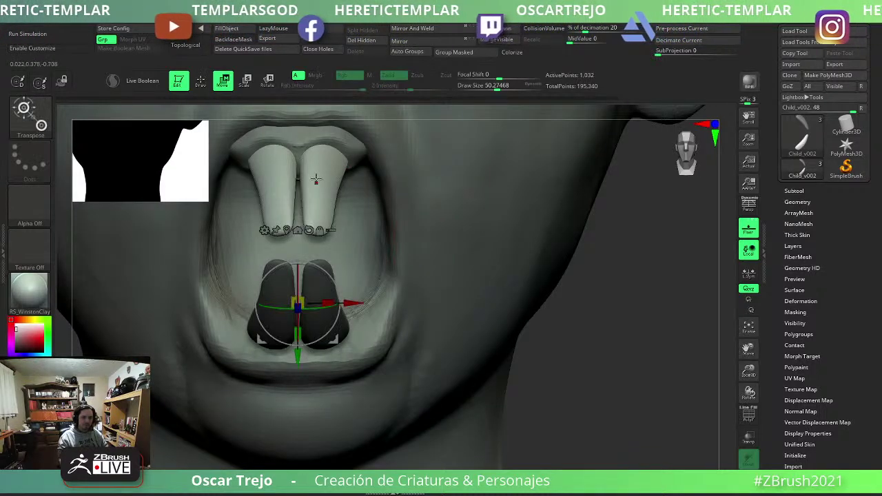
mouse_move(600, 350)
left_mouse_down("alt")
mouse_move(594, 379)
mouse_move(189, 437)
mouse_move(206, 420)
left_mouse_up("alt")
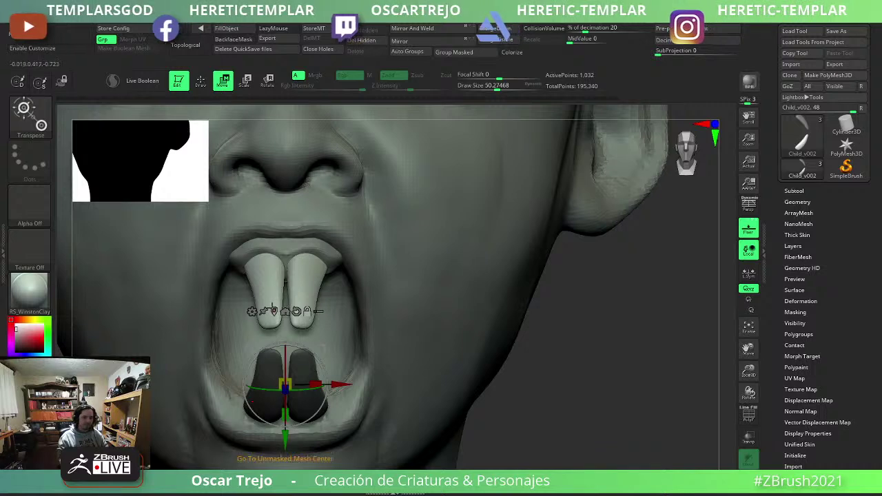
left_click_drag(287, 283, 286, 285)
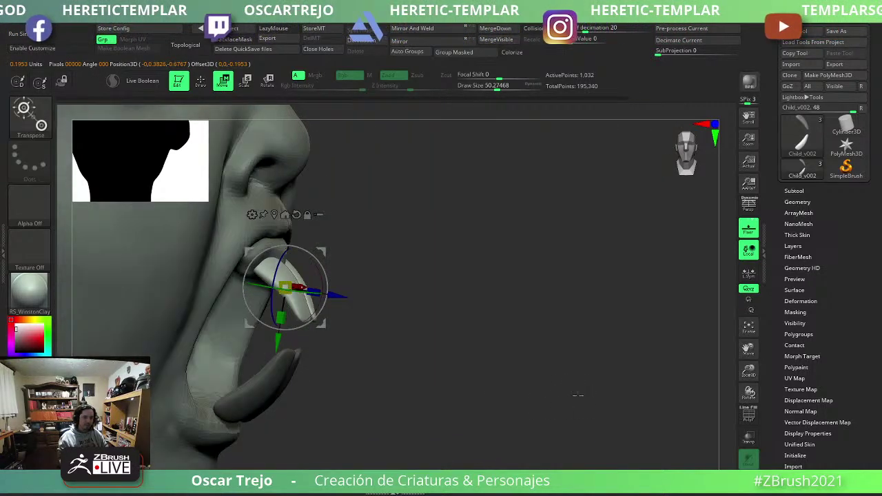
Make the upper gum piece Child_v003 the active subtool again.
left_click_drag(523, 344, 407, 350, "shift")
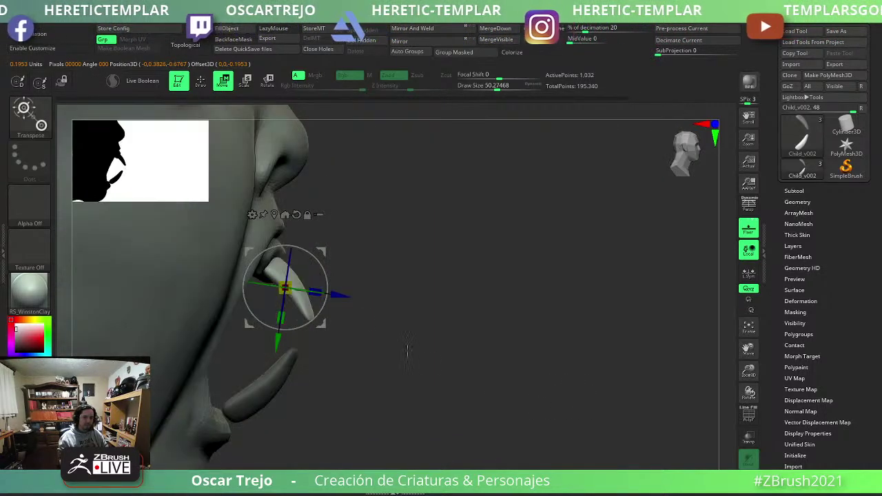
key("q")
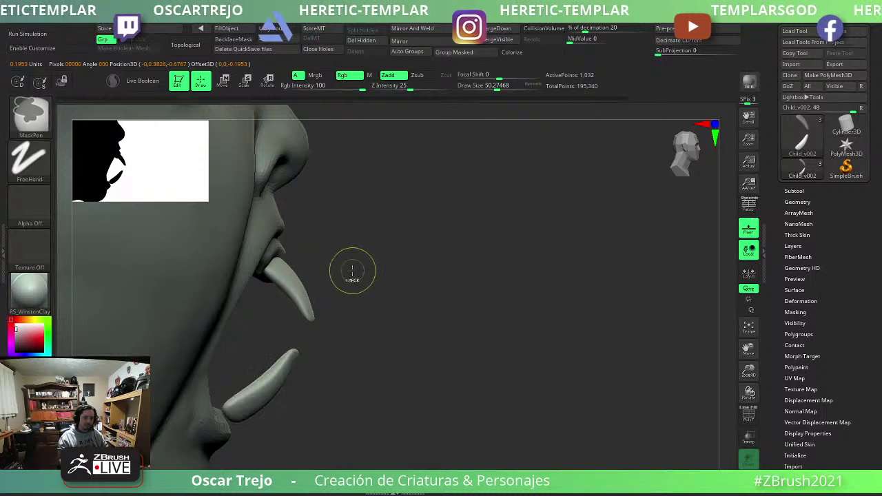
left_click(284, 243, "alt")
left_click_drag(283, 249, 354, 255, "shift")
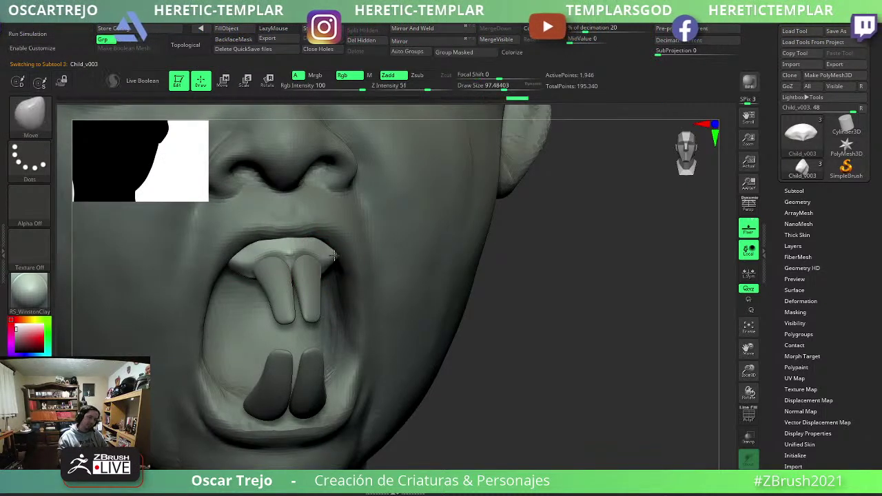
Undo the last gum stroke and move the upper teeth and gum lower in the mouth.
key("ctrl+z")
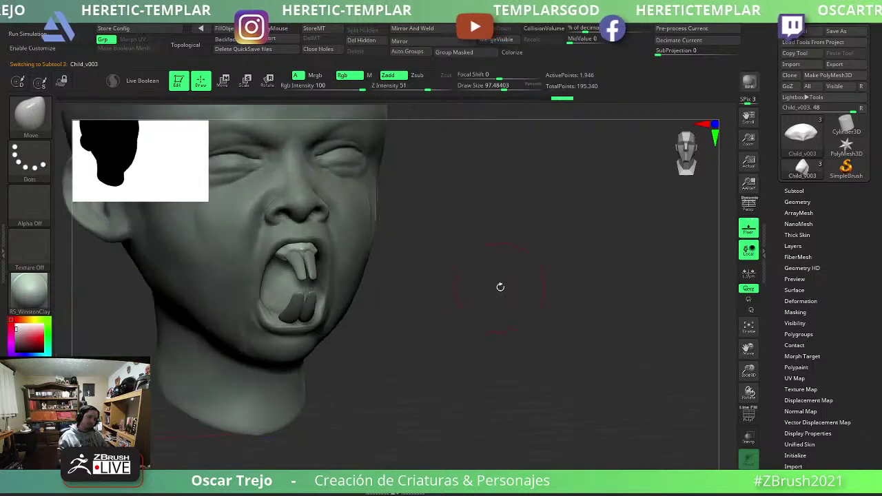
mouse_move(498, 287)
left_mouse_down()
mouse_move(490, 301)
mouse_move(480, 277)
mouse_move(488, 289)
mouse_move(484, 324)
mouse_move(480, 309)
left_mouse_up()
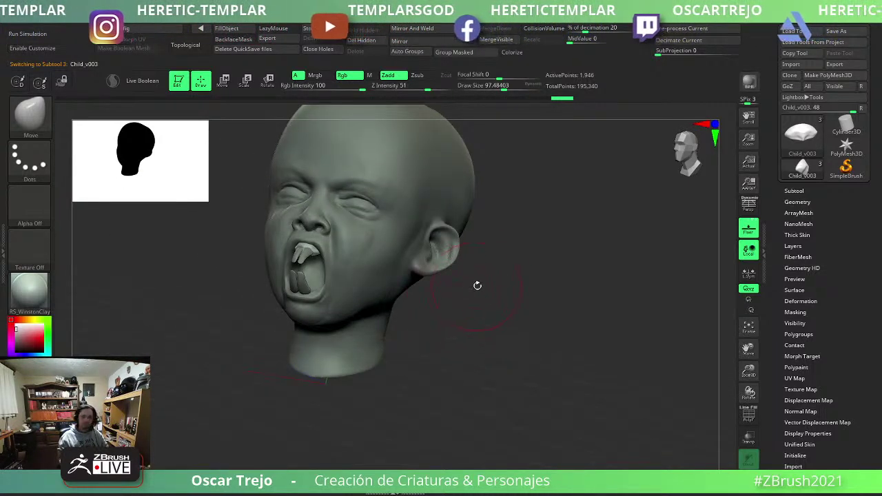
mouse_move(458, 383)
left_mouse_down()
mouse_move(491, 396)
mouse_move(458, 421)
left_mouse_up()
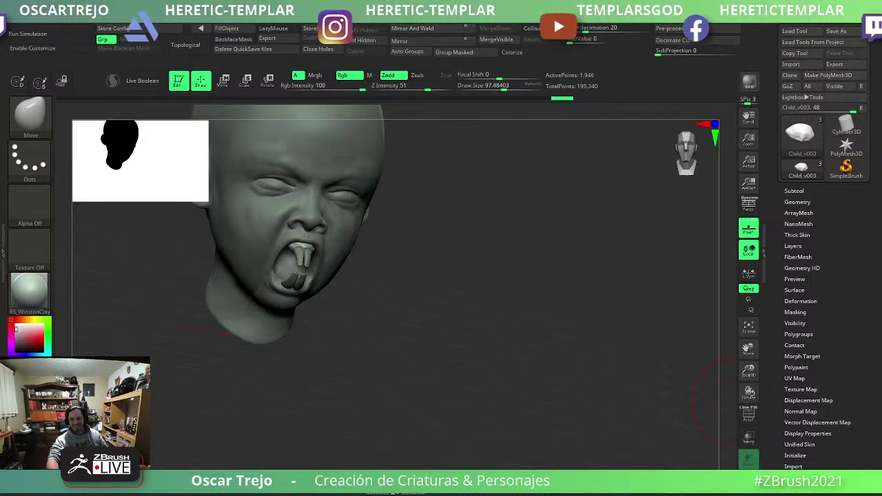
mouse_move(425, 361)
left_mouse_down()
mouse_move(486, 382)
mouse_move(480, 346)
left_mouse_up()
key("w")
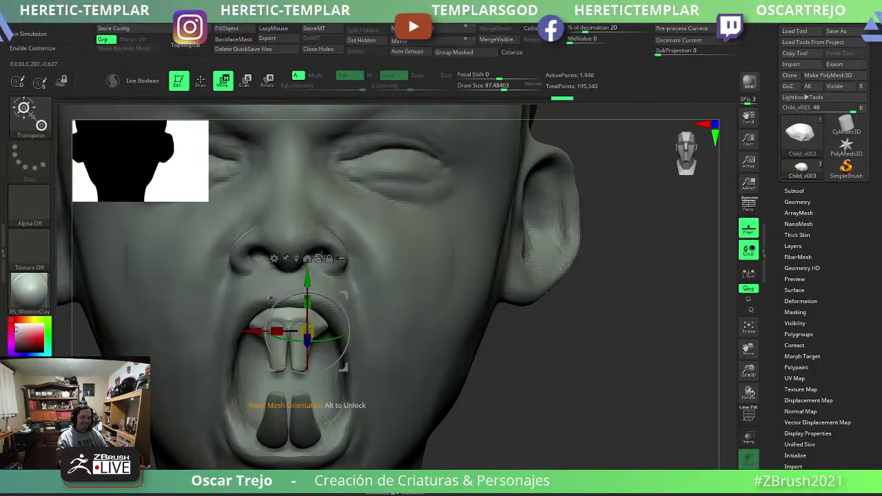
left_click(288, 319)
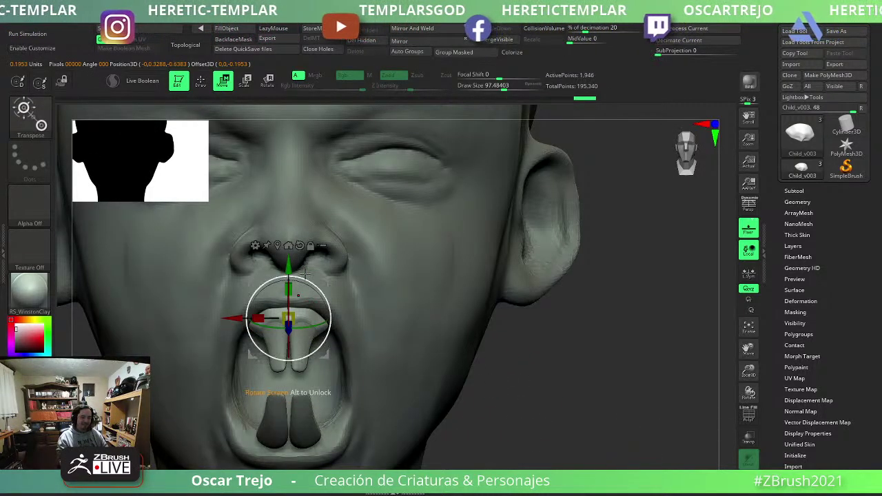
mouse_move(305, 274)
left_mouse_down()
mouse_move(278, 398)
mouse_move(331, 265)
mouse_move(338, 343)
mouse_move(256, 374)
left_mouse_up()
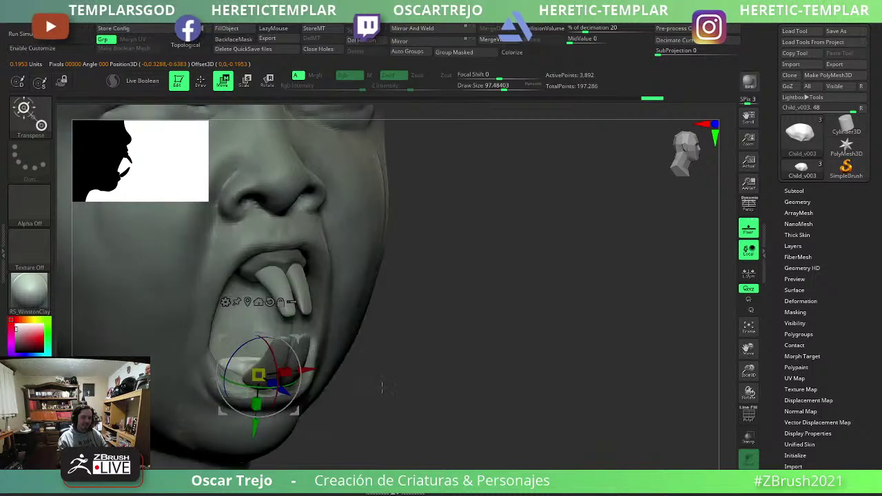
key("q")
Select the long teeth piece, show it alone, and mask the upper tooth so the lower one stays free.
left_click_drag(429, 406, 551, 407)
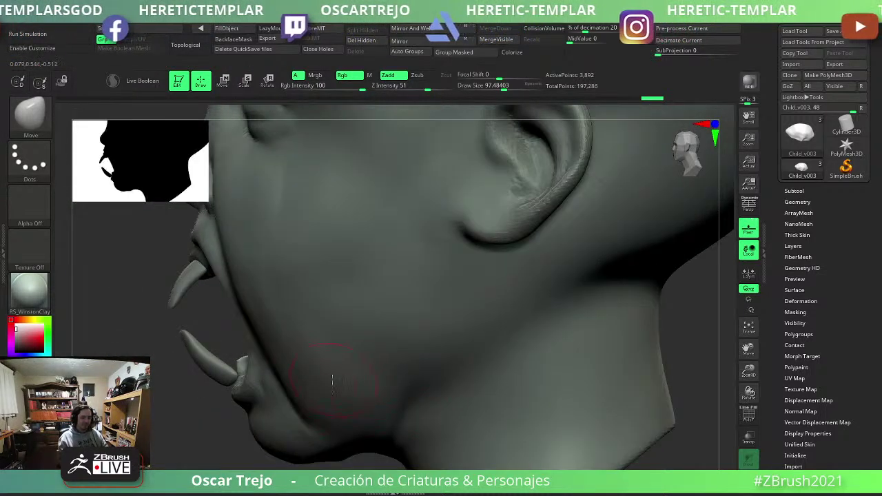
key("w")
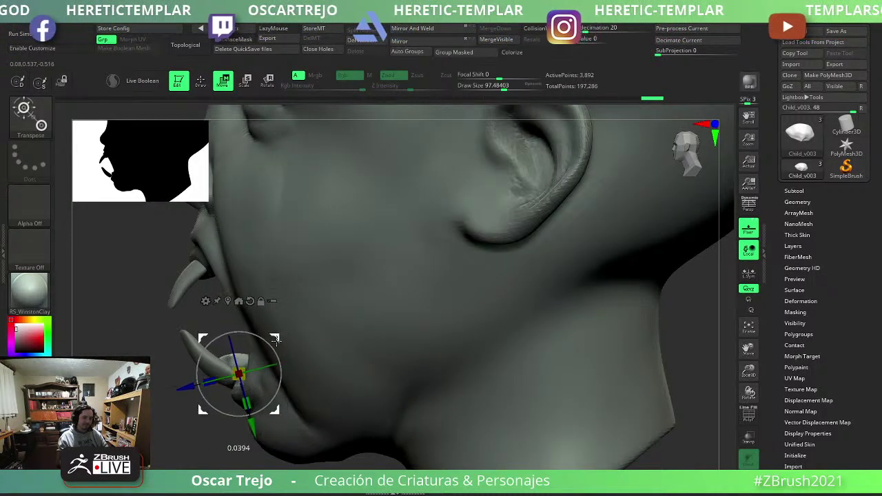
key("q")
mouse_move(193, 379)
left_mouse_down()
mouse_move(187, 407)
mouse_move(295, 365)
left_mouse_up()
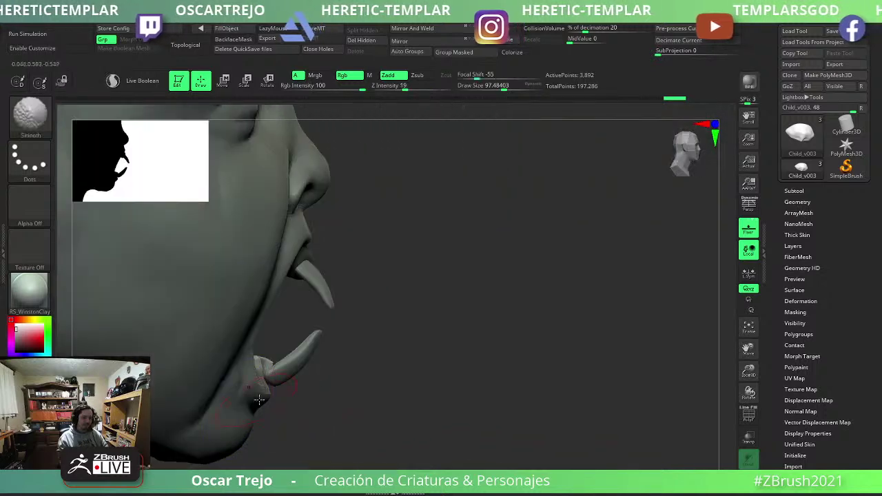
left_click(295, 365, "alt")
key("w")
key("q")
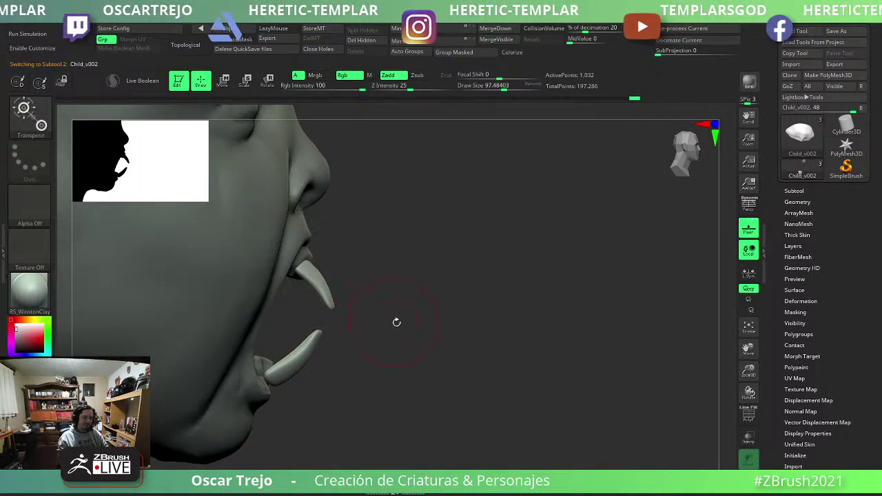
left_click(748, 458)
left_click_drag(204, 324, 370, 430, "ctrl")
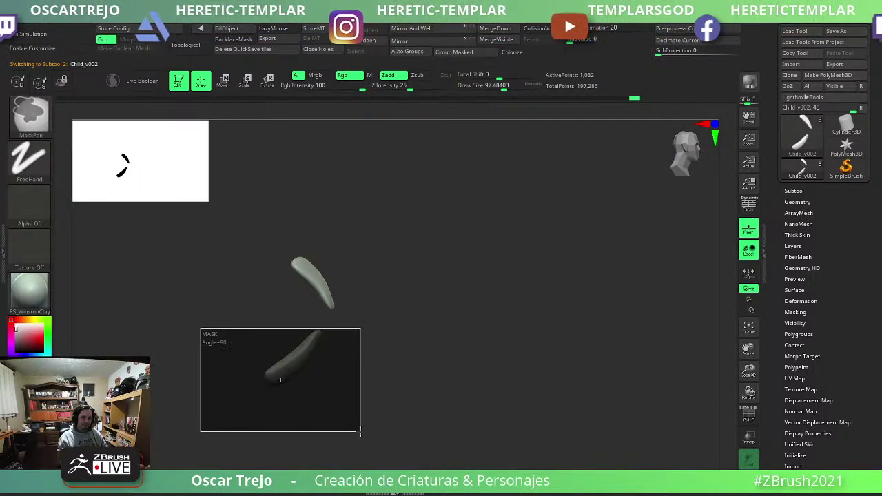
key("w")
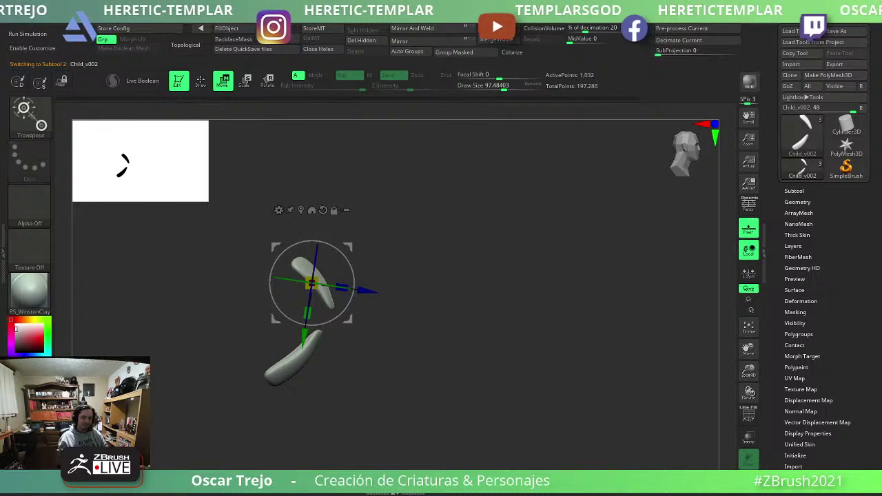
Rotate the lower tooth to point upward, then enlarge it and shift it left.
left_click(748, 458)
left_click(296, 361, "alt")
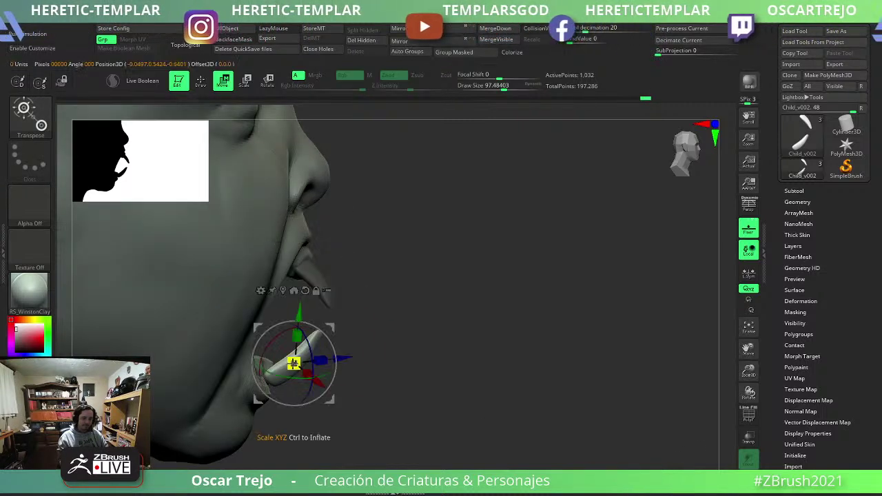
key("q")
key("w")
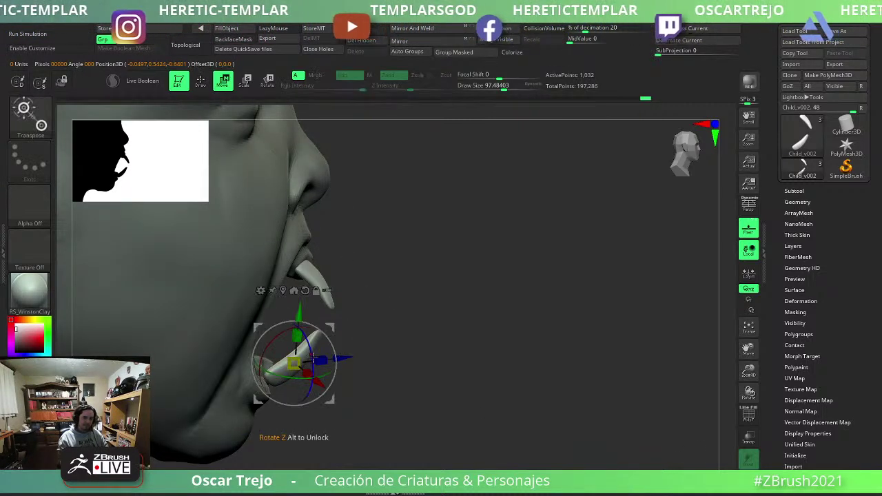
key("q")
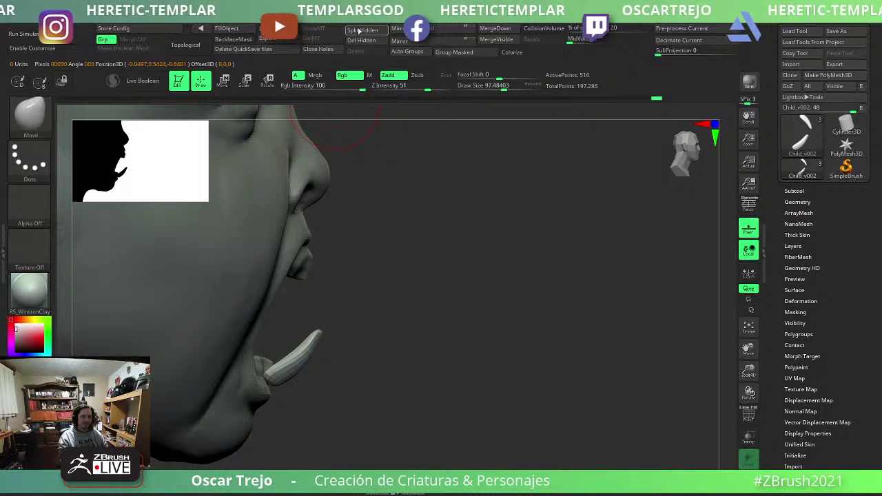
left_click_drag(520, 365, 453, 335)
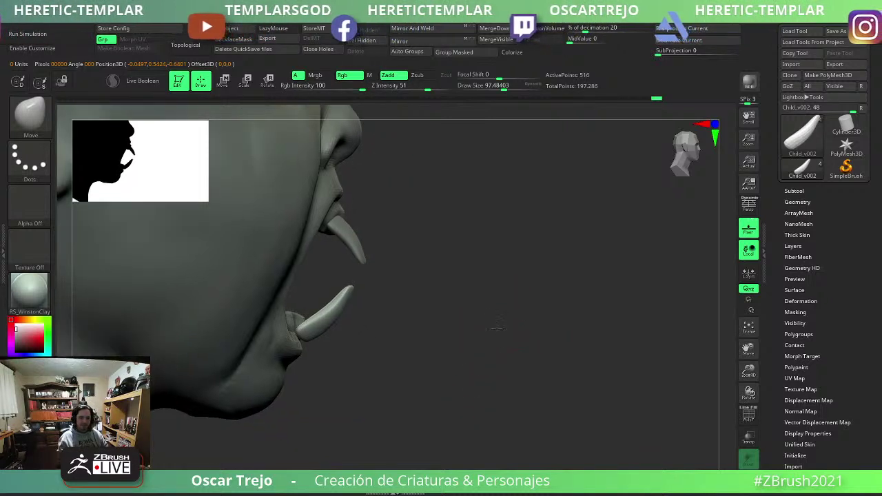
key("w")
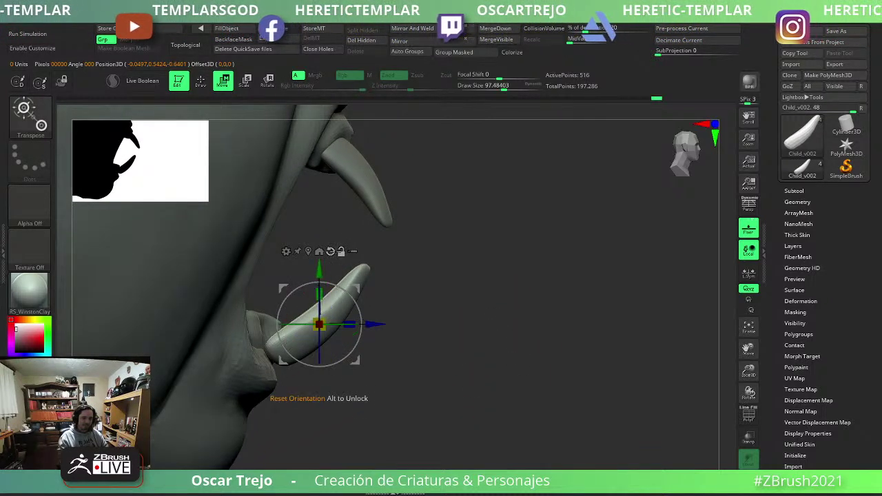
left_click(330, 251)
left_click_drag(356, 288, 322, 277)
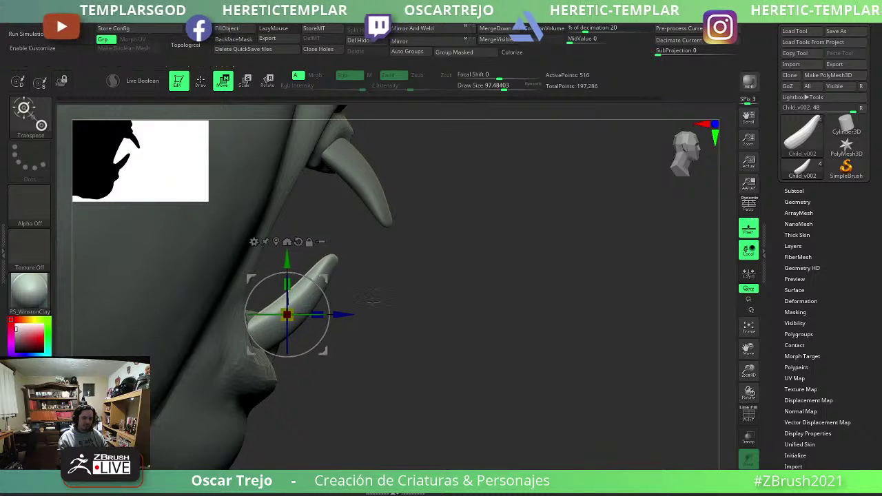
Select the lower teeth subtool and frame the crying face from the front.
left_click_drag(414, 289, 386, 324, "shift")
key("q")
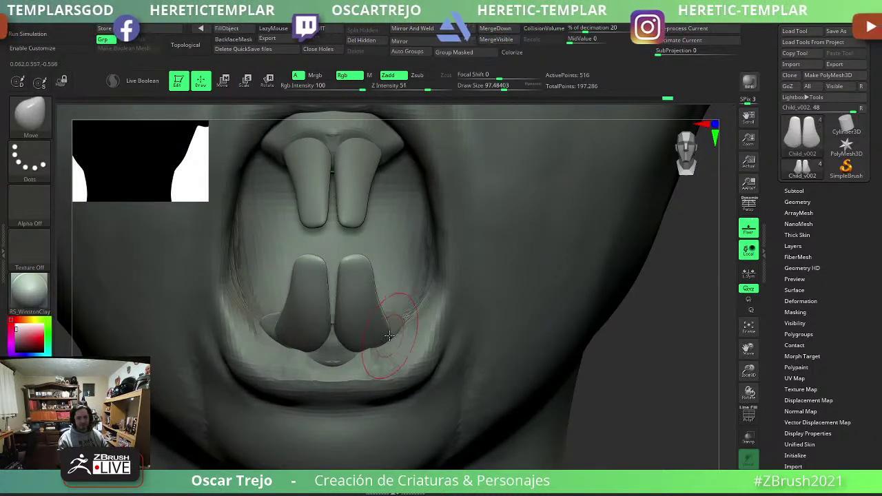
left_click_drag(586, 415, 523, 428)
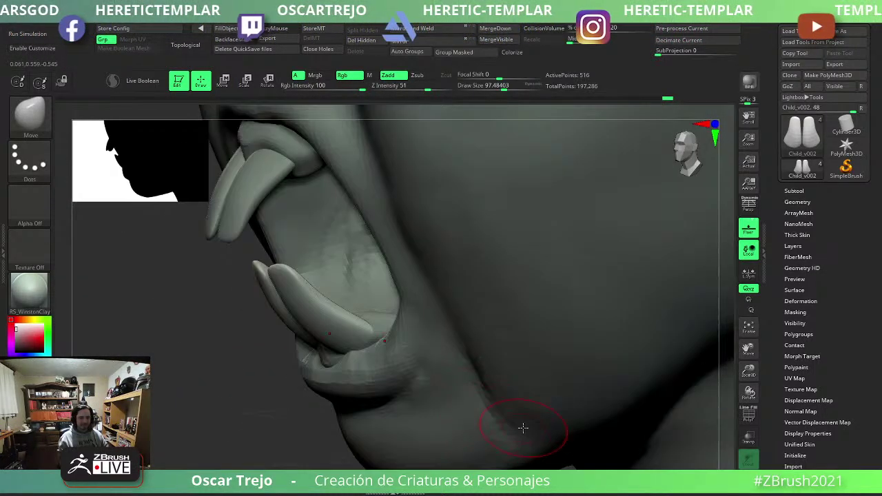
left_click(324, 361, "alt")
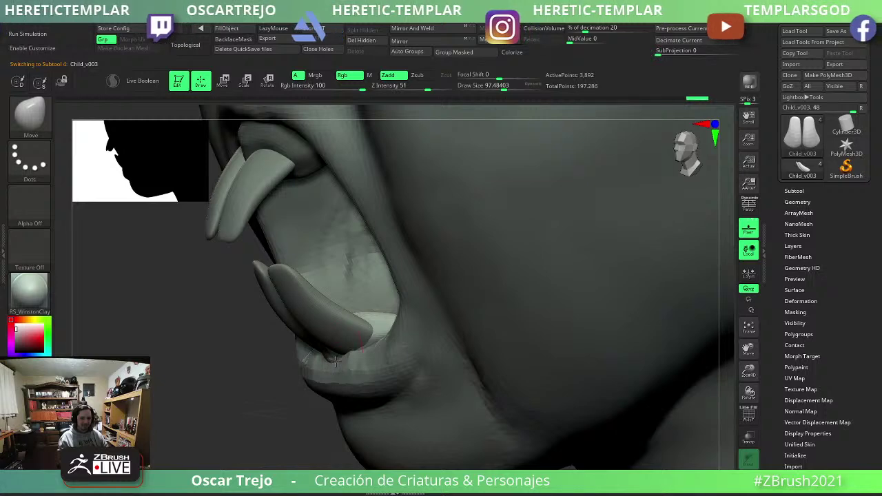
mouse_move(285, 379)
left_mouse_down()
mouse_move(197, 383)
mouse_move(504, 411)
mouse_move(496, 398)
mouse_move(543, 417)
mouse_move(518, 390)
mouse_move(531, 315)
mouse_move(510, 366)
left_mouse_up()
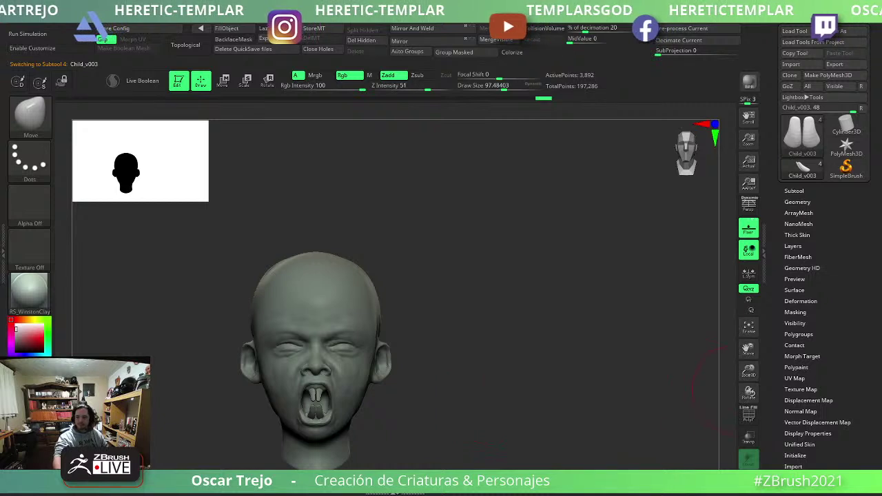
mouse_move(466, 412)
left_mouse_down("alt")
mouse_move(465, 371)
mouse_move(519, 378)
mouse_move(166, 369)
left_mouse_up("alt")
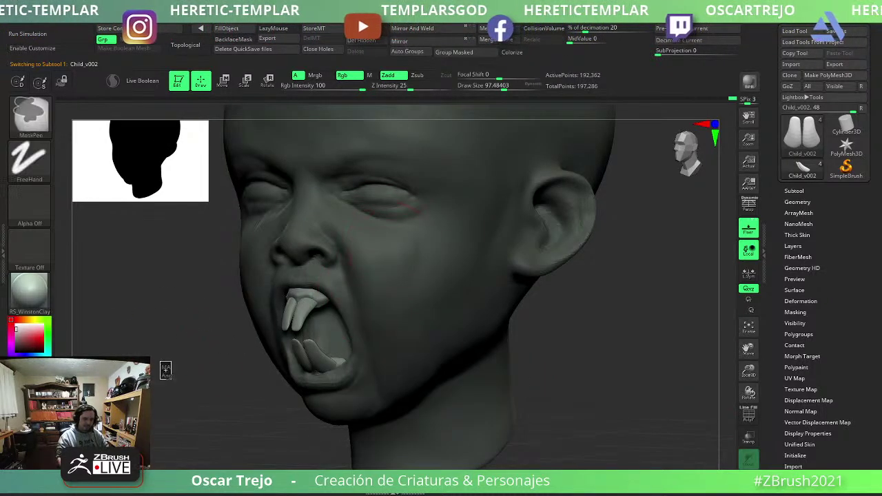
Clear the mask from the head and smooth the cheek forms.
left_click(166, 370, "ctrl")
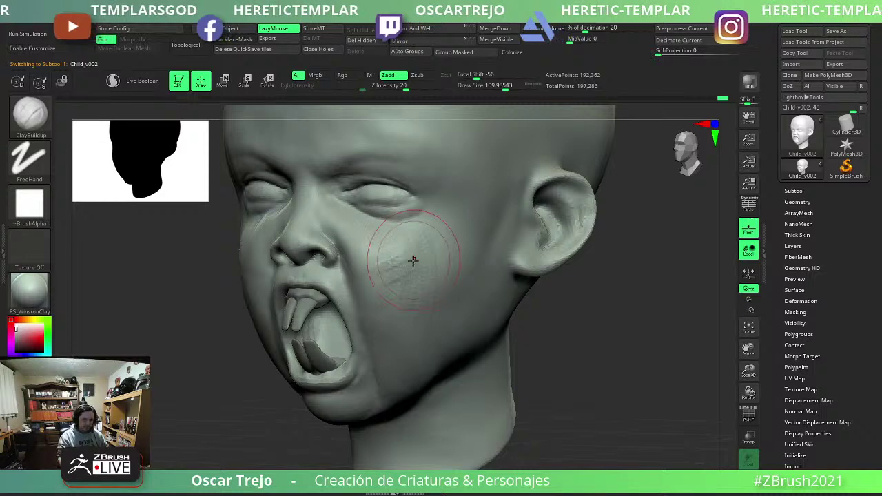
key("shift")
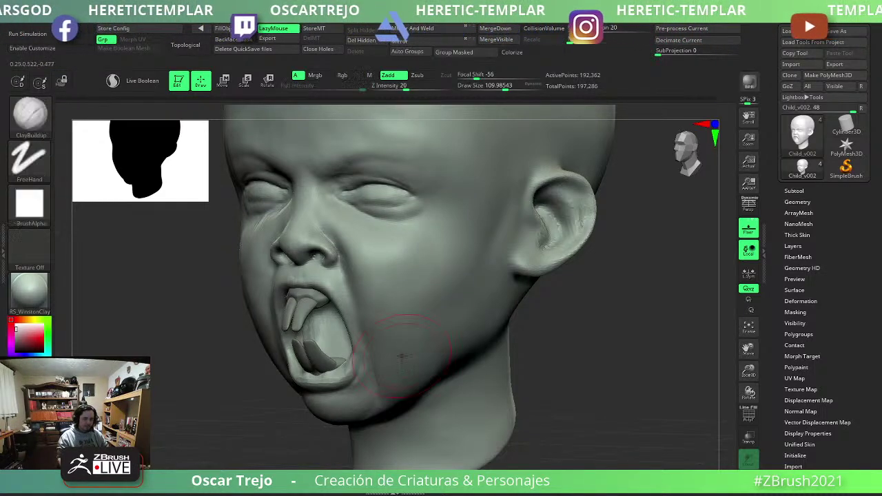
left_click_drag(213, 399, 216, 416)
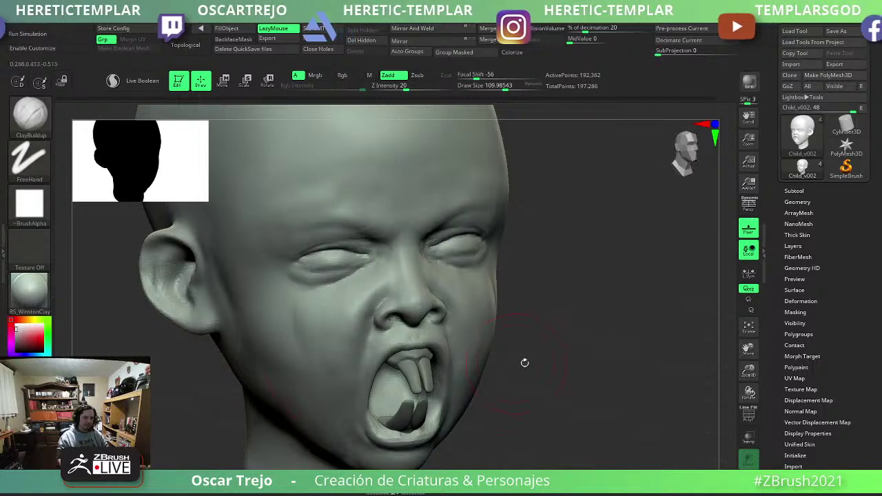
left_click_drag(524, 362, 538, 169)
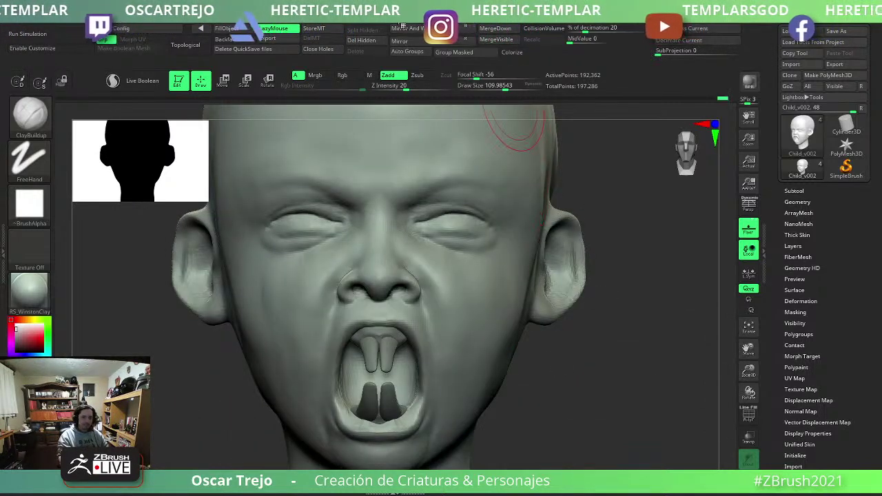
Build up the brow with a smaller ClayBuildup brush and smooth it.
left_click(415, 41)
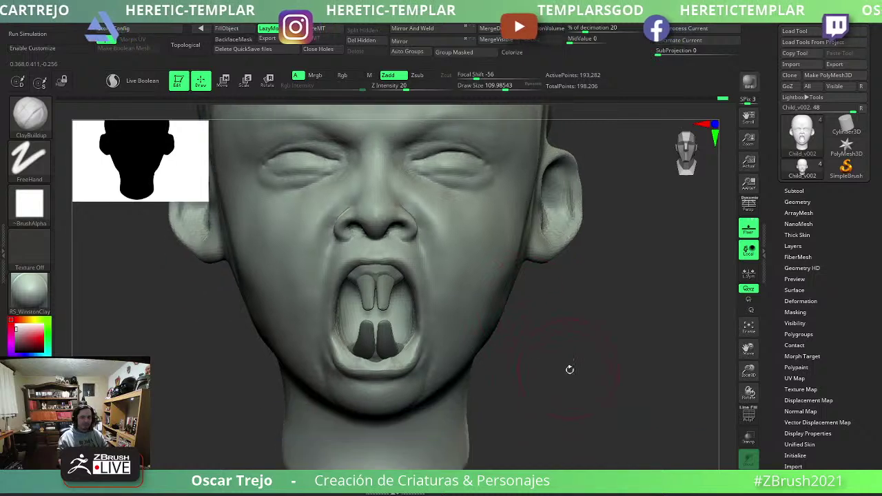
left_click_drag(569, 368, 516, 292)
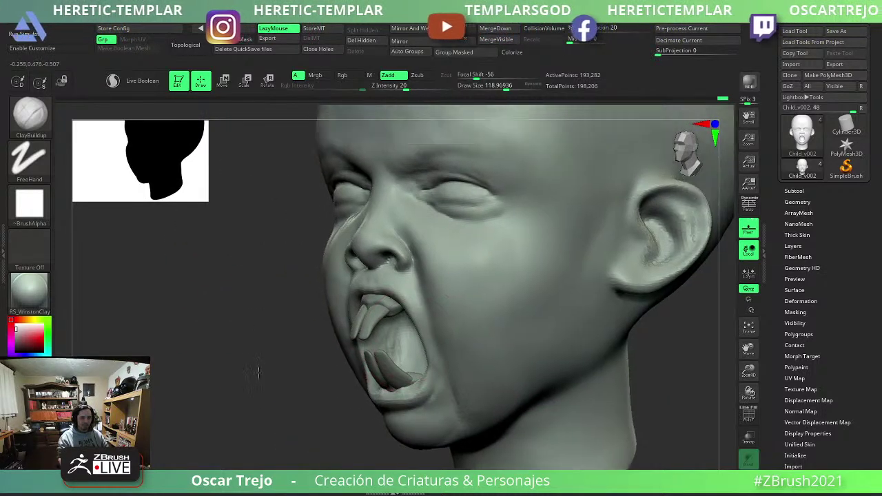
left_click_drag(252, 370, 259, 427)
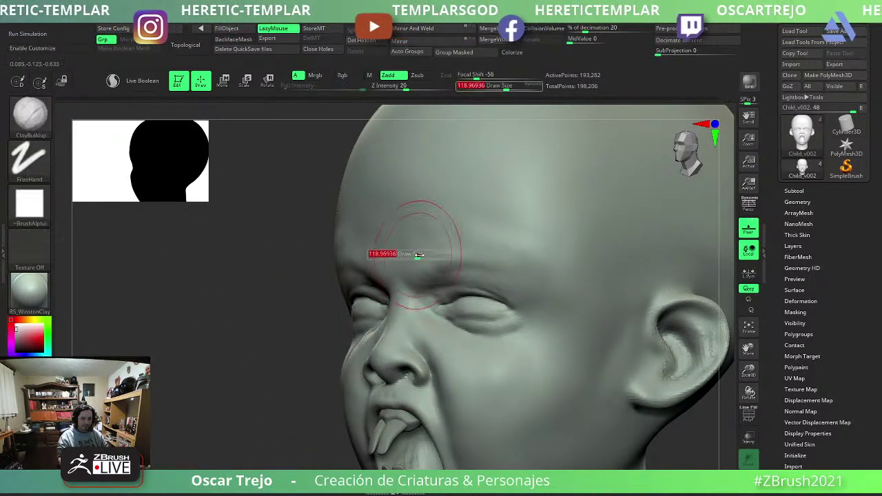
key("[")
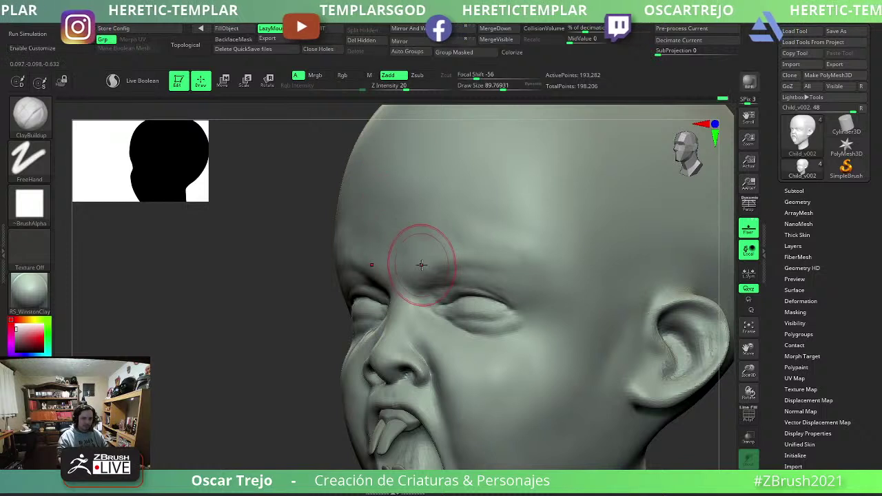
key("[")
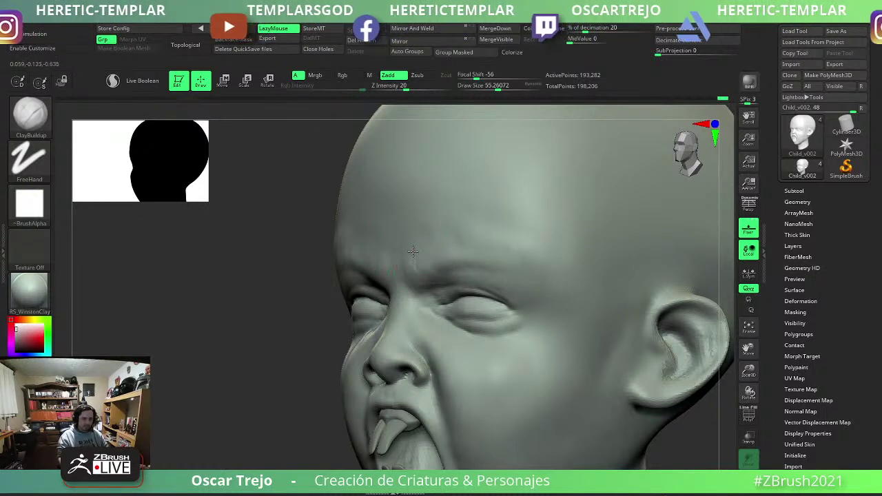
key("shift")
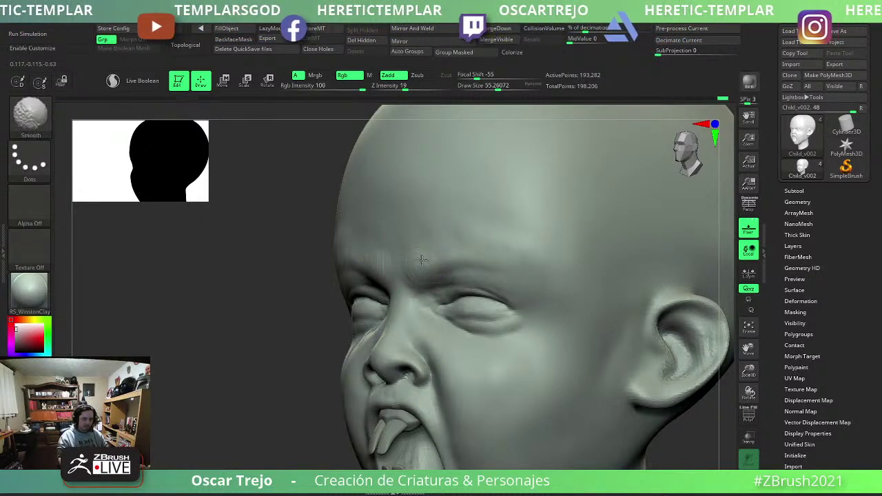
Carve creases near the lips and nose with DamStandard and smooth them.
key("f")
mouse_move(255, 314)
left_mouse_down()
mouse_move(626, 366)
mouse_move(580, 318)
mouse_move(604, 365)
mouse_move(588, 360)
mouse_move(601, 411)
mouse_move(437, 354)
left_mouse_up()
key("b")
key("d")
key("s")
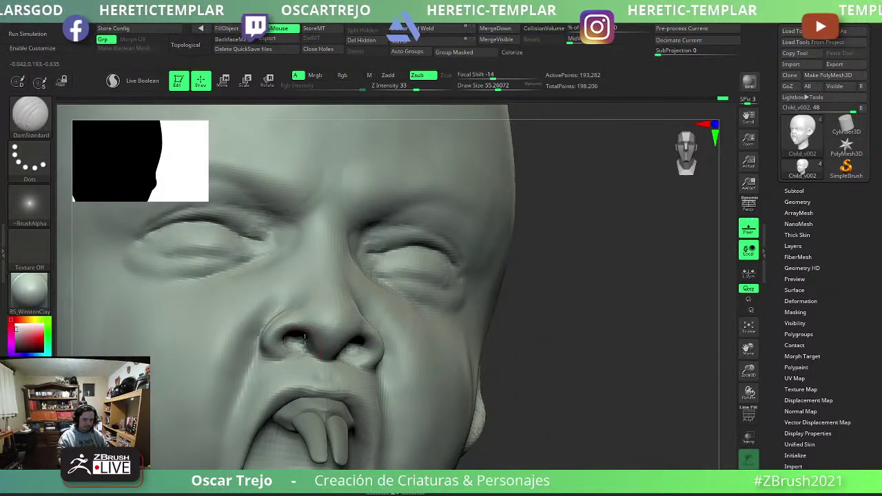
key("shift")
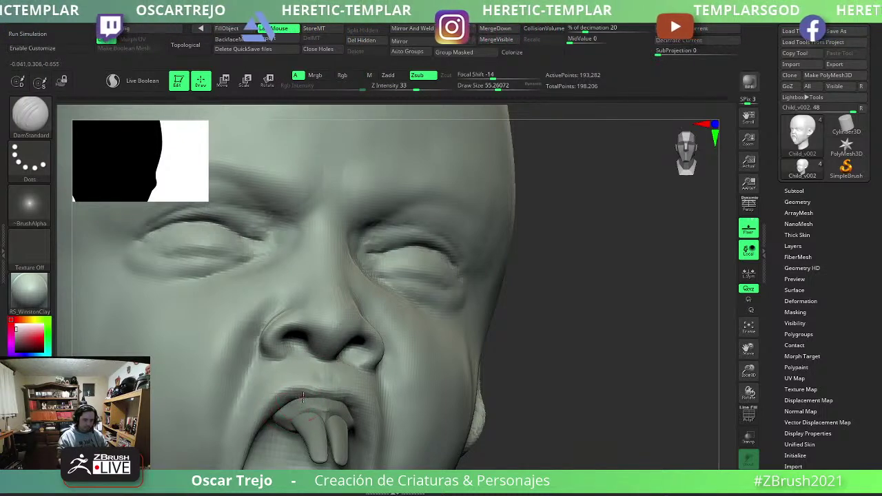
right_click_drag(315, 405, 537, 336, "ctrl")
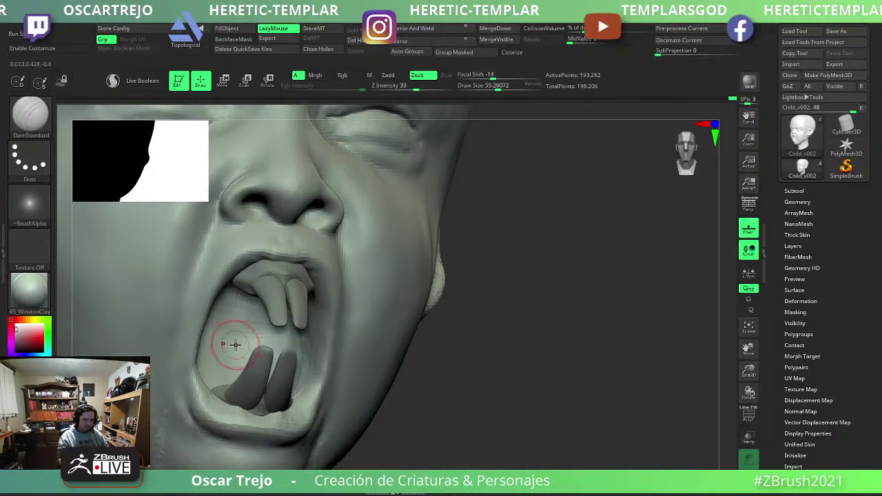
mouse_move(370, 404)
right_mouse_down("ctrl")
mouse_move(433, 390)
mouse_move(454, 358)
mouse_move(505, 354)
right_mouse_up("ctrl")
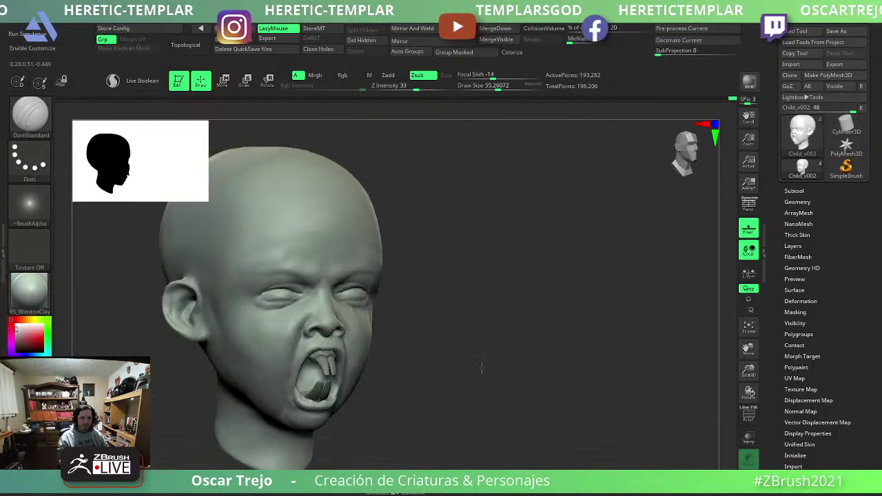
right_click_drag(507, 320, 533, 344, "ctrl")
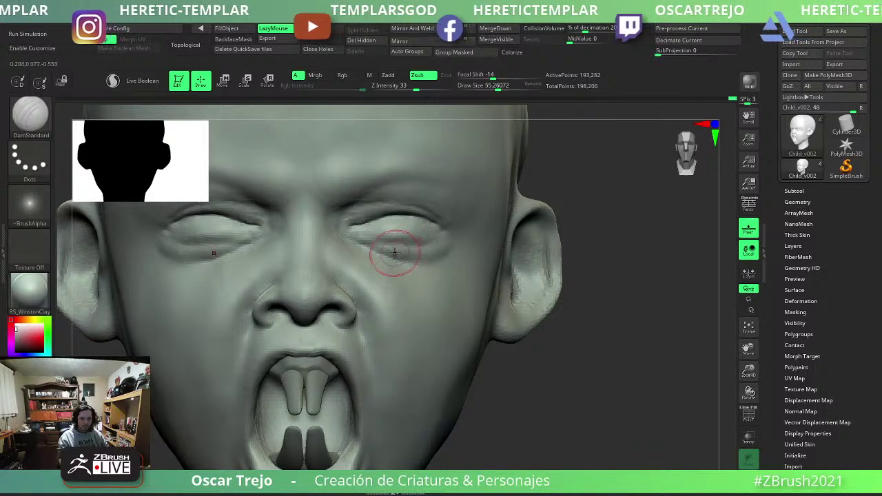
Add ClayBuildup at the eye corners and carve further creases around the eyes.
key("b")
key("c")
key("b")
right_click_drag(600, 263, 457, 231)
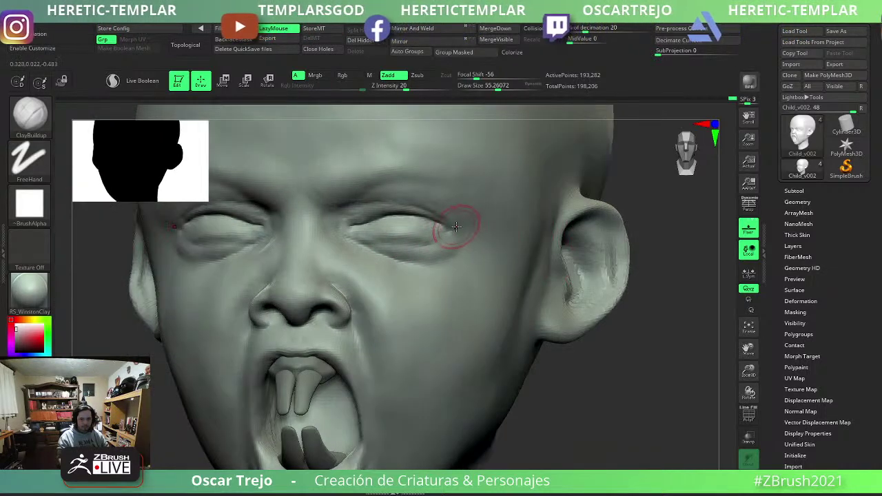
key("b")
key("d")
key("s")
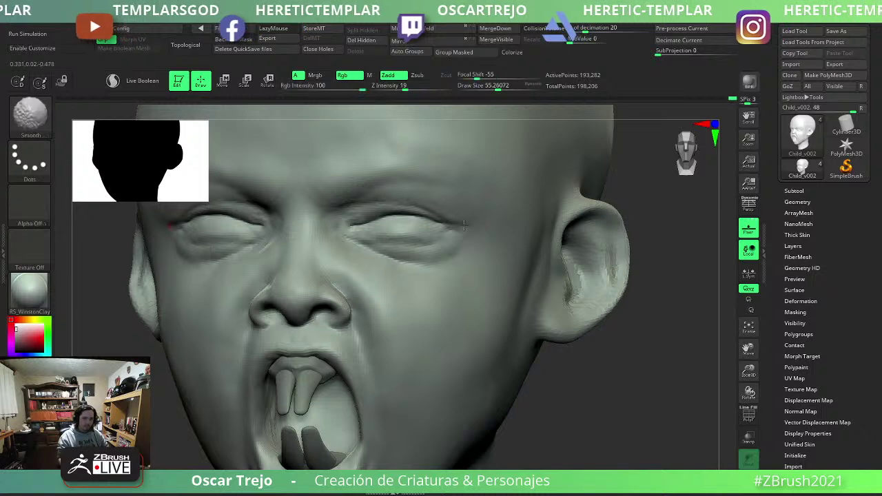
key("f")
mouse_move(482, 358)
right_mouse_down()
mouse_move(560, 364)
mouse_move(558, 352)
mouse_move(573, 365)
mouse_move(311, 411)
mouse_move(334, 392)
mouse_move(282, 407)
mouse_move(360, 383)
right_mouse_up()
right_click_drag(466, 354, 425, 315)
key("b")
key("c")
key("b")
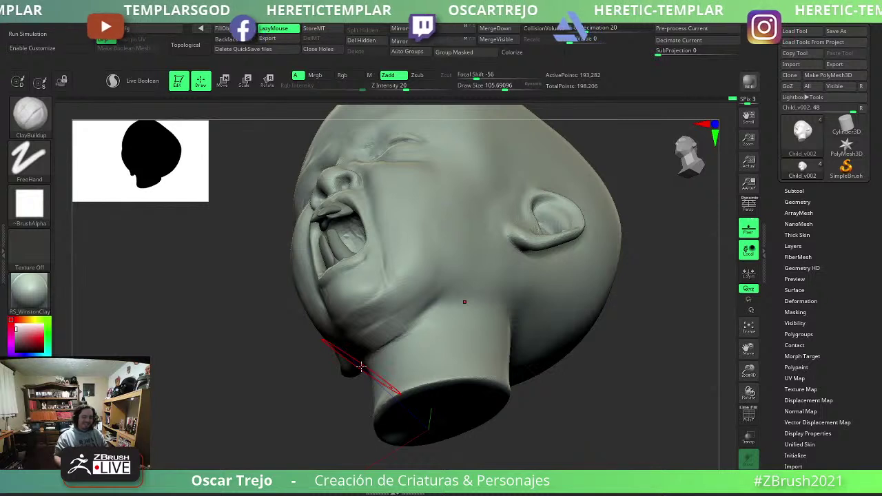
Deepen the jaw crease with a smaller brush and reshape the chin profile with Move.
key("bracketleft")
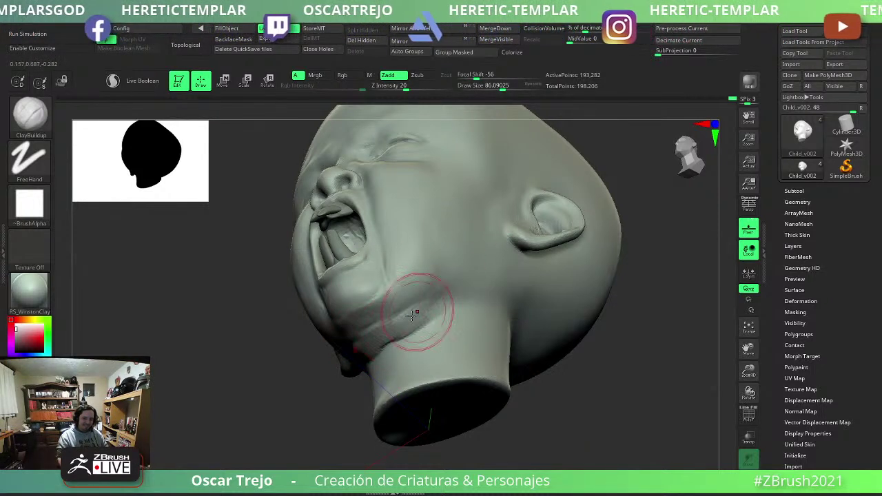
mouse_move(351, 352)
left_mouse_down()
mouse_move(406, 328)
mouse_move(424, 305)
left_mouse_up()
mouse_move(385, 413)
left_mouse_down("shift")
mouse_move(344, 385)
mouse_move(323, 385)
mouse_move(331, 381)
mouse_move(315, 358)
mouse_move(407, 338)
mouse_move(429, 357)
left_mouse_up("shift")
key("b")
key("m")
key("v")
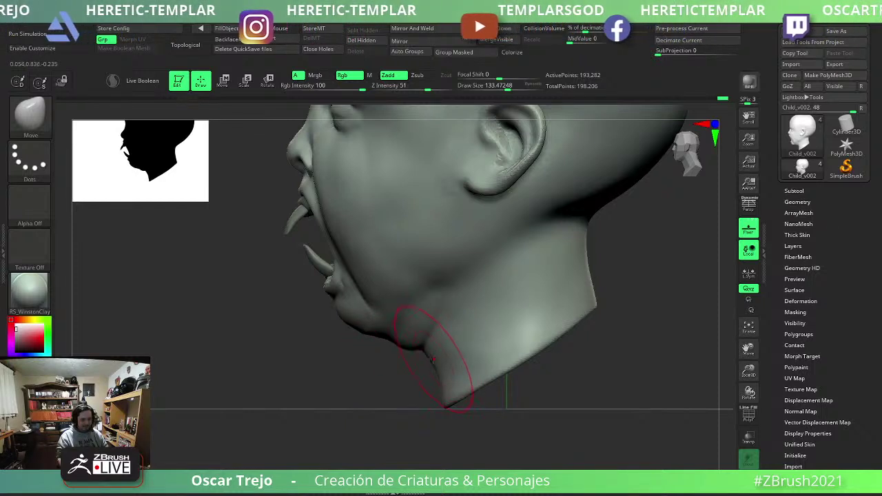
mouse_move(352, 358)
left_mouse_down()
mouse_move(522, 316)
mouse_move(537, 321)
mouse_move(449, 314)
left_mouse_up()
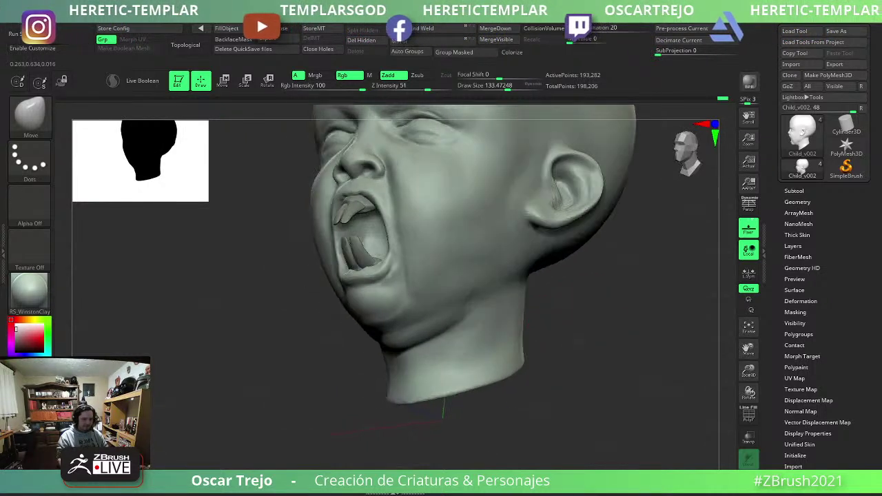
Build up the neck with an enlarged ClayBuildup brush.
key("b")
key("c")
key("b")
key("bracketright")
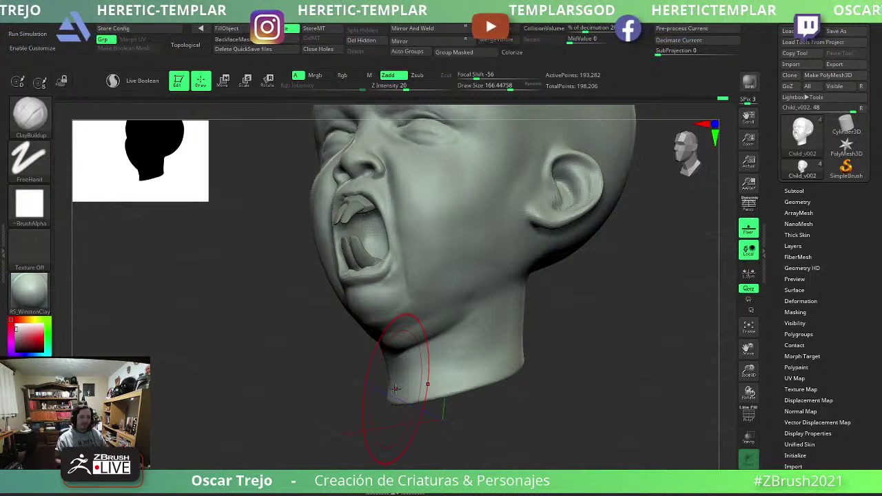
mouse_move(395, 389)
left_mouse_down()
mouse_move(425, 352)
mouse_move(406, 352)
left_mouse_up()
Carve the crease under the chin with DamStandard and smooth the jaw transitions.
key("s")
key("b")
key("d")
key("s")
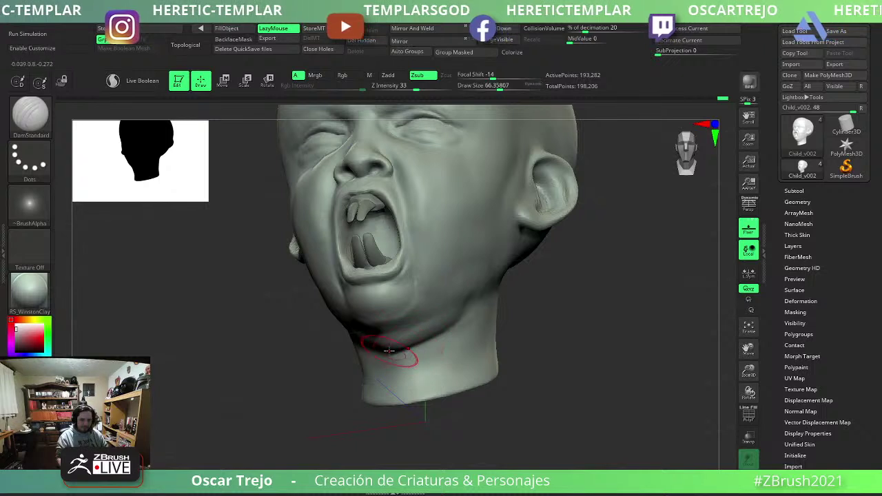
key("shift")
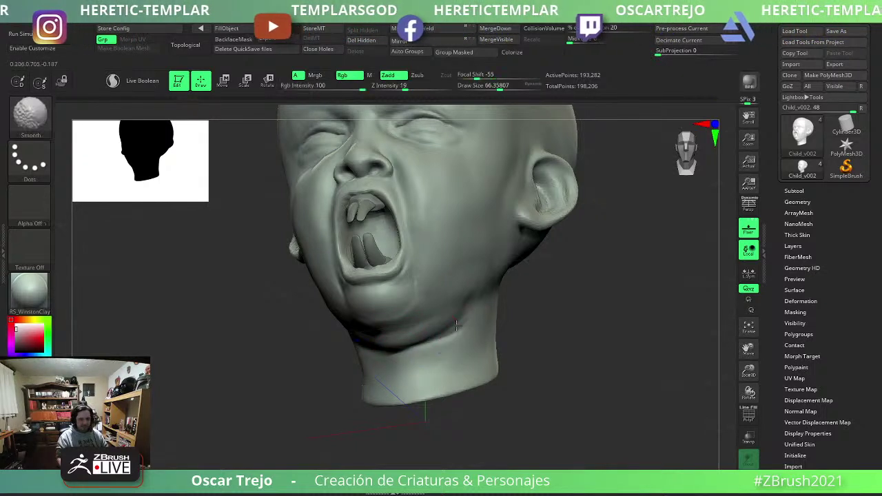
key("b")
key("c")
key("b")
left_click_drag(462, 311, 468, 292)
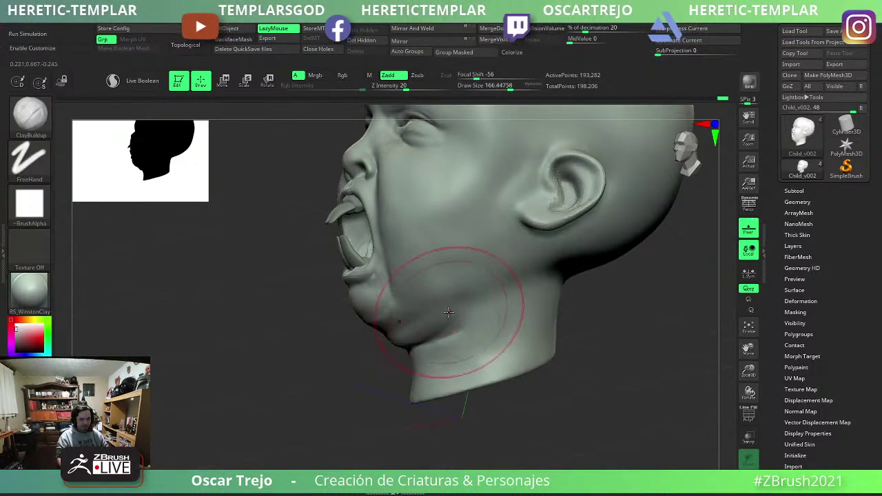
key("shift")
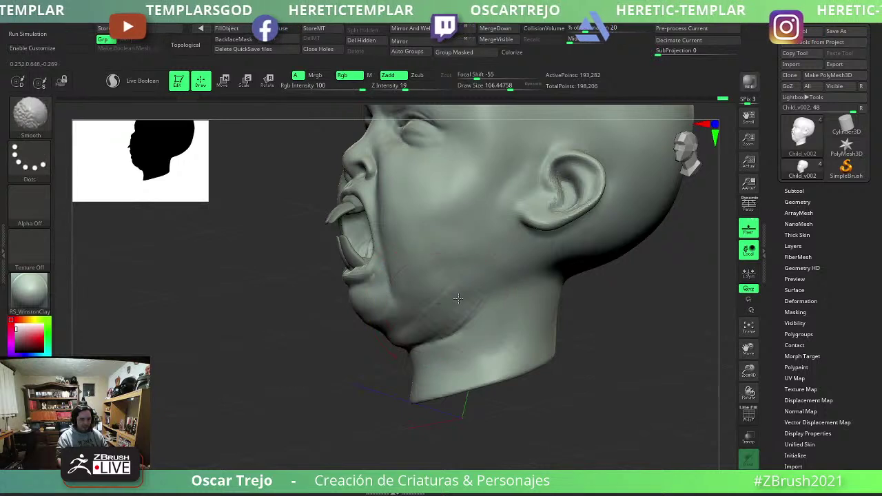
left_click_drag(444, 306, 542, 330, "shift")
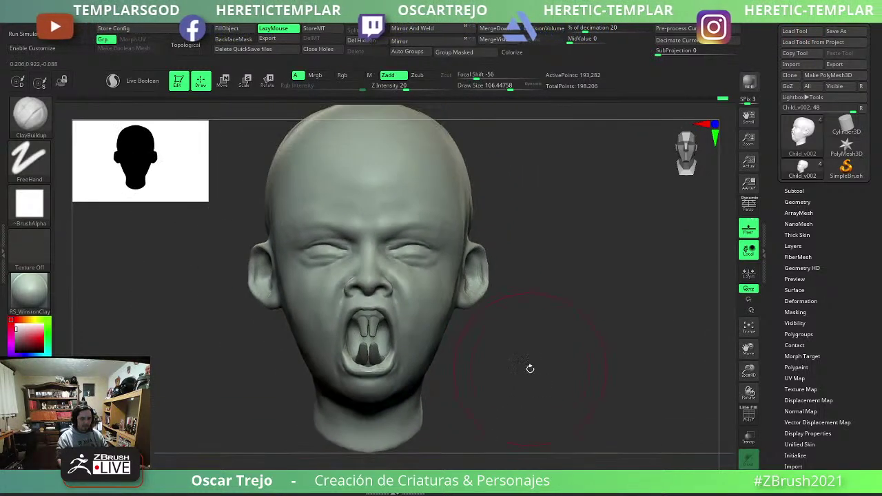
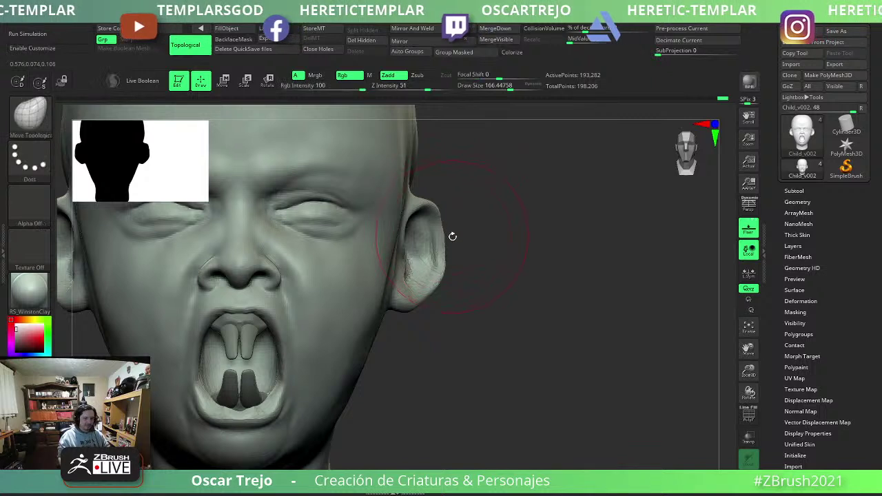
Undo an overly full ear bulge and reshape the lower ear with a smaller Move brush.
left_click_drag(455, 239, 445, 240)
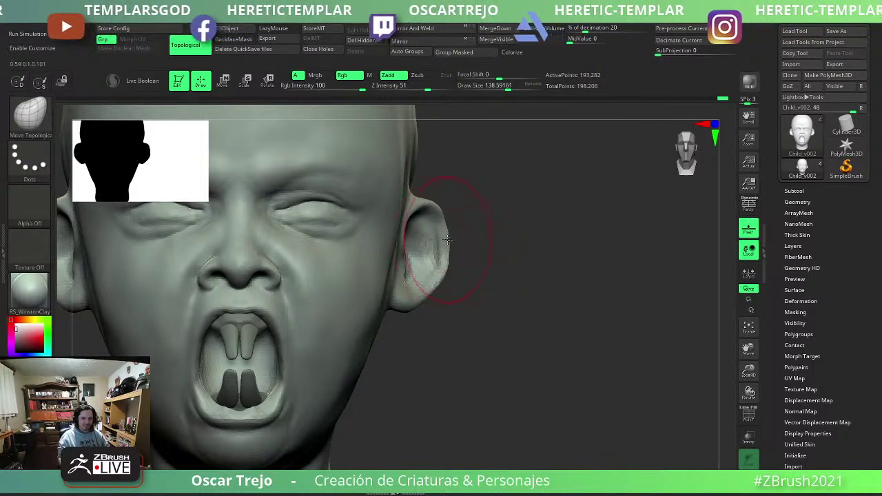
key("ctrl+z")
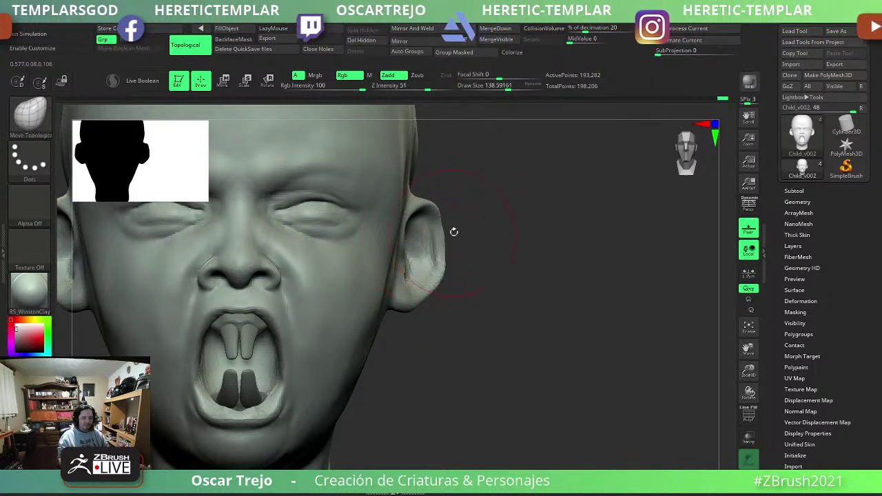
key("bracketleft")
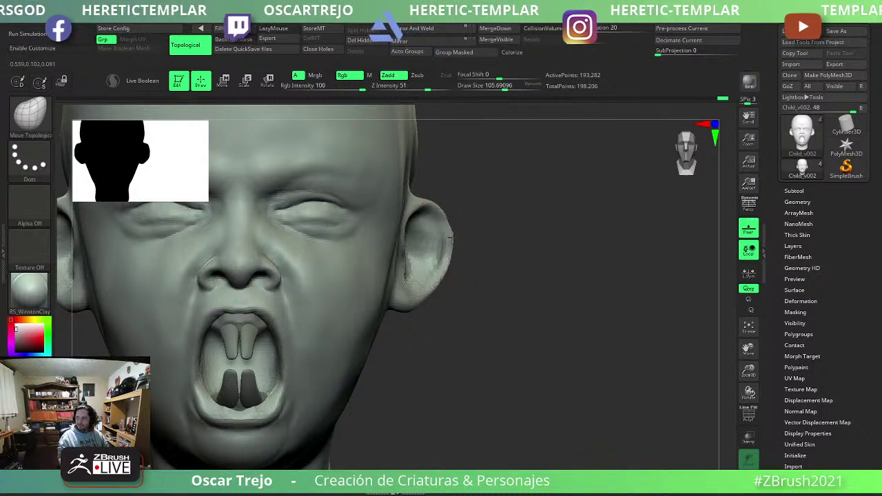
key("bracketleft")
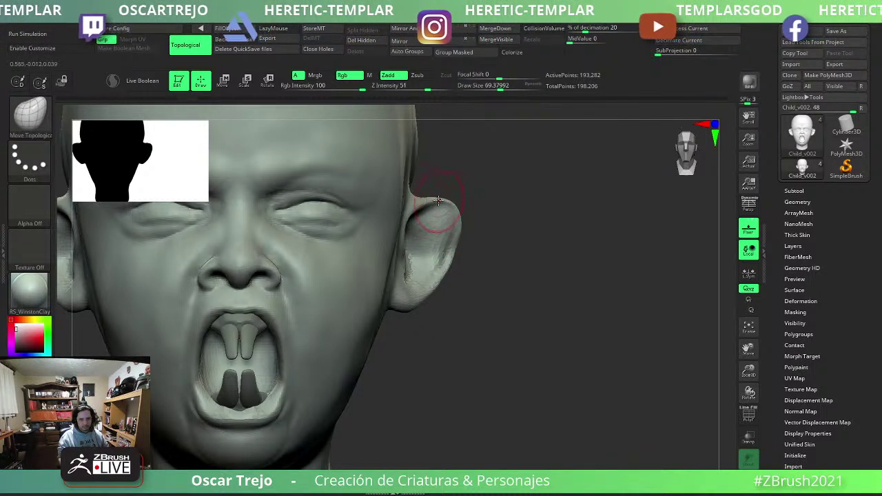
key("bracketright")
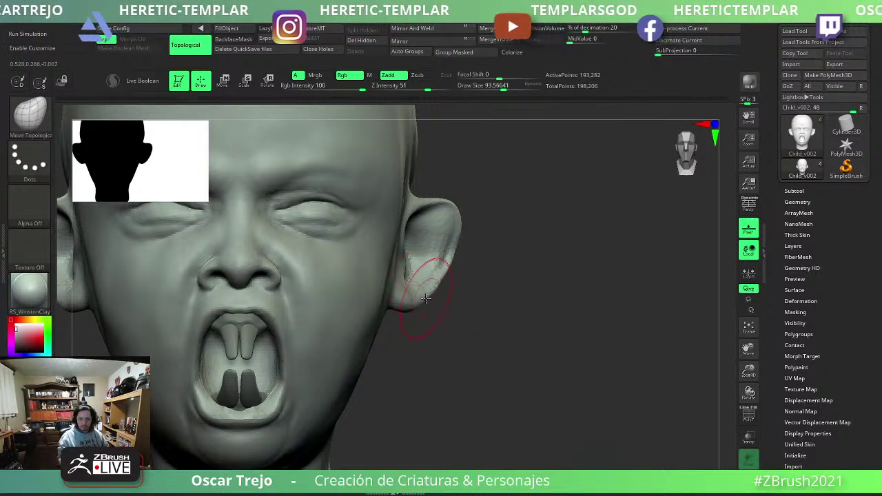
mouse_move(426, 297)
left_mouse_down()
mouse_move(465, 226)
mouse_move(408, 230)
left_mouse_up()
Carve sharp creases into the inner ear folds with a smaller DamStandard brush, then smooth.
key("b")
key("d")
key("s")
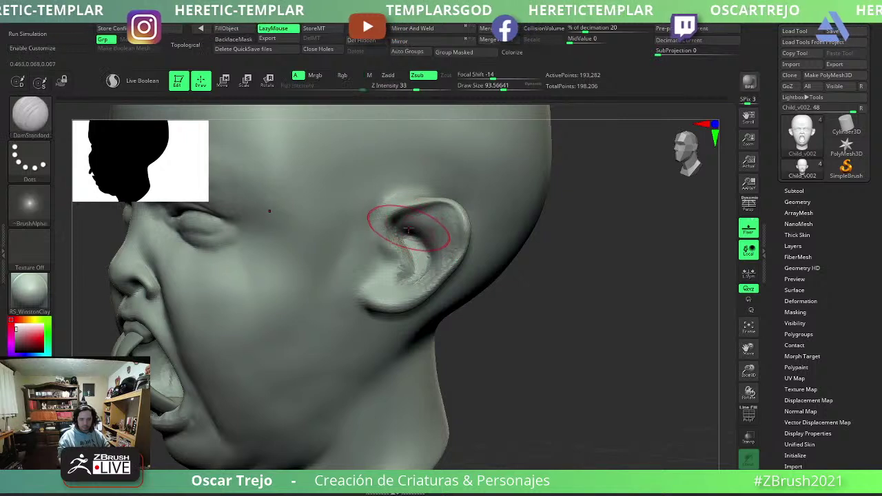
key("bracketleft")
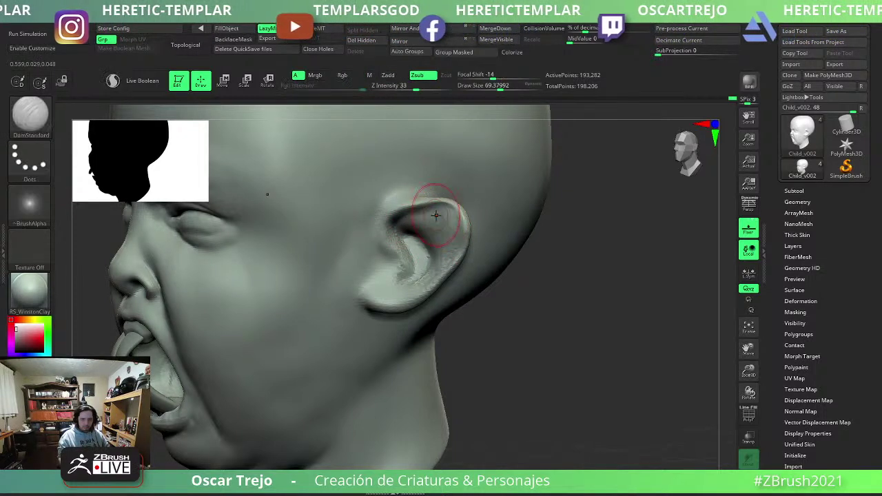
key("bracketleft")
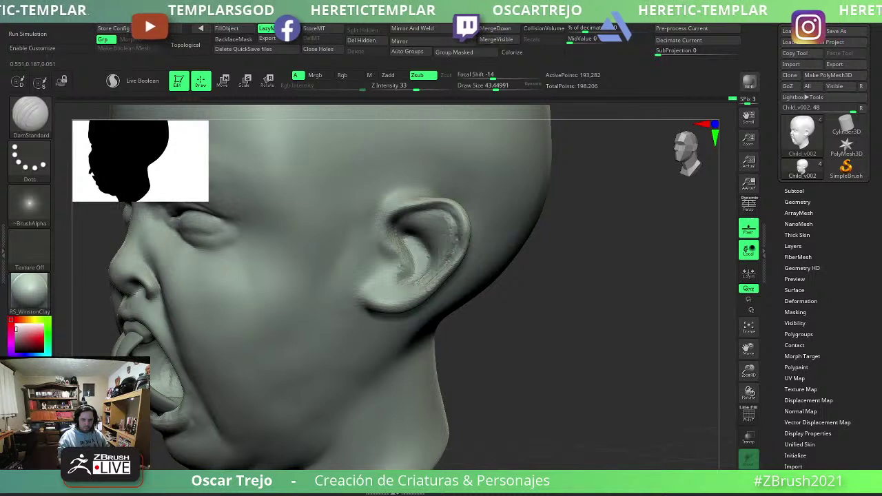
key("shift")
right_click_drag(466, 267, 391, 222)
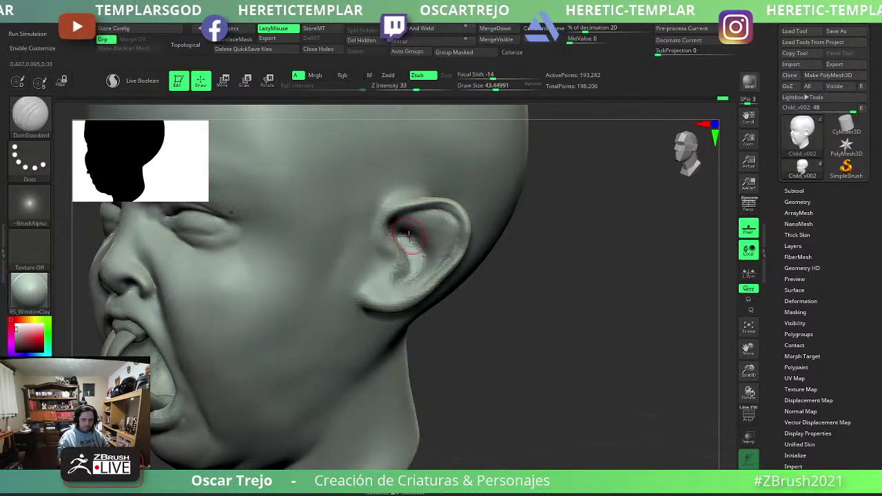
Build up the ear ridges with ClayBuildup, re-carve the creases and smooth the surface.
key("b")
key("c")
key("b")
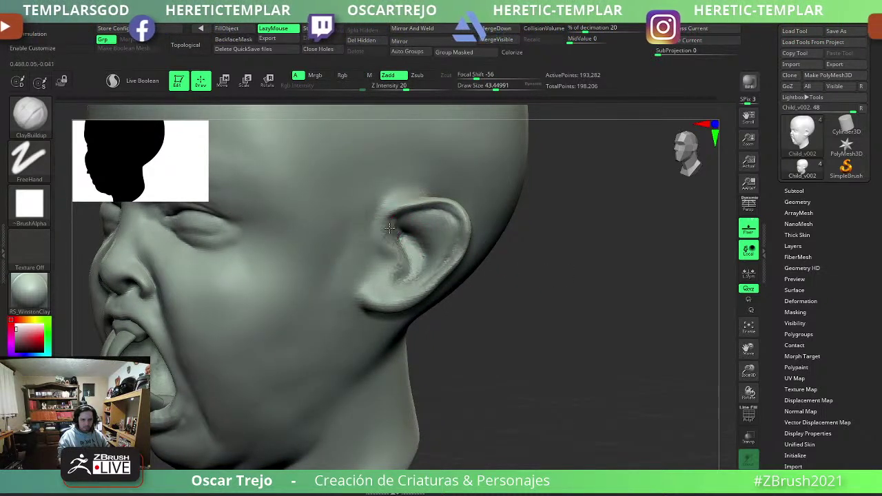
key("shift")
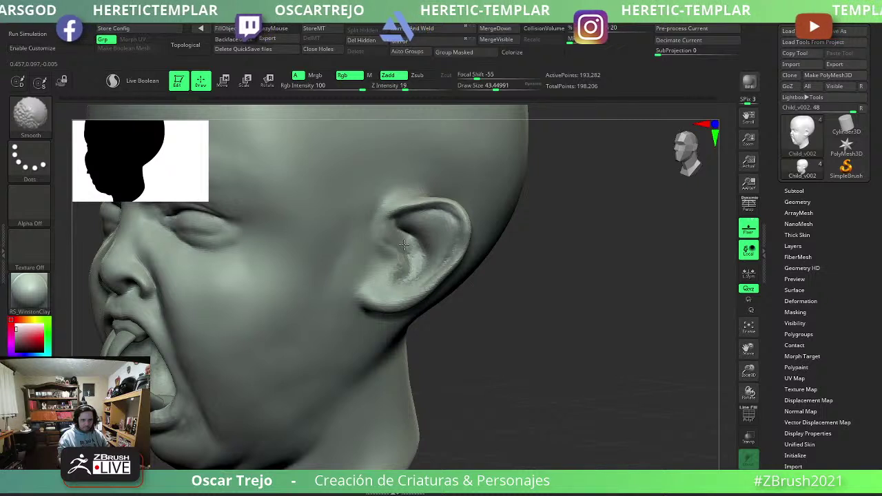
key("b")
key("d")
key("s")
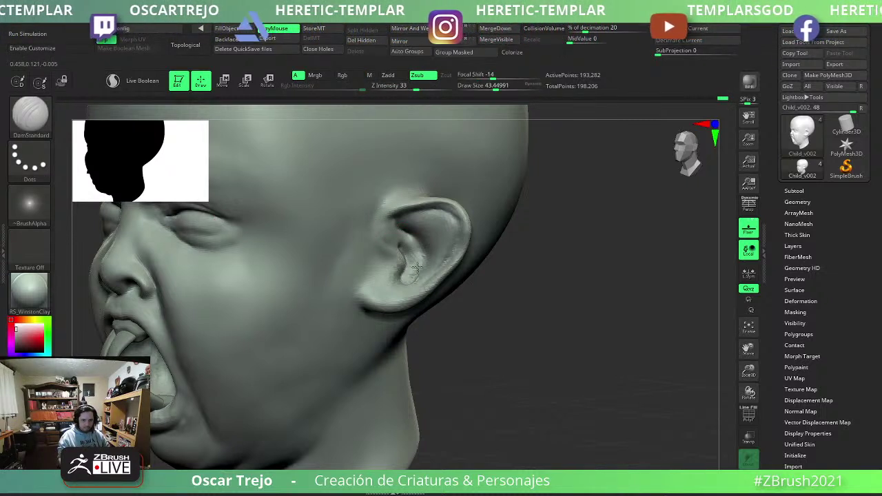
key("shift")
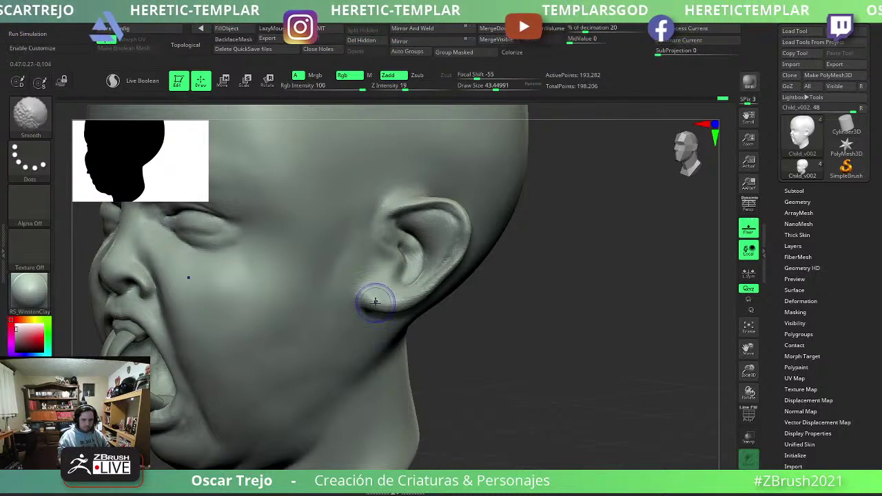
From a three-quarter view, add more clay to the ear and smooth it again.
right_click_drag(429, 226, 486, 236, "shift")
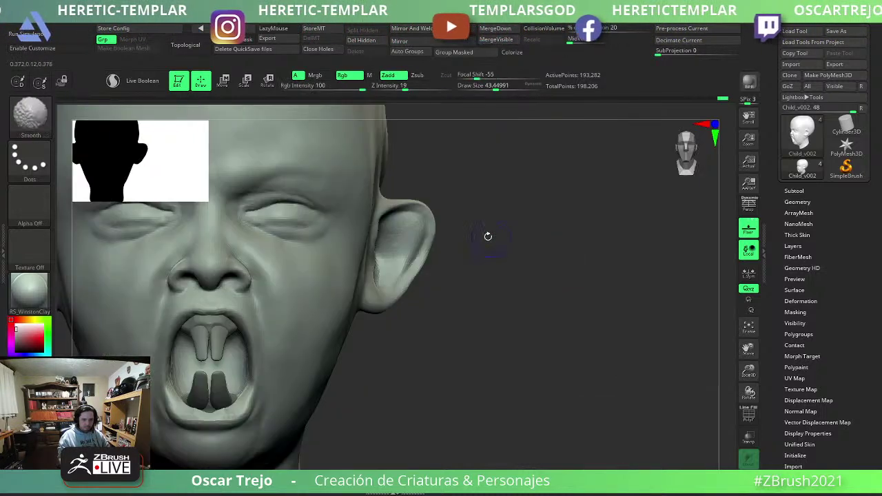
mouse_move(403, 237)
right_mouse_down()
mouse_move(399, 246)
mouse_move(410, 251)
right_mouse_up()
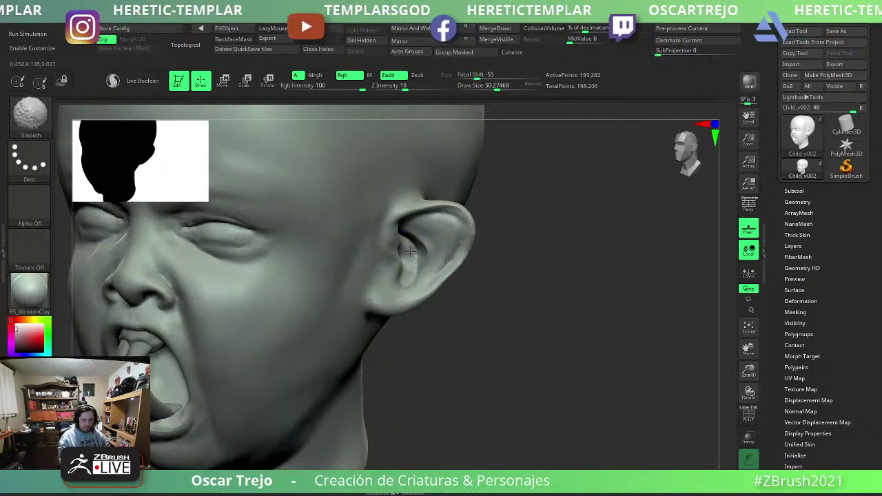
key("shift")
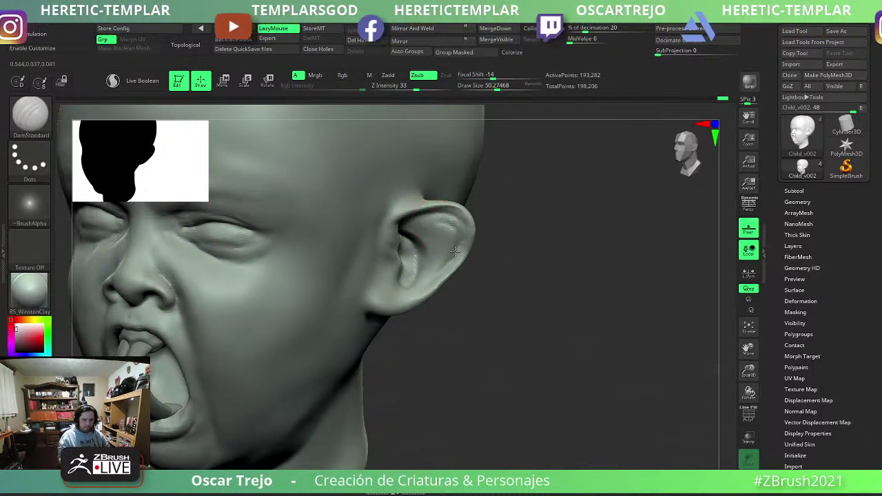
key("b")
key("c")
key("b")
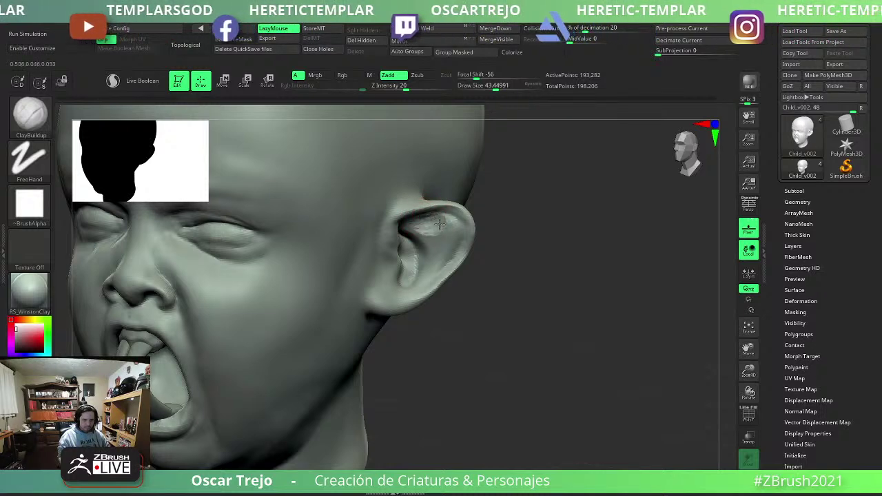
key("shift")
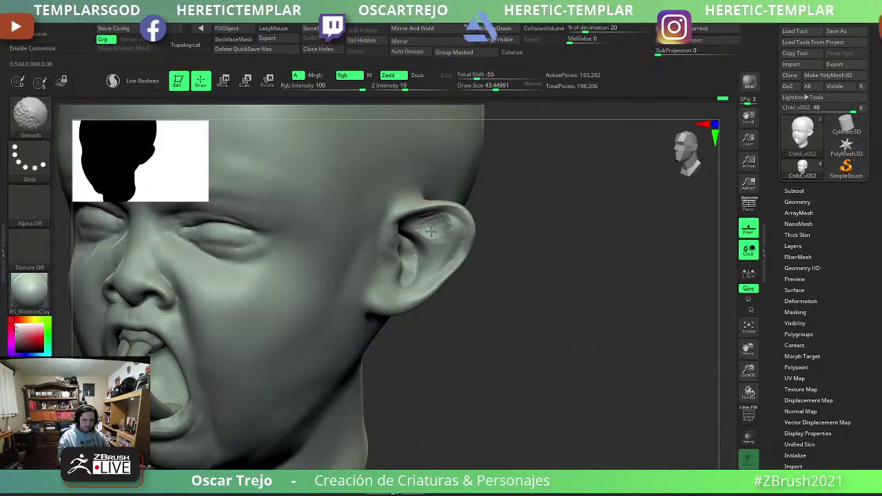
mouse_move(482, 237)
left_mouse_down("shift")
mouse_move(510, 248)
mouse_move(487, 261)
left_mouse_up("shift")
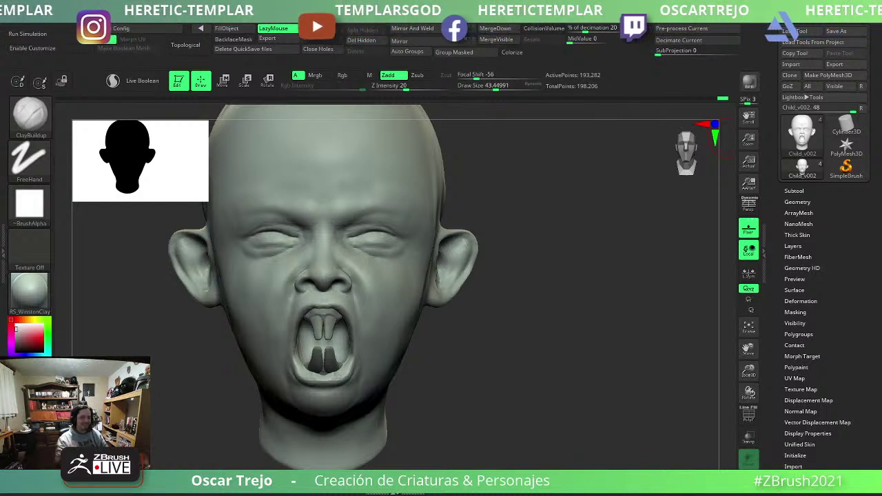
mouse_move(522, 354)
left_mouse_down()
mouse_move(565, 301)
mouse_move(470, 278)
mouse_move(514, 321)
mouse_move(571, 321)
mouse_move(369, 331)
left_mouse_up()
key("s")
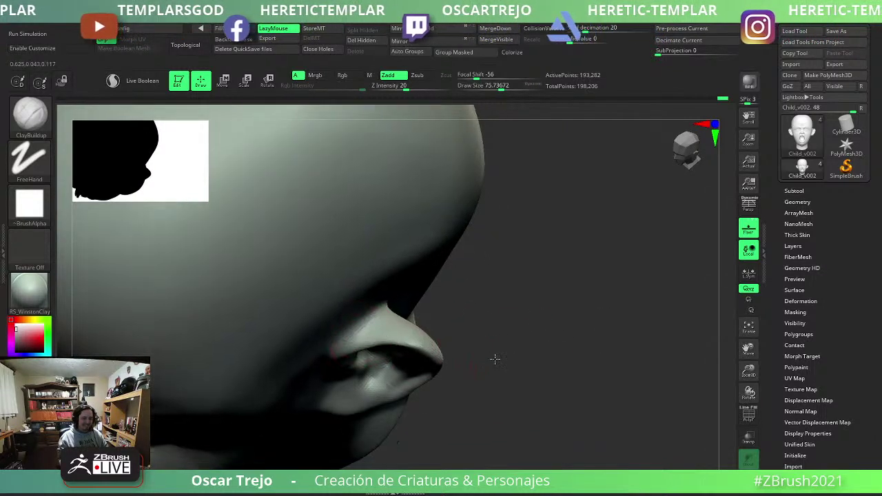
left_click_drag(494, 358, 331, 309)
left_click_drag(467, 298, 350, 346)
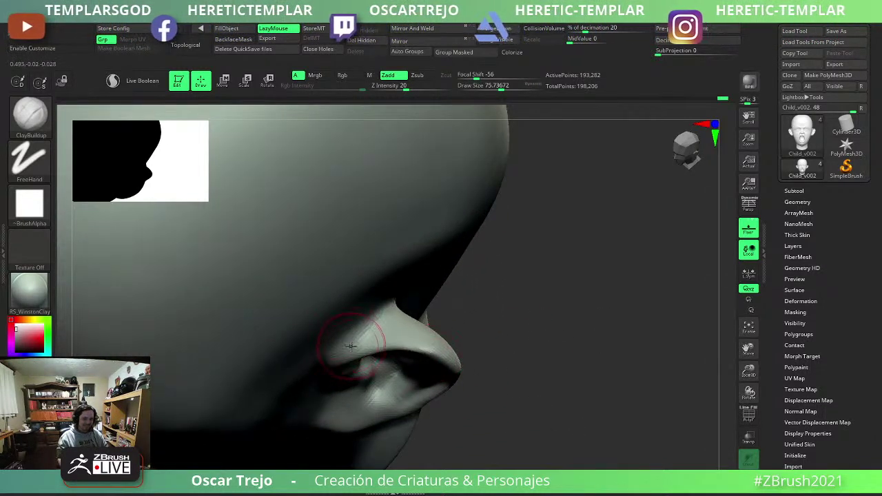
key("ctrl")
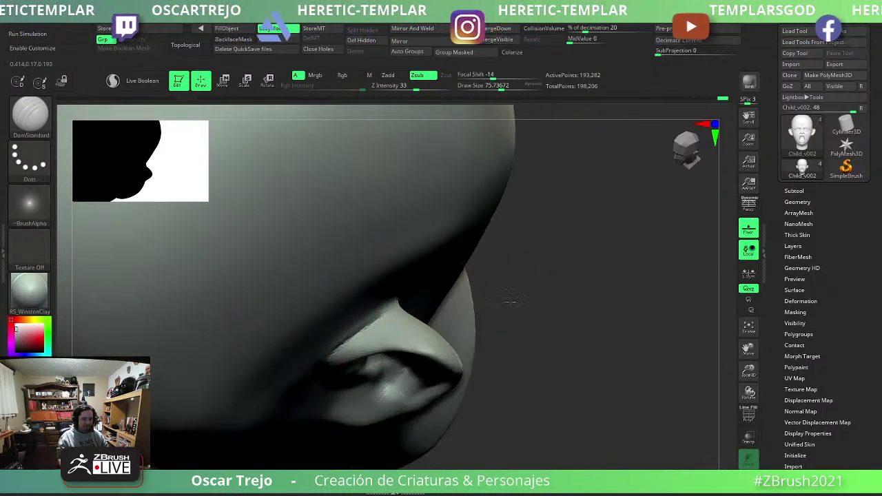
left_click_drag(321, 364, 358, 329)
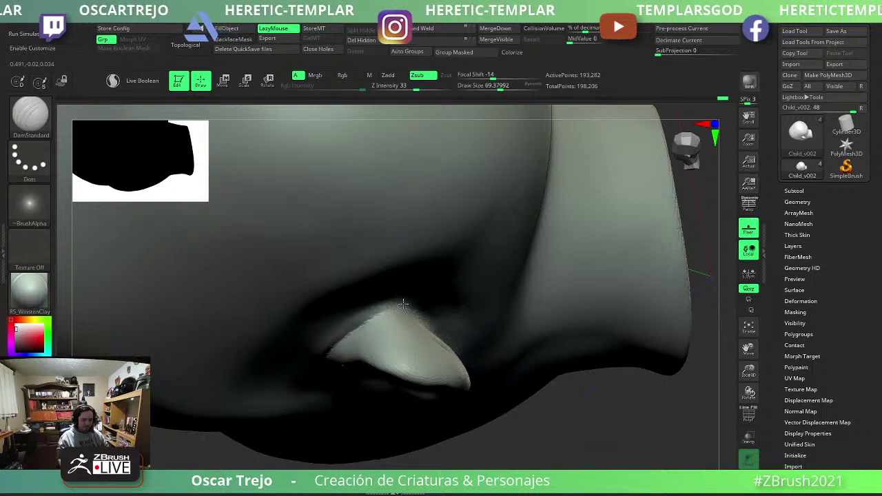
key("shift")
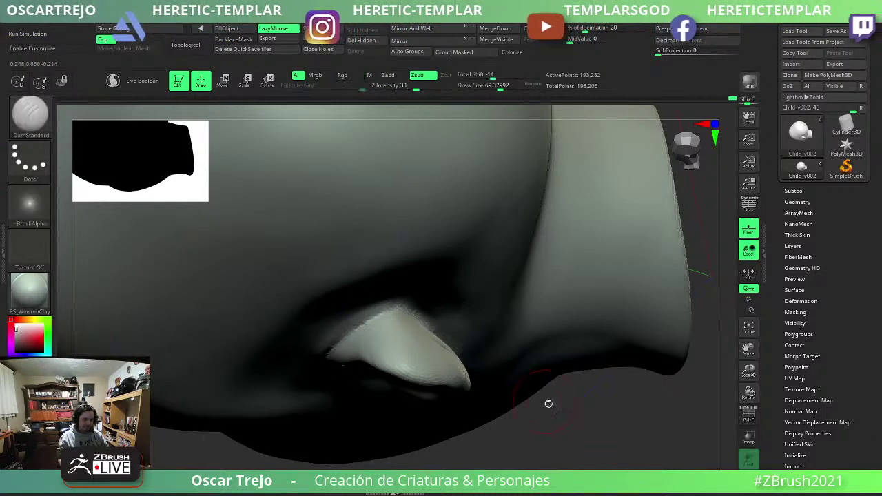
mouse_move(546, 404)
left_mouse_down("shift")
mouse_move(624, 414)
mouse_move(366, 315)
left_mouse_up("shift")
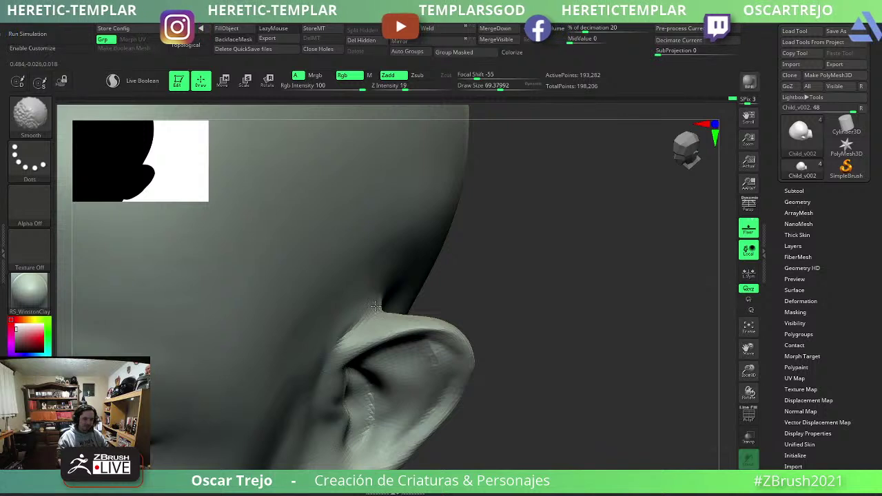
Switch to the Move brush, adjust its size and zoom in on the side of the head.
left_click_drag(358, 321, 454, 295)
key("b")
key("m")
key("v")
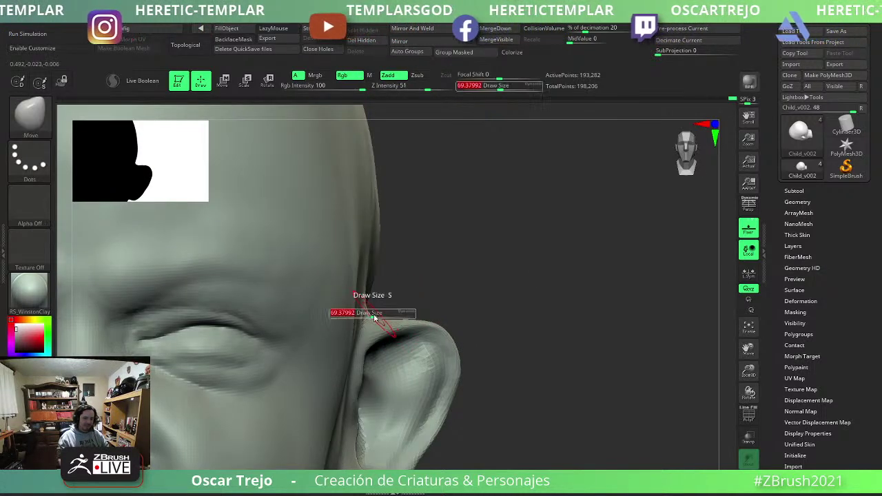
left_click_drag(366, 315, 385, 337, "shift")
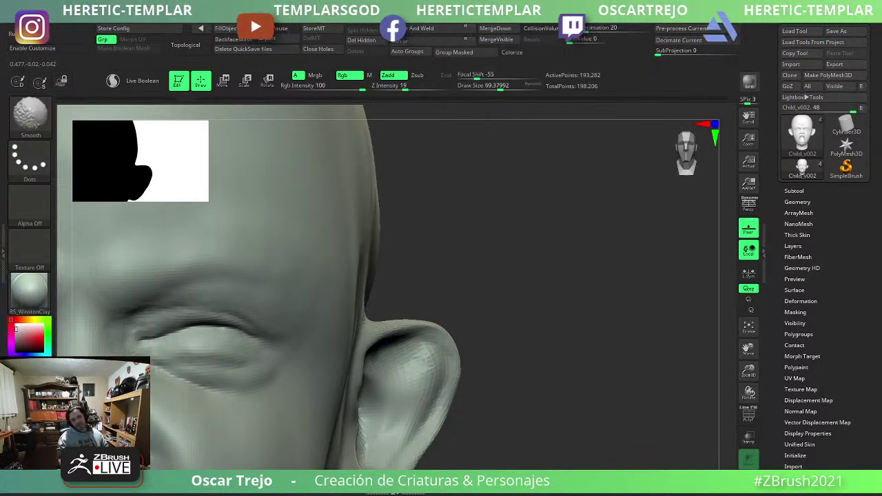
left_click_drag(374, 295, 504, 331)
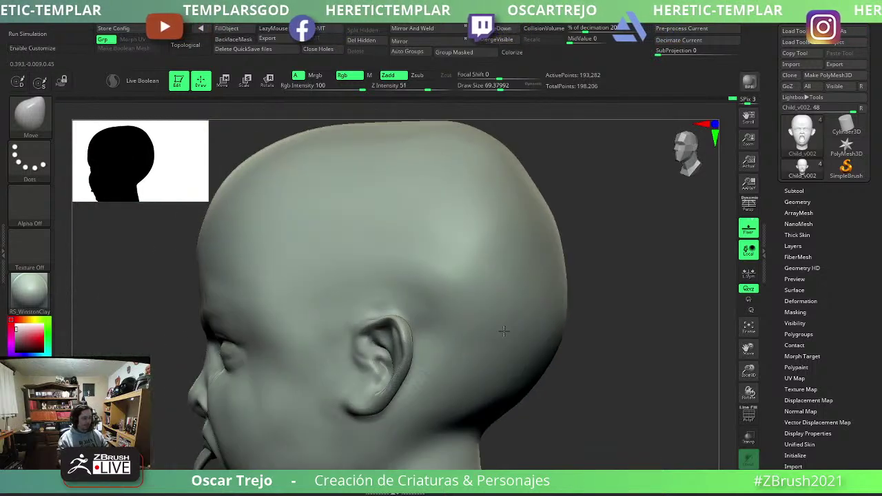
right_click_drag(503, 331, 381, 261)
Flatten and smooth the temple beside the ear, then ready DamStandard with LazyMouse.
key("b")
key("t")
key("d")
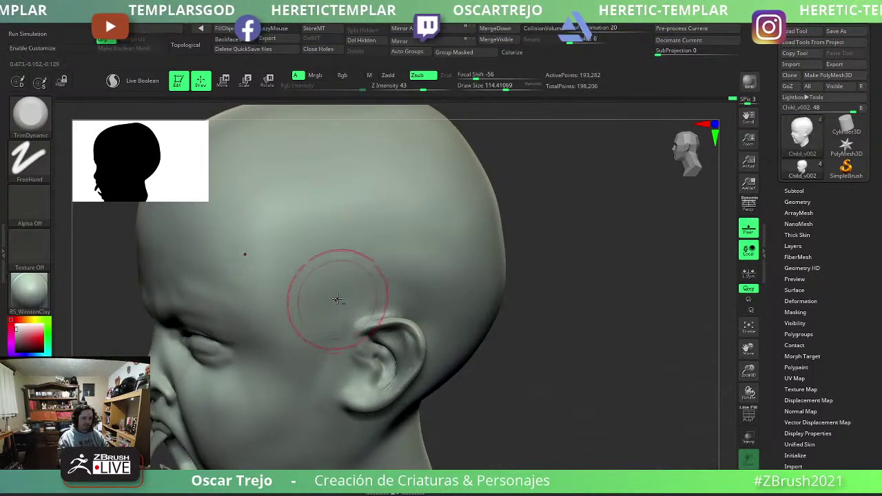
left_click_drag(313, 292, 253, 265, "shift")
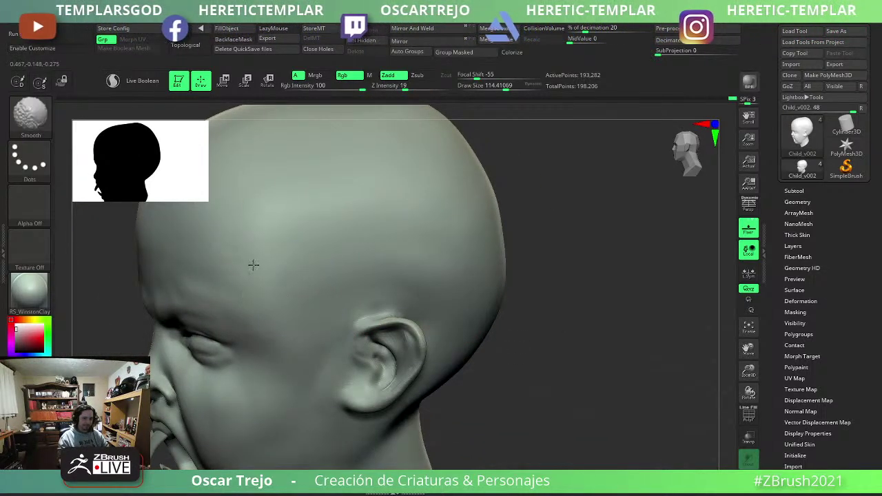
mouse_move(237, 289)
right_mouse_down()
mouse_move(165, 365)
mouse_move(206, 315)
right_mouse_up()
key("b")
key("d")
key("s")
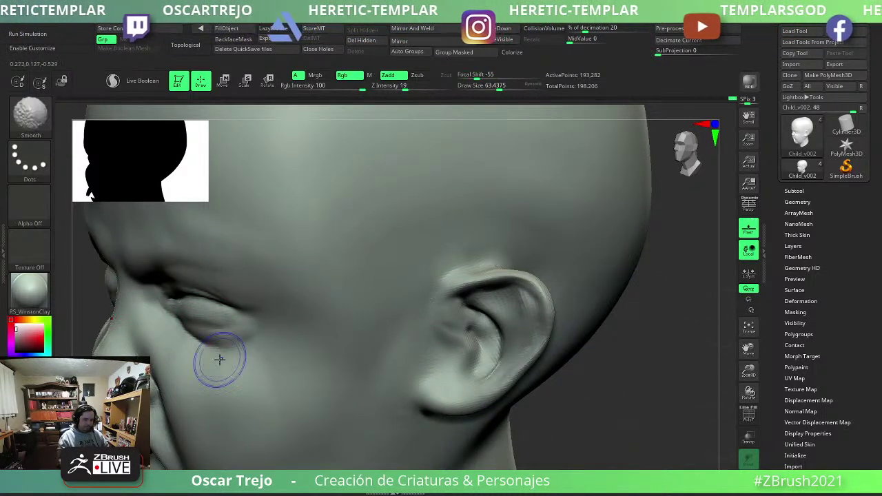
Orbit around the open mouth and fangs, checking the jaw, neck and ear.
right_click_drag(217, 356, 206, 399, "ctrl")
mouse_move(516, 379)
right_mouse_down()
mouse_move(486, 354)
mouse_move(487, 382)
mouse_move(445, 345)
mouse_move(521, 354)
mouse_move(565, 344)
mouse_move(419, 360)
mouse_move(544, 388)
mouse_move(421, 334)
right_mouse_up()
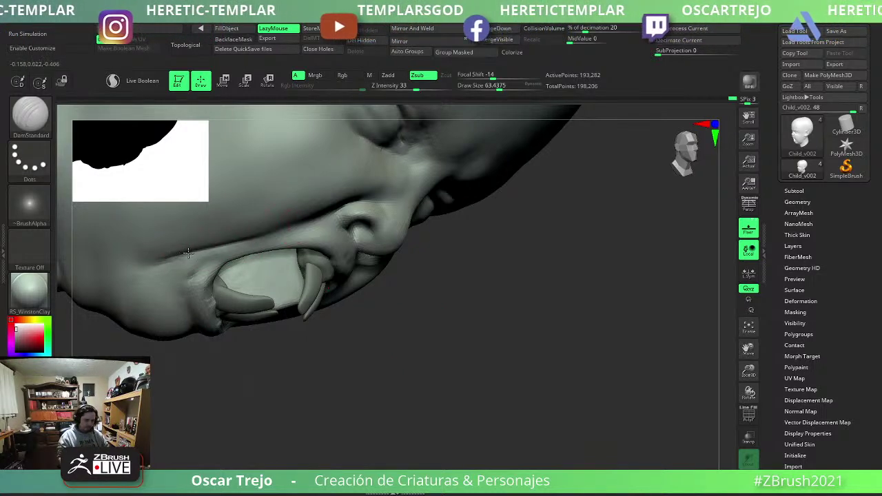
mouse_move(305, 318)
right_mouse_down()
mouse_move(449, 384)
mouse_move(183, 411)
mouse_move(195, 427)
mouse_move(480, 352)
mouse_move(452, 368)
mouse_move(419, 366)
mouse_move(455, 351)
mouse_move(388, 281)
mouse_move(521, 356)
mouse_move(523, 342)
right_mouse_up()
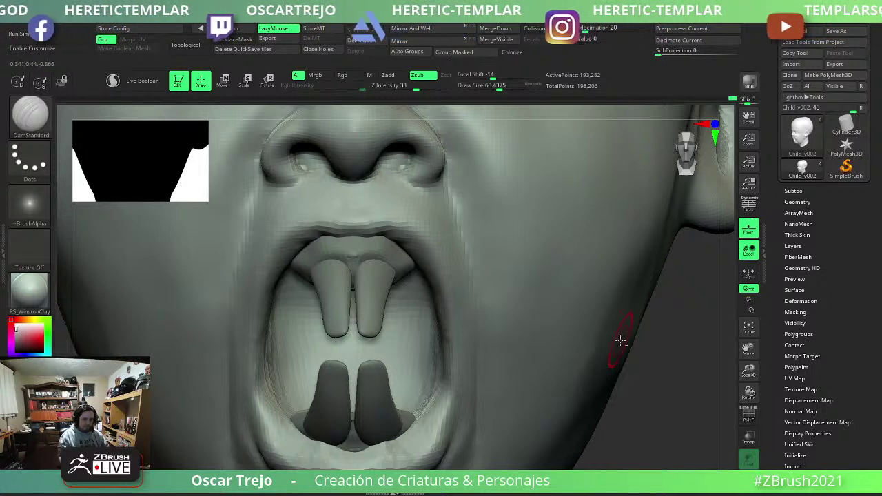
mouse_move(401, 167)
right_mouse_down("alt")
mouse_move(588, 291)
mouse_move(606, 328)
mouse_move(586, 344)
mouse_move(594, 366)
mouse_move(570, 343)
mouse_move(575, 347)
mouse_move(565, 341)
mouse_move(555, 352)
mouse_move(588, 401)
mouse_move(476, 368)
right_mouse_up("alt")
Switch to the Move brush and enlarge Draw Size to about 198.
key("b")
key("m")
key("v")
key("s")
left_click_drag(458, 377, 482, 377)
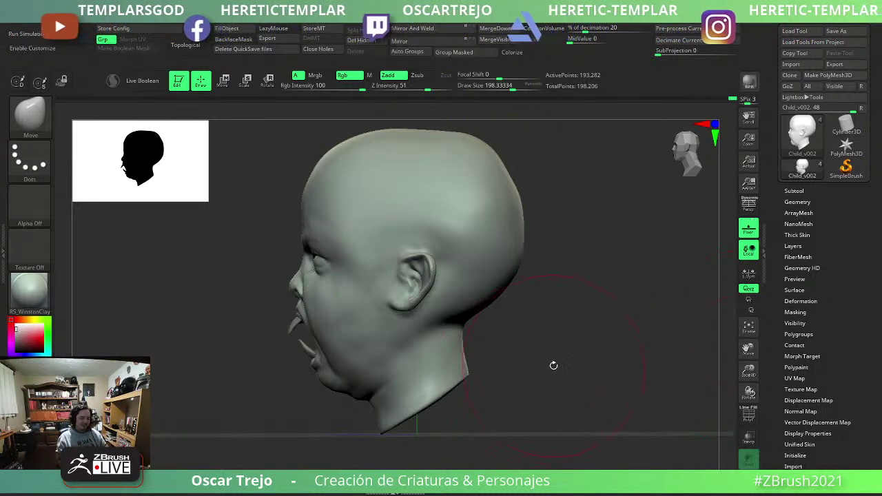
Nudge the back of the cranium slightly inward with the large Move brush, smoothing briefly.
mouse_move(553, 365)
left_mouse_down()
mouse_move(500, 393)
mouse_move(478, 349)
left_mouse_up()
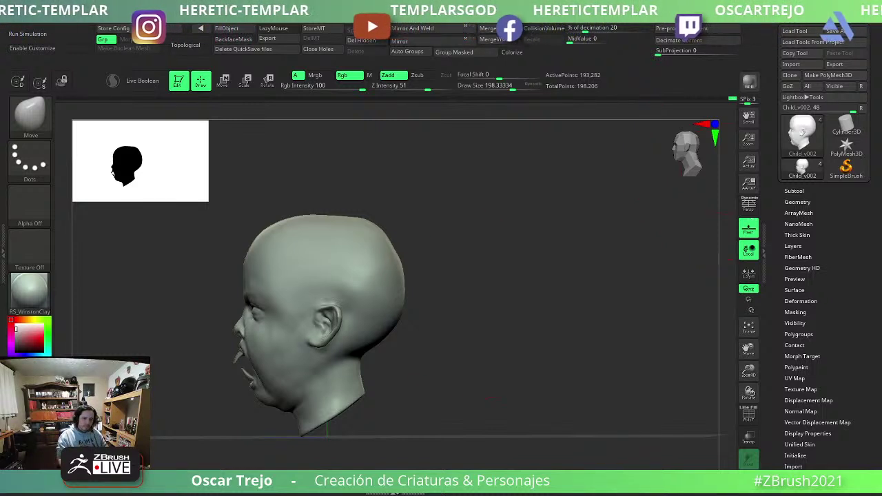
key("shift")
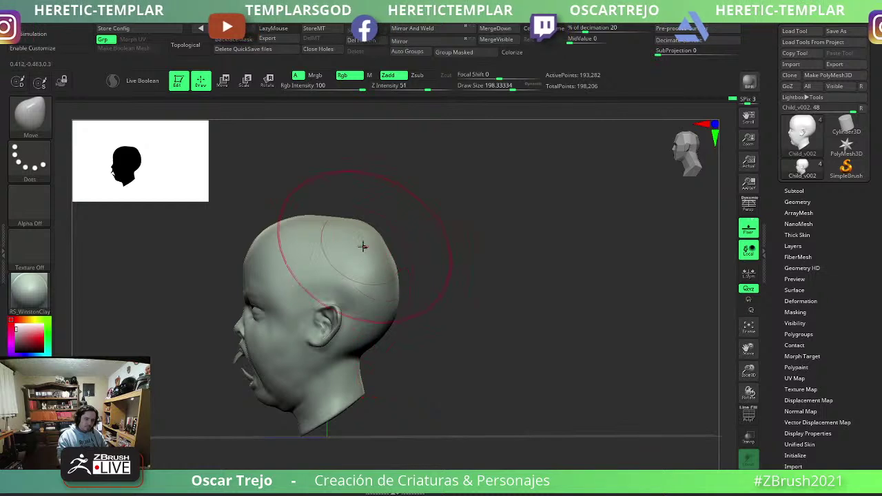
mouse_move(227, 206)
left_mouse_down()
mouse_move(390, 332)
mouse_move(512, 307)
mouse_move(441, 344)
left_mouse_up()
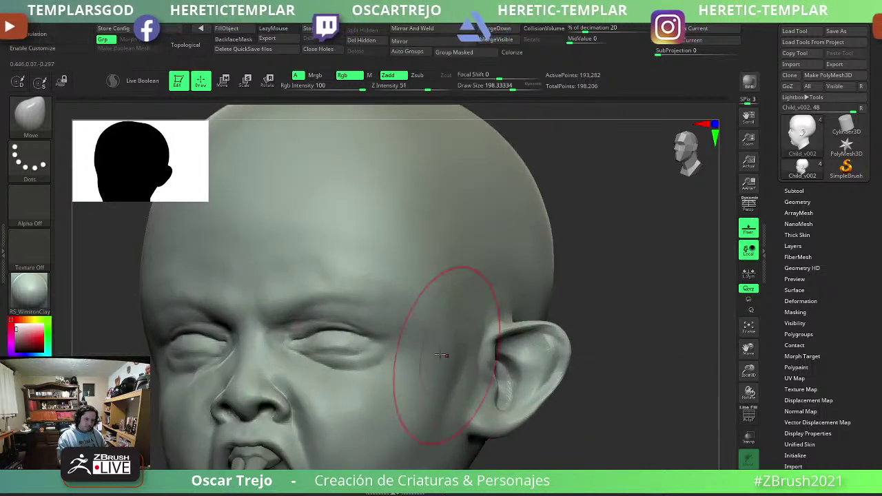
Select DamStandard with LazyMouse at about size 86 and orbit around the screaming face.
key("b")
key("d")
key("s")
key("bracketleft")
key("bracketleft")
key("bracketleft")
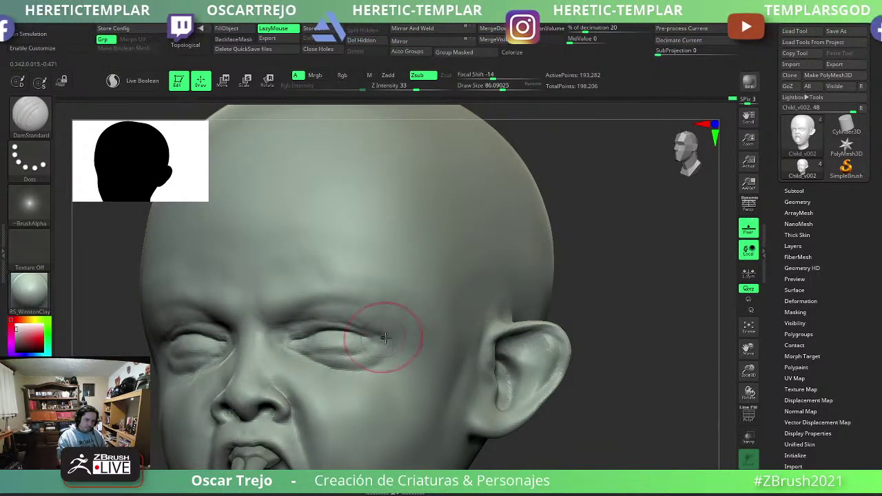
left_click_drag(374, 335, 570, 354)
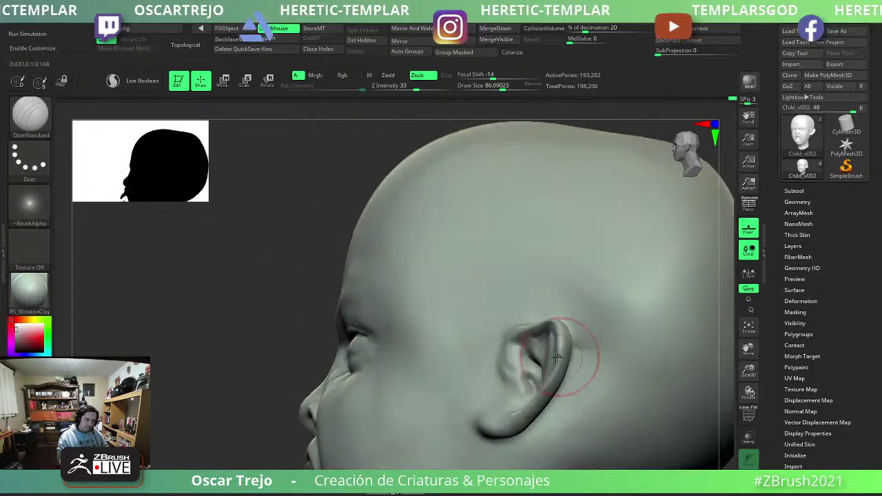
key("ctrl")
left_click_drag(340, 393, 626, 445)
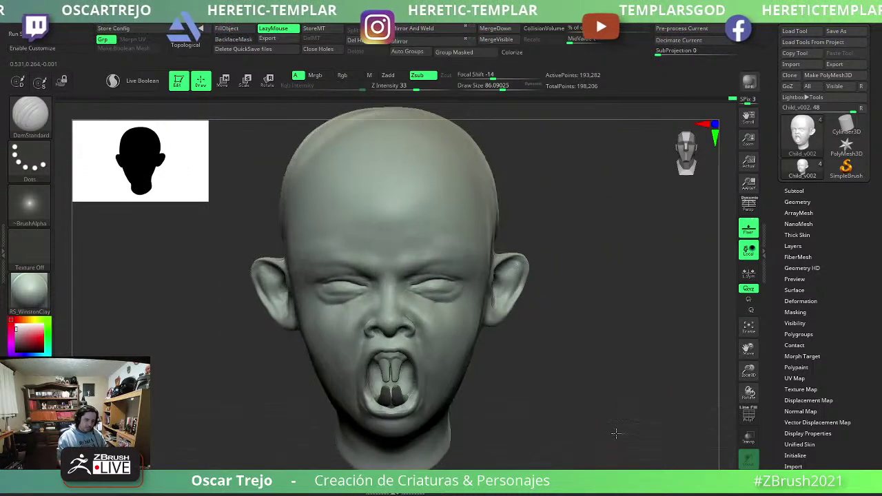
mouse_move(578, 355)
left_mouse_down()
mouse_move(480, 399)
mouse_move(489, 394)
left_mouse_up()
mouse_move(420, 357)
left_mouse_down()
mouse_move(465, 370)
mouse_move(538, 367)
mouse_move(530, 365)
left_mouse_up()
scroll(421, 273, "up", 3)
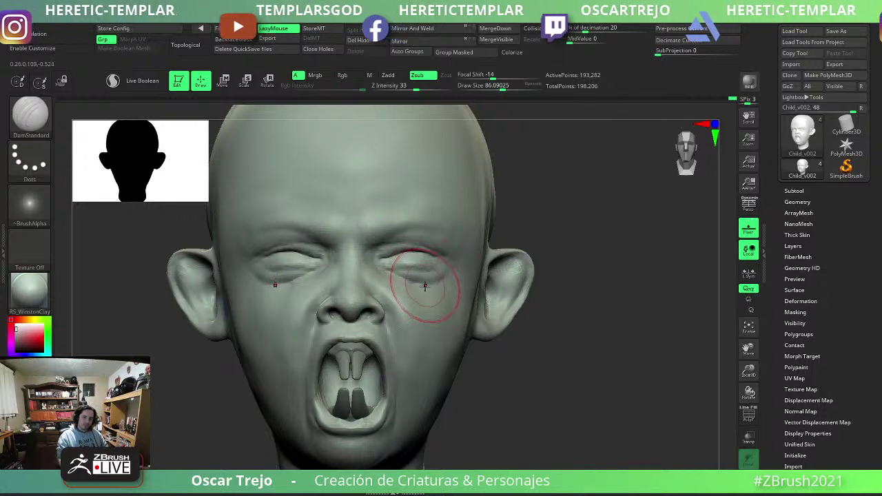
Touch up the head shape with the Move brush, viewing it from the back.
key("b")
key("m")
key("v")
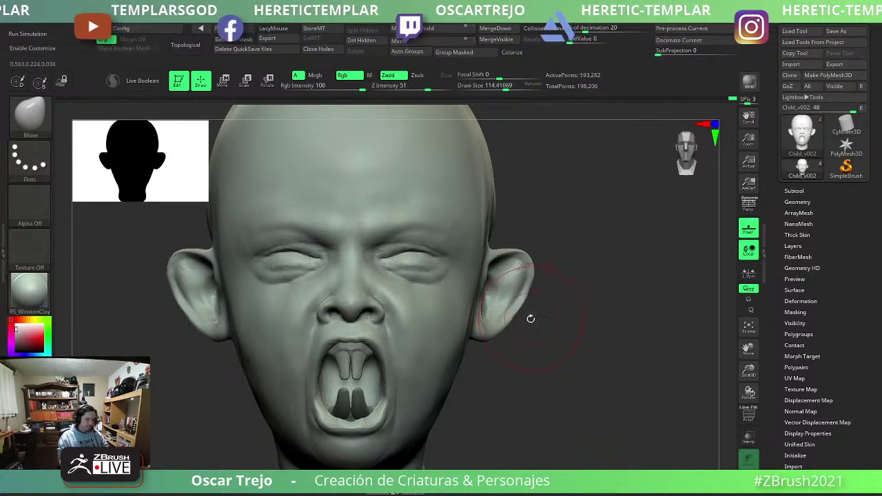
scroll(574, 379, "down", 5)
scroll(549, 343, "up", 2)
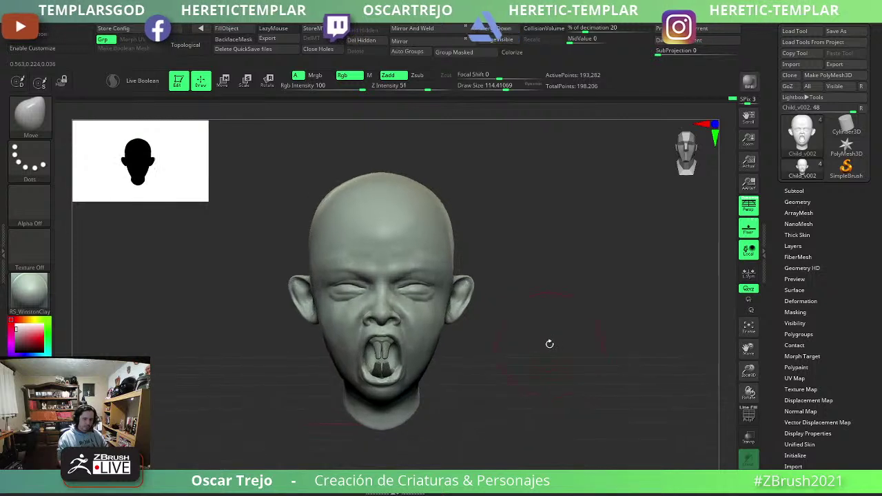
mouse_move(549, 344)
left_mouse_down()
mouse_move(477, 348)
mouse_move(486, 352)
mouse_move(487, 390)
mouse_move(478, 409)
mouse_move(542, 365)
mouse_move(532, 384)
mouse_move(547, 400)
mouse_move(543, 376)
mouse_move(413, 289)
left_mouse_up()
key("s")
key("s")
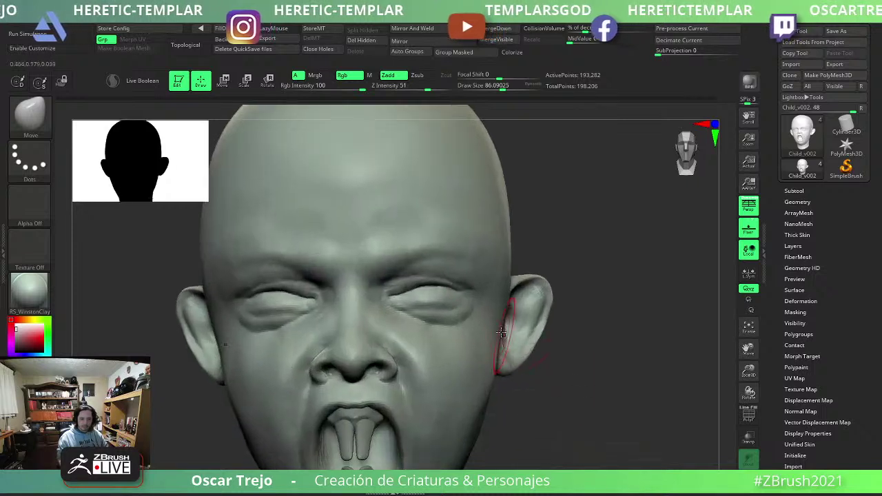
Carve wrinkle creases around the eyes with DamStandard at Draw Size about 37.
key("b")
key("d")
key("s")
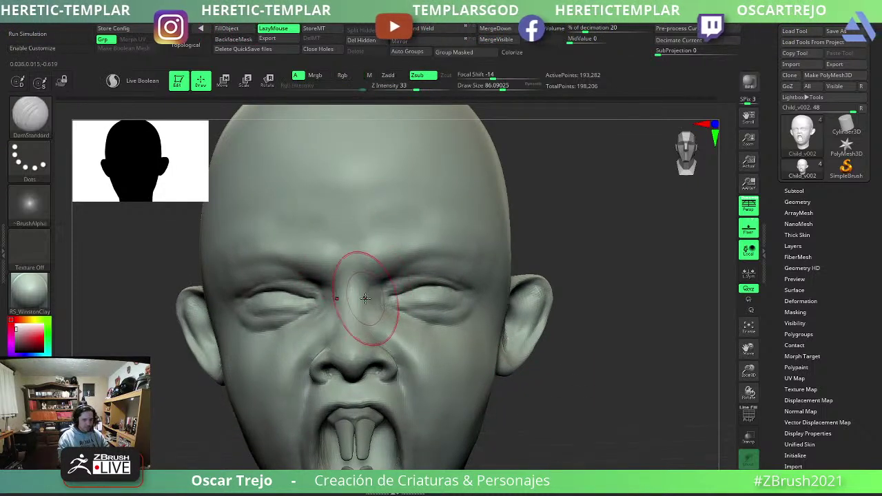
key("s")
left_click_drag(385, 305, 380, 305)
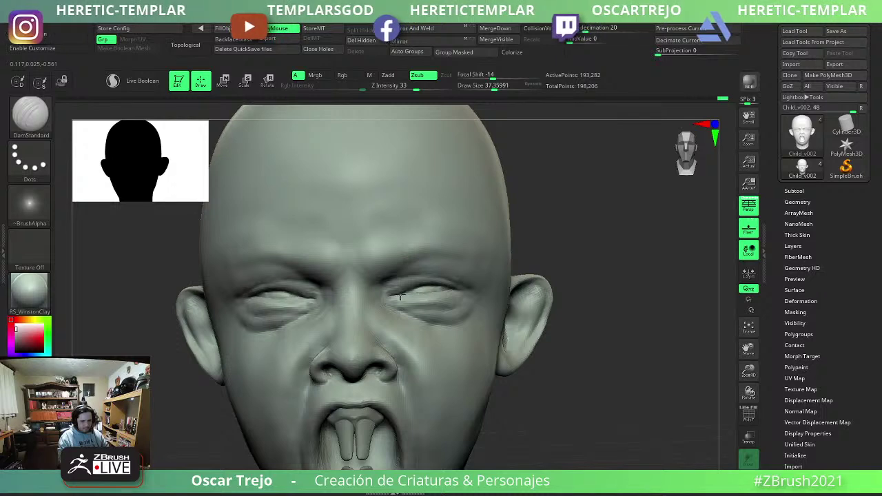
mouse_move(561, 296)
left_mouse_down("alt")
mouse_move(561, 303)
mouse_move(565, 274)
mouse_move(593, 286)
mouse_move(436, 286)
left_mouse_up("alt")
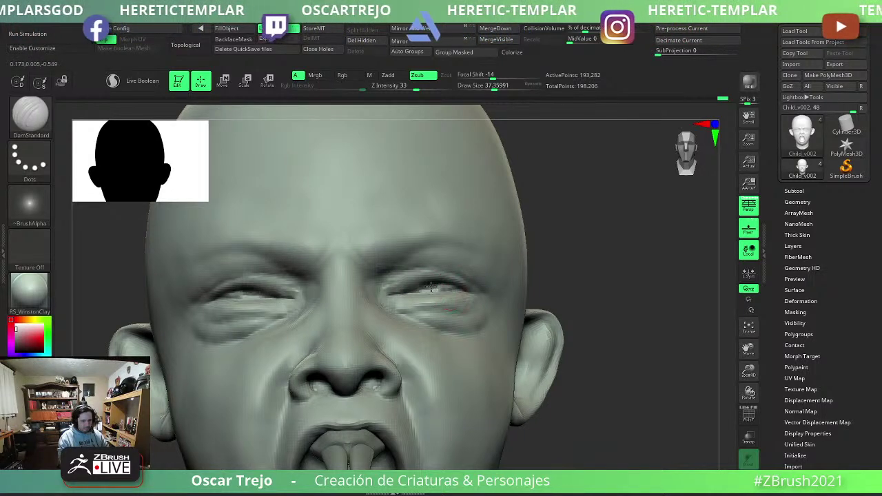
key("f")
mouse_move(506, 255)
left_mouse_down()
mouse_move(536, 258)
mouse_move(518, 271)
mouse_move(551, 275)
mouse_move(601, 305)
mouse_move(565, 296)
mouse_move(556, 309)
mouse_move(554, 283)
left_mouse_up()
Pull the lower lip and mouth corner down with a Move brush of about 212.
right_click_drag(342, 325, 367, 323)
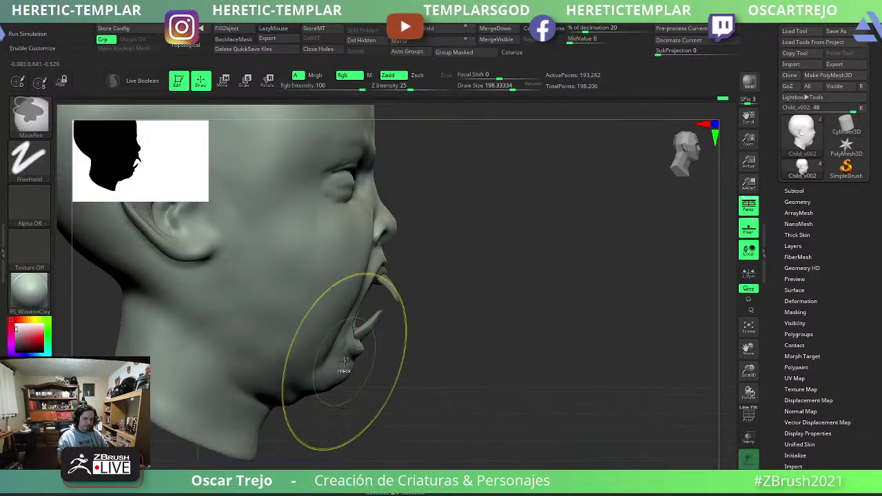
right_click_drag(338, 365, 342, 362)
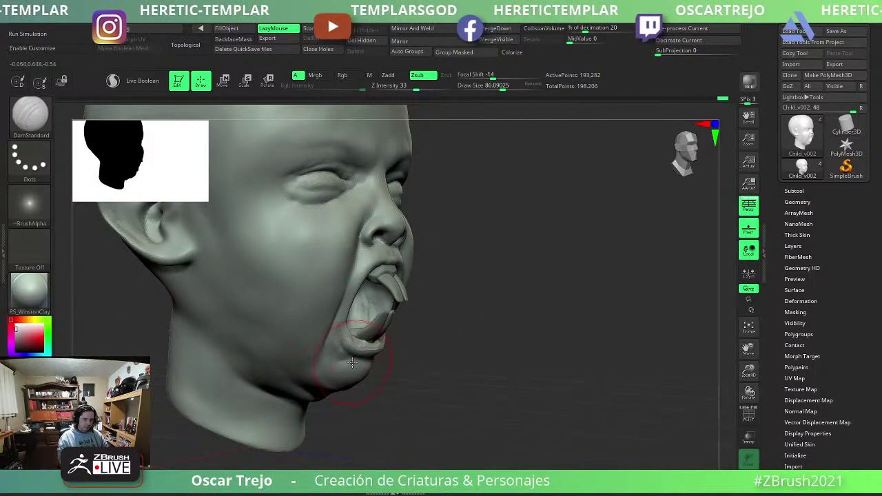
right_click_drag(414, 358, 358, 350)
key("b")
key("m")
key("v")
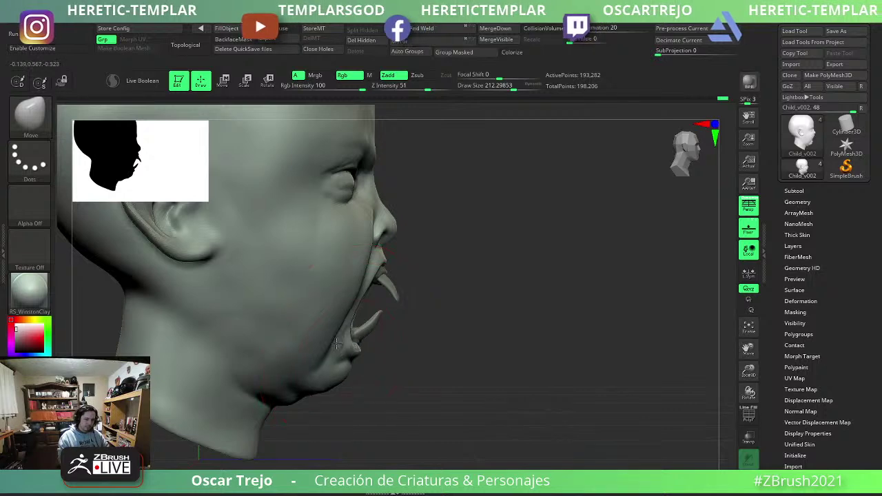
mouse_move(337, 344)
left_mouse_down()
mouse_move(318, 355)
mouse_move(341, 335)
left_mouse_up()
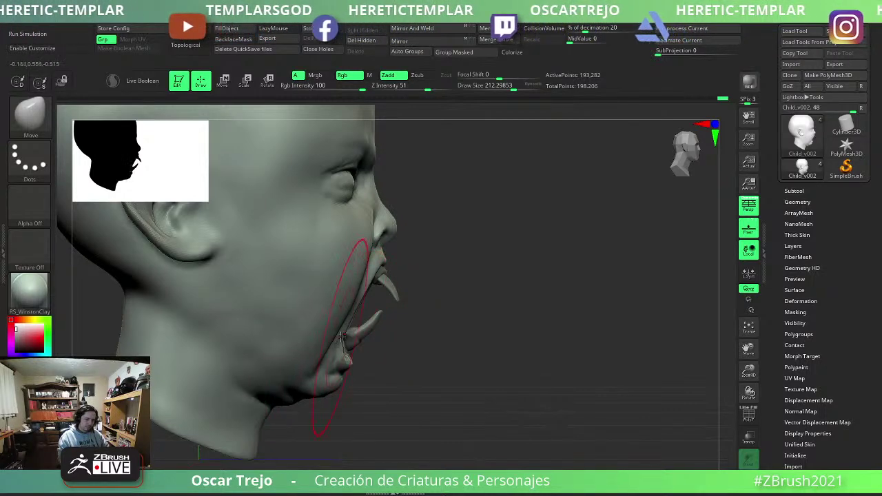
mouse_move(350, 370)
right_mouse_down()
mouse_move(299, 399)
mouse_move(301, 390)
right_mouse_up()
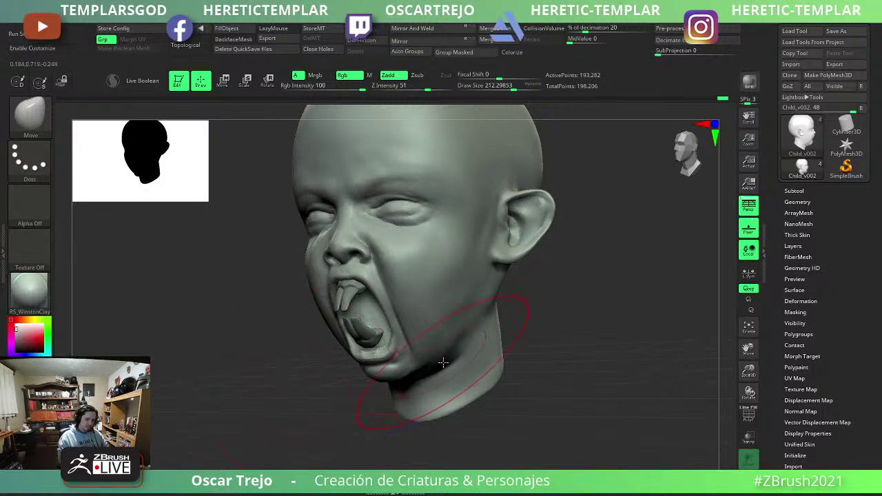
mouse_move(443, 363)
right_mouse_down()
mouse_move(547, 335)
mouse_move(515, 352)
right_mouse_up()
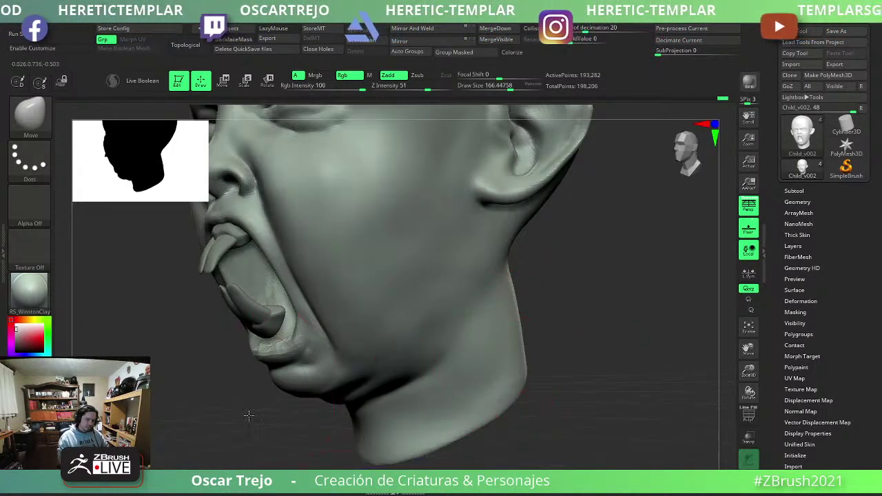
right_click_drag(249, 415, 374, 282)
Select the teeth subtool and rotate the lower tooth down and right with the gizmo.
left_click(399, 296, "alt")
key("w")
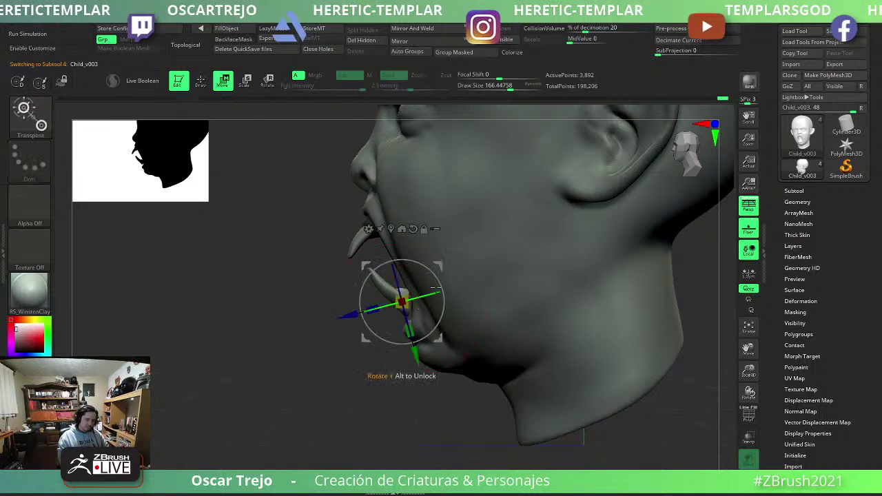
key("p")
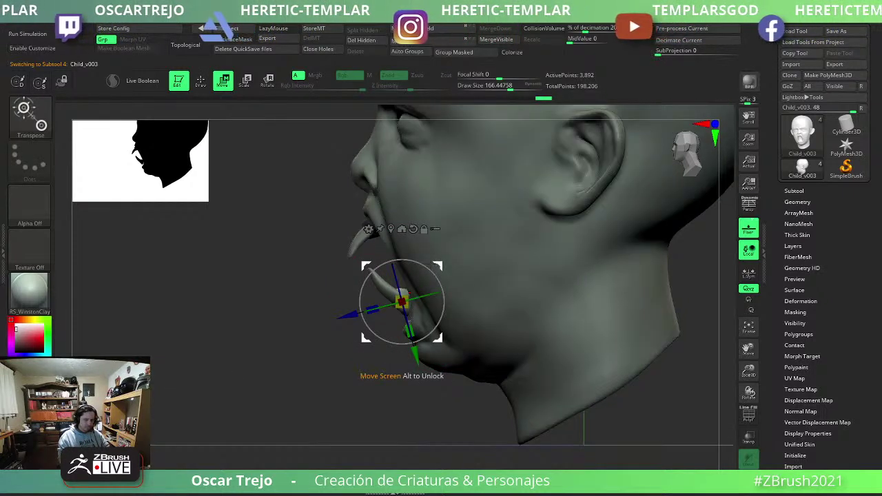
key("q")
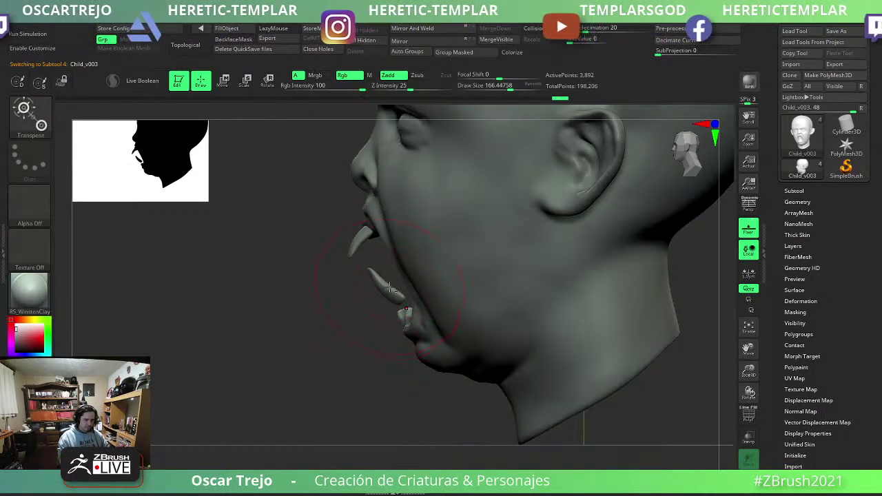
key("w")
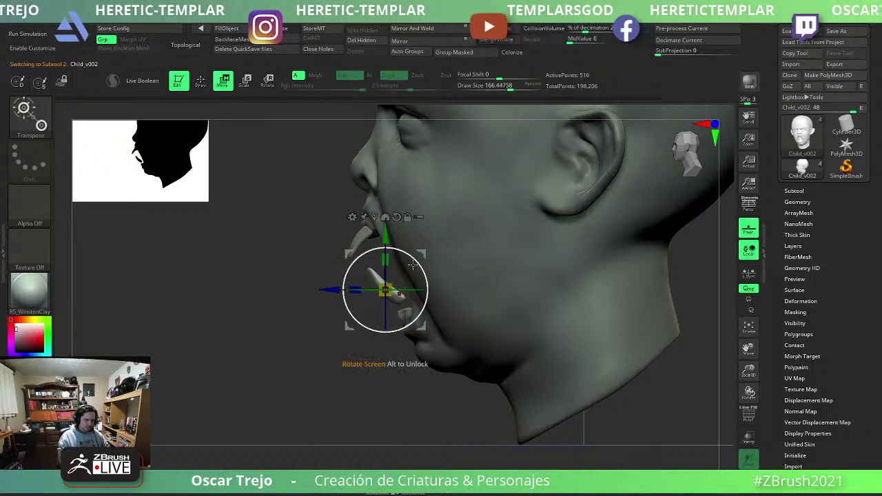
mouse_move(416, 266)
left_mouse_down()
mouse_move(390, 298)
mouse_move(529, 328)
mouse_move(561, 360)
mouse_move(524, 275)
left_mouse_up()
key("q")
Switch to the Clay brush at about size 63 and smooth the neck.
key("b")
key("c")
key("b")
key("s")
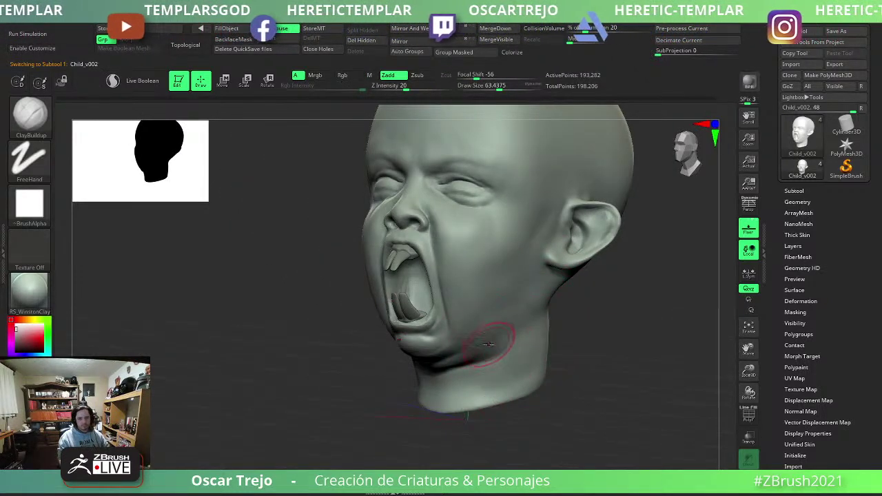
key("b")
key("c")
key("l")
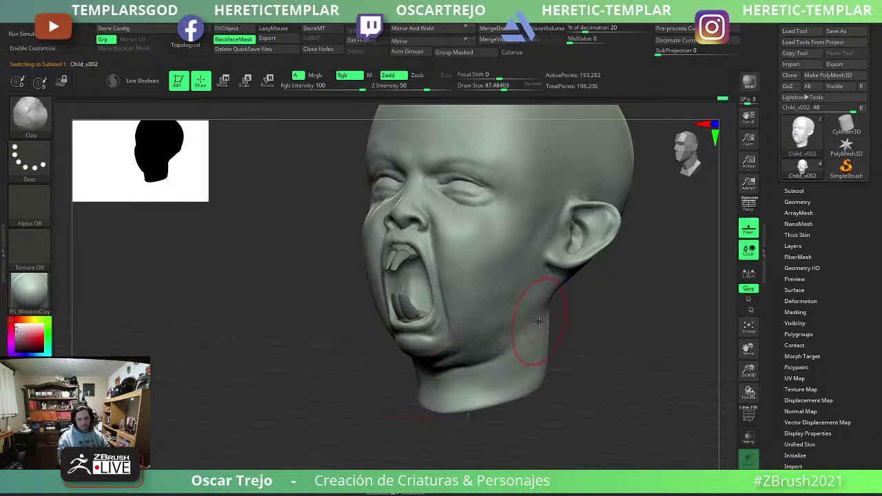
mouse_move(456, 377)
left_mouse_down()
mouse_move(491, 364)
mouse_move(437, 376)
left_mouse_up()
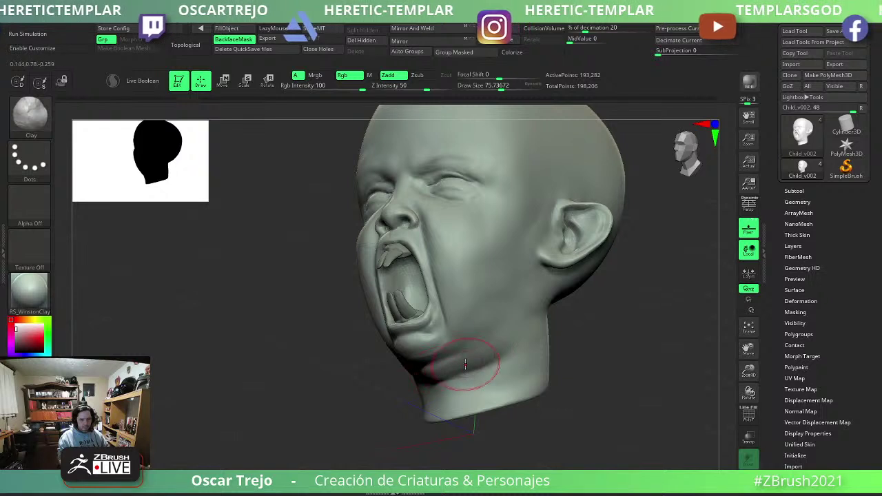
left_click_drag(413, 384, 429, 383)
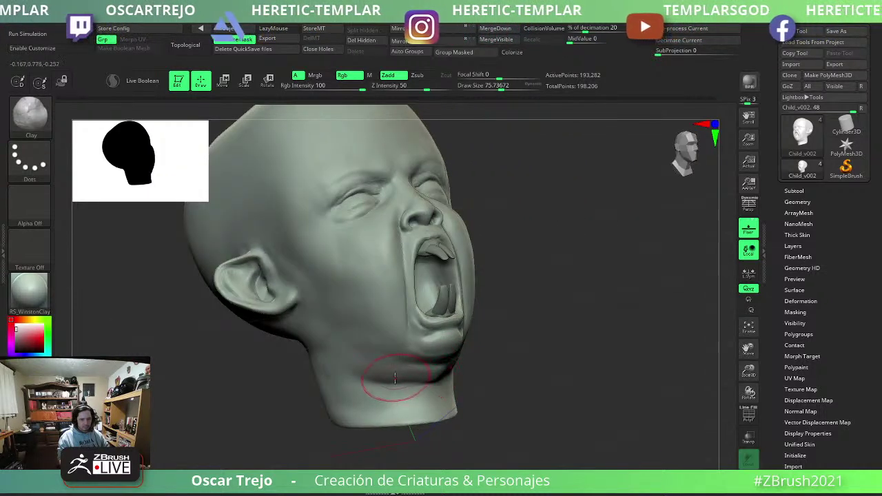
key("shift")
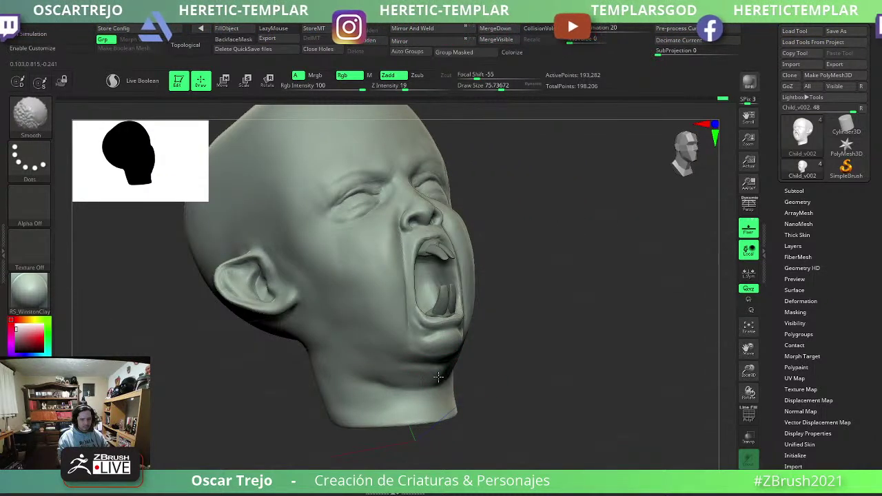
Inspect the head from front, low jaw and three-quarter views.
mouse_move(555, 339)
left_mouse_down("shift")
mouse_move(585, 342)
mouse_move(610, 381)
left_mouse_up("shift")
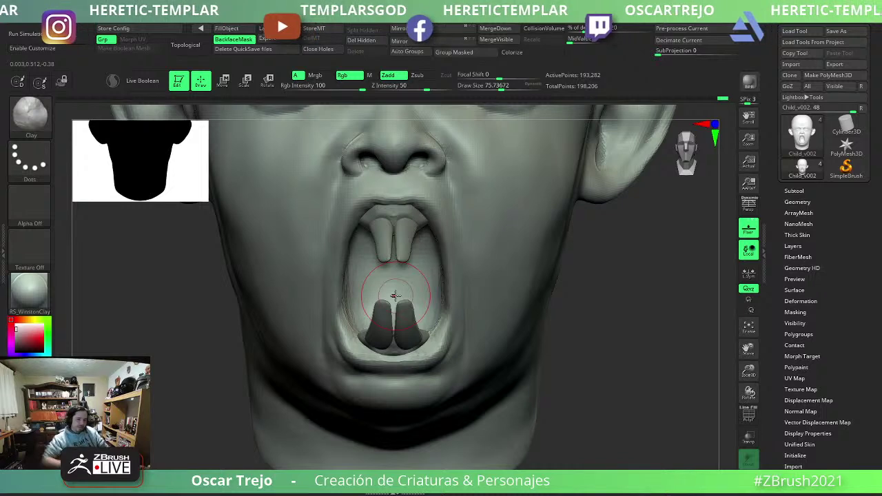
right_click_drag(478, 366, 513, 372)
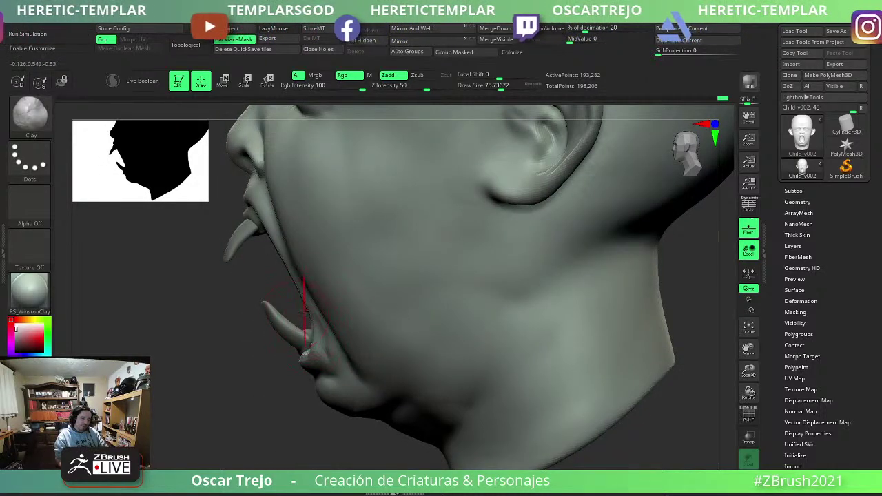
key("f")
mouse_move(211, 344)
right_mouse_down()
mouse_move(240, 364)
mouse_move(244, 372)
mouse_move(234, 374)
mouse_move(226, 373)
mouse_move(296, 334)
right_mouse_up()
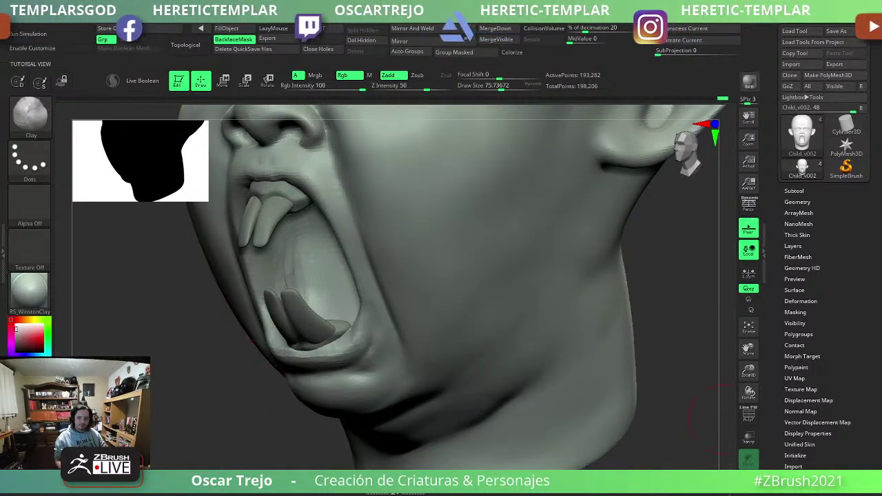
Solo the head subtool and build up clay strokes inside the open mouth with ClayBuildup.
left_click(748, 458)
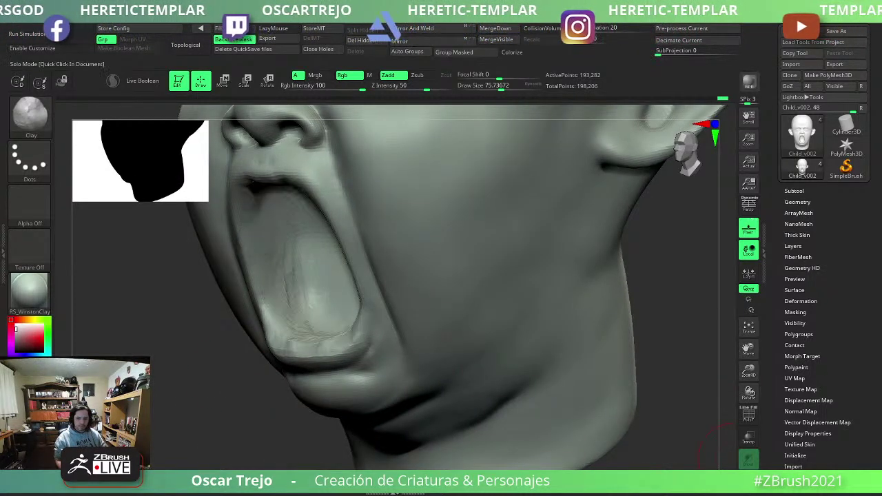
key("shift")
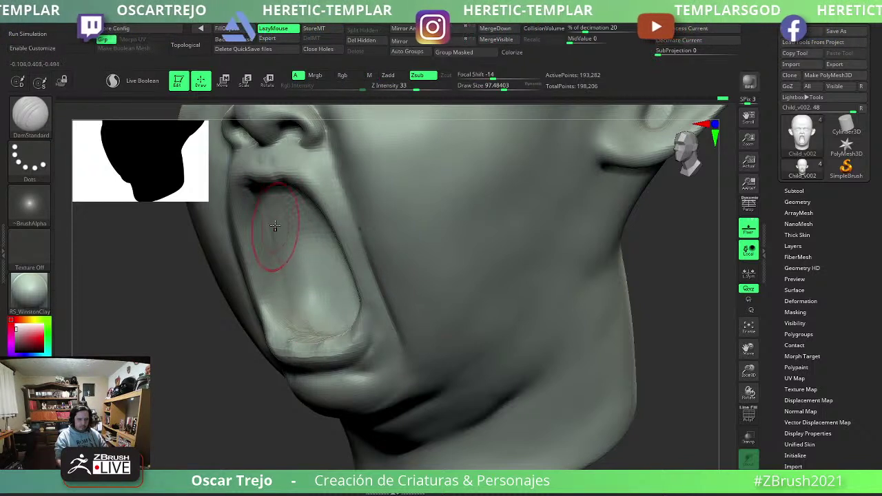
key("b")
key("c")
key("b")
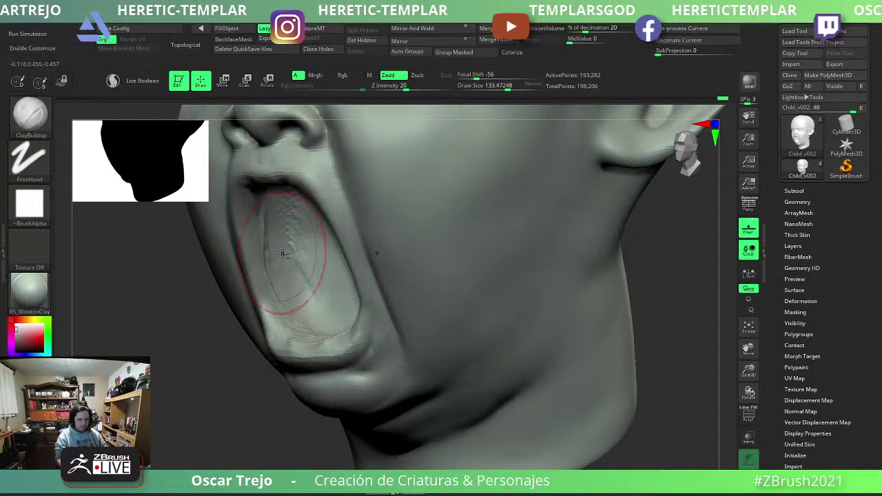
left_click_drag(269, 345, 354, 280, "shift")
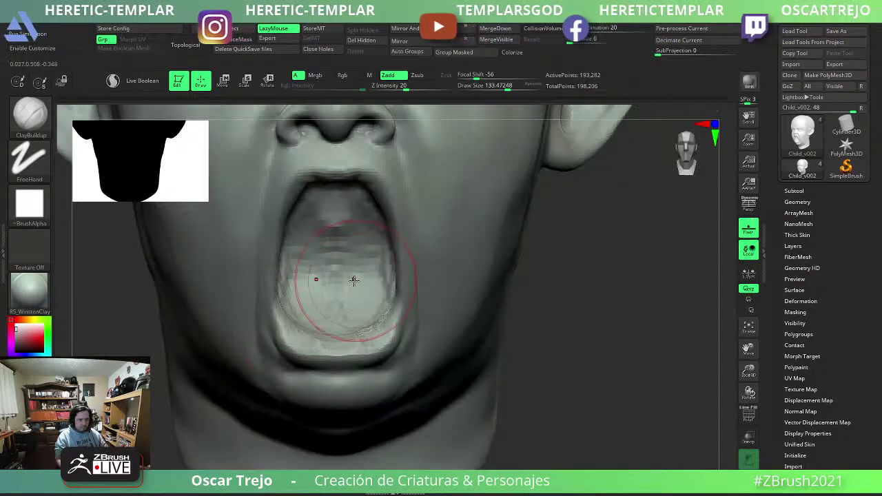
mouse_move(331, 200)
left_mouse_down()
mouse_move(331, 275)
mouse_move(344, 279)
left_mouse_up()
mouse_move(358, 196)
left_mouse_down()
mouse_move(358, 276)
mouse_move(379, 266)
left_mouse_up()
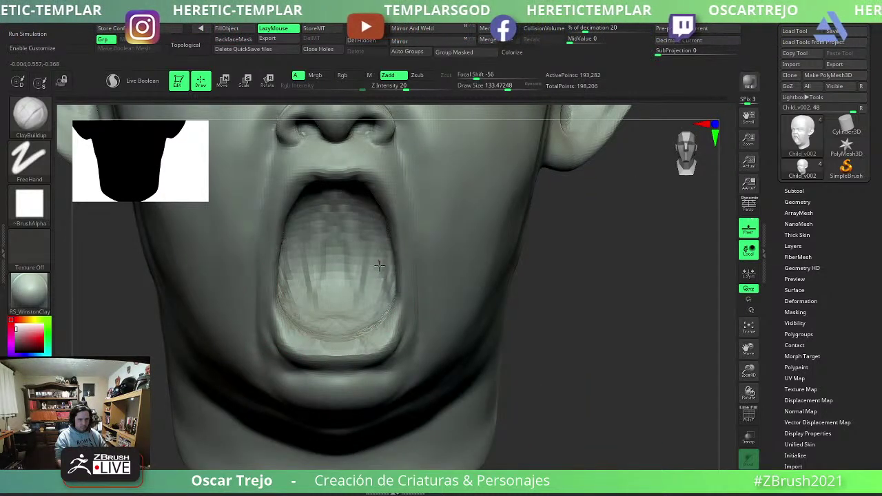
Shrink the brush to about 94 and add clay over the upper tongue area.
key("bracketleft")
right_click_drag(344, 323, 363, 327)
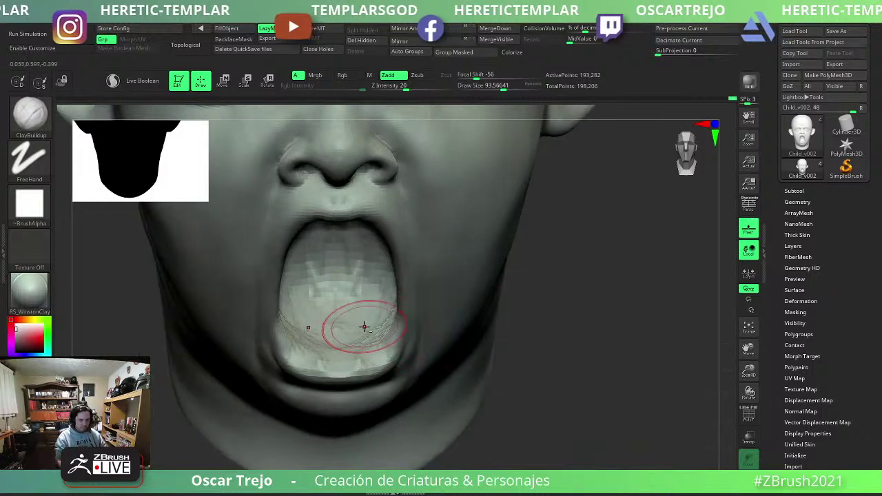
left_click_drag(368, 295, 305, 250)
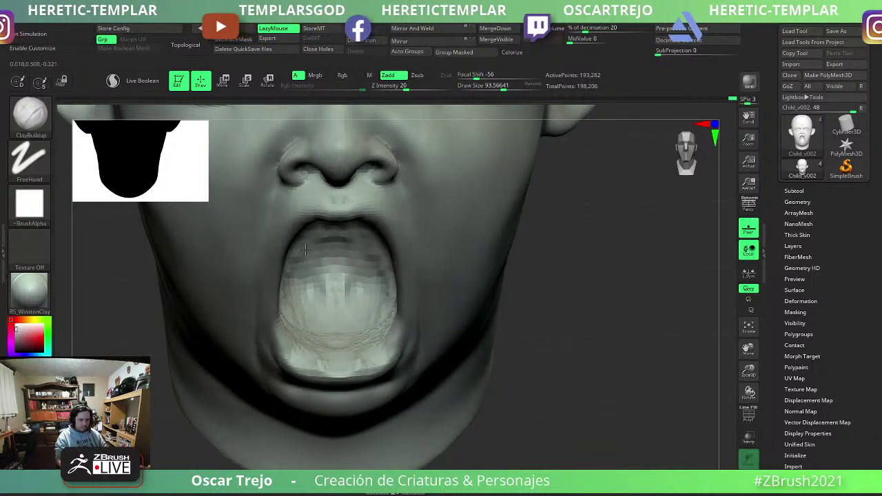
mouse_move(328, 274)
right_mouse_down("alt")
mouse_move(526, 278)
mouse_move(547, 331)
mouse_move(539, 359)
mouse_move(403, 269)
right_mouse_up("alt")
Switch to DamStandard set to subtract with Draw Size about 53.
key("b")
key("d")
key("s")
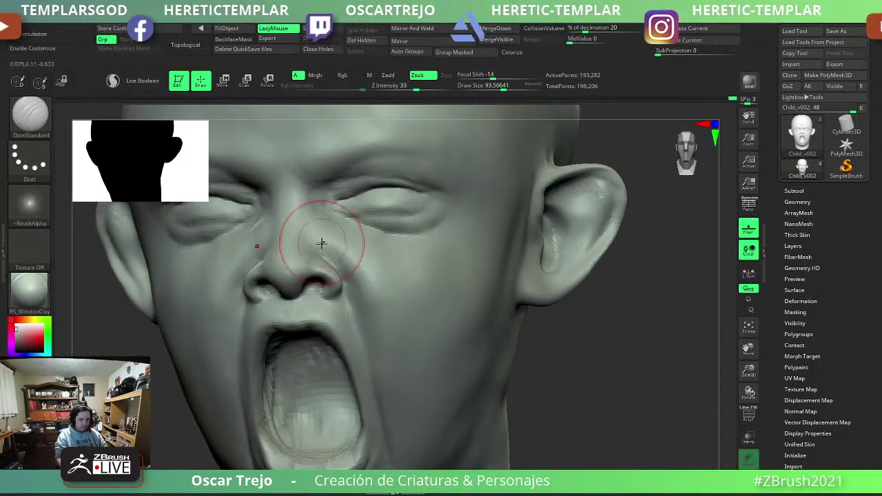
key("bracketleft")
key("bracketleft")
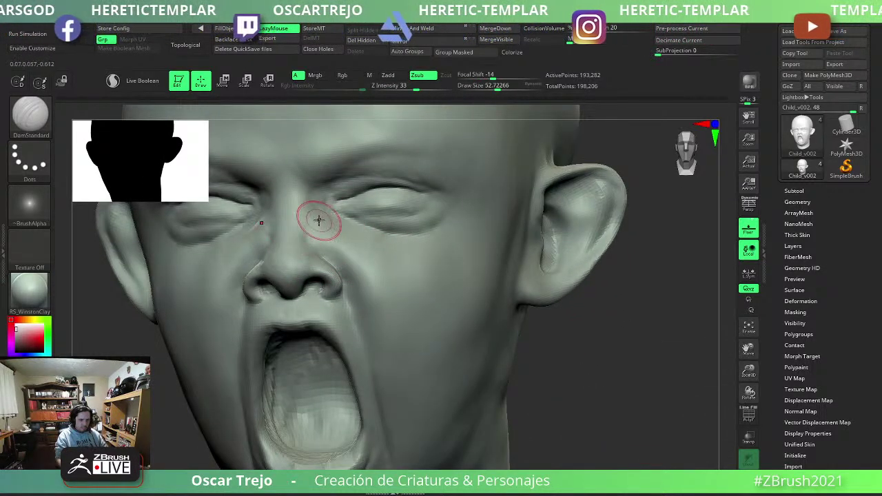
mouse_move(561, 338)
right_mouse_down("alt")
mouse_move(573, 345)
mouse_move(532, 345)
right_mouse_up("alt")
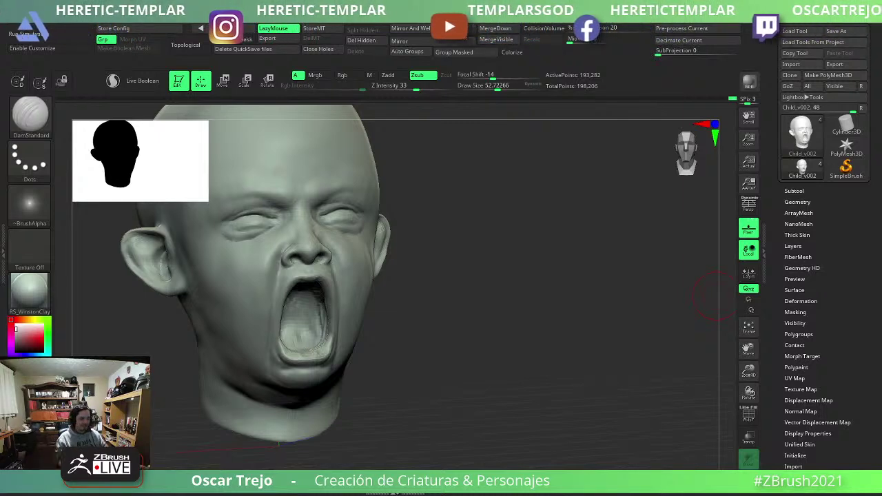
On the teeth subtool, insert an IMM Capsule primitive onto the cheek with symmetry.
right_click_drag(448, 387, 312, 284)
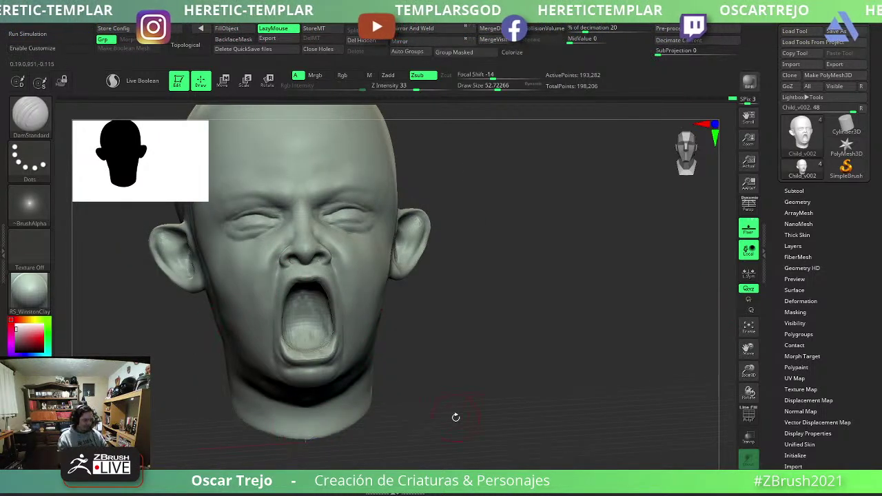
mouse_move(455, 417)
right_mouse_down()
mouse_move(431, 368)
mouse_move(464, 356)
mouse_move(455, 363)
right_mouse_up()
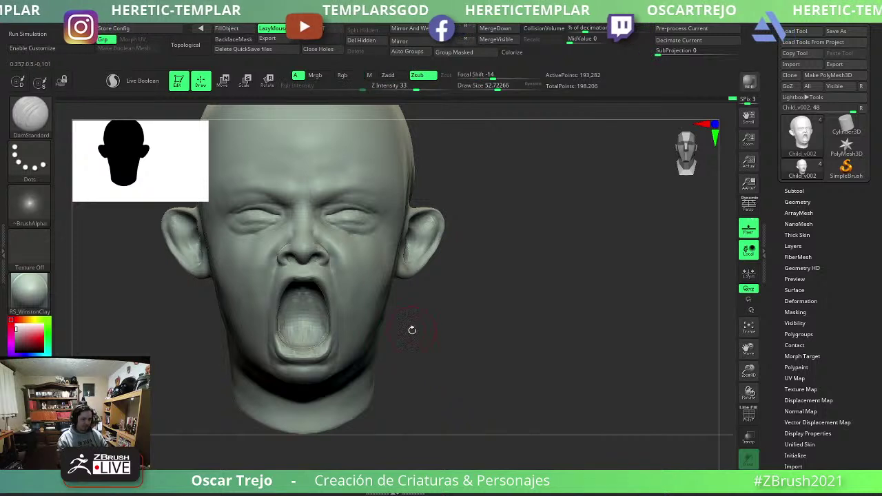
left_click(321, 295, "alt")
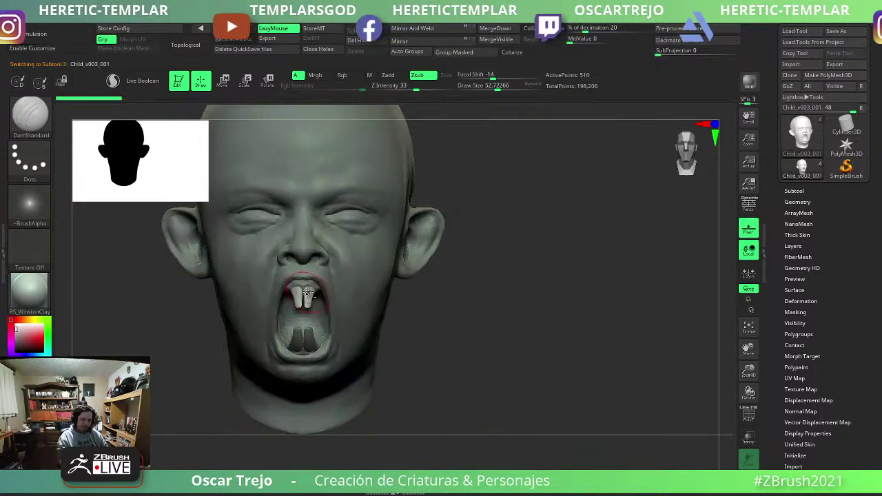
key("b")
key("i")
key("p")
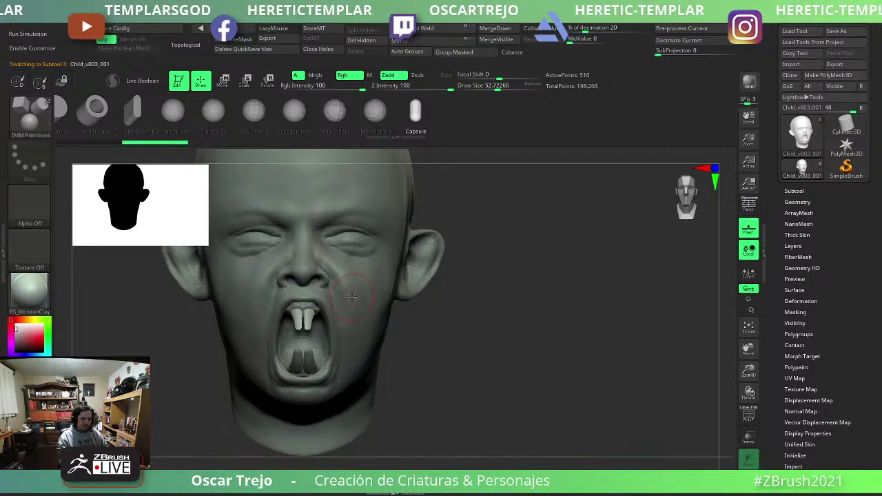
left_click_drag(352, 295, 433, 245)
Transpose Move the capsule pair up the cheeks to just in front of the ears.
key("w")
left_click_drag(408, 296, 381, 296)
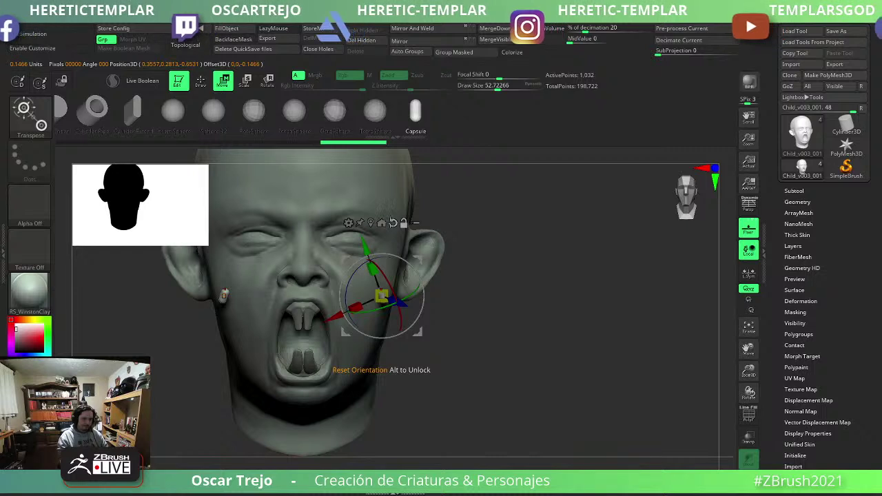
left_click(267, 293, "alt")
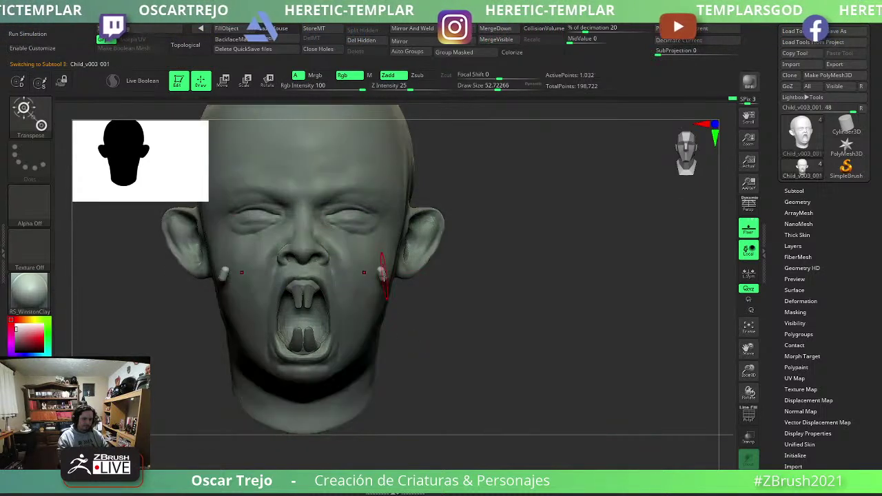
scroll(348, 227, "up", 4)
left_click(391, 273, "alt")
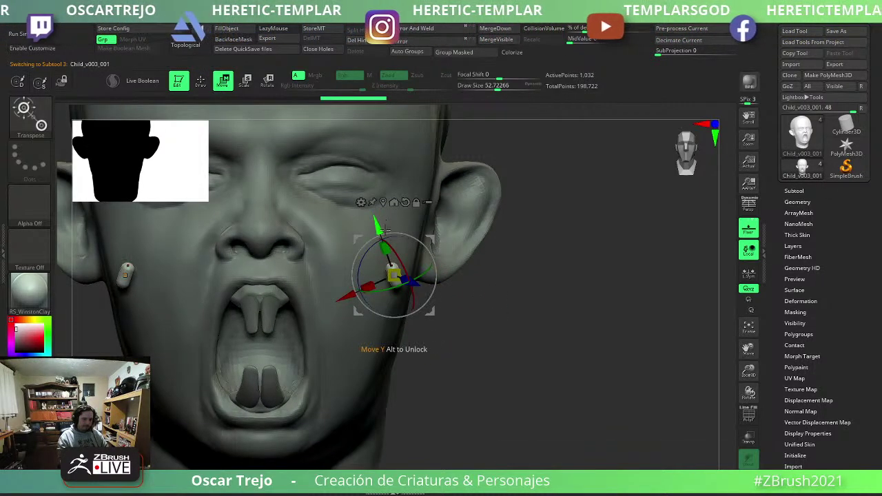
left_click_drag(386, 229, 383, 200)
key("q")
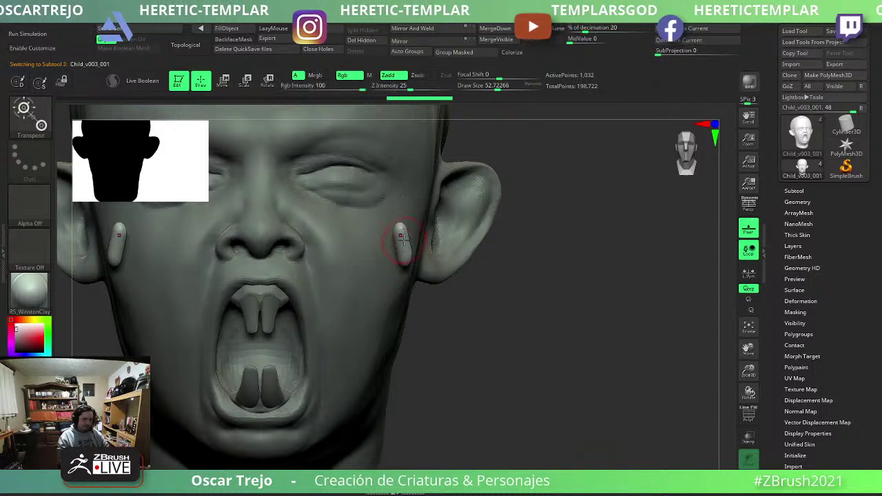
key("shift")
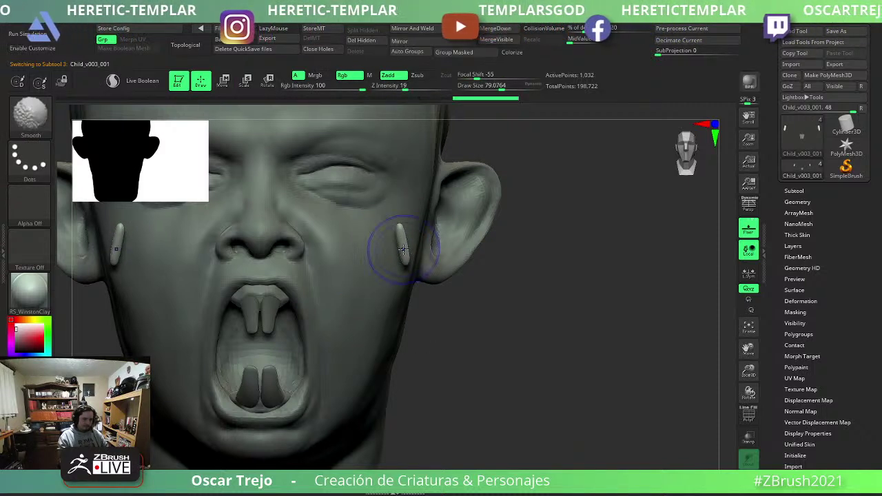
key("w")
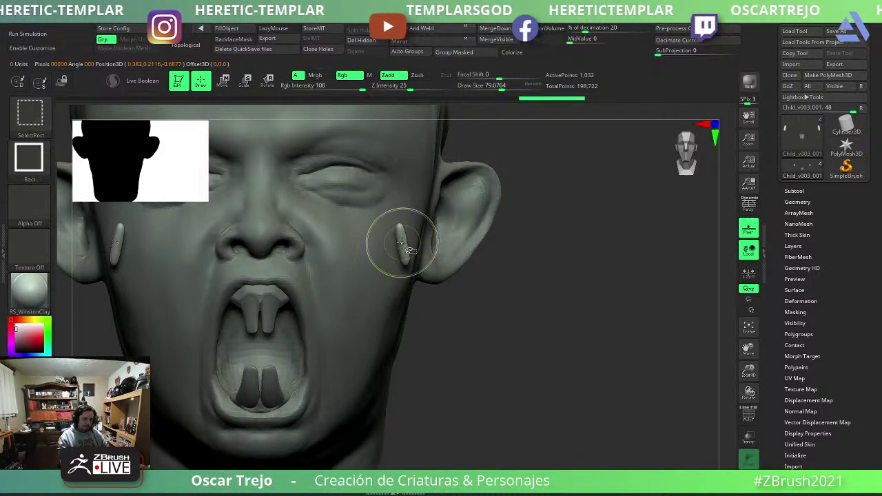
left_click(403, 244, "ctrl+shift")
Stretch the cheek spike longer downward and bend it inward toward the mouth.
left_click(360, 31)
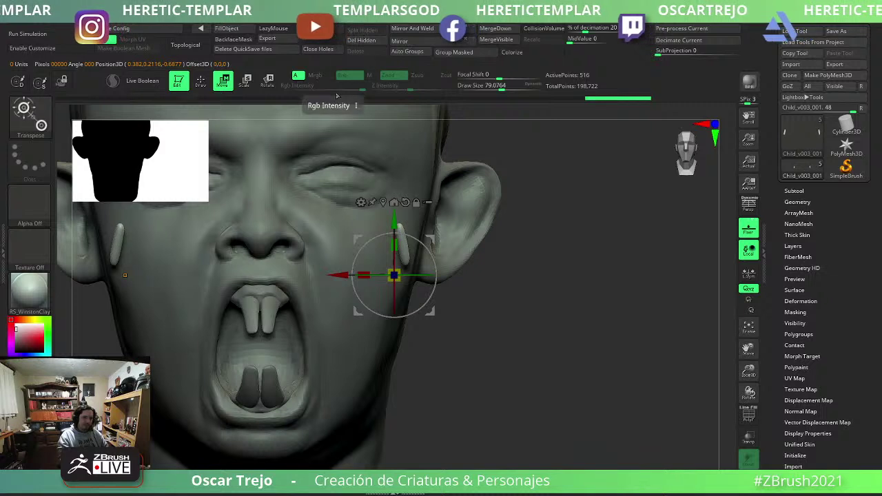
key("q")
key("shift")
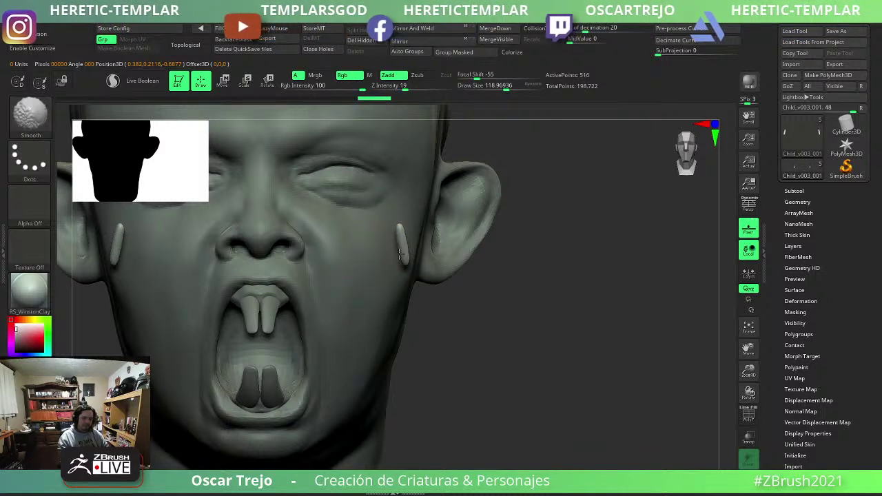
key("w")
key("q")
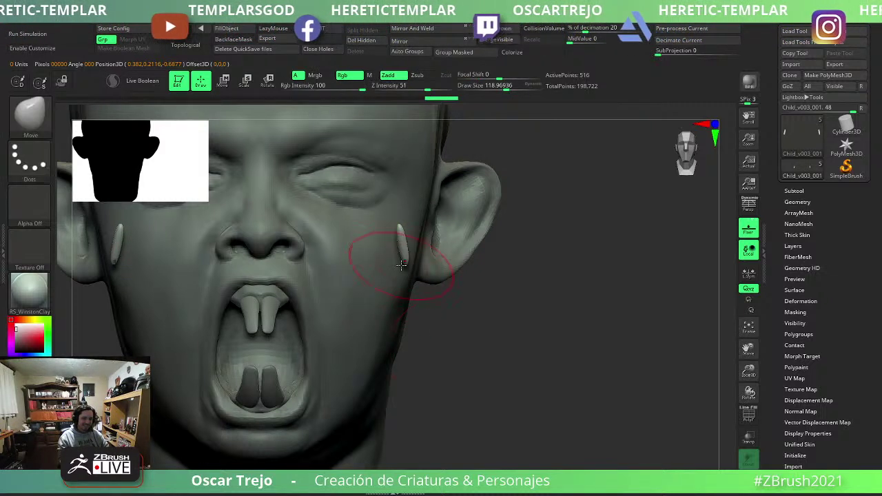
left_click_drag(404, 256, 466, 366)
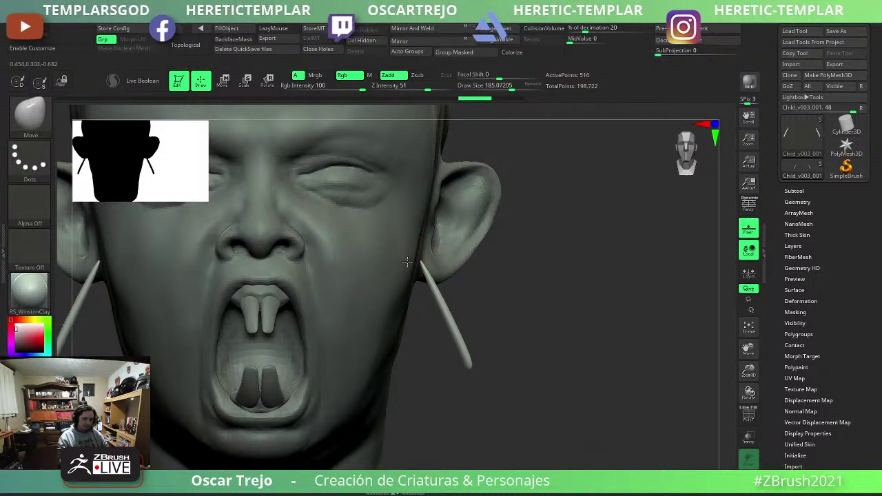
mouse_move(379, 245)
left_mouse_down()
mouse_move(361, 285)
mouse_move(460, 354)
mouse_move(397, 302)
left_mouse_up()
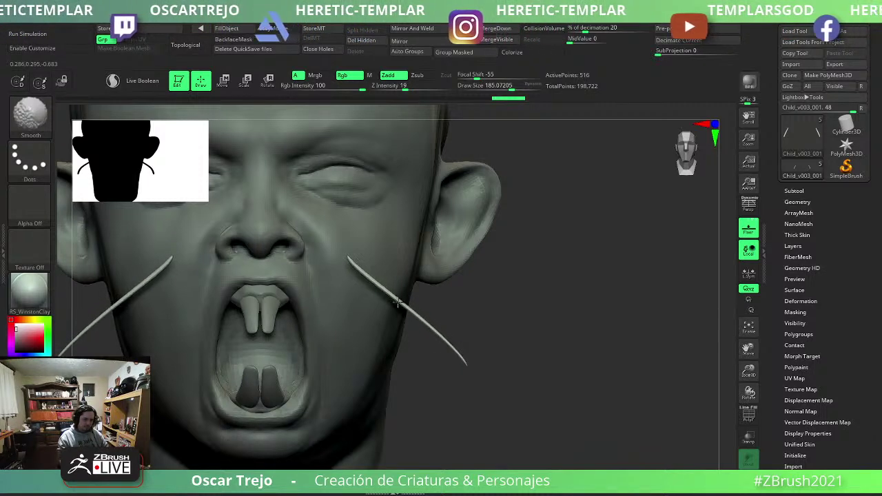
With Transpose, rotate and shift the right-cheek needle deeper into the cheek.
right_click_drag(337, 246, 472, 275)
key("w")
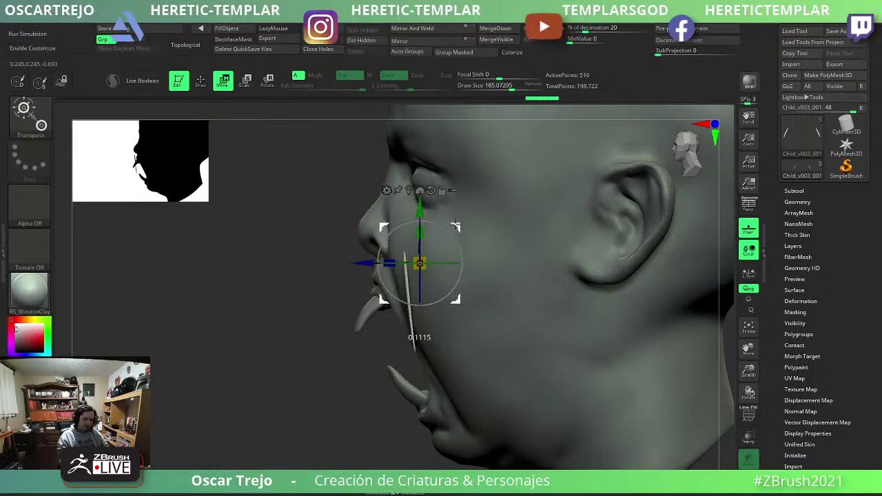
right_click_drag(292, 301, 350, 288)
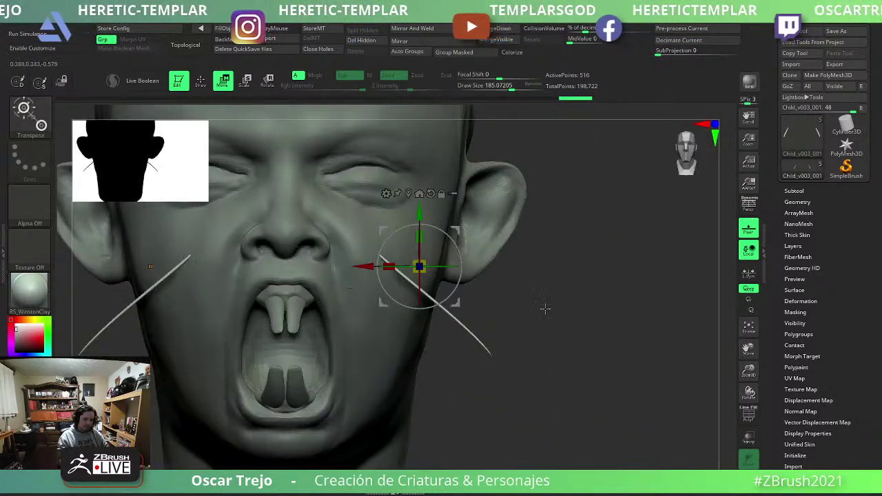
mouse_move(547, 309)
right_mouse_down()
mouse_move(456, 232)
mouse_move(514, 374)
mouse_move(545, 328)
mouse_move(475, 232)
right_mouse_up()
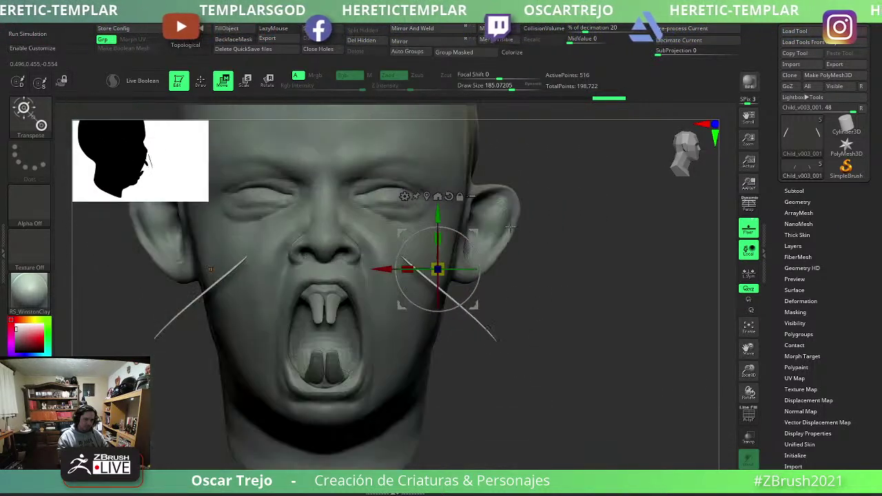
left_click_drag(474, 232, 441, 219)
right_click_drag(441, 219, 445, 249)
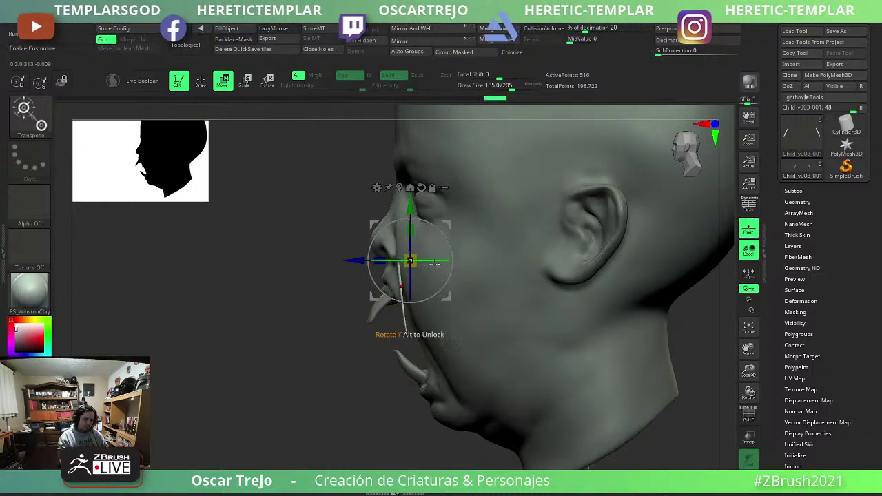
Select the head mesh, zoom to the pierced cheek and pick ClayBuildup.
key("q")
right_click_drag(409, 275, 545, 337)
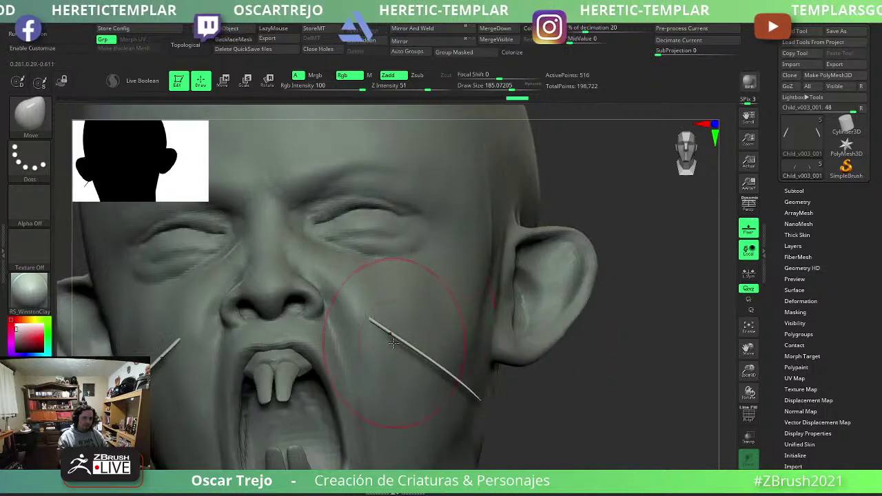
left_click(370, 335, "alt")
mouse_move(370, 334)
right_mouse_down()
mouse_move(556, 377)
mouse_move(458, 351)
right_mouse_up()
key("b")
key("c")
key("b")
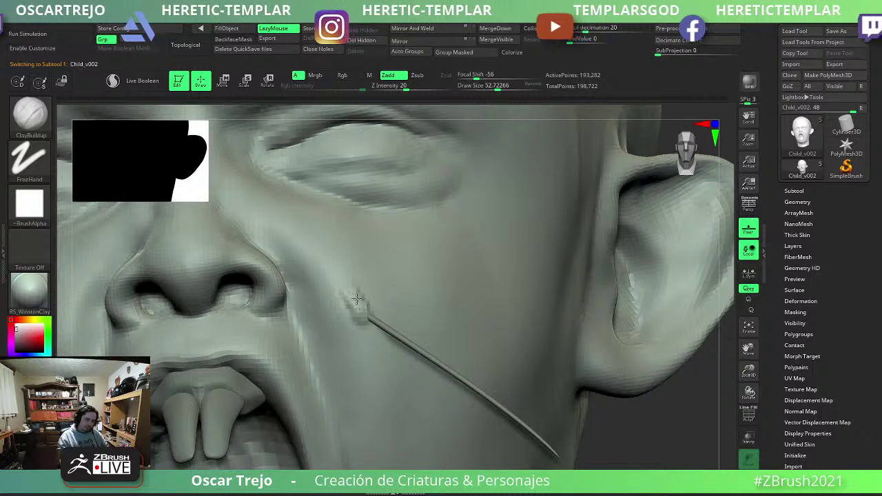
Ctrl-drag the Transpose gizmo to duplicate the cheek needle, offsetting the copy downward.
key("shift")
key("f")
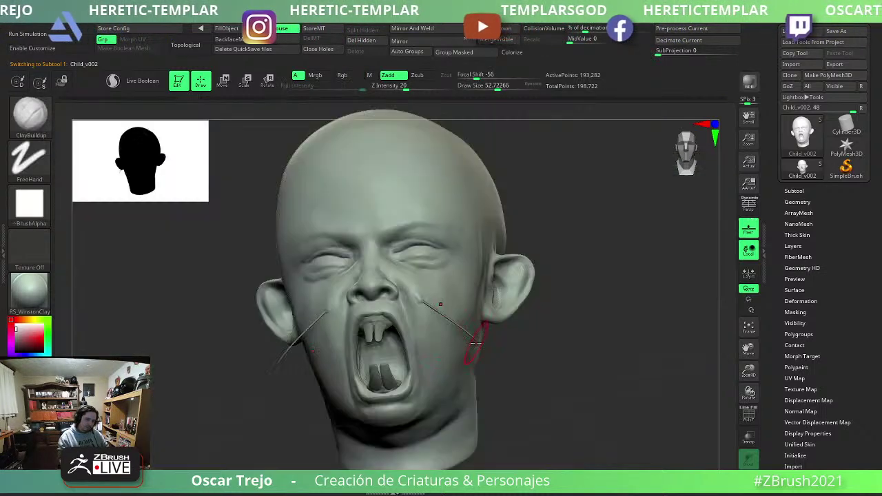
mouse_move(523, 345)
right_mouse_down()
mouse_move(573, 374)
mouse_move(547, 337)
mouse_move(576, 376)
mouse_move(464, 337)
mouse_move(522, 329)
right_mouse_up()
left_click(464, 337, "alt")
key("w")
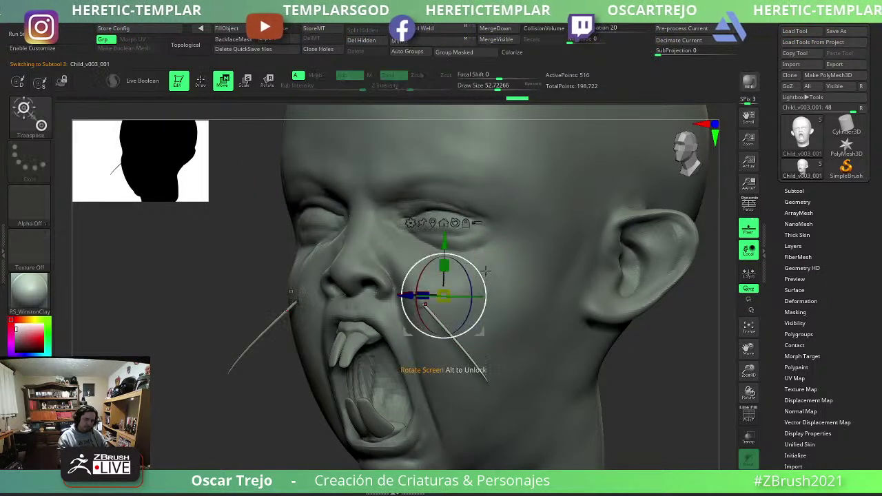
mouse_move(481, 259)
left_mouse_down("ctrl")
mouse_move(511, 283)
mouse_move(492, 306)
left_mouse_up("ctrl")
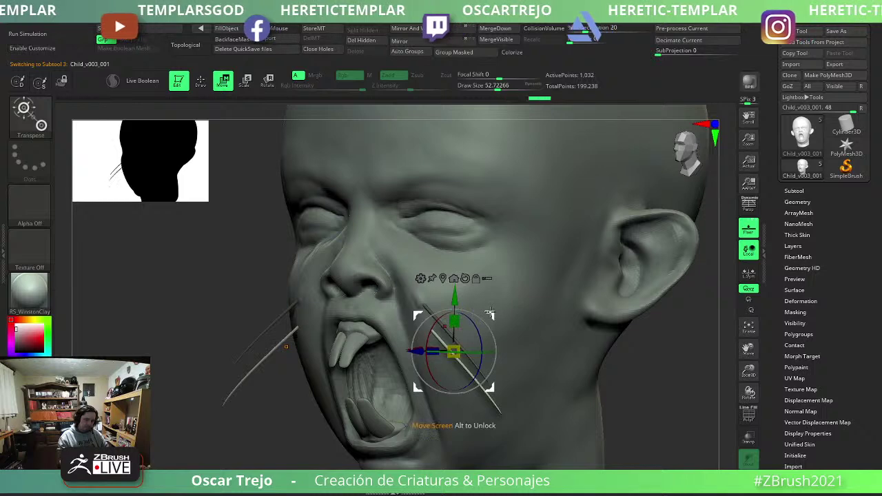
right_click_drag(493, 306, 347, 351)
On the head, sculpt and smooth skin bumps at the needle entries with ClayBuildup.
key("q")
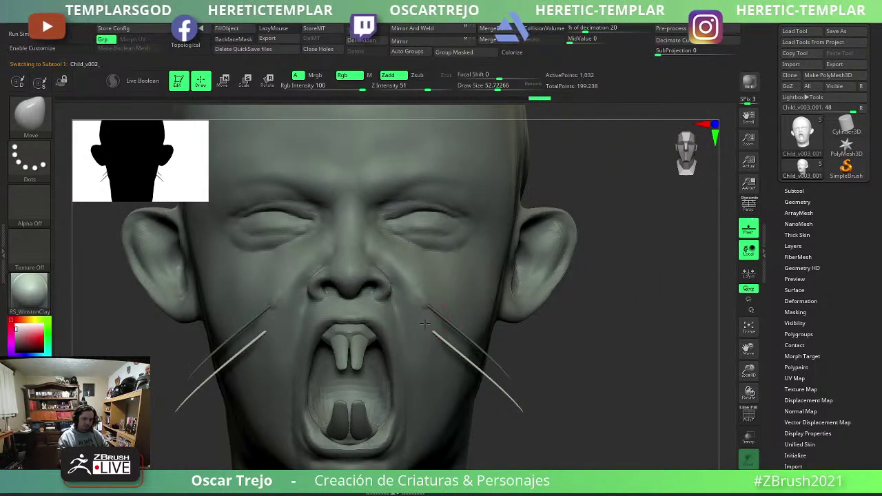
left_click(424, 324, "alt")
key("b")
key("c")
key("b")
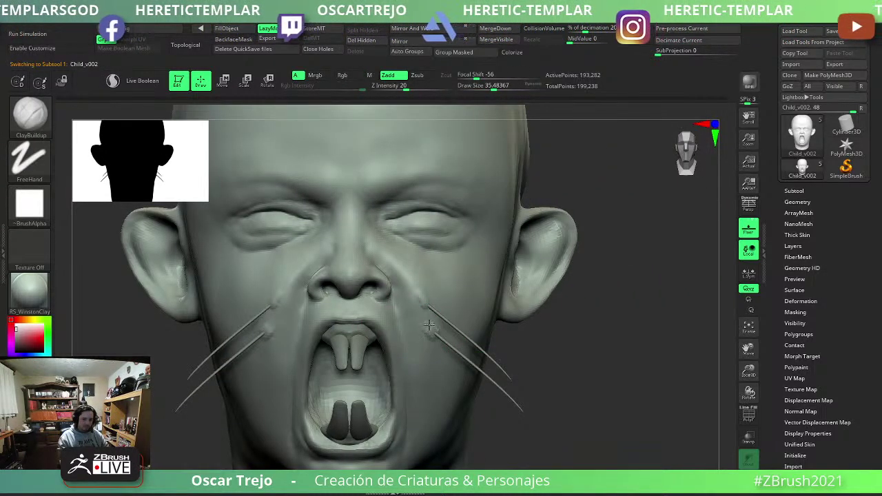
key("shift")
mouse_move(495, 352)
left_mouse_down()
mouse_move(542, 339)
mouse_move(565, 396)
mouse_move(433, 332)
left_mouse_up()
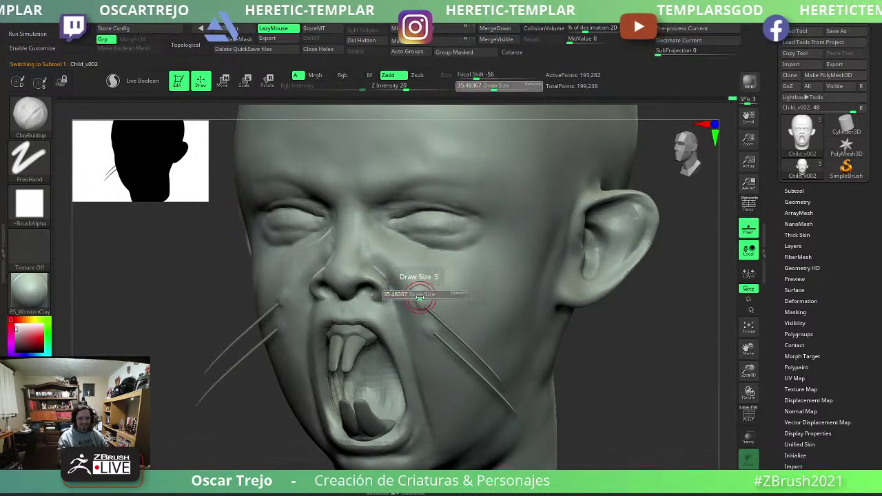
key("f")
mouse_move(242, 401)
left_mouse_down()
mouse_move(254, 409)
mouse_move(246, 404)
mouse_move(247, 436)
left_mouse_up()
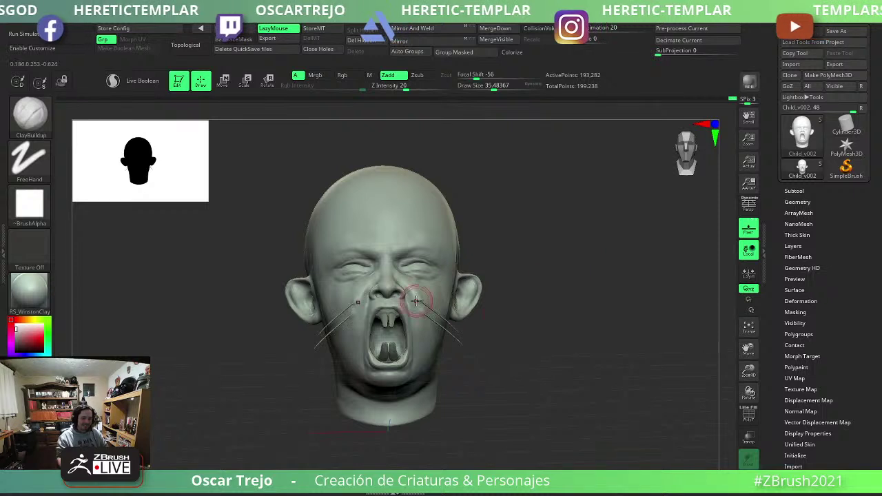
mouse_move(614, 270)
left_mouse_down()
mouse_move(441, 372)
mouse_move(626, 419)
mouse_move(563, 403)
mouse_move(418, 335)
left_mouse_up()
Carve the inner ear creases with DamStandard in Zsub, then smooth them.
key("b")
key("d")
key("s")
key("bracketright")
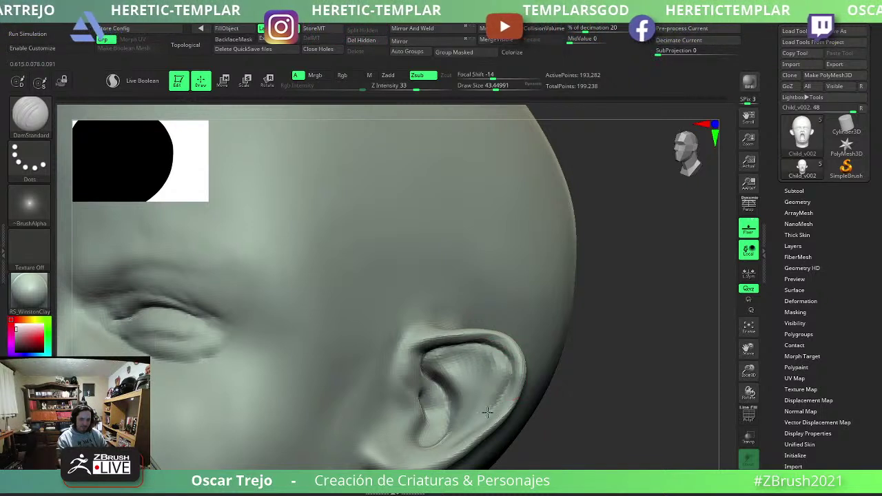
key("shift")
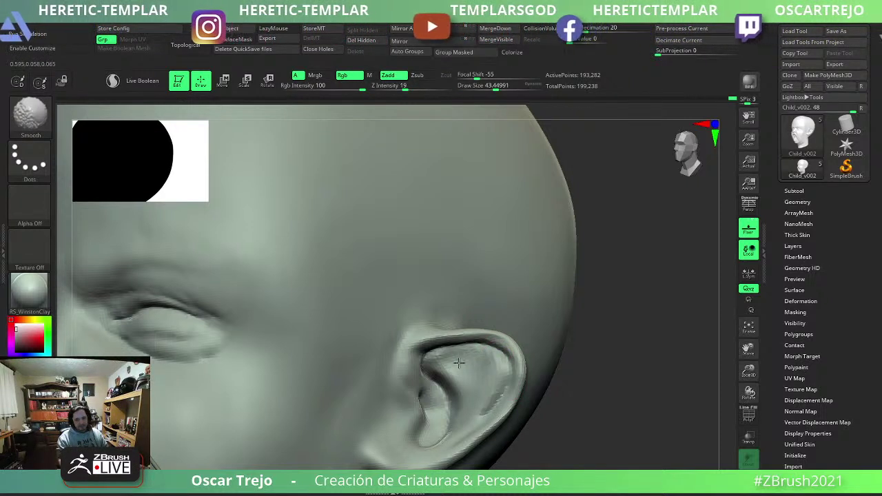
left_click_drag(419, 350, 421, 371, "alt")
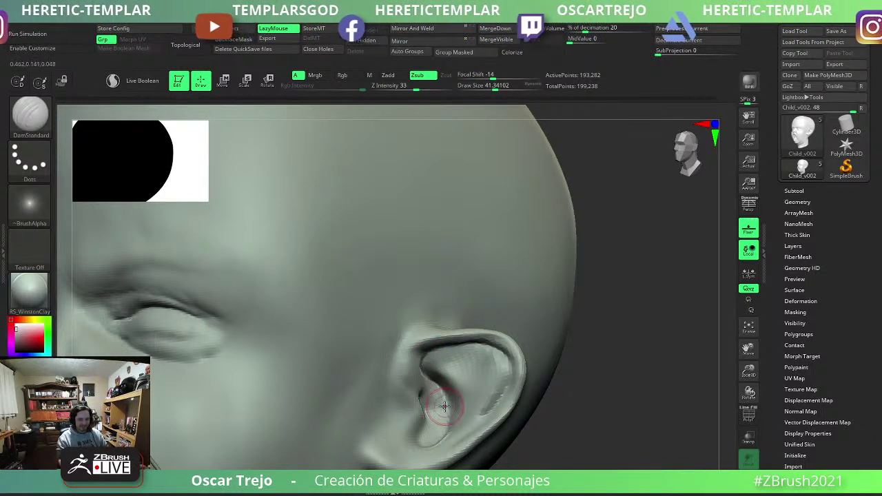
left_click_drag(443, 405, 447, 424, "shift")
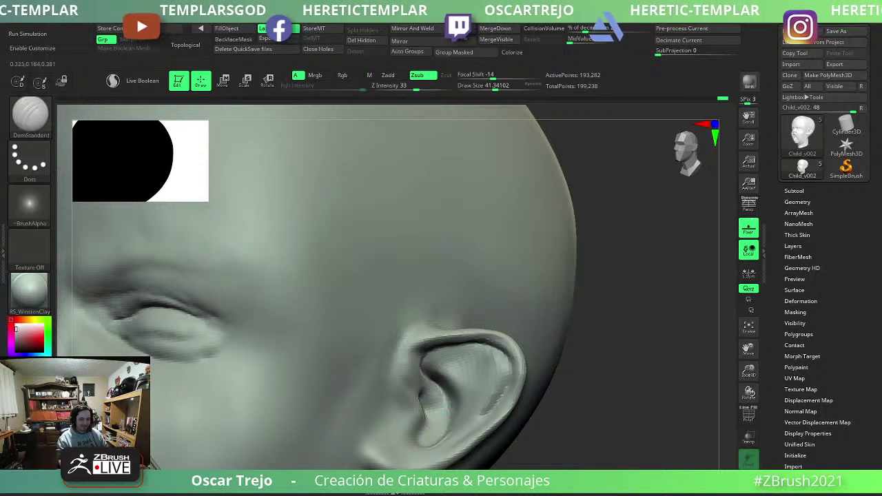
right_click_drag(434, 424, 441, 413)
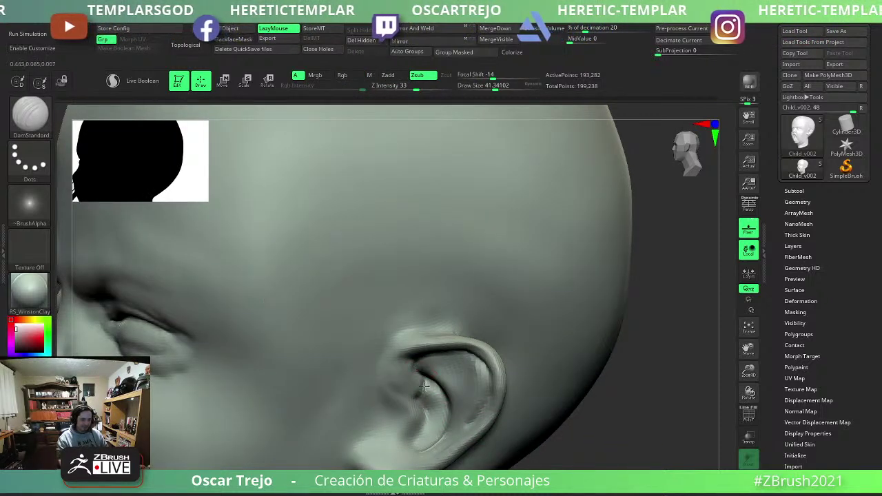
left_click_drag(423, 398, 427, 412)
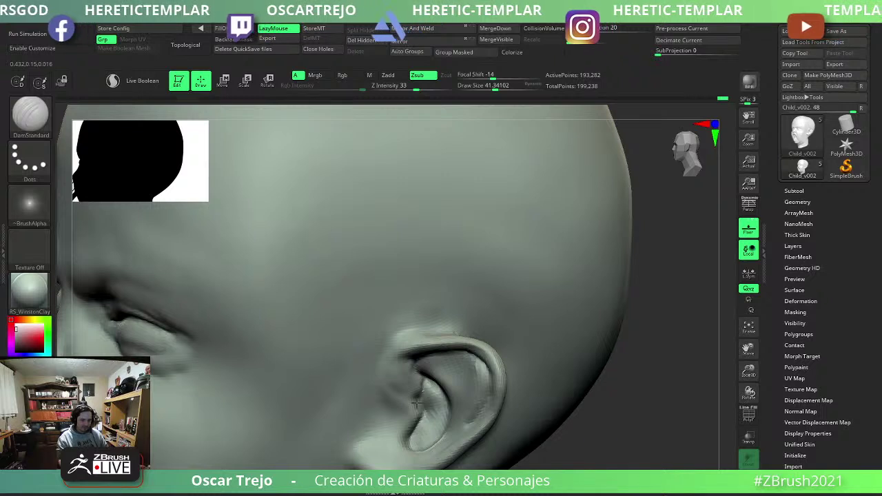
mouse_move(411, 421)
left_mouse_down("shift")
mouse_move(620, 417)
mouse_move(596, 394)
left_mouse_up("shift")
With the Standard brush and Smooth, refine the ear's upper rim and lower detail.
key("b")
key("s")
key("t")
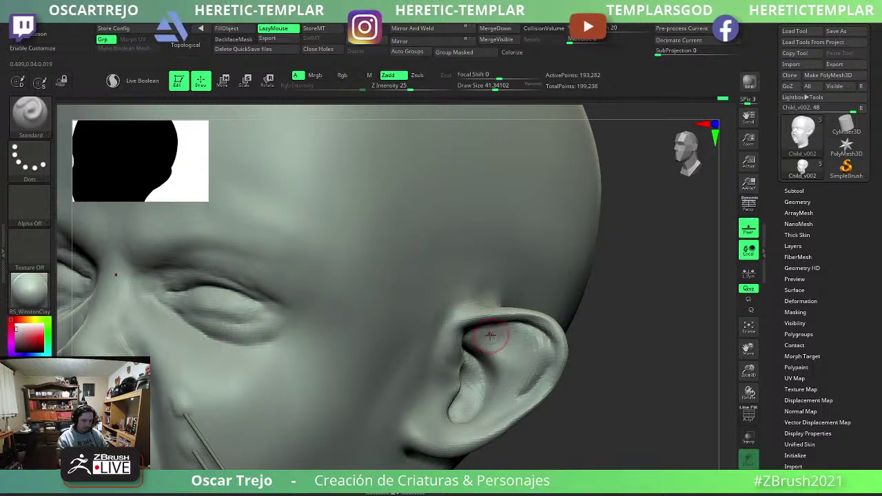
left_click_drag(508, 334, 527, 344, "shift")
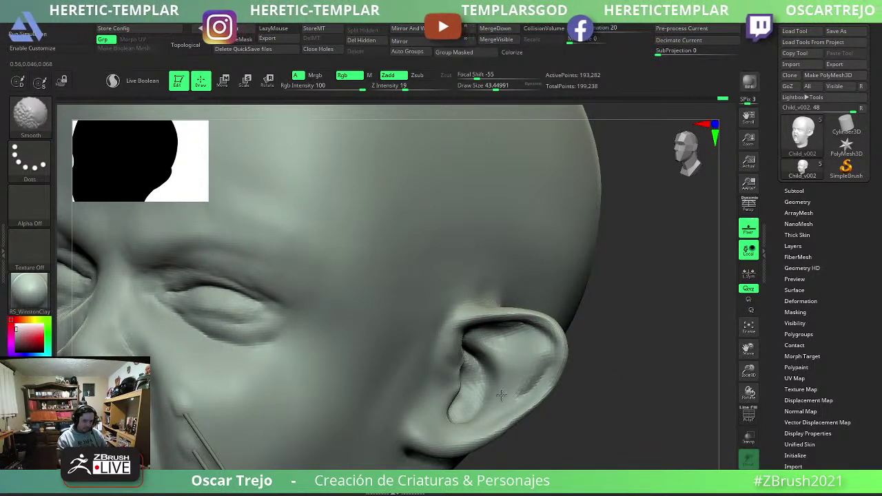
mouse_move(501, 394)
left_mouse_down("shift")
mouse_move(489, 423)
mouse_move(451, 403)
mouse_move(444, 422)
left_mouse_up("shift")
key("shift")
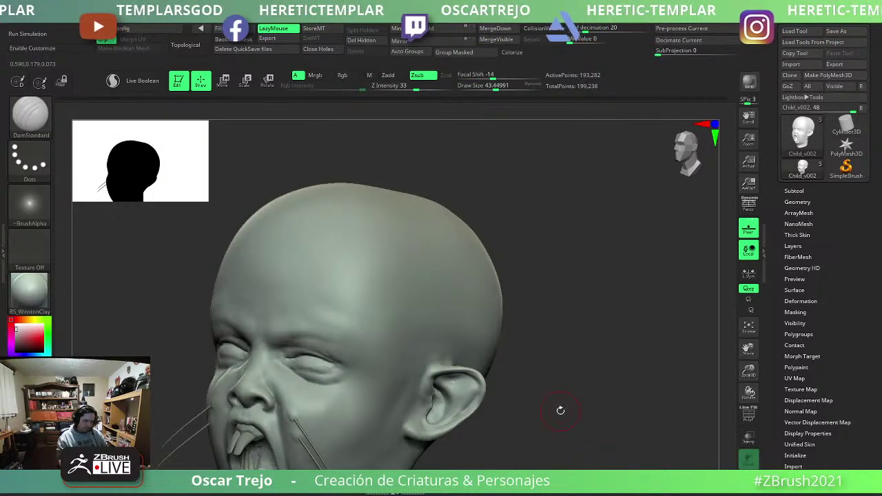
right_click_drag(474, 415, 558, 411)
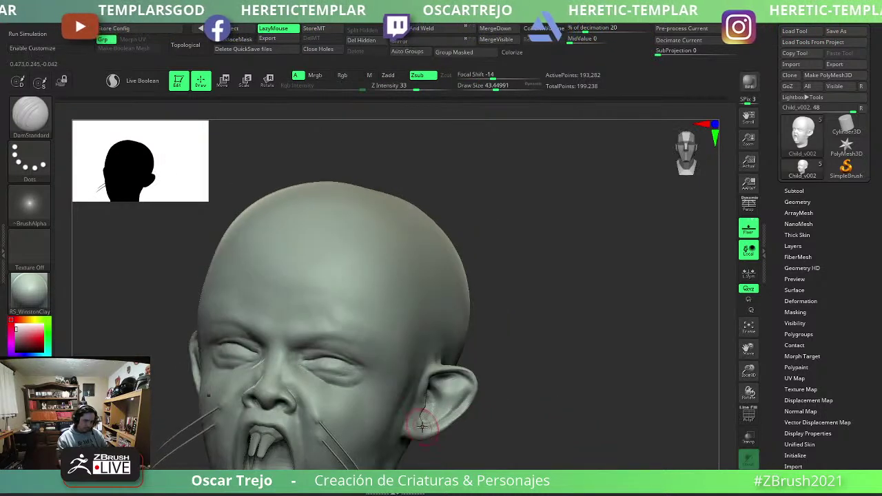
right_click_drag(524, 443, 442, 388)
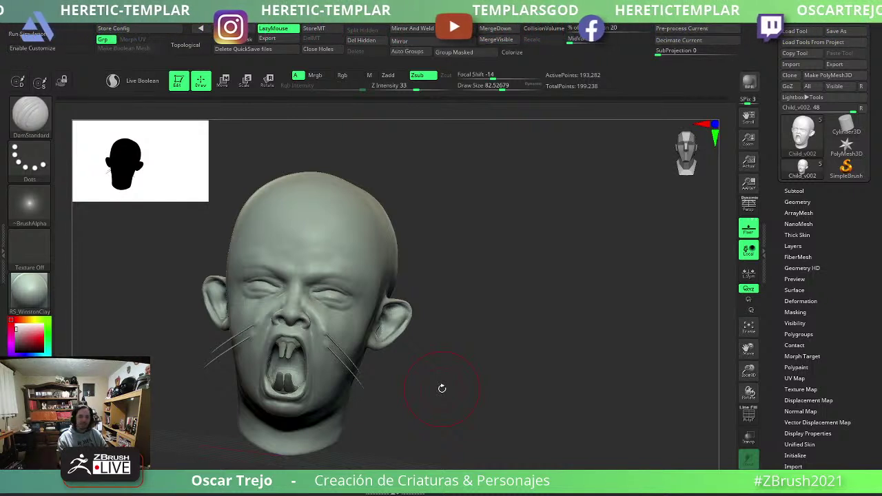
Carve a groove near the upper teeth, then select the teeth mesh and show its wireframe.
mouse_move(435, 375)
left_mouse_down()
mouse_move(520, 339)
mouse_move(582, 437)
left_mouse_up()
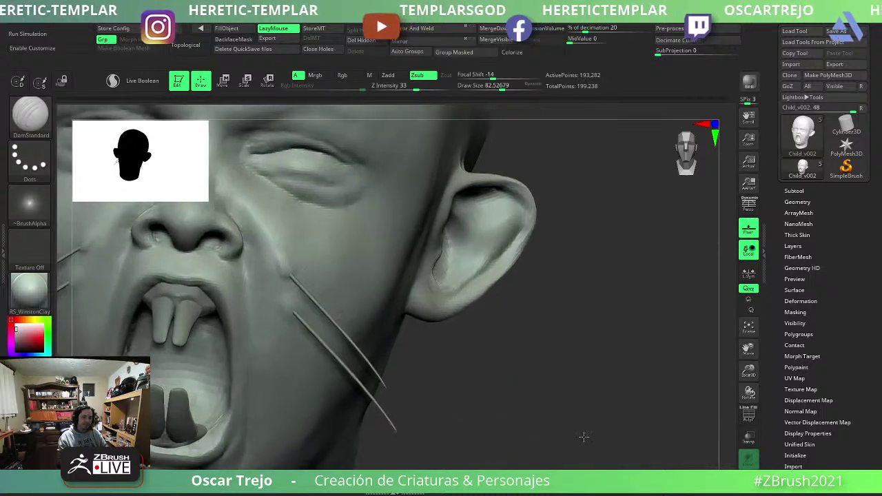
key("shift+f")
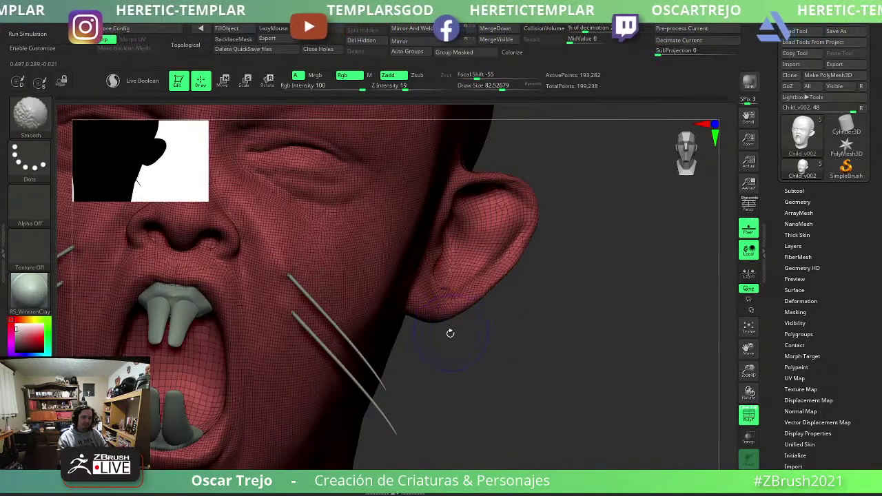
key("shift+f")
left_click_drag(482, 364, 689, 234)
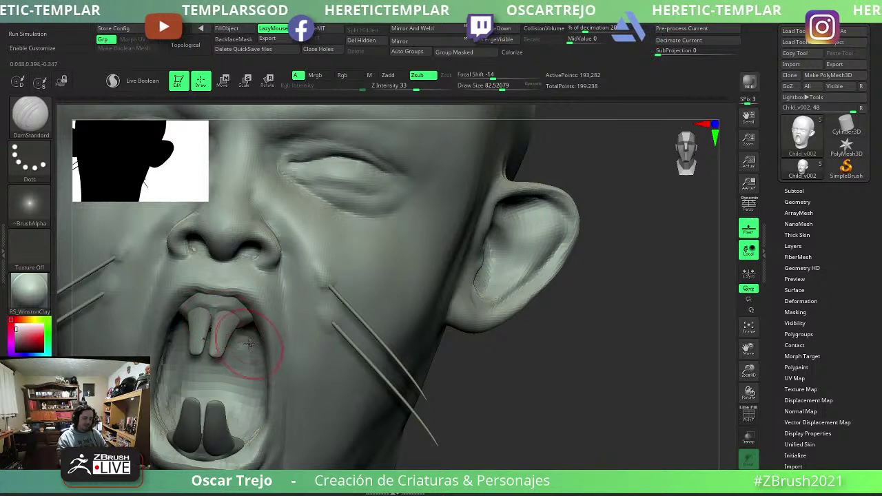
left_click_drag(249, 343, 245, 326)
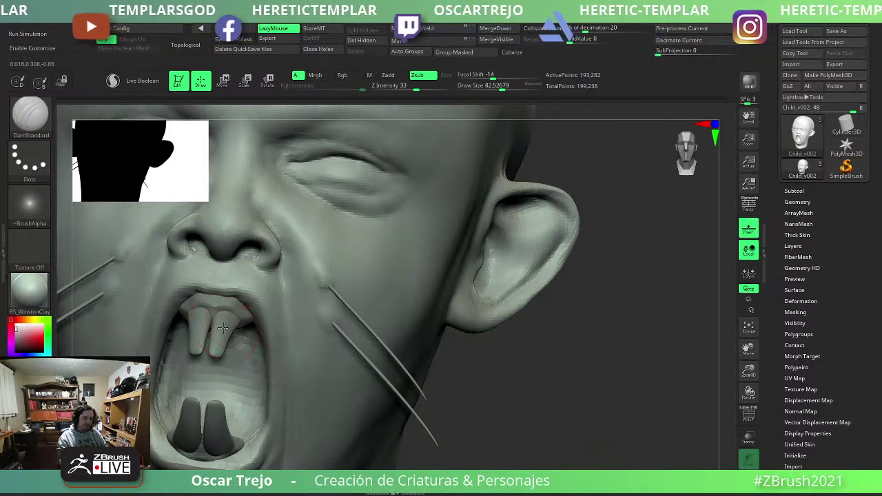
left_click(221, 327, "alt")
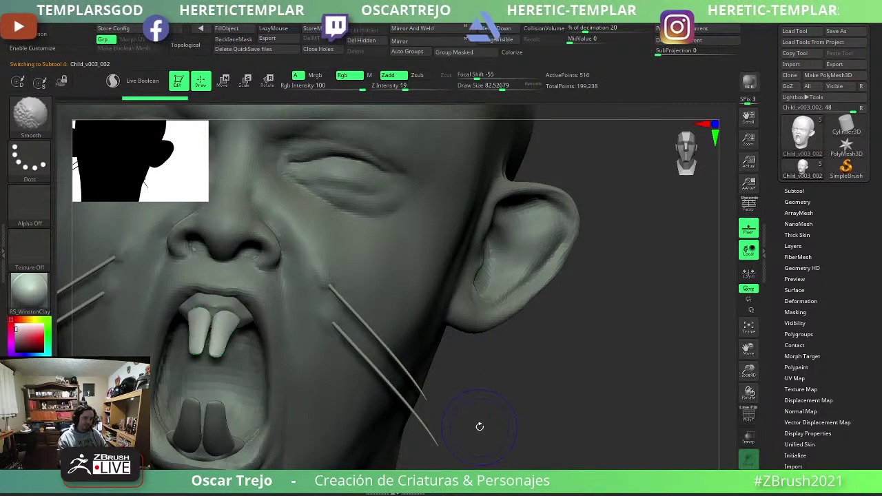
key("shift+f")
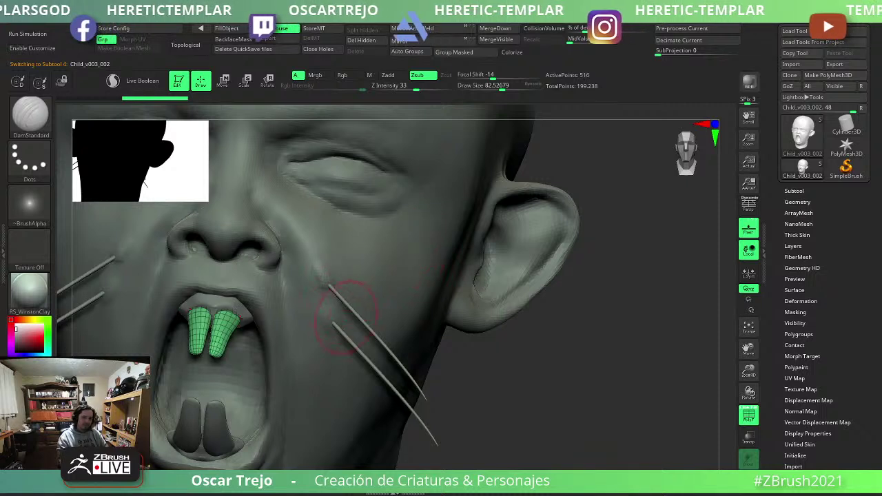
Cycle through the needle, lower teeth and head subtools, ending with ClayBuildup on the head.
left_click(342, 301, "alt")
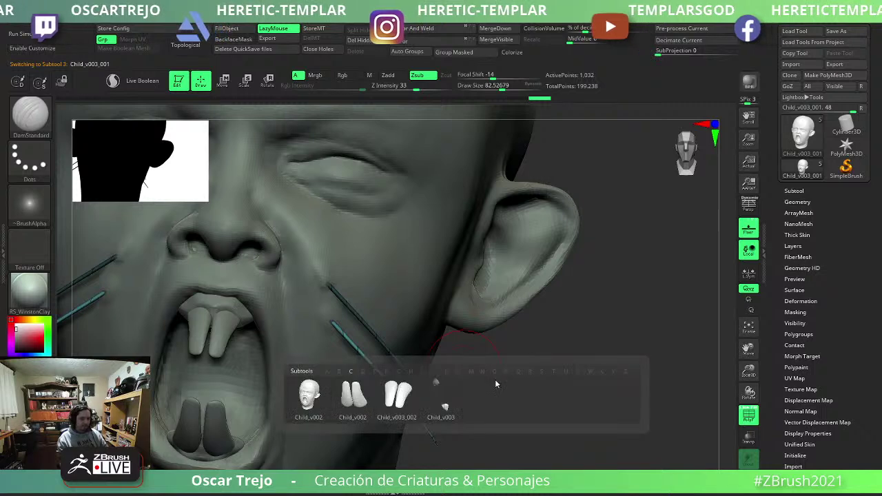
left_click(352, 403)
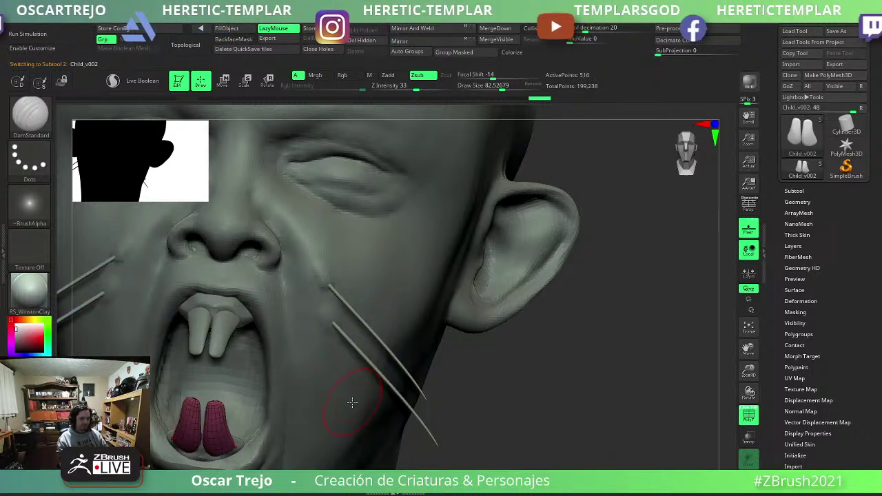
left_click(393, 406)
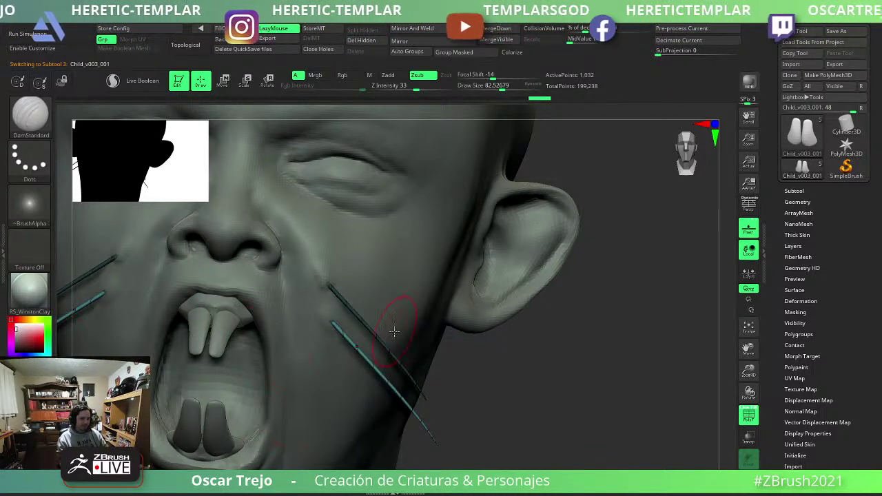
left_click(321, 256, "alt")
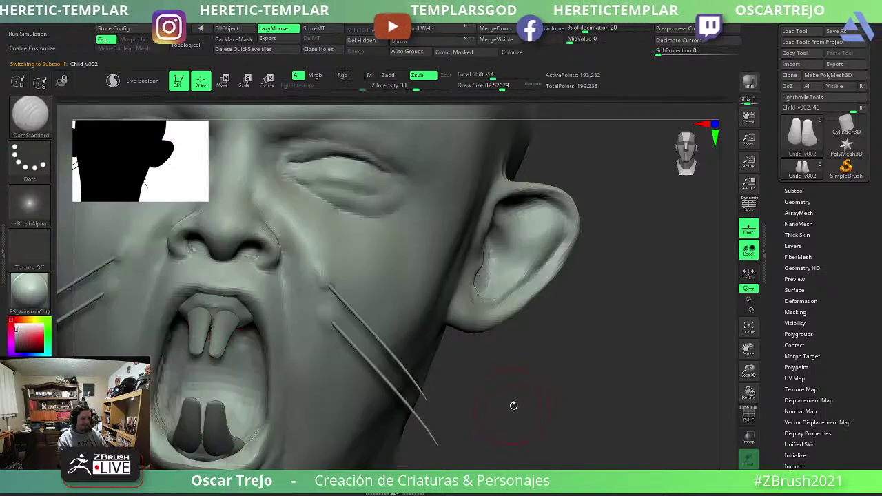
mouse_move(513, 405)
left_mouse_down()
mouse_move(581, 387)
mouse_move(475, 319)
left_mouse_up()
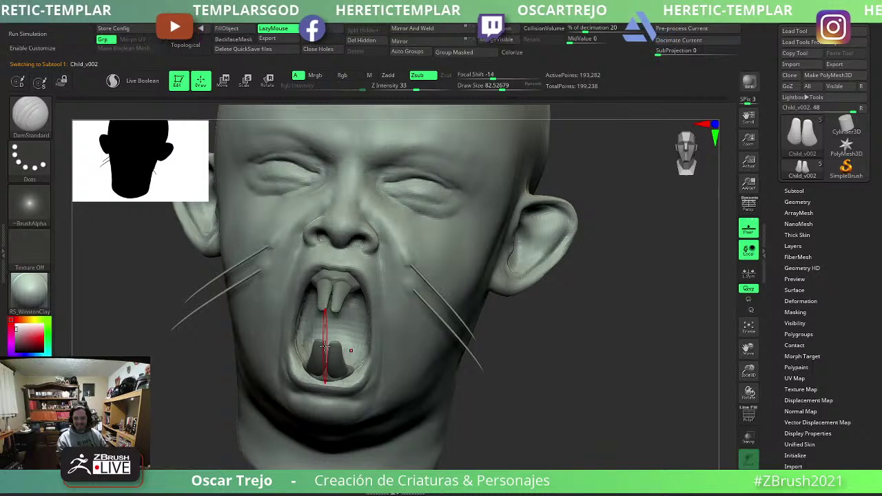
mouse_move(325, 345)
left_mouse_down()
mouse_move(219, 413)
mouse_move(261, 403)
left_mouse_up()
key("b")
key("c")
key("b")
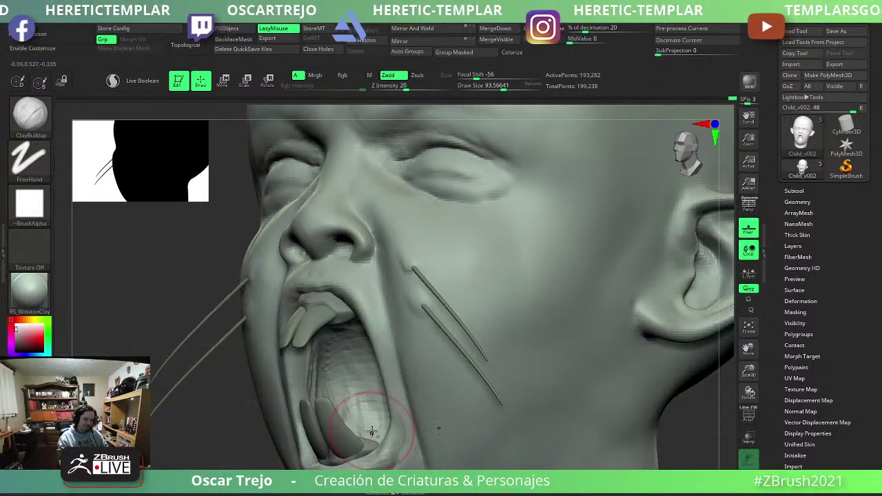
mouse_move(337, 350)
left_mouse_down()
mouse_move(396, 369)
mouse_move(383, 346)
mouse_move(376, 388)
mouse_move(423, 404)
mouse_move(421, 413)
mouse_move(183, 431)
mouse_move(242, 366)
mouse_move(238, 445)
left_mouse_up()
Solo the lower teeth Child_v003 and stretch the right piece into a long prong with Move.
left_click(198, 407)
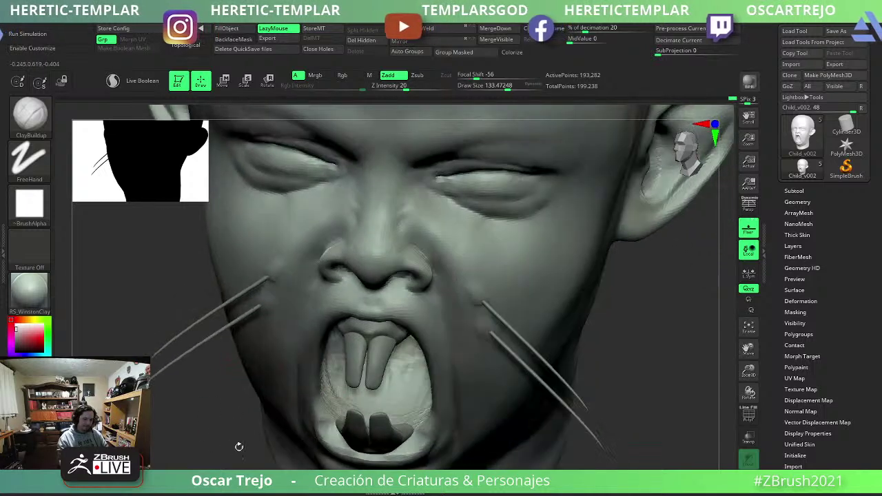
left_click(407, 427, "alt")
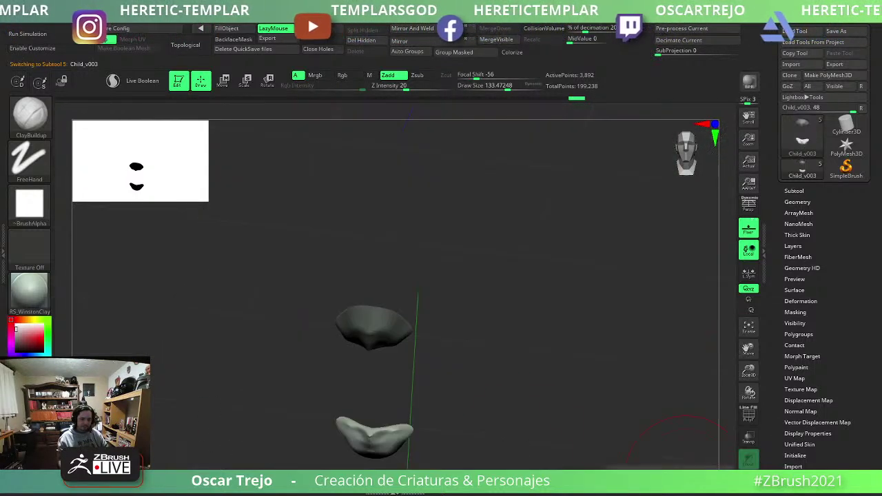
mouse_move(695, 375)
left_mouse_down()
mouse_move(484, 423)
mouse_move(427, 385)
mouse_move(449, 374)
mouse_move(401, 387)
mouse_move(543, 335)
left_mouse_up()
key("b")
key("m")
key("v")
key("[")
key("ctrl+z")
left_click_drag(585, 441, 423, 345)
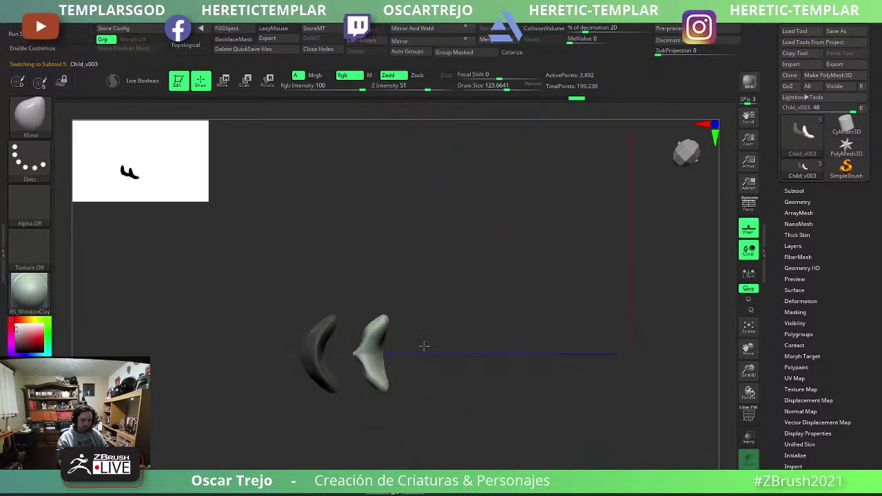
mouse_move(326, 335)
left_mouse_down("ctrl")
mouse_move(425, 367)
mouse_move(518, 447)
mouse_move(457, 416)
left_mouse_up("ctrl")
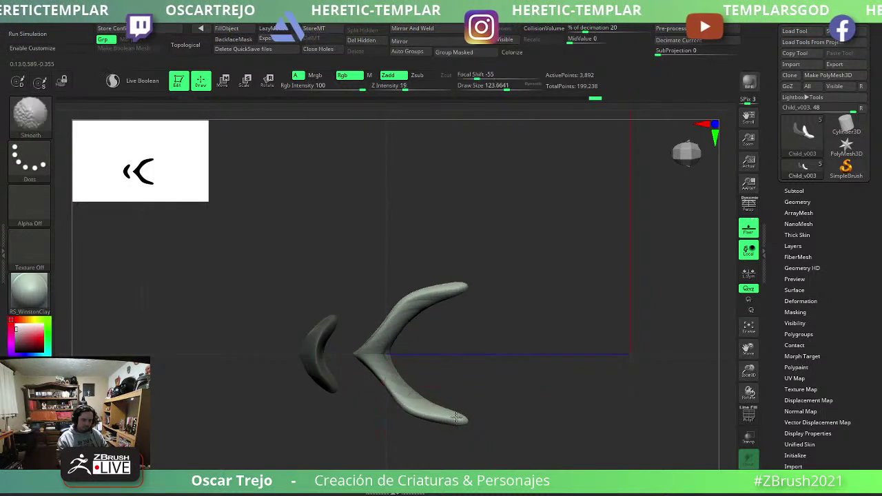
Unsolo, reshape the curved piece inside the mouth, clear the mask and enable Transp.
left_click(748, 249)
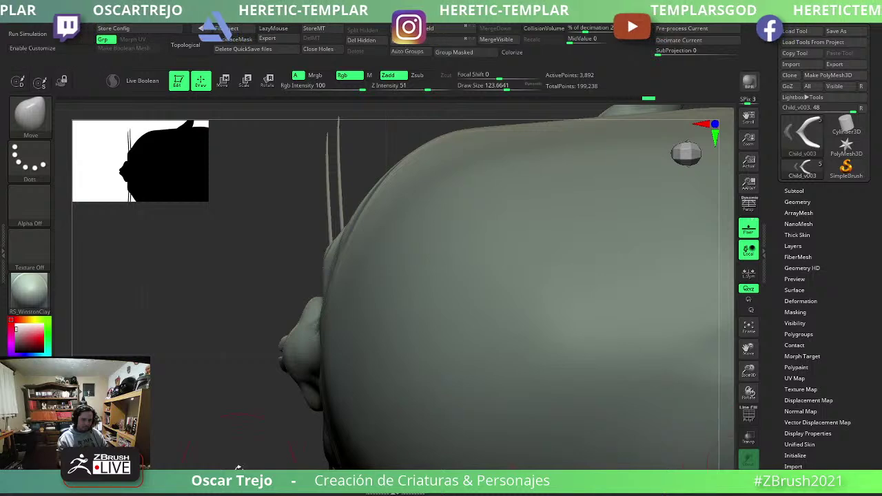
mouse_move(238, 467)
left_mouse_down()
mouse_move(277, 385)
mouse_move(331, 352)
left_mouse_up()
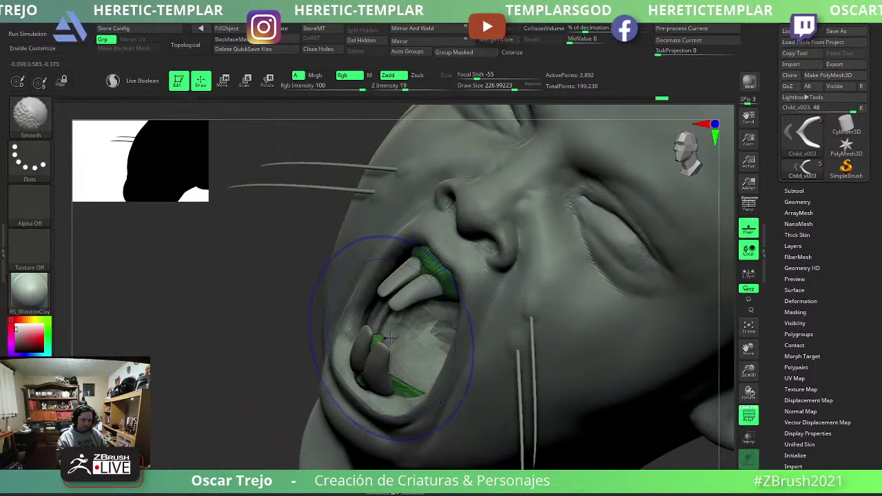
key("bracketleft")
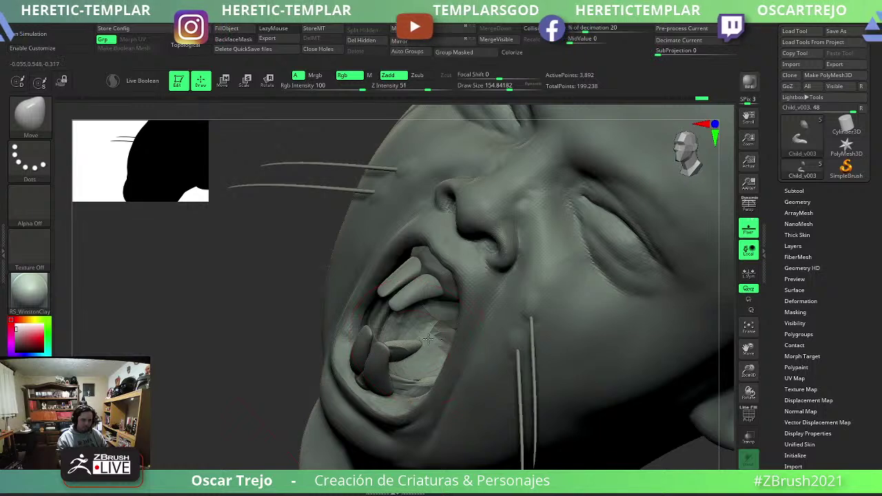
left_click_drag(428, 339, 415, 355)
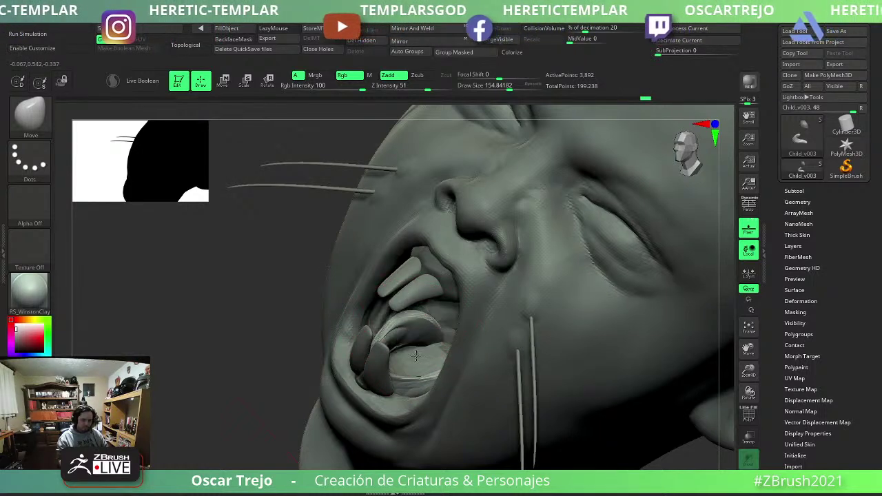
right_click_drag(386, 351, 338, 408)
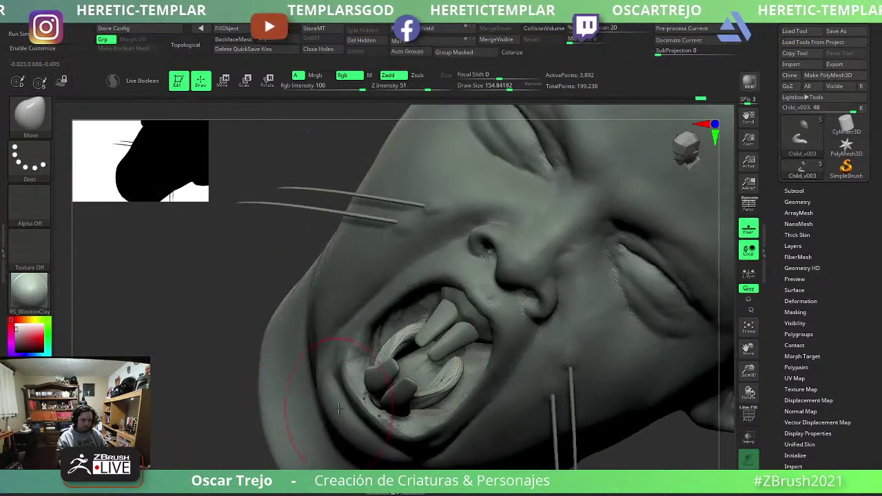
key("ctrl")
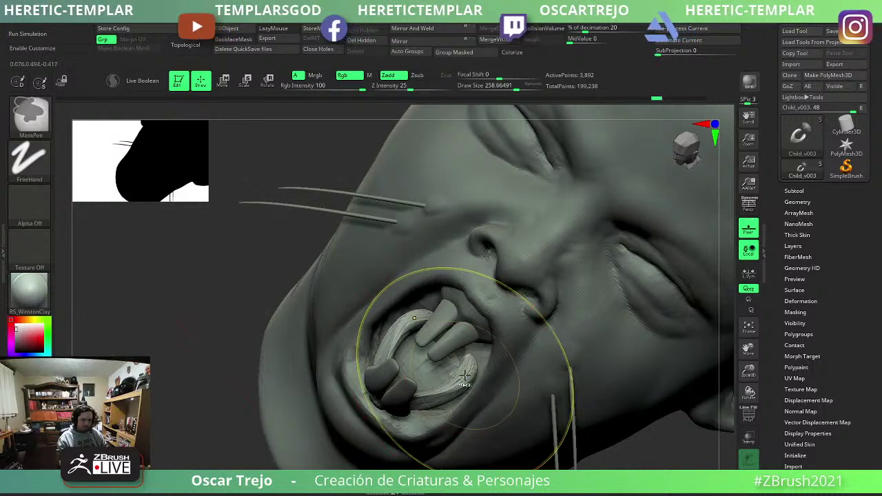
left_click_drag(465, 376, 460, 396, "ctrl")
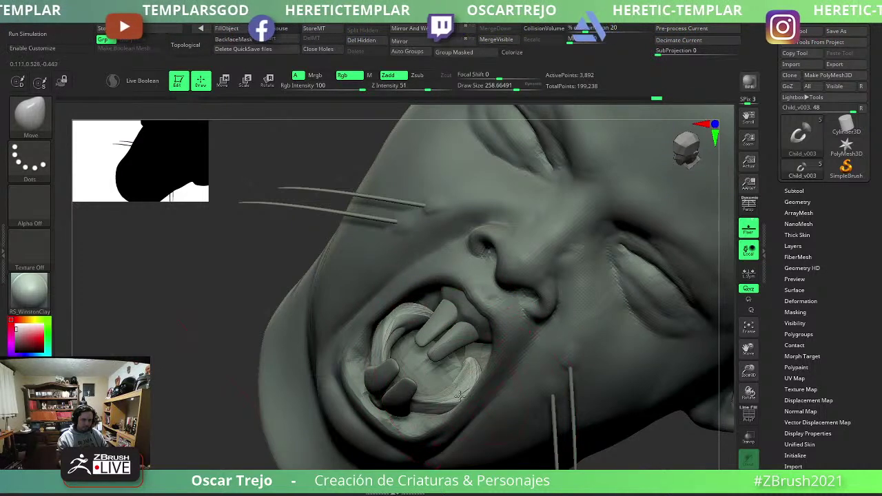
key("ctrl")
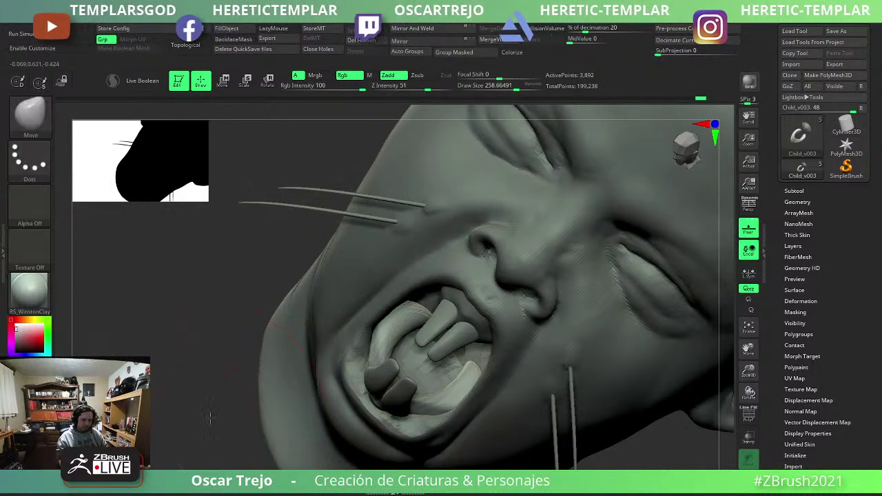
left_click_drag(210, 414, 751, 460)
left_click(751, 438)
Push both lower prongs outward with Move and nudge the curved mouth piece up and forward.
left_click_drag(276, 393, 221, 407)
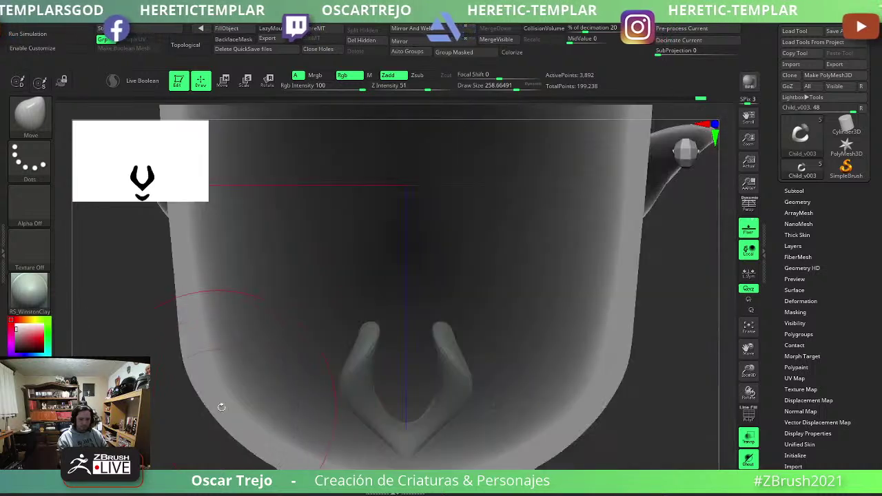
key("s")
mouse_move(447, 363)
left_mouse_down()
mouse_move(424, 364)
mouse_move(449, 332)
mouse_move(463, 353)
left_mouse_up()
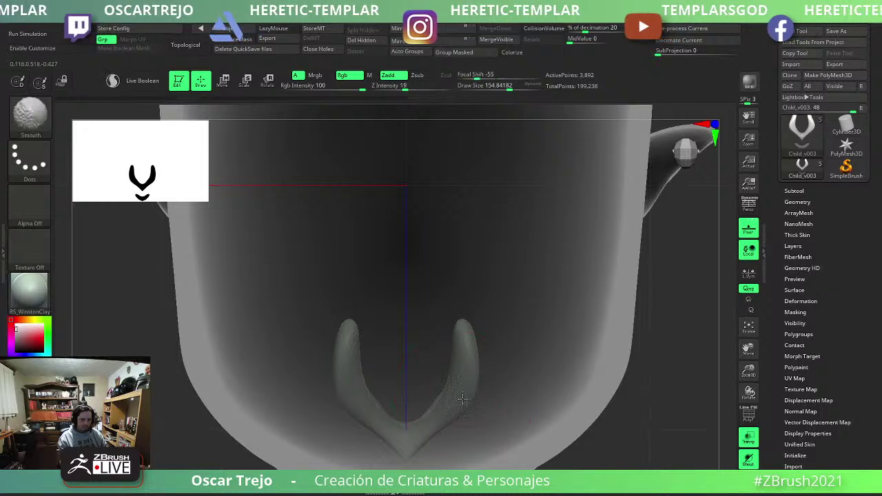
key("f")
key("shift+f")
mouse_move(616, 415)
left_mouse_down()
mouse_move(434, 410)
mouse_move(630, 384)
left_mouse_up()
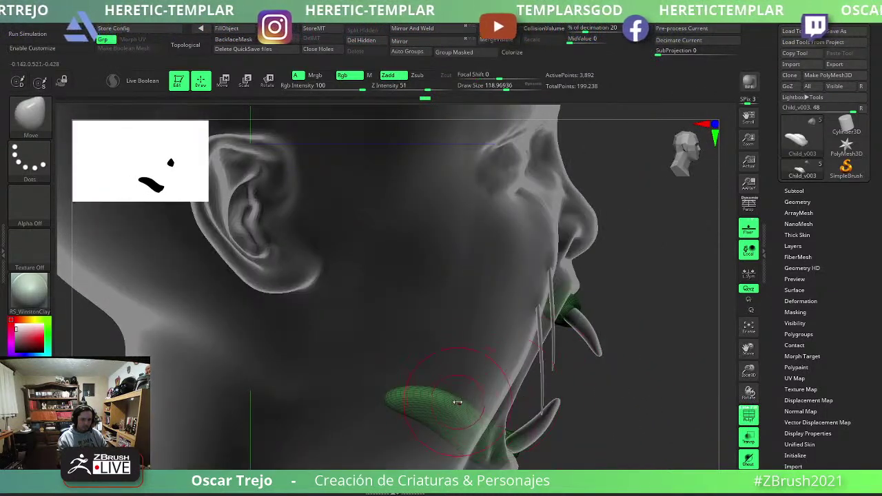
mouse_move(457, 401)
left_mouse_down()
mouse_move(472, 387)
mouse_move(376, 373)
left_mouse_up()
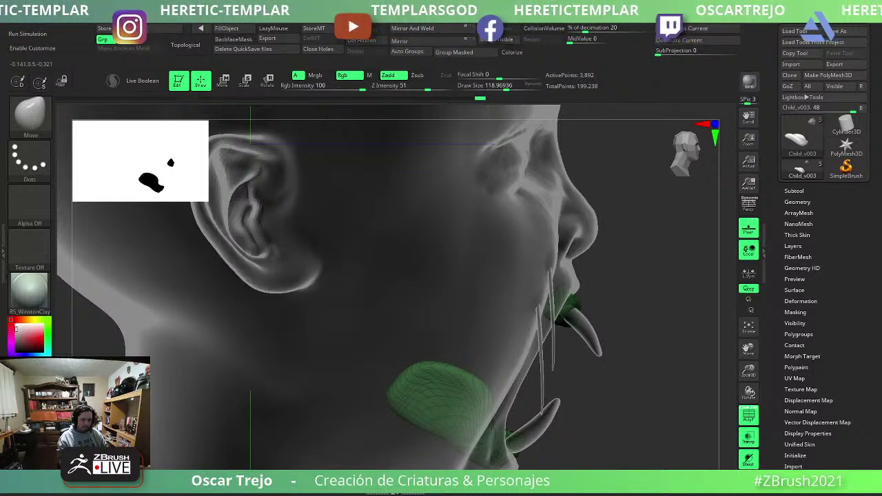
Check the front view, then turn off the PolyF overlay and Transp display.
right_click_drag(565, 408, 482, 383, "shift")
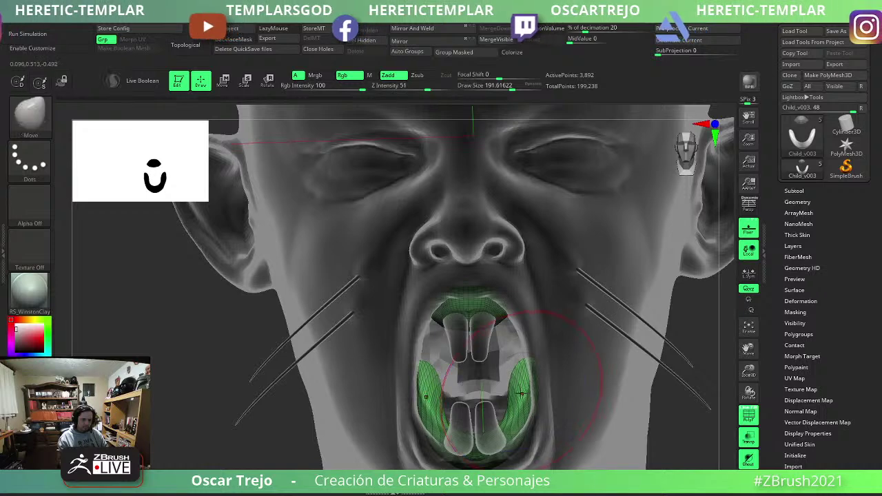
key("shift+f")
left_click(748, 416)
left_click(748, 416)
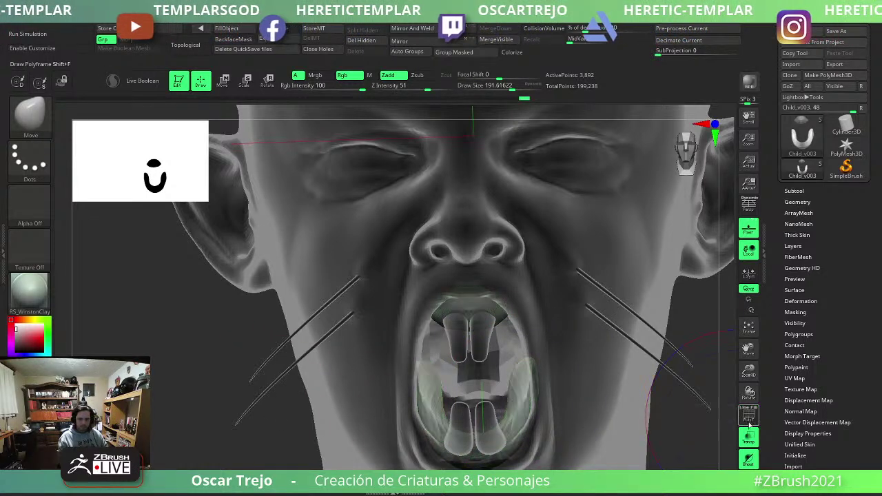
left_click(749, 416)
left_click(749, 437)
key("shift+f")
mouse_move(221, 429)
left_mouse_down()
mouse_move(257, 433)
mouse_move(314, 404)
mouse_move(340, 403)
mouse_move(315, 418)
left_mouse_up()
Solo the teeth pieces and select the Child_v004 subtool.
key("f")
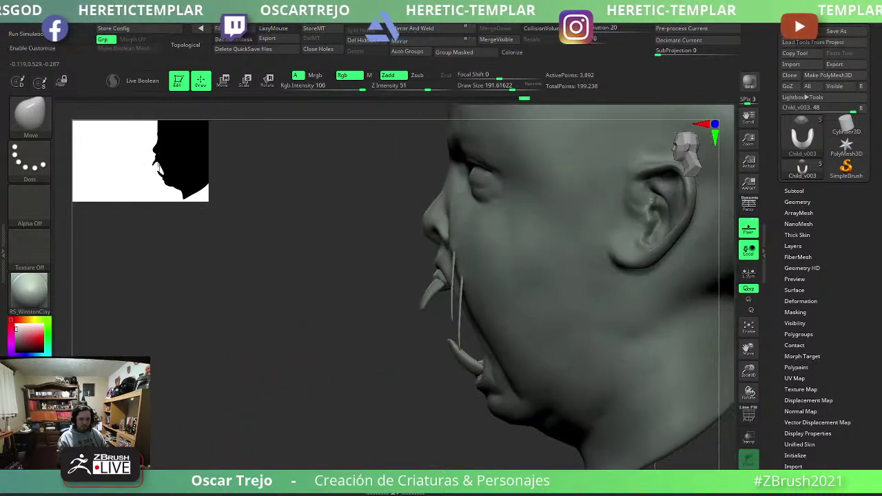
left_click(748, 458)
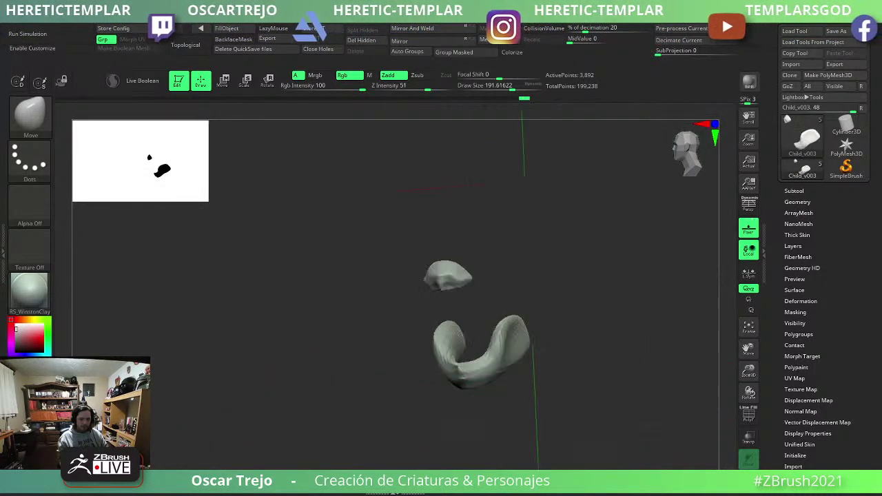
left_click_drag(535, 223, 389, 289, "ctrl+shift")
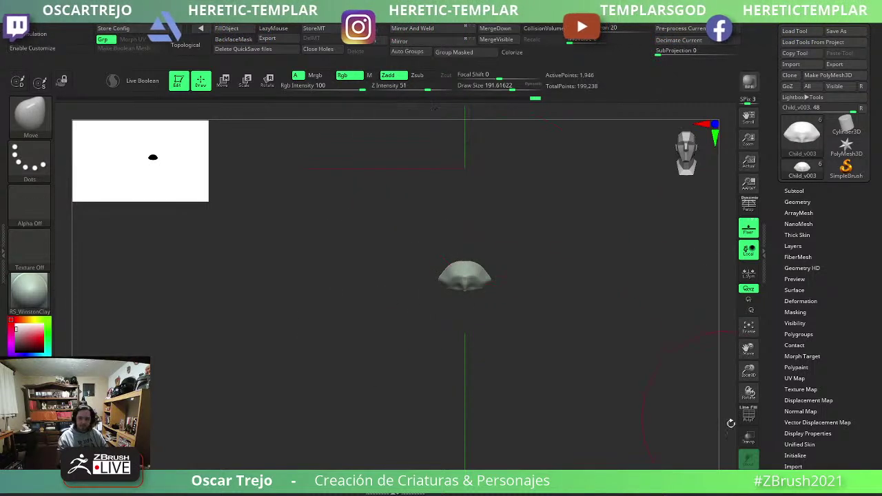
key("Down")
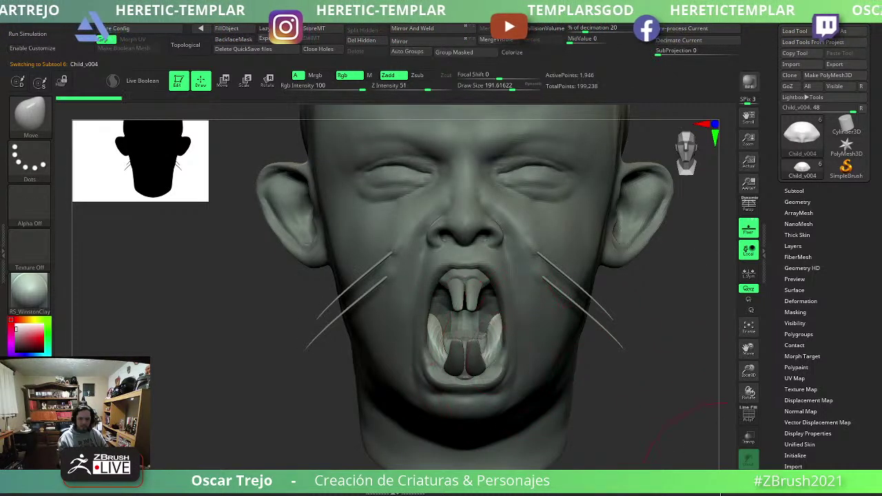
Isolate the U-shaped gum piece and build up clay on its lower centre.
mouse_move(689, 448)
left_mouse_down()
mouse_move(358, 433)
mouse_move(331, 369)
left_mouse_up()
key("b")
key("c")
key("b")
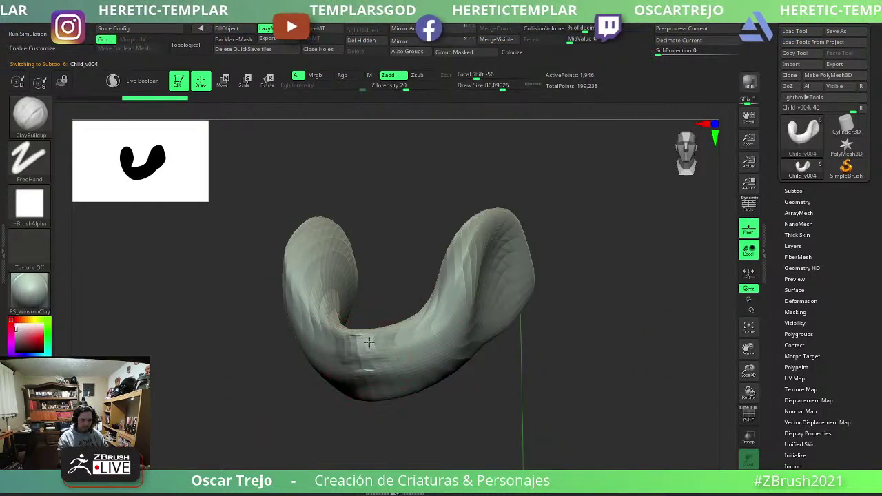
left_click_drag(365, 338, 382, 351)
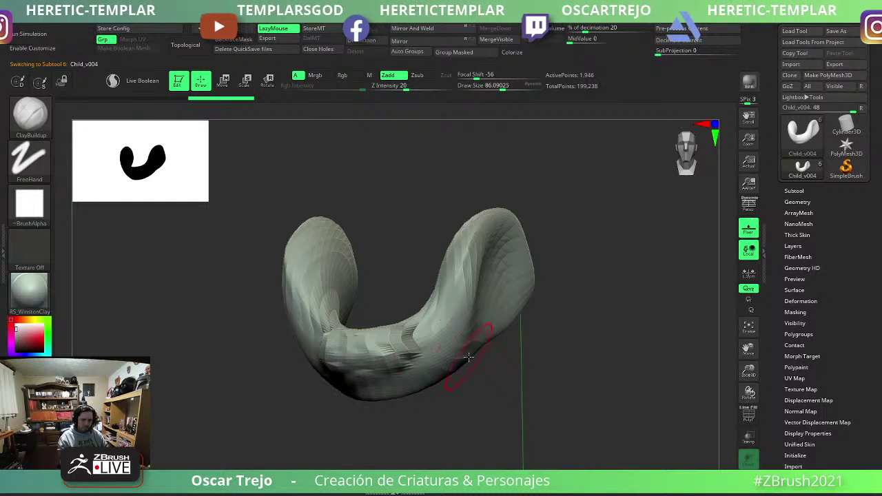
left_click_drag(482, 334, 458, 352, "shift")
Add a deformer cage around the gum piece via Transform Type and enable the full gizmo.
key("w")
left_click(348, 309)
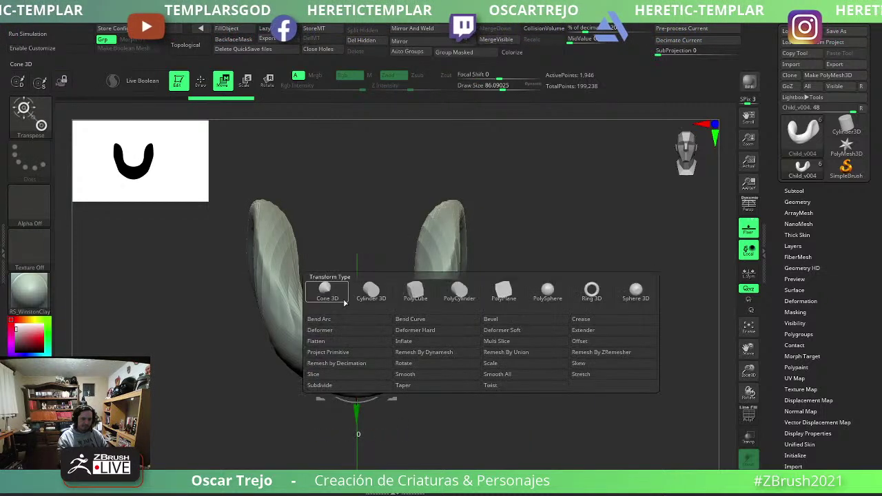
left_click(401, 351)
left_click_drag(571, 290, 496, 370)
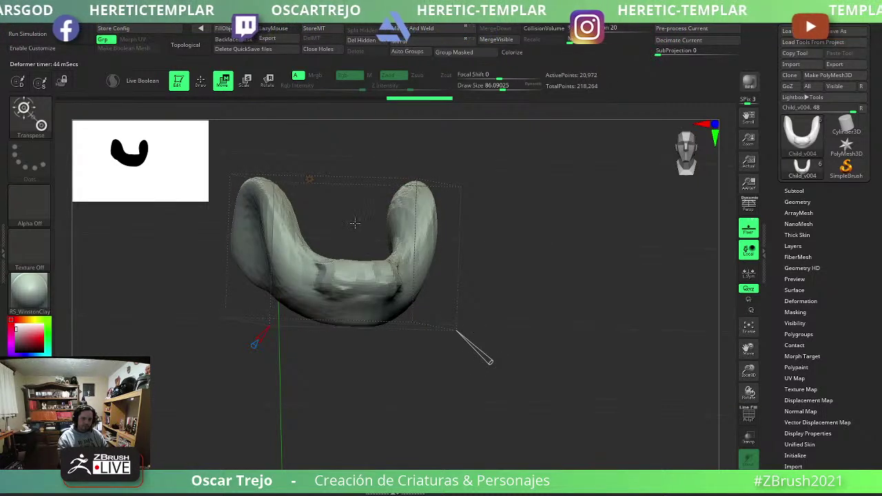
left_click(310, 179)
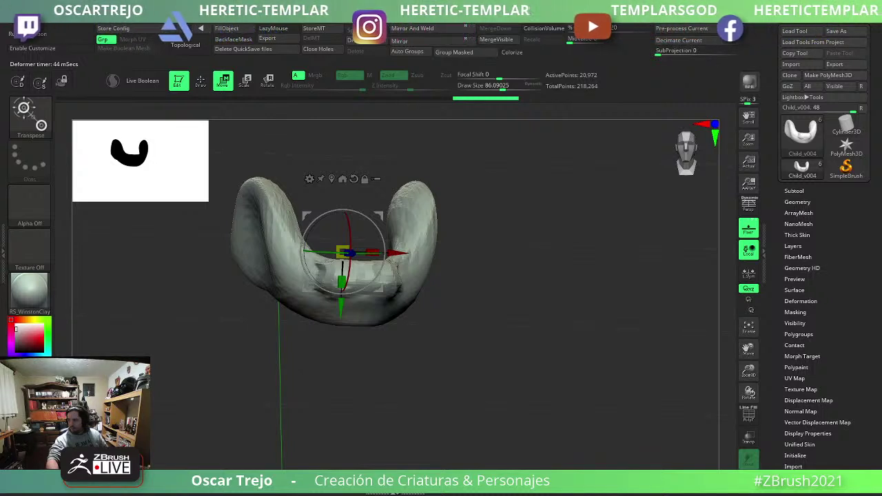
Build up clay near the gum's bottom curve with a smaller ClayBuildup brush.
mouse_move(482, 331)
left_mouse_down()
mouse_move(524, 344)
mouse_move(525, 354)
mouse_move(489, 341)
left_mouse_up()
key("q")
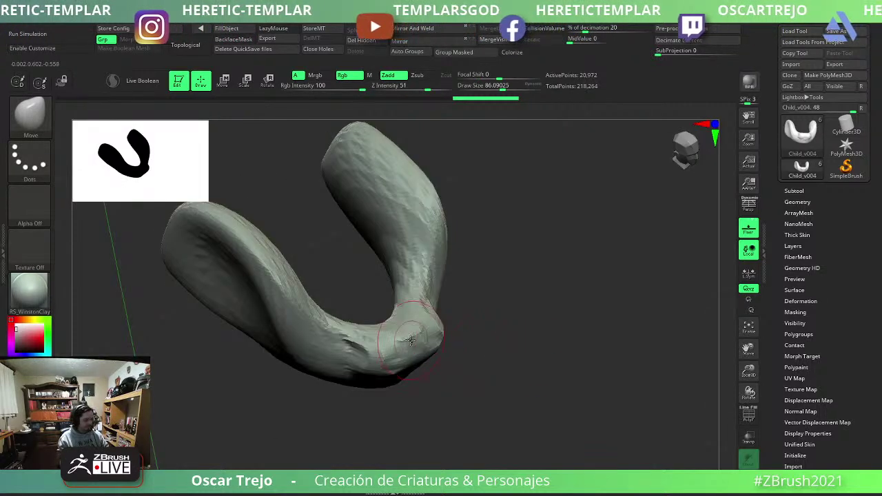
key("b")
key("d")
key("s")
key("bracketleft")
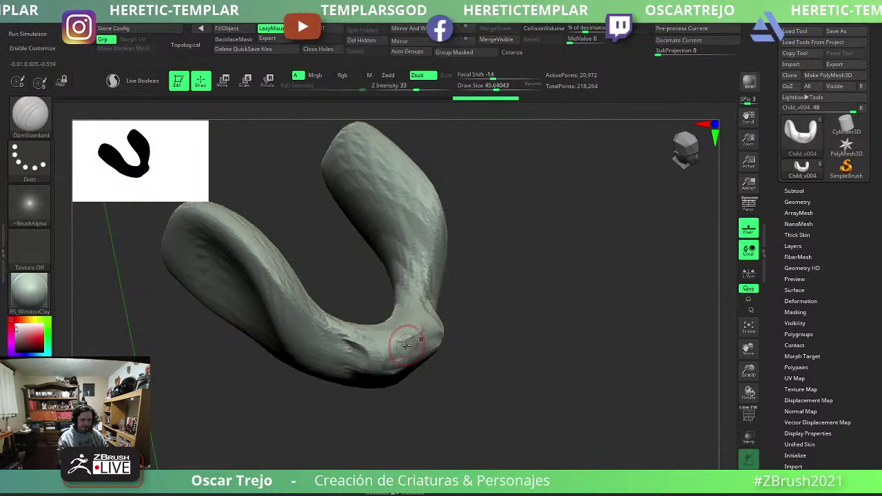
key("b")
key("c")
key("b")
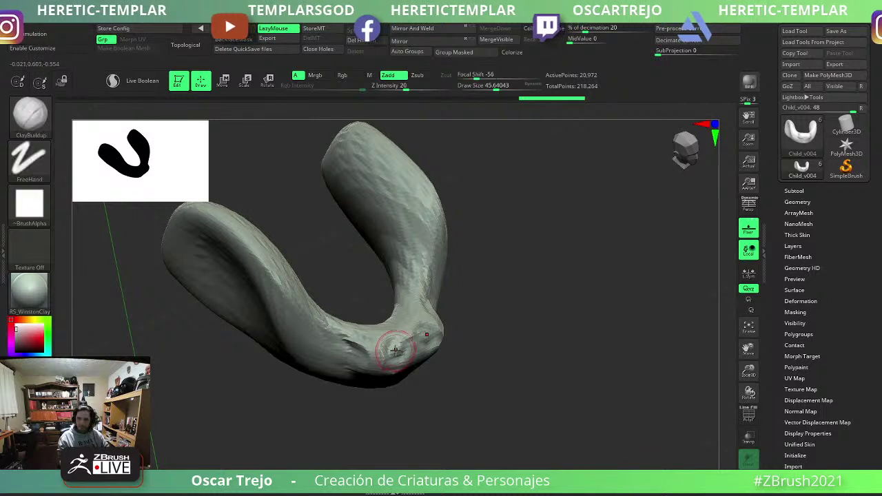
left_click_drag(390, 343, 413, 337)
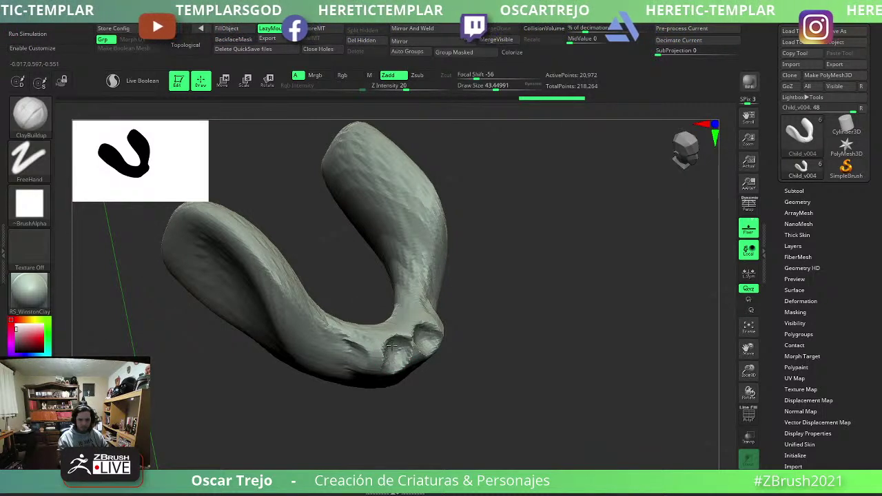
Add faint clay texture to the gum surface, then return to ClayBuildup at a larger size.
right_click_drag(399, 346, 440, 332)
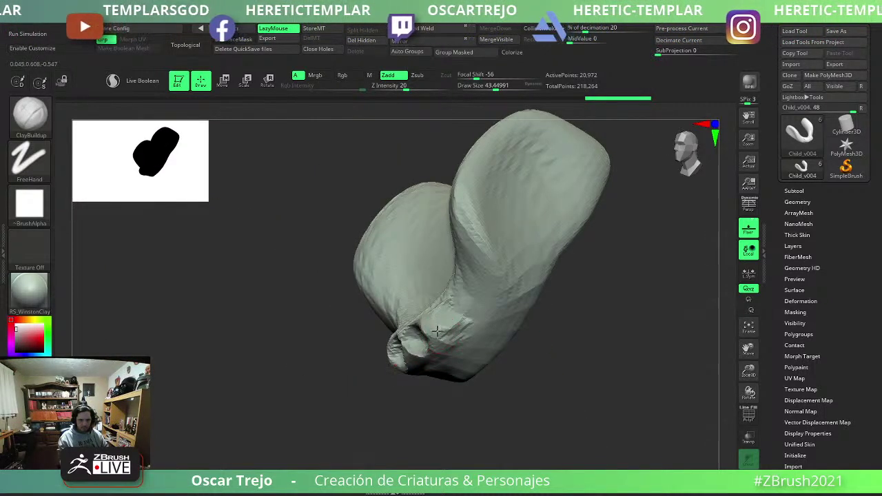
left_click_drag(443, 342, 452, 336)
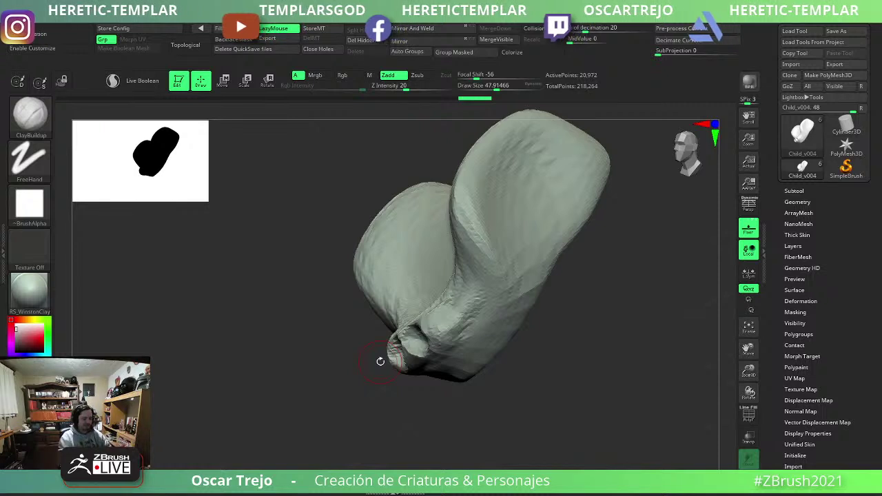
left_click_drag(628, 339, 453, 287)
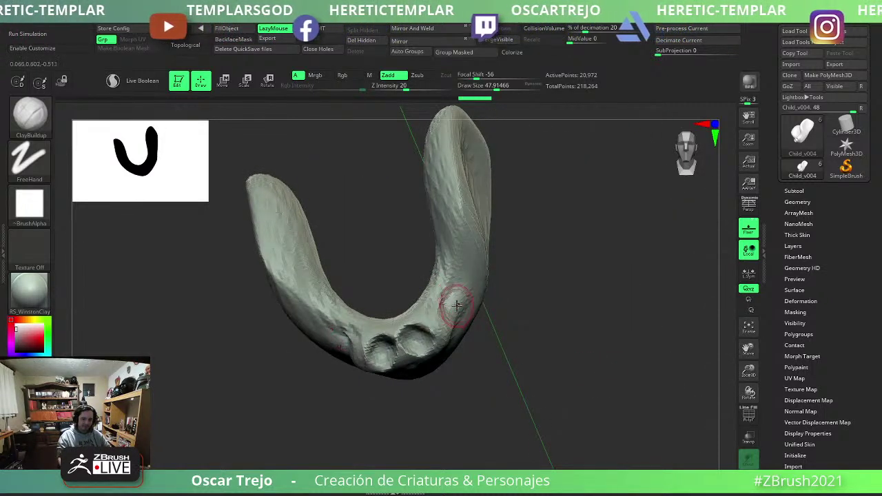
key("b")
key("s")
key("t")
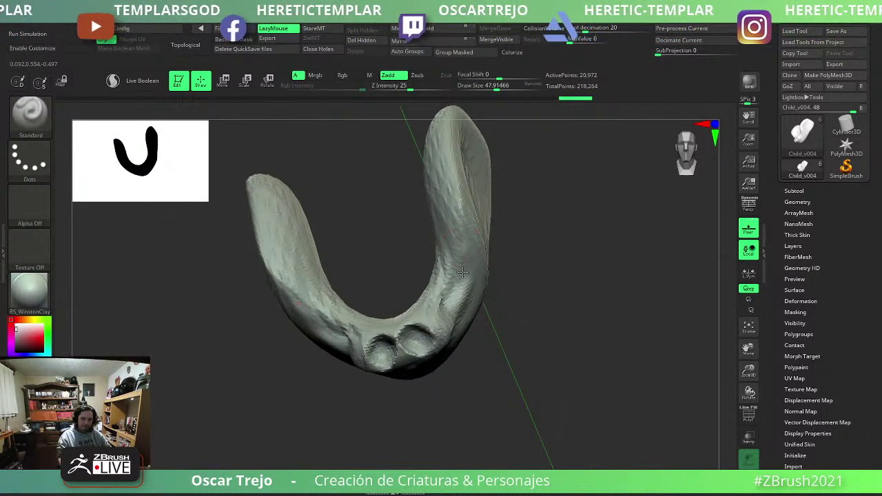
mouse_move(463, 272)
left_mouse_down()
mouse_move(235, 386)
mouse_move(260, 402)
left_mouse_up()
mouse_move(549, 423)
left_mouse_down()
mouse_move(359, 286)
mouse_move(388, 285)
mouse_move(386, 272)
left_mouse_up()
key("b")
key("c")
key("b")
key("s")
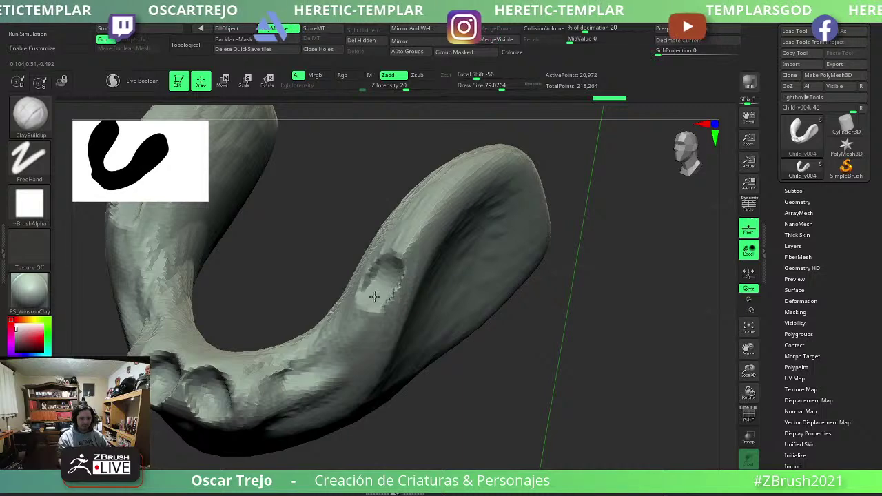
Carve two recessed tooth sockets higher along the gum's curve.
left_click_drag(423, 207, 409, 234, "alt")
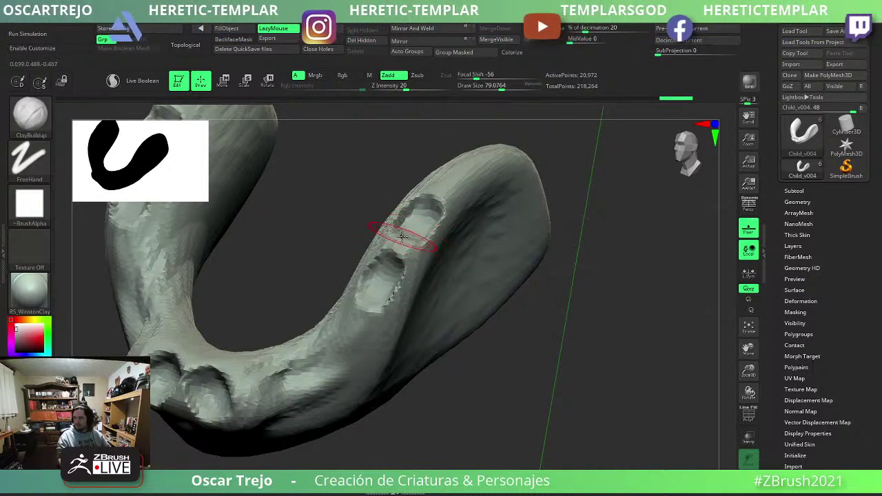
left_click_drag(523, 262, 483, 282)
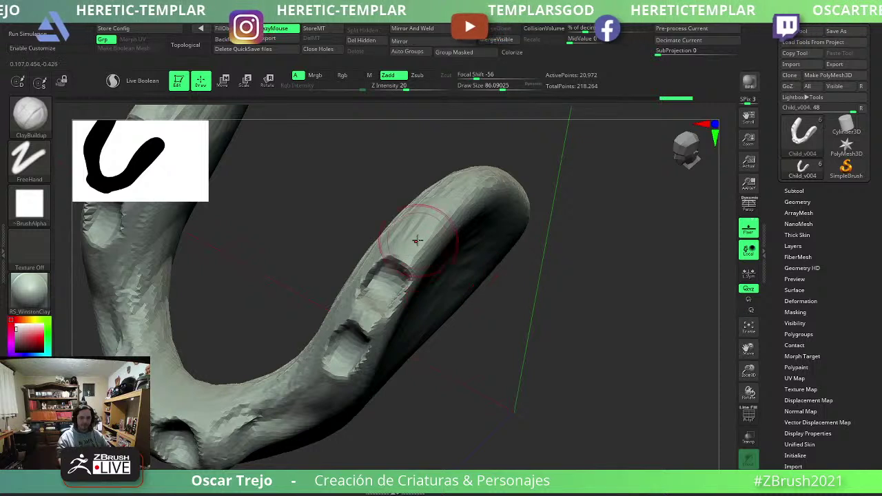
left_click_drag(427, 222, 422, 239, "alt")
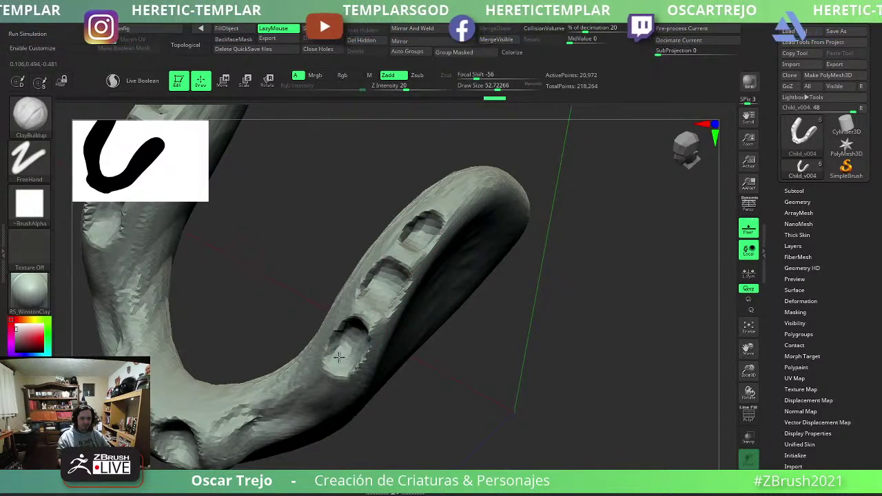
mouse_move(475, 351)
left_mouse_down()
mouse_move(513, 359)
mouse_move(496, 336)
left_mouse_up()
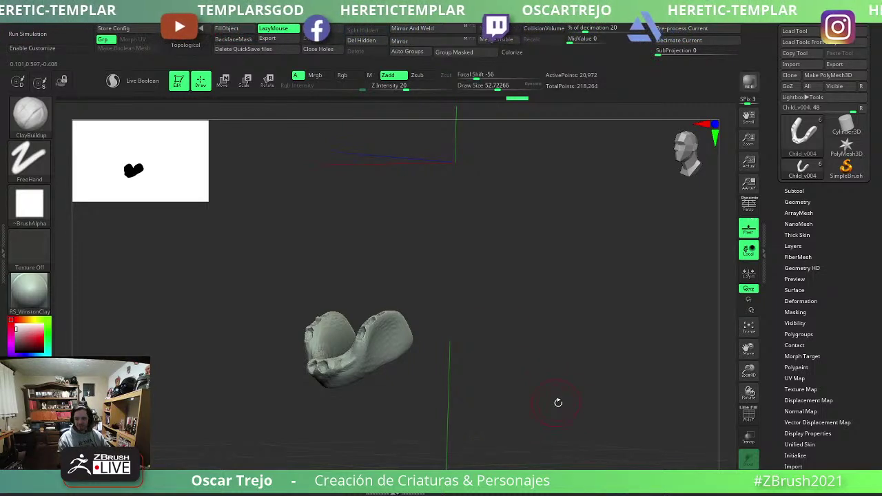
left_click_drag(507, 386, 550, 387)
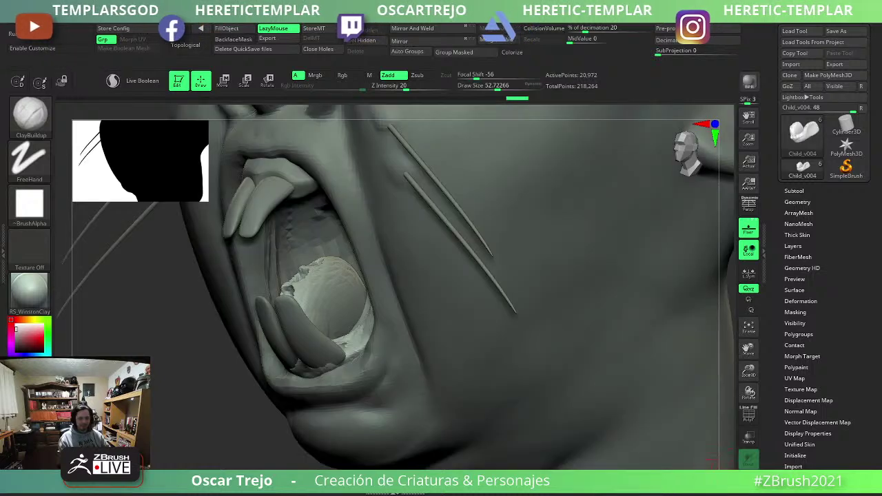
mouse_move(702, 463)
left_mouse_down()
mouse_move(443, 423)
mouse_move(614, 437)
mouse_move(608, 445)
mouse_move(545, 403)
mouse_move(606, 459)
mouse_move(716, 460)
mouse_move(530, 296)
mouse_move(331, 275)
left_mouse_up()
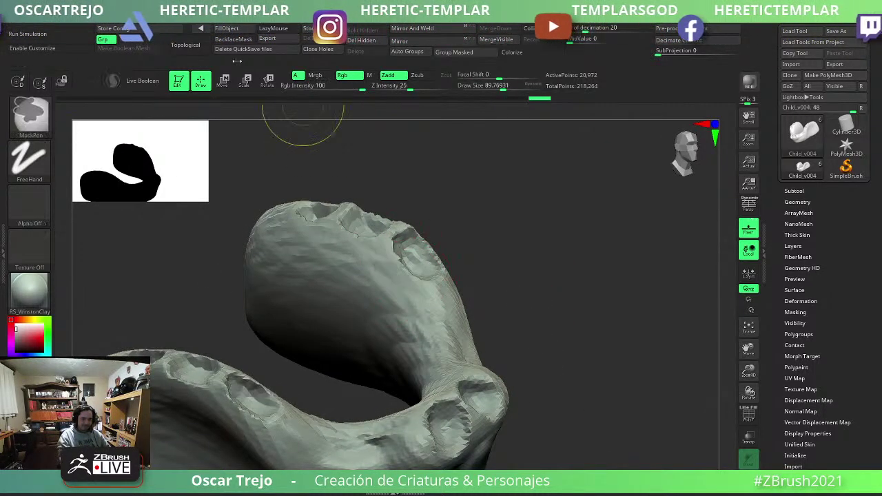
Carve crease lines around the sockets with an enlarged DamStandard brush.
left_click_drag(310, 117, 463, 237)
left_click_drag(348, 279, 374, 276)
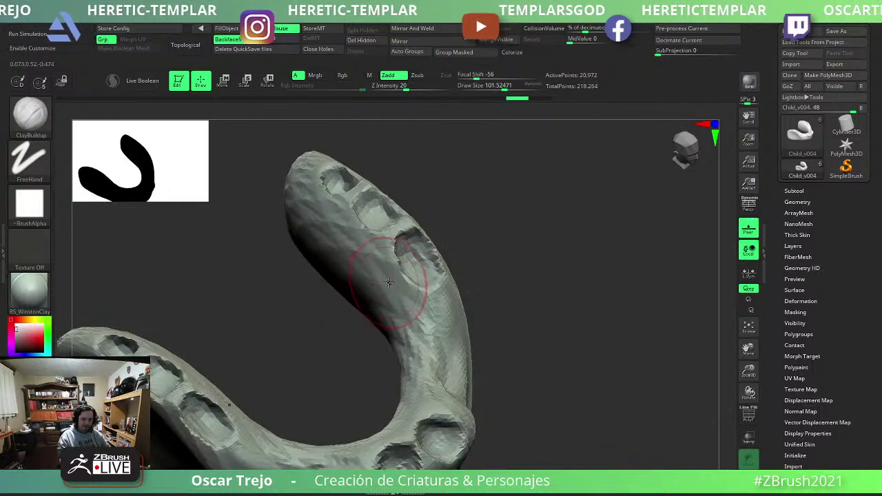
key("bracketleft")
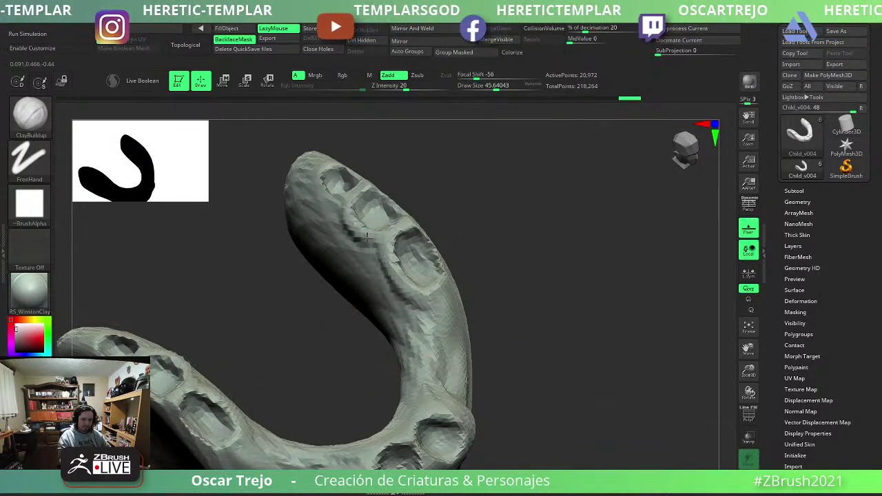
key("bracketright")
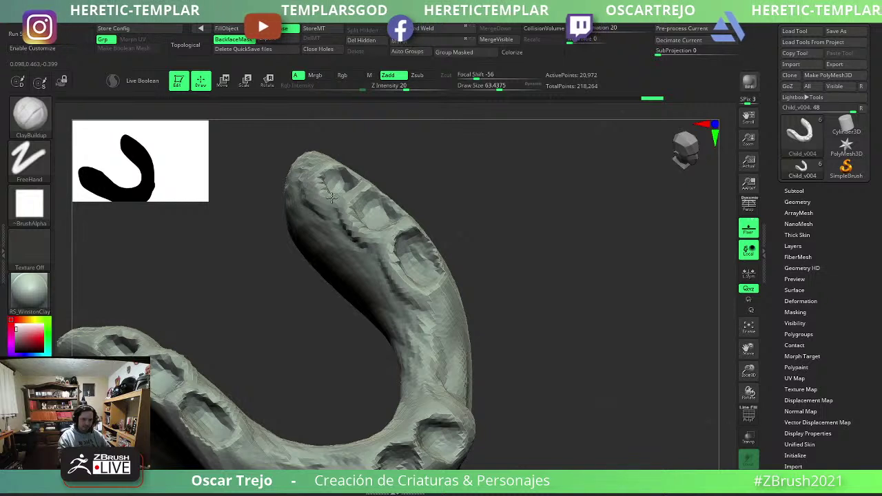
left_click_drag(334, 217, 301, 235)
key("s")
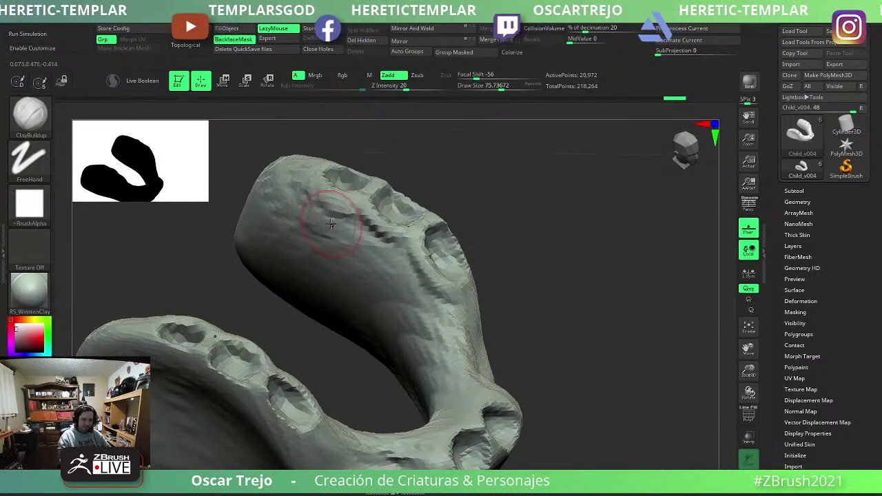
key("b")
key("d")
key("s")
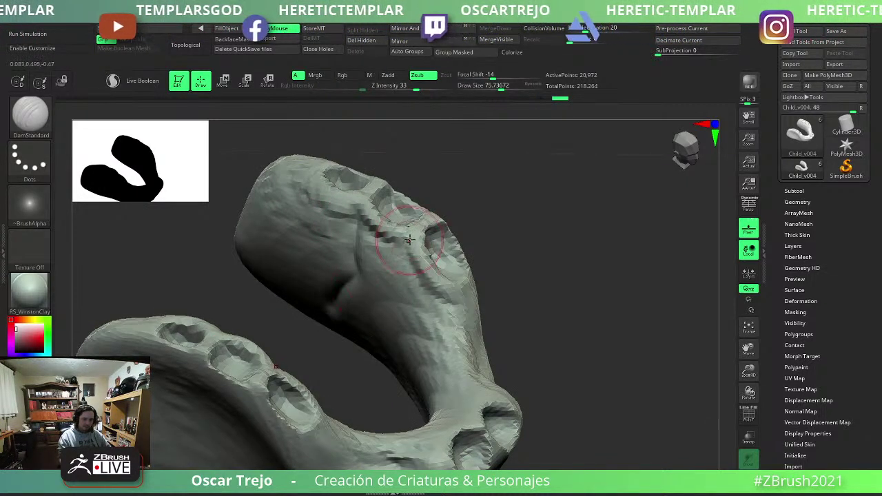
key("s")
left_click_drag(365, 328, 376, 287)
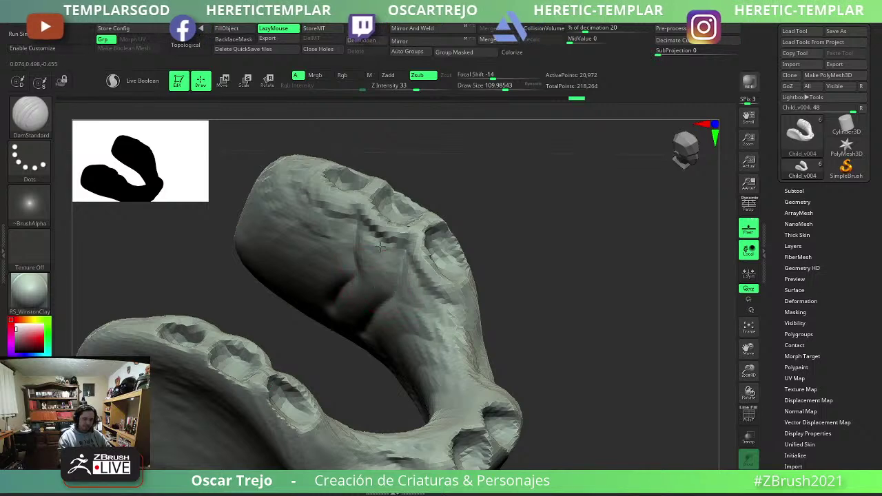
left_click_drag(380, 246, 375, 295)
left_click_drag(451, 285, 422, 334)
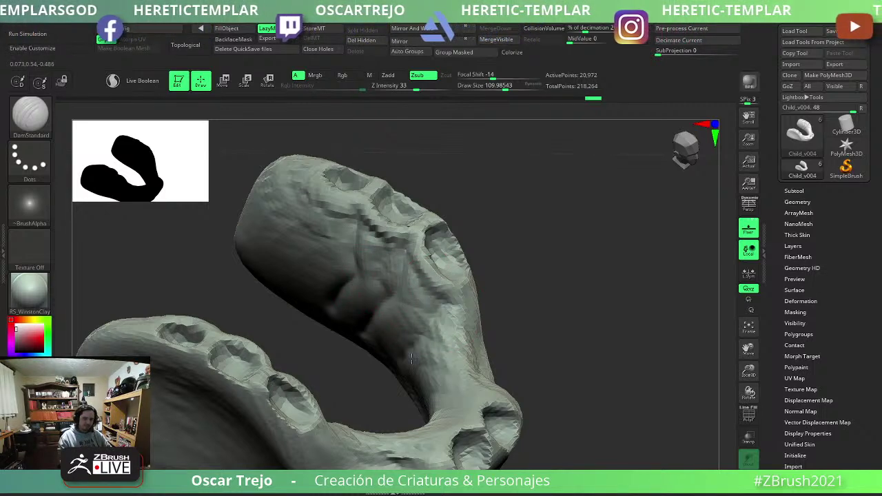
mouse_move(411, 357)
right_mouse_down()
mouse_move(521, 334)
mouse_move(484, 310)
mouse_move(496, 311)
mouse_move(448, 323)
right_mouse_up()
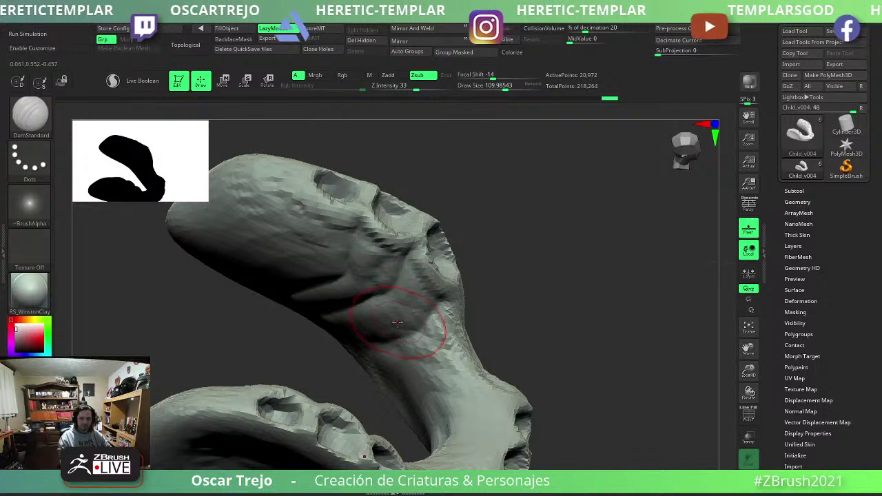
Rework the jaw piece's end and sockets using ClayBuildup, DamStandard and a smaller Move brush.
key("b")
key("c")
key("b")
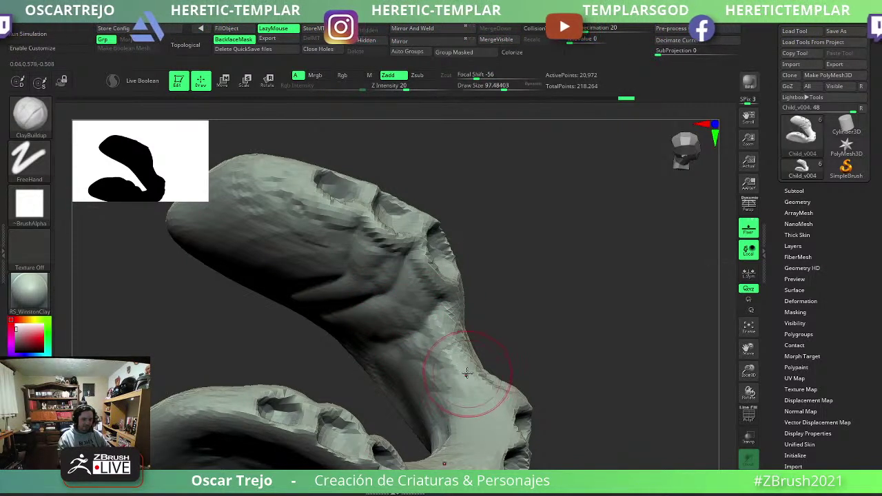
key("bracketleft")
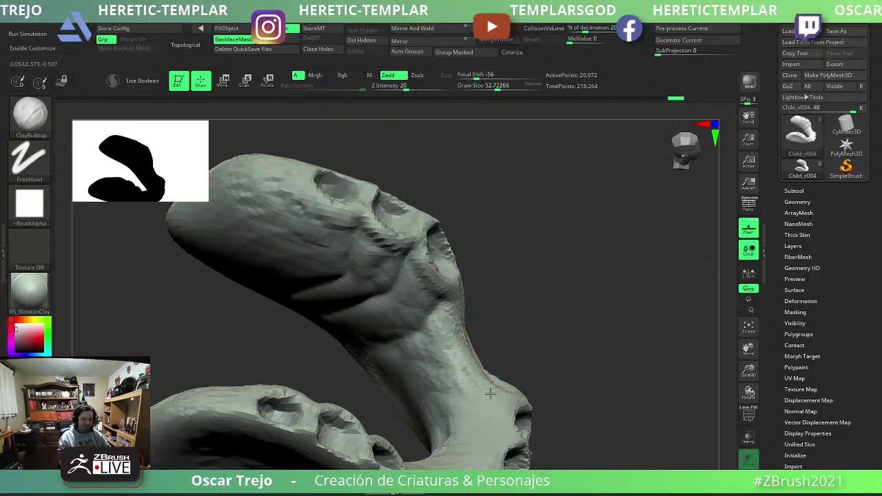
right_click_drag(516, 358, 523, 367)
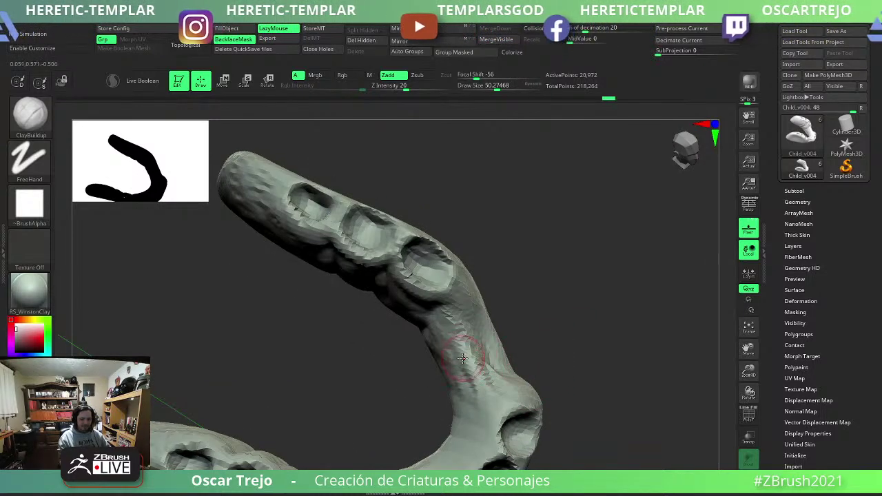
key("b")
key("d")
key("s")
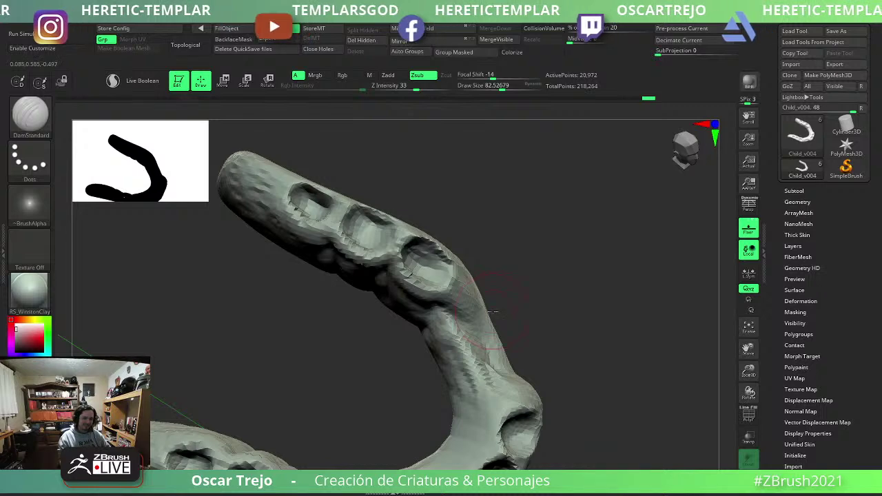
mouse_move(493, 311)
right_mouse_down()
mouse_move(226, 295)
mouse_move(406, 310)
right_mouse_up()
key("b")
key("m")
key("v")
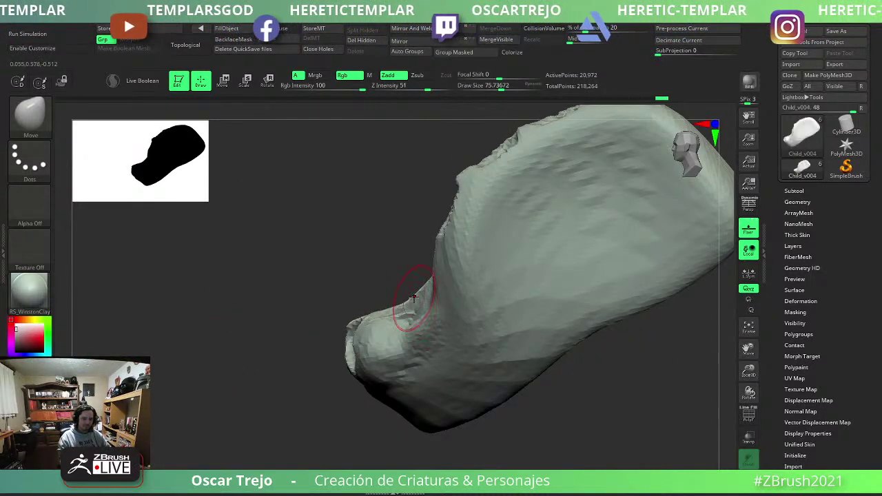
mouse_move(420, 310)
right_mouse_down()
mouse_move(507, 343)
mouse_move(291, 344)
right_mouse_up()
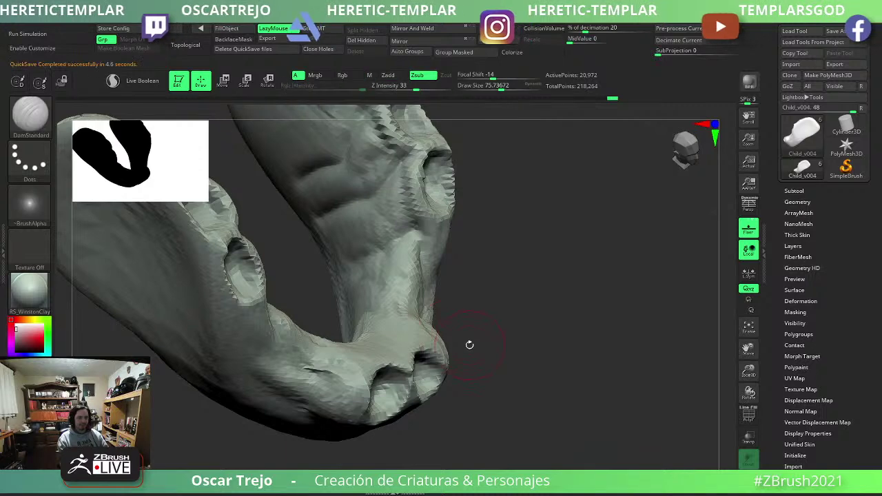
right_click_drag(468, 344, 534, 267)
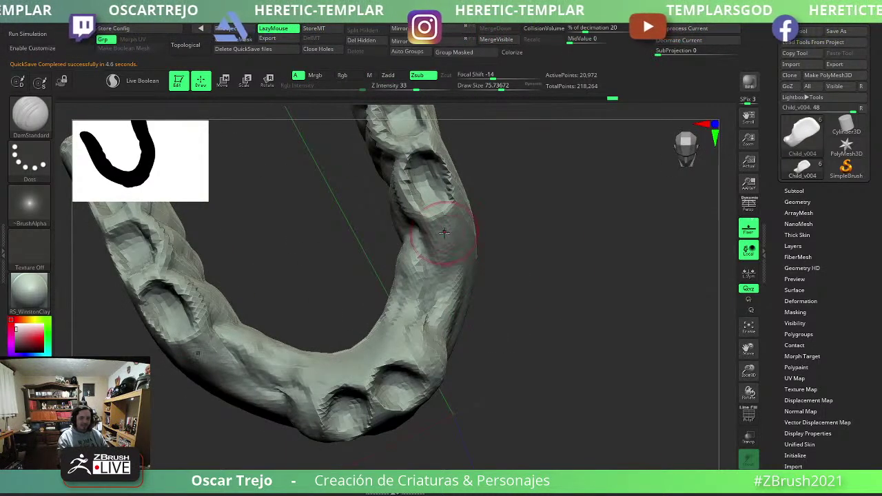
key("bracketleft")
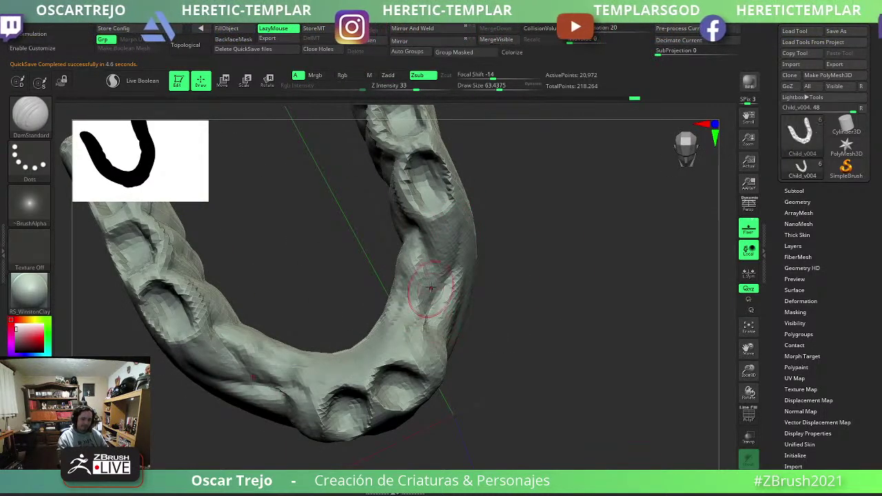
mouse_move(423, 354)
right_mouse_down()
mouse_move(462, 334)
mouse_move(390, 336)
right_mouse_up()
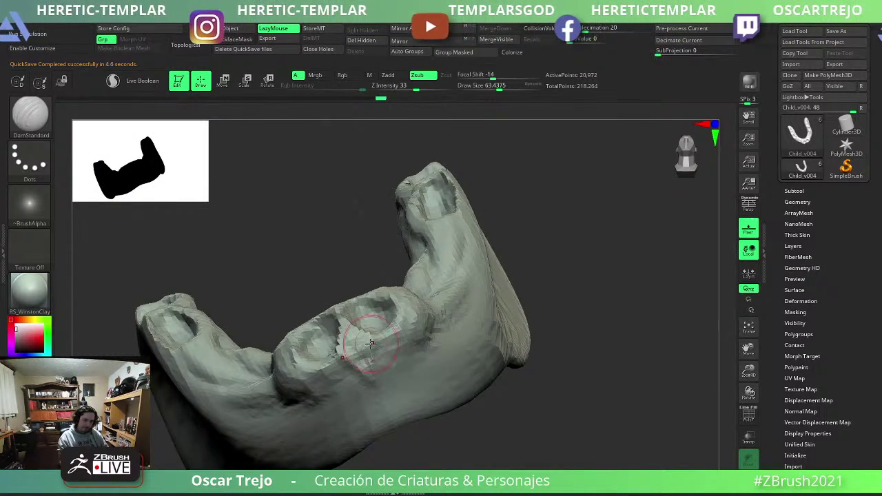
Smooth the dental arch, undo the overly heavy smoothing stroke, and turn Solo off.
key("b")
key("c")
key("b")
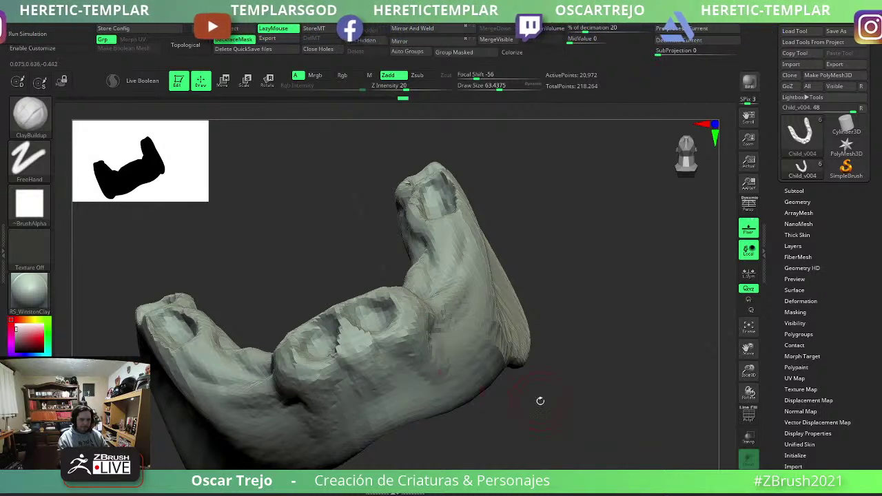
mouse_move(540, 400)
left_mouse_down()
mouse_move(542, 413)
mouse_move(526, 416)
mouse_move(488, 374)
left_mouse_up()
key("shift")
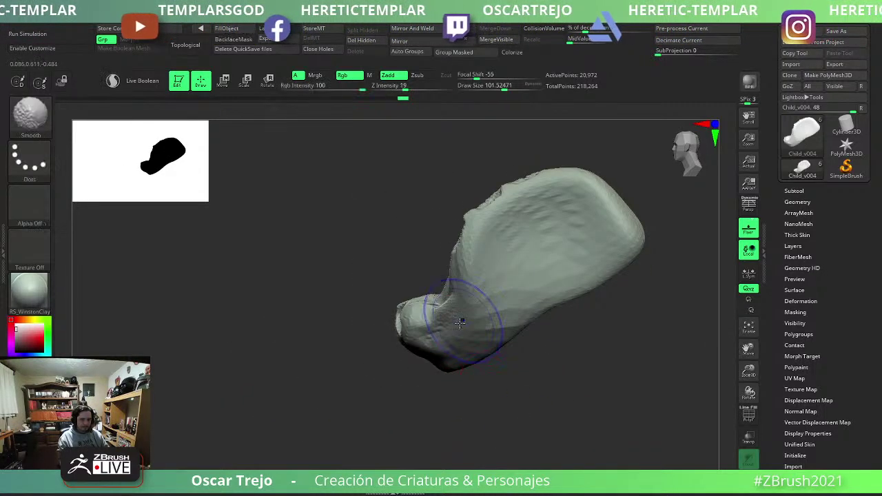
key("ctrl+z")
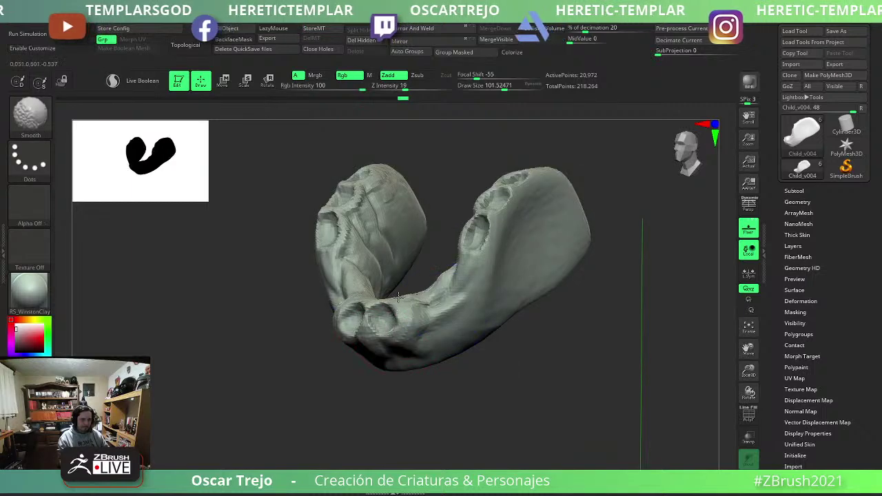
mouse_move(527, 180)
left_mouse_down("shift")
mouse_move(522, 349)
mouse_move(543, 345)
mouse_move(717, 459)
left_mouse_up("shift")
left_click(748, 459)
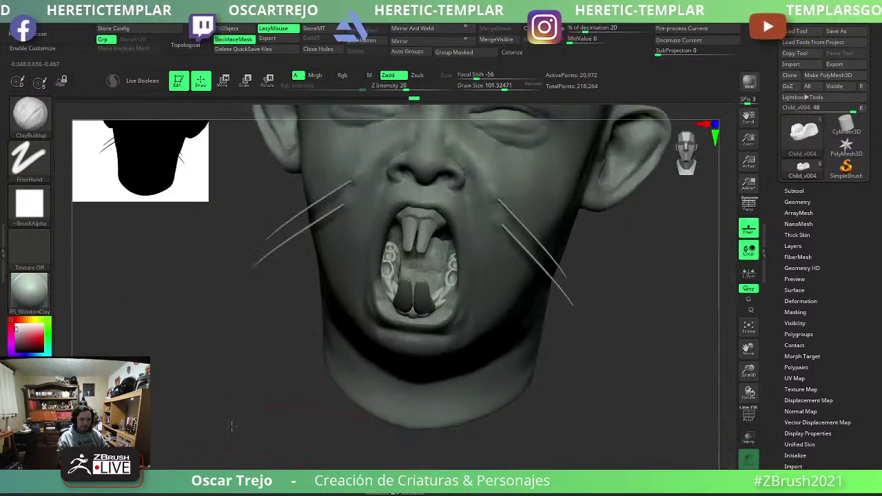
Duplicate the upper tooth piece, rotate the copy 180° and lower it beneath the upper lip.
mouse_move(303, 456)
left_mouse_down()
mouse_move(487, 400)
mouse_move(573, 403)
mouse_move(503, 396)
mouse_move(529, 379)
left_mouse_up()
key("w")
left_click(748, 459)
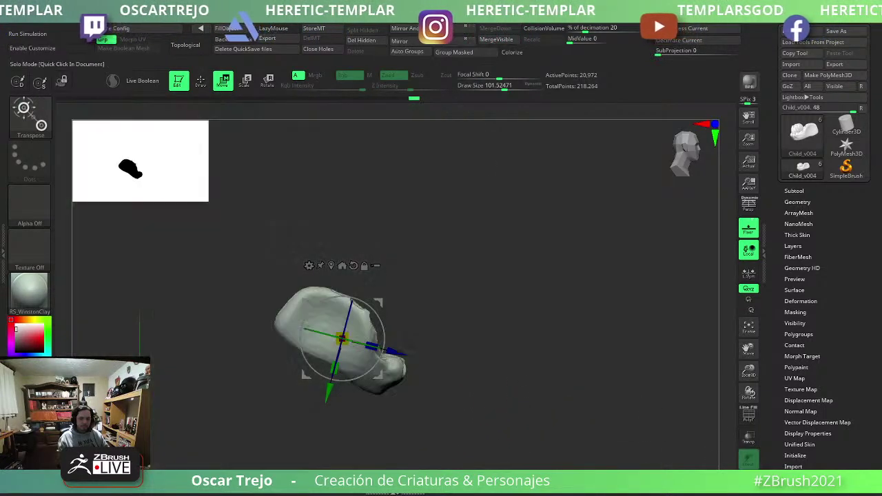
mouse_move(359, 383)
left_mouse_down("ctrl")
mouse_move(390, 262)
mouse_move(530, 317)
left_mouse_up("ctrl")
left_click(748, 459)
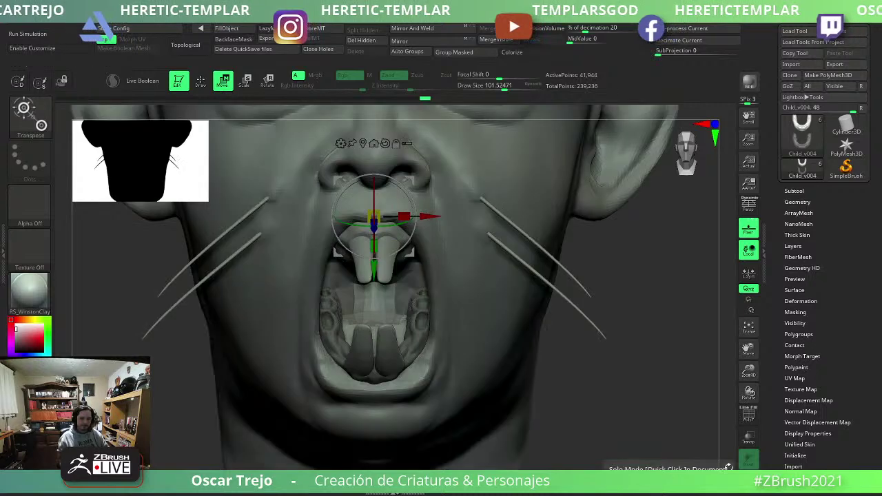
mouse_move(402, 185)
left_mouse_down()
mouse_move(324, 256)
mouse_move(656, 306)
left_mouse_up()
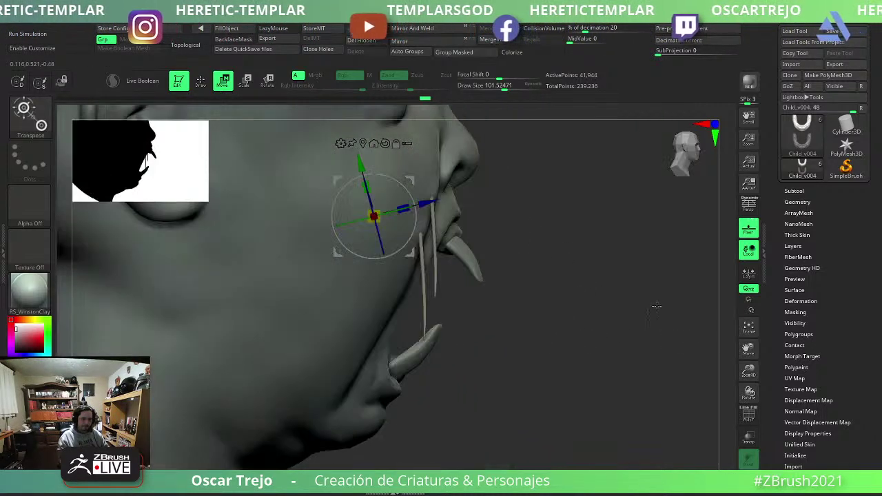
mouse_move(428, 219)
left_mouse_down()
mouse_move(466, 234)
mouse_move(459, 268)
mouse_move(427, 188)
left_mouse_up()
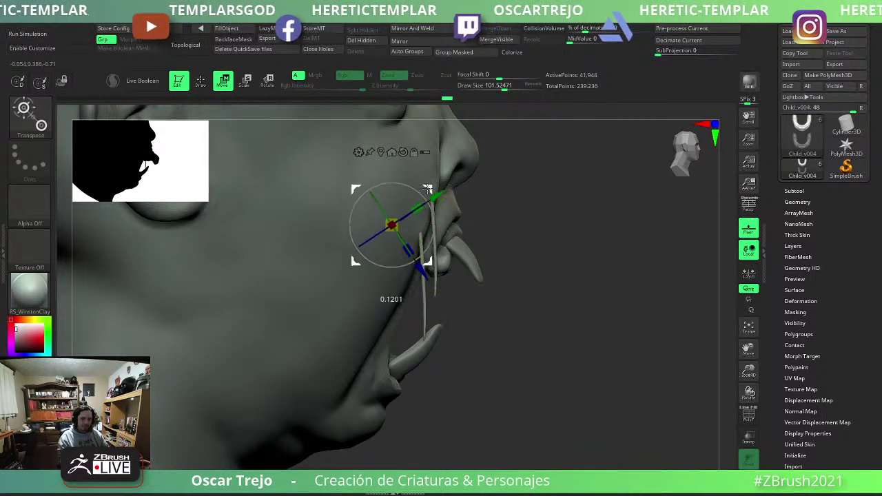
left_click_drag(537, 197, 482, 214)
key("q")
left_click(405, 234, "alt")
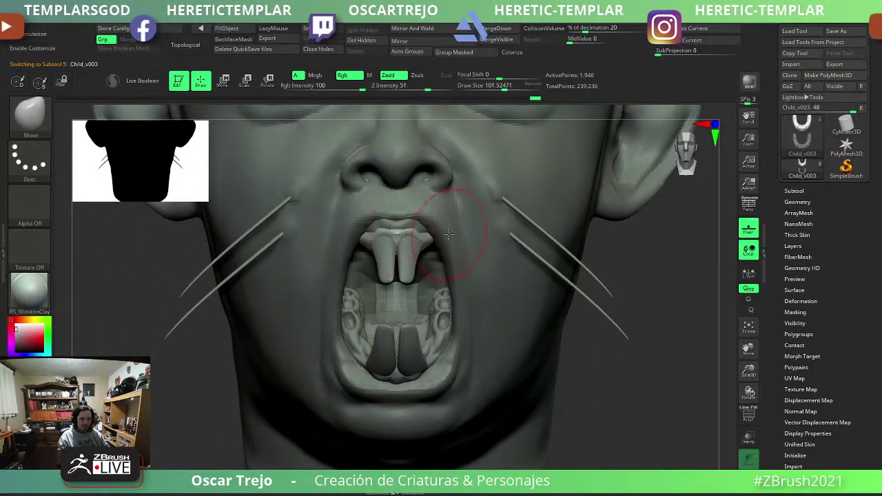
Delete the Child_v003 subtool from the Subtool palette.
left_click(805, 191)
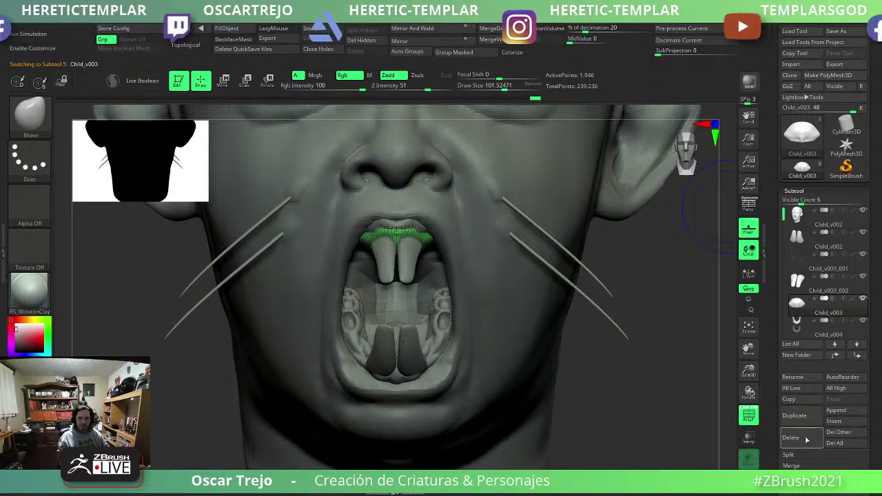
left_click(806, 439)
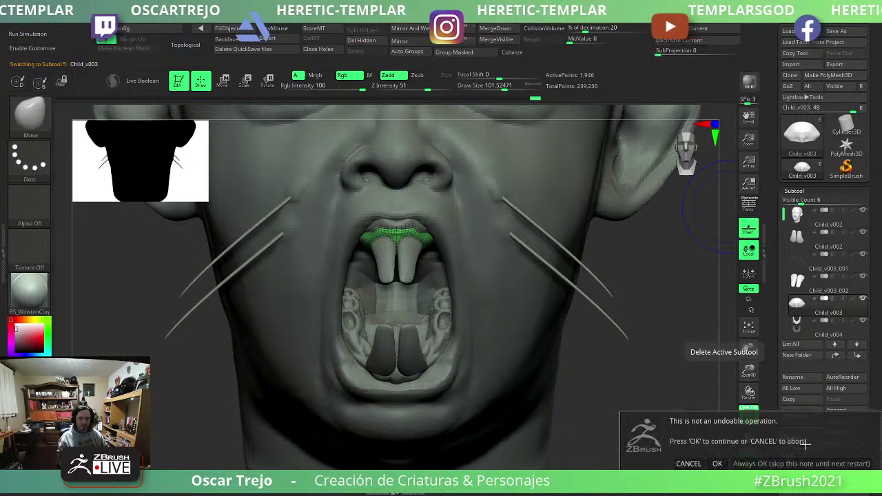
left_click(755, 463)
Shift the remaining teeth piece down and forward in the mouth with the Move gizmo.
mouse_move(628, 448)
left_mouse_down()
mouse_move(637, 376)
mouse_move(665, 418)
left_mouse_up()
key("w")
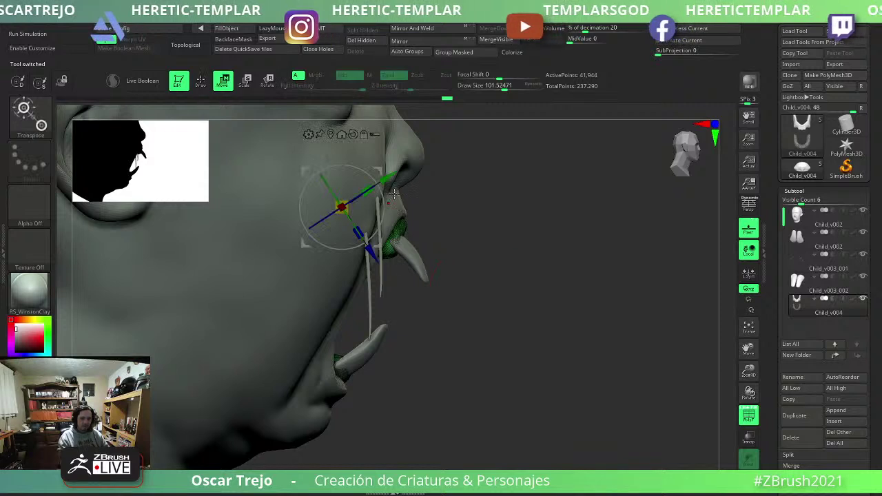
left_click_drag(377, 171, 410, 239)
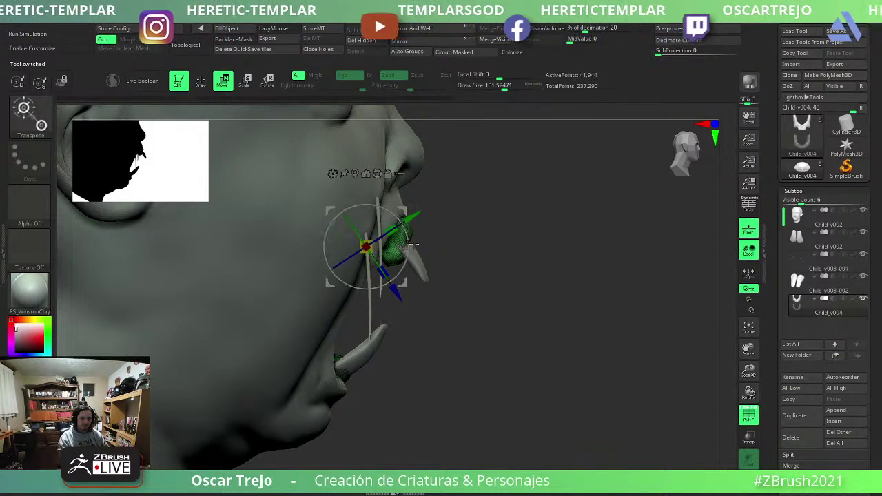
mouse_move(500, 250)
left_mouse_down()
mouse_move(596, 327)
mouse_move(455, 275)
left_mouse_up()
key("q")
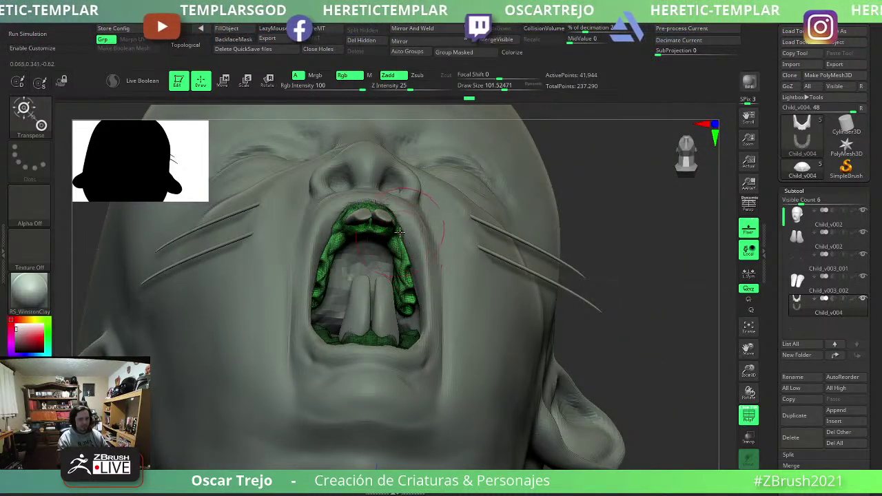
Switch the active subtool from the face Child_v002 to the teeth Child_v004, adjusting brush size.
key("b")
key("m")
key("v")
mouse_move(624, 281)
left_mouse_down()
mouse_move(654, 309)
mouse_move(402, 262)
left_mouse_up()
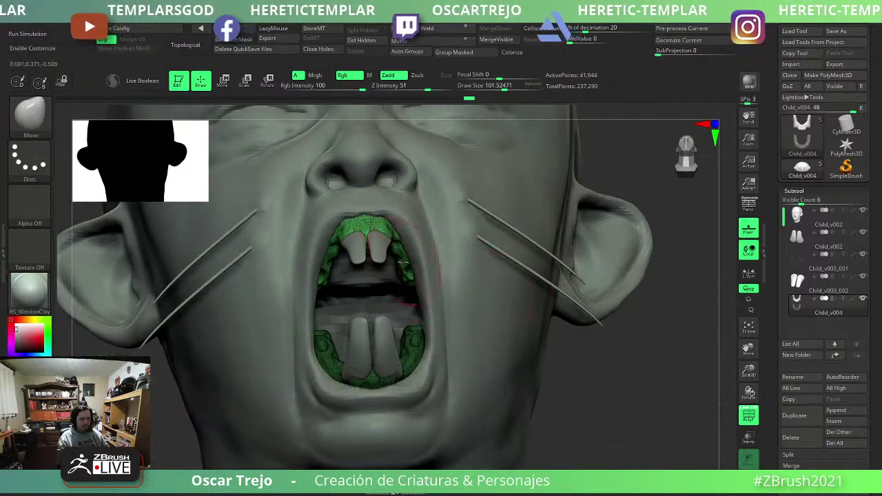
left_click(414, 259, "alt")
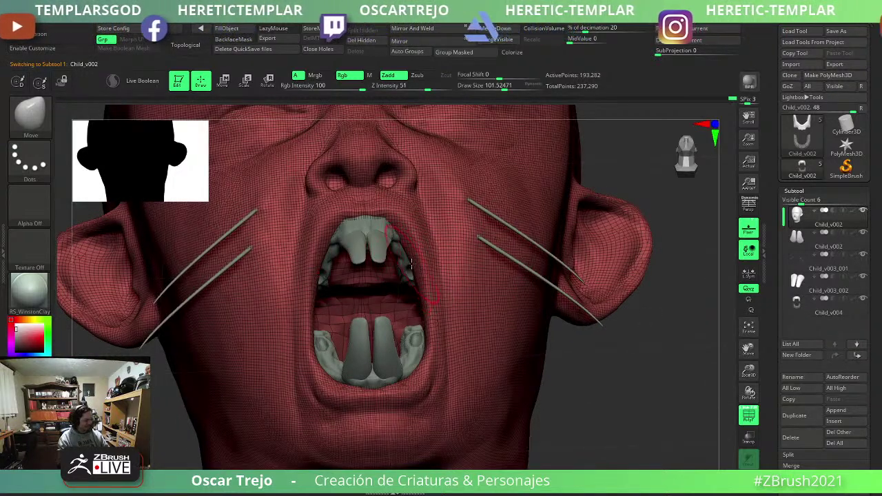
key("bracketright")
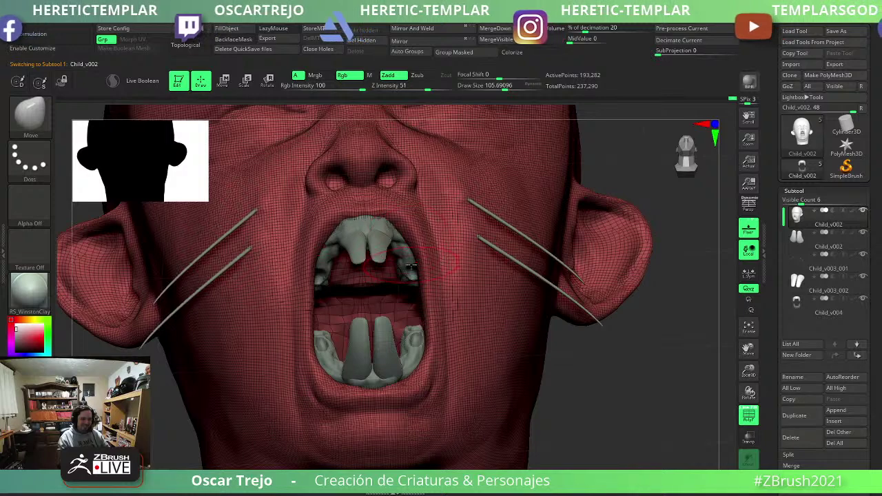
key("bracketleft")
key("bracketleft")
key("shift+f")
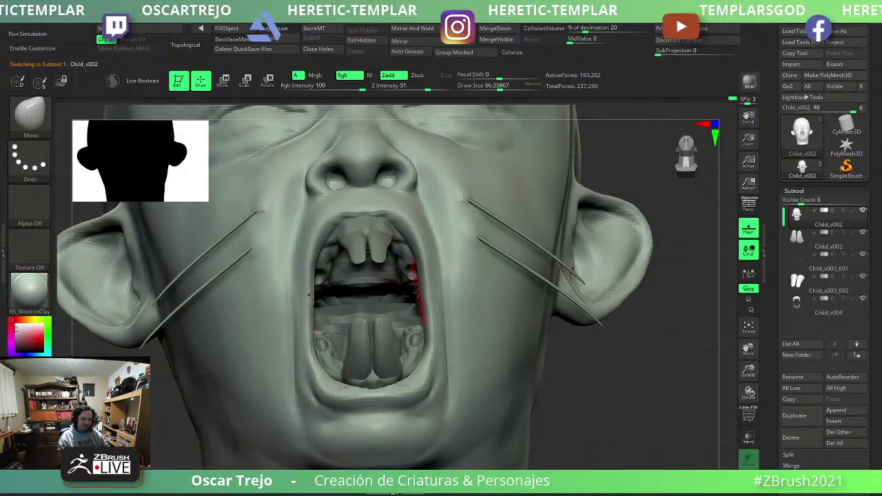
scroll(597, 328, "down", 5)
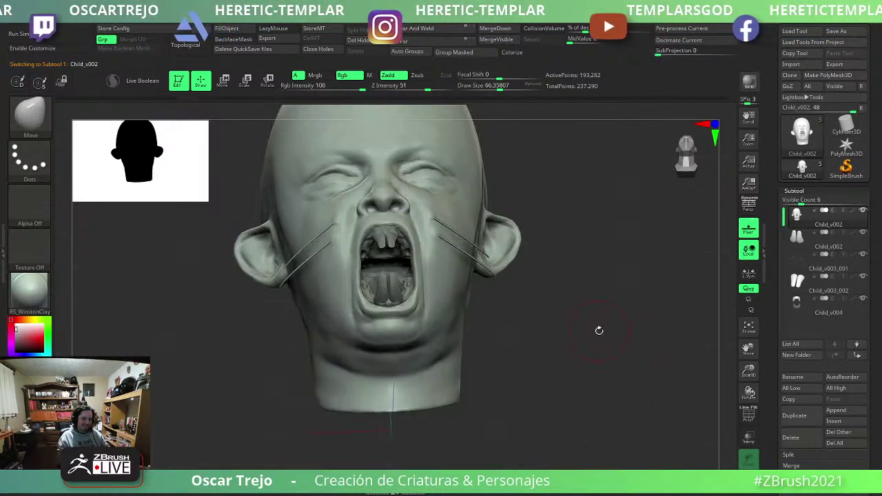
scroll(605, 358, "down", 3)
scroll(602, 383, "up", 8)
left_click_drag(601, 384, 574, 330)
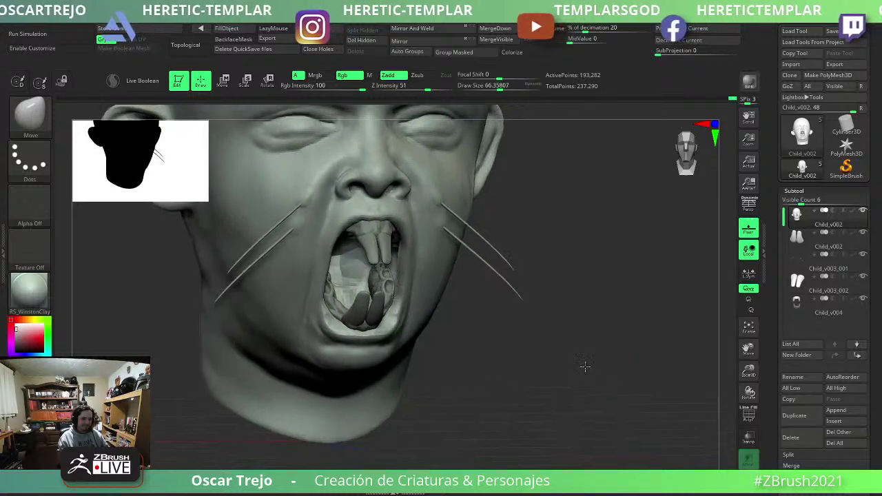
scroll(584, 384, "up", 5)
left_click_drag(585, 383, 428, 255)
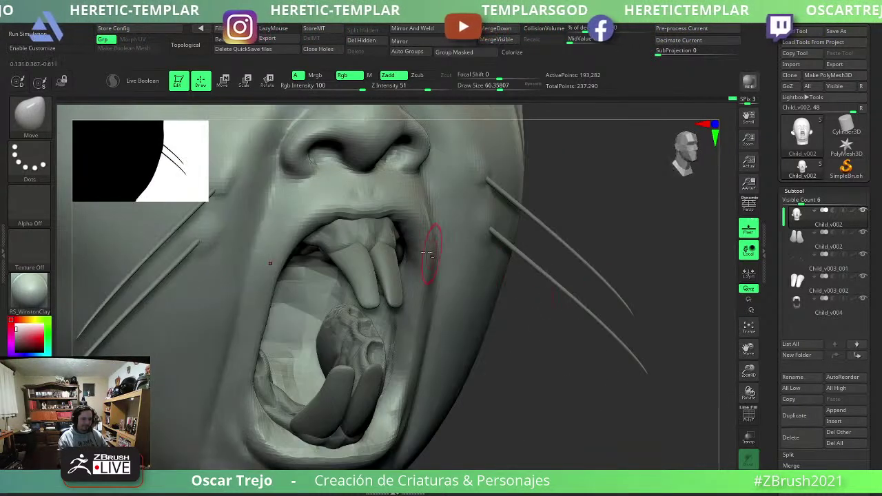
left_click(354, 237, "alt")
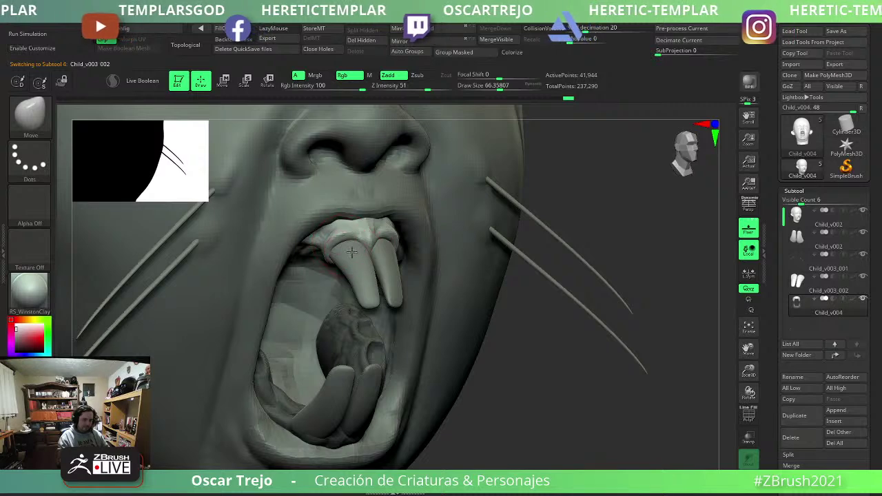
Smooth the inner surface of the ear with a smaller Standard brush.
key("f")
mouse_move(303, 331)
left_mouse_down()
mouse_move(325, 334)
mouse_move(261, 326)
mouse_move(375, 287)
left_mouse_up()
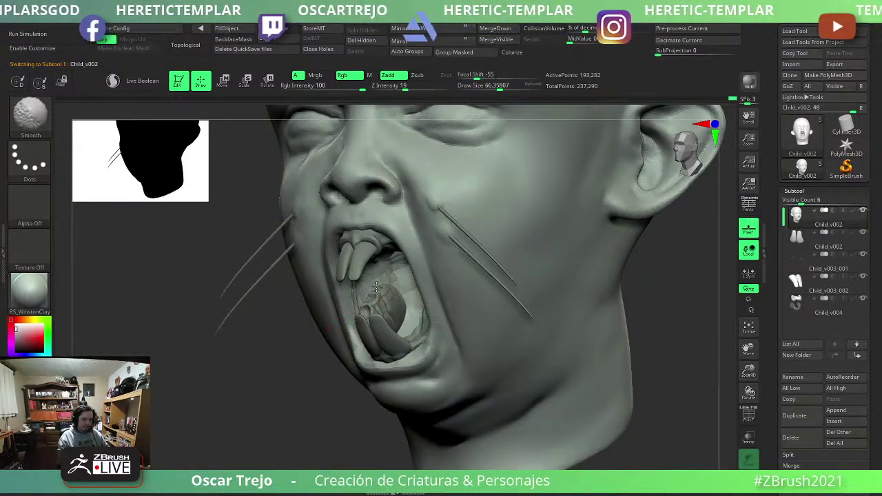
key("f")
mouse_move(551, 331)
left_mouse_down()
mouse_move(576, 333)
mouse_move(590, 291)
mouse_move(565, 244)
mouse_move(549, 277)
mouse_move(486, 296)
mouse_move(482, 312)
mouse_move(516, 311)
mouse_move(480, 315)
mouse_move(451, 298)
mouse_move(553, 303)
mouse_move(546, 323)
left_mouse_up()
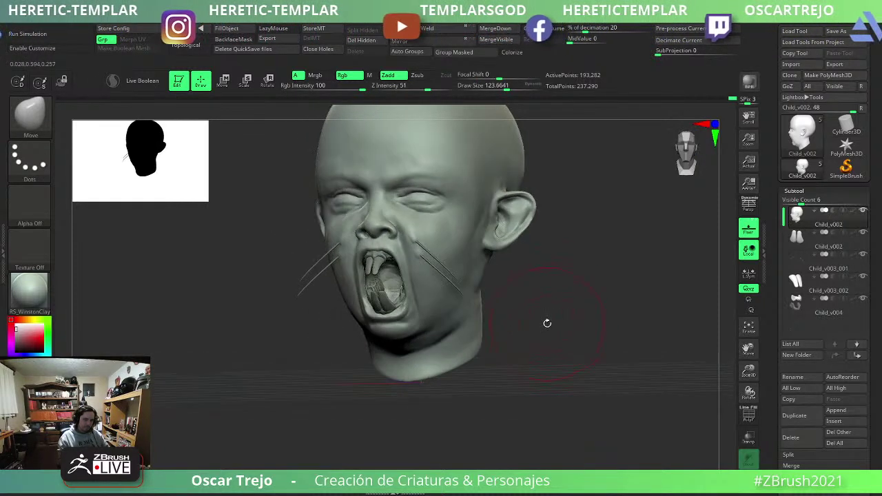
left_click_drag(496, 338, 494, 350)
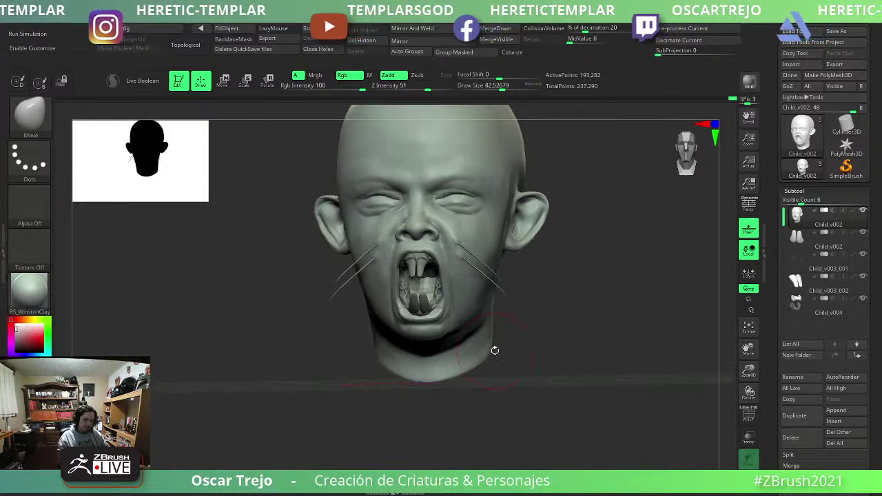
key("b")
key("s")
key("t")
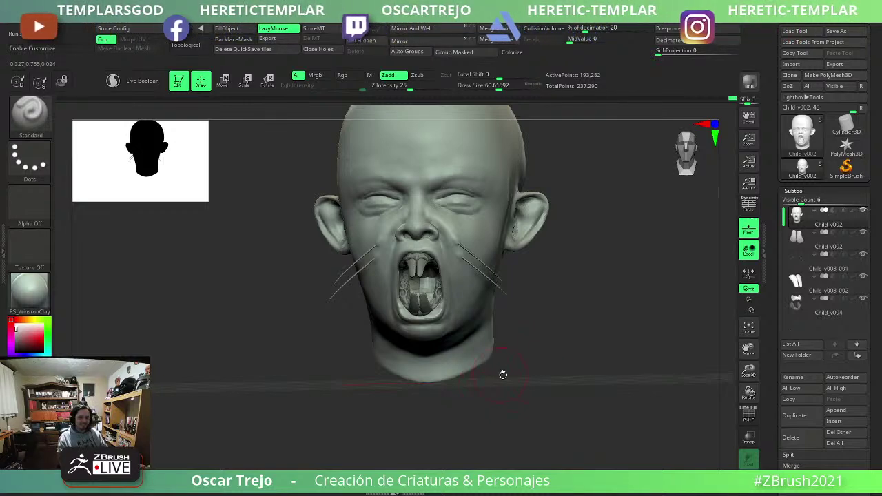
mouse_move(503, 374)
left_mouse_down("alt")
mouse_move(586, 369)
mouse_move(557, 420)
mouse_move(544, 344)
mouse_move(483, 276)
left_mouse_up("alt")
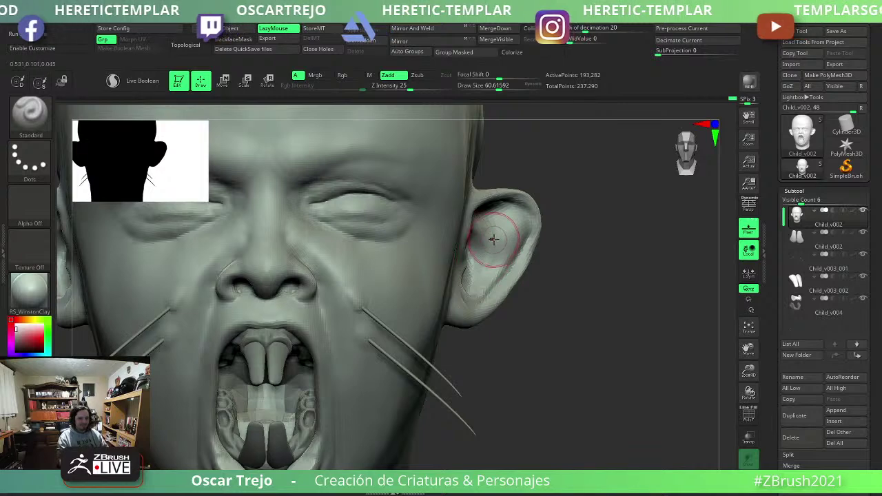
key("bracketleft")
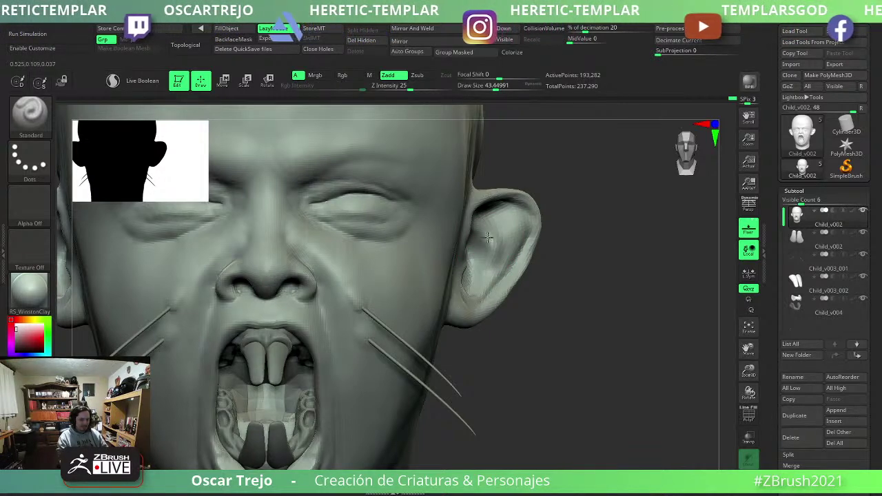
left_click_drag(487, 237, 487, 275, "shift")
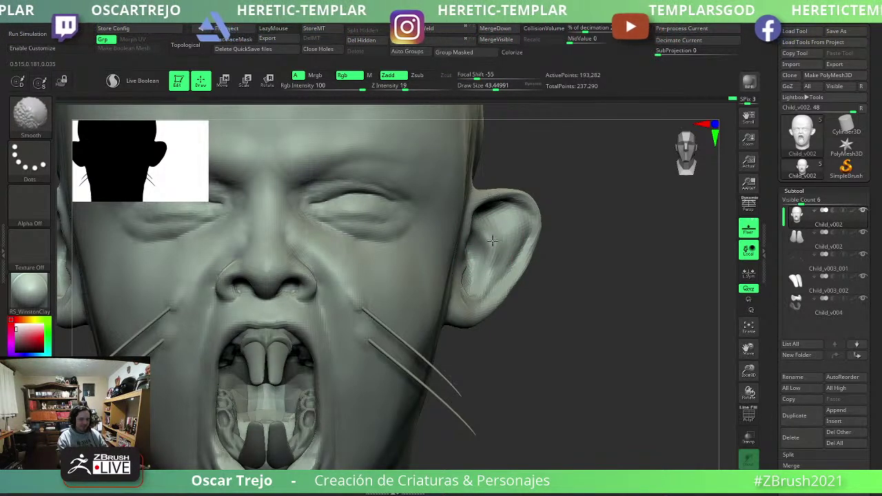
left_click_drag(500, 214, 468, 243)
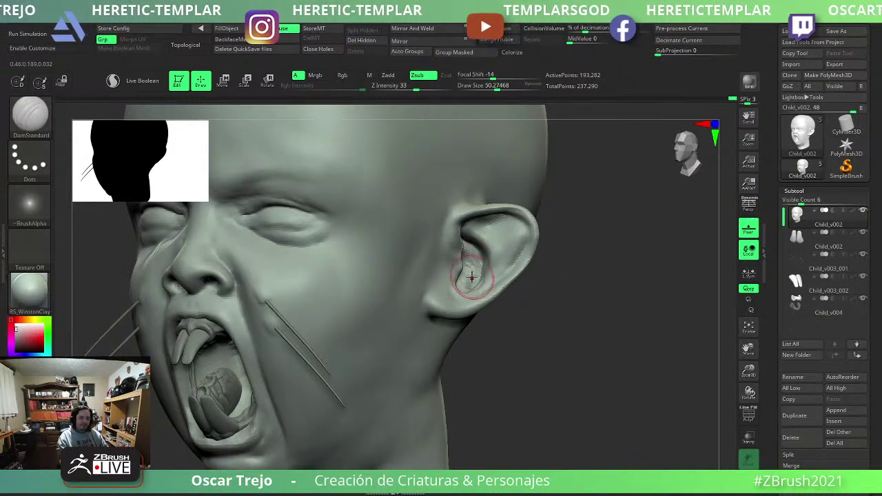
left_click_drag(537, 248, 551, 242, "shift")
Try pulling the ear's upper rim into a point with Move, then undo it.
key("b")
key("m")
key("v")
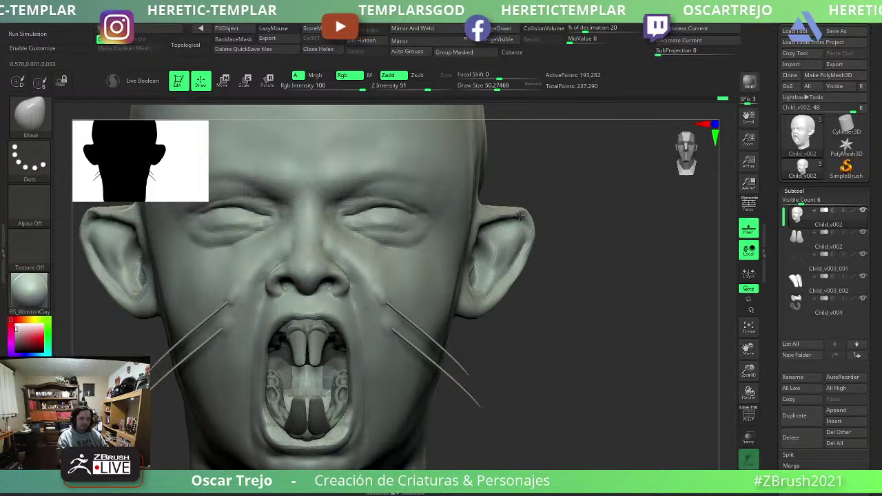
left_click_drag(486, 219, 534, 229)
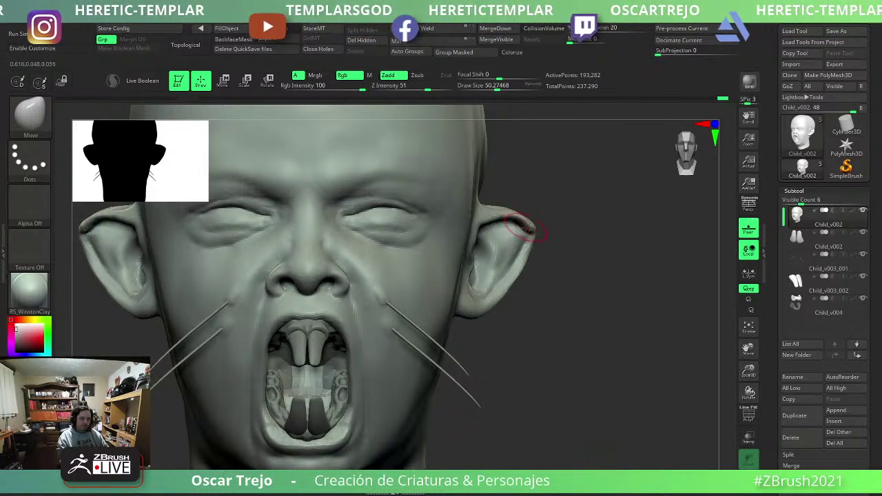
key("ctrl+z")
Inspect the top of the head, then select the cheek needles for editing.
left_click_drag(574, 230, 570, 301)
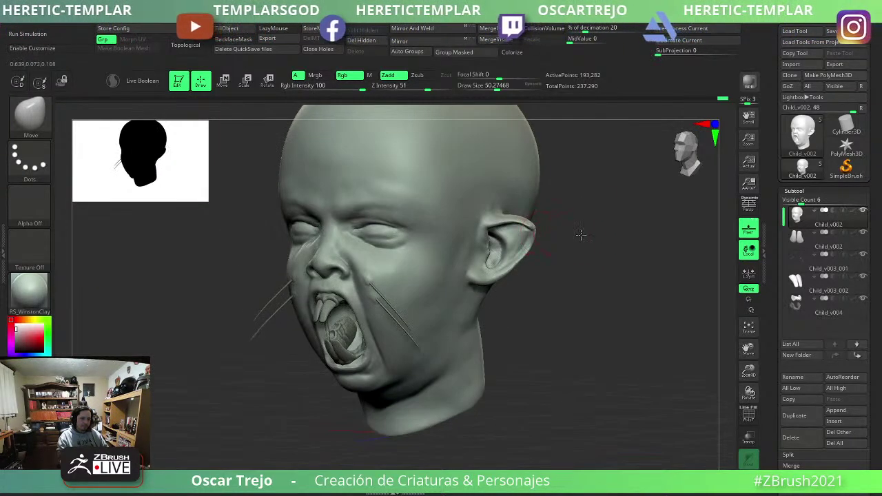
key("ctrl")
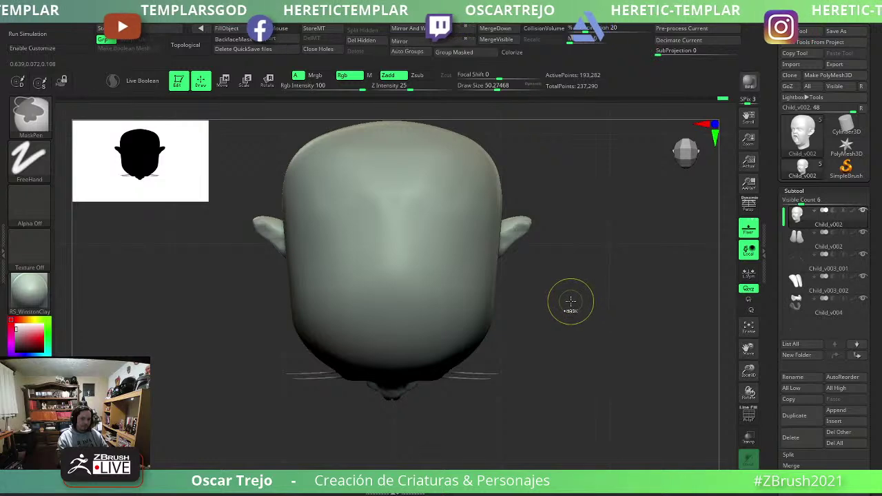
left_click_drag(566, 309, 547, 246)
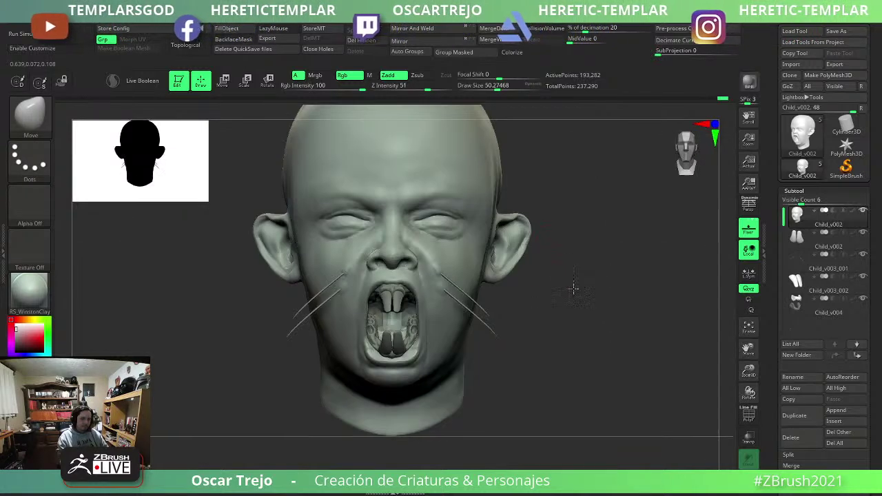
mouse_move(572, 289)
left_mouse_down("alt")
mouse_move(574, 329)
mouse_move(559, 319)
left_mouse_up("alt")
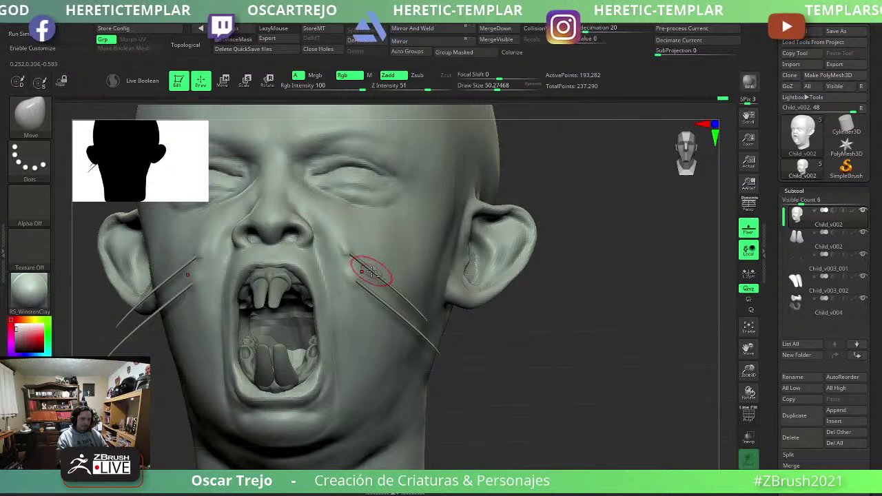
left_click(396, 306, "alt")
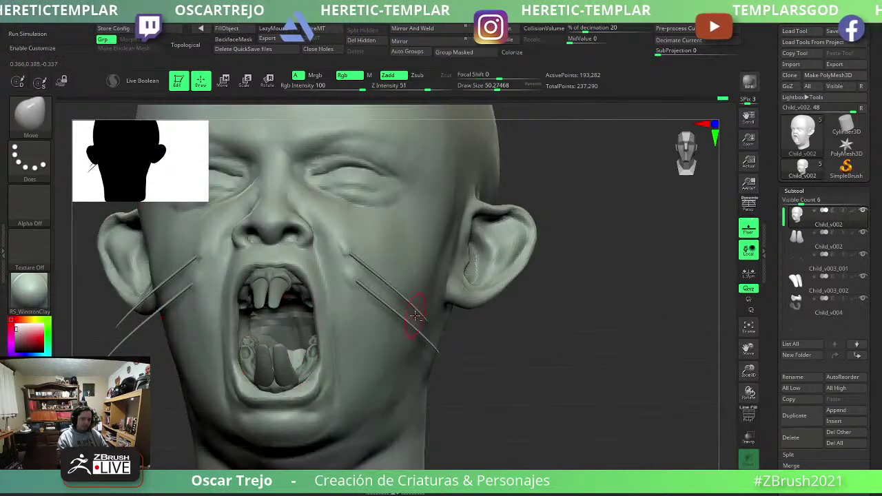
Shift the needle subtool sideways along the cheek with Transpose Move, then reselect the head.
key("w")
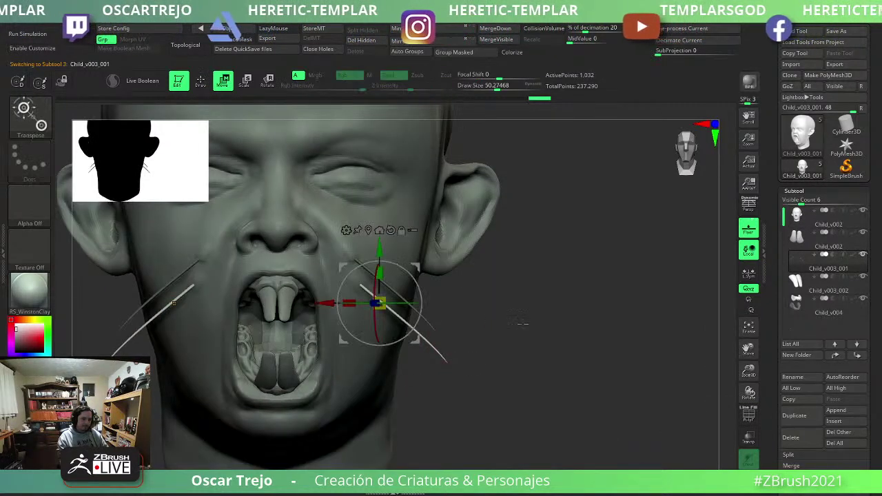
left_click_drag(475, 363, 430, 274)
left_click_drag(378, 303, 413, 321)
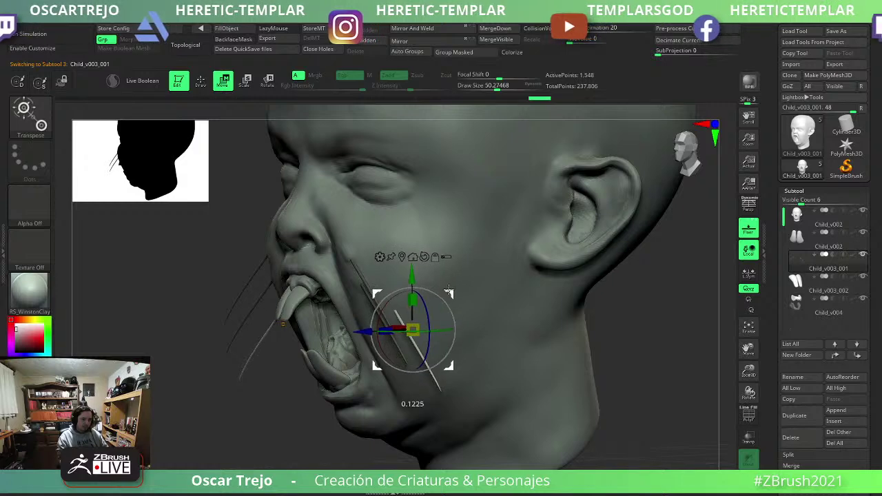
left_click_drag(482, 386, 274, 394)
key("q")
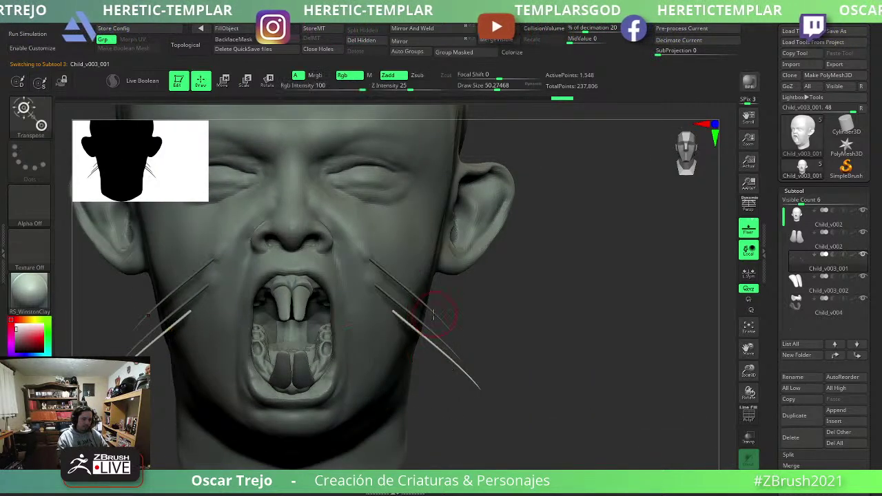
left_click(388, 311, "alt")
Smooth the cheek surface around the right needle.
key("b")
key("c")
key("b")
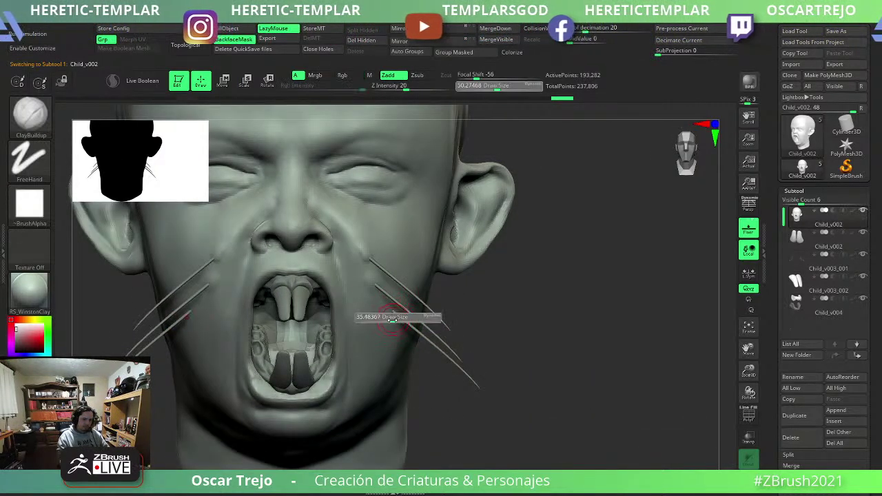
key("shift")
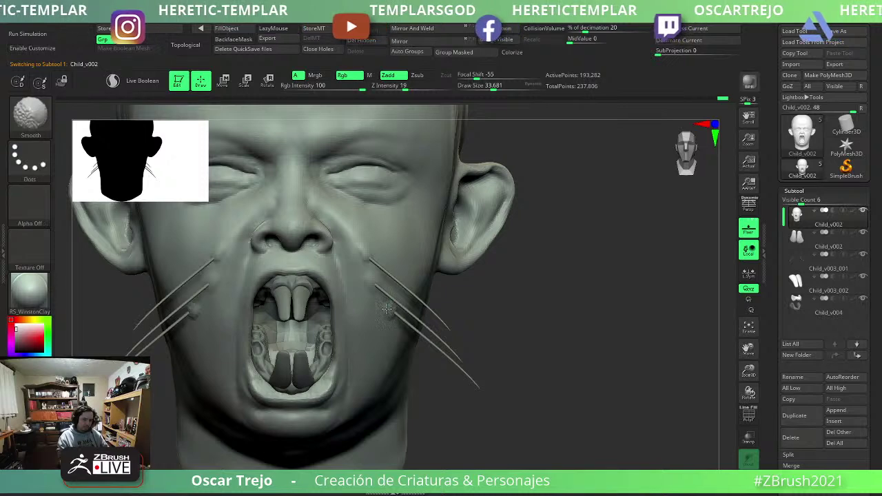
left_click_drag(510, 334, 427, 344)
Reshape and bend the lower right needle into a curve with the Move brush.
left_click(422, 323, "alt")
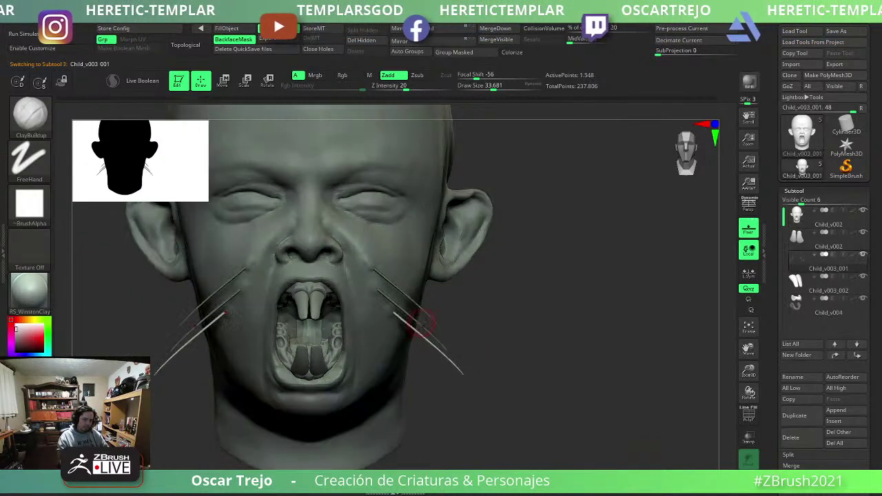
key("b")
key("m")
key("v")
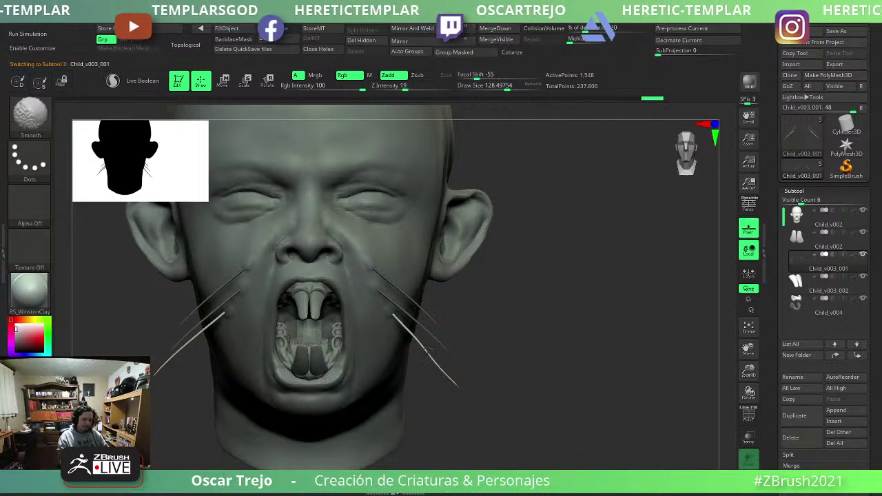
left_click_drag(460, 385, 456, 394)
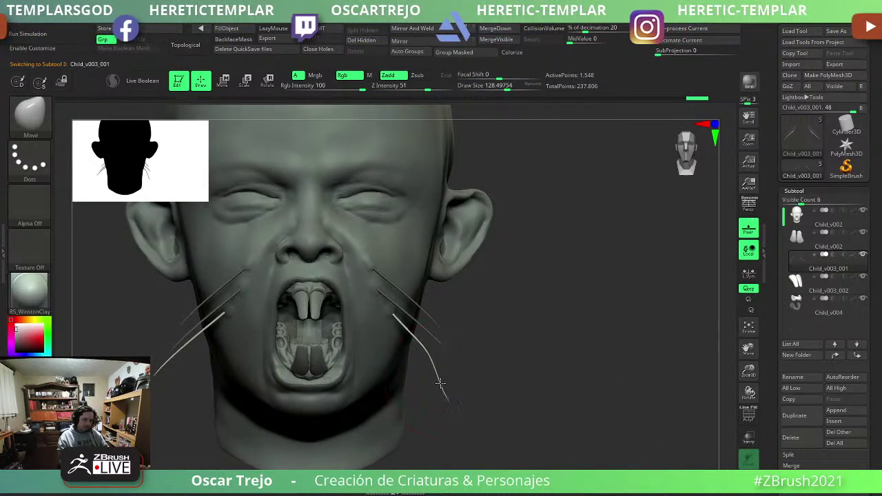
key("bracketleft")
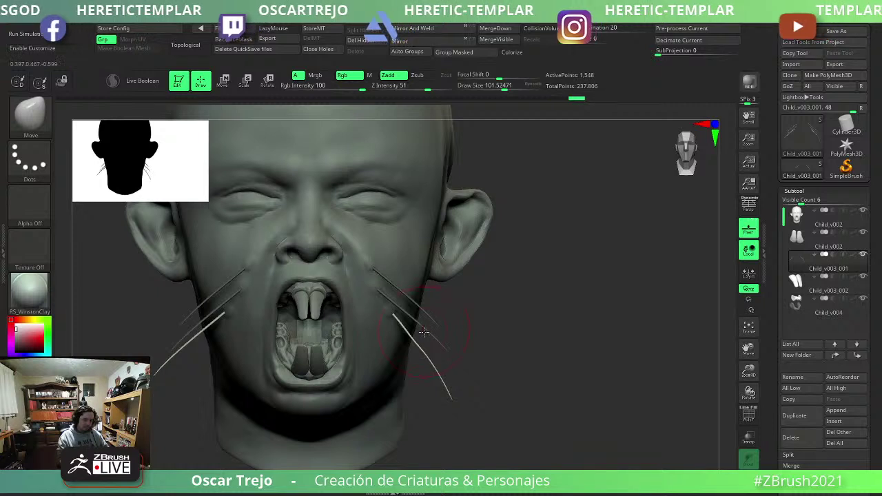
left_click_drag(444, 338, 454, 345)
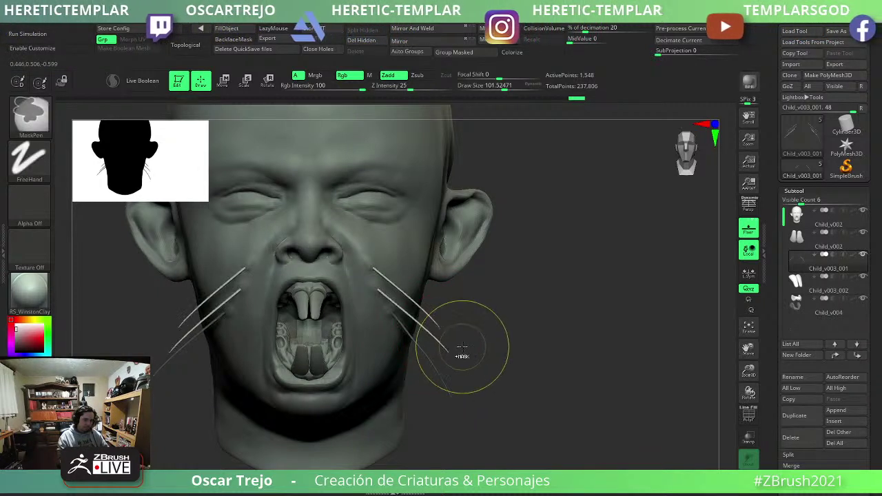
Resize a Move Topological brush for the needles and zoom out to review the whole head.
key("b")
key("m")
key("t")
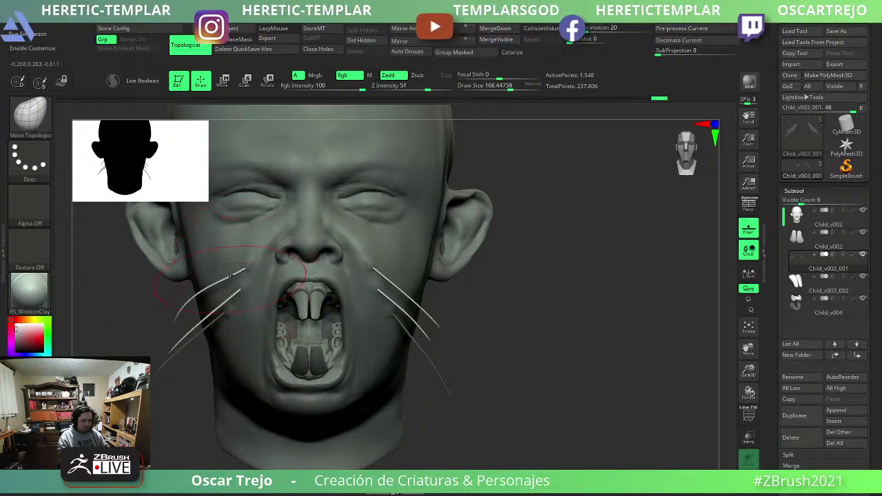
key("bracketleft")
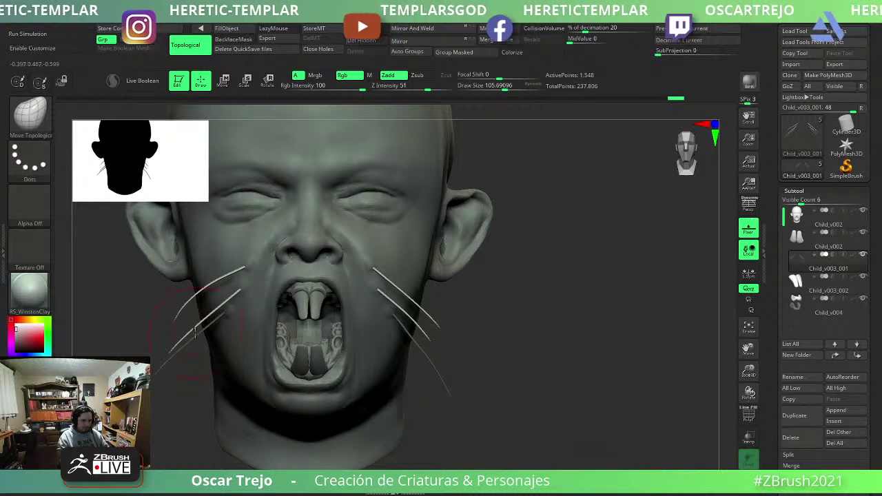
key("bracketright")
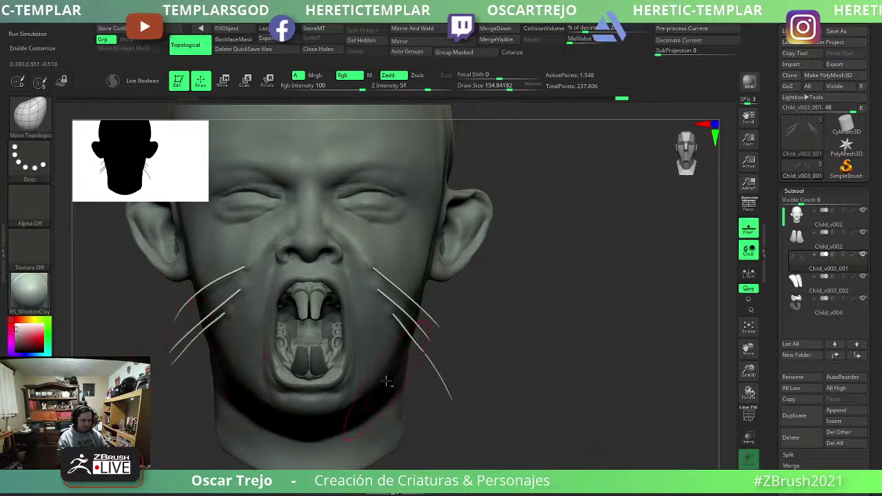
right_click_drag(256, 374, 168, 384, "ctrl")
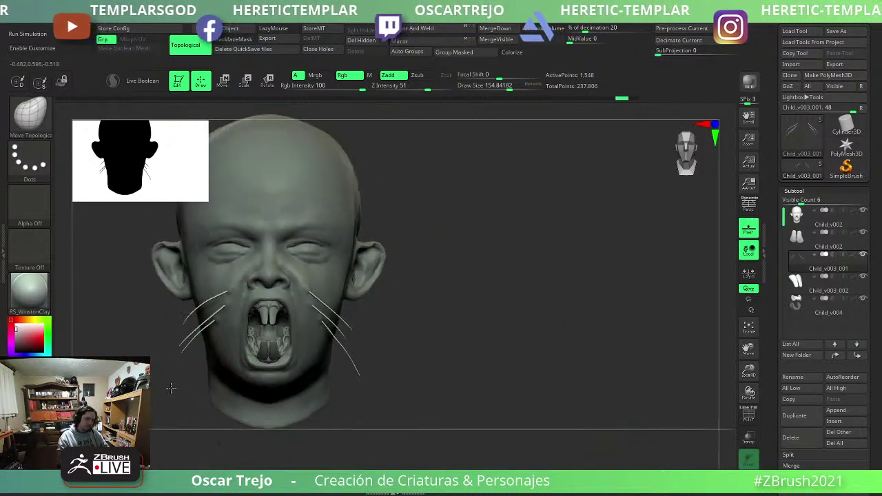
mouse_move(452, 310)
left_mouse_down()
mouse_move(385, 305)
mouse_move(470, 270)
mouse_move(350, 246)
left_mouse_up()
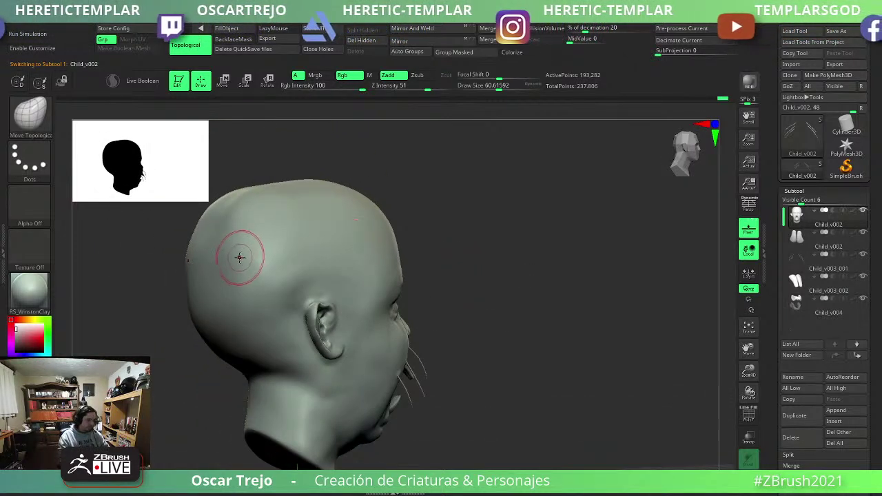
key("bracketright")
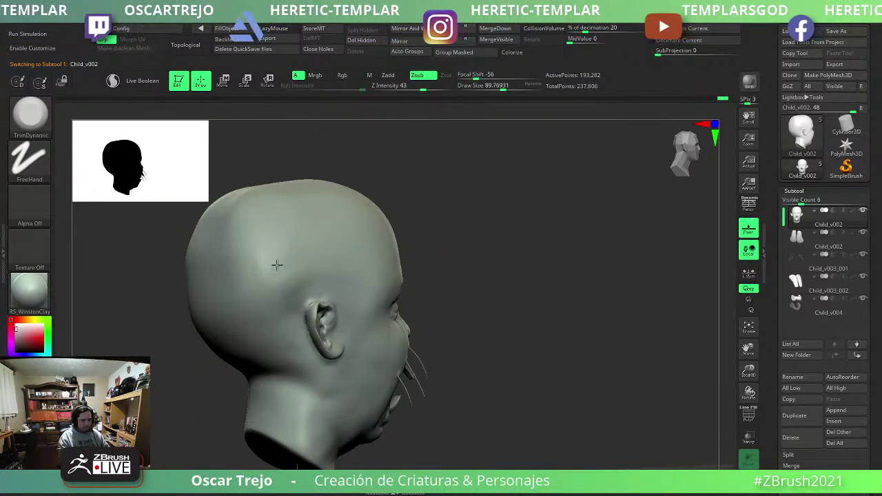
key("bracketright")
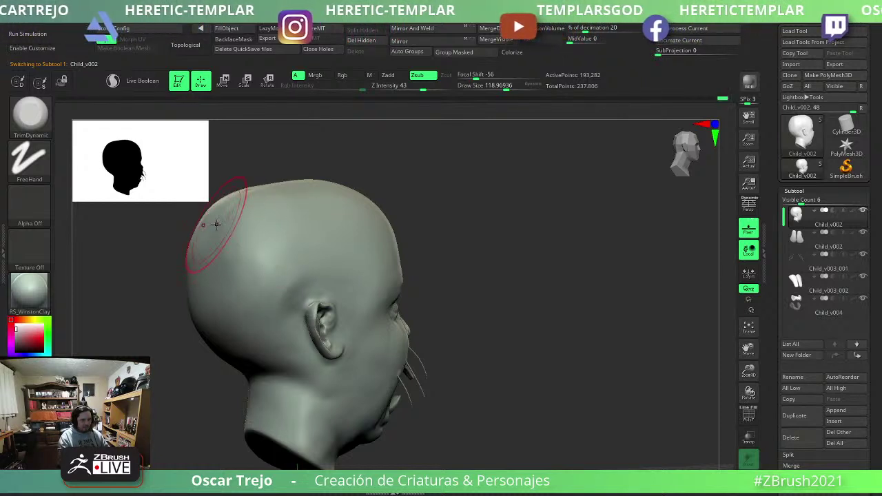
mouse_move(159, 284)
left_mouse_down()
mouse_move(348, 232)
mouse_move(396, 261)
mouse_move(259, 286)
left_mouse_up()
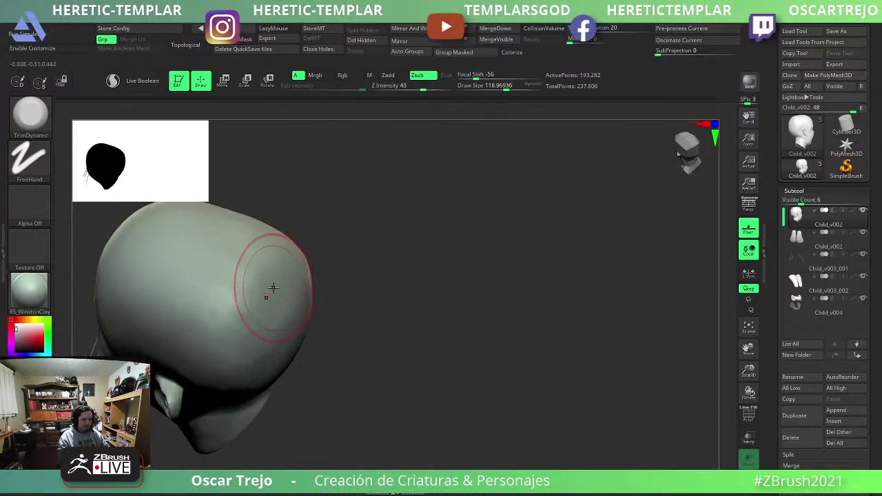
key("shift")
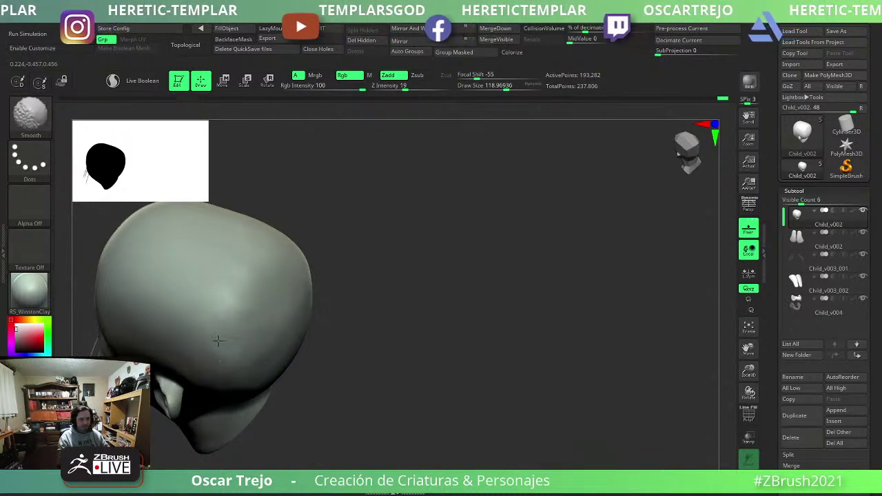
mouse_move(285, 322)
left_mouse_down()
mouse_move(361, 258)
mouse_move(404, 347)
mouse_move(441, 244)
mouse_move(466, 352)
mouse_move(217, 325)
left_mouse_up()
key("shift")
Build a raised band across the neck below the ear with ClayBuildup and smooth its ridge.
mouse_move(177, 413)
left_mouse_down()
mouse_move(468, 356)
mouse_move(421, 313)
left_mouse_up()
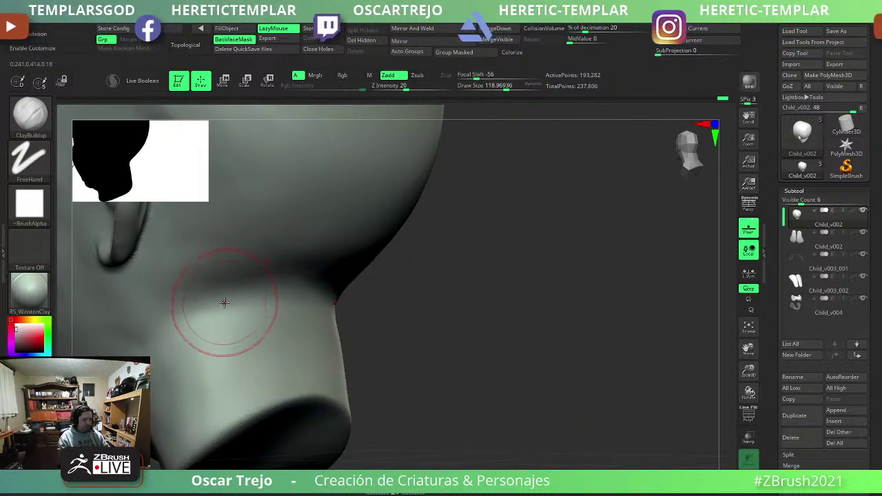
left_click_drag(206, 307, 331, 293)
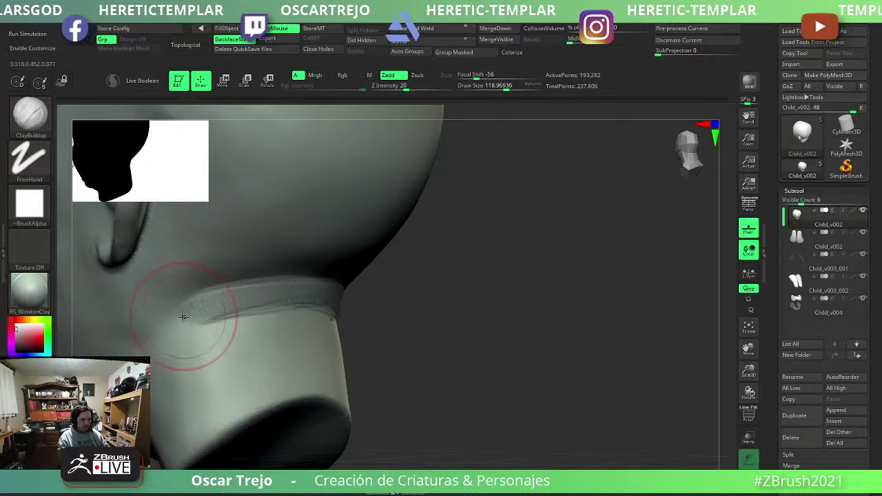
left_click_drag(187, 314, 324, 307)
left_click_drag(206, 331, 252, 318, "shift")
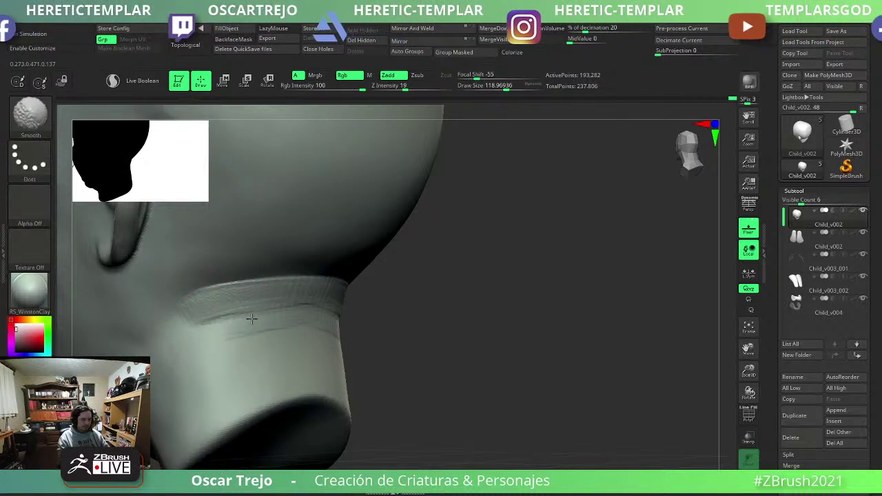
right_click_drag(275, 285, 305, 276)
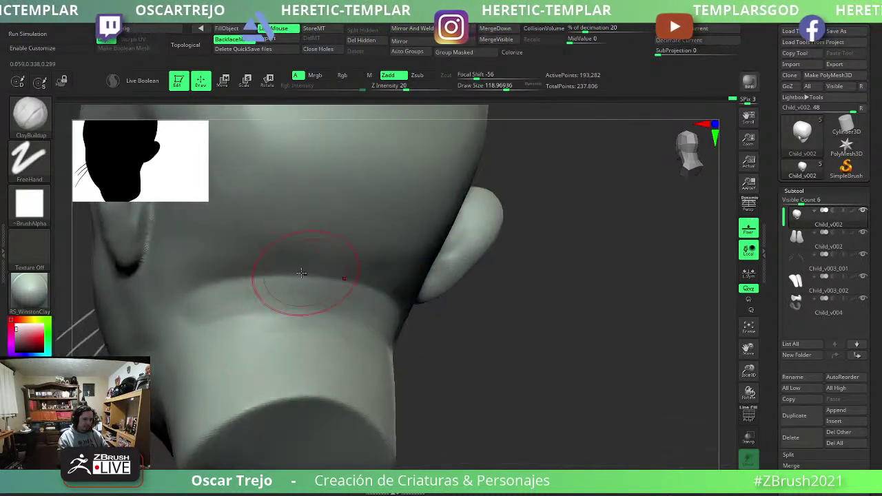
left_click_drag(355, 276, 366, 275)
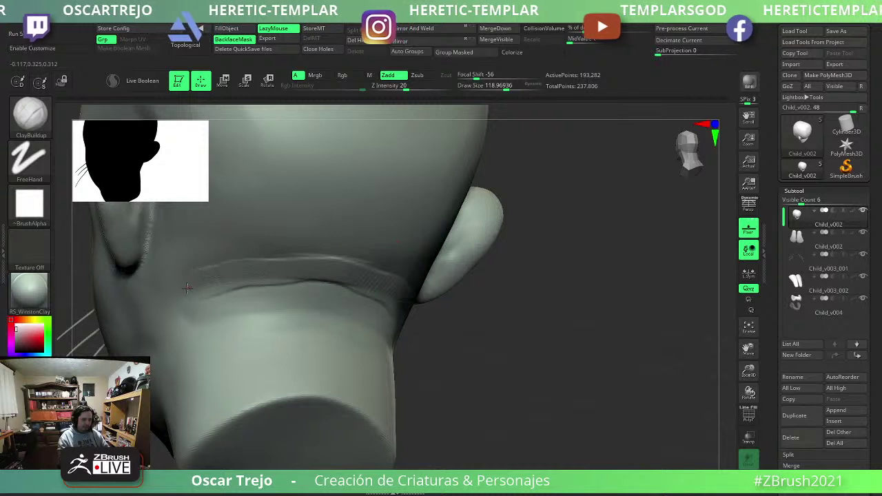
left_click_drag(281, 267, 268, 263, "shift")
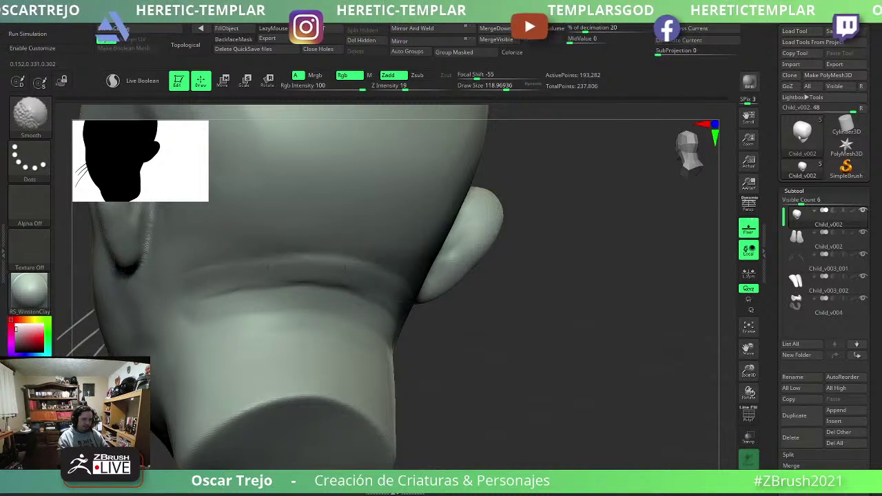
Carve a deep crease along the neck fold with DamStandard and smooth it.
key("b")
key("d")
key("s")
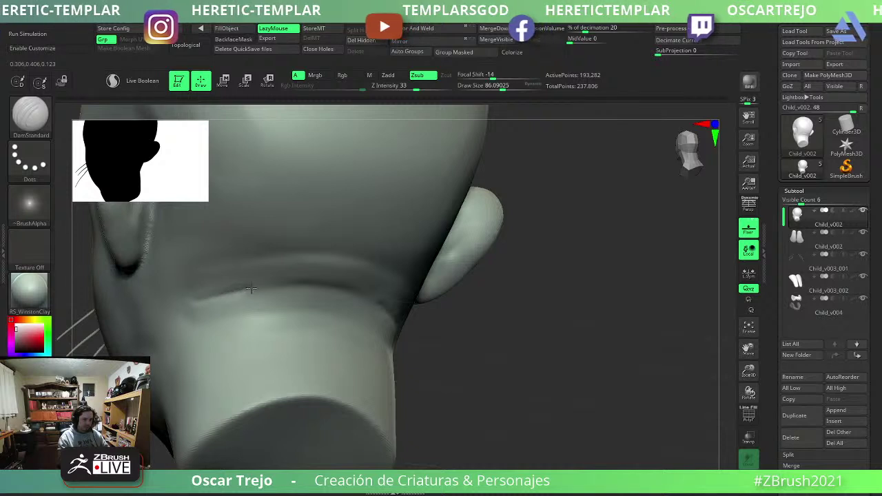
left_click_drag(251, 289, 341, 285)
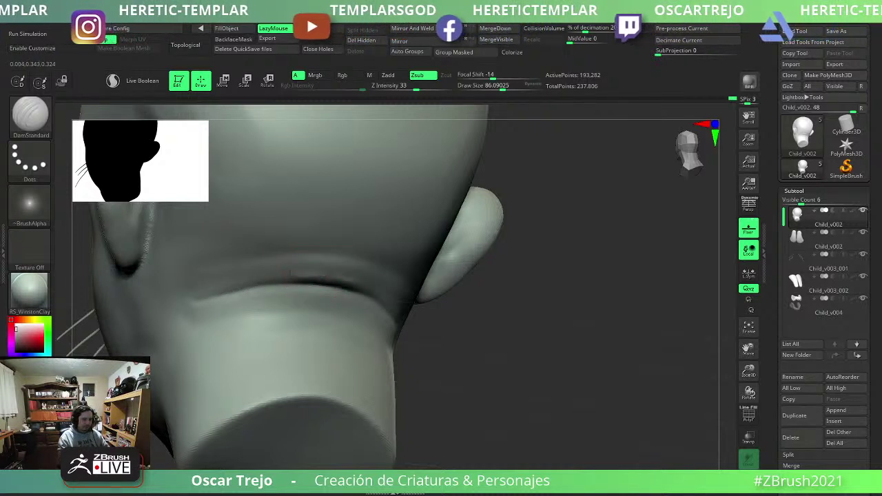
left_click_drag(291, 274, 204, 291)
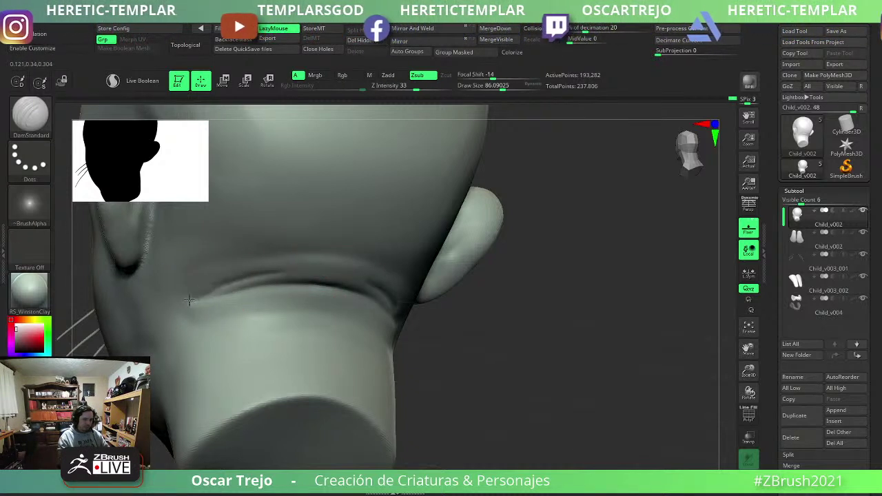
key("shift")
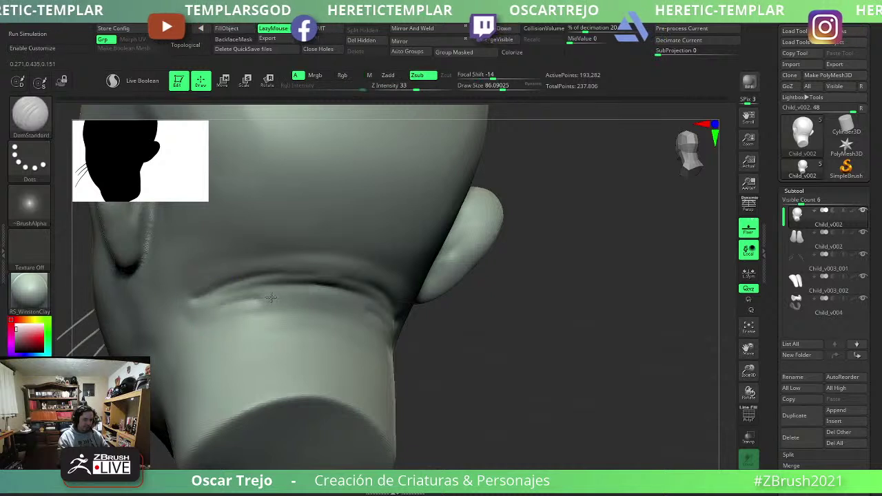
left_click_drag(303, 295, 255, 300, "shift")
left_click_drag(362, 300, 246, 306, "shift")
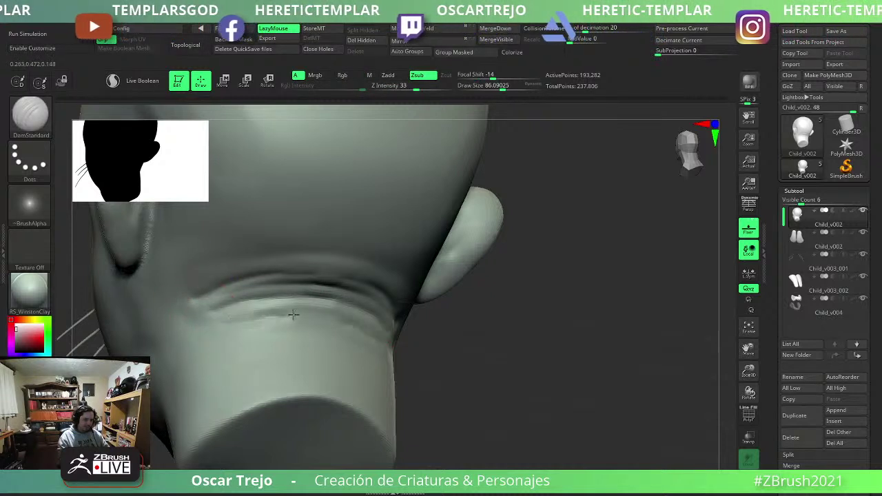
left_click_drag(325, 315, 226, 300, "shift")
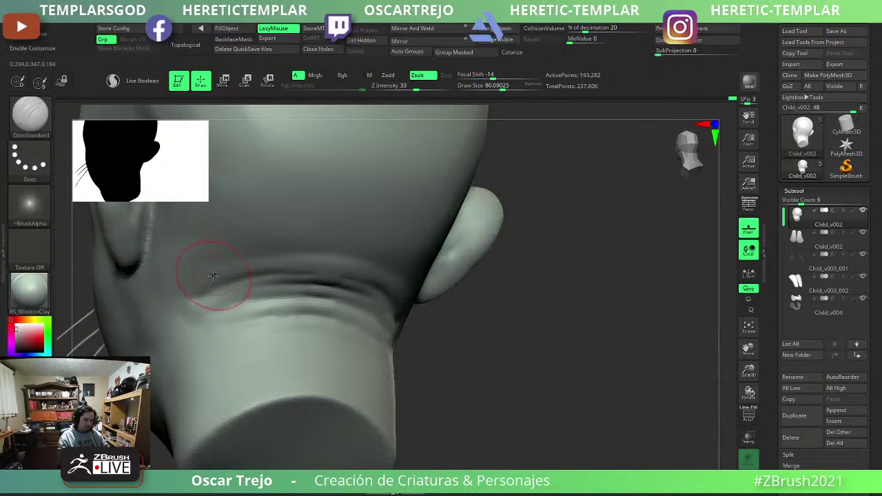
Enlarge the brush and orbit around the ear, neck and back of the head.
right_click_drag(193, 312, 296, 296)
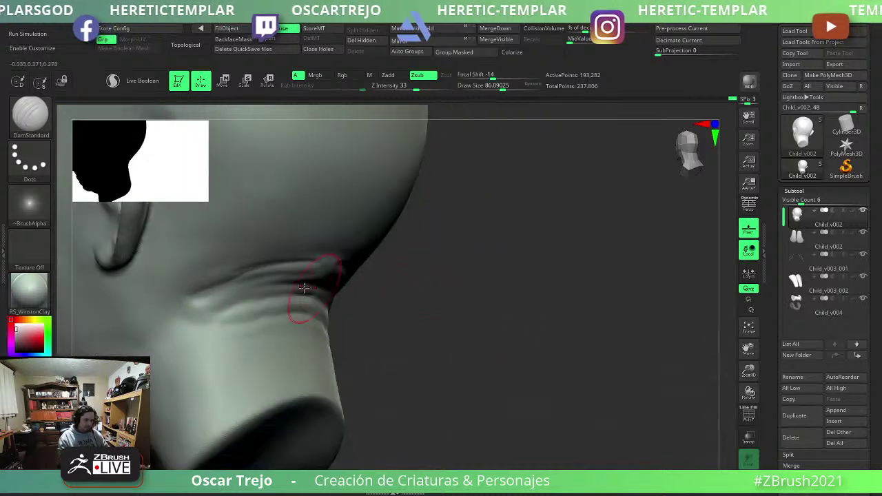
key("bracketright")
key("bracketright")
key("bracketright")
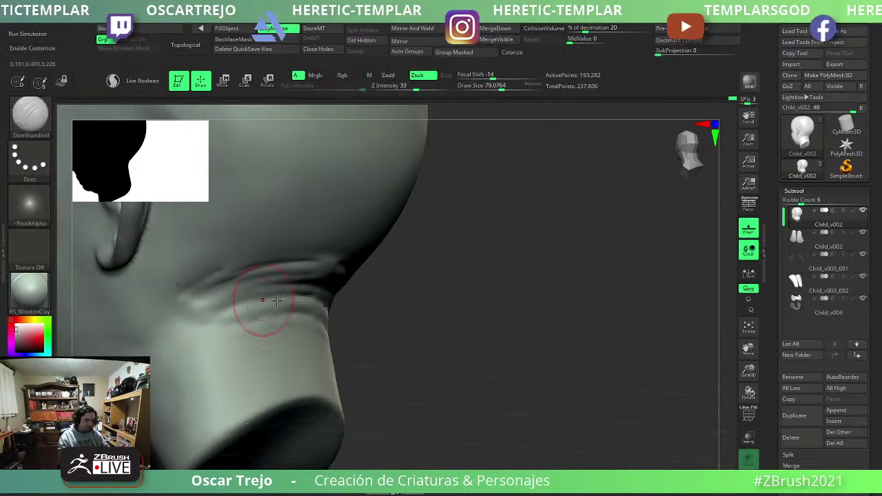
mouse_move(255, 305)
right_mouse_down()
mouse_move(197, 289)
mouse_move(292, 295)
right_mouse_up()
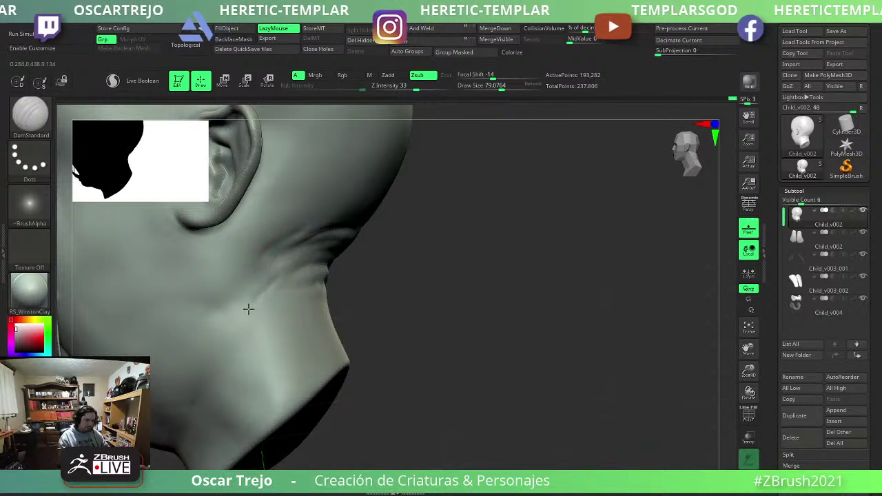
key("shift")
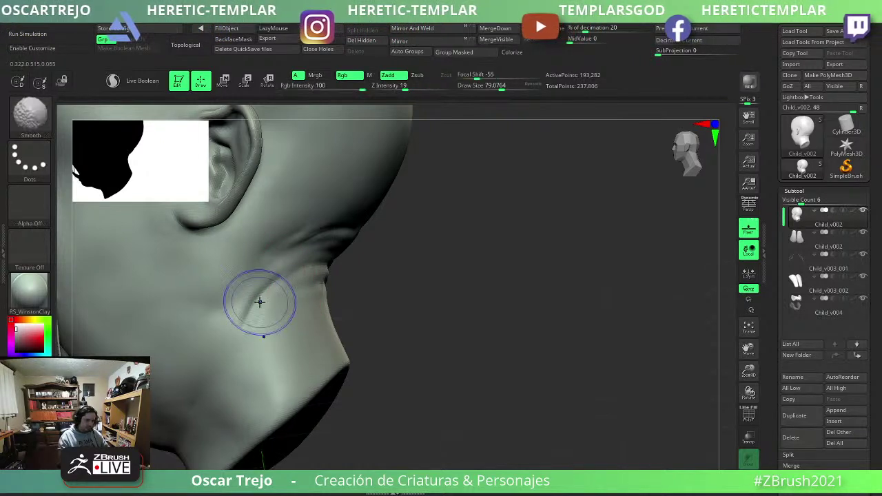
mouse_move(275, 248)
right_mouse_down()
mouse_move(421, 356)
mouse_move(453, 299)
mouse_move(429, 291)
mouse_move(481, 326)
mouse_move(344, 344)
right_mouse_up()
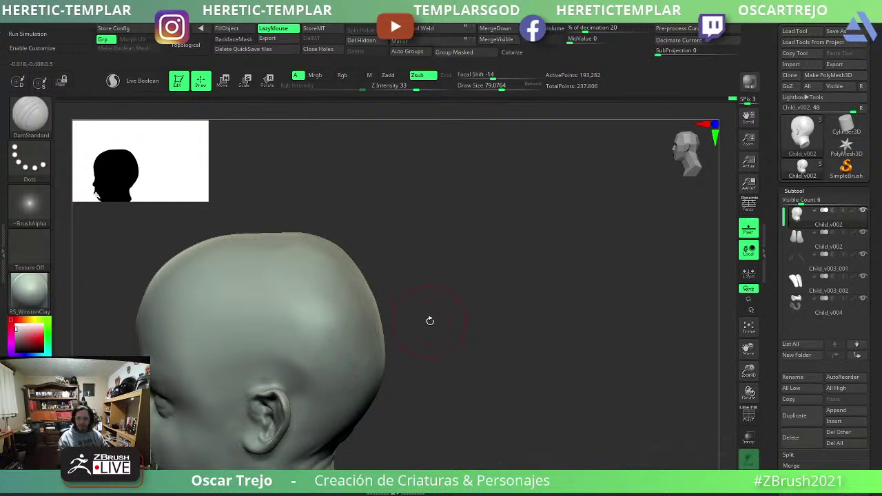
Reshape the ear with the Move brush and smooth it from a close side view.
mouse_move(473, 363)
right_mouse_down()
mouse_move(488, 364)
mouse_move(504, 307)
mouse_move(494, 337)
mouse_move(486, 326)
mouse_move(465, 338)
mouse_move(457, 330)
mouse_move(474, 335)
mouse_move(437, 281)
right_mouse_up()
key("b")
key("m")
key("v")
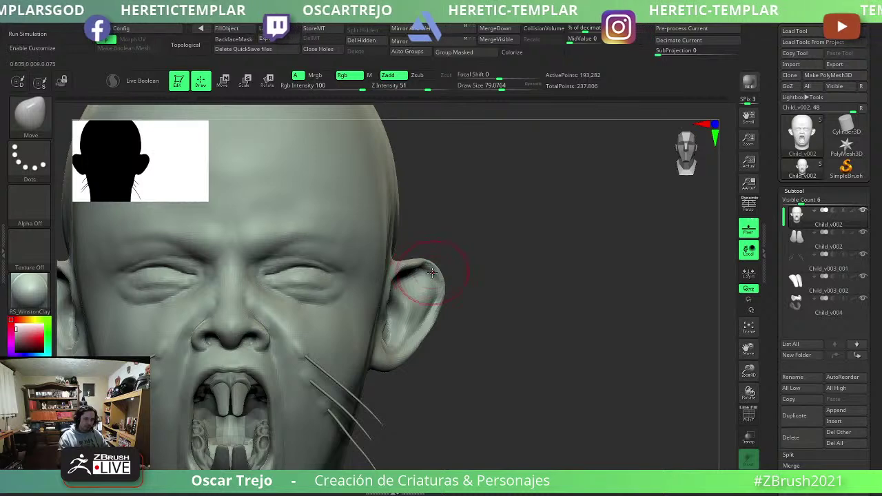
mouse_move(482, 255)
right_mouse_down("alt")
mouse_move(498, 321)
mouse_move(479, 325)
right_mouse_up("alt")
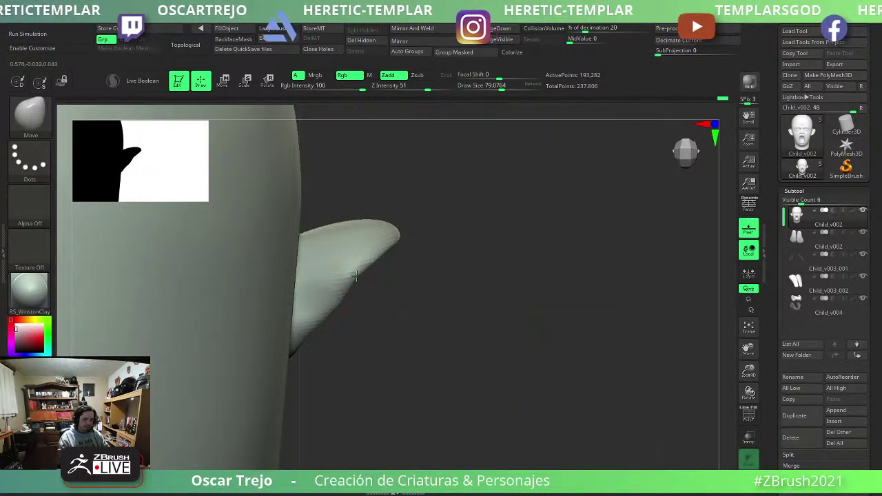
key("shift")
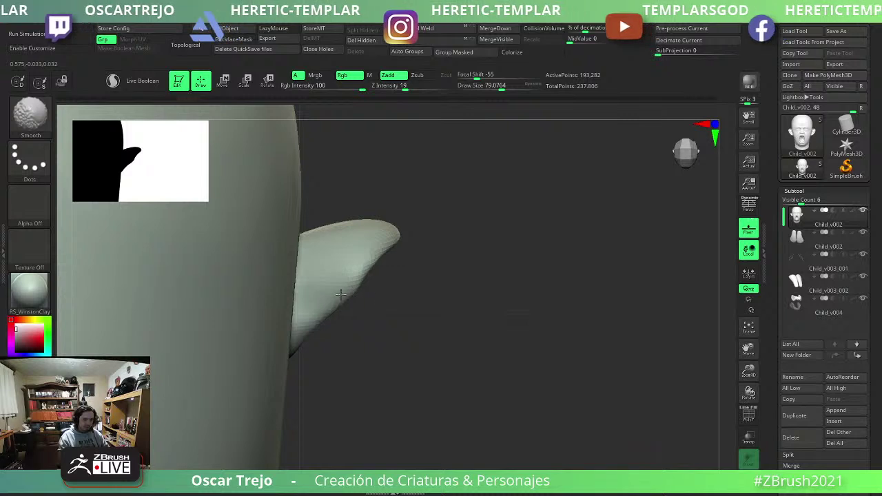
right_click_drag(305, 331, 444, 278)
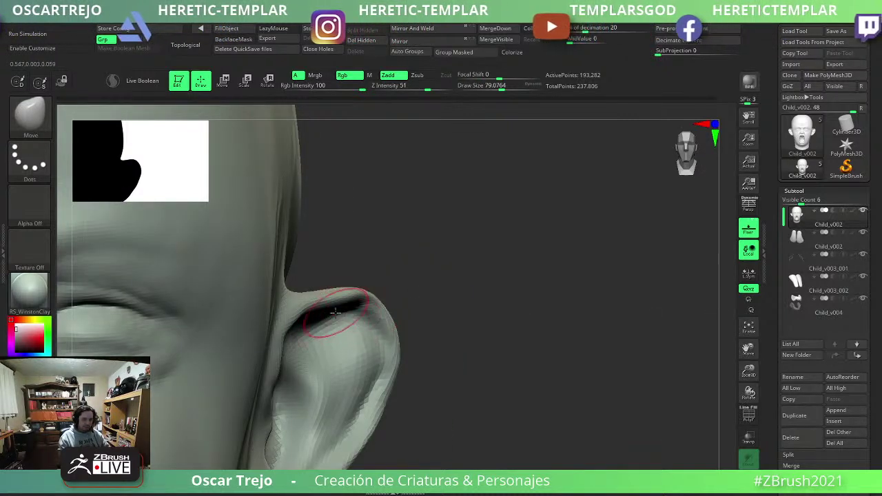
Build up volume on the ear rim with ClayBuildup and smooth it.
key("b")
key("c")
key("b")
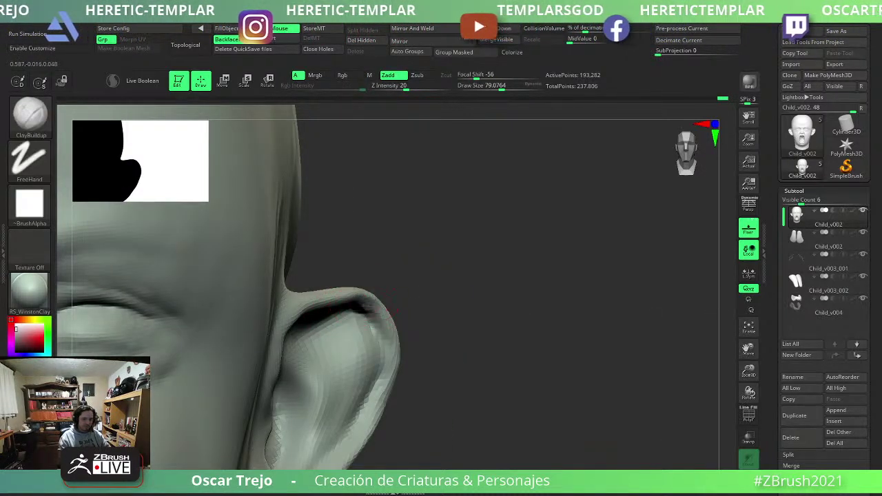
mouse_move(419, 289)
left_mouse_down()
mouse_move(364, 315)
mouse_move(252, 330)
mouse_move(279, 324)
left_mouse_up()
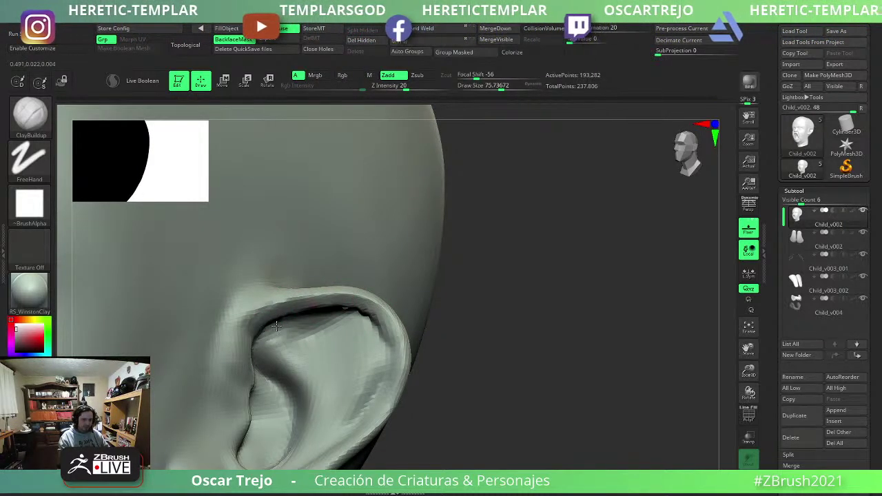
right_click_drag(374, 354, 281, 365)
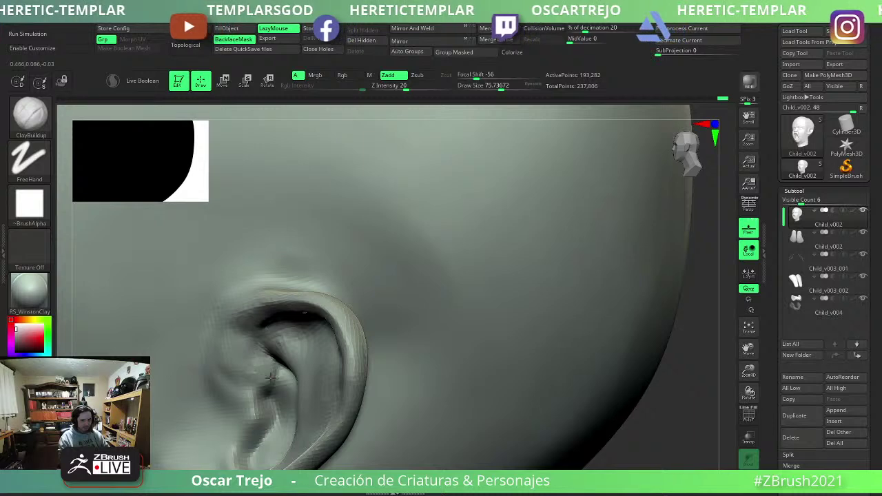
key("shift")
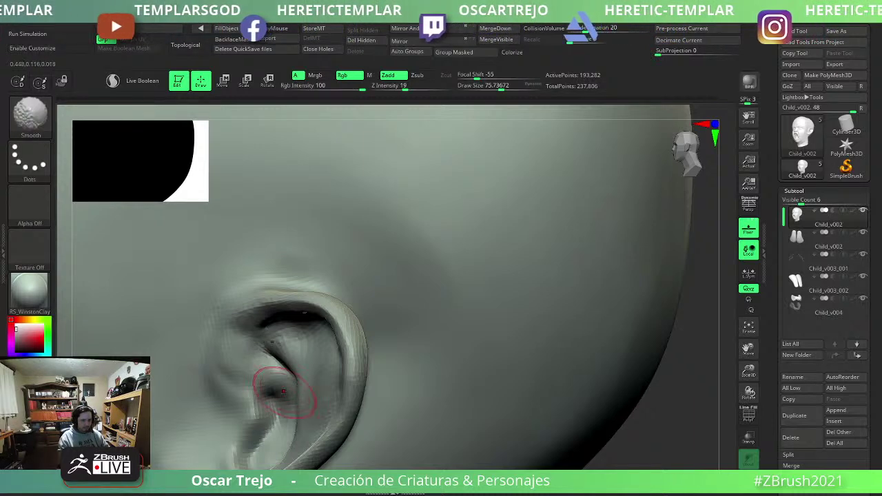
Cut the inner ear folds with DamStandard at intensity 33, then frame the whole head.
key("b")
key("d")
key("s")
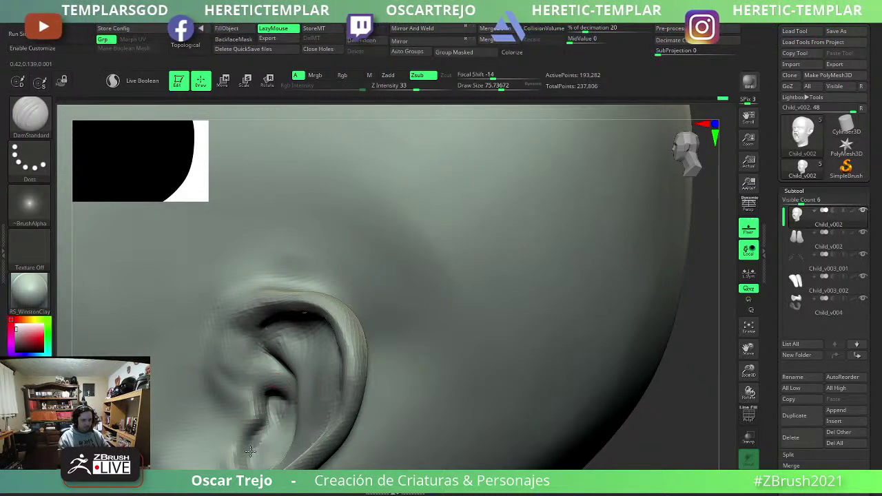
key("f")
left_click_drag(496, 427, 557, 434)
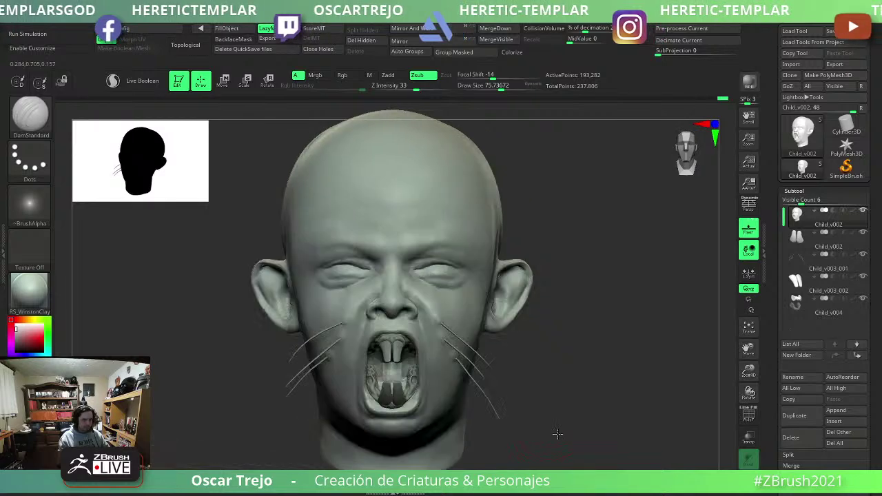
Apply the zbro_clayset grey clay material to the head.
left_click(44, 299)
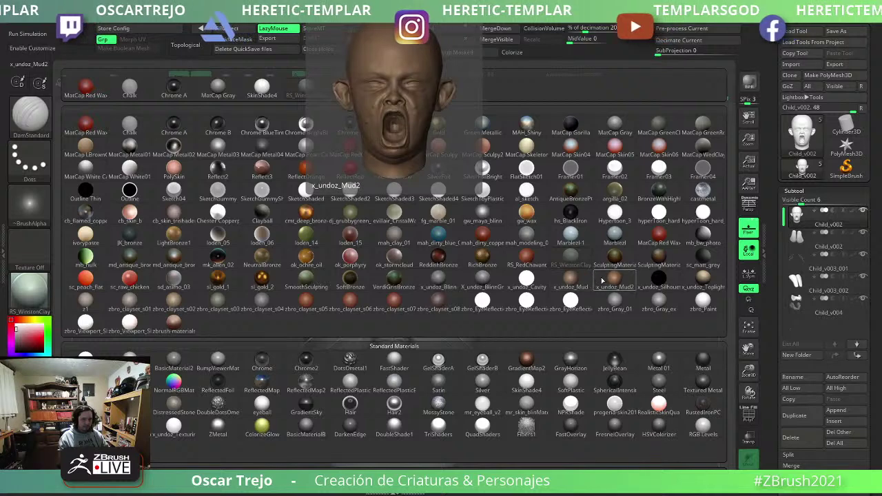
left_click(262, 299)
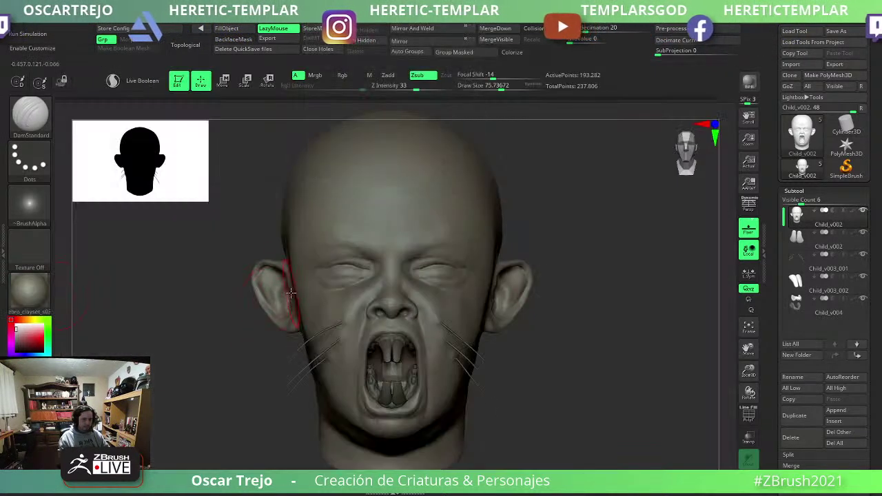
mouse_move(290, 292)
right_mouse_down()
mouse_move(544, 345)
mouse_move(383, 236)
right_mouse_up()
Set the Document background to a lighter mid-grey using the Back swatch.
left_click(113, 6)
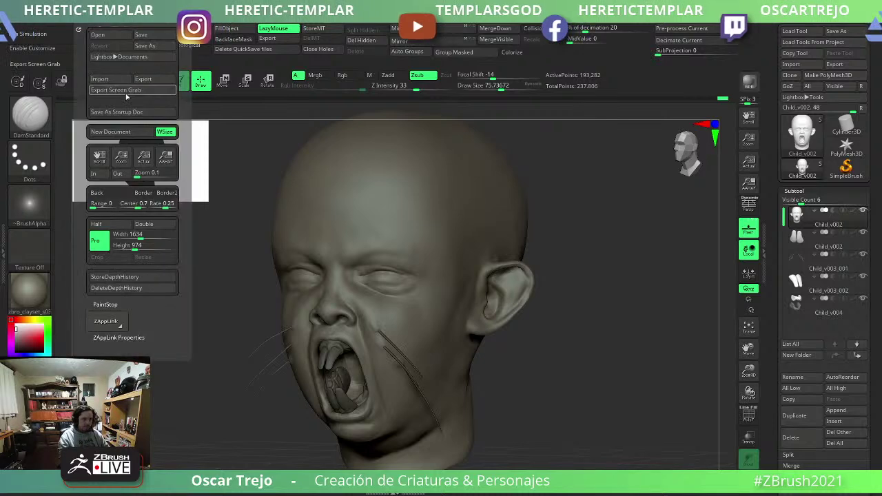
mouse_move(96, 192)
left_mouse_down()
mouse_move(43, 345)
mouse_move(20, 323)
left_mouse_up()
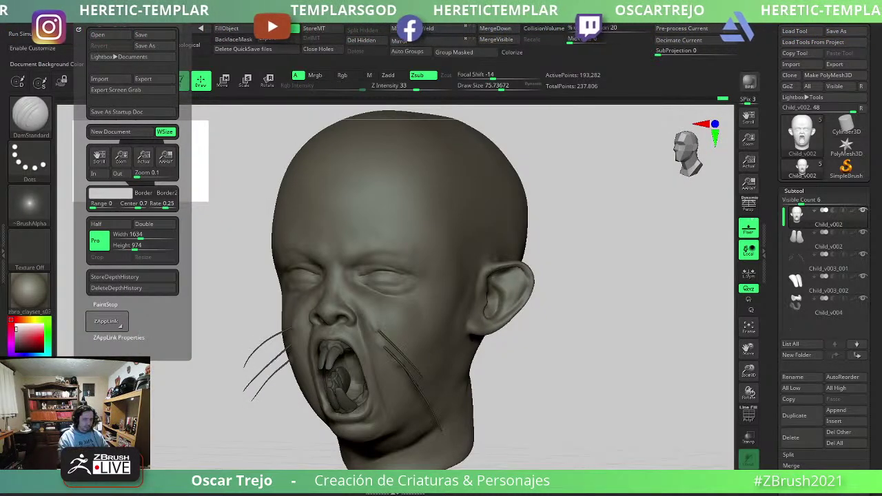
left_click_drag(97, 193, 385, 275)
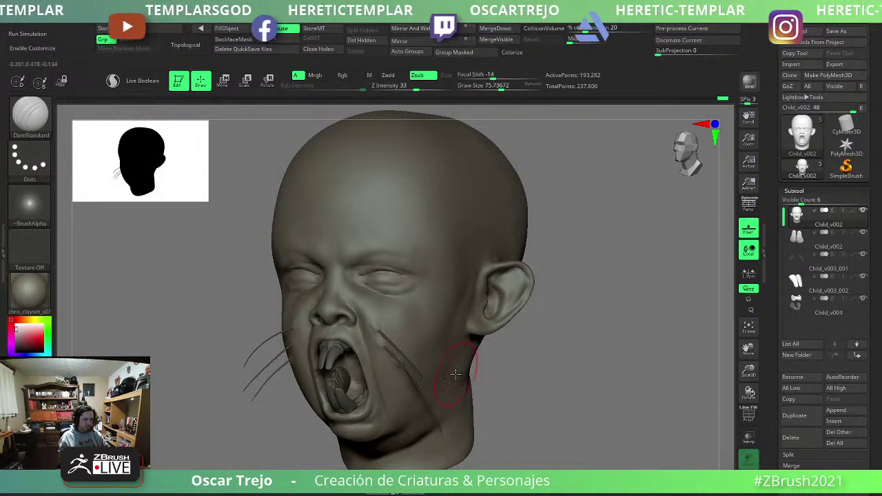
Add volume to the cheeks with ClayBuildup, framing the head front-on.
left_click_drag(456, 365, 569, 374, "shift")
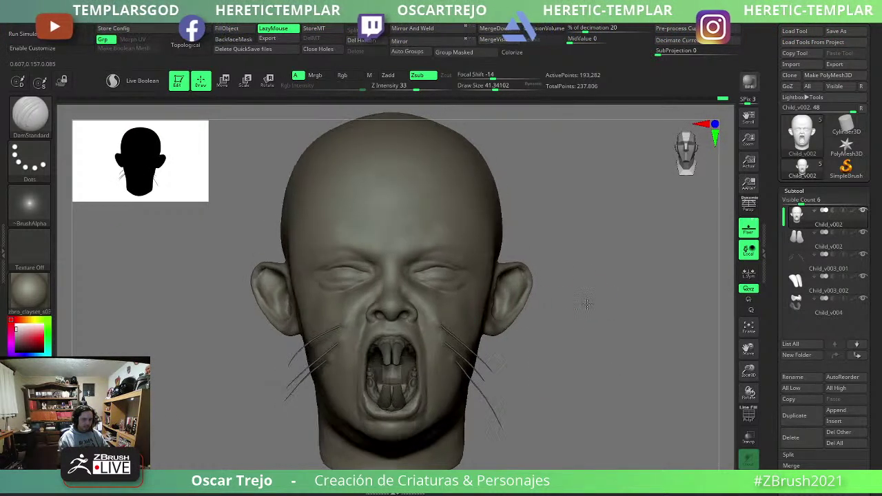
right_click_drag(569, 289, 522, 291, "alt")
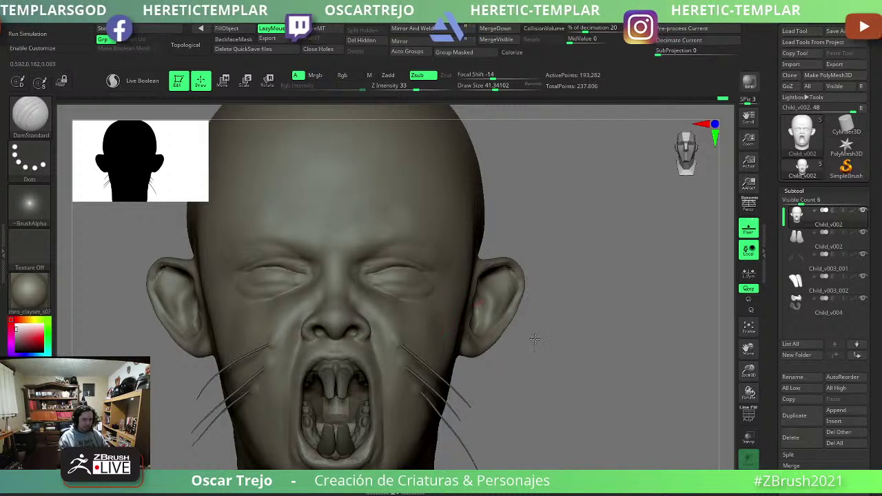
right_click_drag(433, 319, 398, 316)
key("b")
key("c")
key("b")
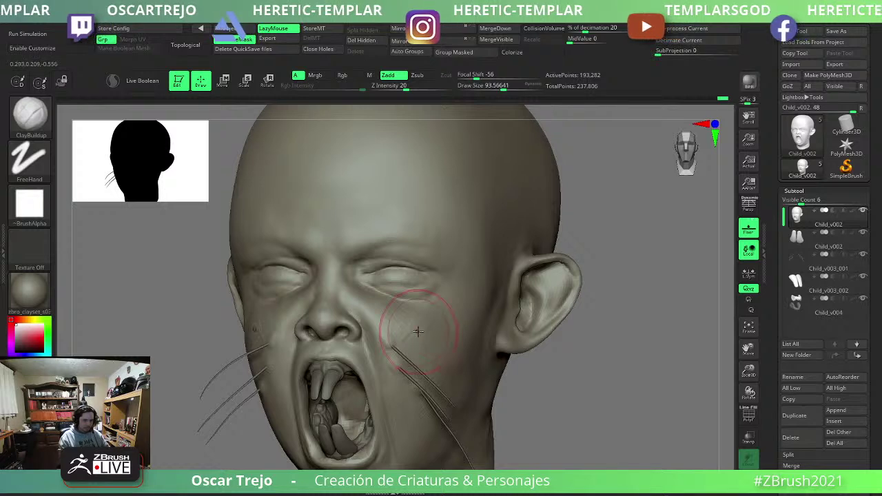
key("f")
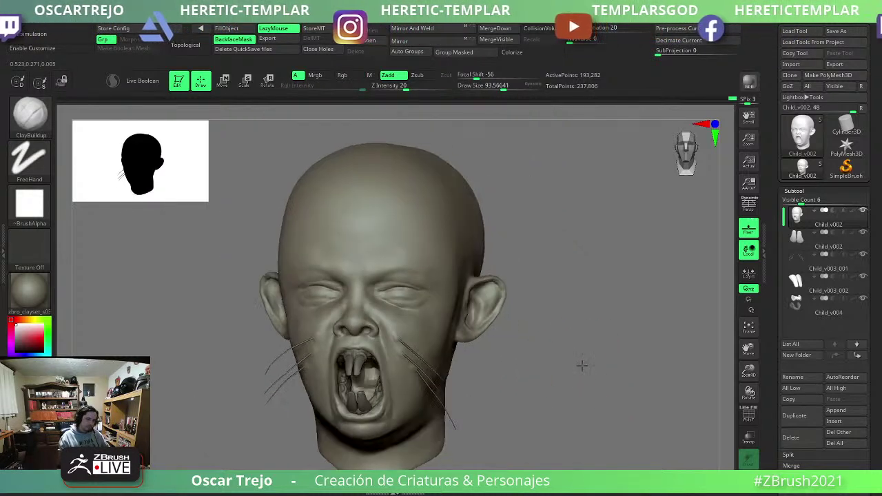
scroll(565, 356, "up", 3)
scroll(496, 299, "down", 5)
scroll(566, 364, "up", 6)
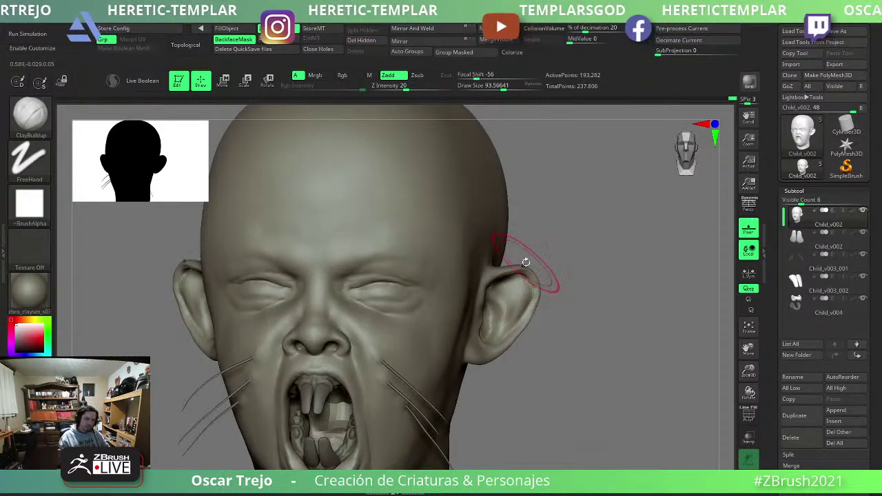
scroll(565, 305, "down", 3)
Shape the jaw and lower lip with the Standard and Move brushes.
key("b")
key("s")
key("t")
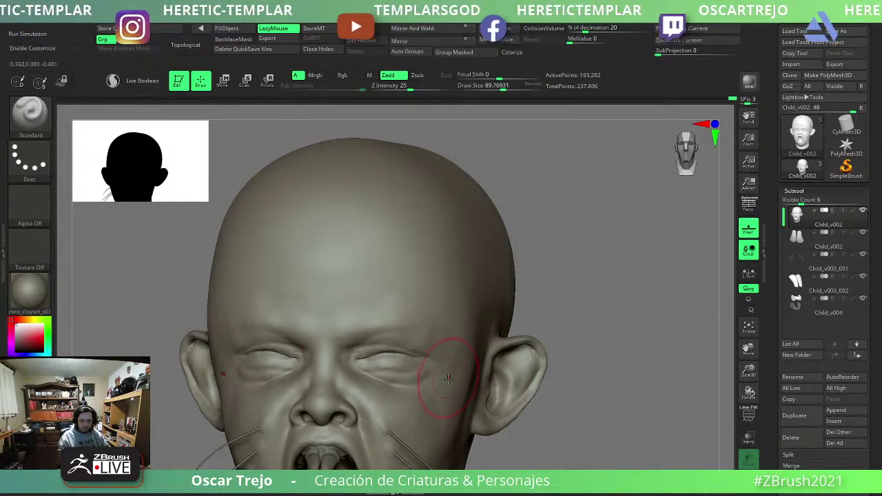
right_click_drag(436, 419, 505, 365)
mouse_move(510, 404)
right_mouse_down()
mouse_move(502, 360)
mouse_move(398, 330)
right_mouse_up()
key("b")
key("m")
key("v")
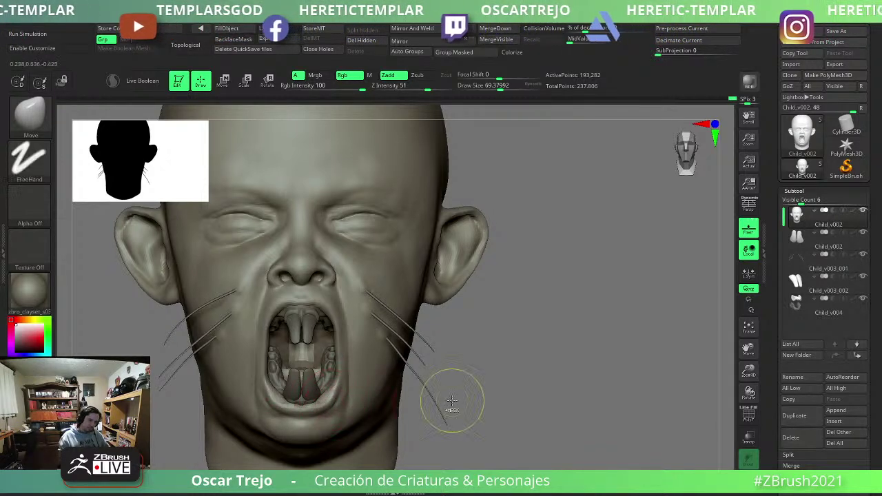
mouse_move(450, 403)
right_mouse_down()
mouse_move(560, 351)
mouse_move(549, 305)
mouse_move(436, 344)
right_mouse_up()
Carve sharper folds around the mouth with DamStandard at draw size about 60.6, then select the teeth subtool Child_v004.
key("b")
key("d")
key("s")
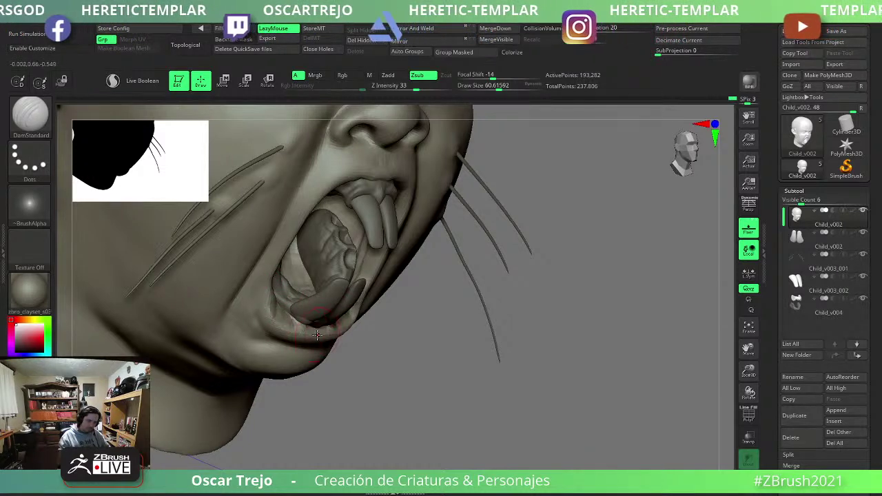
mouse_move(317, 335)
right_mouse_down("alt")
mouse_move(475, 331)
mouse_move(502, 321)
mouse_move(473, 291)
mouse_move(498, 278)
mouse_move(483, 326)
right_mouse_up("alt")
right_click_drag(562, 339, 501, 366)
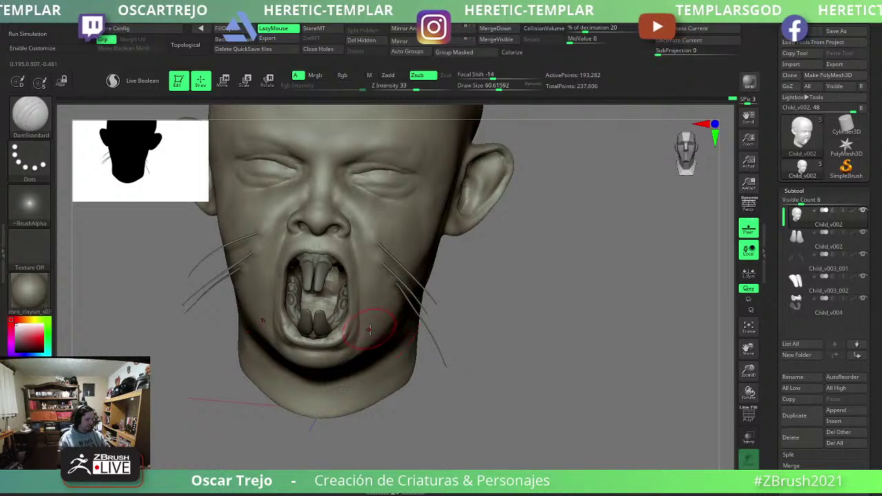
left_click(339, 315, "alt")
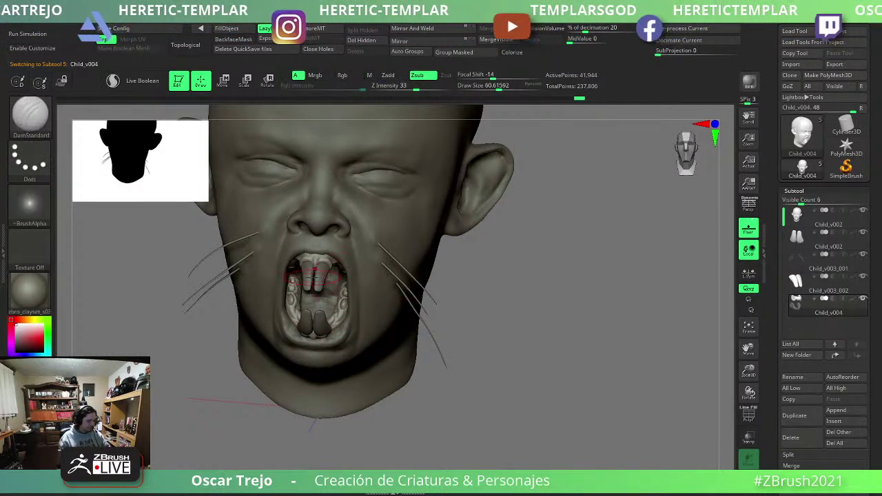
Move the teeth and tongue piece and tilt it upward into the jaw with Transpose.
key("b")
key("i")
key("m")
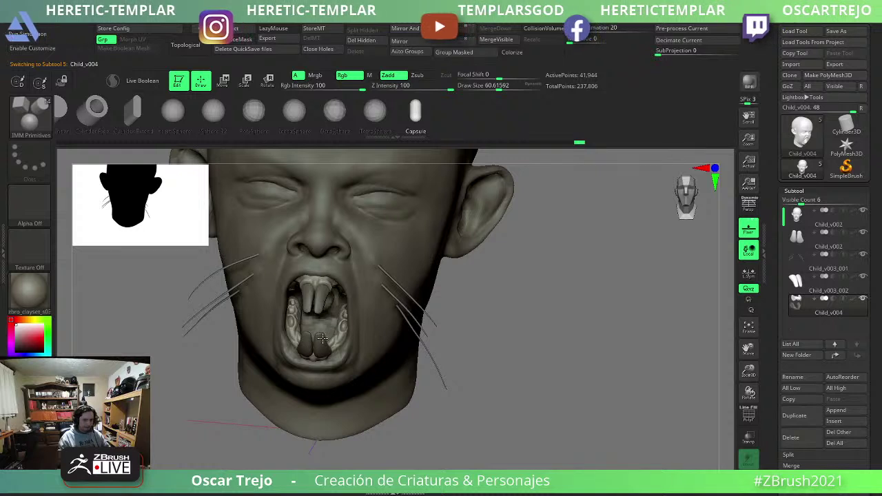
mouse_move(317, 343)
right_mouse_down()
mouse_move(487, 342)
mouse_move(457, 296)
right_mouse_up()
key("w")
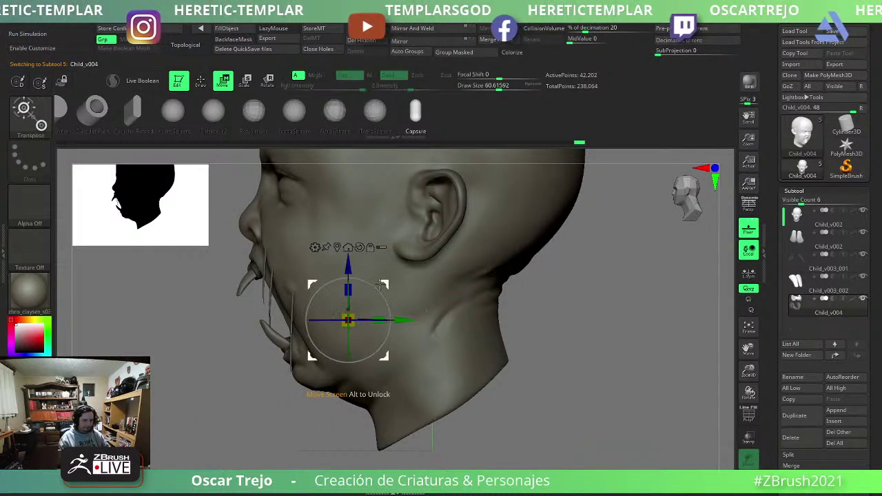
left_click_drag(321, 292, 352, 313)
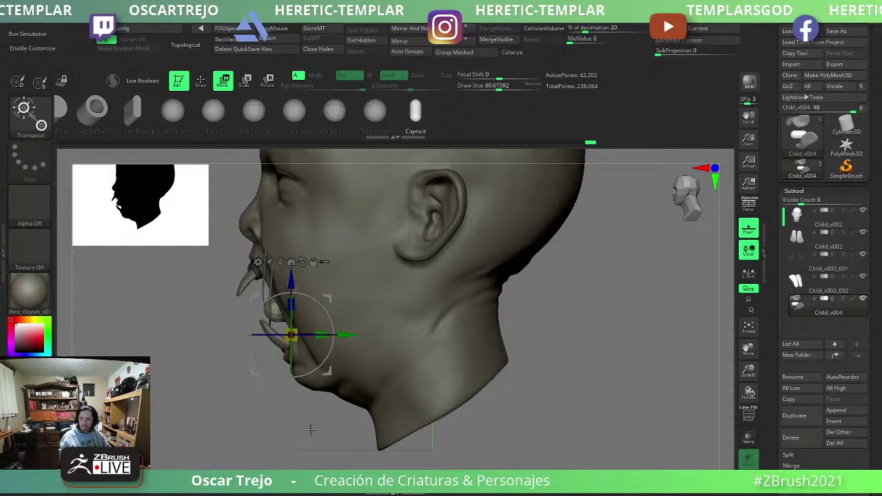
mouse_move(310, 429)
left_mouse_down()
mouse_move(307, 295)
mouse_move(459, 322)
left_mouse_up()
mouse_move(353, 293)
left_mouse_down()
mouse_move(346, 262)
mouse_move(330, 290)
left_mouse_up()
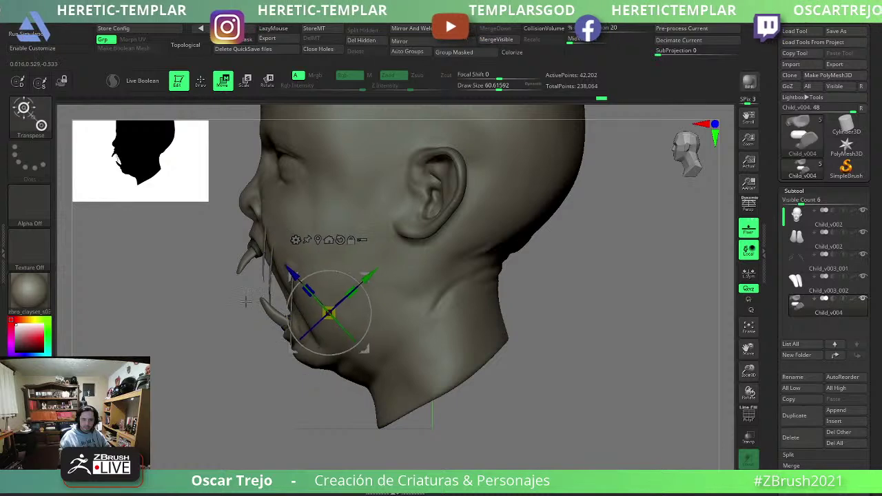
left_click_drag(228, 289, 322, 286)
Touch up the teeth inside the mouth with Smooth, DamStandard and Move brushes.
key("q")
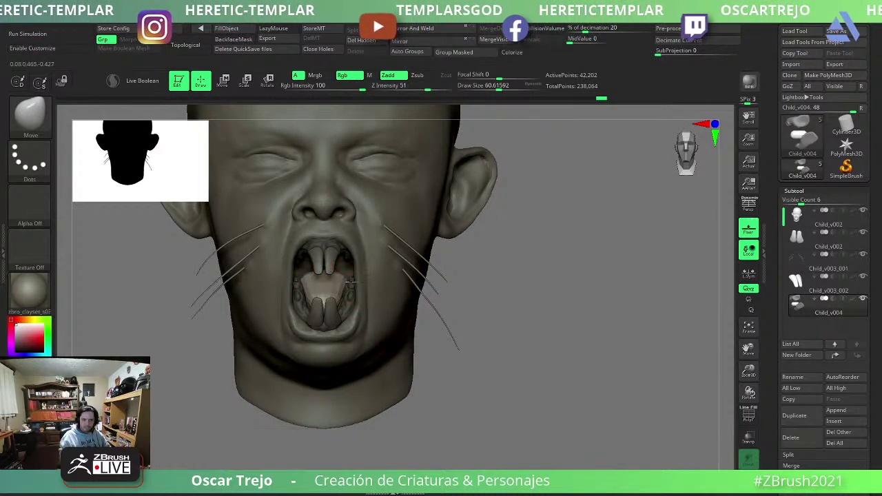
key("shift")
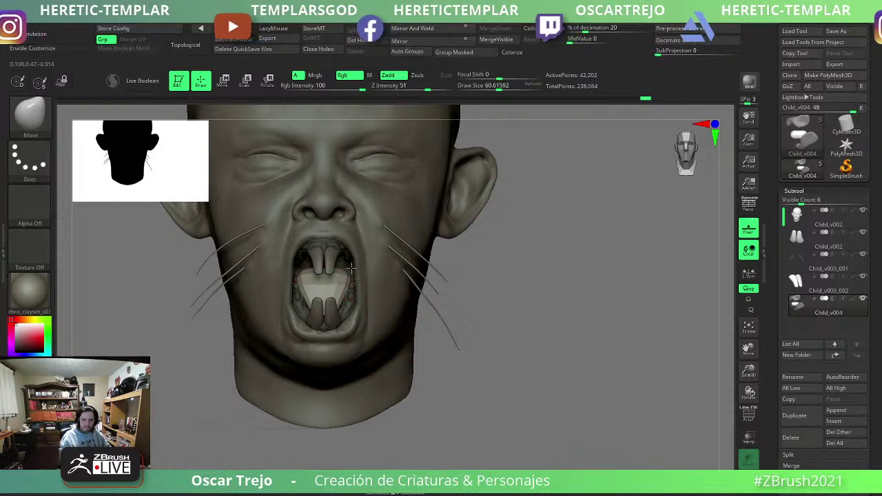
key("b")
key("d")
key("s")
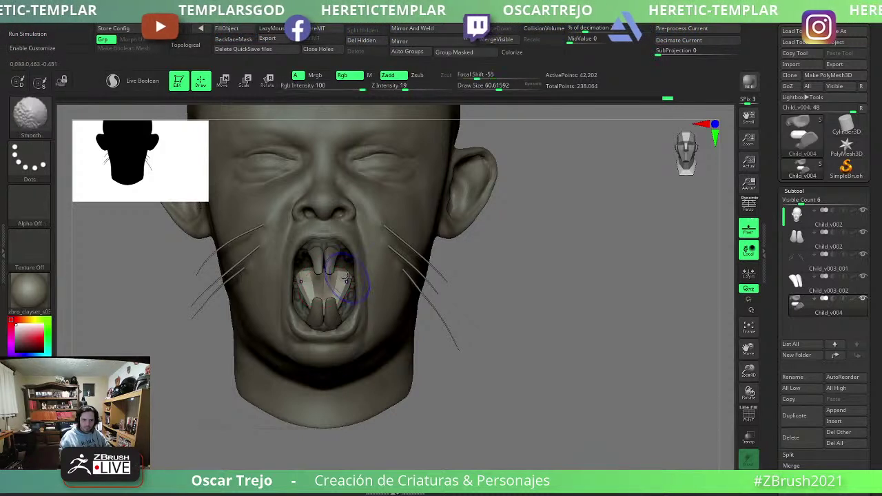
key("b")
key("m")
key("v")
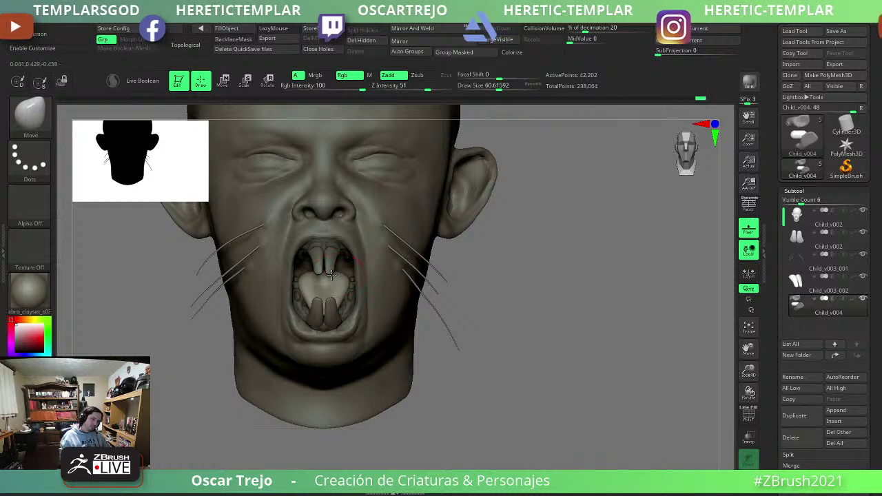
mouse_move(488, 381)
left_mouse_down("alt")
mouse_move(468, 351)
mouse_move(473, 309)
mouse_move(502, 303)
mouse_move(511, 255)
mouse_move(374, 246)
left_mouse_up("alt")
Reselect the Child_v002 head and carve a deeper crease along the eye with DamStandard.
left_click(446, 286, "alt")
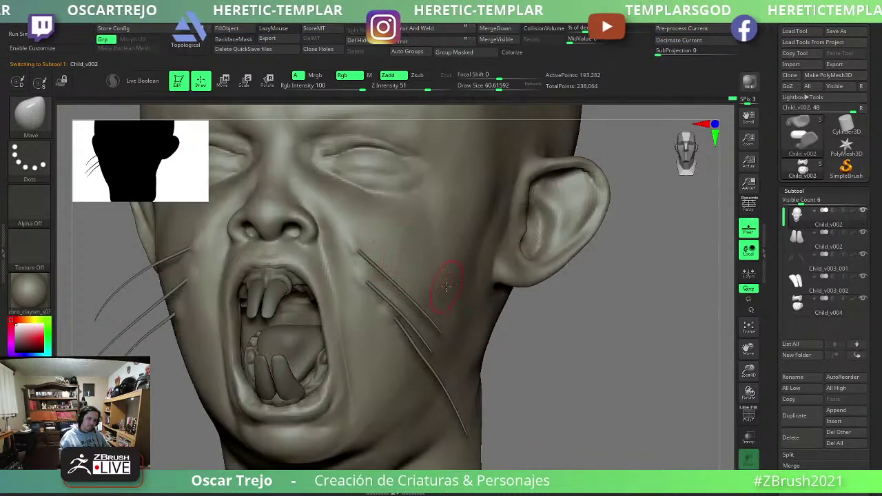
mouse_move(596, 324)
left_mouse_down()
mouse_move(577, 330)
mouse_move(516, 282)
mouse_move(556, 374)
left_mouse_up()
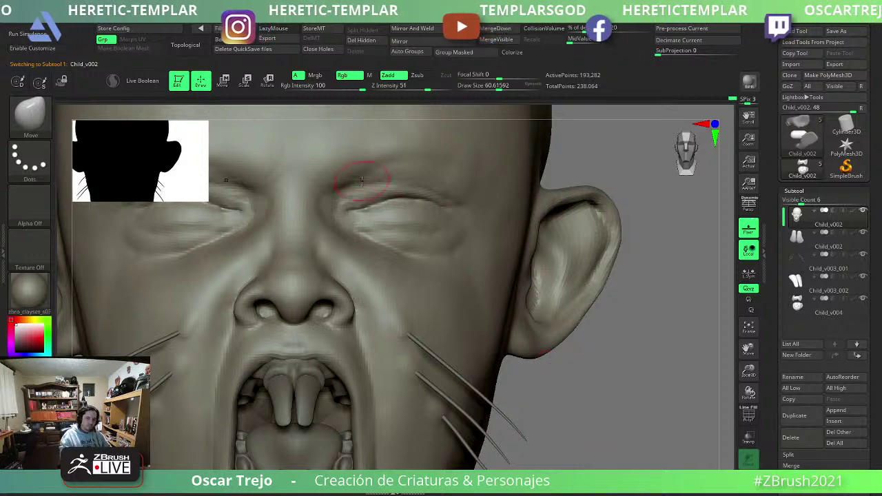
key("b")
key("d")
key("s")
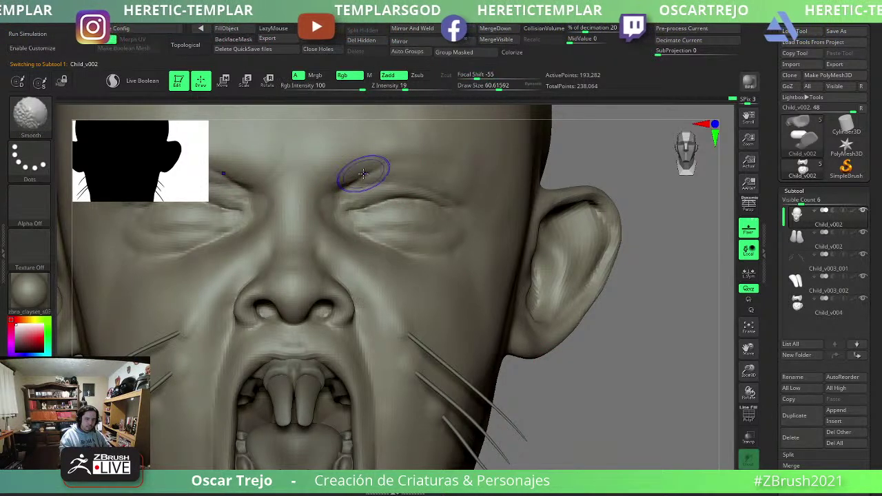
left_click_drag(344, 200, 373, 201)
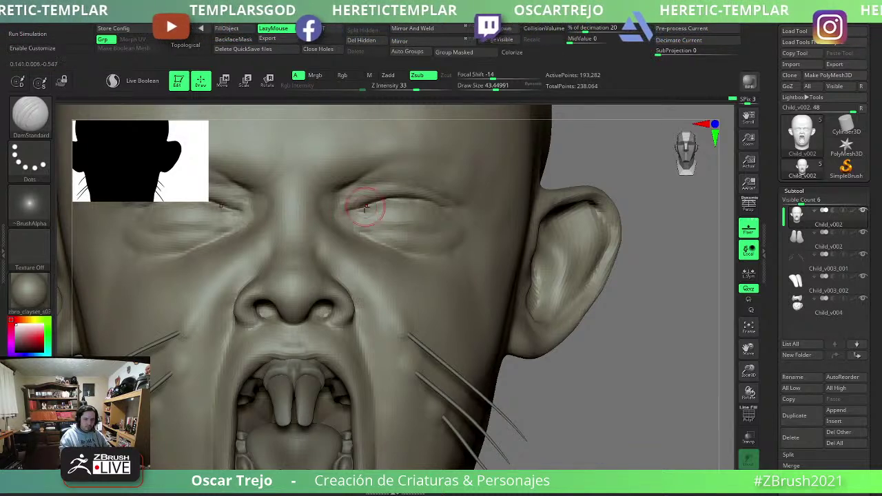
Puff up the flesh around the eyes with Inflat, then refine with Paint at draw size about 101.5.
key("b")
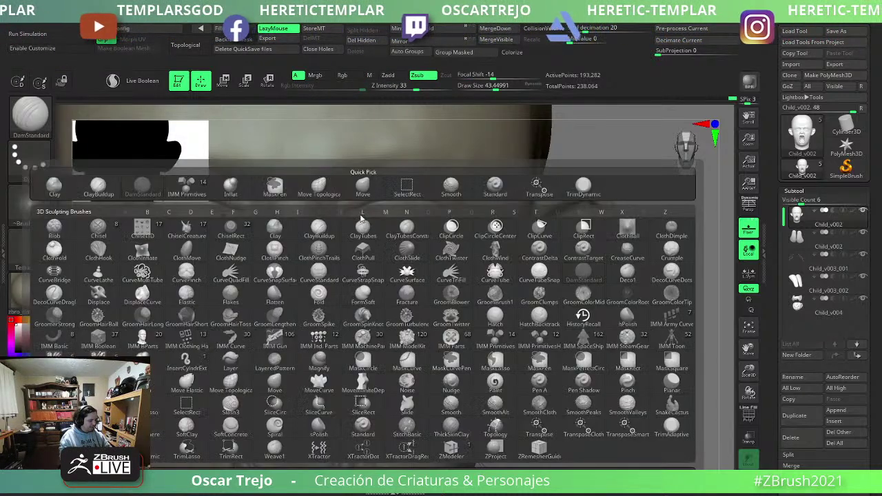
key("i")
key("n")
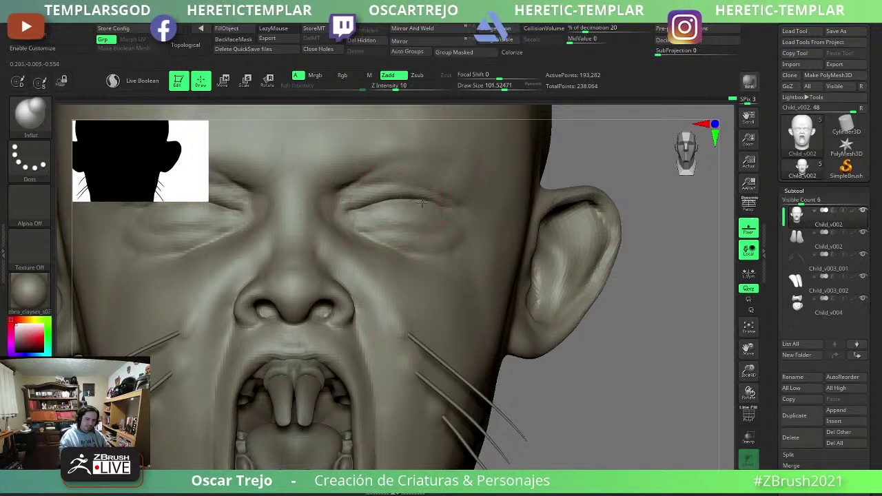
key("f")
mouse_move(553, 310)
left_mouse_down()
mouse_move(540, 288)
mouse_move(542, 310)
mouse_move(474, 252)
mouse_move(449, 244)
left_mouse_up()
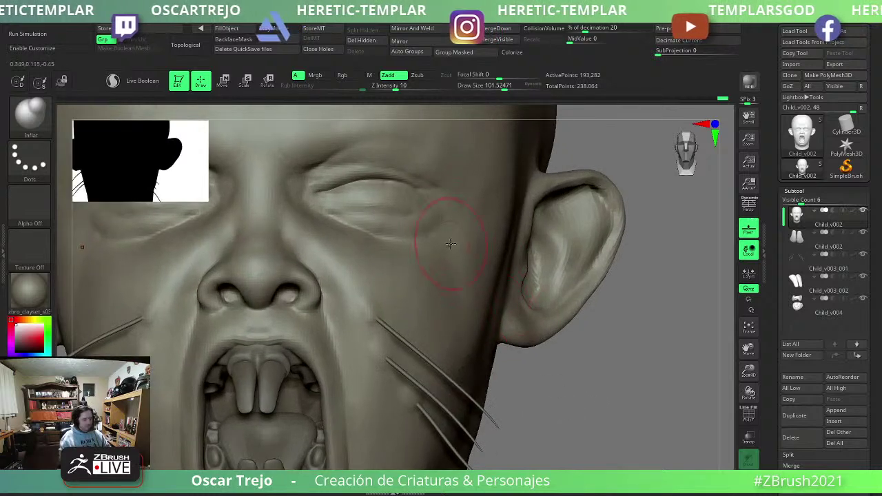
key("b")
key("p")
key("a")
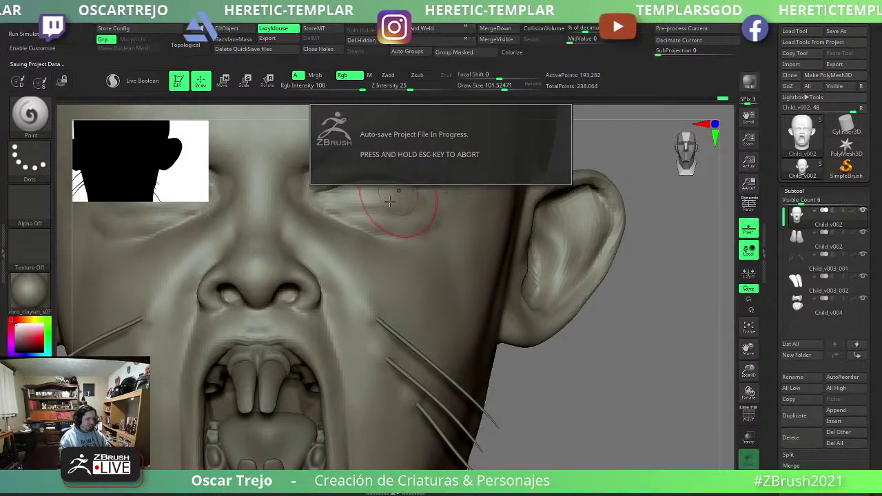
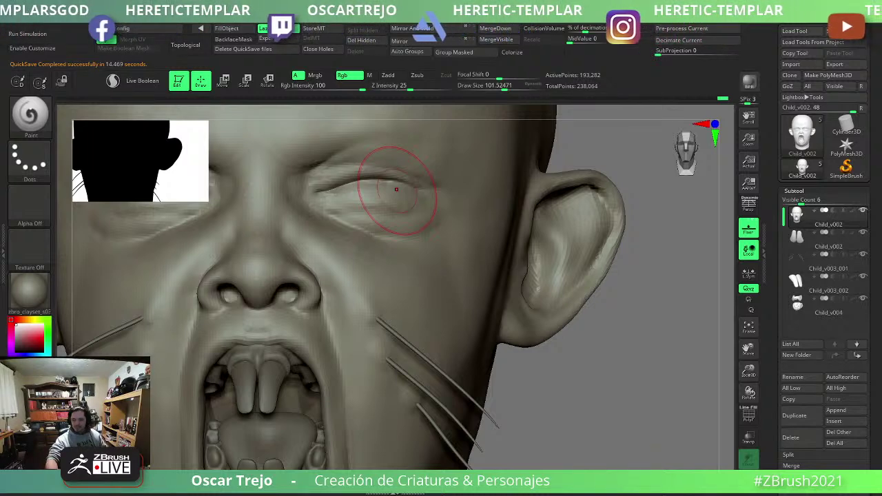
Select the Child_v004 mouth-parts subtool, solo it and zoom in on it.
mouse_move(537, 385)
left_mouse_down("alt")
mouse_move(561, 423)
mouse_move(523, 407)
mouse_move(385, 413)
left_mouse_up("alt")
left_click(371, 411, "alt")
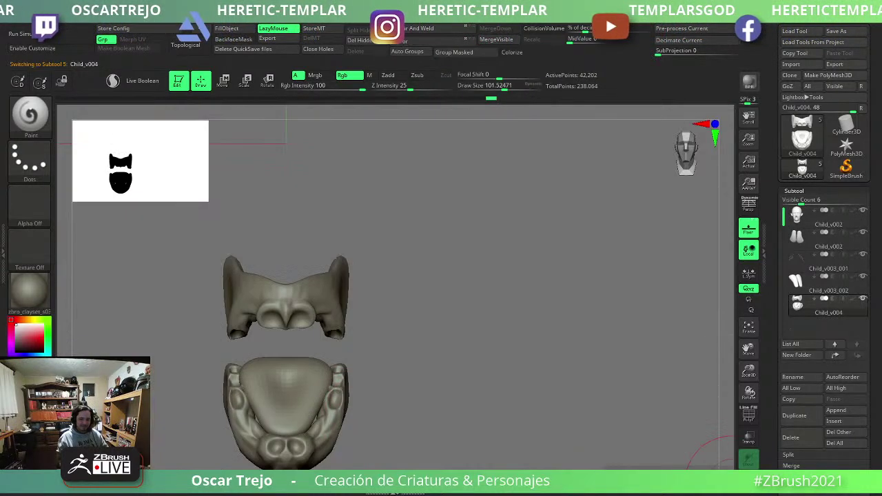
left_click_drag(482, 414, 589, 457)
left_click_drag(522, 446, 469, 331, "alt")
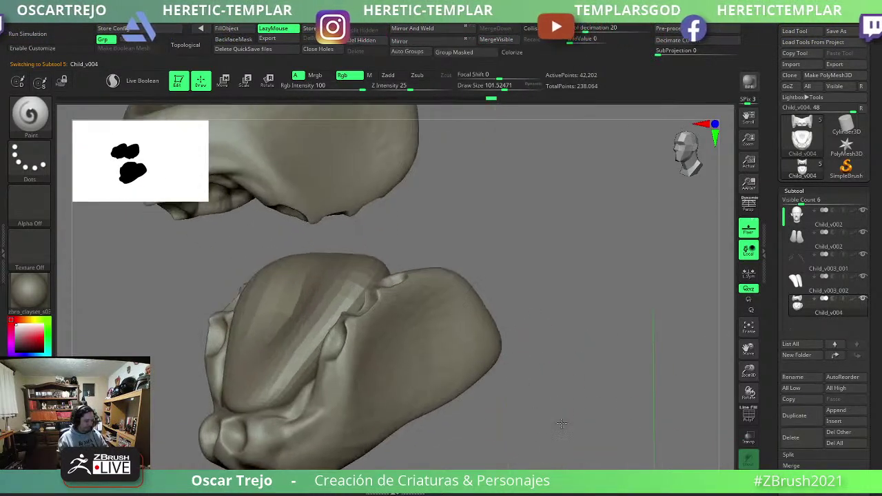
Insert a PolySphere onto the mouth part with IMM Primitives and split it into its own subtool.
key("b")
key("i")
key("m")
left_click(253, 111)
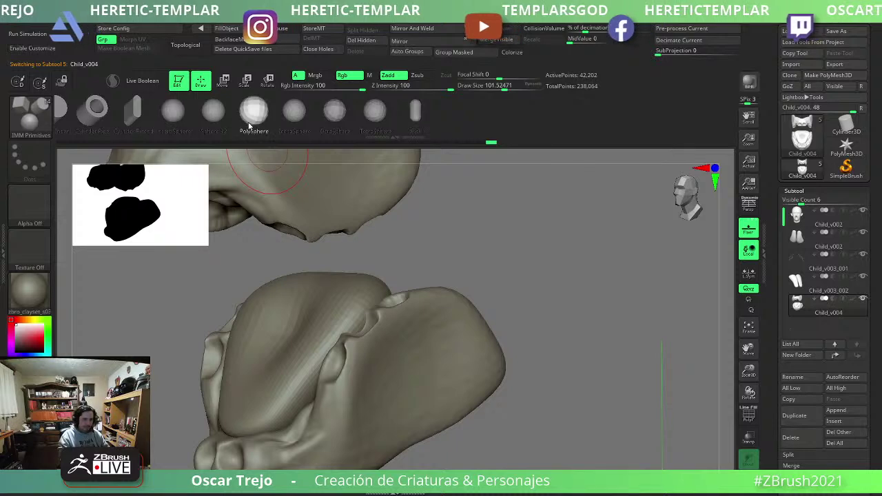
mouse_move(482, 413)
left_mouse_down()
mouse_move(545, 420)
mouse_move(571, 356)
left_mouse_up()
left_click_drag(290, 277, 291, 295)
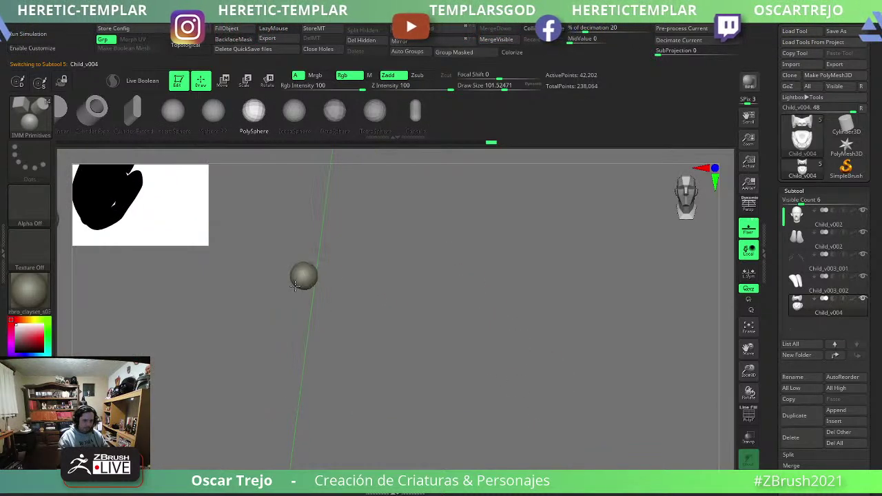
left_click(301, 260, "ctrl+shift")
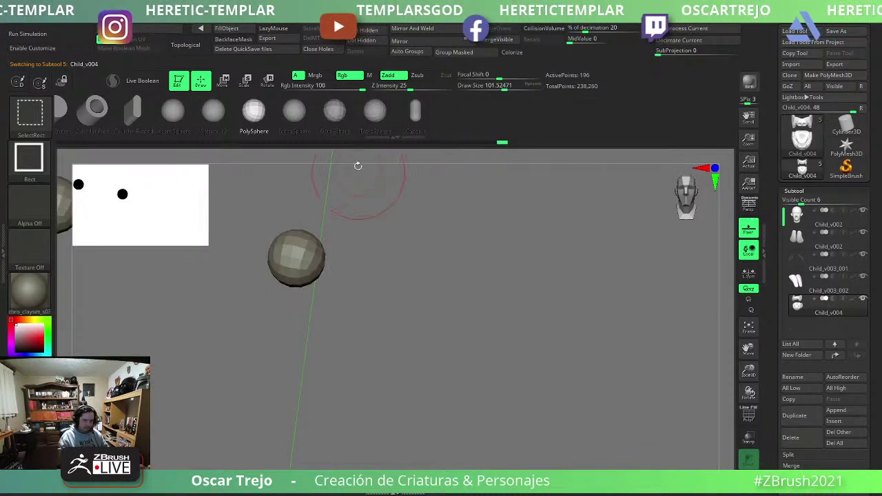
left_click(363, 31)
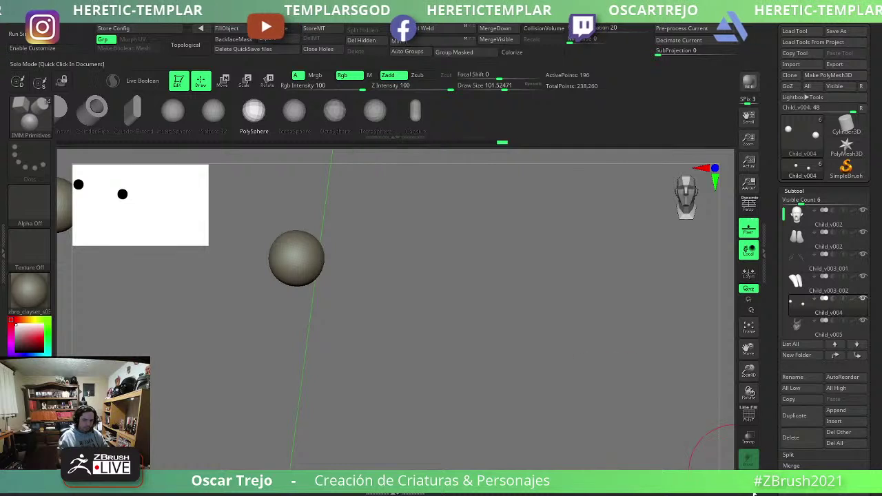
Solo the new sphere, shape its crown with ClayBuildup across subdivision levels, then unsolo.
key("w")
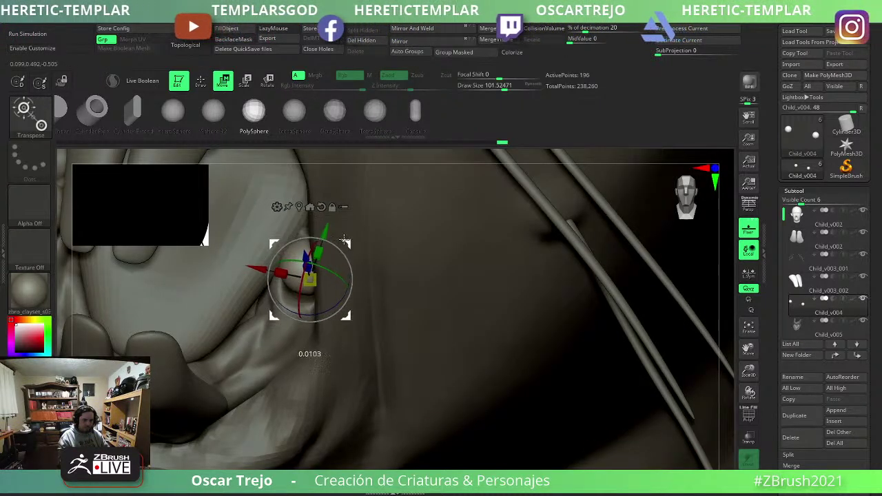
key("q")
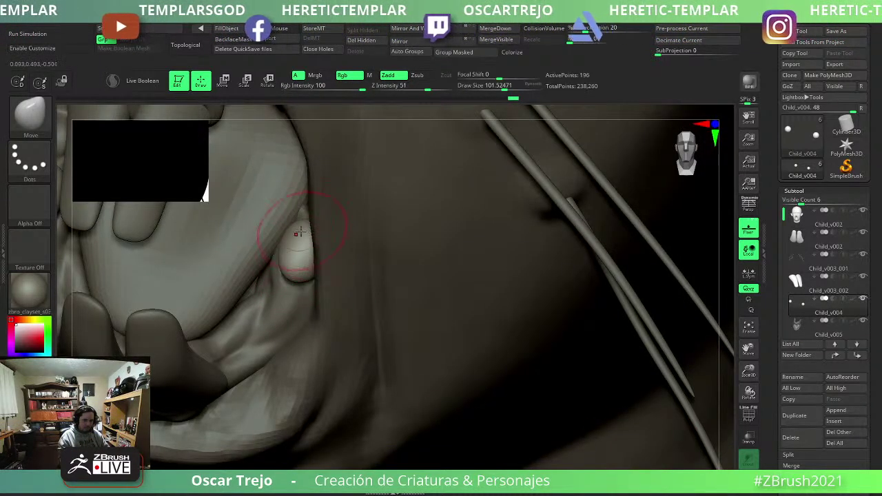
left_click(748, 458)
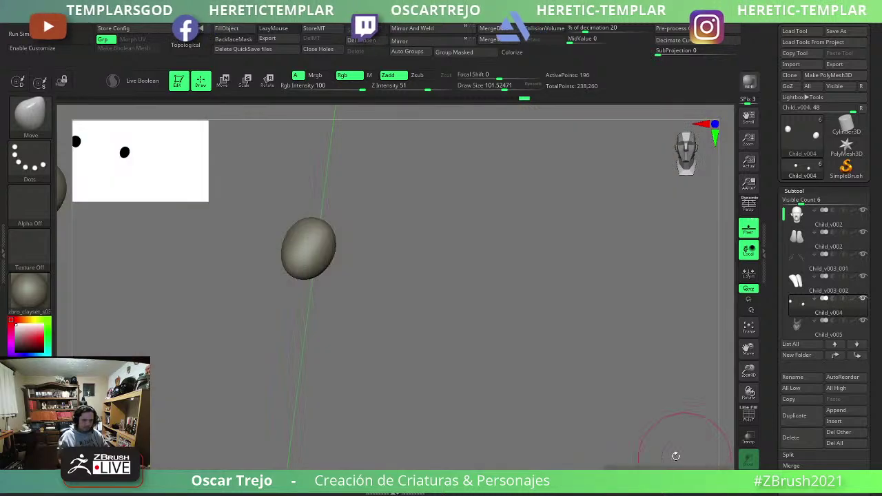
left_click_drag(490, 321, 461, 307)
key("b")
key("c")
key("b")
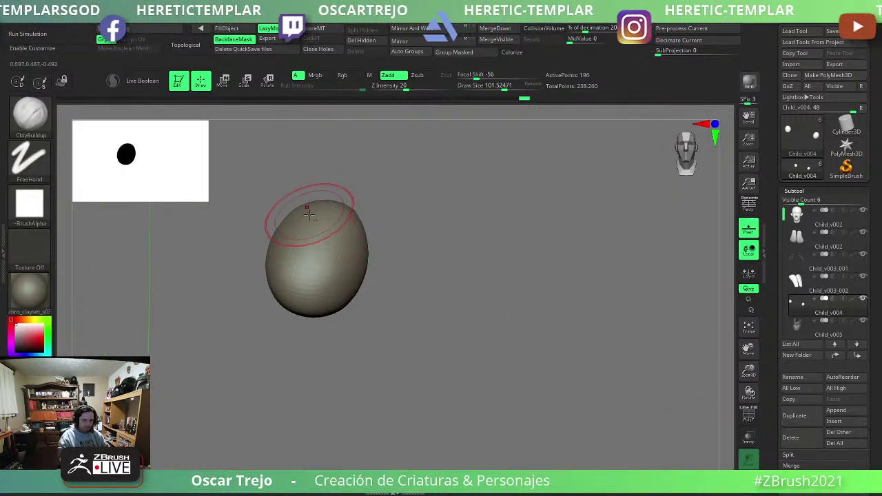
key("shift+d")
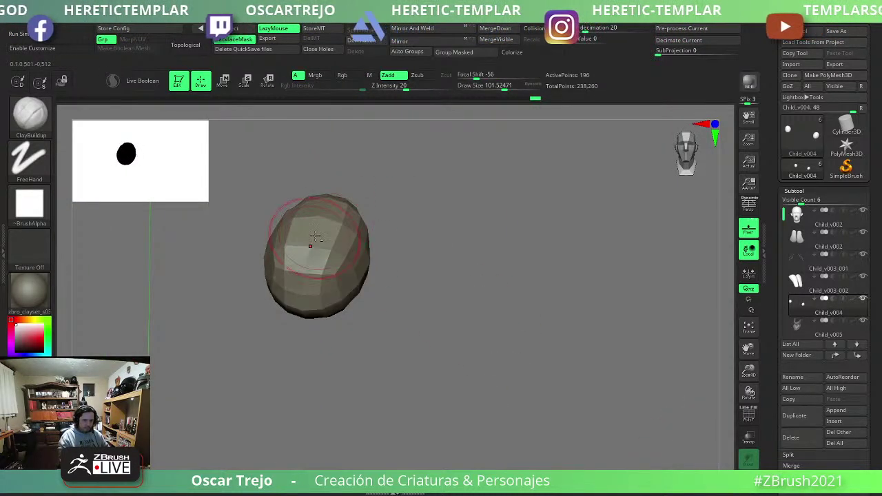
key("d")
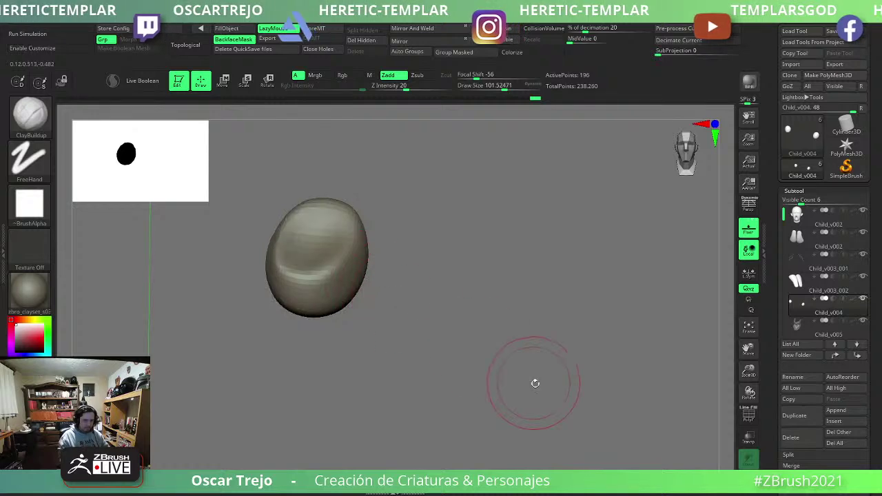
key("ctrl+shift+s")
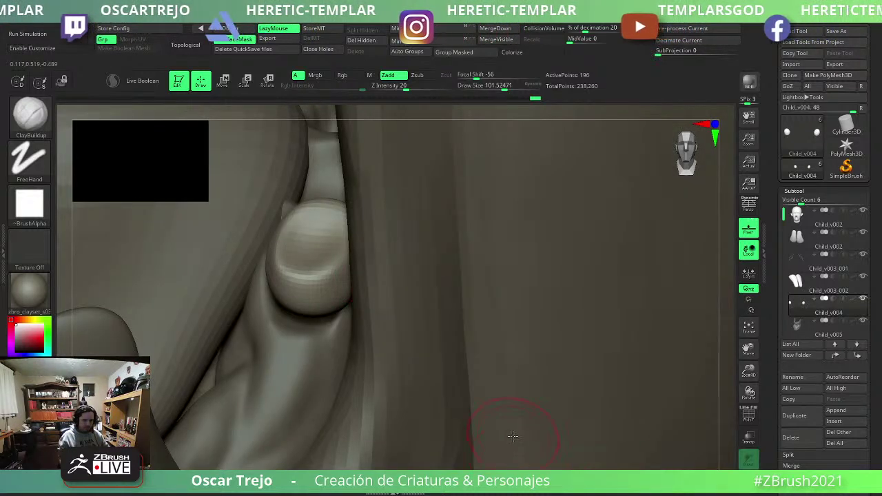
Scale, rotate and position the tooth in the lower jaw with the Transpose gizmo.
key("f")
key("w")
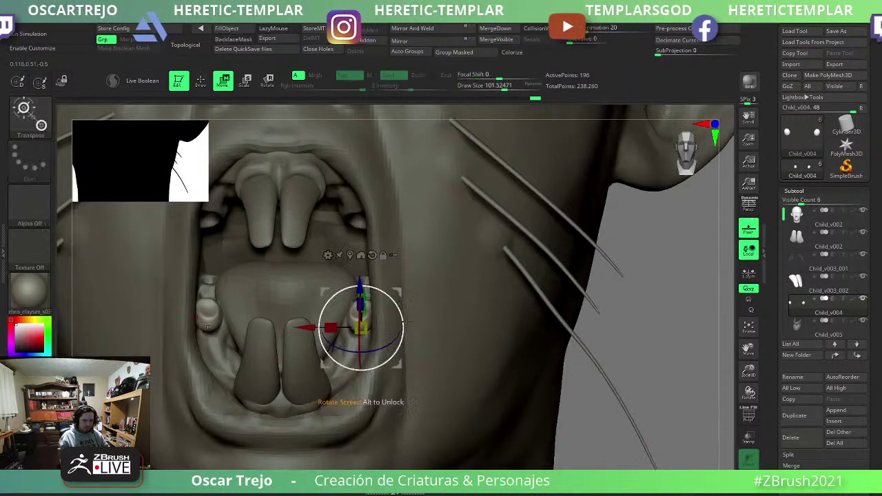
left_click_drag(551, 310, 448, 296)
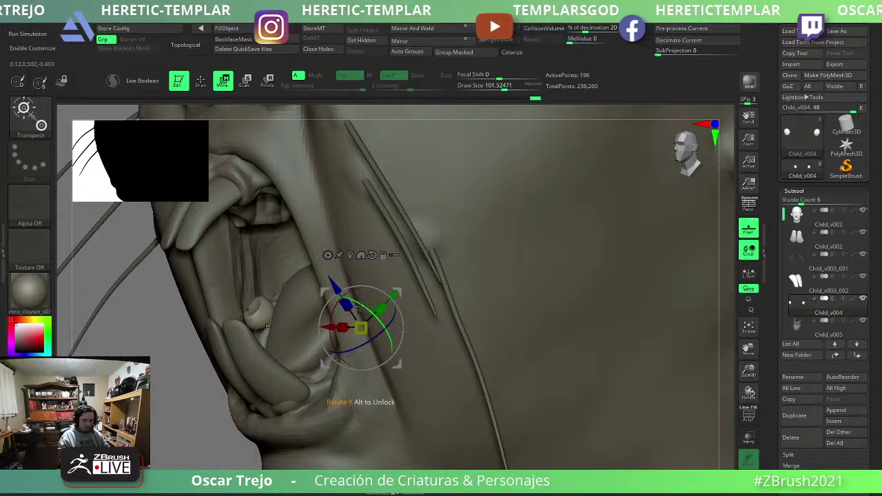
left_click_drag(334, 285, 335, 288)
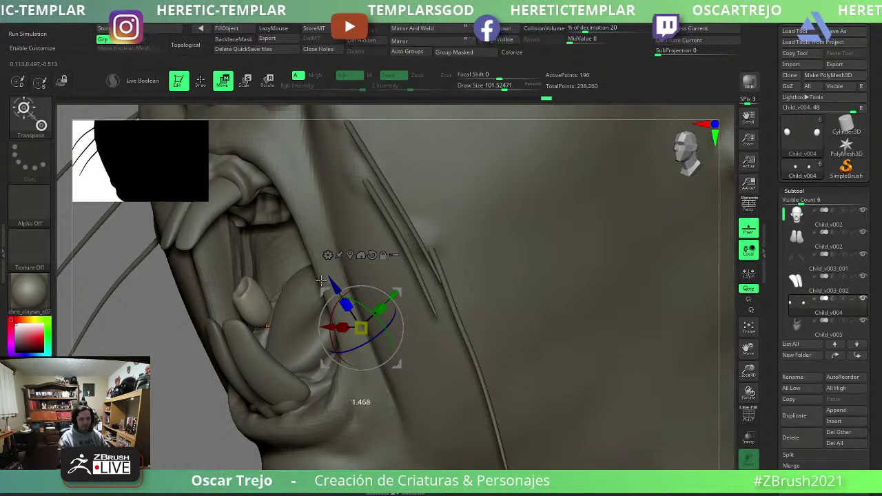
left_click_drag(381, 287, 335, 292)
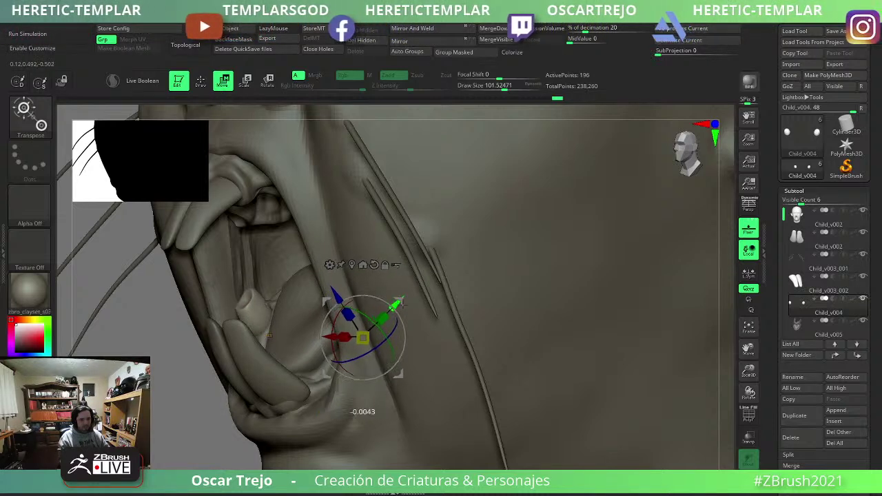
left_click_drag(333, 292, 405, 308)
key("q")
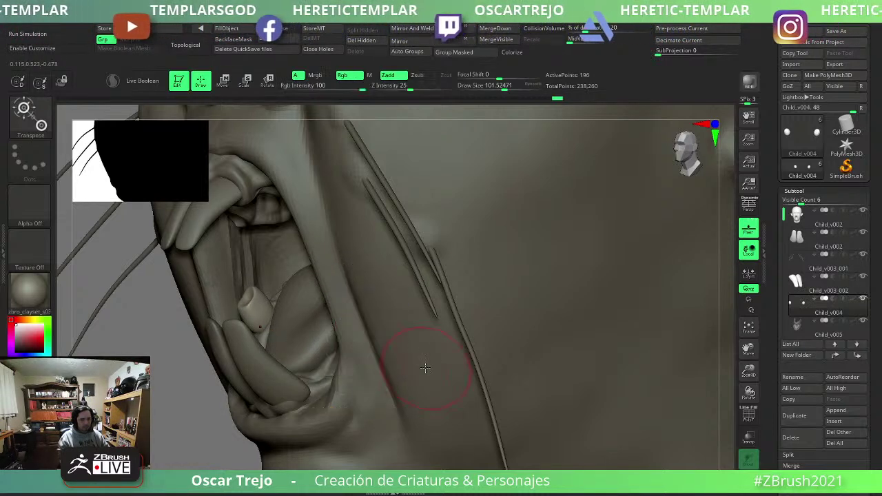
Duplicate the tooth and slide the copy along the jaw as a second molar.
mouse_move(423, 337)
left_mouse_down()
mouse_move(524, 370)
mouse_move(436, 349)
left_mouse_up()
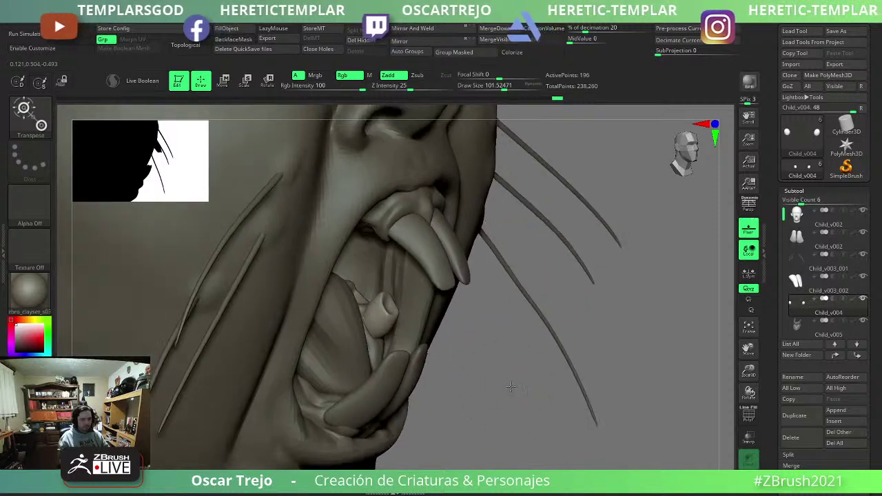
key("w")
left_click_drag(329, 295, 317, 283)
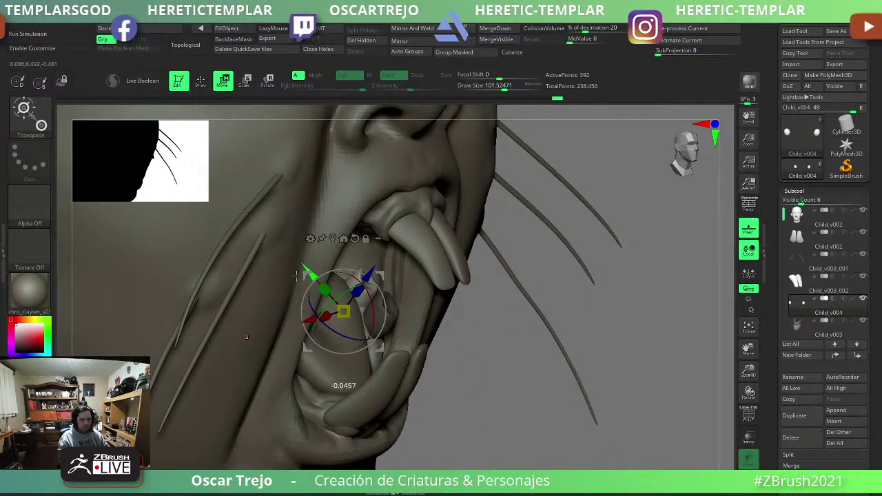
key("q")
left_click_drag(372, 291, 469, 341)
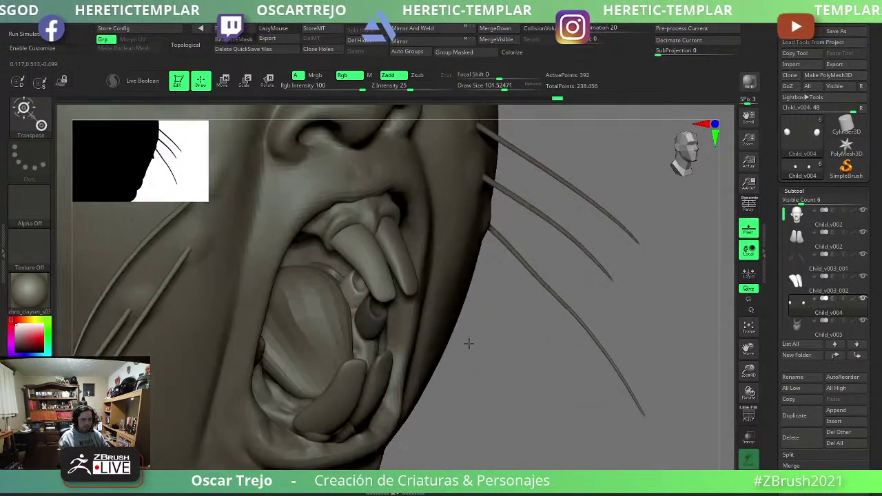
Hide the head, add a third molar beside the other two, and review the jaws.
left_click(861, 211)
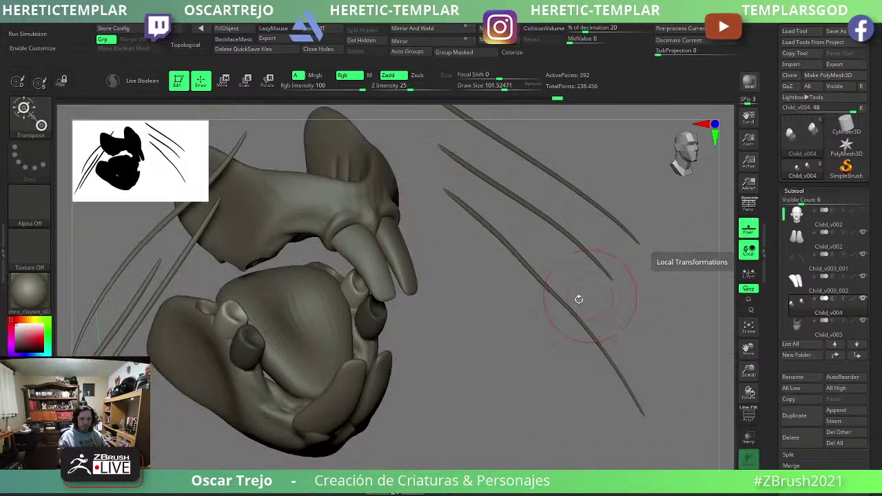
mouse_move(576, 299)
left_mouse_down()
mouse_move(554, 324)
mouse_move(525, 312)
left_mouse_up()
key("w")
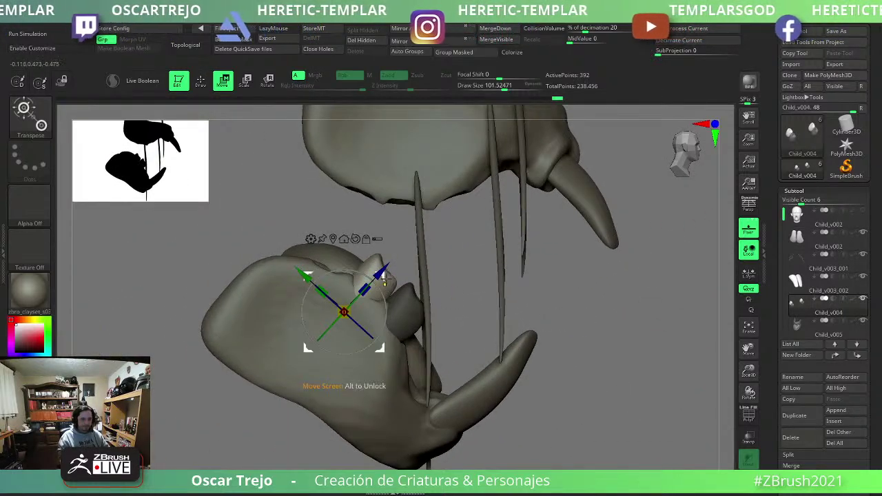
left_click_drag(383, 278, 351, 248)
key("q")
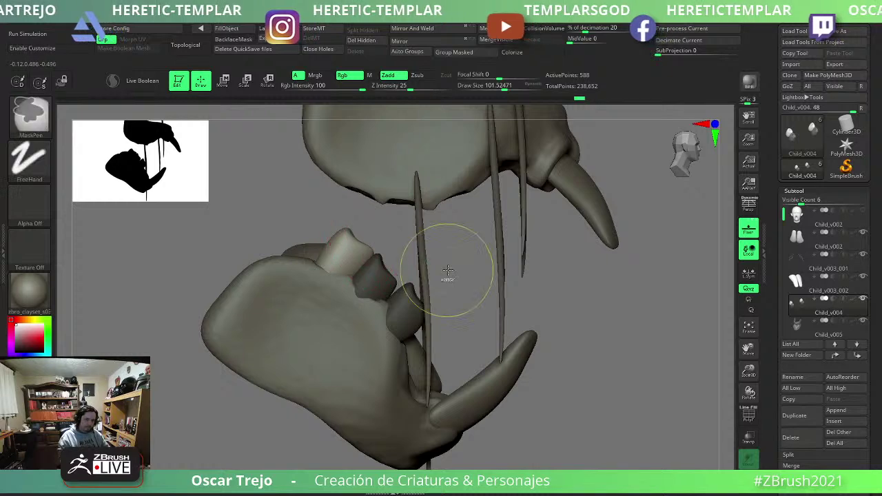
left_click_drag(448, 272, 391, 270)
left_click_drag(295, 335, 315, 335)
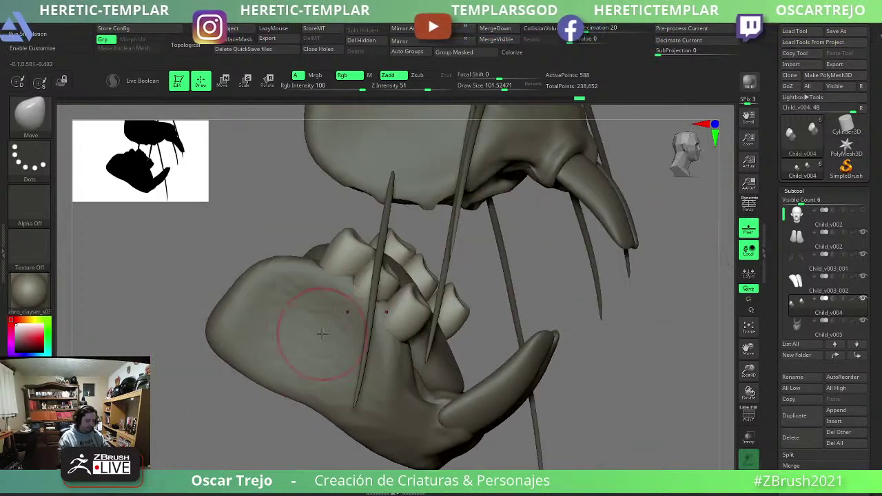
left_click_drag(405, 288, 432, 274)
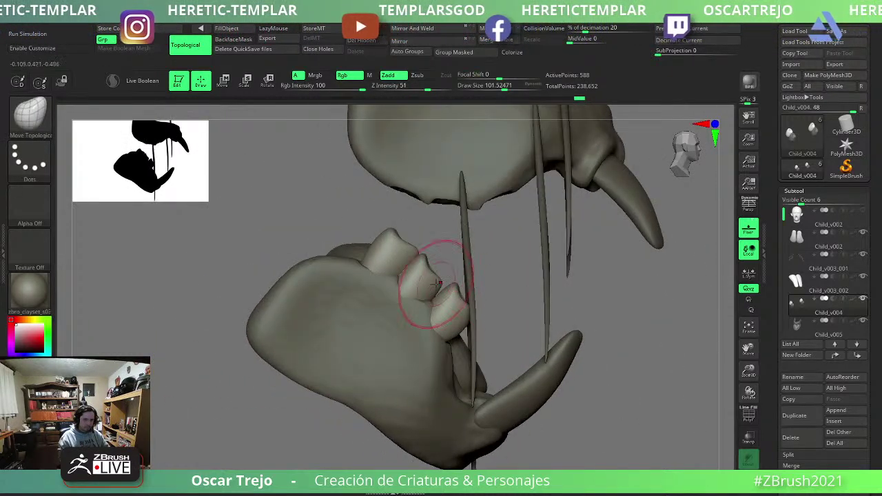
mouse_move(516, 291)
left_mouse_down()
mouse_move(417, 364)
mouse_move(365, 365)
mouse_move(358, 413)
left_mouse_up()
Duplicate the lower molar row, flip it upward and seat it in the upper jaw.
key("w")
left_click(567, 275, "ctrl")
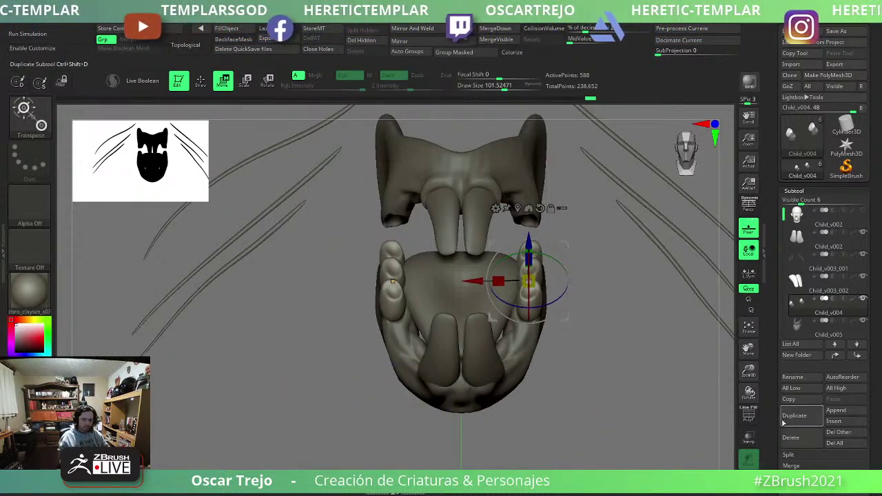
left_click(528, 208)
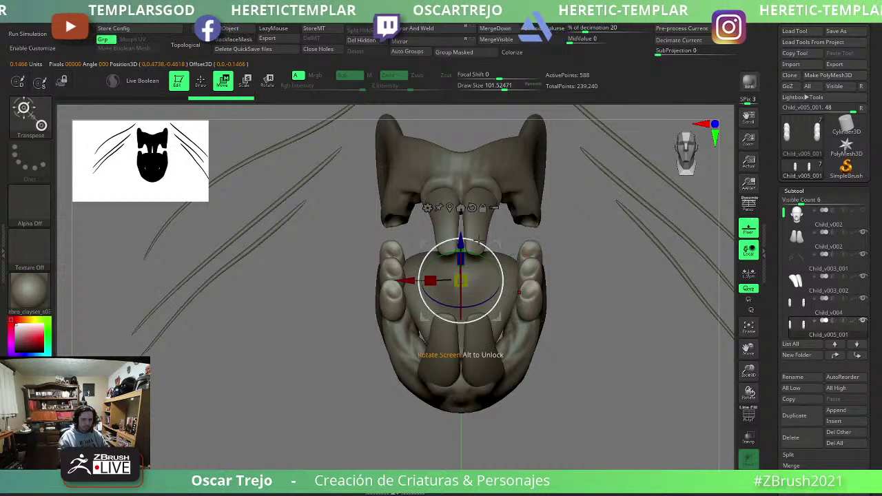
mouse_move(482, 316)
left_mouse_down()
mouse_move(457, 340)
mouse_move(462, 345)
left_mouse_up()
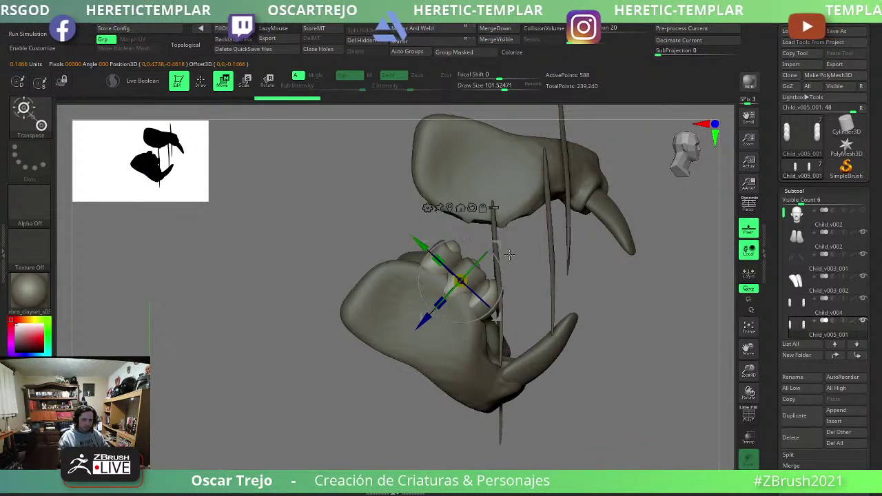
left_click_drag(508, 255, 523, 198)
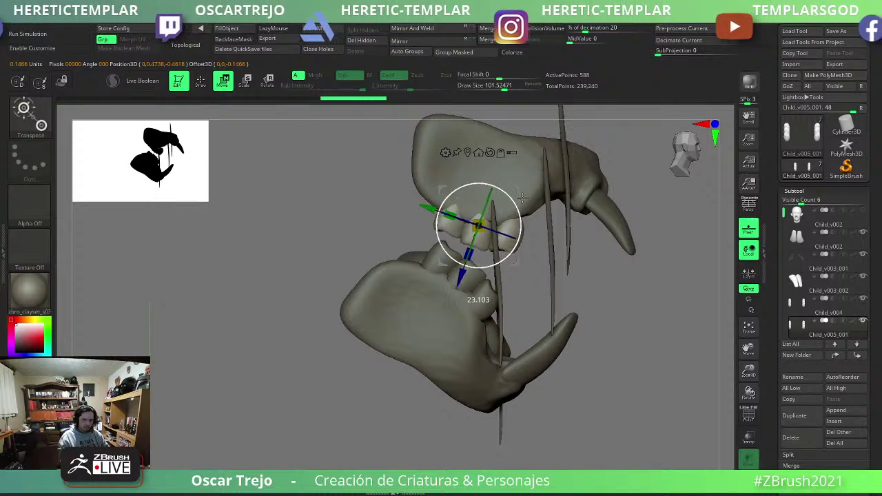
left_click_drag(522, 193, 527, 204)
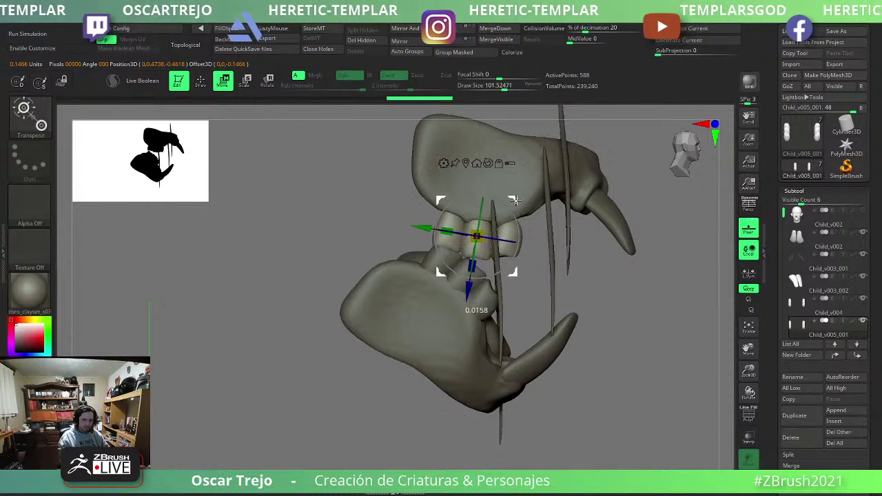
key("q")
left_click_drag(569, 271, 665, 383)
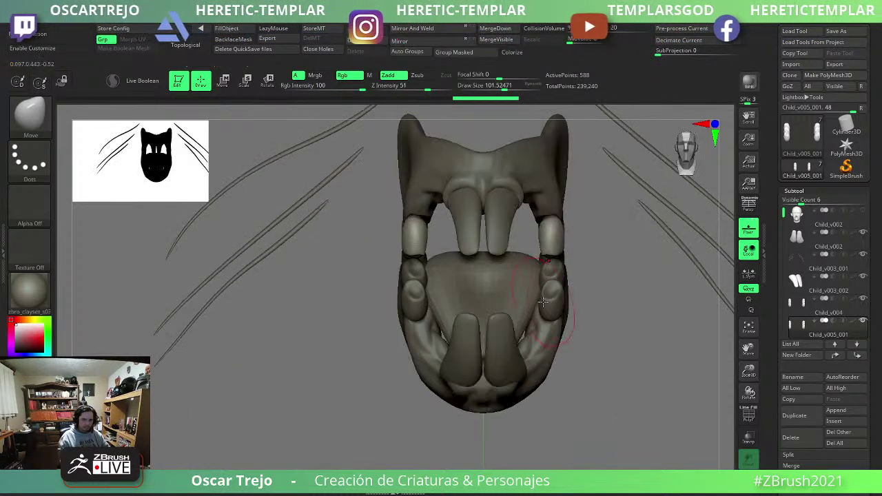
left_click(679, 443)
mouse_move(827, 224)
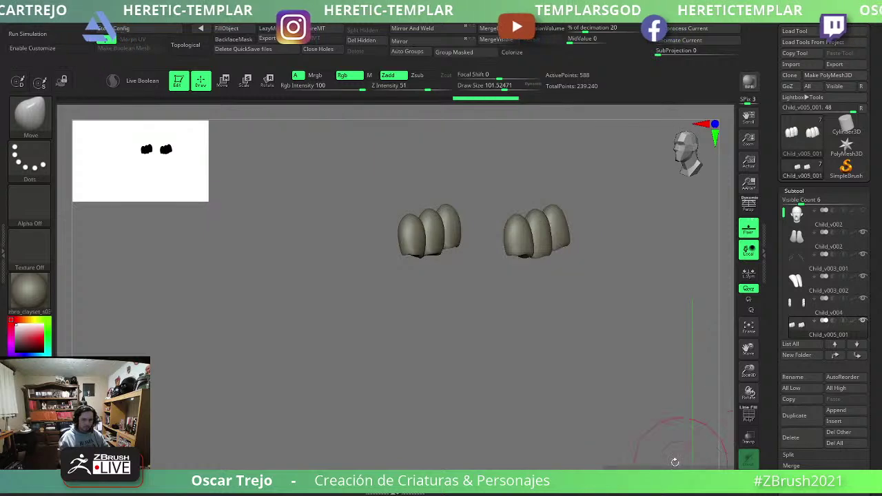
left_click(679, 443)
Unhide the head, frame it, and inspect it from front and three-quarter angles.
left_click(863, 210)
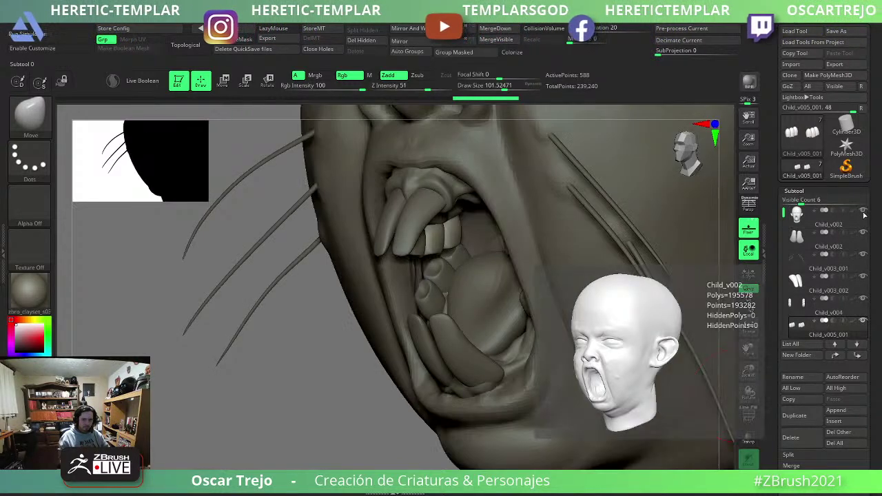
key("f")
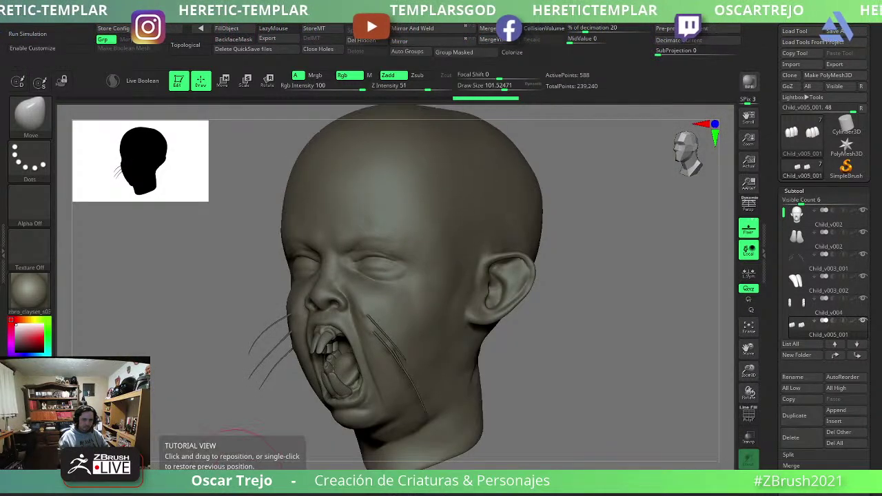
mouse_move(235, 448)
left_mouse_down()
mouse_move(548, 431)
mouse_move(533, 404)
left_mouse_up()
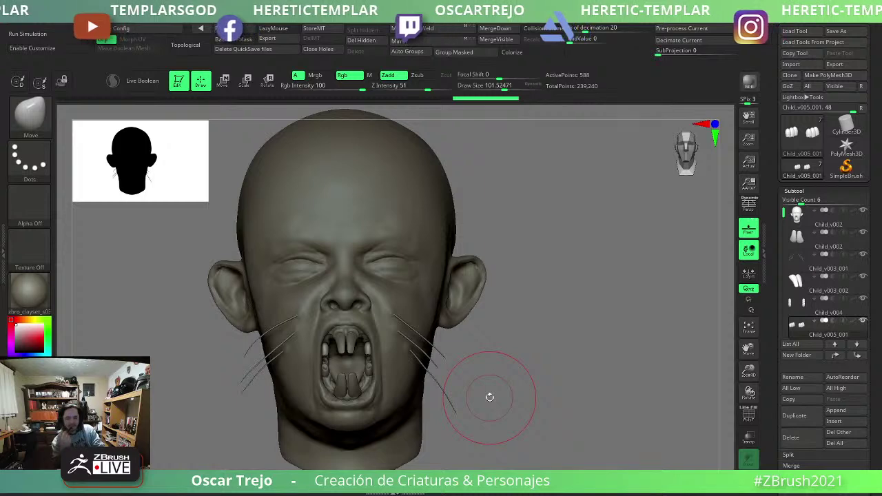
mouse_move(489, 396)
left_mouse_down()
mouse_move(431, 408)
mouse_move(331, 405)
mouse_move(434, 395)
mouse_move(355, 405)
mouse_move(365, 402)
left_mouse_up()
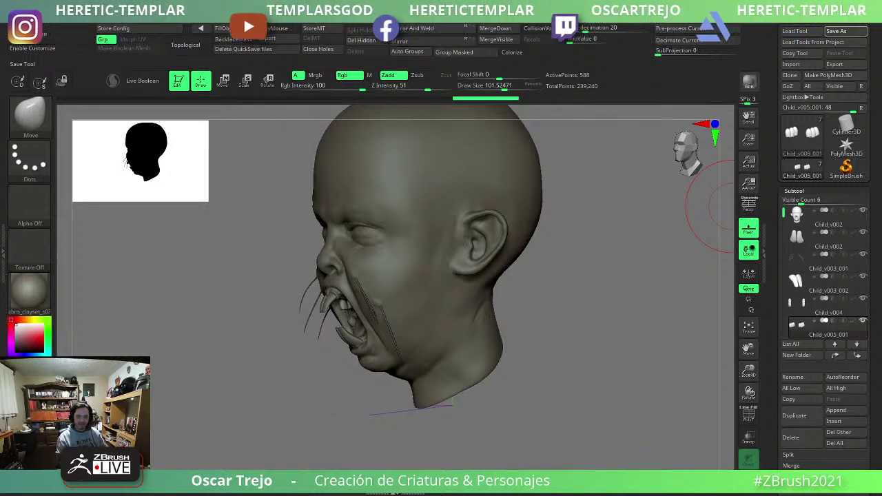
mouse_move(709, 205)
left_mouse_down("shift")
mouse_move(324, 422)
mouse_move(370, 390)
left_mouse_up("shift")
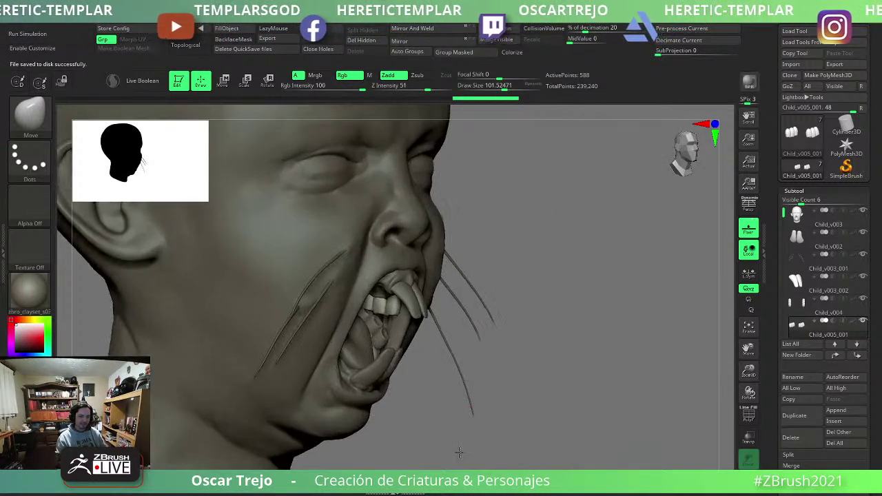
Select the head and pull the chin and jaw underside fuller with the Move brush.
left_click(370, 390, "alt")
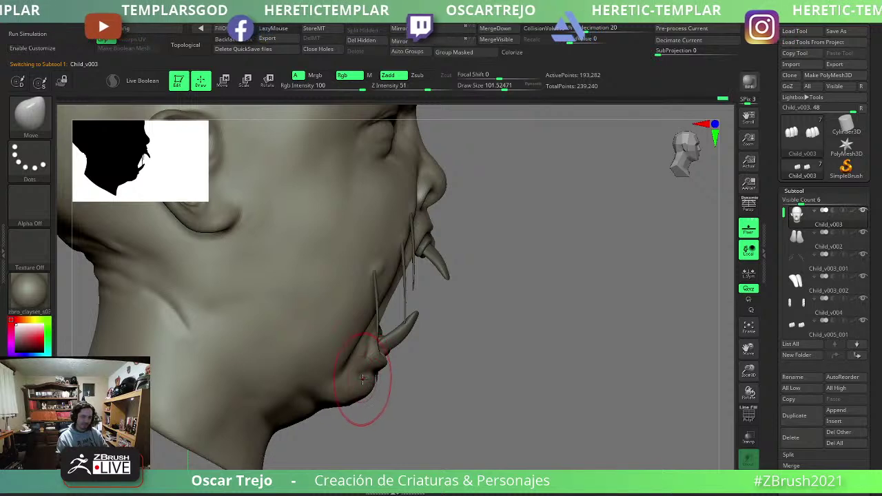
left_click_drag(374, 388, 382, 397)
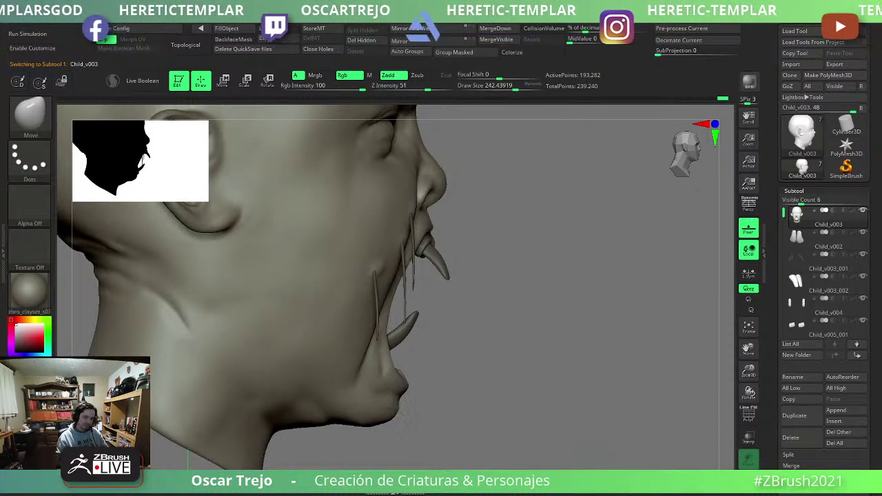
mouse_move(441, 420)
left_mouse_down()
mouse_move(465, 392)
mouse_move(402, 414)
mouse_move(480, 393)
mouse_move(480, 349)
mouse_move(531, 364)
mouse_move(512, 351)
left_mouse_up()
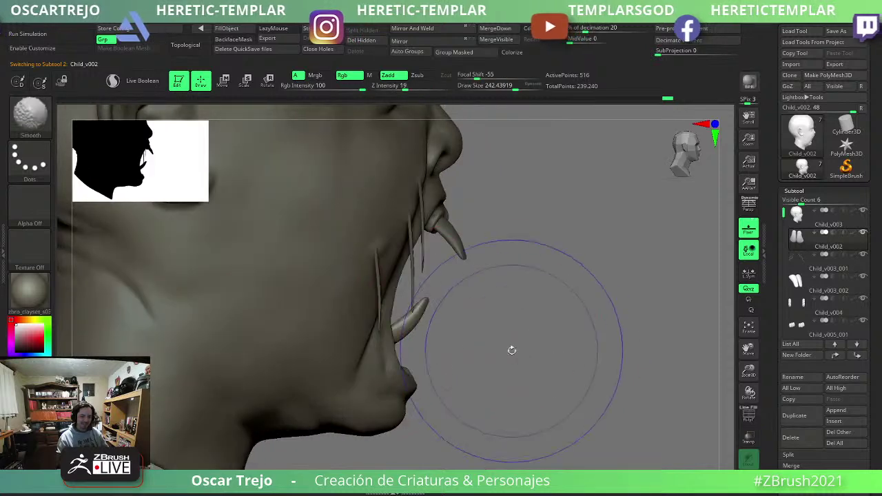
Shift a lower tooth into a better position with the gizmo.
key("w")
mouse_move(439, 298)
left_mouse_down()
mouse_move(434, 324)
mouse_move(416, 337)
left_mouse_up()
key("q")
Select the tongue and inner-mouth subtool and show its polygroup wireframe.
left_click(416, 337, "alt")
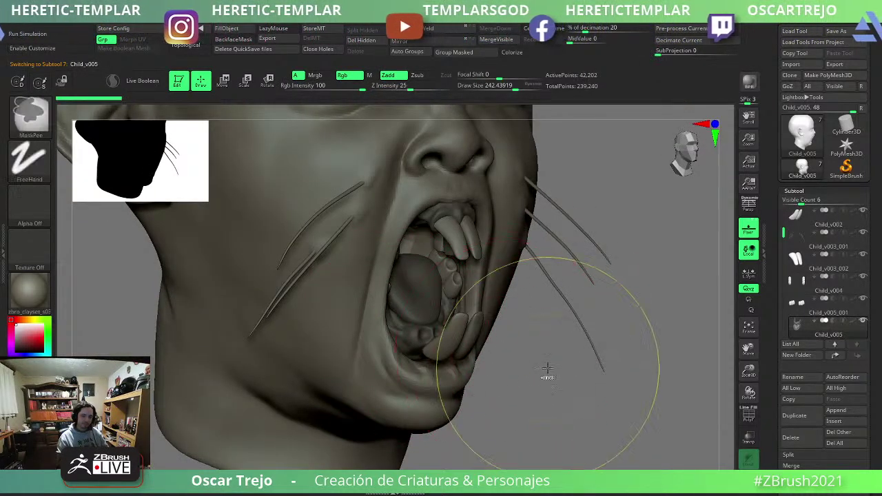
left_click(448, 324, "alt")
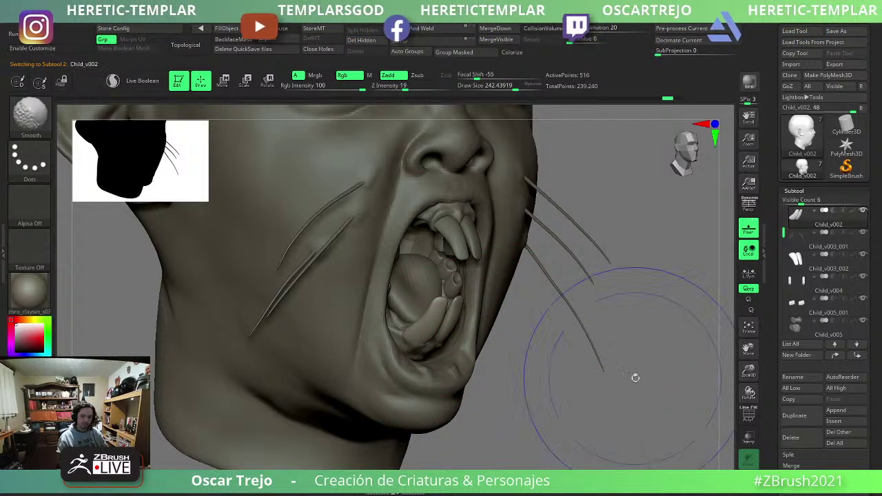
left_click(430, 320, "alt")
left_click(427, 286, "alt")
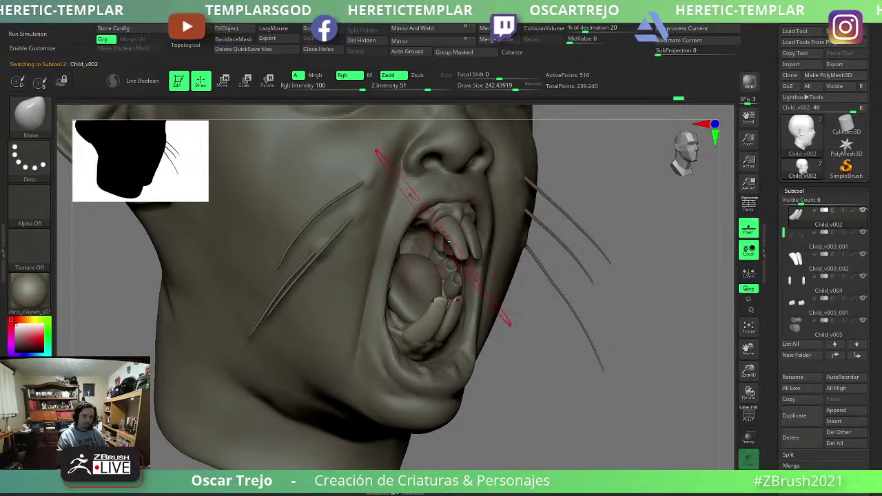
key("shift+f")
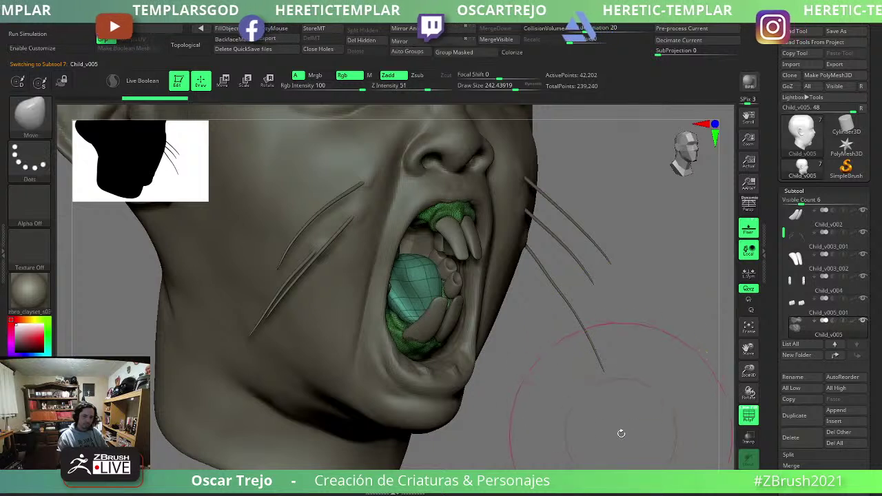
Auto-group the tongue and inner-mouth mesh, then run Groups Split on it.
left_click(412, 53)
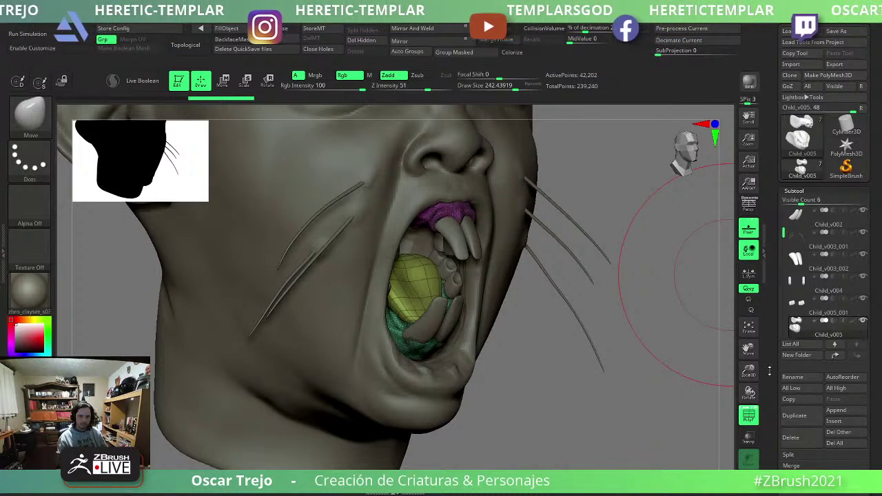
scroll(768, 421, "down", 1)
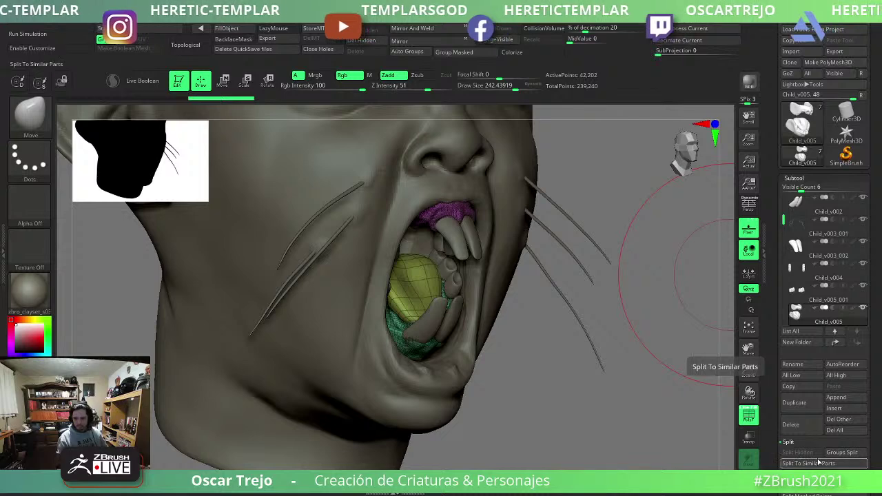
left_click(842, 452)
Confirm the split, ghost the other subtools, and move the tongue piece inside the mouth.
left_click(813, 468)
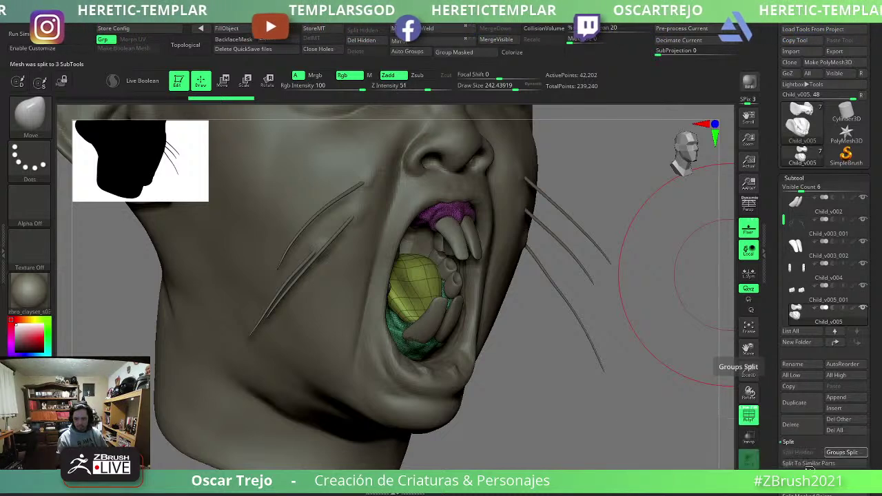
mouse_move(567, 364)
left_mouse_down()
mouse_move(500, 393)
mouse_move(512, 371)
left_mouse_up()
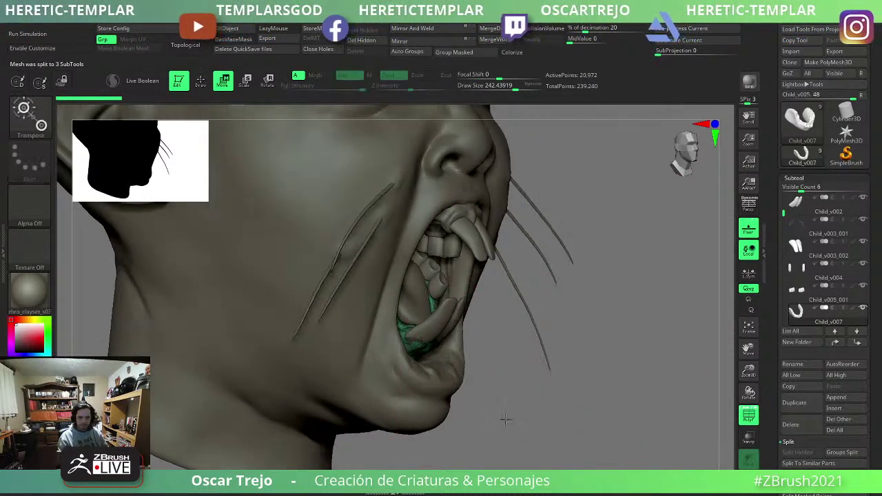
key("w")
left_click(513, 307, "alt")
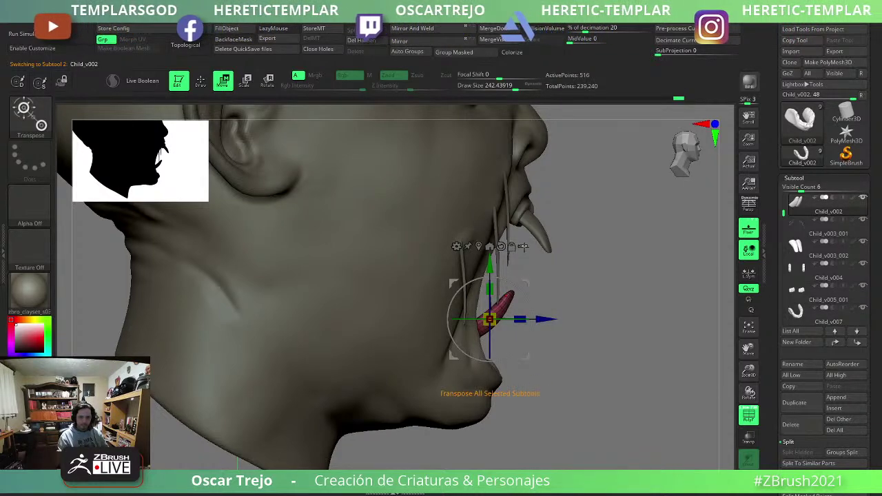
key("ctrl+shift+t")
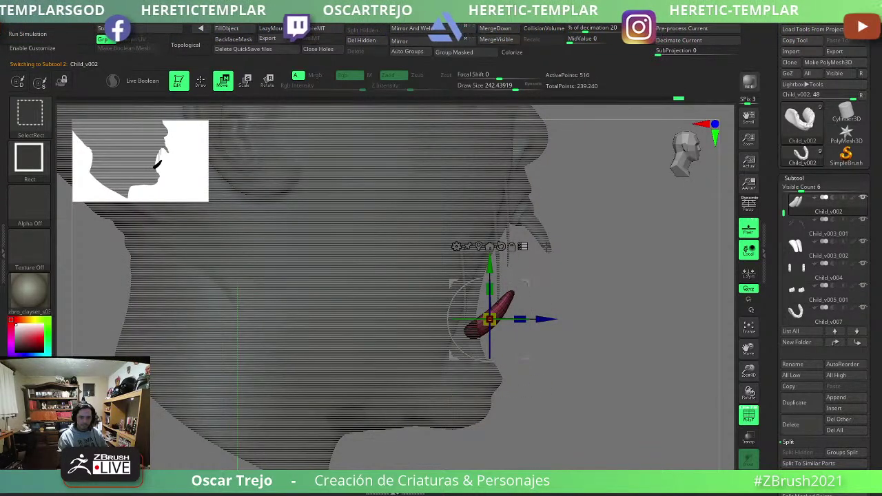
mouse_move(558, 300)
left_mouse_down()
mouse_move(524, 348)
mouse_move(538, 283)
mouse_move(558, 314)
left_mouse_up()
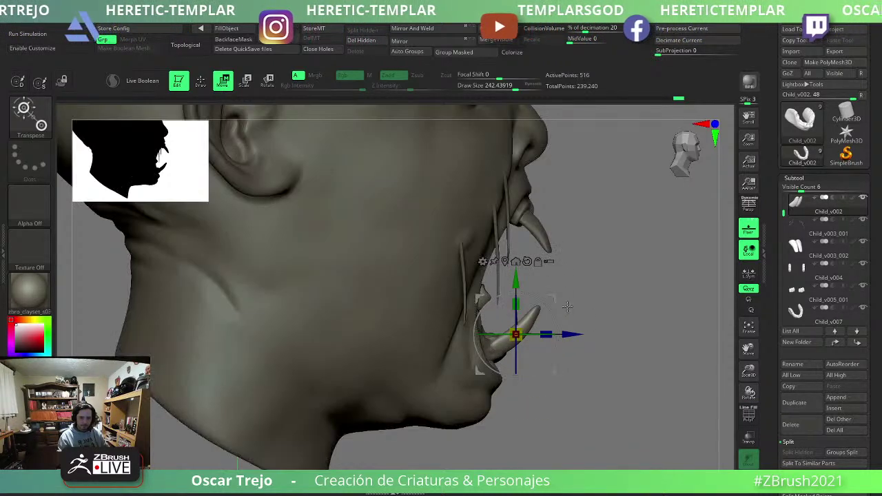
key("q")
left_click_drag(562, 269, 544, 336)
mouse_move(325, 399)
left_mouse_down()
mouse_move(317, 364)
mouse_move(503, 393)
mouse_move(528, 416)
mouse_move(473, 415)
mouse_move(553, 417)
left_mouse_up()
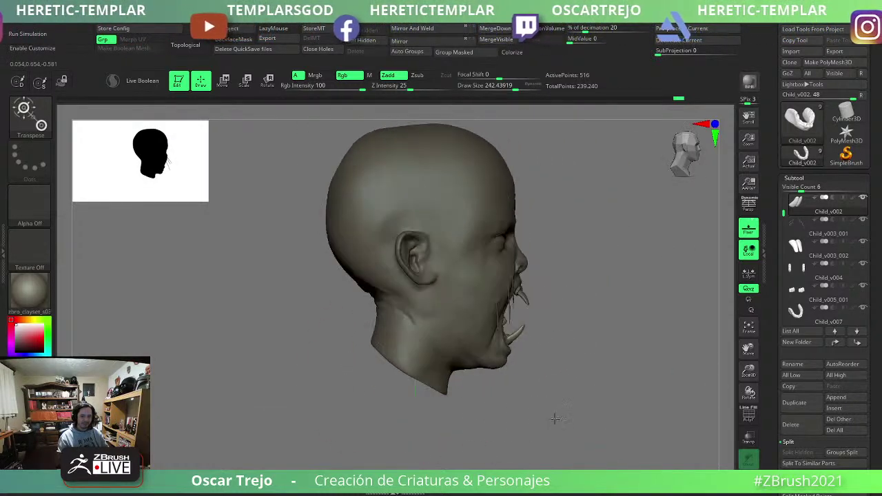
Check the jaw in profile, then turn the head to face front.
key("w")
left_click_drag(551, 374, 600, 426, "alt")
key("q")
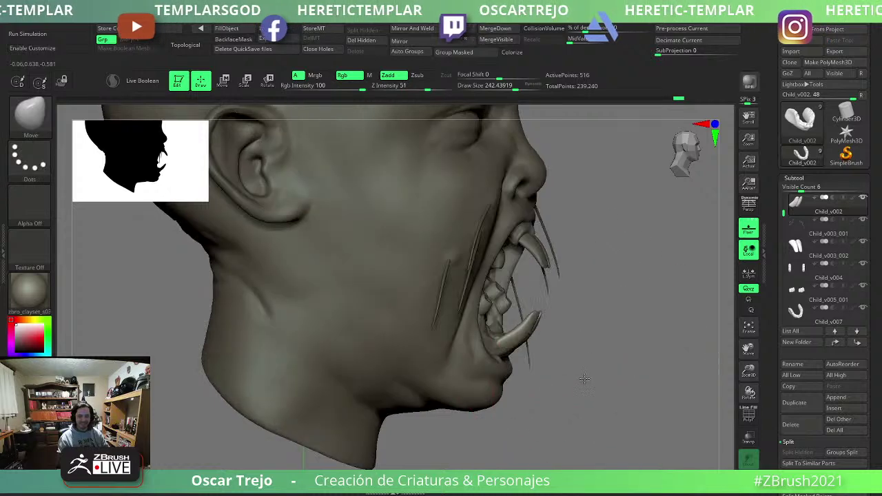
left_click_drag(553, 344, 521, 379)
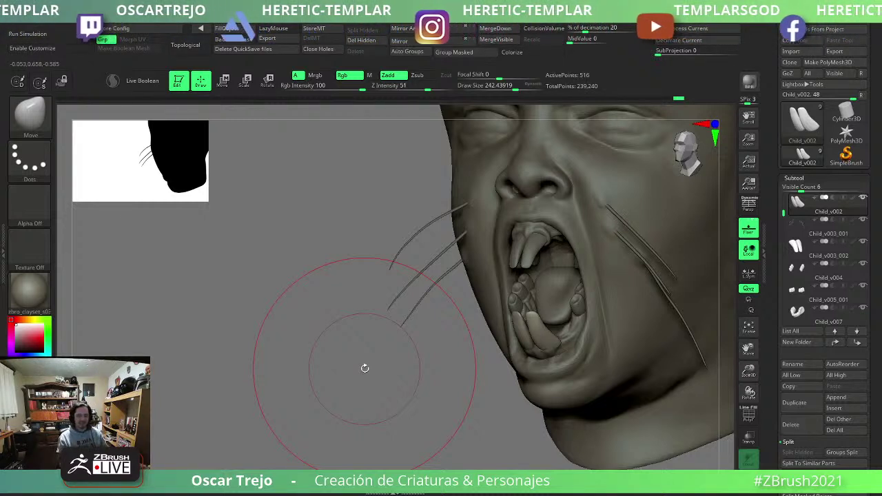
left_click_drag(365, 367, 562, 407)
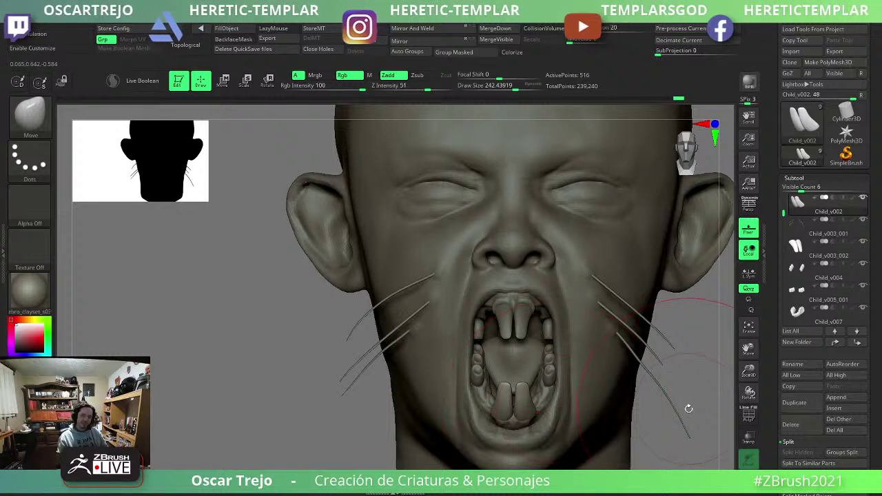
left_click_drag(688, 408, 567, 333, "alt")
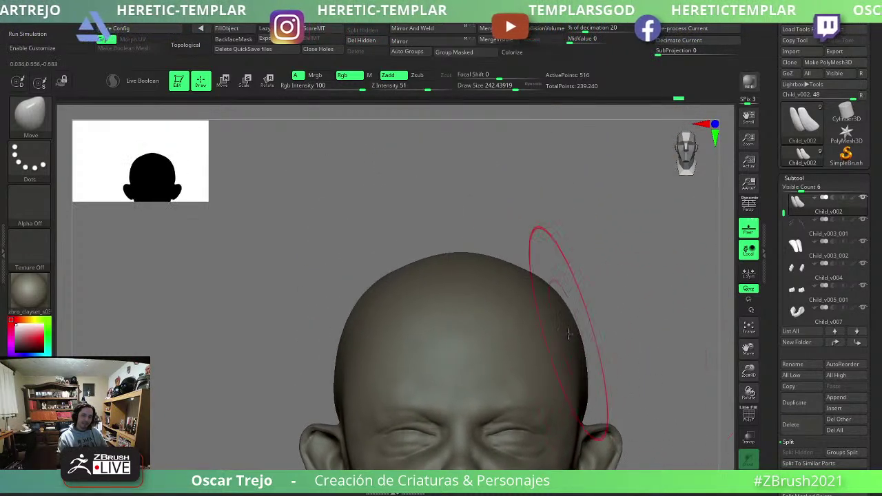
Select the head, shrink the brush and smooth a rough area, then zoom out.
left_click(488, 358, "alt")
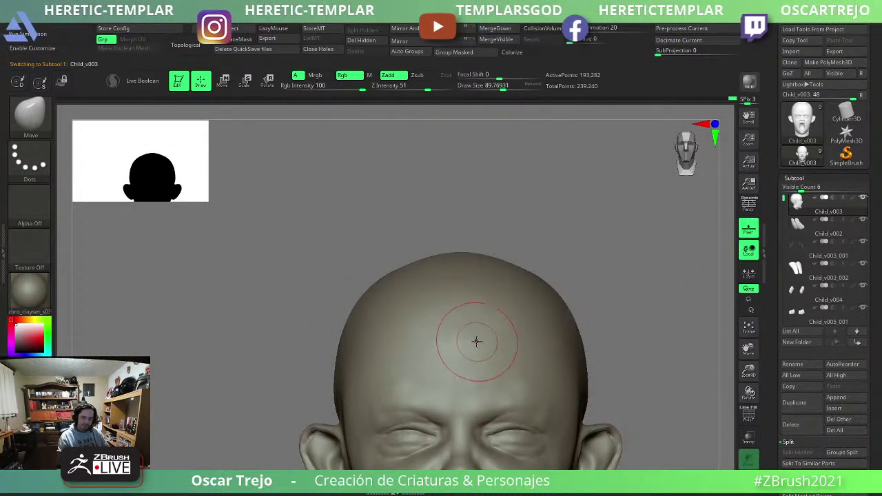
key("bracketleft")
key("bracketleft")
key("bracketleft")
key("b")
key("s")
key("t")
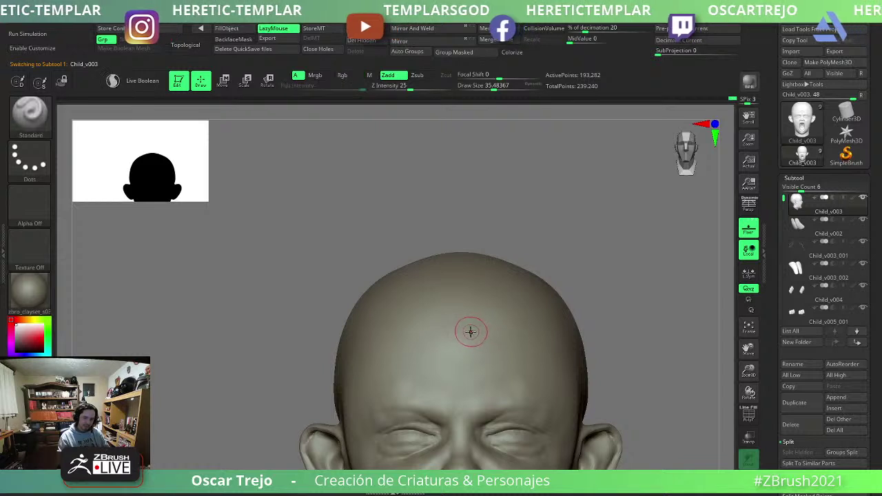
right_click_drag(477, 425, 582, 367, "ctrl")
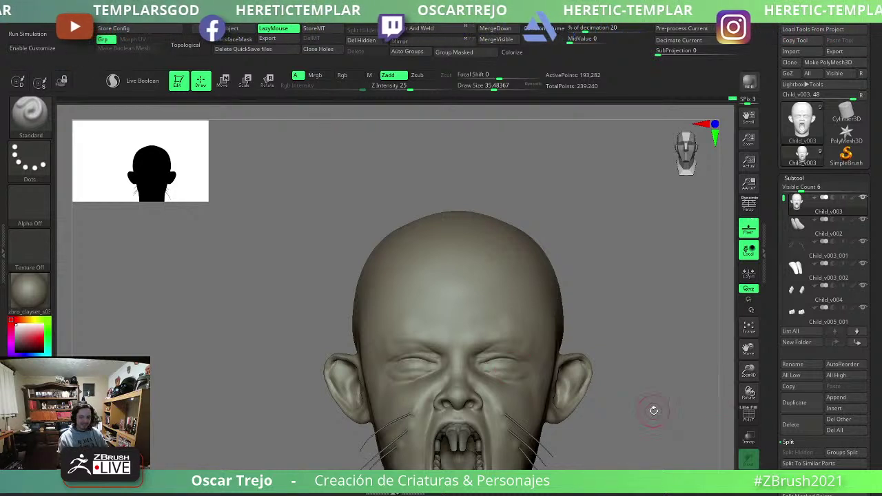
left_click_drag(653, 410, 604, 355, "alt")
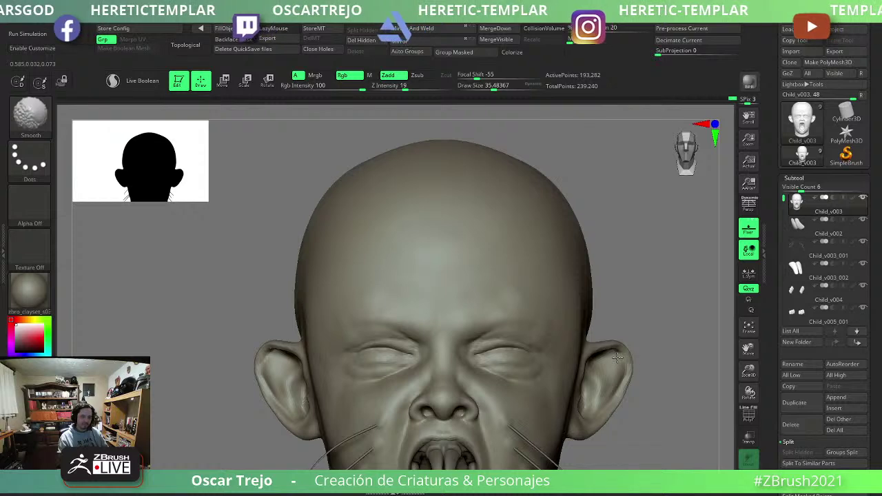
mouse_move(650, 386)
left_mouse_down("alt")
mouse_move(601, 316)
mouse_move(616, 356)
mouse_move(604, 398)
mouse_move(622, 395)
mouse_move(340, 408)
mouse_move(385, 401)
left_mouse_up("alt")
Select Child_v007, ghost the other parts, and nudge it slightly down and forward.
left_click(412, 379, "alt")
key("w")
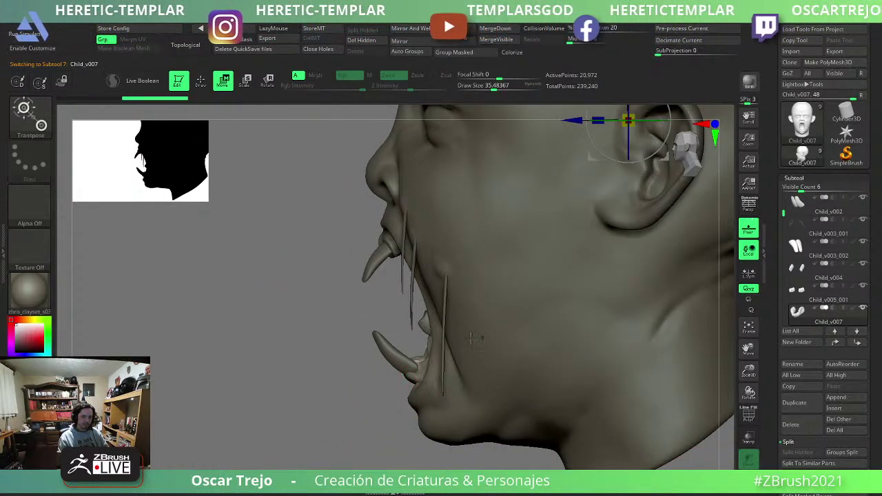
mouse_move(665, 159)
left_mouse_down()
mouse_move(398, 333)
mouse_move(435, 200)
left_mouse_up()
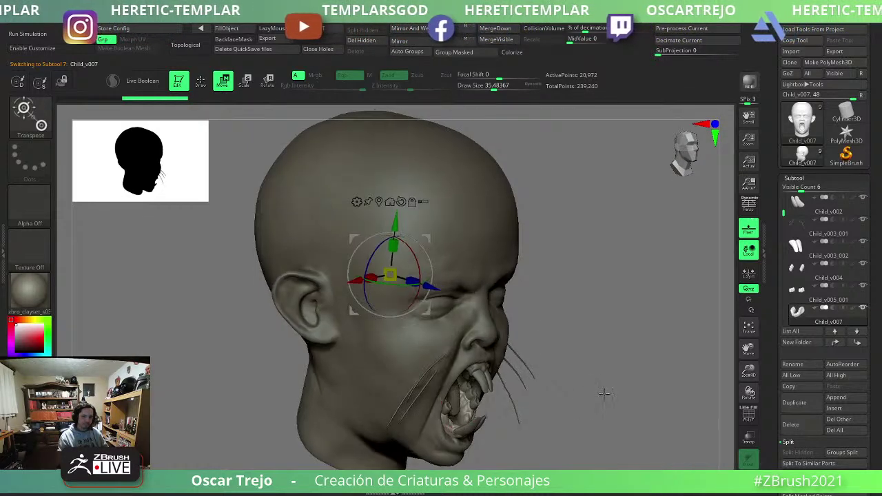
left_click_drag(421, 242, 438, 252)
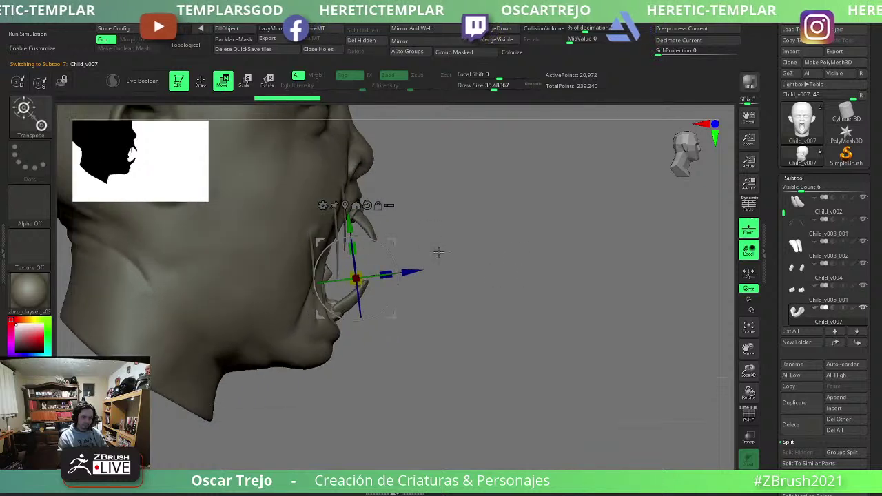
left_click(391, 205)
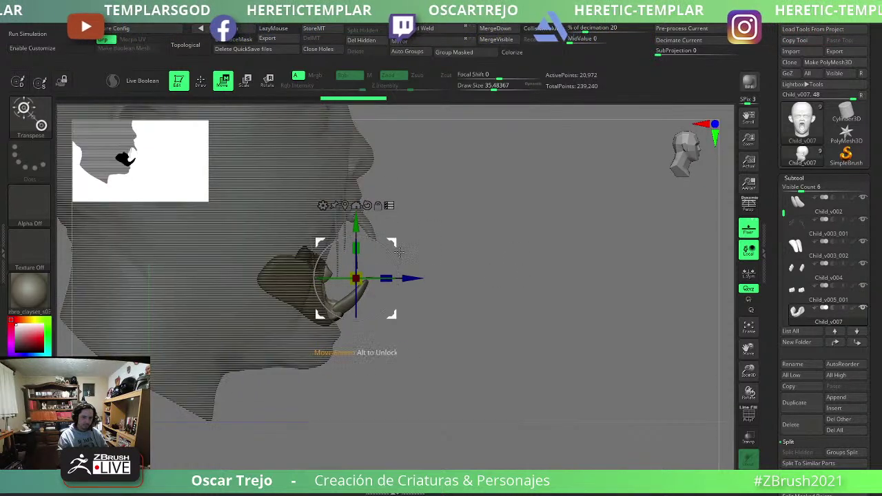
left_click_drag(397, 241, 407, 252)
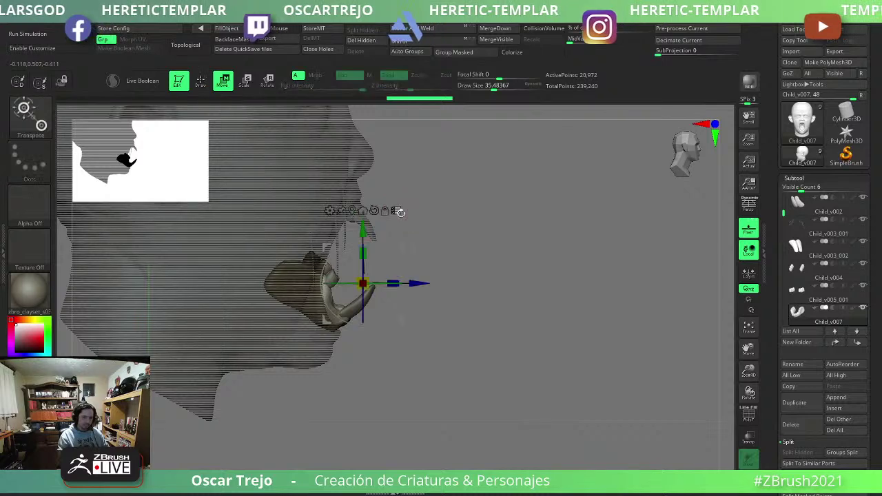
key("q")
mouse_move(443, 228)
left_mouse_down()
mouse_move(394, 269)
mouse_move(444, 337)
mouse_move(458, 331)
mouse_move(418, 304)
mouse_move(489, 310)
mouse_move(492, 324)
mouse_move(463, 331)
mouse_move(441, 321)
mouse_move(452, 318)
mouse_move(290, 381)
mouse_move(448, 408)
left_mouse_up()
key("w")
key("q")
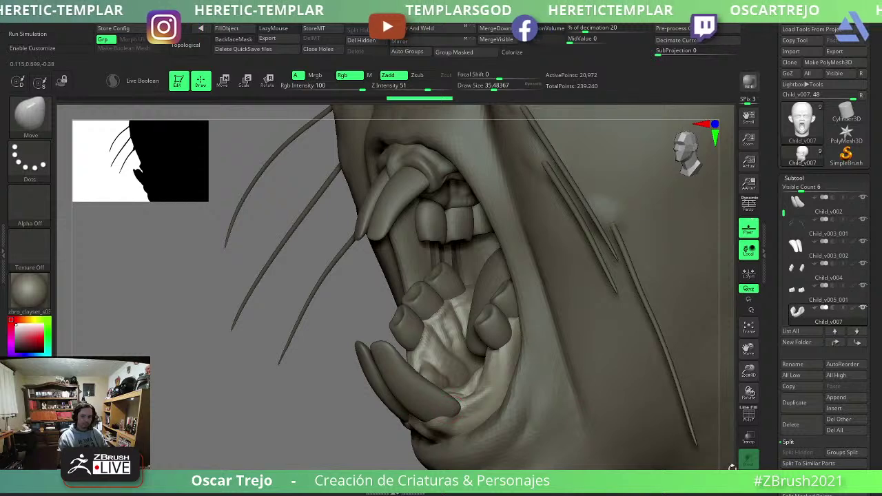
Solo the C-shaped gum piece and carve a deeper tooth socket with a smaller ClayBuildup brush.
left_click(414, 372, "ctrl+shift")
mouse_move(413, 372)
left_mouse_down()
mouse_move(532, 404)
mouse_move(346, 305)
mouse_move(513, 351)
mouse_move(586, 353)
left_mouse_up()
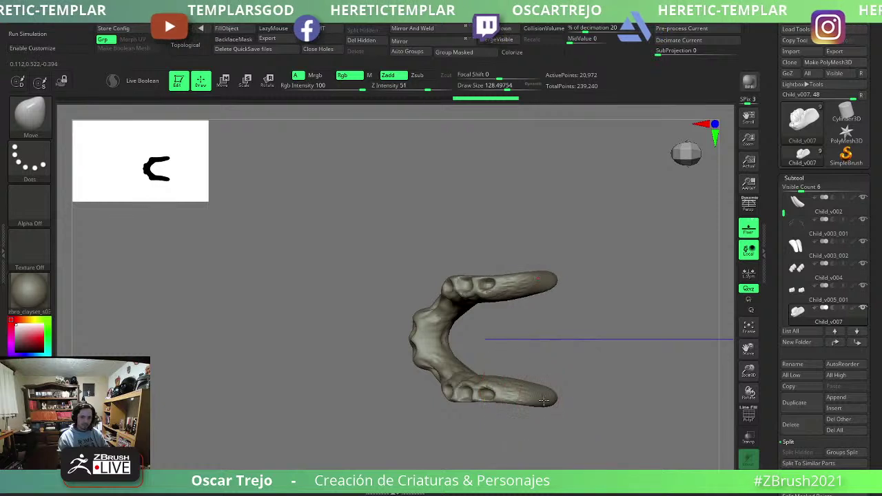
key("b")
key("c")
key("b")
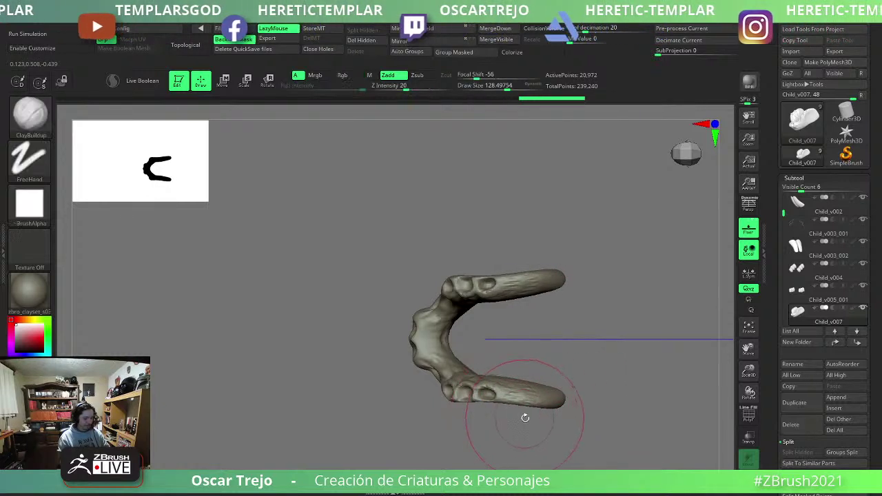
right_click_drag(525, 418, 466, 368, "alt")
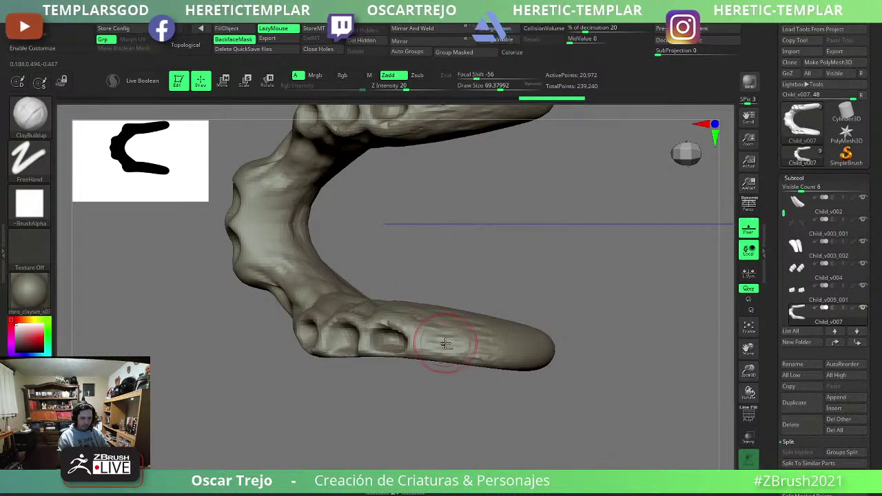
key("[")
left_click_drag(439, 343, 454, 345)
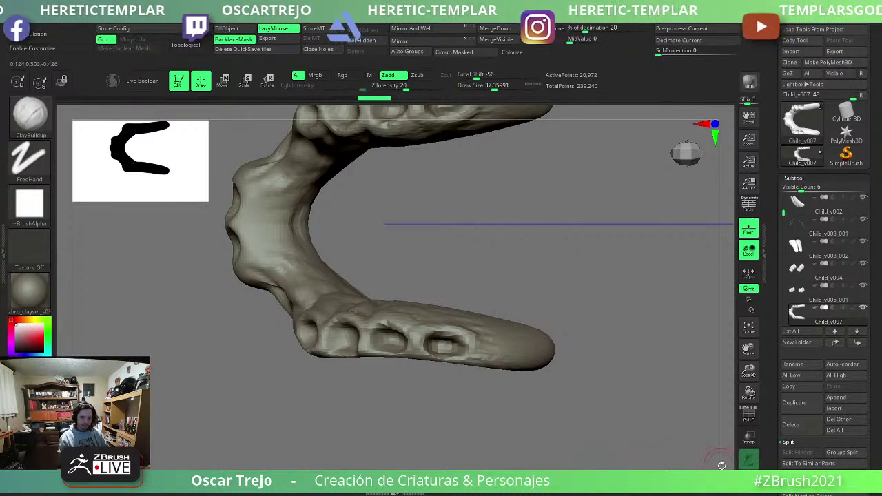
Show all parts again and select the Child_v004 teeth piece.
left_click(749, 458)
left_click_drag(153, 462, 211, 381)
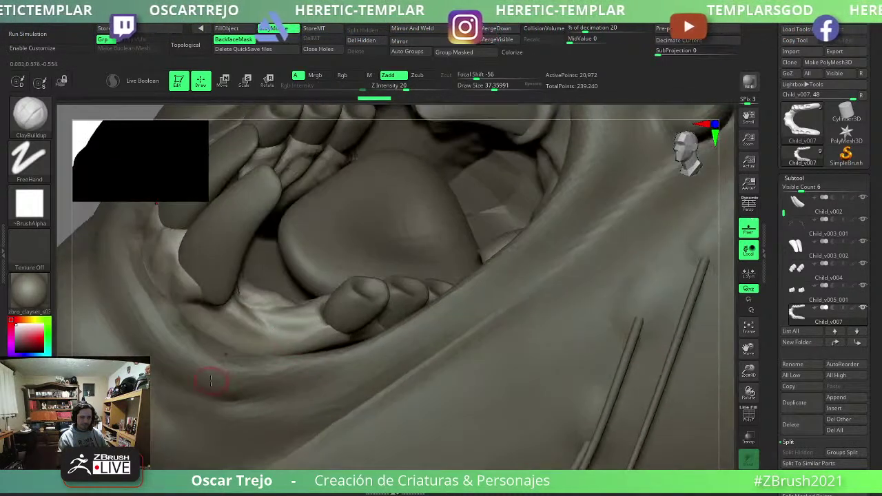
left_click(412, 349, "alt")
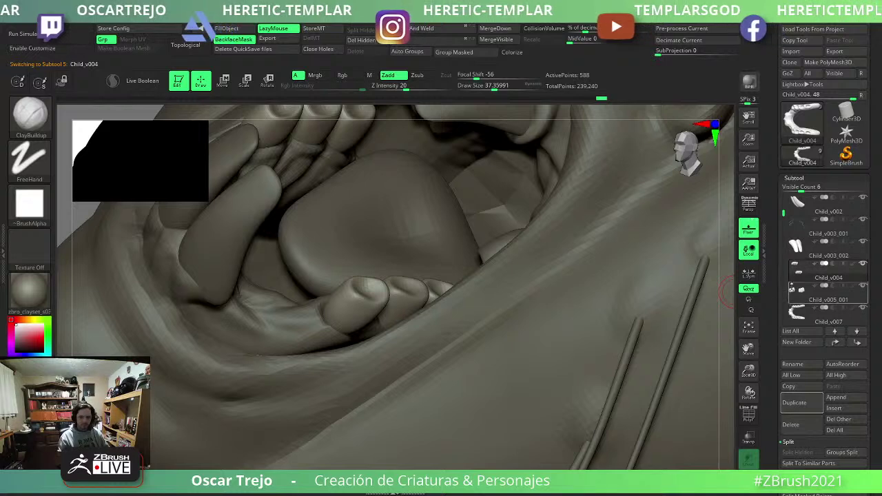
Solo the Child_v004 teeth subtool and show its PolyF polygroup colours, zoomed in on the teeth.
scroll(791, 220, "up", 1)
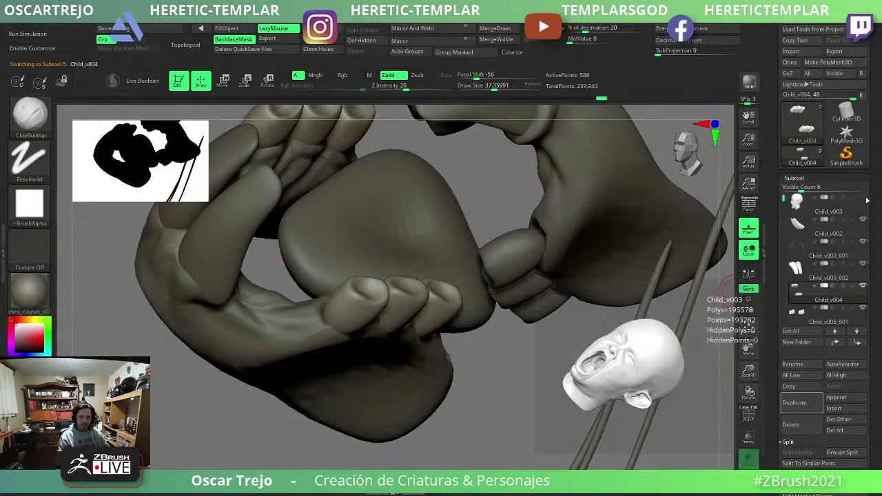
left_click(748, 458)
left_click_drag(556, 386, 549, 381)
right_click_drag(440, 363, 409, 228, "ctrl")
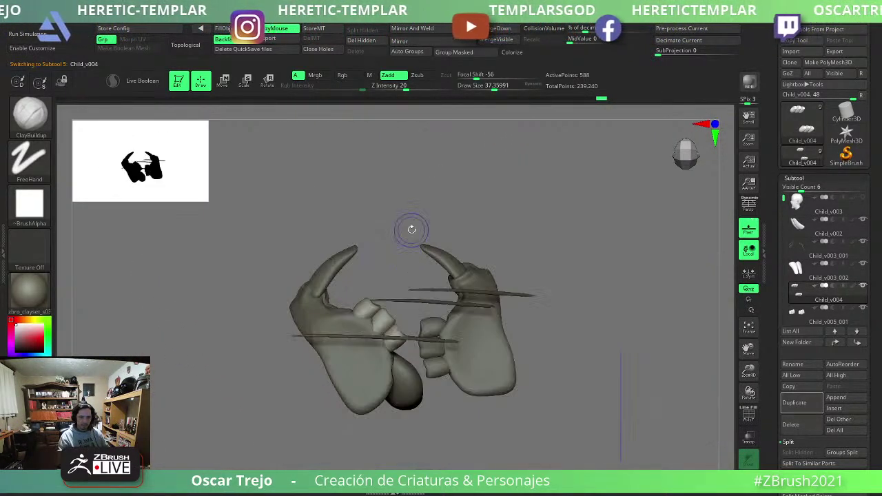
key("shift+f")
left_click(406, 53)
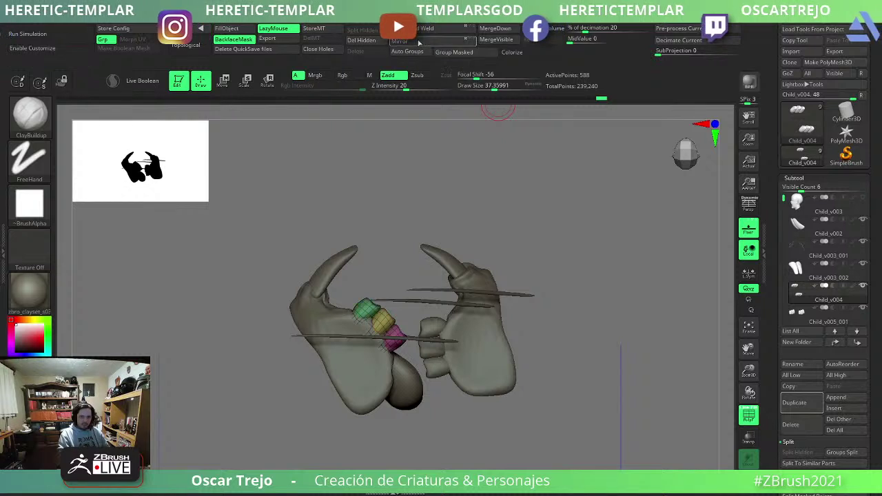
right_click_drag(380, 134, 407, 268, "ctrl")
Ctrl-drag the Move gizmo to duplicate the green tooth just below the original.
key("ctrl")
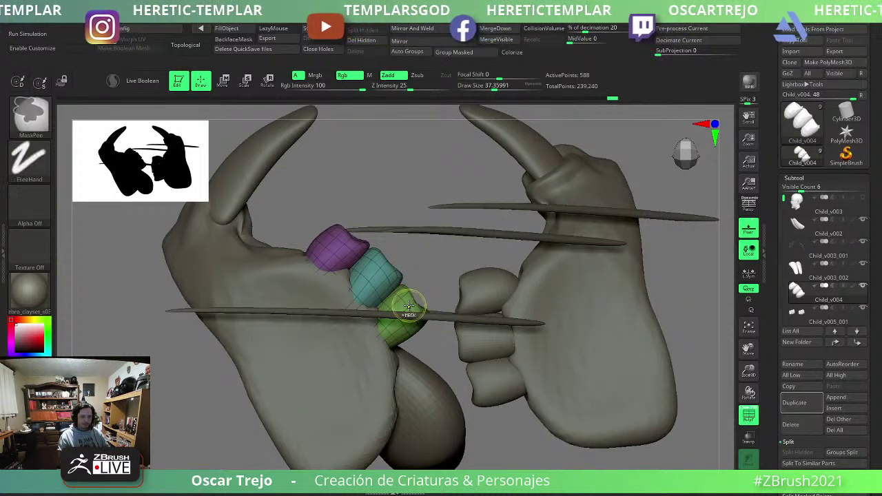
key("w")
left_click(407, 318, "ctrl")
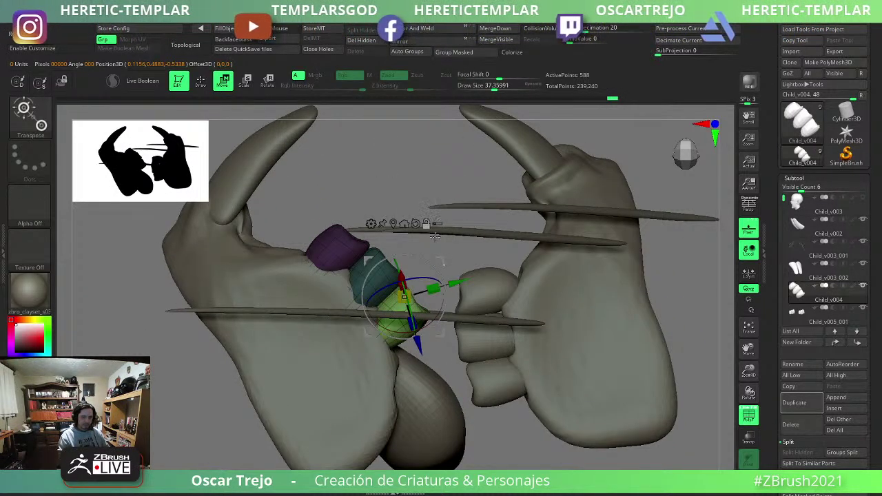
left_click_drag(403, 298, 456, 324, "ctrl")
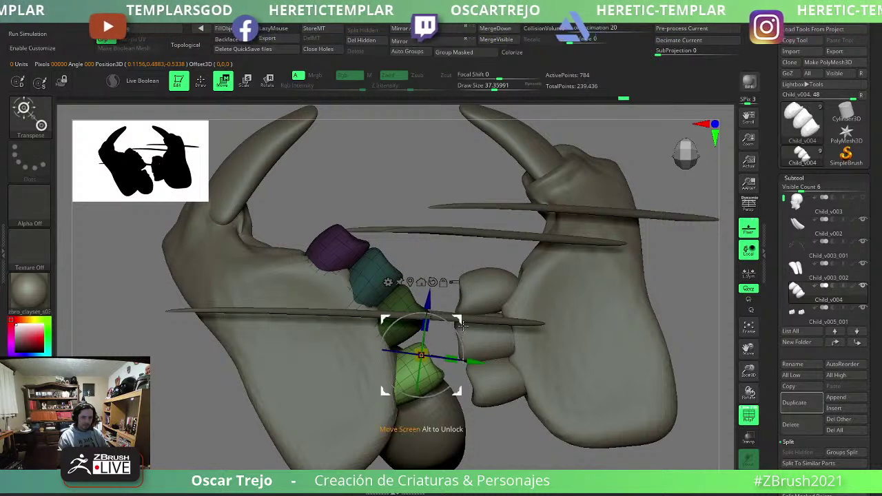
left_click_drag(456, 323, 474, 308)
key("q")
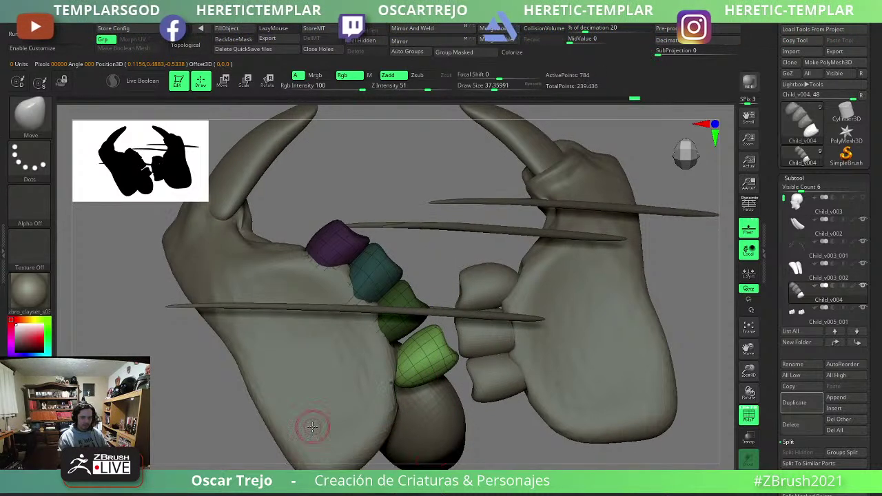
Orbit around to check the new tooth, then turn off the PolyF display.
left_click_drag(289, 413, 367, 406)
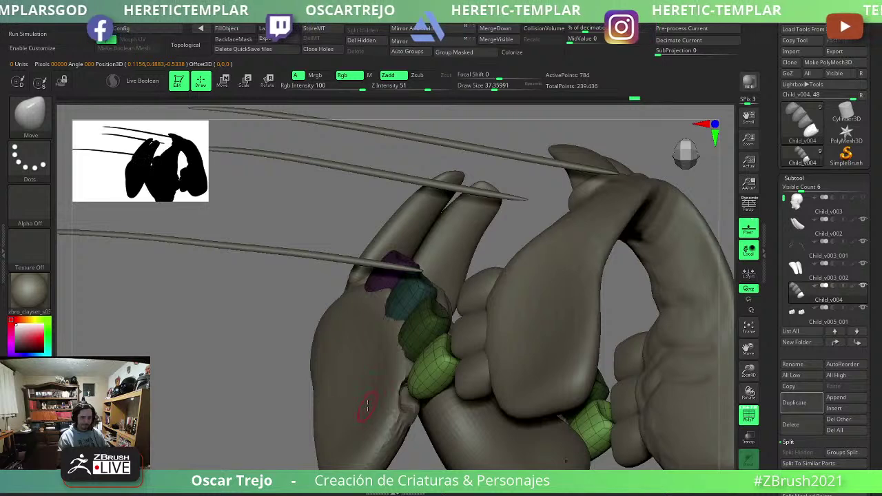
left_click_drag(301, 415, 403, 403)
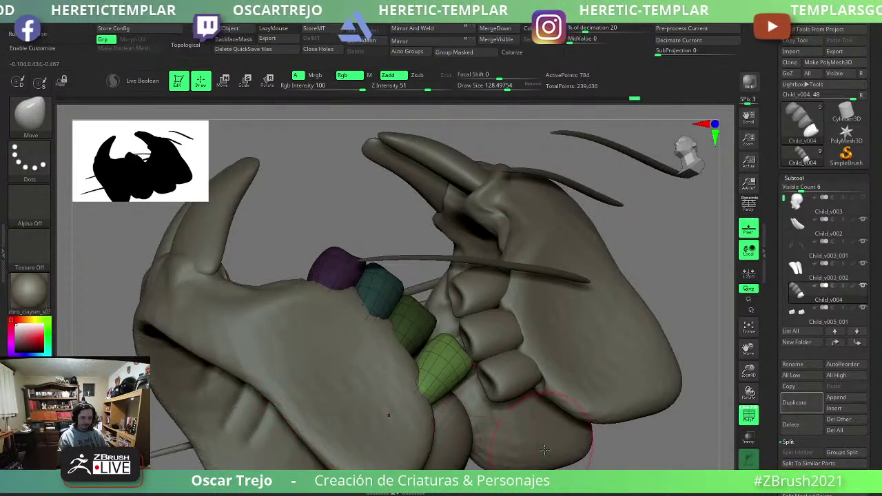
mouse_move(518, 430)
left_mouse_down()
mouse_move(531, 422)
mouse_move(581, 429)
mouse_move(603, 455)
left_mouse_up()
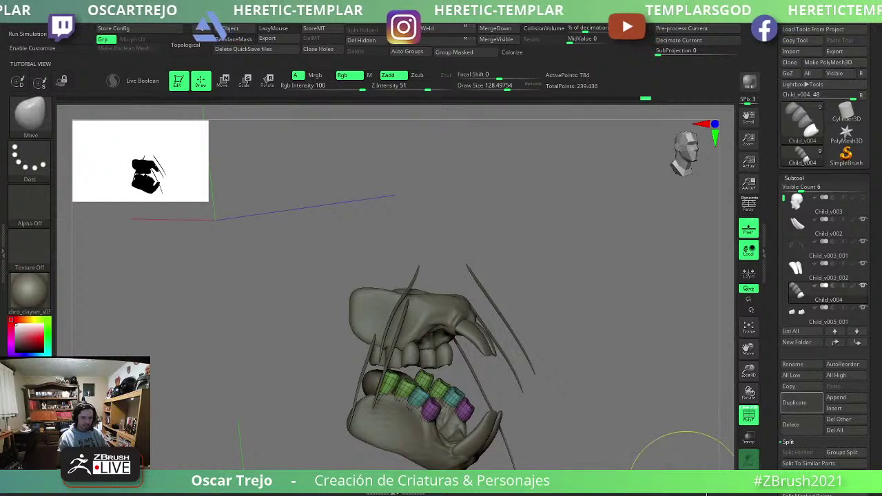
left_click(749, 415)
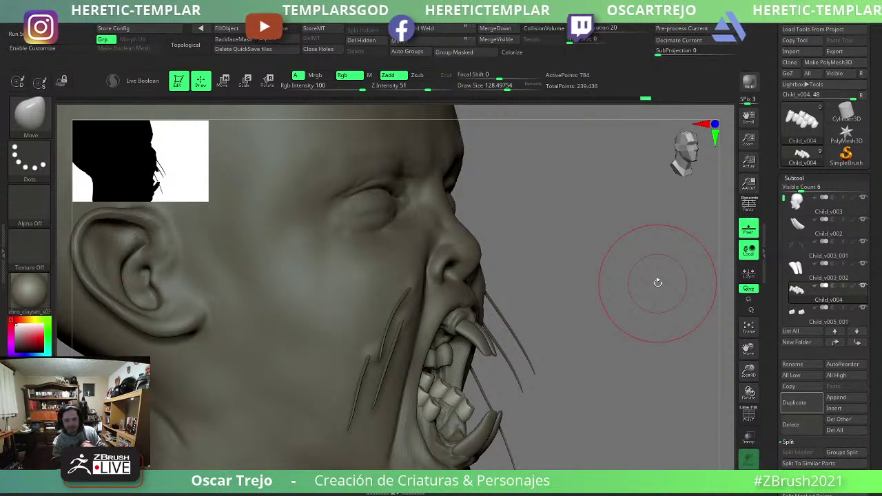
Select the tongue subtool, checking the head from front and three-quarter views.
mouse_move(478, 386)
right_mouse_down()
mouse_move(511, 418)
mouse_move(425, 403)
right_mouse_up()
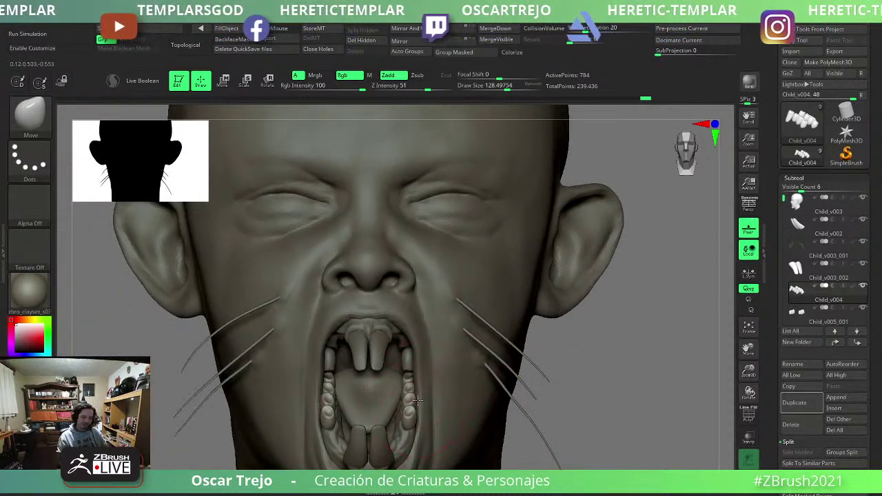
left_click(418, 400, "alt")
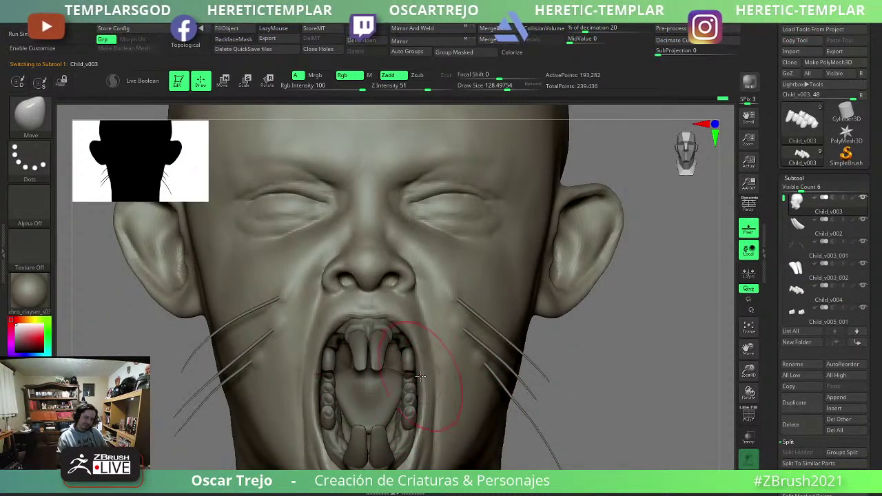
left_click(411, 400, "alt")
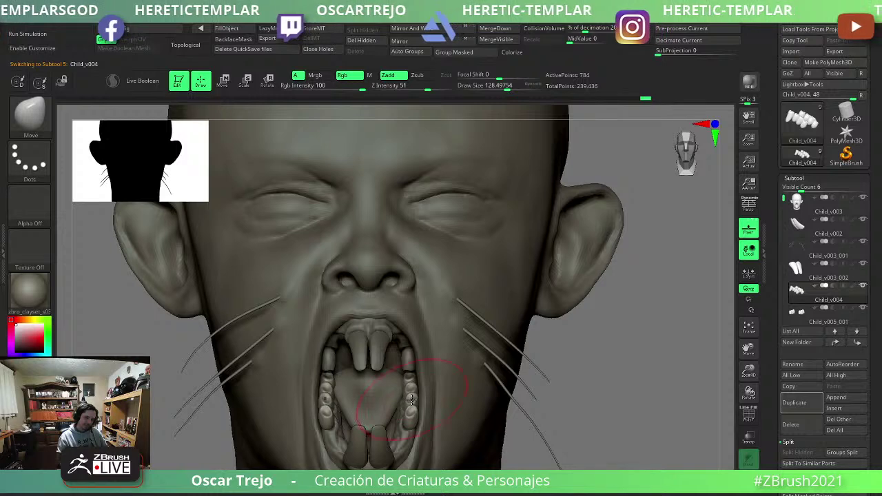
mouse_move(437, 423)
right_mouse_down("ctrl")
mouse_move(523, 405)
mouse_move(547, 407)
mouse_move(547, 415)
mouse_move(540, 374)
mouse_move(483, 378)
mouse_move(252, 457)
mouse_move(449, 366)
right_mouse_up("ctrl")
left_click(393, 380, "alt")
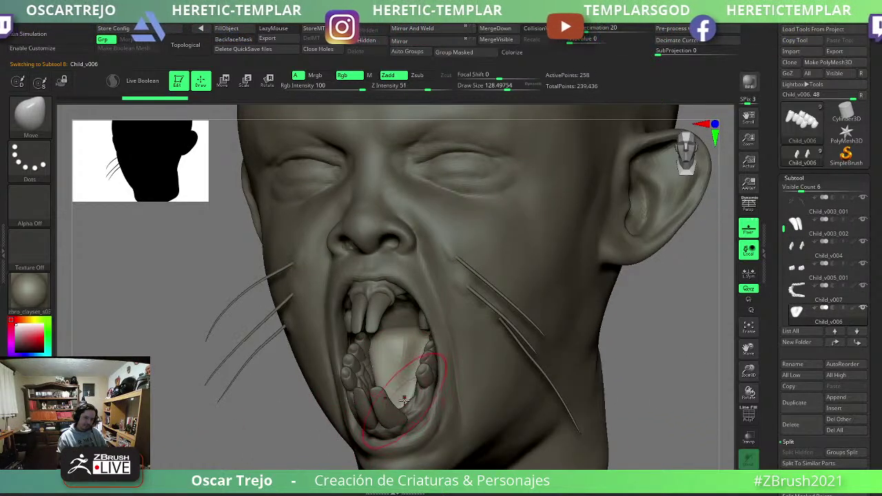
Reposition the tongue at the jaw with the Move gizmo.
mouse_move(374, 366)
right_mouse_down()
mouse_move(238, 425)
mouse_move(449, 330)
right_mouse_up()
key("w")
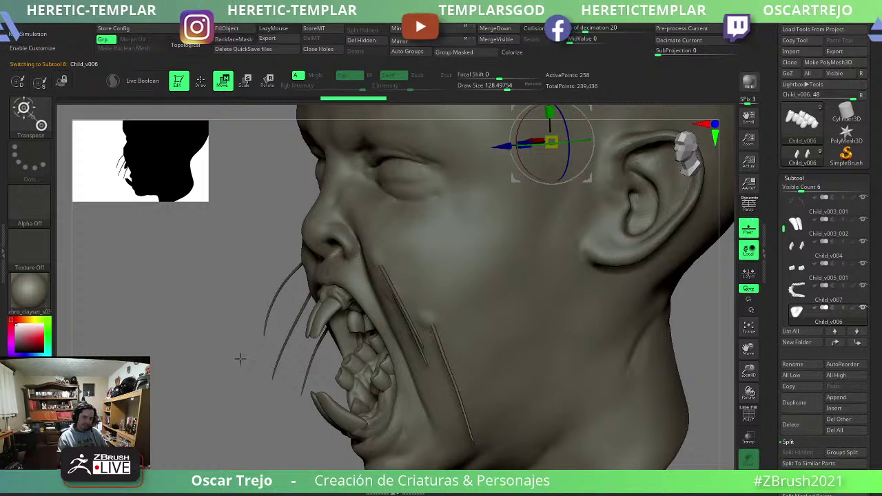
mouse_move(240, 357)
right_mouse_down()
mouse_move(238, 390)
mouse_move(357, 372)
mouse_move(300, 408)
mouse_move(399, 368)
right_mouse_up()
key("q")
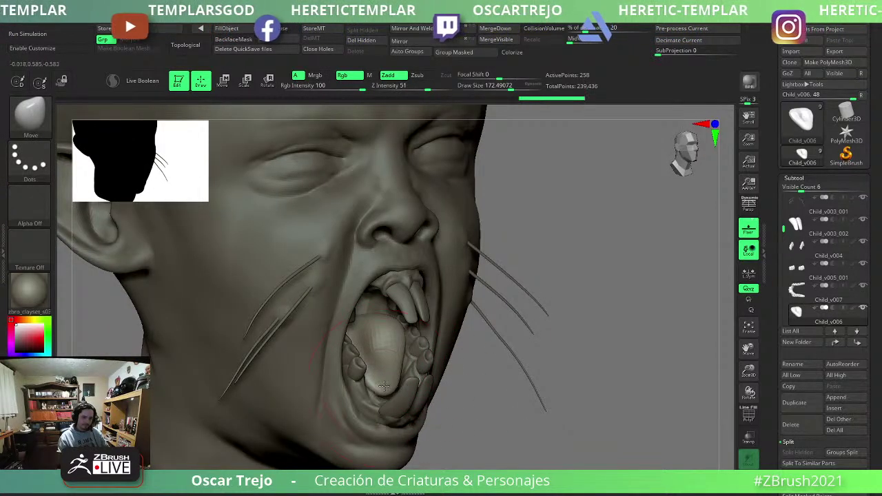
right_click_drag(474, 358, 395, 359)
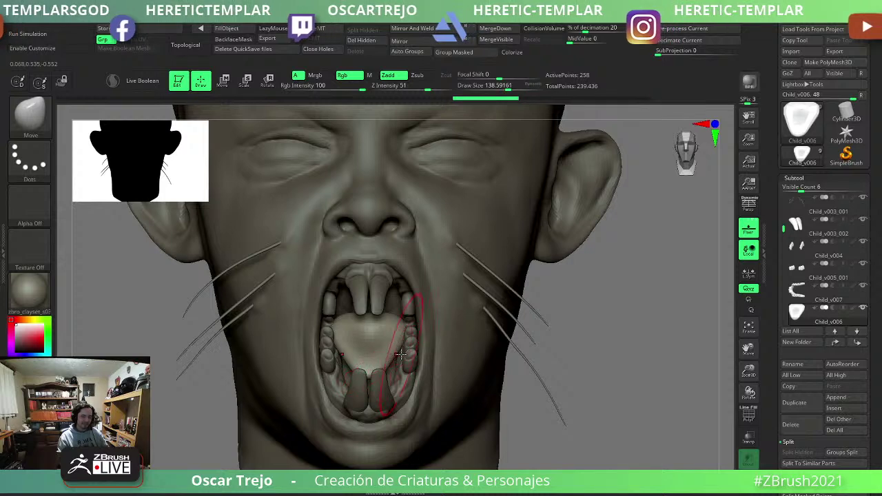
Subdivide the tongue with Ctrl+D and carve and smooth its centre groove with a small DamStandard brush.
key("[")
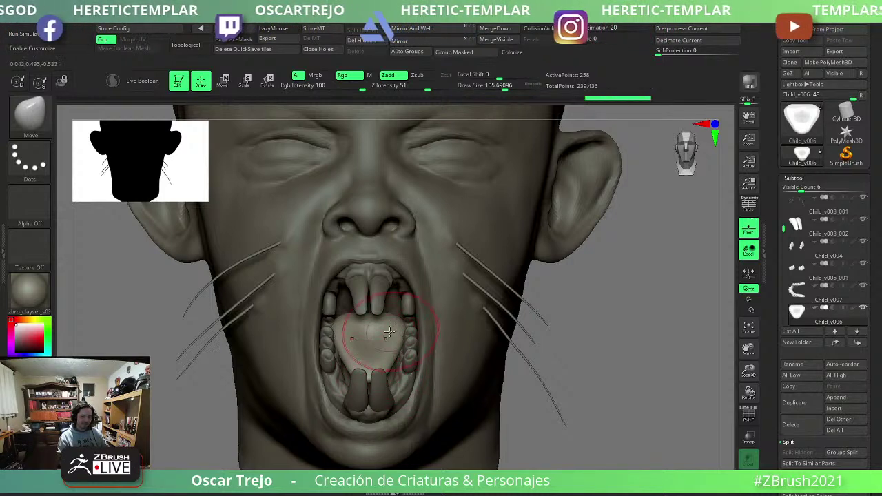
key("b")
key("d")
key("s")
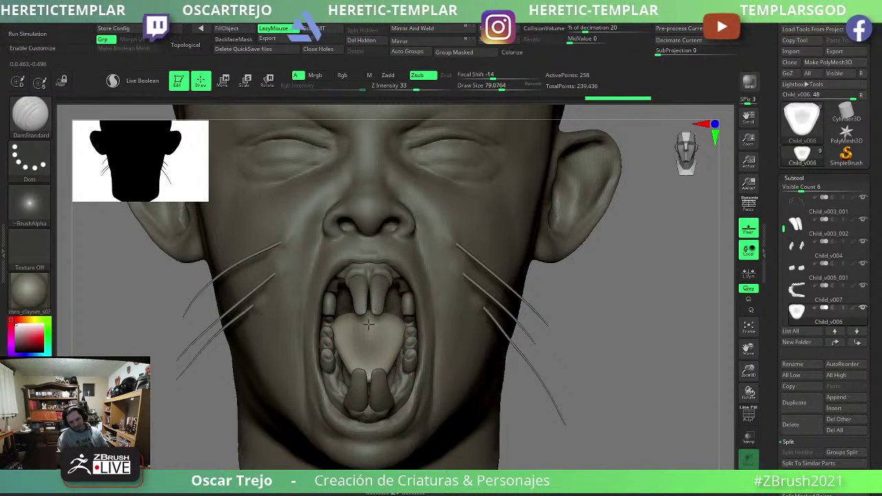
mouse_move(369, 324)
right_mouse_down()
mouse_move(634, 363)
mouse_move(386, 312)
right_mouse_up()
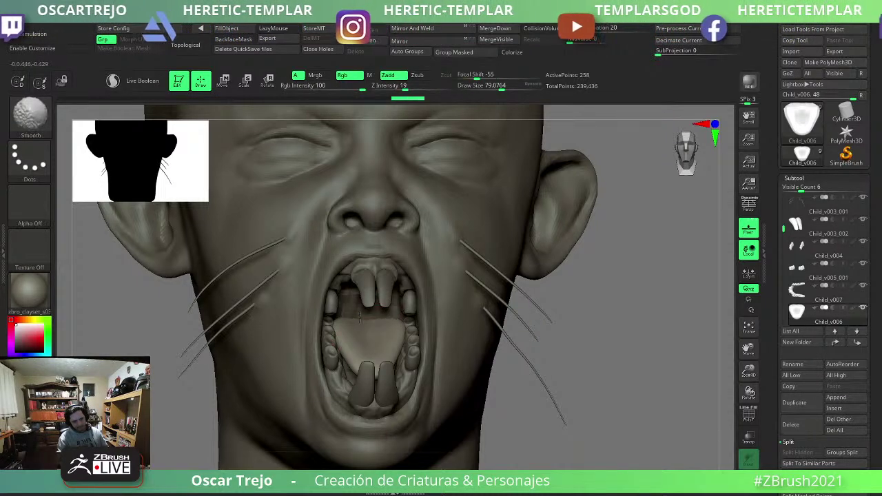
key("ctrl+d")
key("ctrl+d")
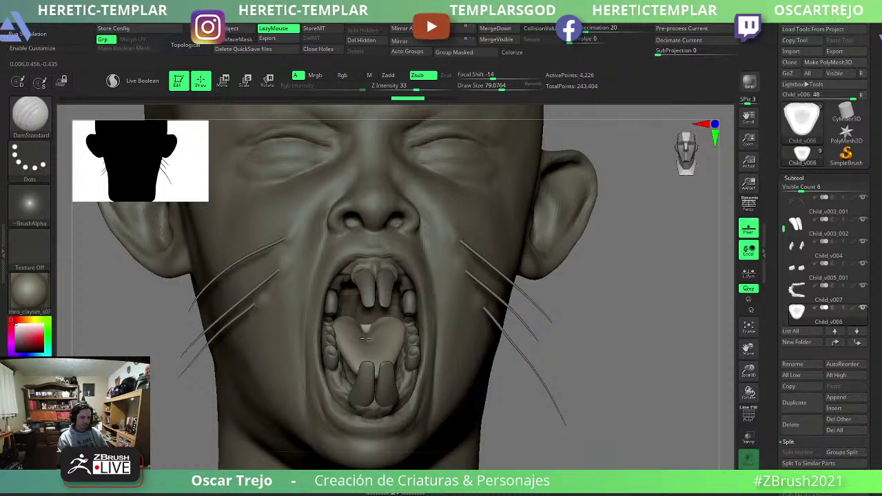
left_click_drag(379, 348, 376, 339, "shift")
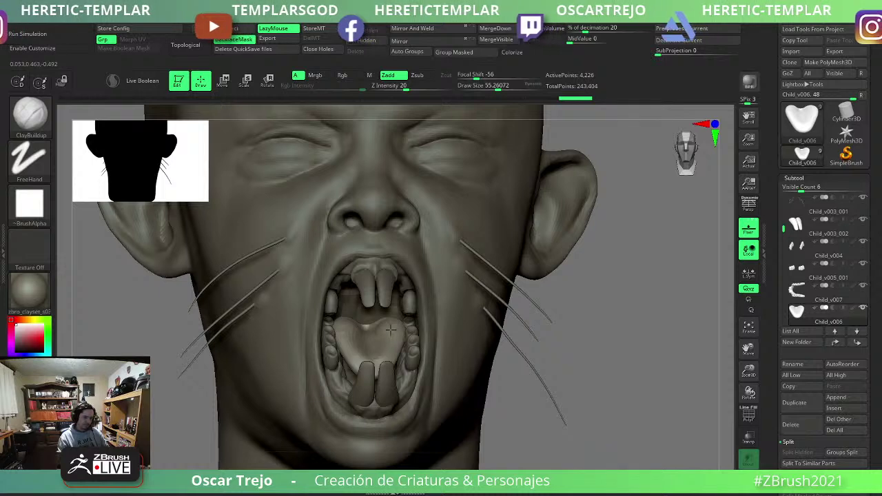
Pick an enlarged Move brush and inspect the tongue inside the mouth with Transp toggled on and off.
key("f")
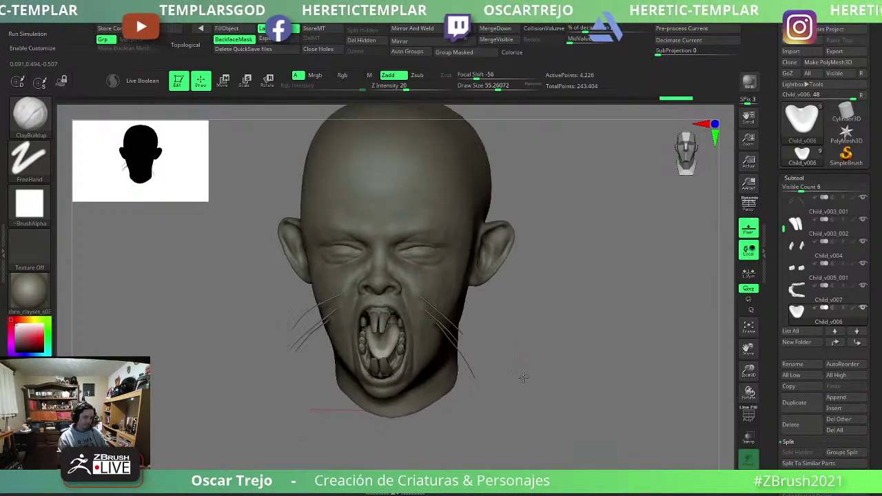
left_click_drag(523, 376, 376, 369)
key("b")
key("m")
key("v")
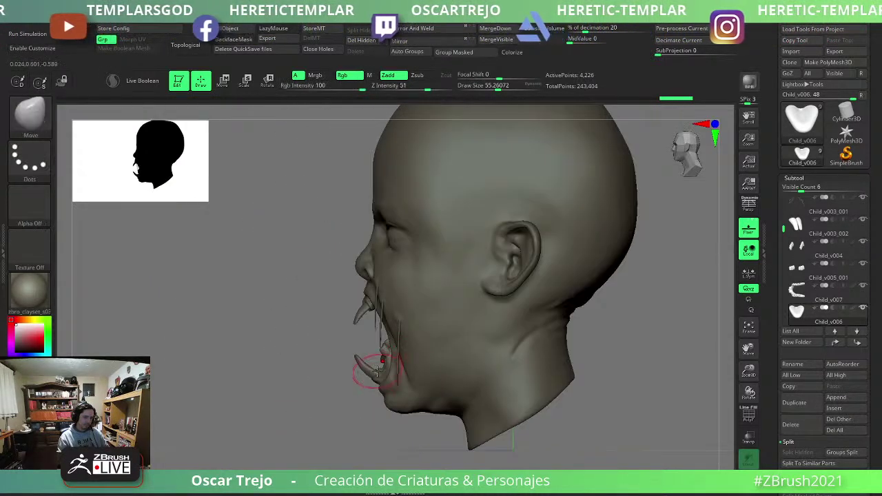
key("bracketright")
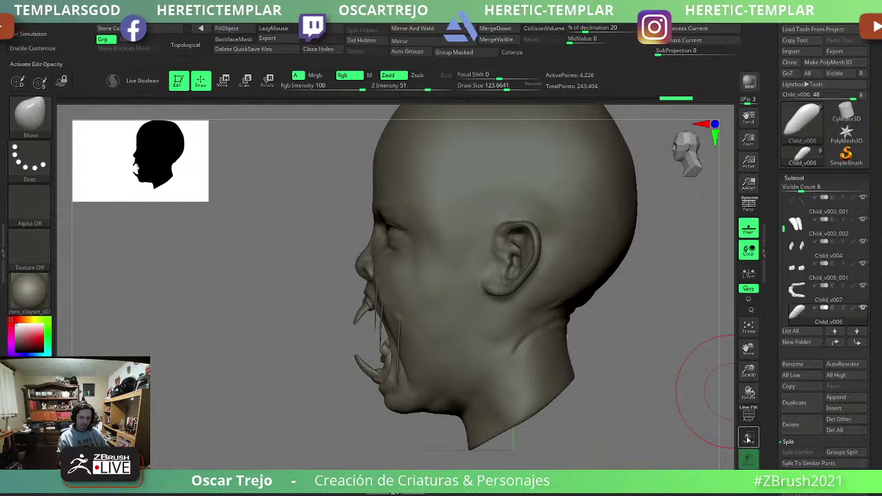
left_click(748, 440)
scroll(414, 386, "up", 5)
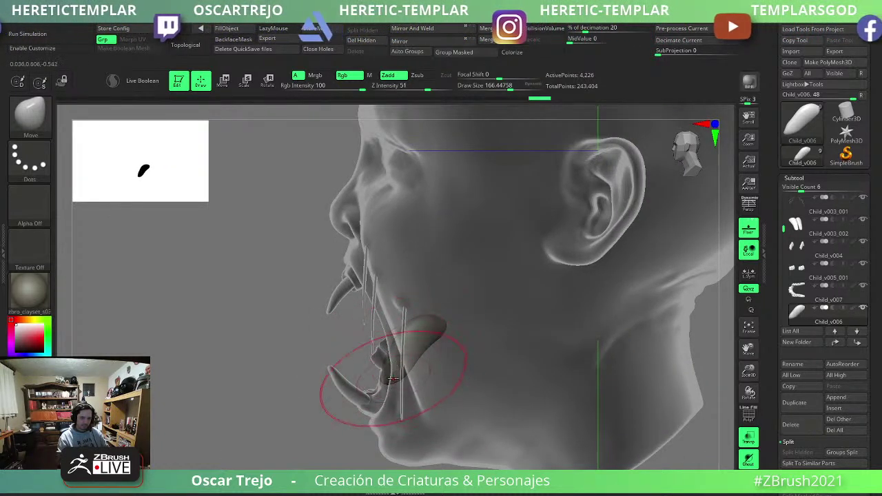
scroll(388, 387, "down", 3)
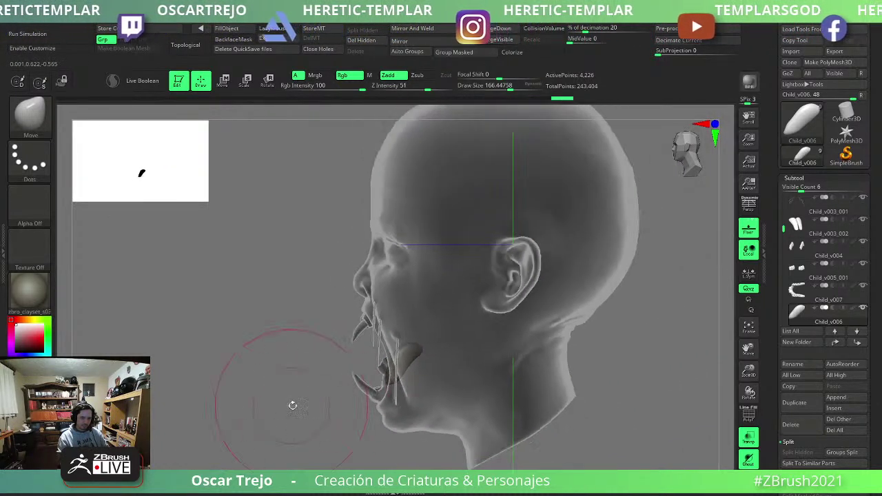
left_click(744, 455)
mouse_move(557, 443)
left_mouse_down()
mouse_move(561, 415)
mouse_move(575, 411)
mouse_move(472, 355)
mouse_move(473, 305)
left_mouse_up()
scroll(589, 431, "up", 2)
Select the head mesh and smooth around the eyes using a small ClayBuildup brush.
left_click(389, 277, "alt")
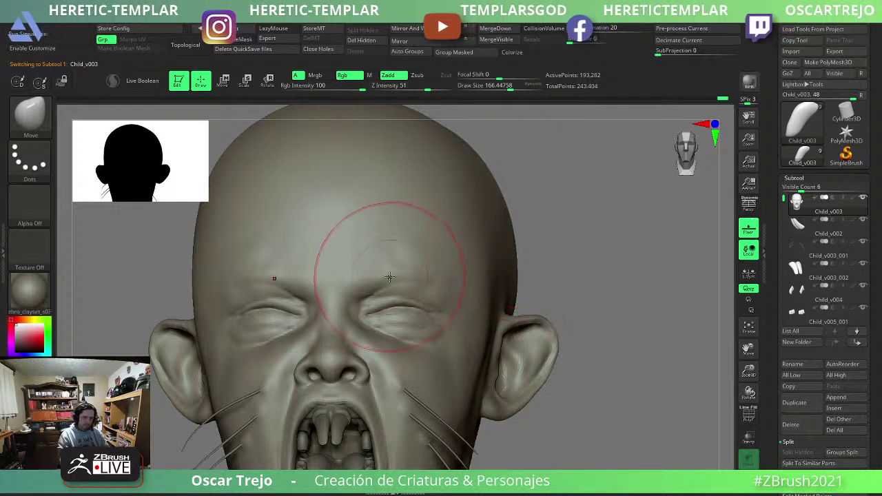
key("b")
key("c")
key("b")
key("s")
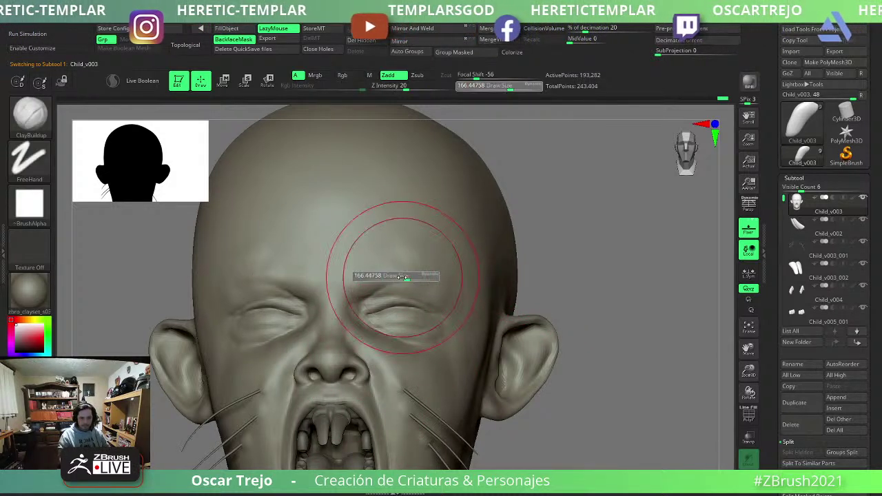
left_click_drag(406, 277, 396, 276)
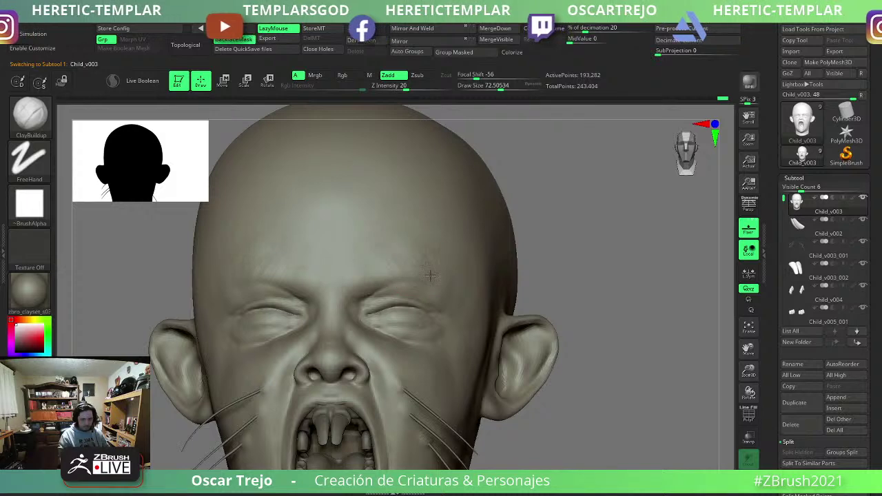
key("shift")
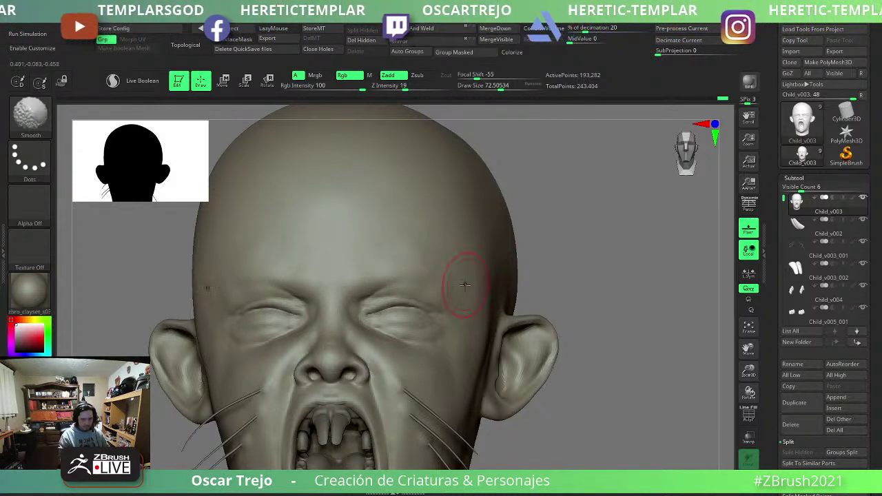
mouse_move(465, 284)
right_mouse_down("ctrl")
mouse_move(514, 294)
mouse_move(544, 313)
right_mouse_up("ctrl")
Carve the eye creases with DamStandard, alternating with Shift-smoothing between strokes.
key("b")
key("d")
key("s")
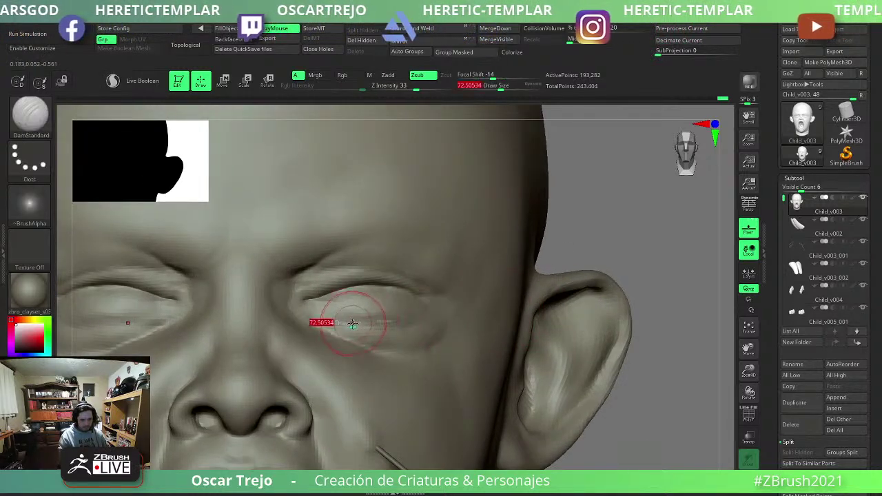
key("bracketright")
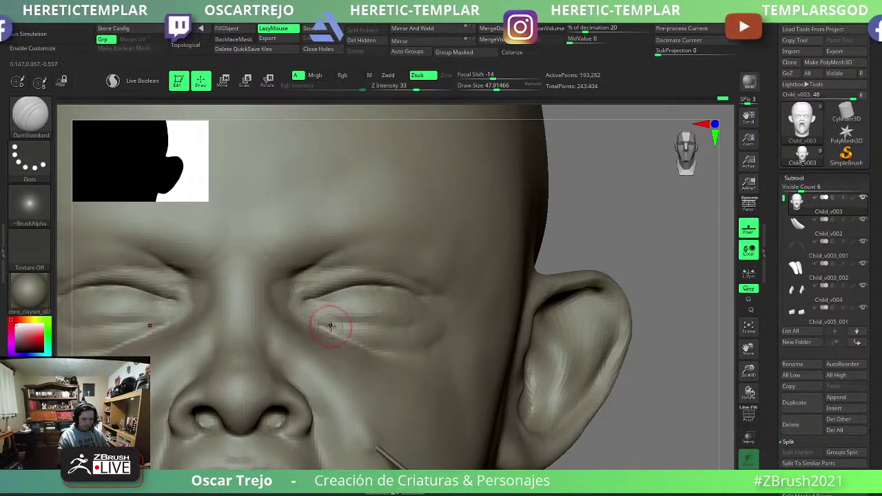
right_click_drag(540, 351, 535, 220, "ctrl")
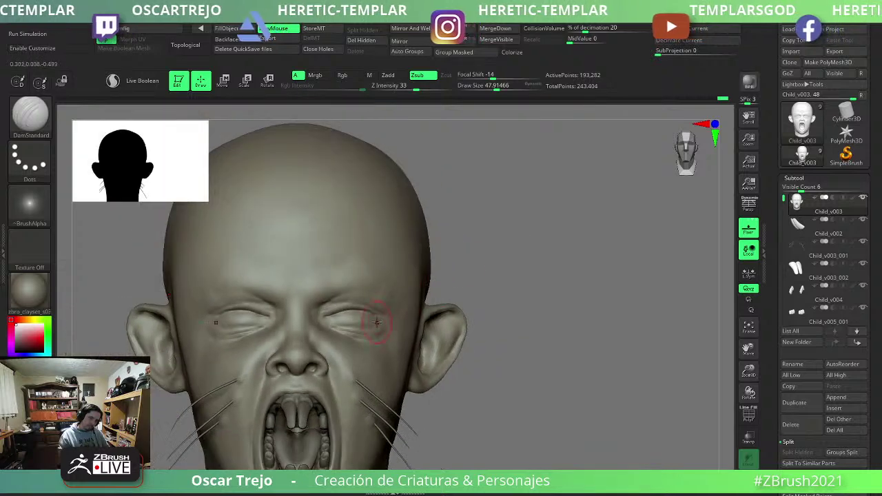
mouse_move(399, 338)
right_mouse_down("ctrl")
mouse_move(540, 264)
mouse_move(504, 240)
mouse_move(197, 345)
mouse_move(356, 378)
right_mouse_up("ctrl")
key("shift")
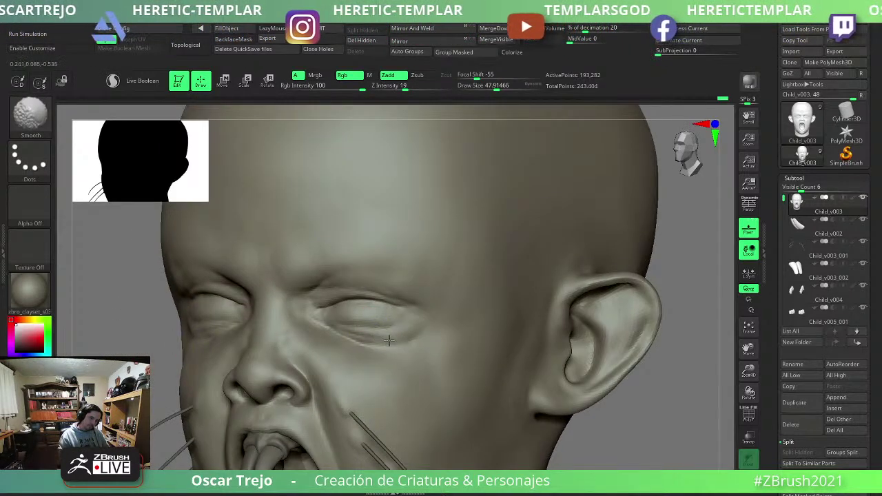
key("alt")
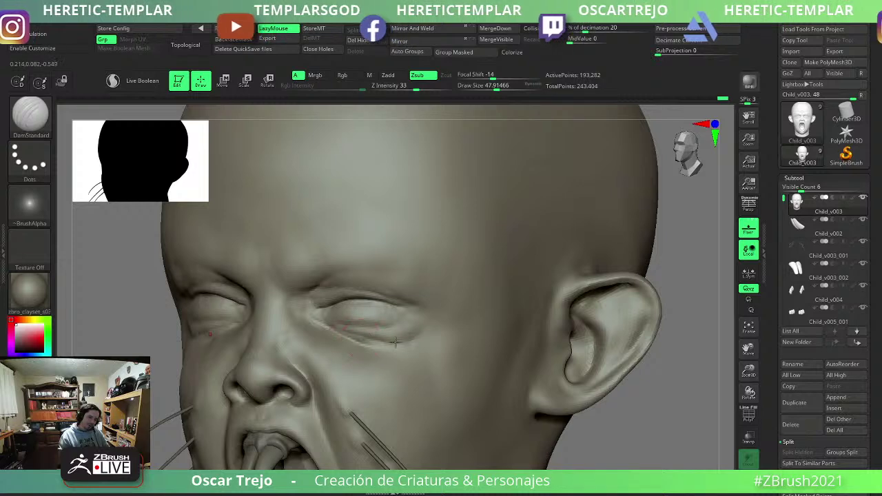
key("shift")
key("alt")
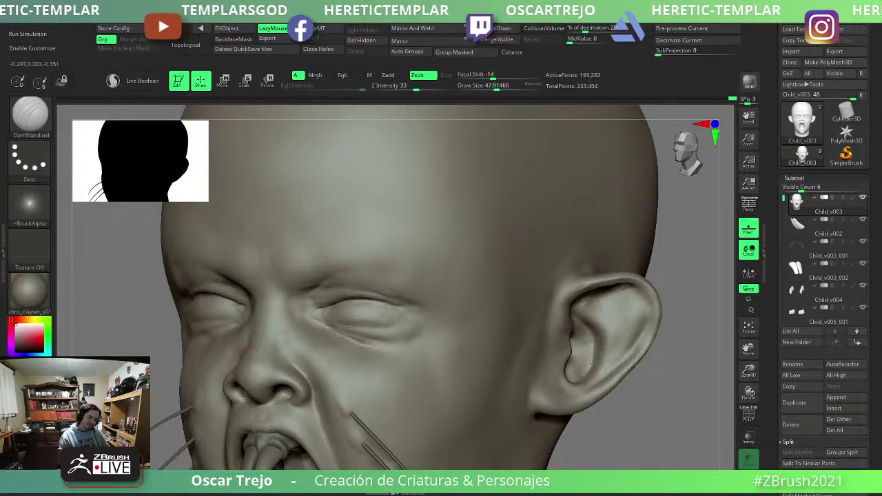
Turn the head to the front and soften the eye wrinkles with further smoothing.
left_click_drag(245, 350, 358, 335)
left_click_drag(531, 295, 562, 316)
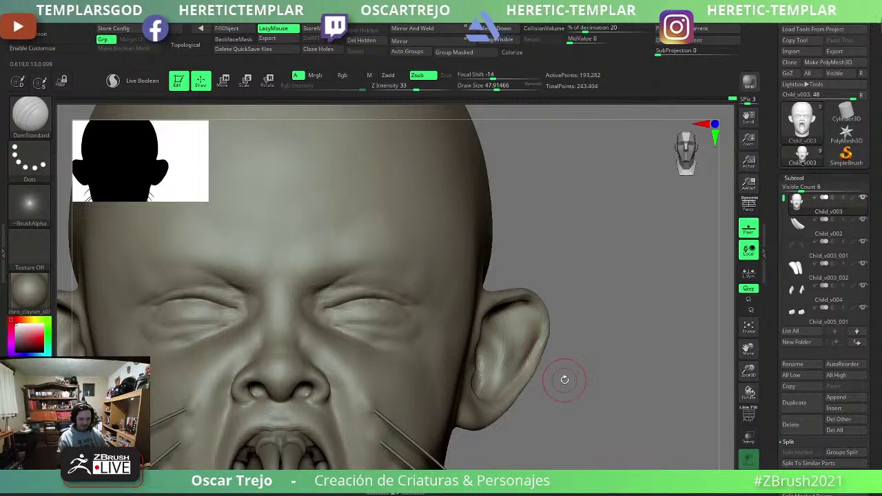
left_click_drag(587, 383, 376, 333)
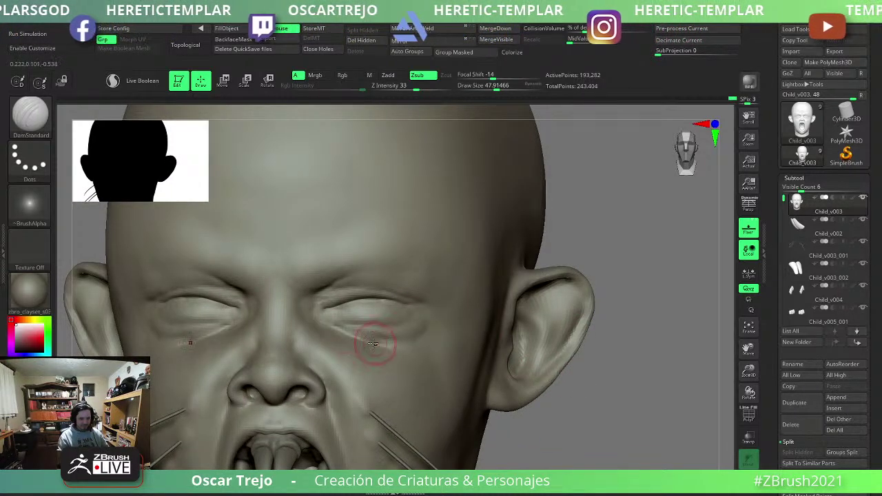
key("shift")
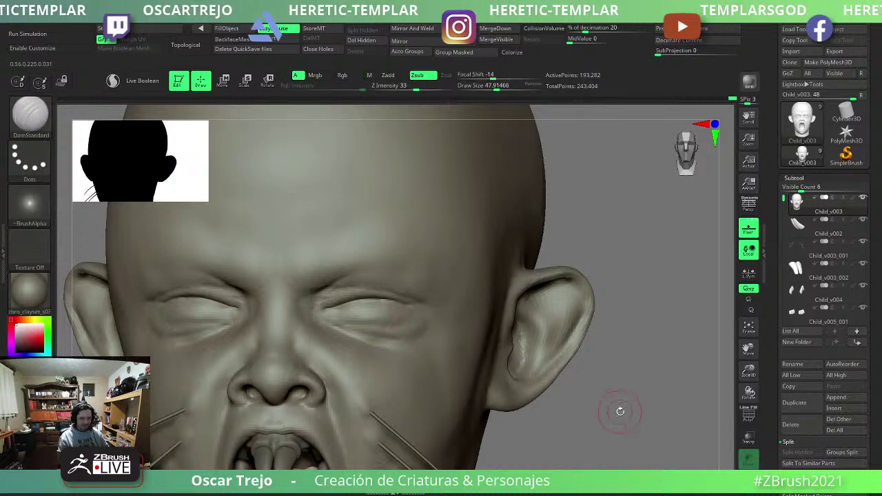
mouse_move(618, 409)
right_mouse_down("ctrl")
mouse_move(579, 383)
mouse_move(600, 368)
mouse_move(561, 301)
mouse_move(545, 321)
mouse_move(525, 390)
mouse_move(490, 437)
mouse_move(555, 366)
mouse_move(523, 347)
mouse_move(542, 429)
mouse_move(535, 379)
right_mouse_up("ctrl")
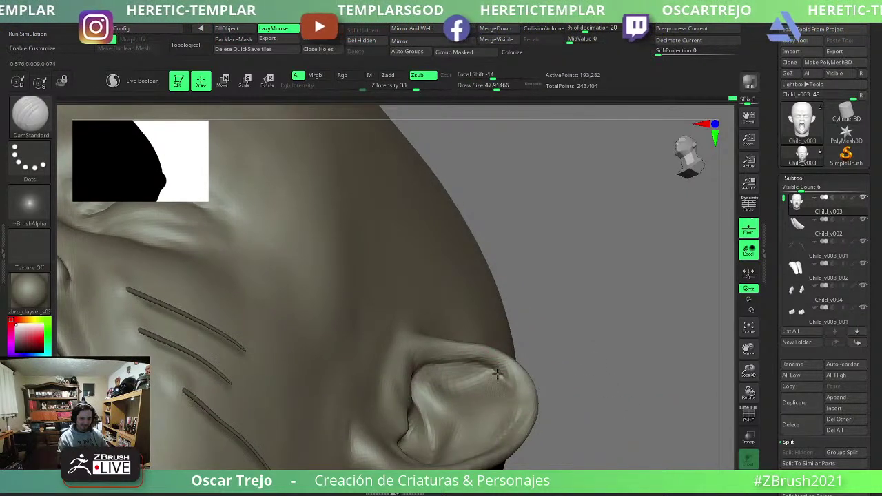
Push the right ear's outer rim outward with an enlarged MoveTopological brush.
key("f")
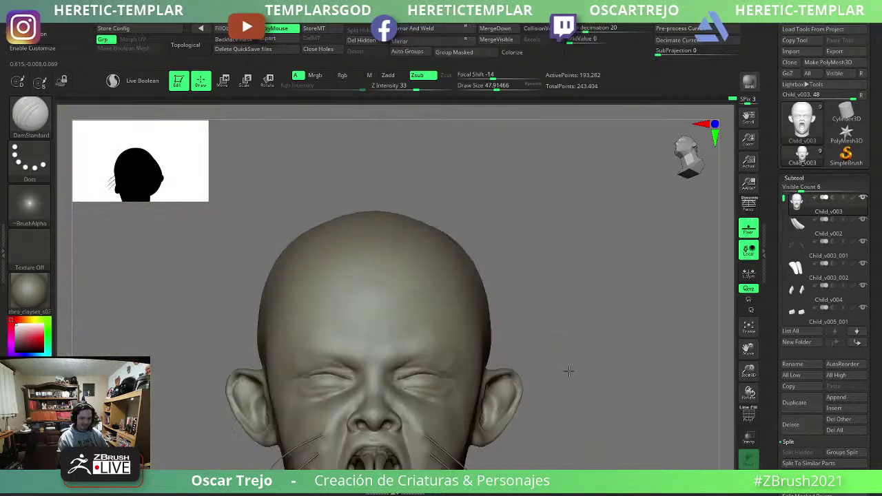
mouse_move(568, 371)
right_mouse_down()
mouse_move(572, 385)
mouse_move(511, 370)
right_mouse_up()
key("b")
key("m")
key("v")
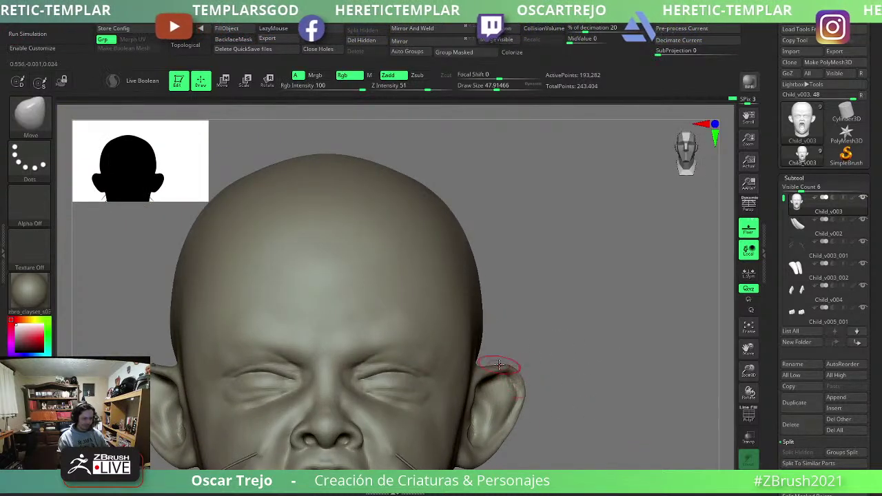
key("b")
key("m")
key("t")
key("s")
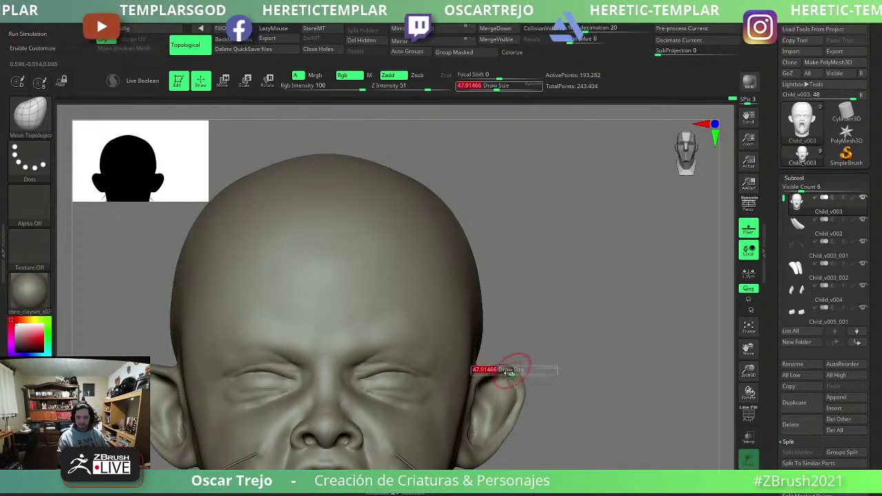
left_click_drag(508, 370, 515, 365)
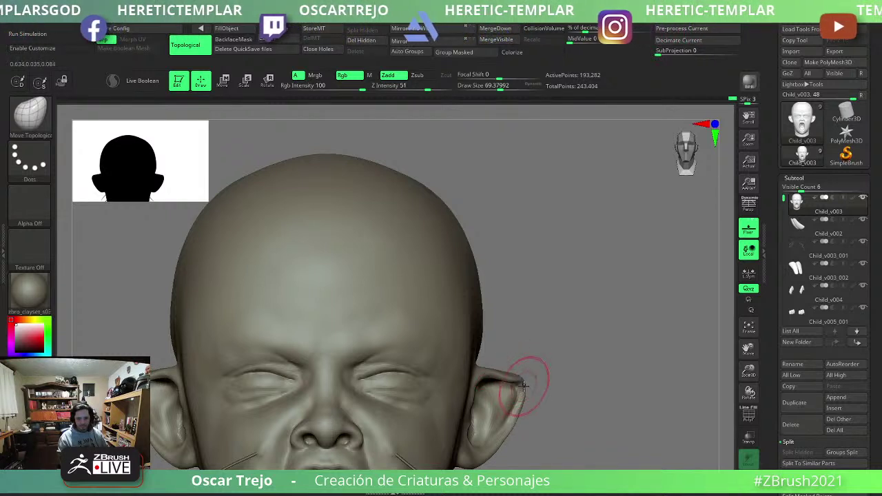
left_click_drag(523, 386, 534, 362)
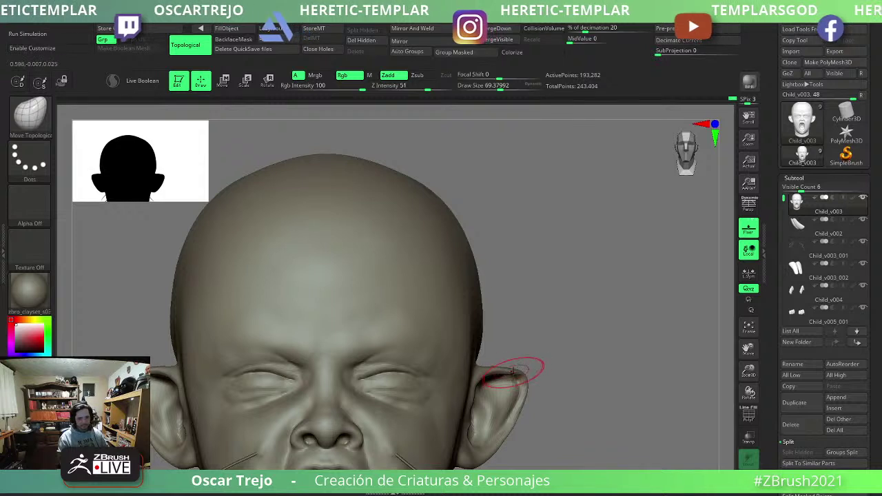
Switch to a slightly enlarged plain Move brush and orbit around the head to view the ears.
key("f")
mouse_move(541, 347)
left_mouse_down()
mouse_move(564, 323)
mouse_move(540, 351)
mouse_move(556, 334)
mouse_move(551, 324)
left_mouse_up()
key("bracketleft")
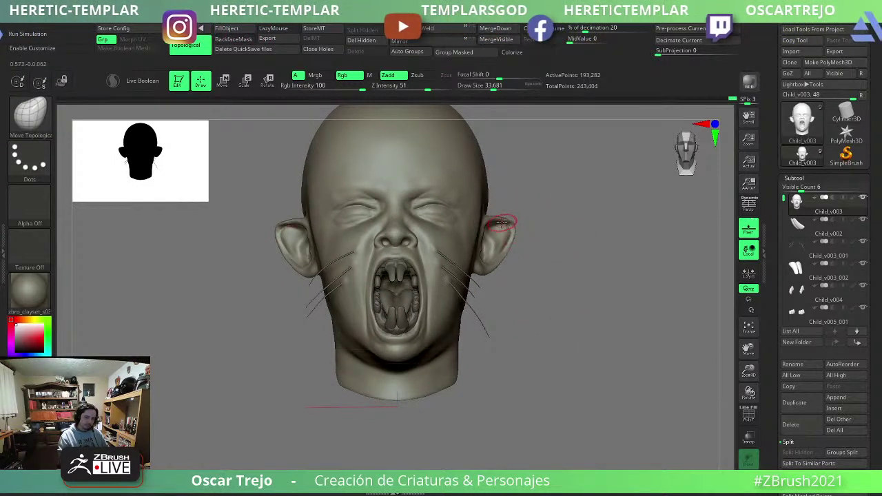
key("bracketright")
key("b")
key("m")
key("v")
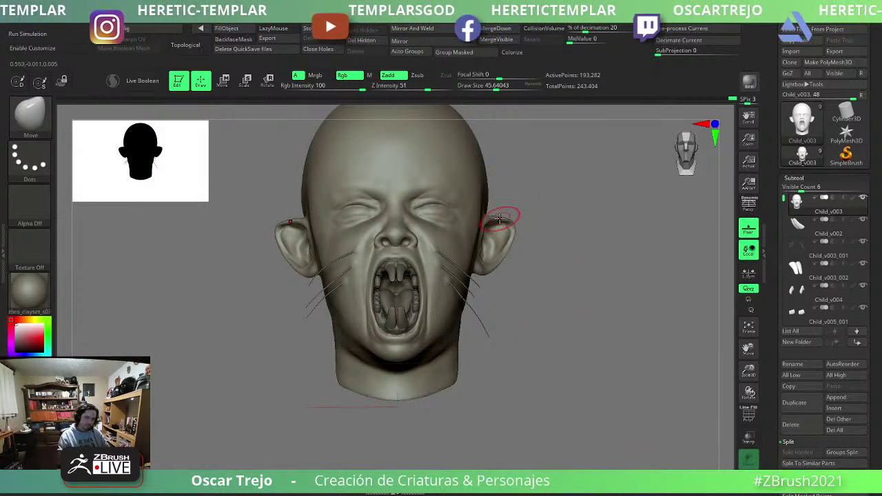
key("bracketright")
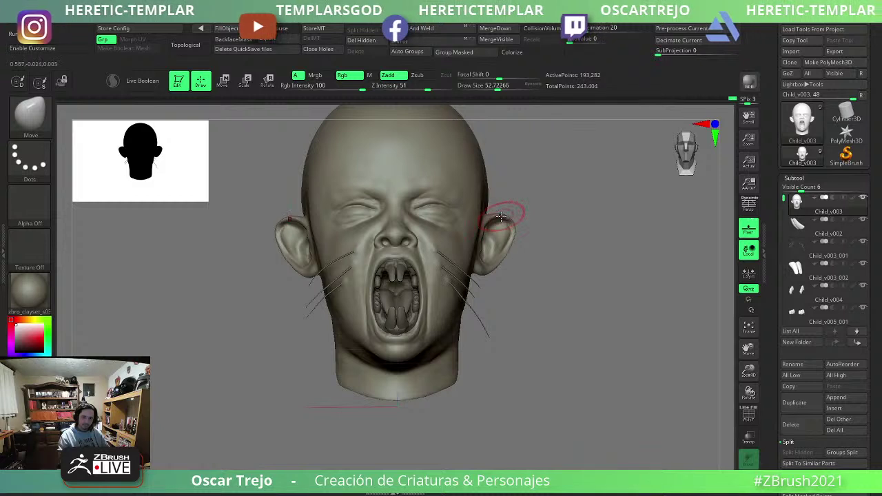
left_click_drag(540, 218, 528, 255)
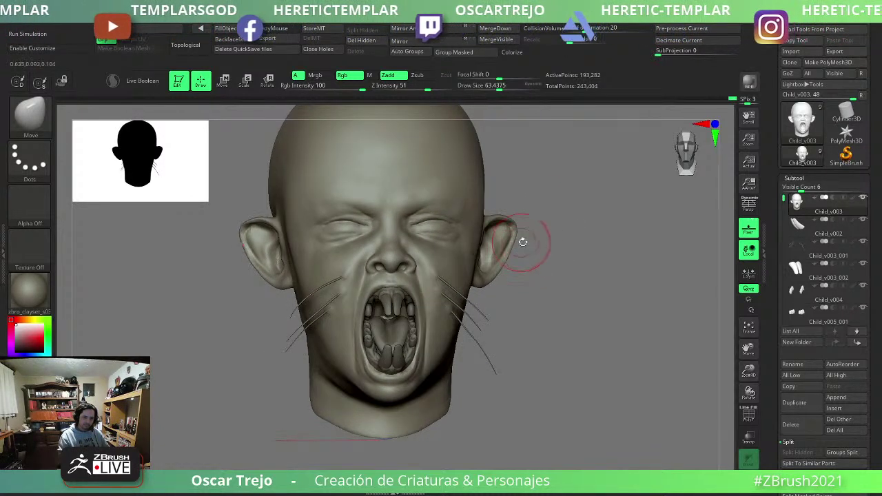
mouse_move(521, 241)
left_mouse_down()
mouse_move(507, 232)
mouse_move(557, 231)
left_mouse_up()
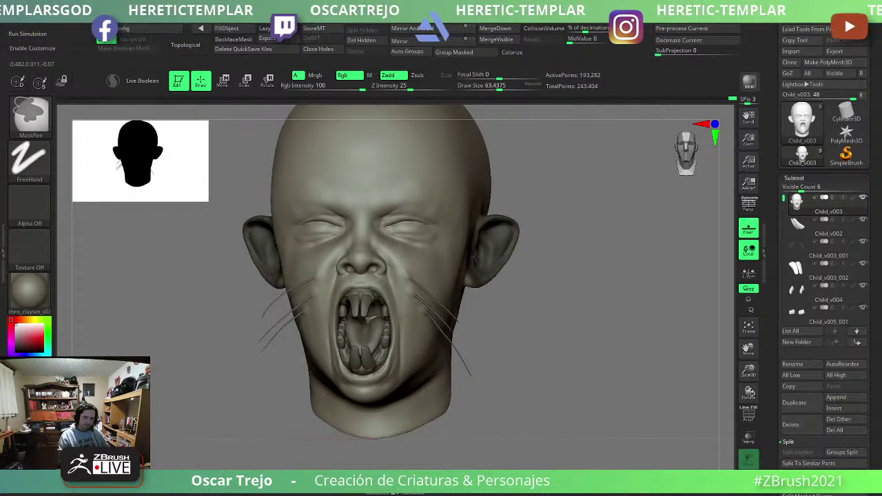
mouse_move(531, 269)
left_mouse_down("shift")
mouse_move(541, 265)
mouse_move(528, 282)
left_mouse_up("shift")
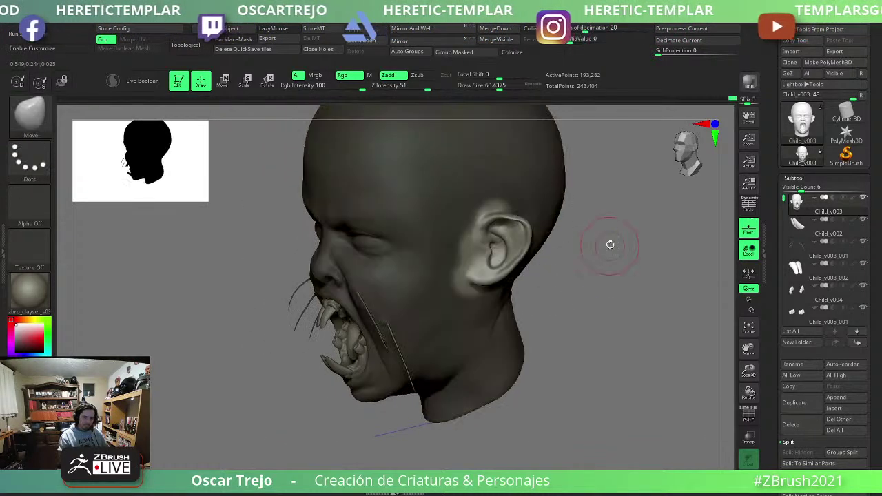
Refine the ear shape with varying Draw Size, then Alt-click the tongue to select its subtool.
key("ctrl")
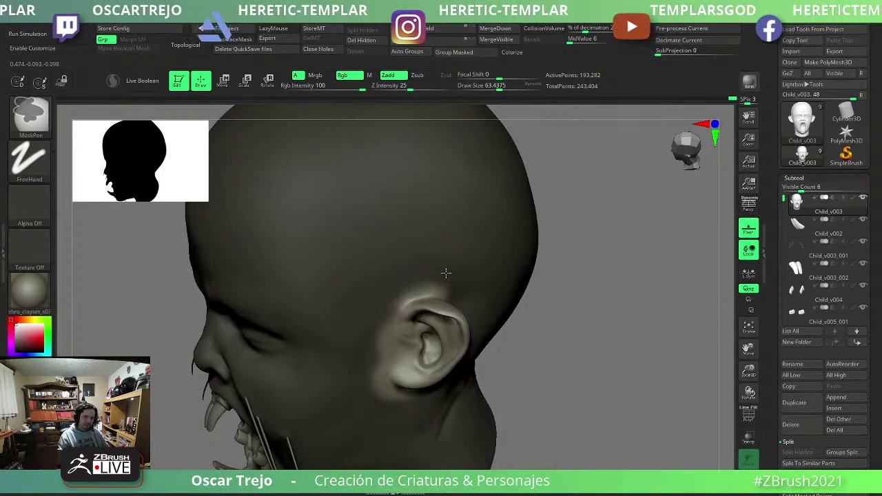
left_click_drag(544, 290, 561, 299, "shift")
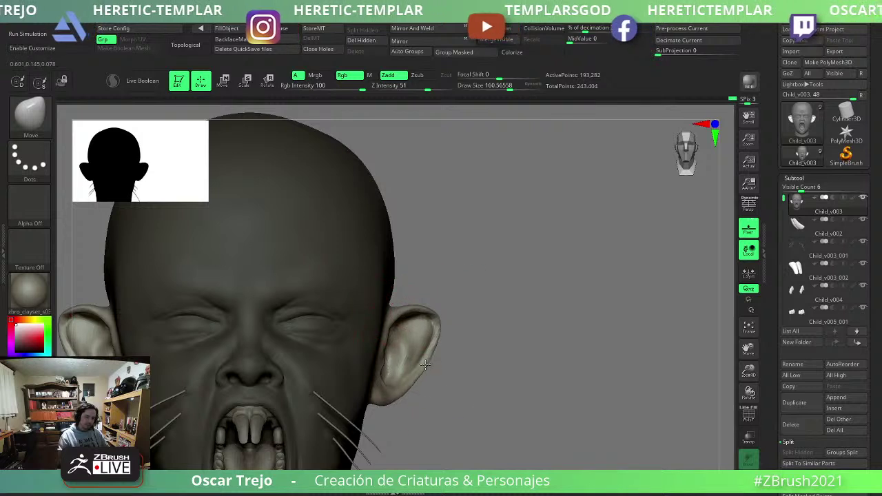
key("bracketleft")
key("bracketleft")
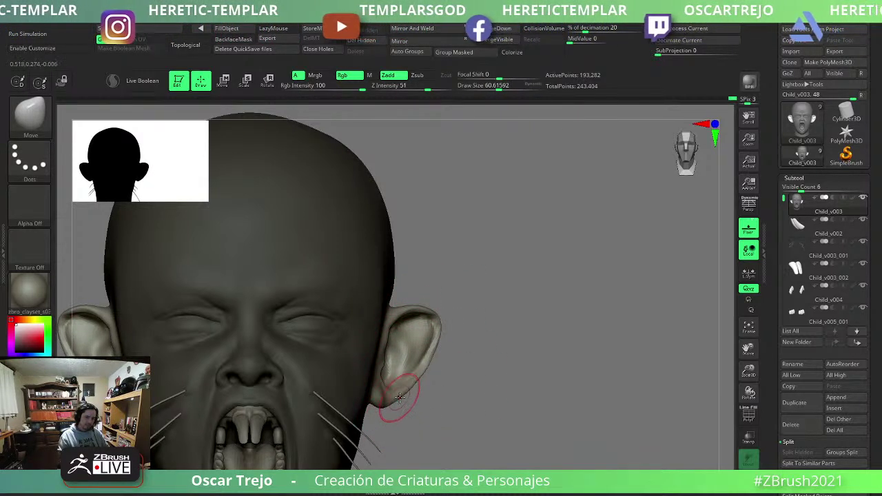
key("bracketright")
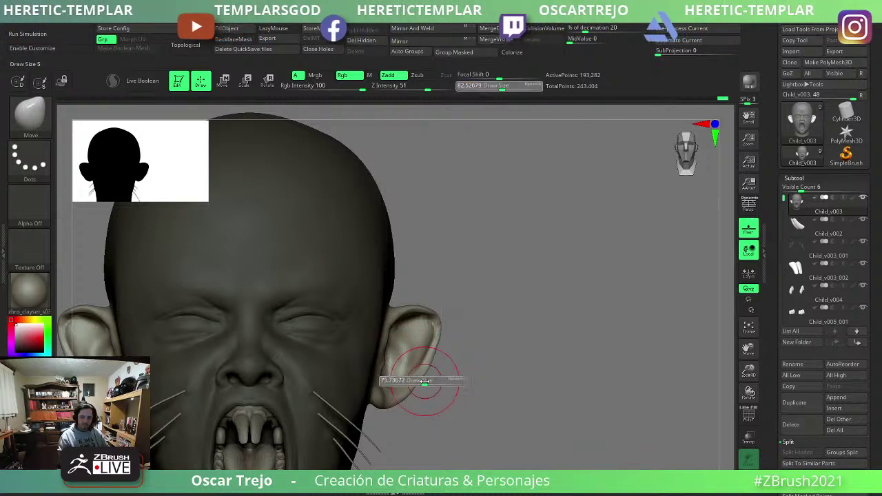
key("bracketleft")
key("bracketleft")
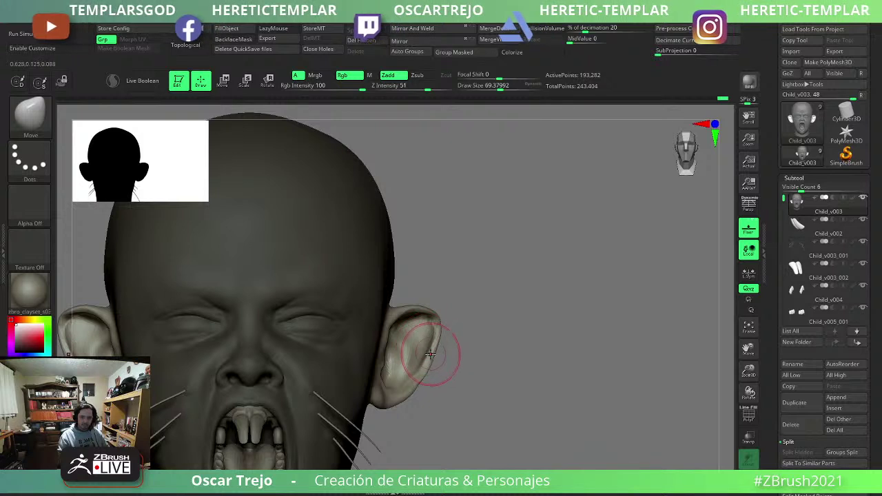
key("f")
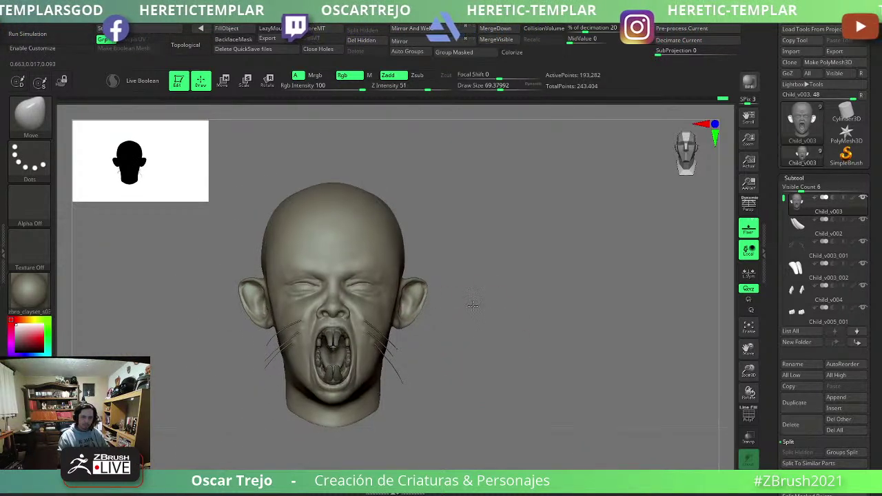
mouse_move(487, 365)
right_mouse_down("alt")
mouse_move(441, 282)
mouse_move(478, 321)
mouse_move(442, 269)
mouse_move(465, 370)
mouse_move(503, 339)
mouse_move(484, 310)
mouse_move(487, 344)
mouse_move(453, 354)
right_mouse_up("alt")
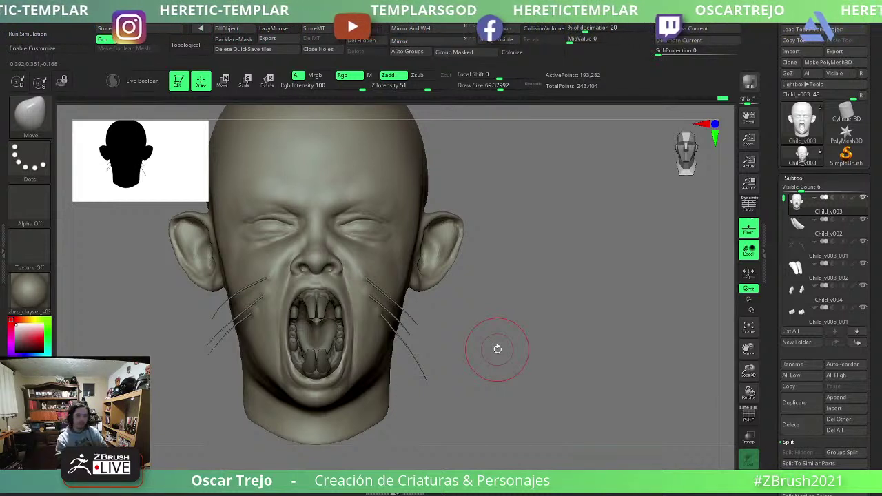
left_click(314, 345, "alt")
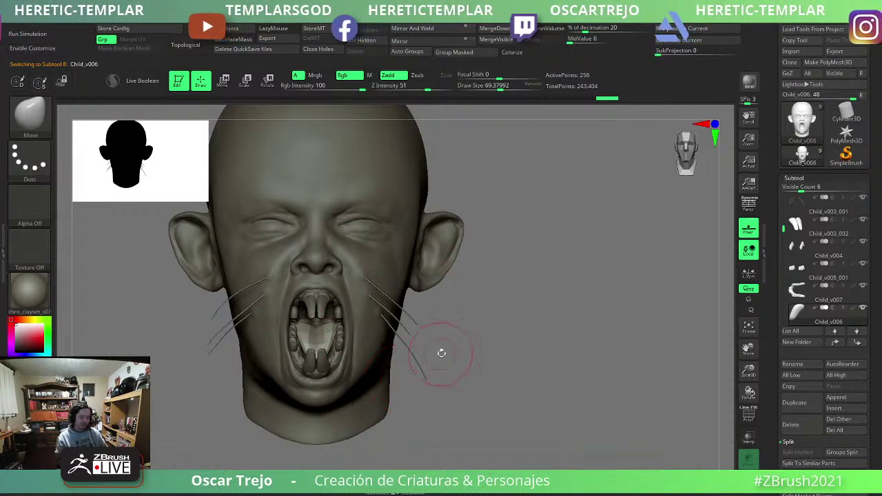
Switch between the mouth subtools and subdivide one mouth piece with Ctrl+D.
right_click_drag(482, 348, 523, 393, "ctrl")
left_click(465, 387, "alt")
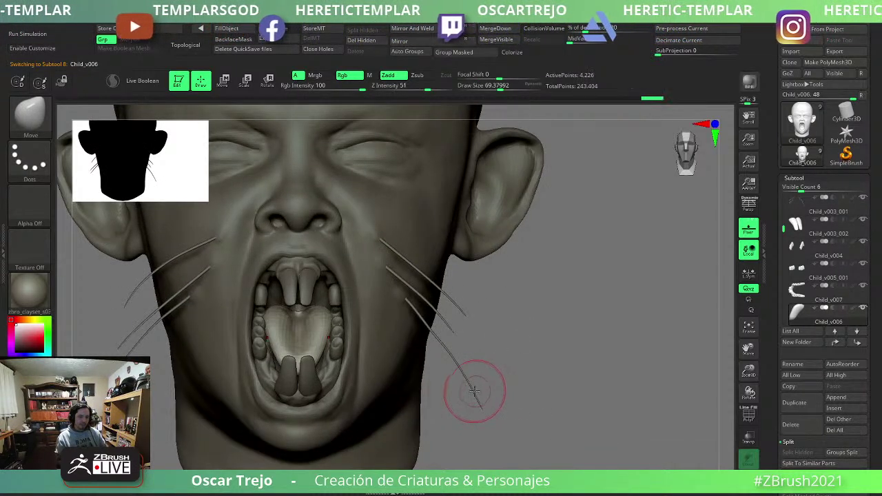
left_click(484, 390, "alt")
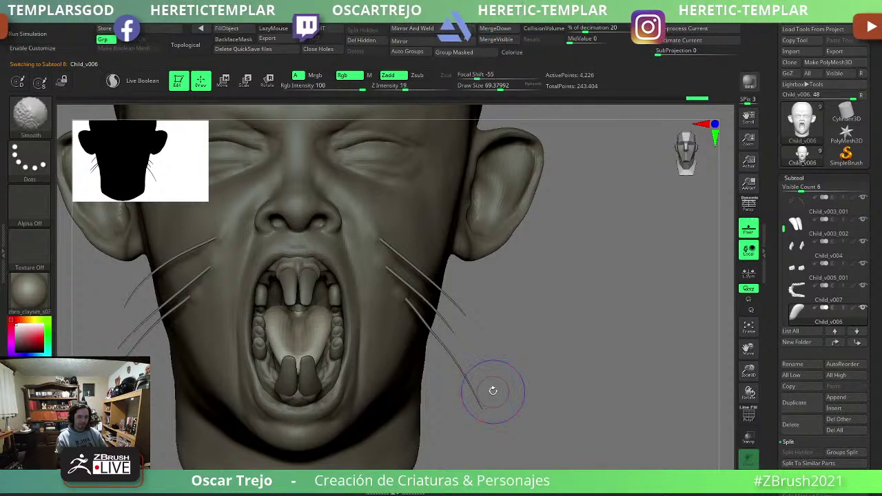
left_click(332, 363, "alt")
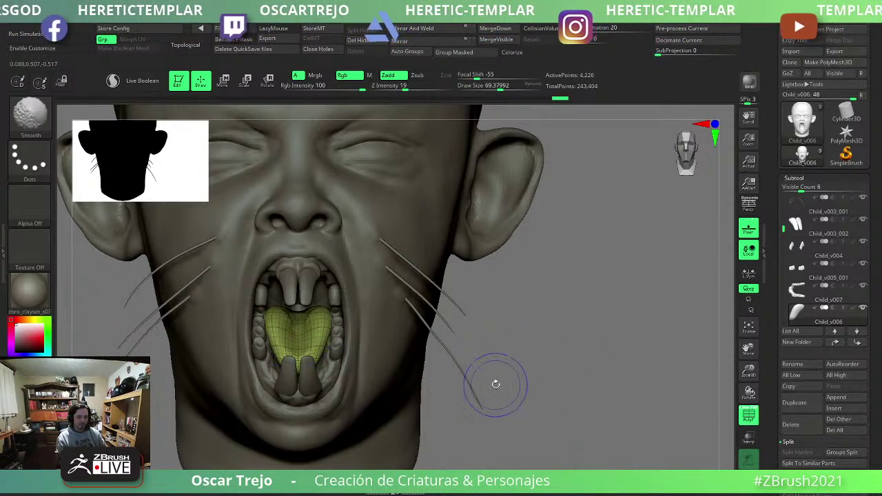
key("ctrl")
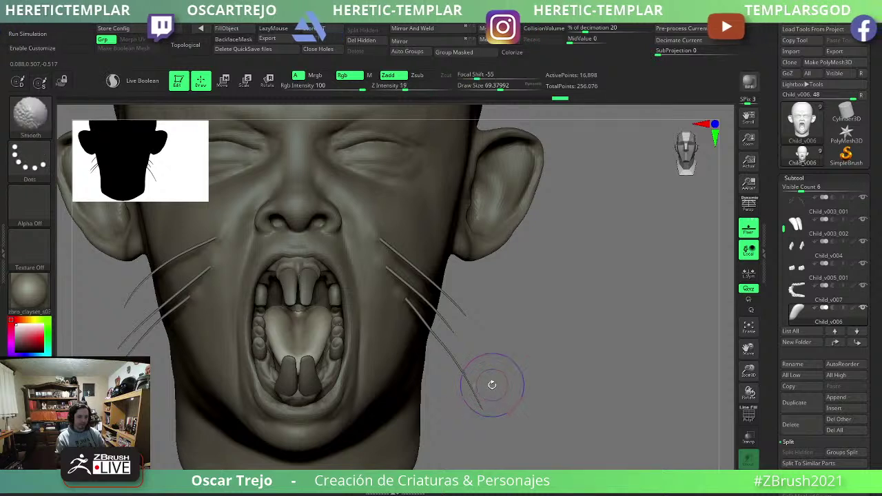
left_click(491, 384, "alt")
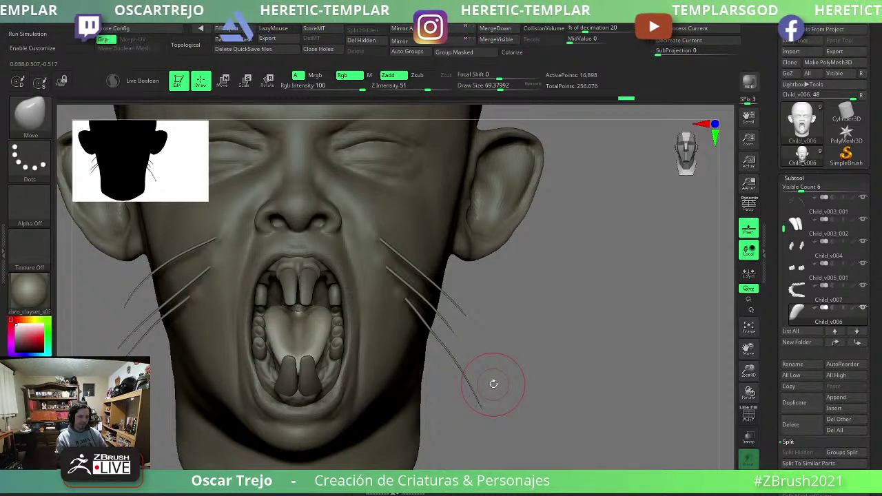
key("shift")
left_click(494, 384, "alt")
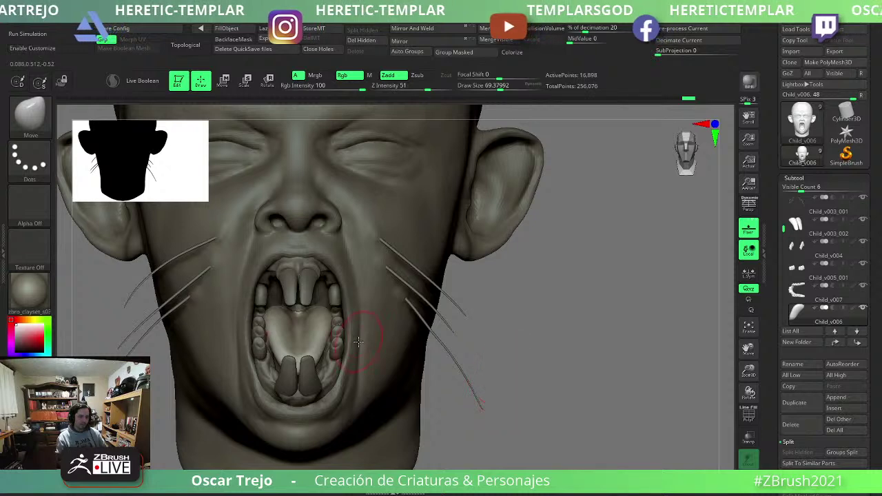
Pick ClayBuildup, reframe the head, and save the tool to disk with Ctrl+S.
key("b")
key("c")
key("b")
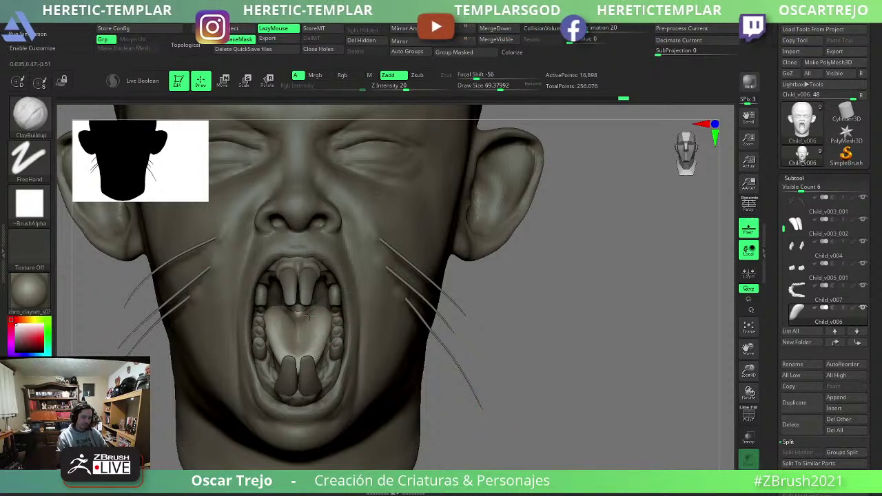
key("f")
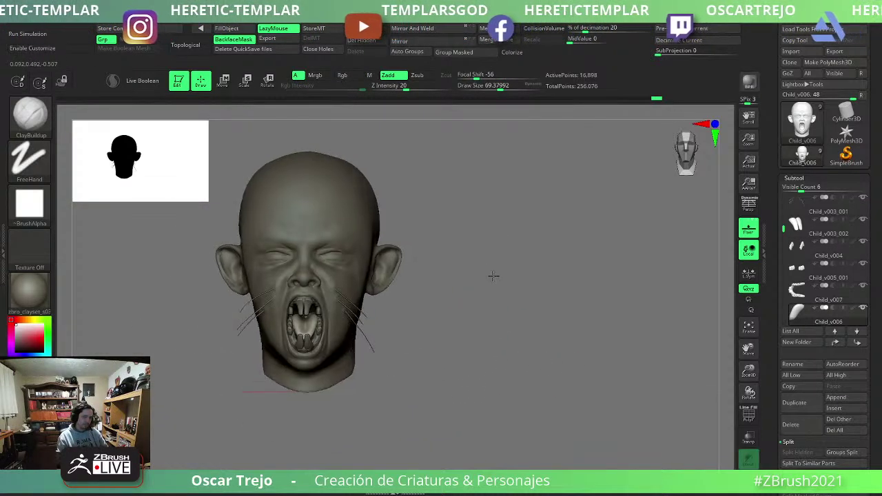
left_click_drag(493, 276, 470, 317)
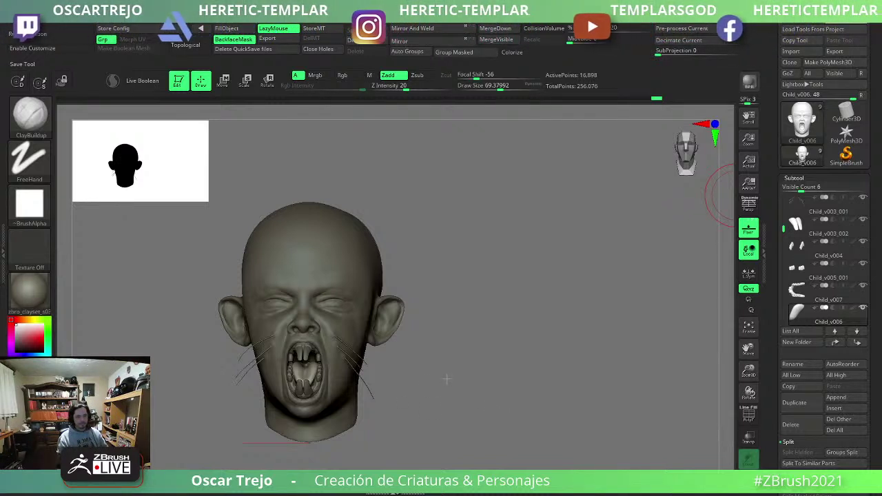
left_click_drag(451, 374, 452, 382)
key("ctrl+s")
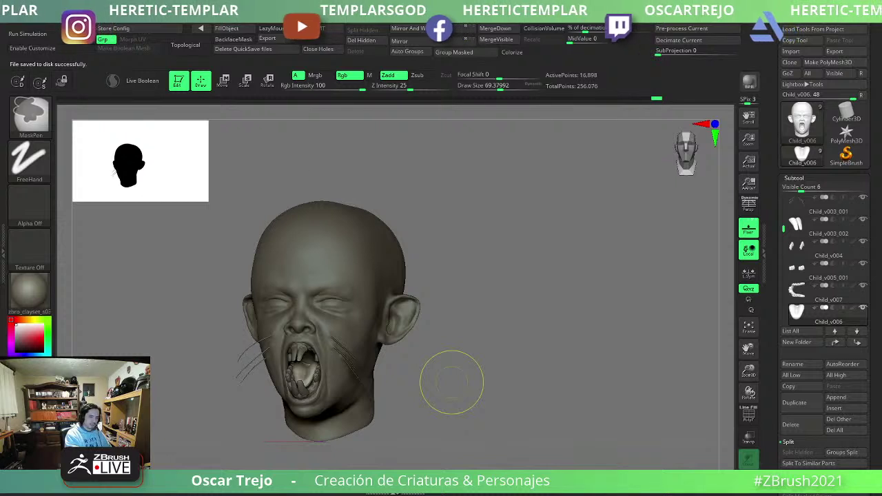
Save the project with Ctrl+S and wait for the Saving Project File dialog to finish.
key("ctrl+s")
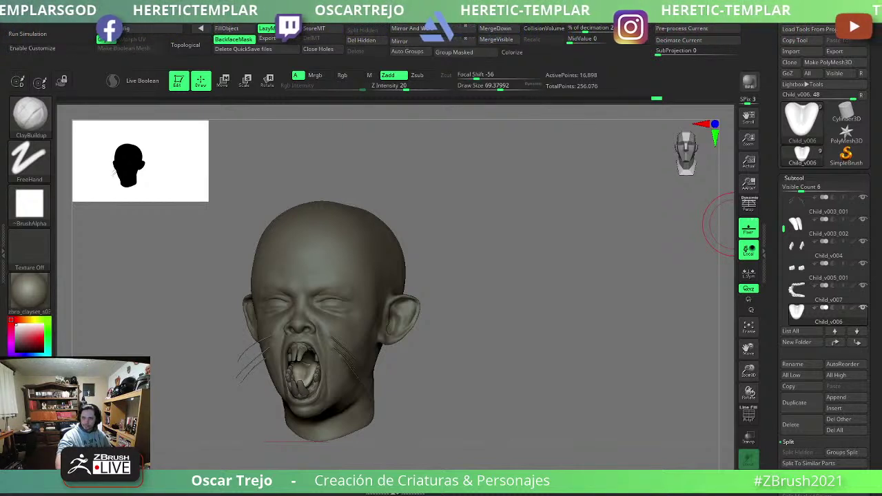
Select the main head subtool and apply the SkinShade4 material from the Material palette.
left_click(526, 8)
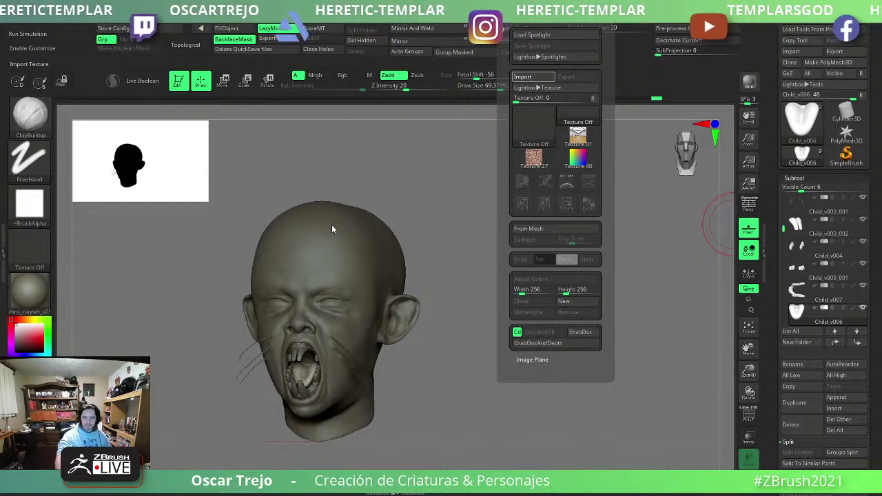
left_click_drag(406, 210, 456, 211)
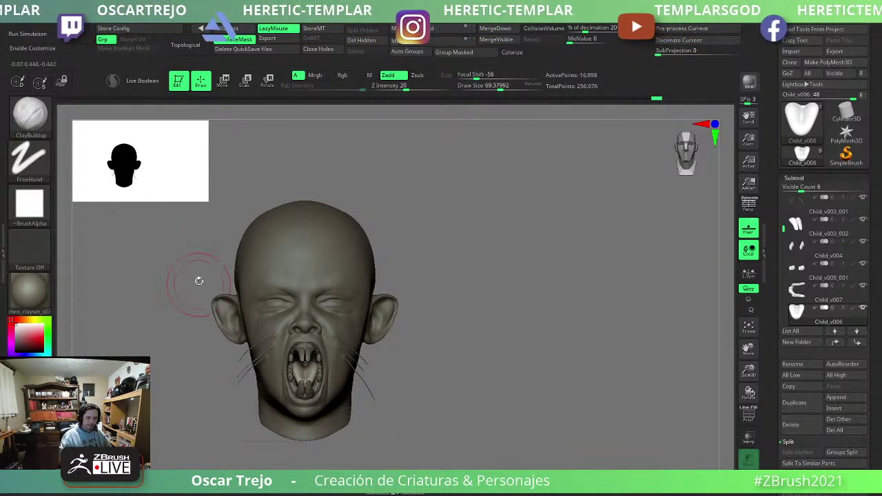
left_click(279, 256, "alt")
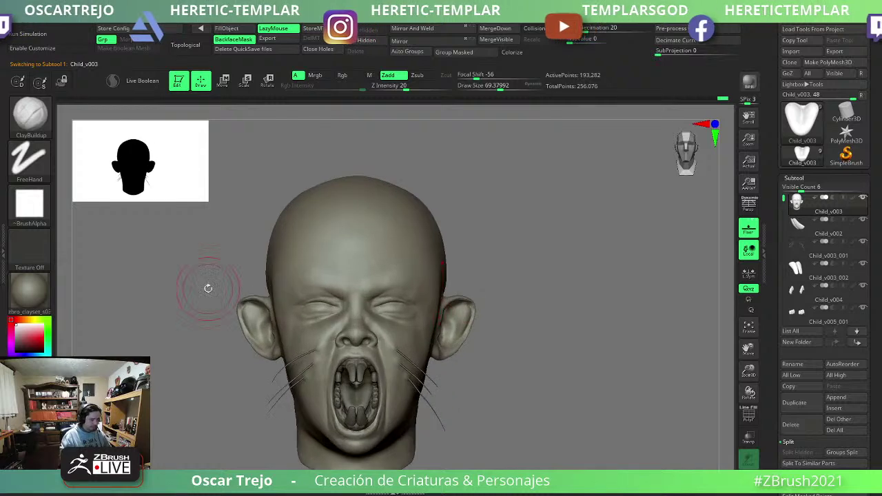
left_click(29, 293)
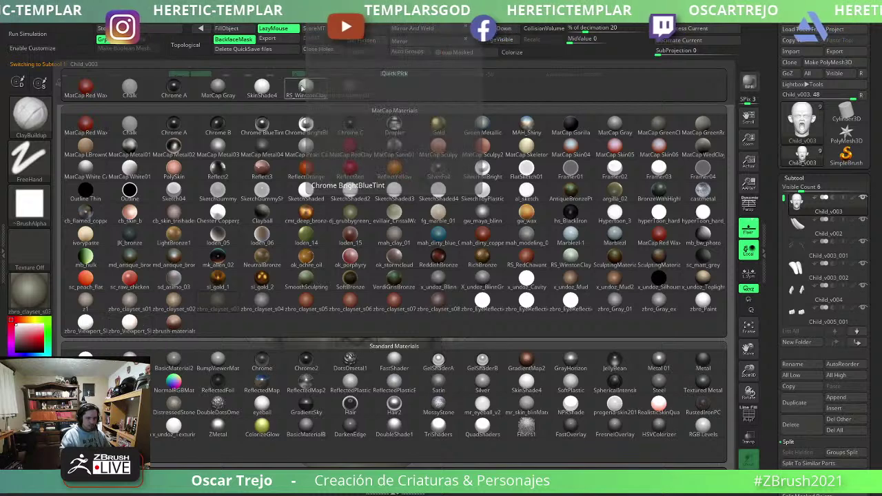
left_click(262, 87)
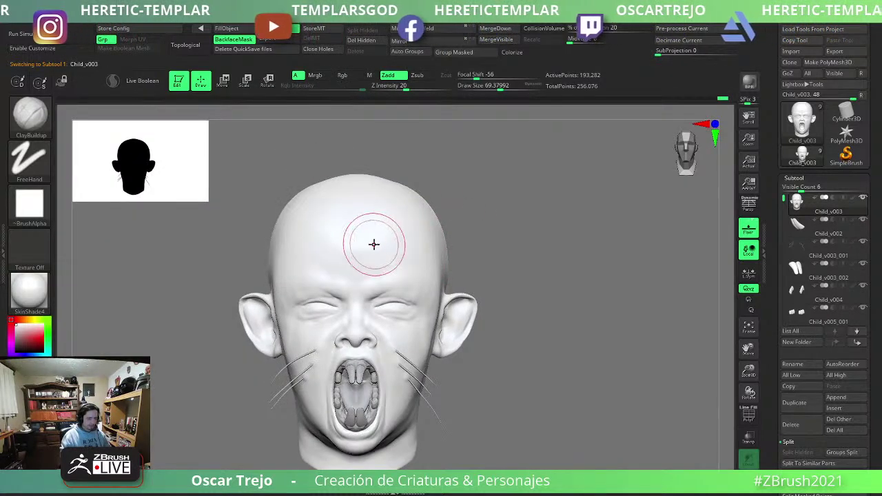
Pick a colour-painting brush and overlay the crying-child photo in Spotlight, sized over the face.
key("b")
key("p")
key("a")
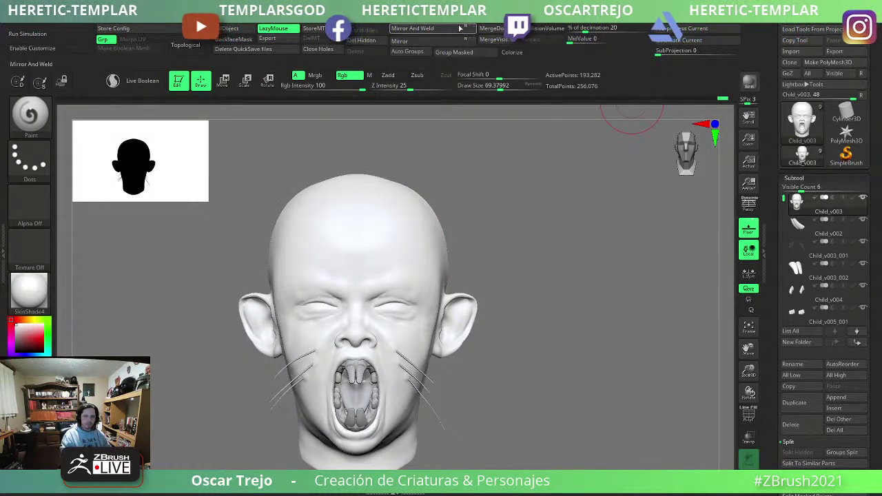
left_click(530, 6)
left_click(531, 124)
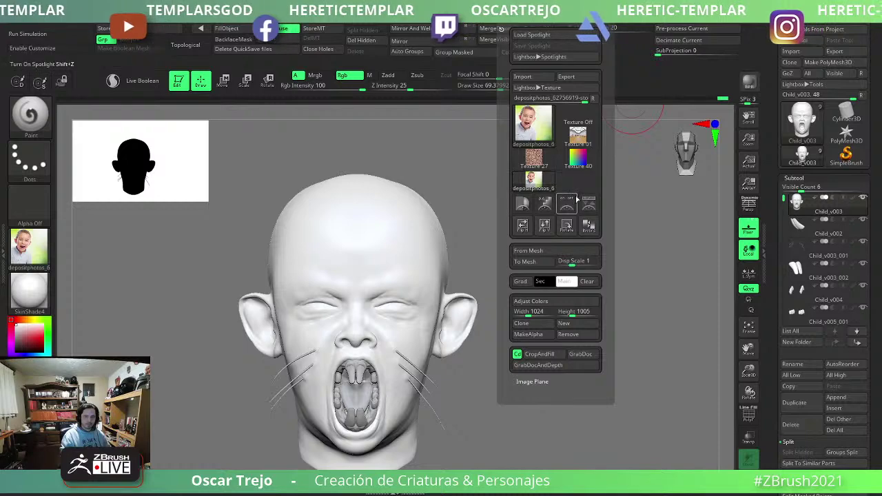
left_click(588, 201)
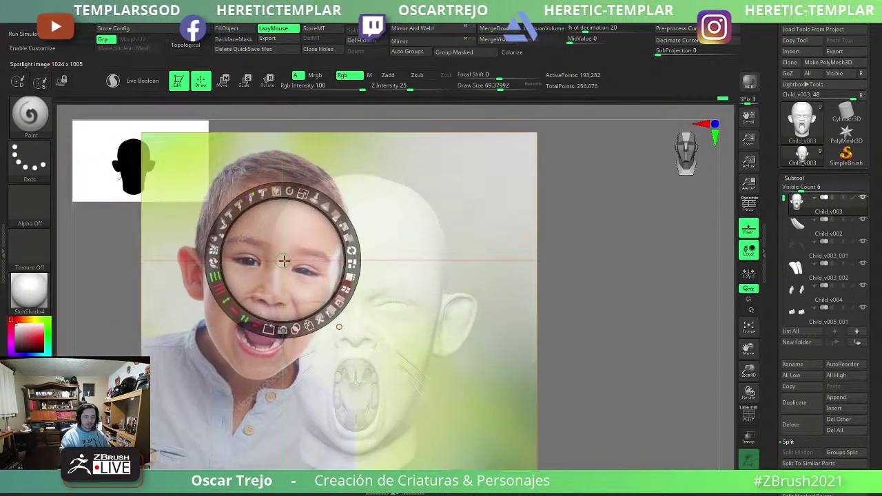
mouse_move(285, 260)
left_mouse_down()
mouse_move(332, 250)
mouse_move(305, 296)
mouse_move(573, 263)
mouse_move(590, 253)
mouse_move(539, 255)
left_mouse_up()
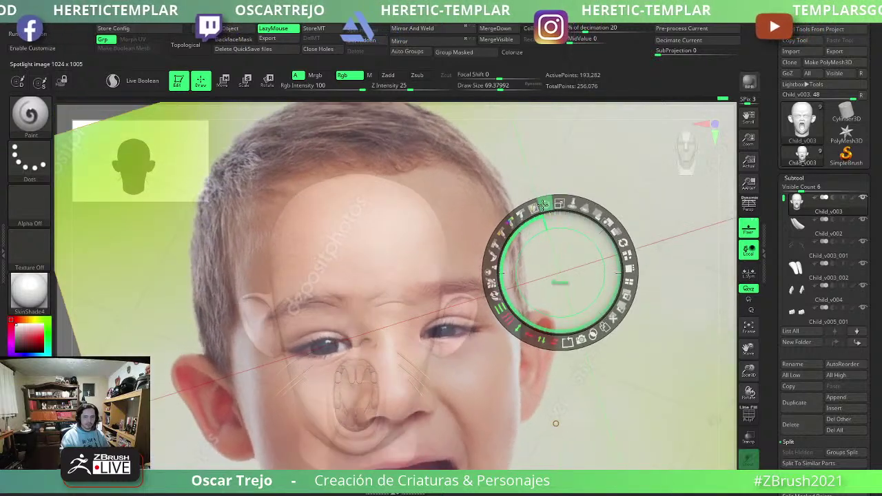
left_click_drag(561, 211, 482, 268)
key("z")
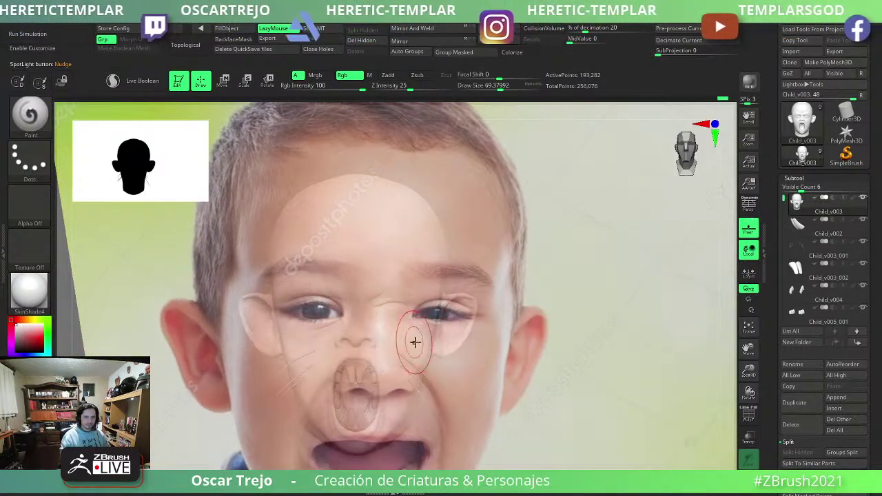
key("z")
Fill the whole head with the sampled skin colour using Color > FillObject.
key("shift+z")
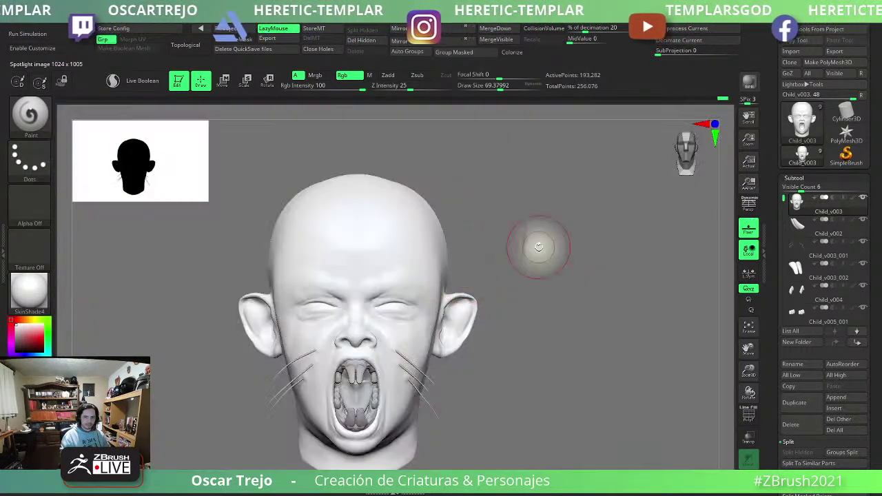
left_click_drag(408, 331, 389, 333)
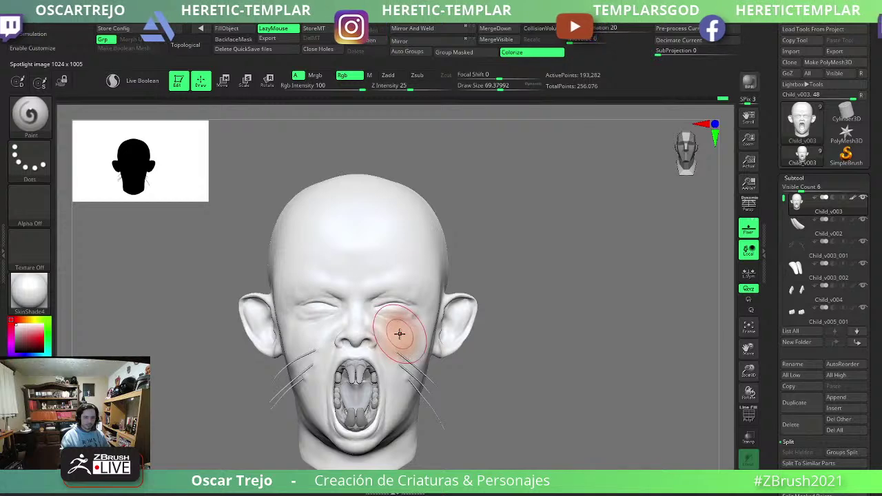
left_click(231, 29)
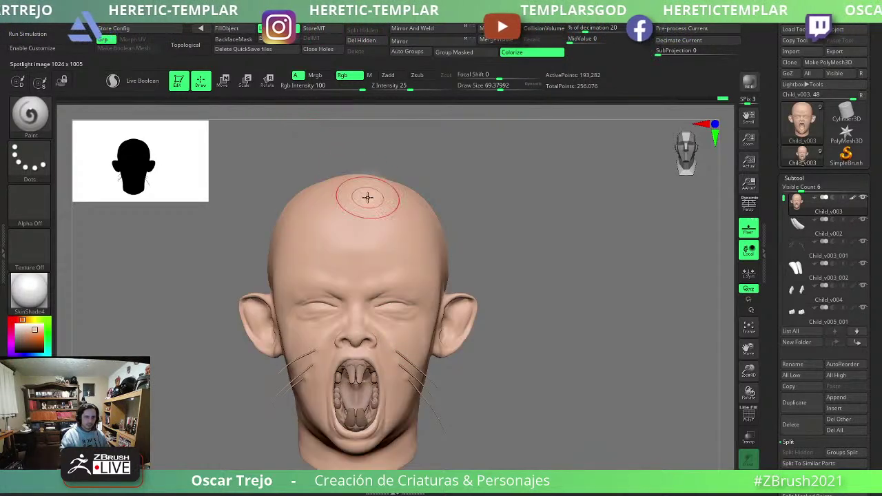
key("shift+z")
mouse_move(555, 220)
left_mouse_down()
mouse_move(455, 279)
mouse_move(425, 314)
left_mouse_up()
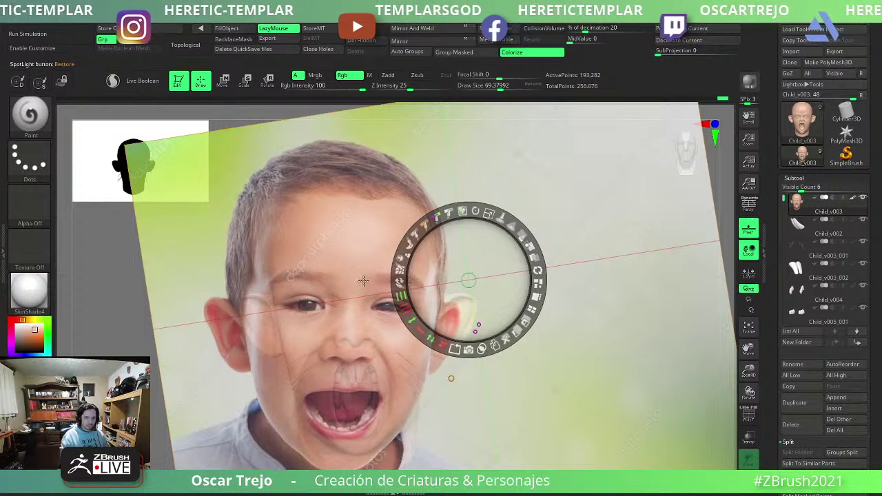
key("shift+z")
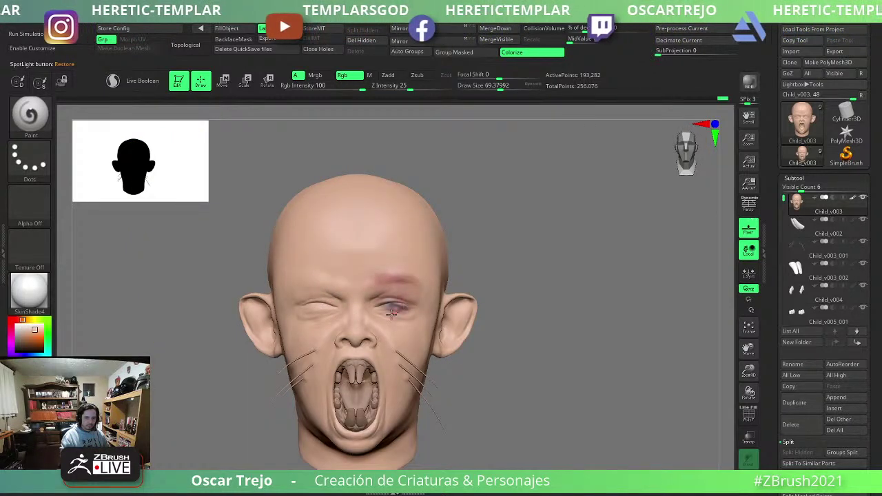
Paint over the purple stain by the eye and realign the reference photo.
left_click_drag(401, 308, 403, 295)
key("s")
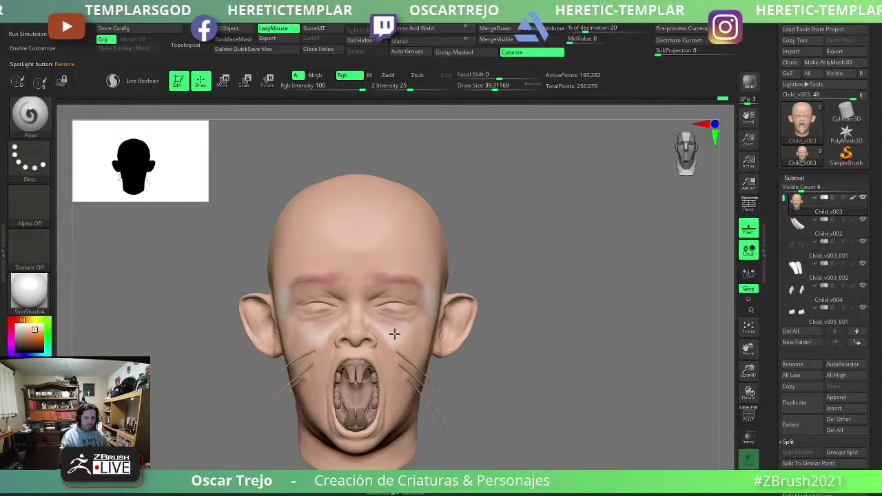
key("shift+z")
mouse_move(466, 309)
left_mouse_down()
mouse_move(452, 251)
mouse_move(478, 287)
left_mouse_up()
key("shift+z")
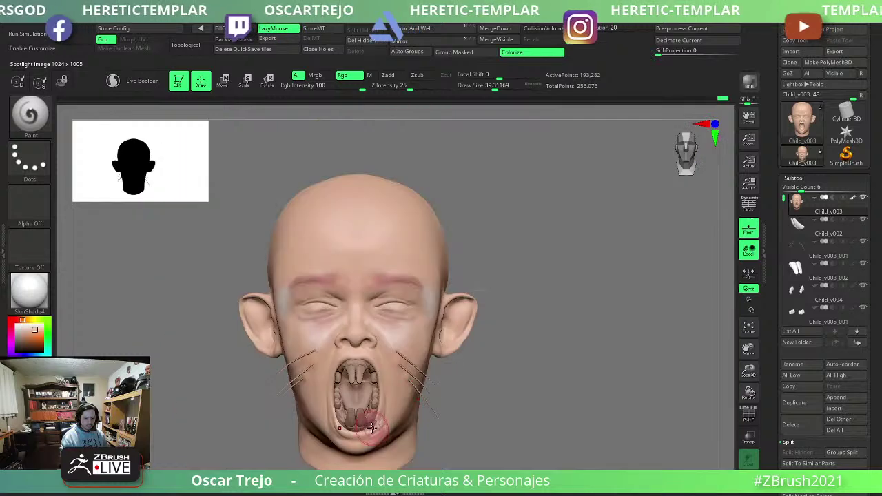
key("s")
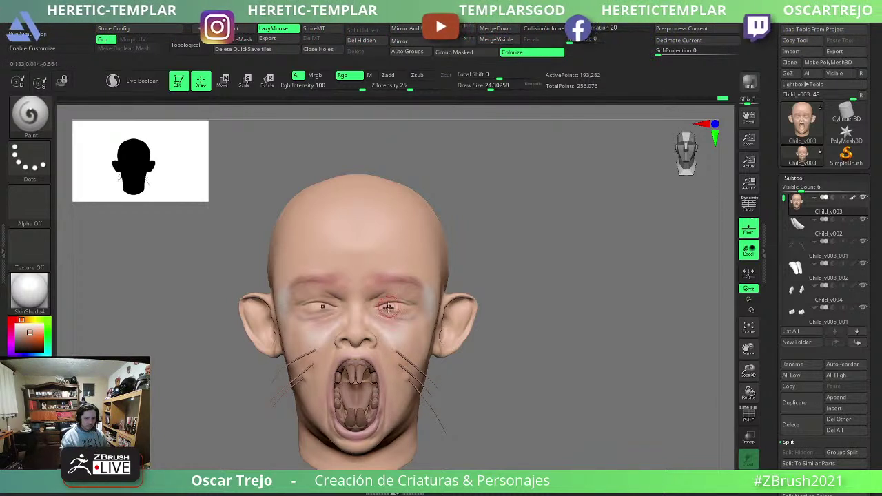
Resize the brush for touch-ups, then undo the last paint changes to the head.
key("bracketright")
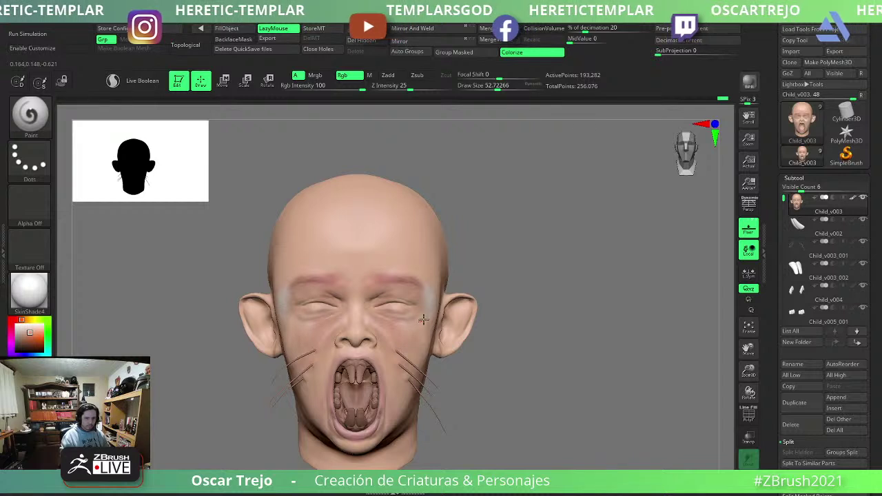
left_click_drag(424, 345, 519, 374)
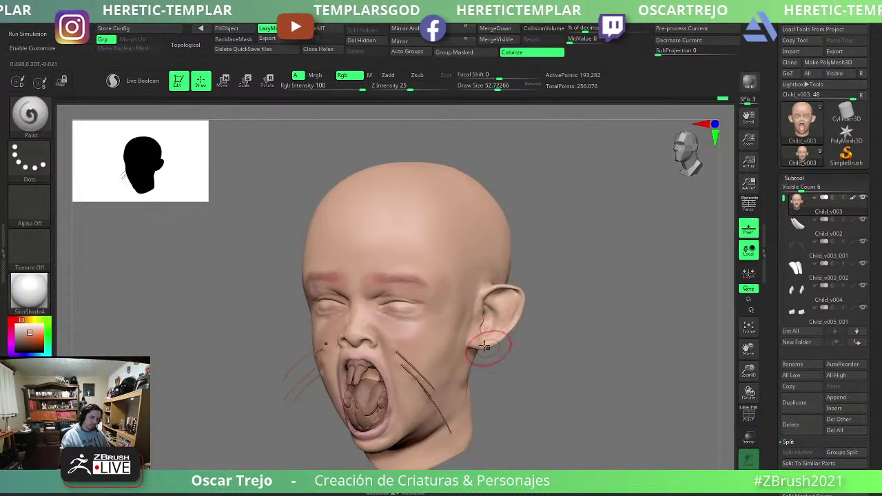
key("bracketright")
key("bracketright")
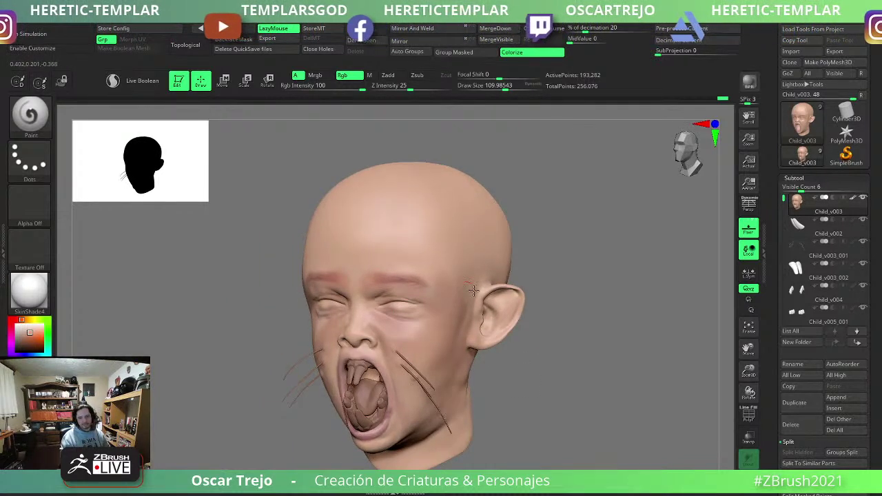
left_click_drag(472, 291, 413, 296, "shift")
key("bracketleft")
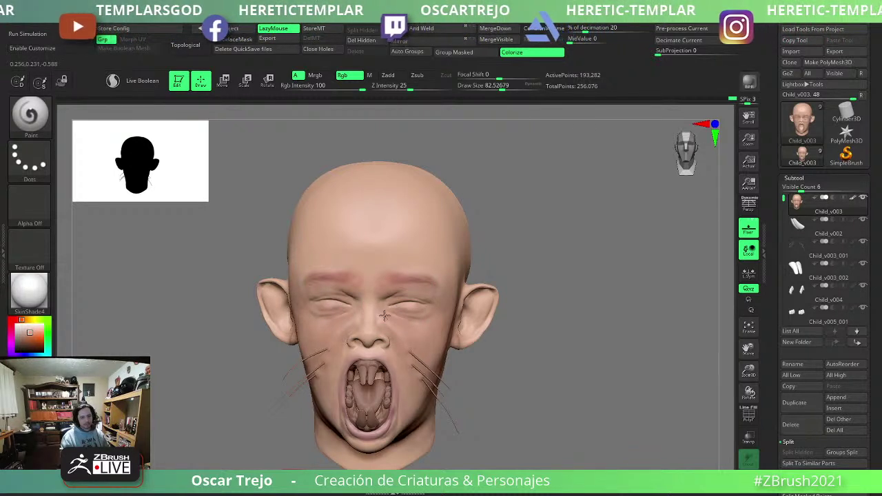
key("s")
left_click_drag(398, 253, 430, 253)
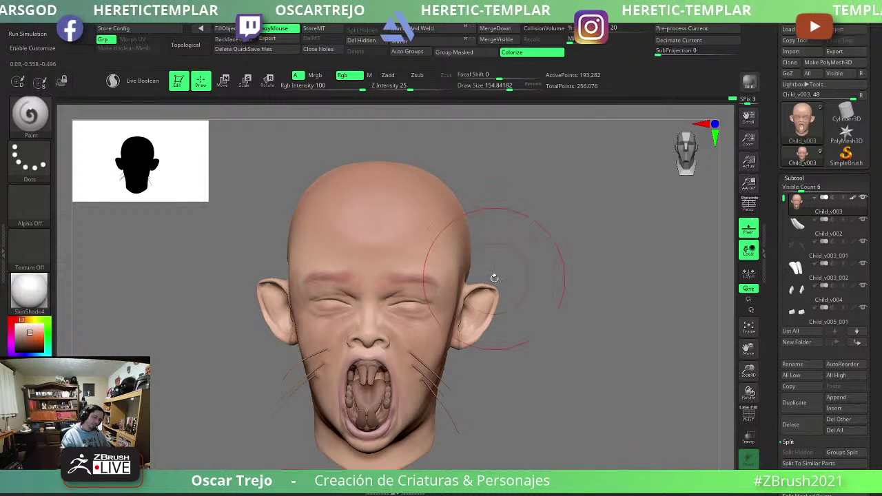
key("ctrl+z")
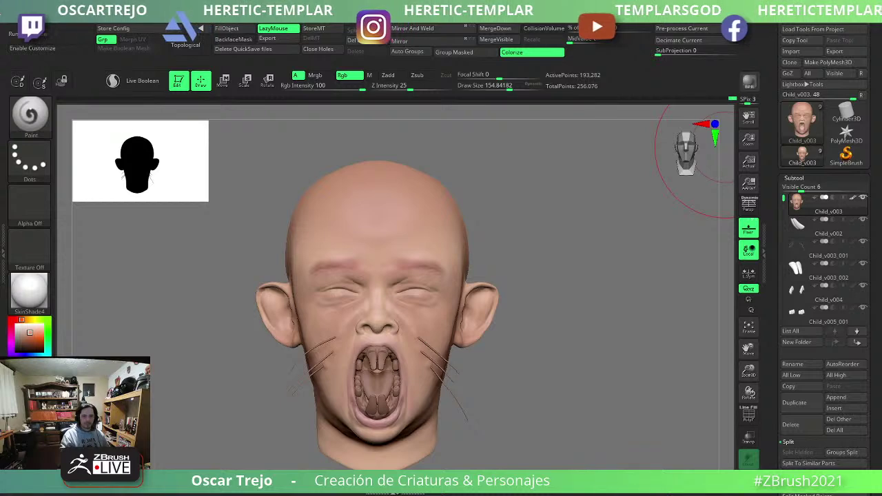
key("ctrl+z")
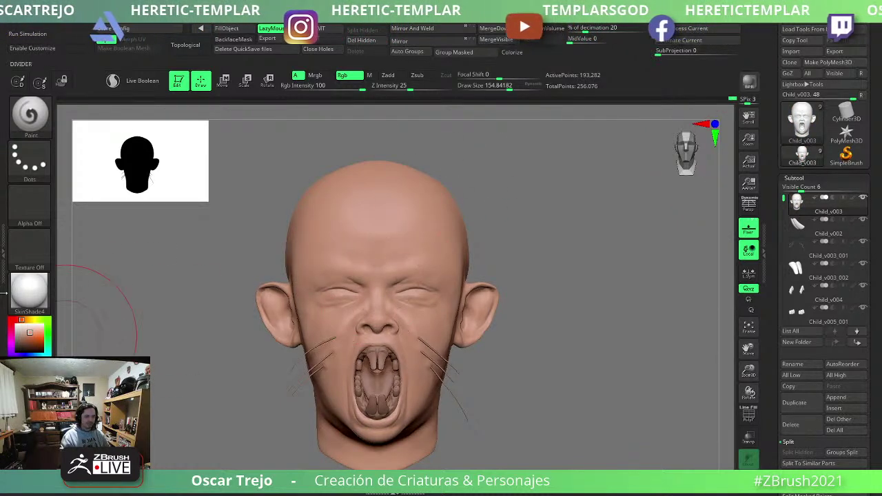
Apply the RS_WinstonClay material to the head.
left_click(31, 293)
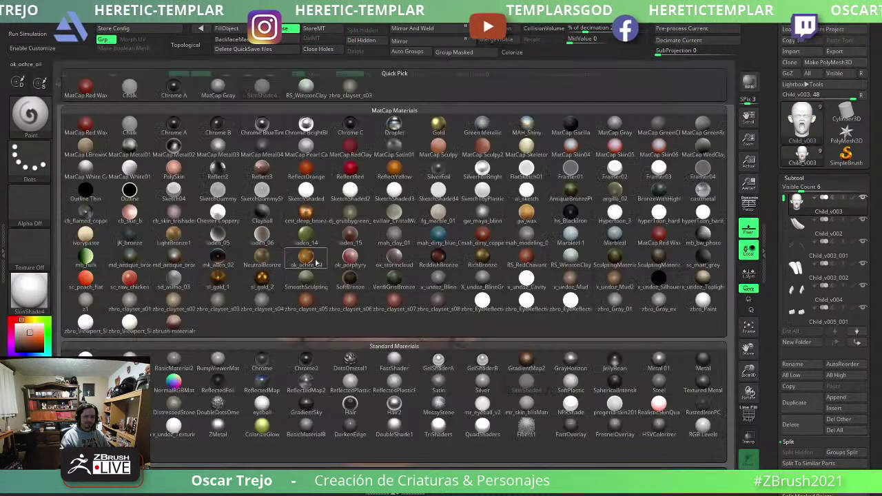
left_click(563, 264)
left_click_drag(559, 296, 124, 330)
left_click_drag(18, 332, 159, 358)
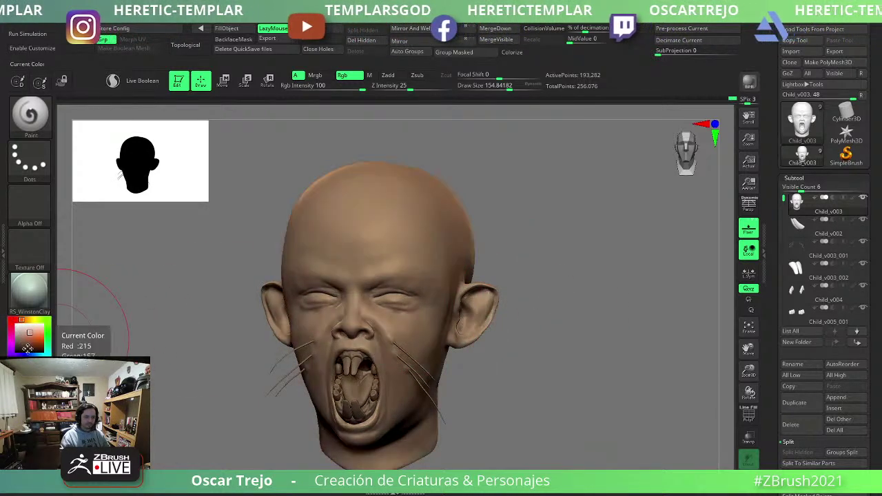
mouse_move(516, 365)
left_mouse_down("alt")
mouse_move(524, 317)
mouse_move(543, 292)
mouse_move(525, 258)
mouse_move(536, 315)
mouse_move(506, 321)
mouse_move(499, 336)
mouse_move(512, 305)
mouse_move(496, 322)
mouse_move(393, 335)
mouse_move(420, 343)
left_mouse_up("alt")
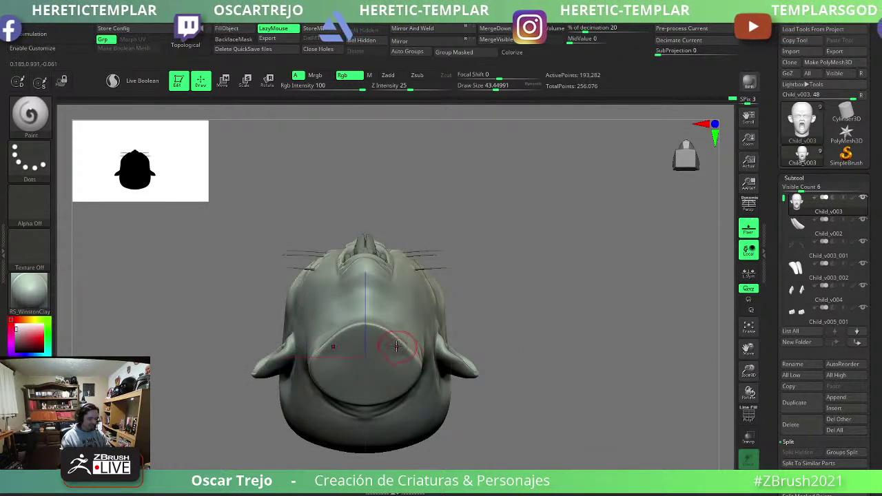
Insert a large sphere beneath the neck with the IMM Primitives brush.
key("b")
key("i")
key("m")
key("b")
key("m")
key("v")
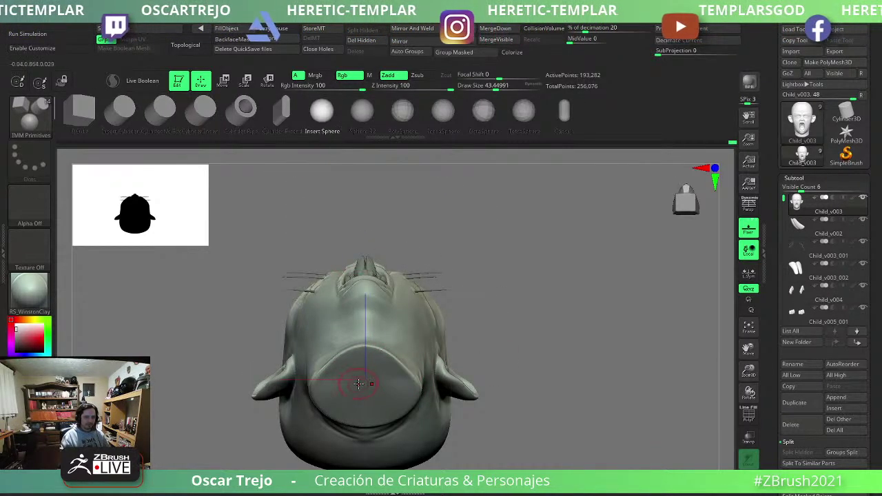
left_click_drag(354, 374, 404, 278)
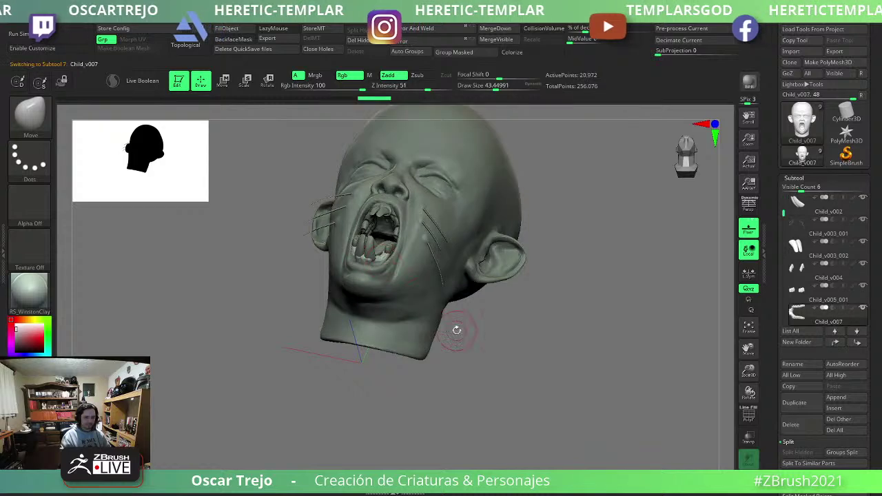
left_click_drag(457, 327, 517, 296)
key("b")
key("i")
key("m")
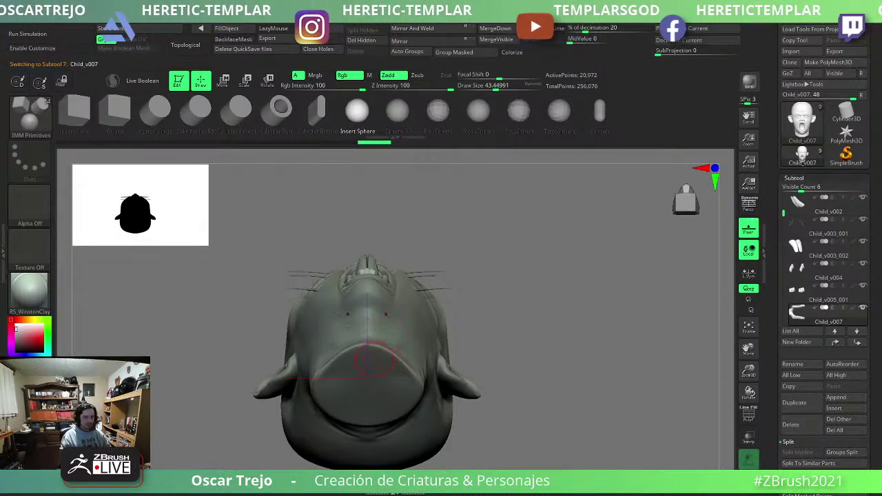
left_click_drag(364, 377, 455, 427)
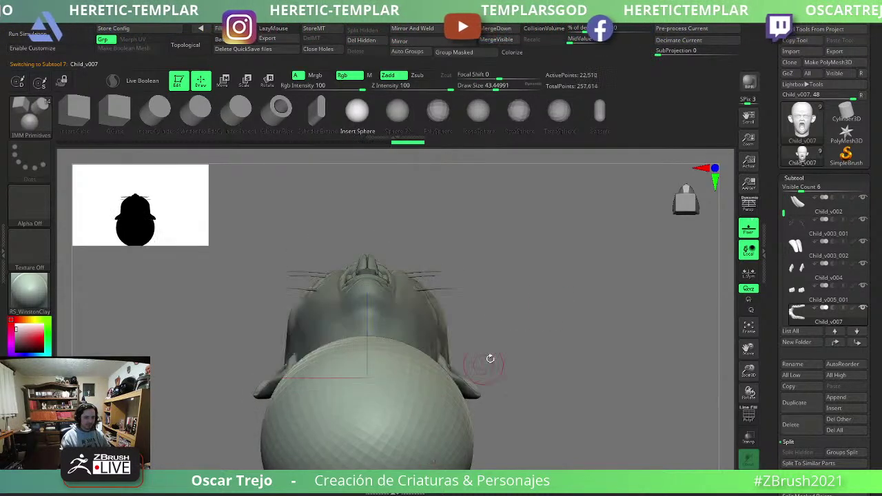
Stretch the sphere into an elongated, egg-shaped torso with the Move brush.
mouse_move(490, 360)
left_mouse_down()
mouse_move(555, 400)
mouse_move(571, 290)
left_mouse_up()
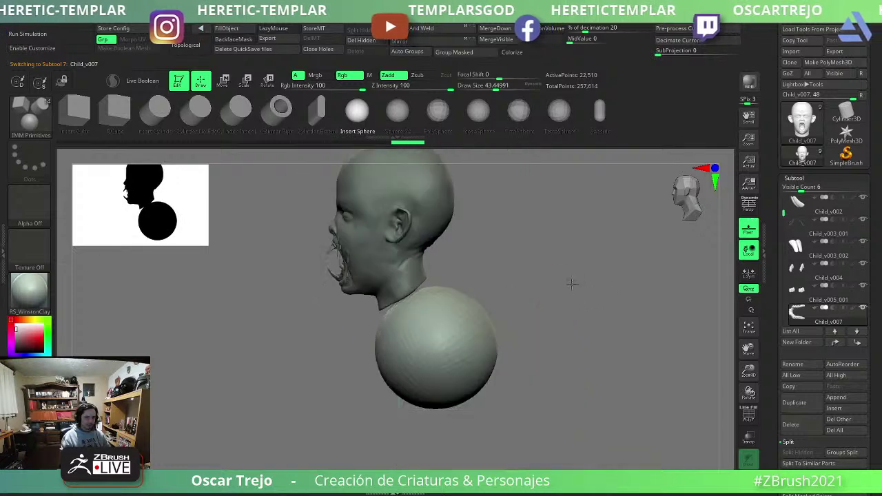
key("b")
key("m")
key("v")
mouse_move(441, 314)
left_mouse_down()
mouse_move(405, 301)
mouse_move(418, 291)
mouse_move(346, 314)
mouse_move(391, 303)
mouse_move(385, 290)
mouse_move(303, 311)
mouse_move(405, 301)
mouse_move(416, 377)
mouse_move(433, 310)
mouse_move(452, 295)
mouse_move(374, 335)
left_mouse_up()
Drop the body to a lower subdivision level and smooth its faceted chest.
left_click_drag(468, 298, 414, 294)
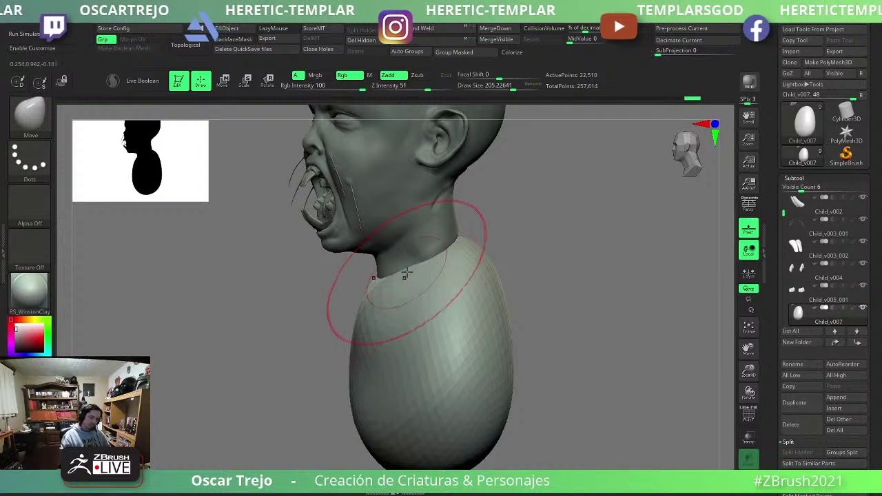
key("shift")
left_click_drag(406, 290, 510, 256)
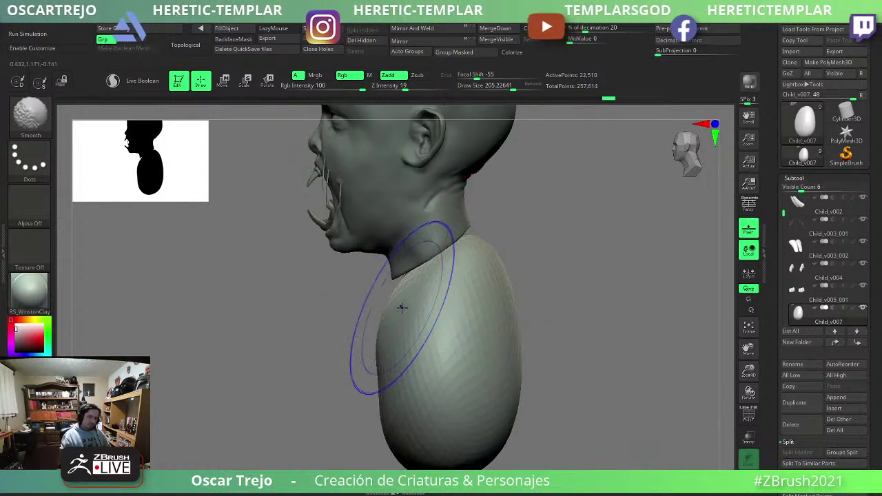
key("shift+d")
key("shift+d")
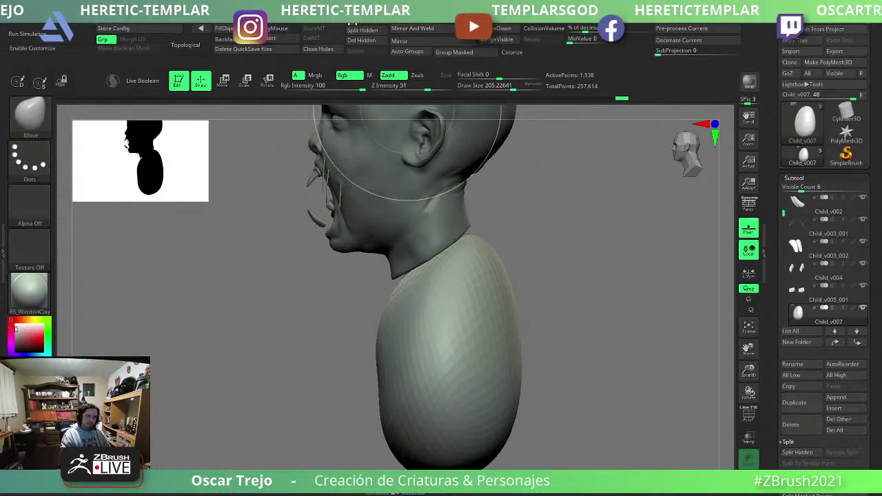
left_click_drag(289, 228, 383, 275)
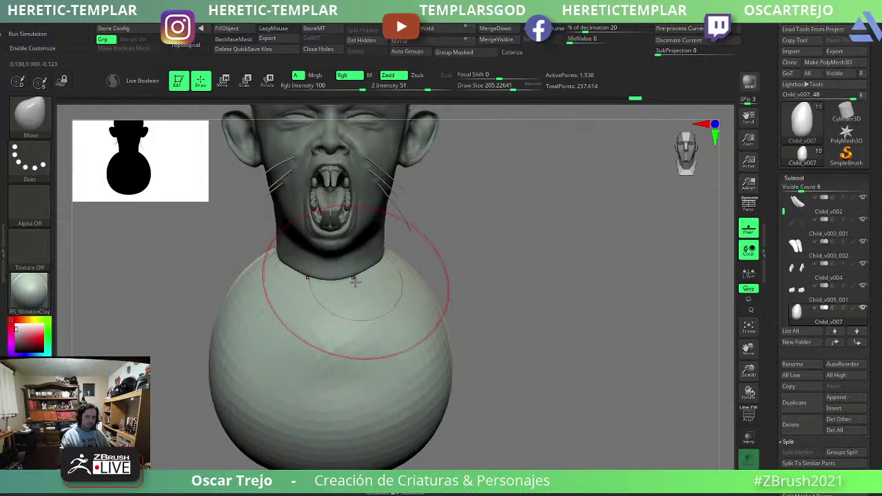
key("b")
key("c")
key("b")
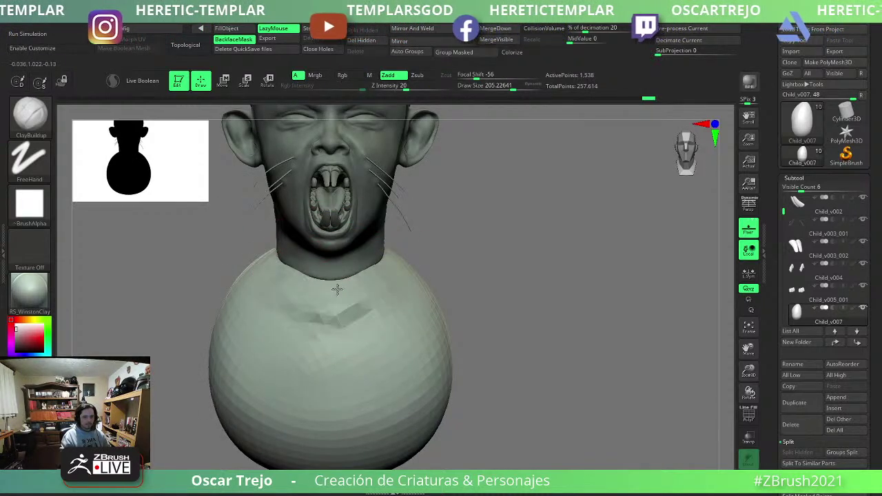
left_click_drag(362, 261, 338, 351, "shift")
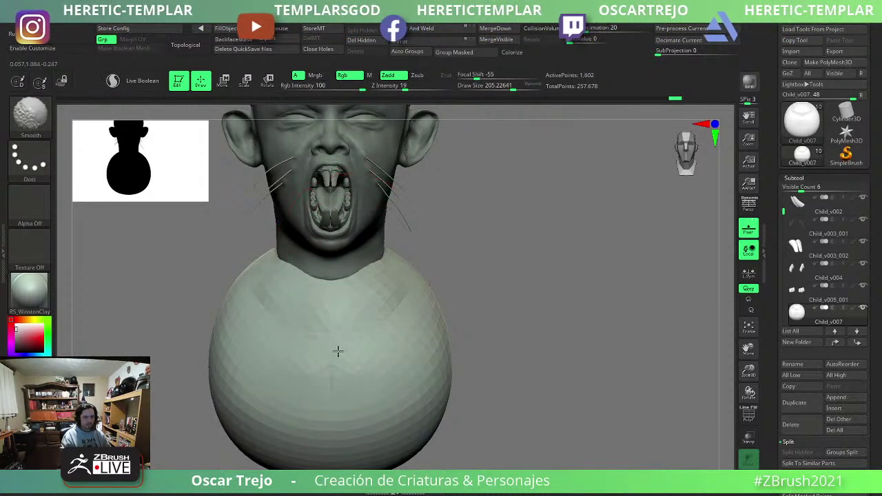
left_click_drag(440, 291, 228, 323, "shift")
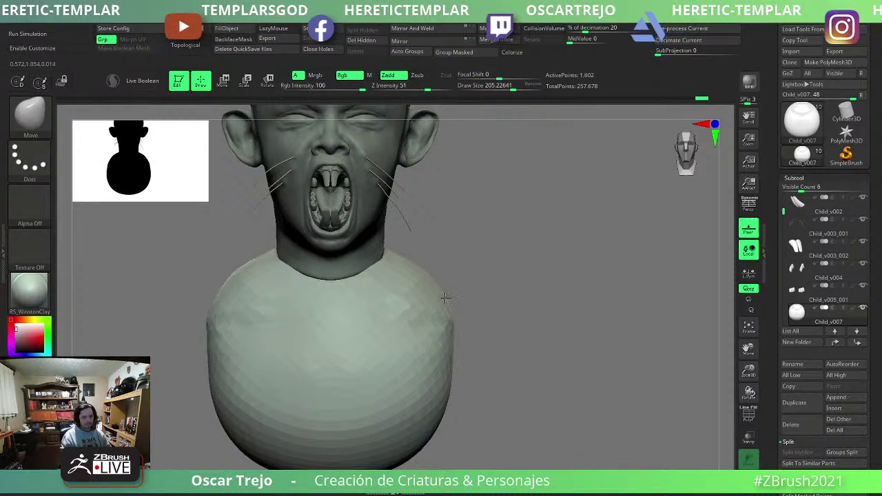
Pull the body's sides inward and lift its neck edge up under the jaw.
key("b")
key("m")
key("v")
left_click_drag(398, 310, 417, 315)
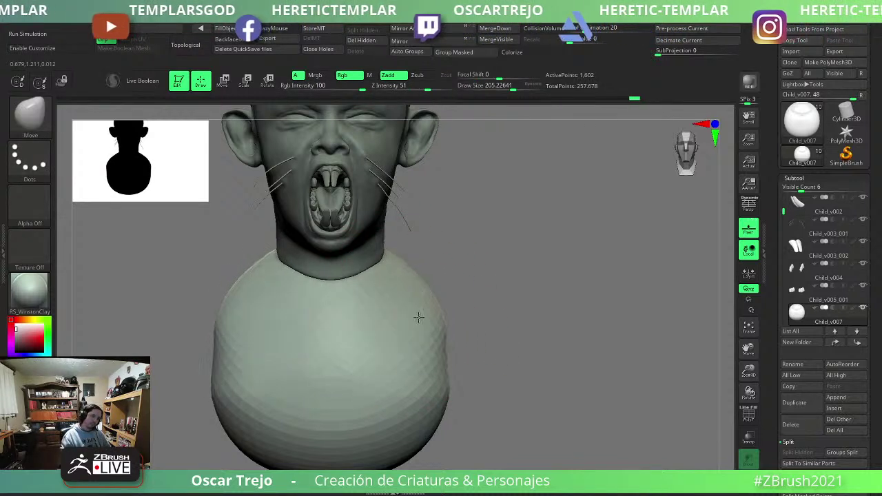
left_click(368, 232, "alt")
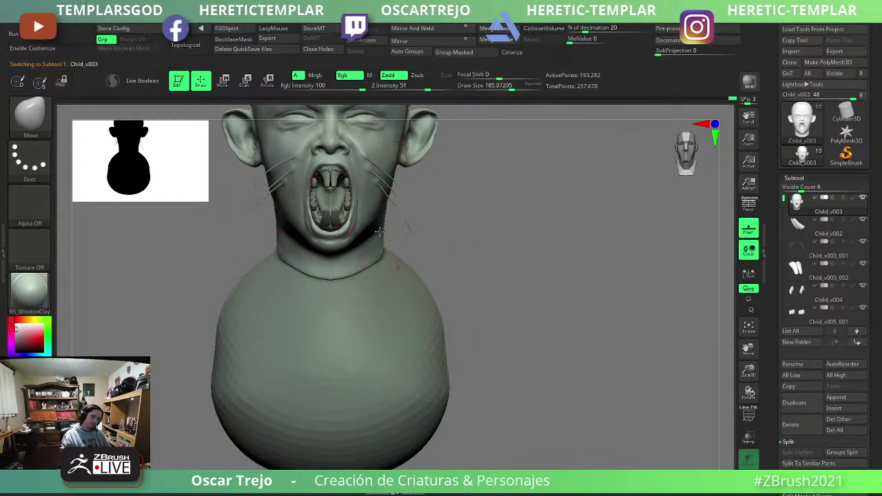
left_click(417, 250, "alt")
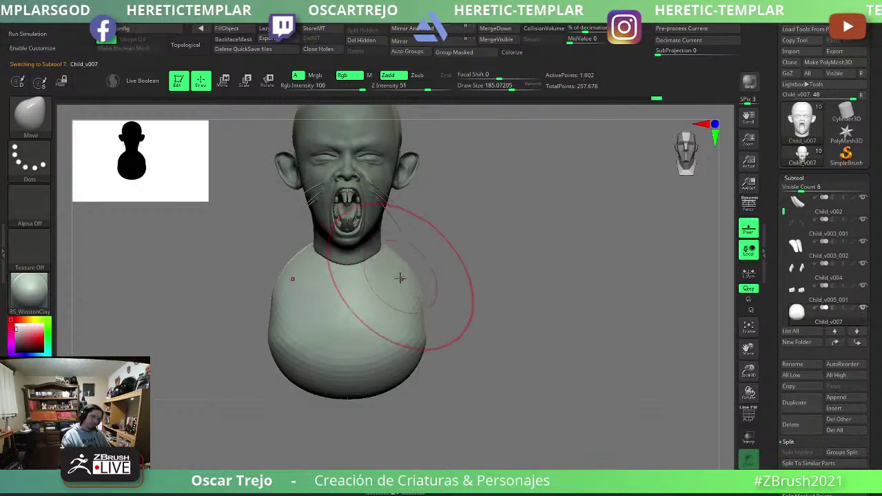
mouse_move(423, 276)
right_mouse_down("alt")
mouse_move(507, 374)
mouse_move(580, 367)
mouse_move(531, 318)
right_mouse_up("alt")
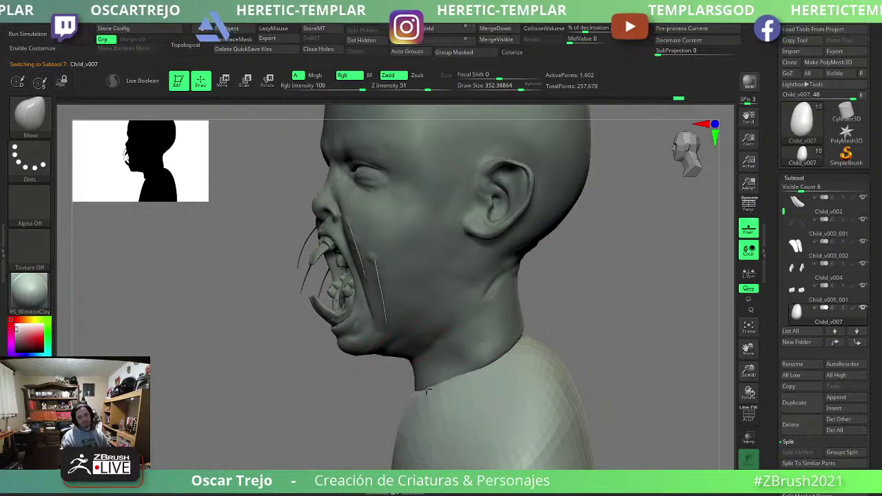
left_click_drag(521, 378, 513, 353)
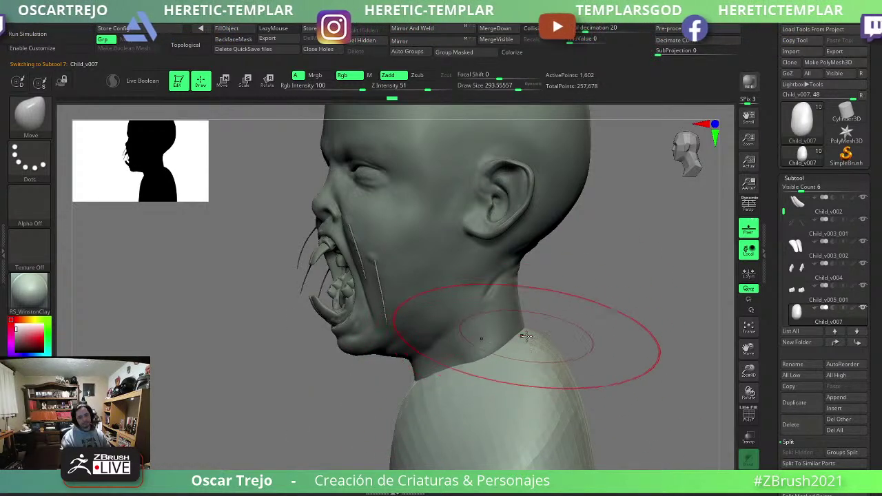
key("bracketleft")
right_click_drag(354, 396, 517, 331)
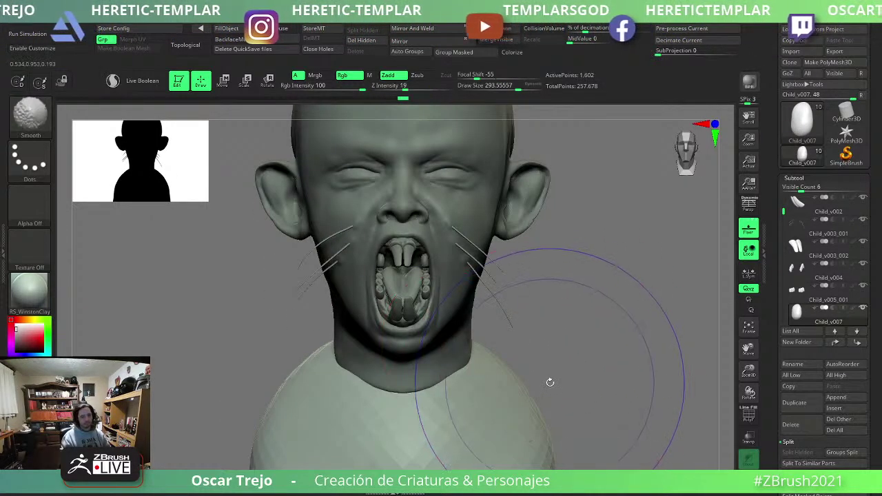
right_click_drag(565, 389, 482, 385, "ctrl")
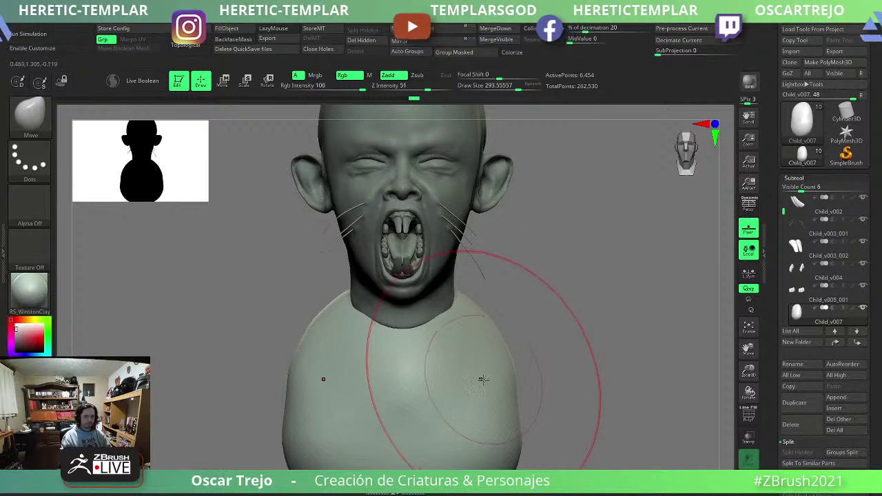
Carve a crease along the collar line with a small DamStandard brush.
key("b")
key("d")
key("s")
key("bracketleft")
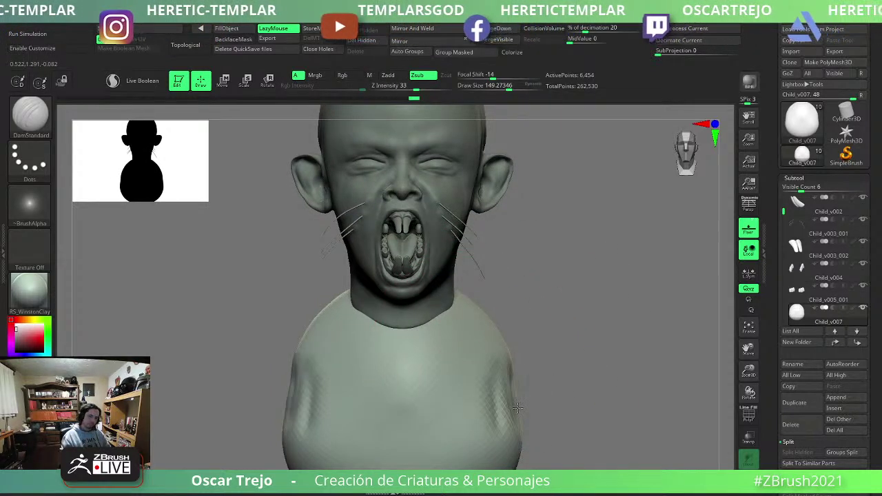
left_click_drag(501, 429, 505, 395, "shift")
key("bracketleft")
key("bracketleft")
key("bracketleft")
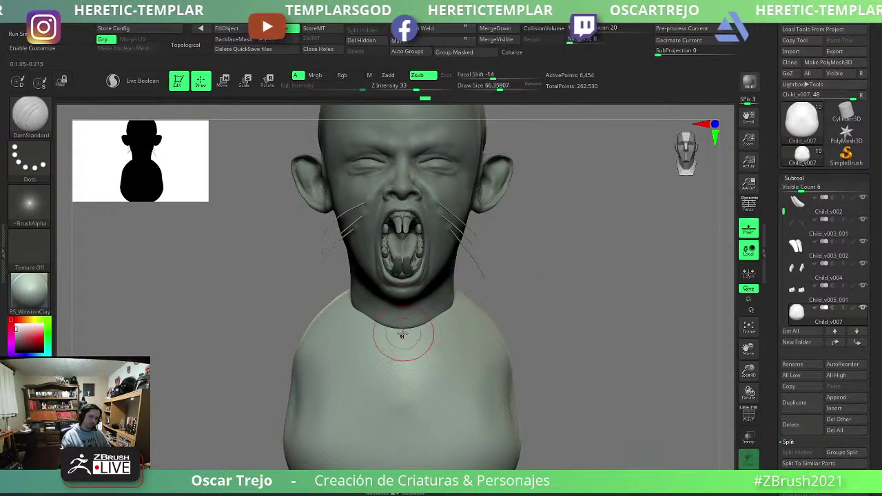
left_click_drag(551, 290, 458, 290)
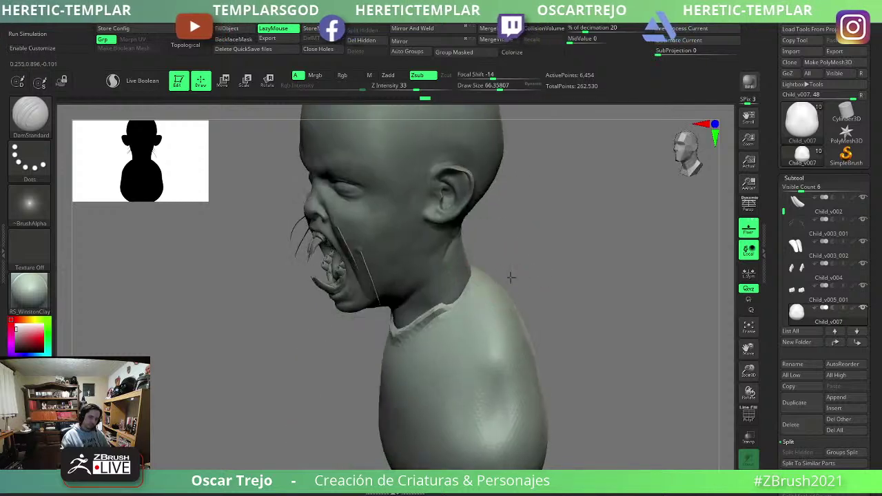
right_click_drag(482, 270, 470, 274)
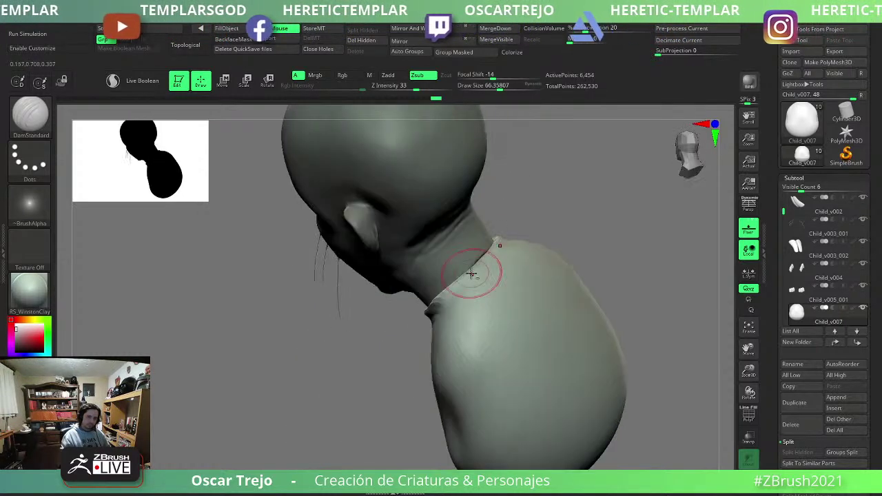
left_click_drag(455, 279, 430, 308)
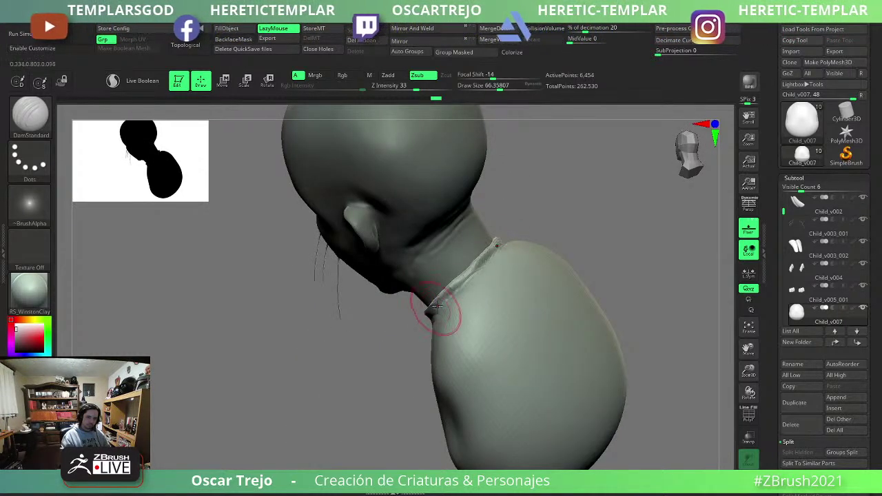
right_click_drag(436, 305, 414, 302)
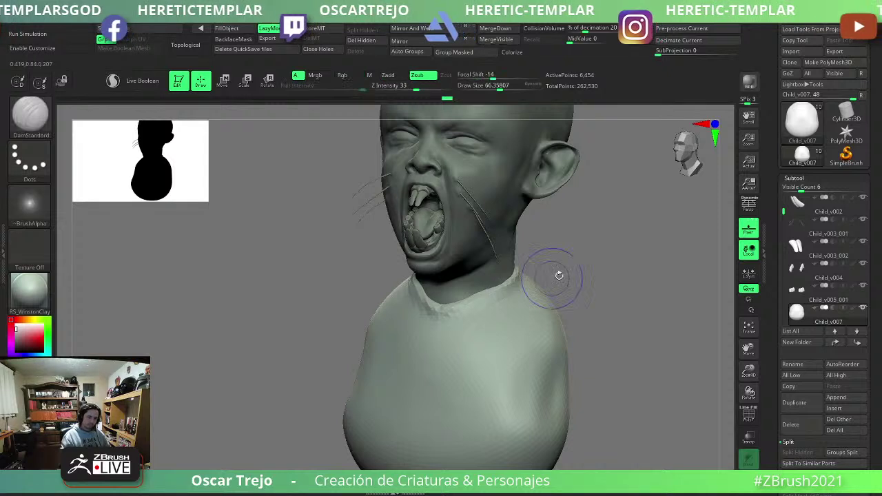
right_click_drag(559, 276, 507, 300, "shift")
mouse_move(561, 324)
left_mouse_down("shift")
mouse_move(554, 342)
mouse_move(482, 315)
left_mouse_up("shift")
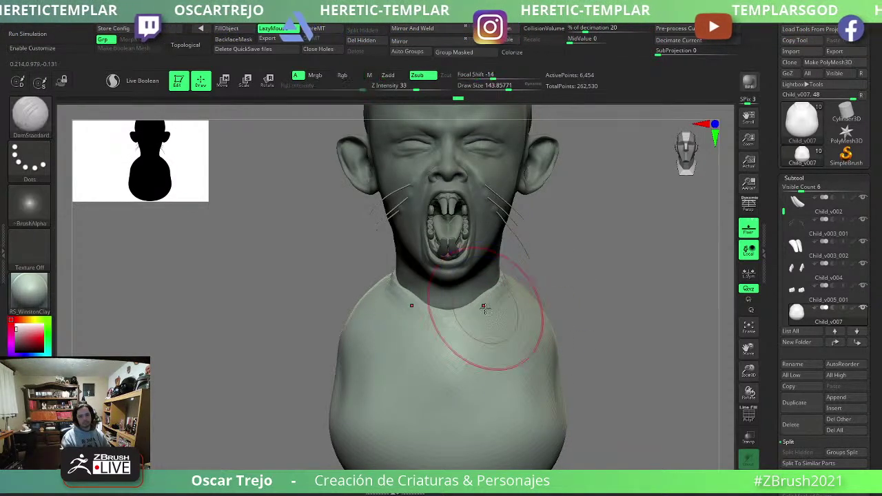
Soften the collar below the neck and flatten the chest with TrimDynamic.
key("b")
key("m")
key("v")
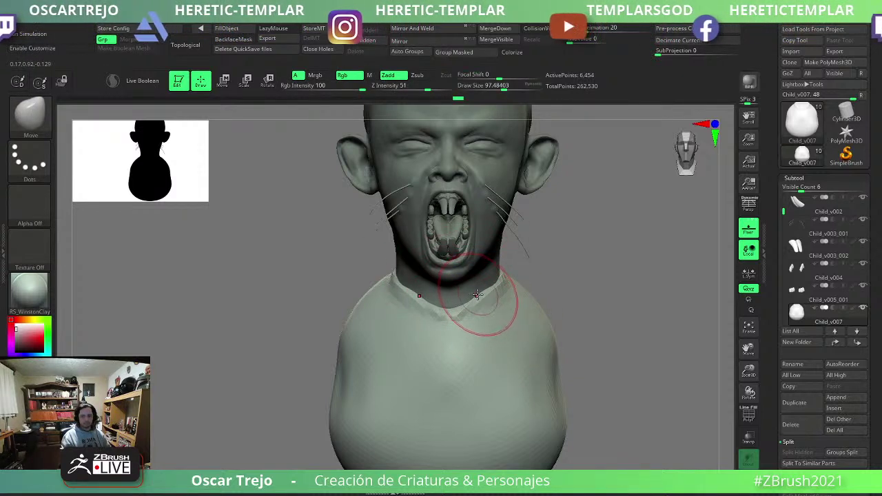
mouse_move(486, 300)
left_mouse_down("shift")
mouse_move(466, 333)
mouse_move(434, 351)
left_mouse_up("shift")
key("b")
key("t")
key("d")
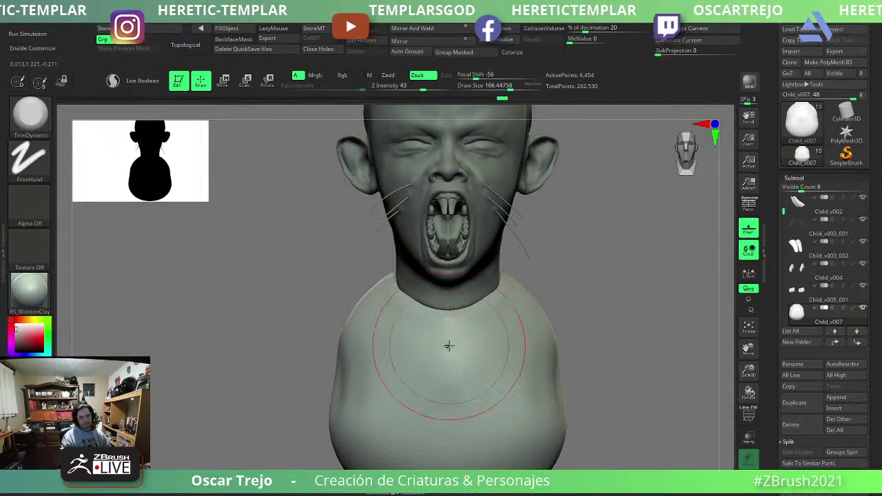
left_click_drag(448, 344, 490, 415)
key("s")
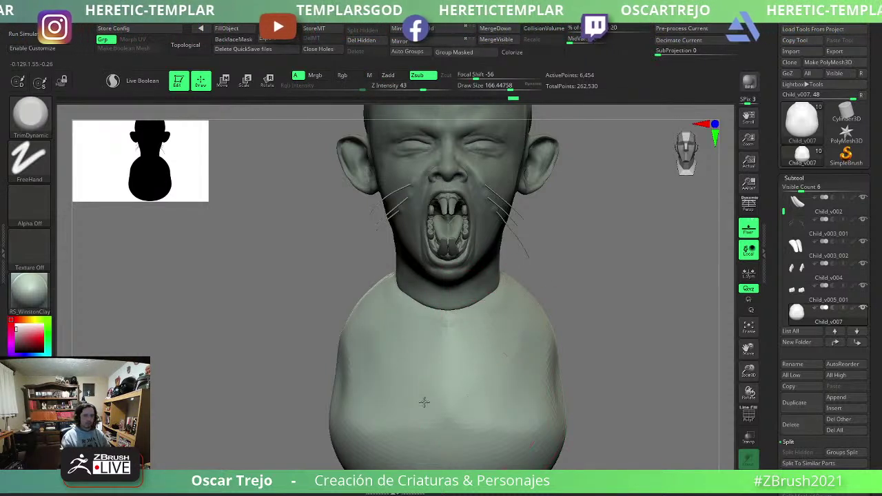
left_click_drag(506, 374, 476, 397, "shift")
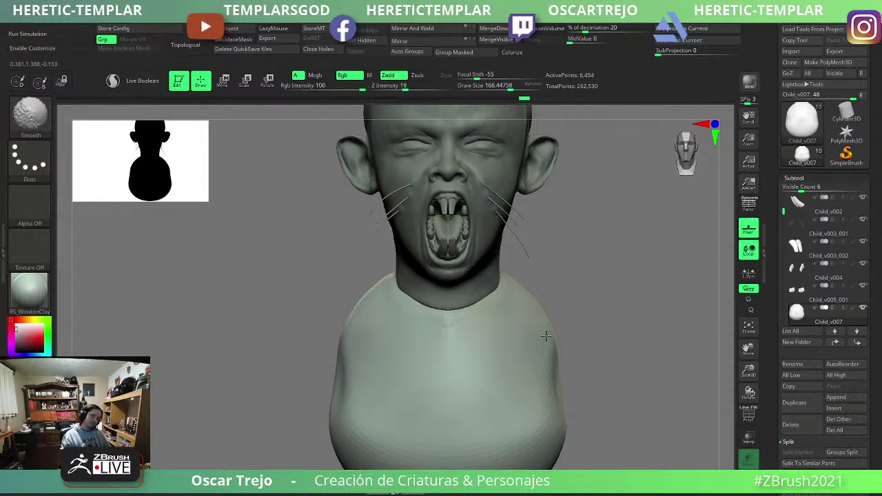
left_click_drag(577, 275, 559, 289, "alt")
Select TrimCurve and slice a first straight line across the lower body.
left_click(28, 114, "ctrl+shift")
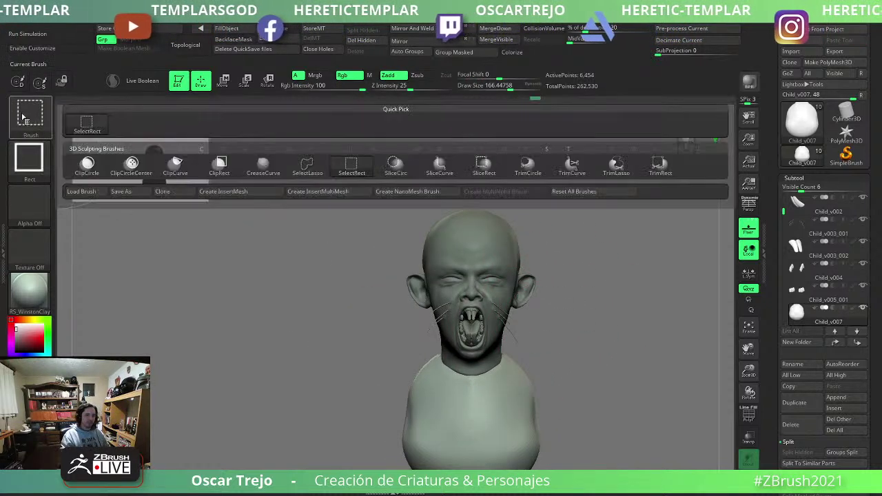
left_click(29, 113)
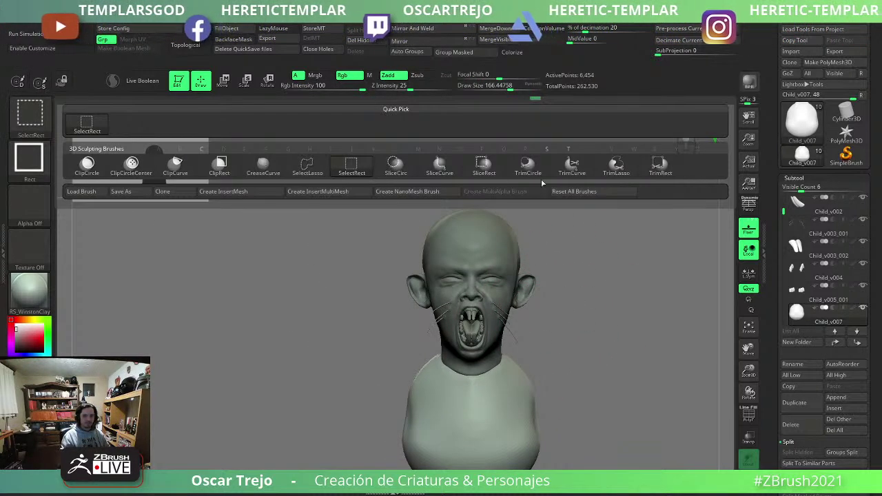
left_click(571, 167)
mouse_move(590, 382)
left_mouse_down("ctrl+shift")
mouse_move(259, 398)
mouse_move(360, 387)
left_mouse_up("ctrl+shift")
scroll(799, 350, "down", 1)
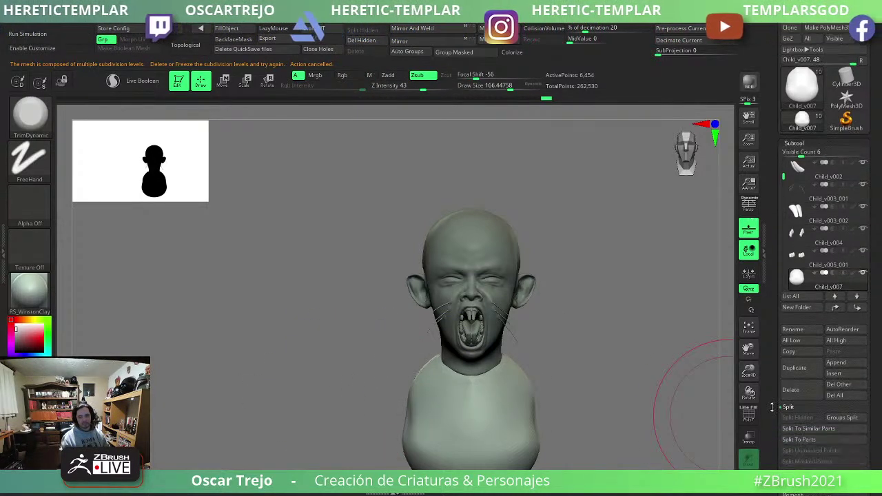
scroll(799, 349, "down", 4)
Delete the body's lower subdivision levels, then trim the bust bottom straight and frame it.
left_click(798, 349)
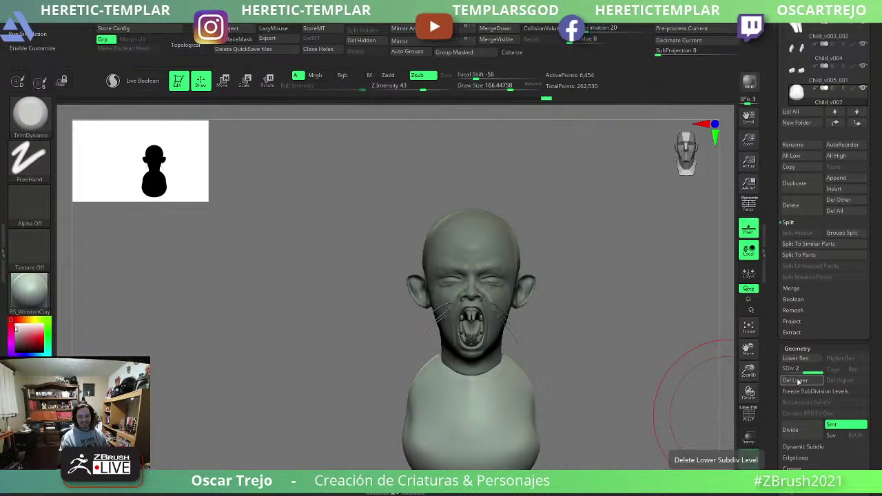
key("shift")
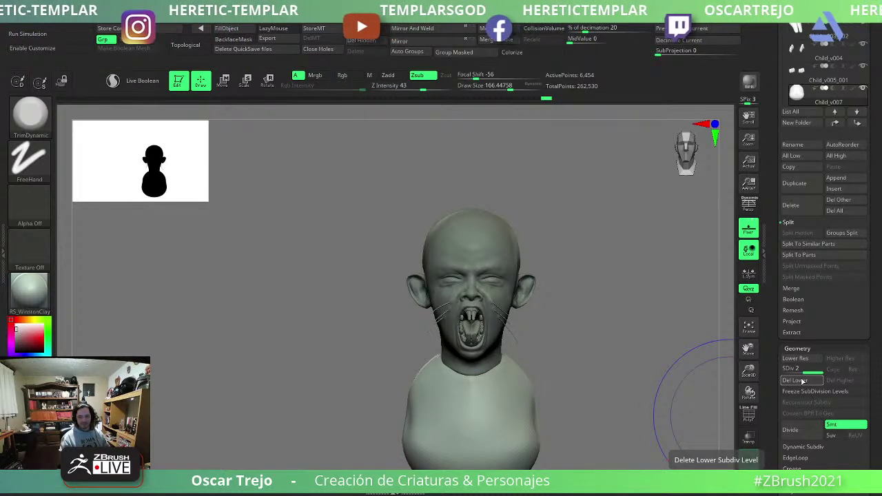
left_click(802, 381)
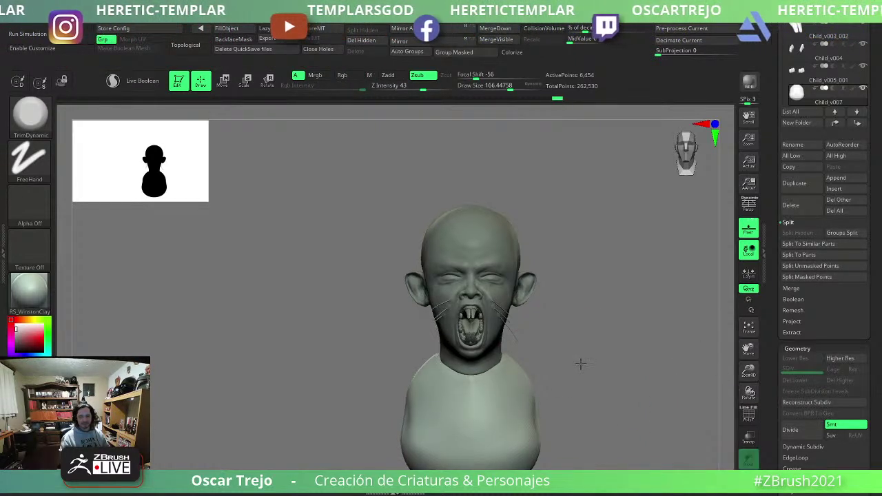
key("ctrl+shift")
left_click_drag(480, 402, 309, 395, "ctrl+shift")
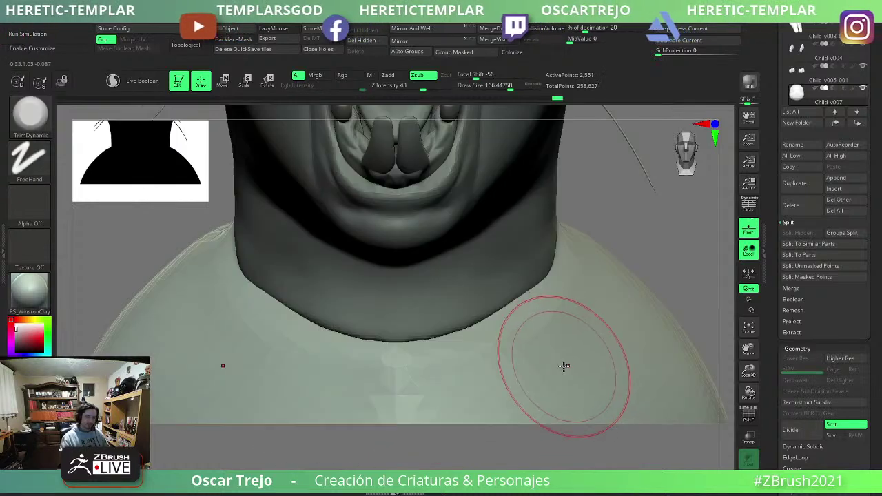
key("f")
mouse_move(586, 365)
left_mouse_down()
mouse_move(578, 319)
mouse_move(601, 351)
left_mouse_up()
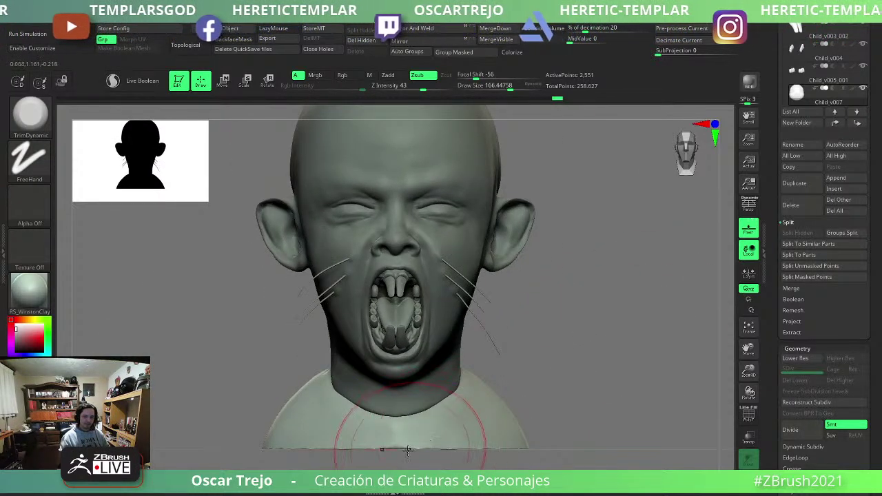
Switch to the Move brush, zoom in, and make Child_v003 the active subtool.
key("shift")
mouse_move(445, 452)
left_mouse_down("shift")
mouse_move(394, 467)
mouse_move(305, 404)
mouse_move(557, 404)
mouse_move(542, 349)
mouse_move(482, 386)
left_mouse_up("shift")
key("b")
key("m")
key("v")
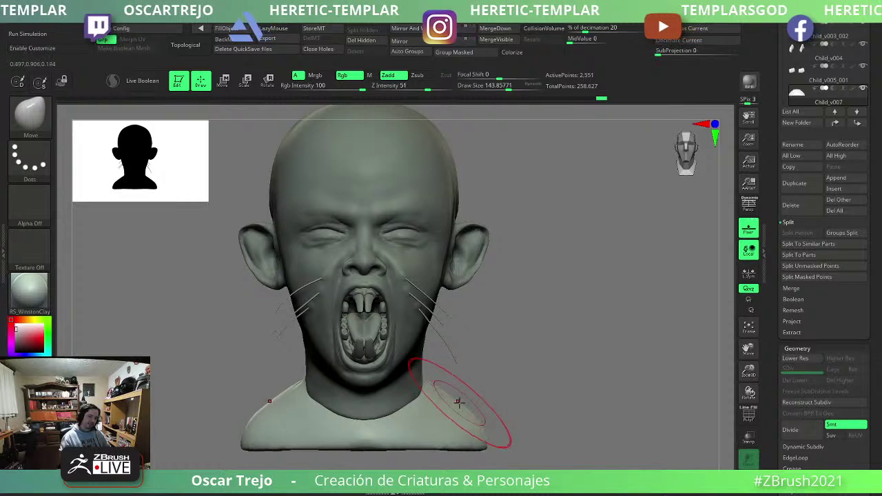
mouse_move(557, 401)
left_mouse_down("alt")
mouse_move(606, 365)
mouse_move(565, 364)
mouse_move(566, 345)
left_mouse_up("alt")
left_click(527, 301, "alt")
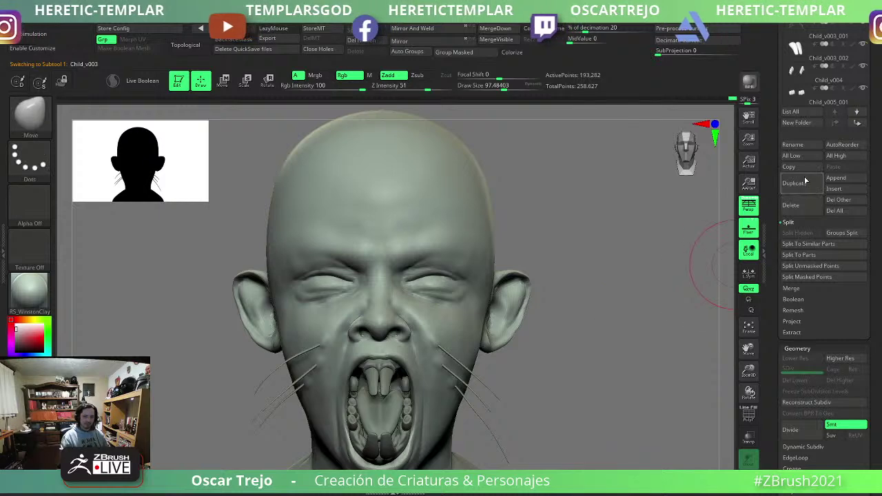
left_click_drag(778, 148, 779, 379)
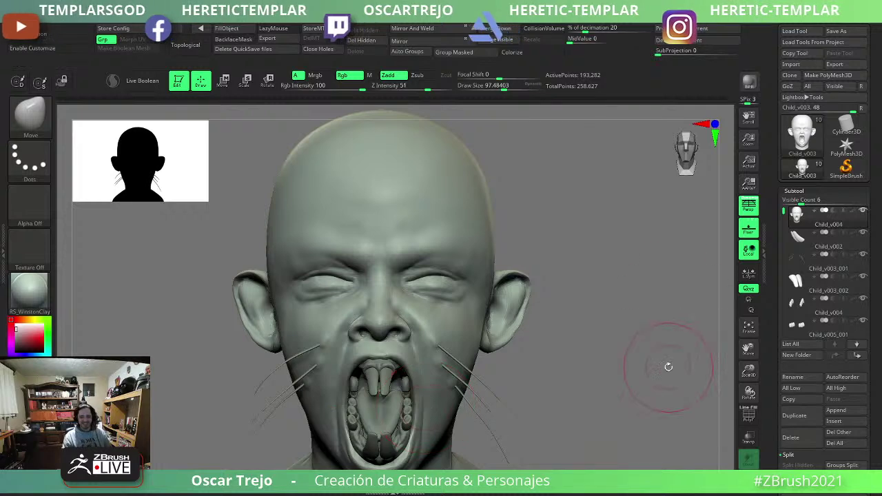
mouse_move(669, 364)
left_mouse_down("alt")
mouse_move(604, 399)
mouse_move(643, 319)
mouse_move(622, 335)
mouse_move(644, 335)
mouse_move(620, 356)
left_mouse_up("alt")
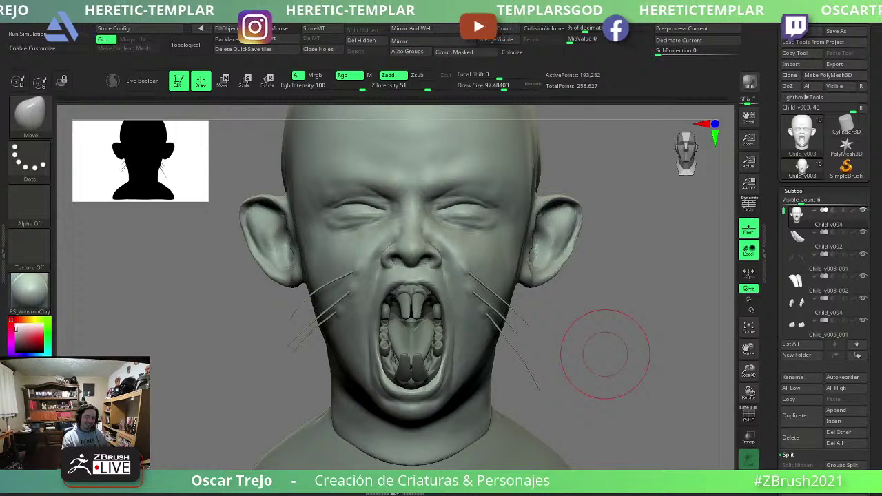
Subdivide the head mesh one more level, then select the whiskers and zoom to the mouth.
mouse_move(590, 364)
left_mouse_down("alt")
mouse_move(569, 328)
mouse_move(577, 337)
left_mouse_up("alt")
key("ctrl")
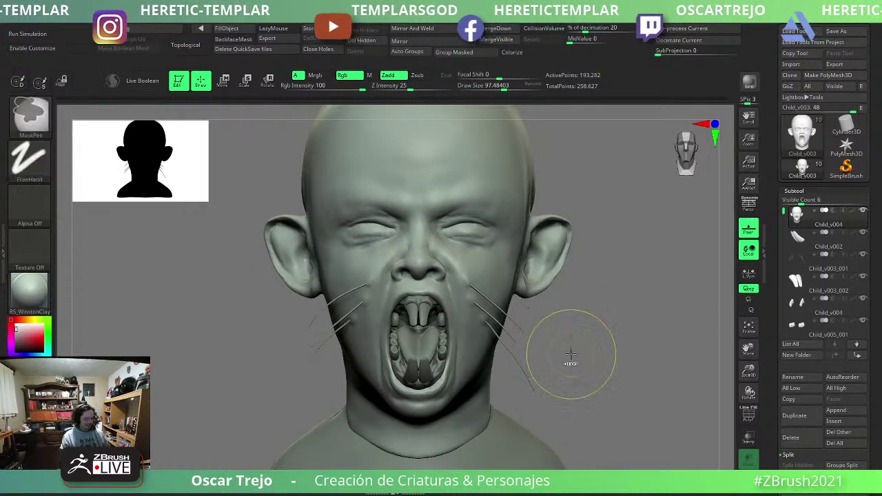
key("ctrl+d")
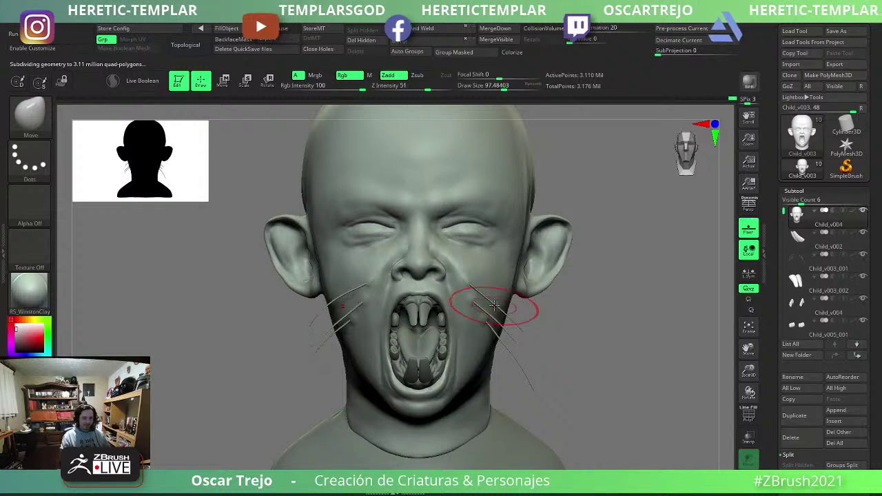
left_click(559, 350, "alt")
left_click_drag(559, 350, 399, 319, "alt")
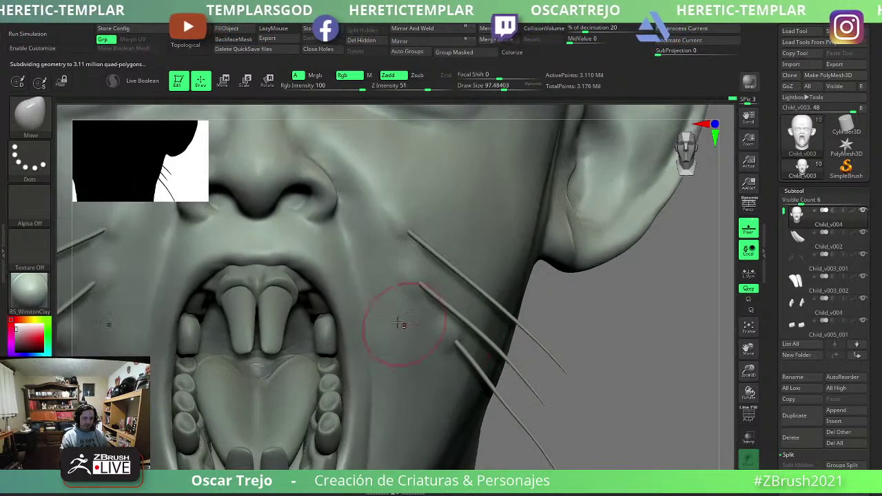
Subdivide the upper teeth twice, then the lower incisors and lower teeth.
left_click(272, 297, "alt")
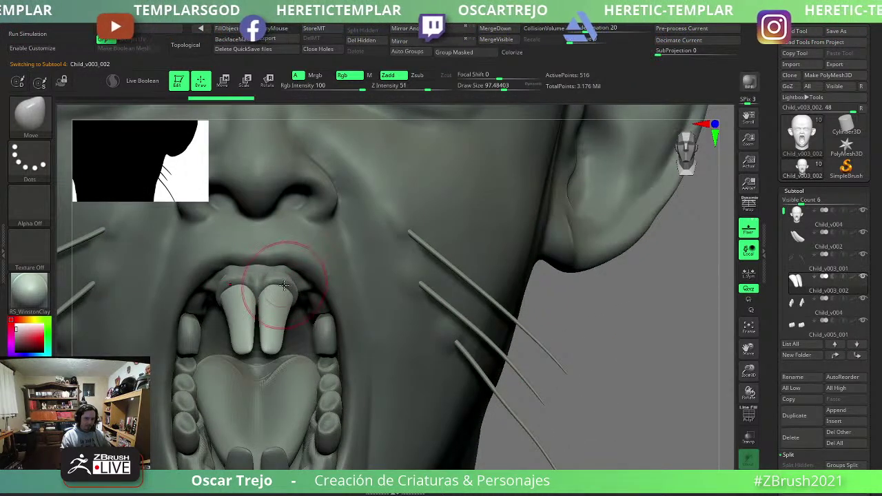
key("shift")
key("shift+f")
key("ctrl+d")
key("ctrl+d")
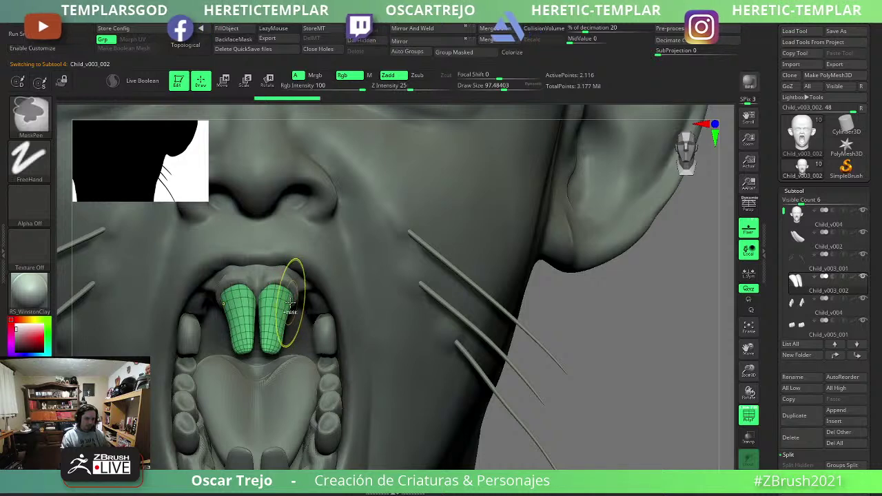
left_click(272, 454, "alt")
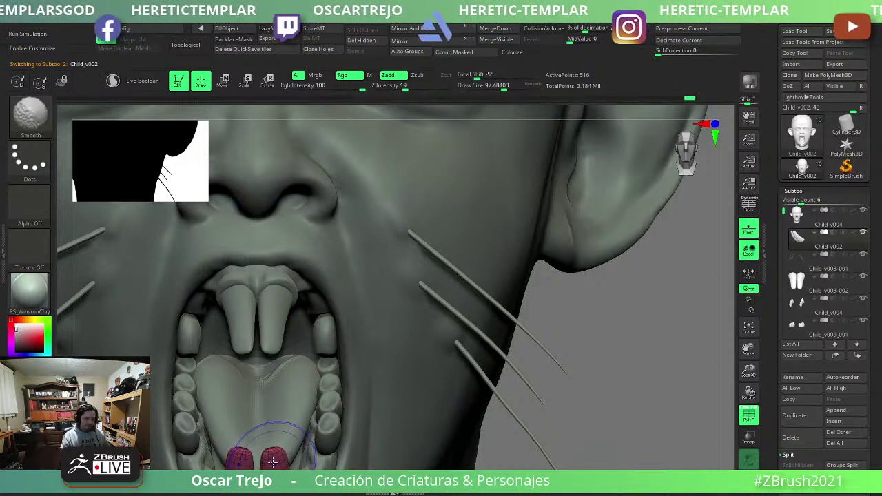
key("ctrl")
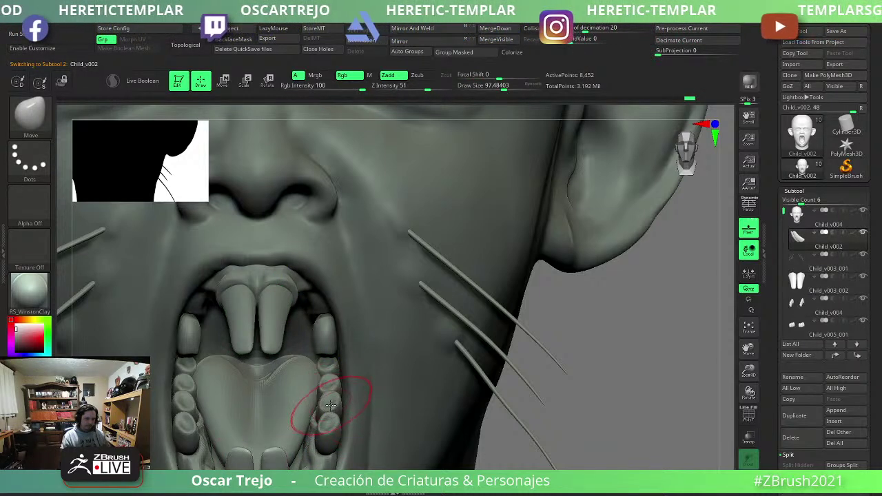
left_click(333, 405, "alt")
left_click(333, 405, "alt")
key("ctrl")
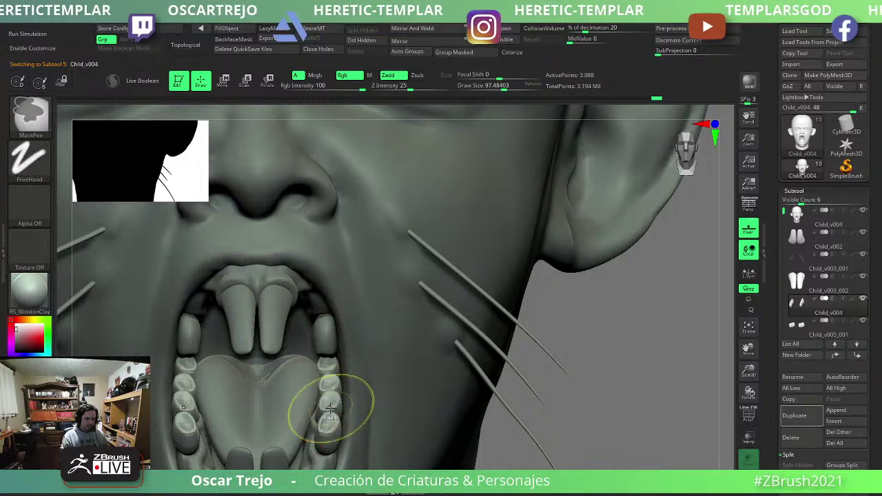
Subdivide the tongue, the lower teeth row and the upper canine teeth.
left_click(293, 410, "alt")
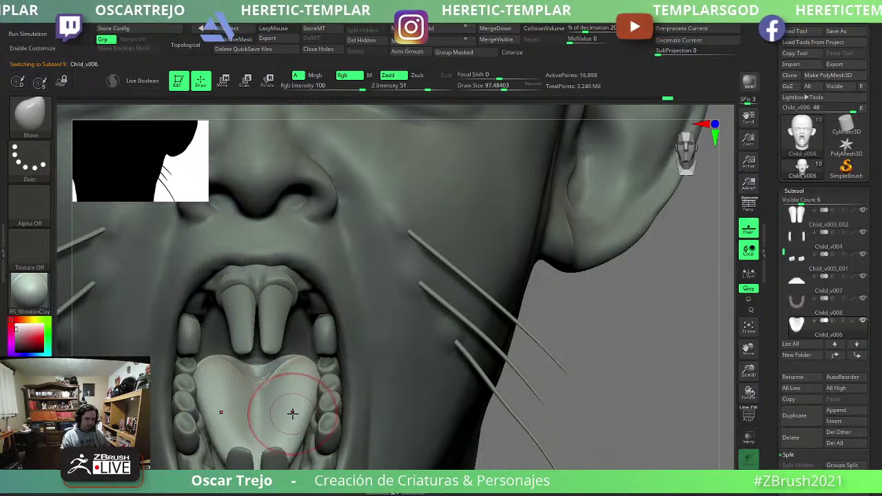
key("ctrl+d")
key("ctrl+d")
key("ctrl+d")
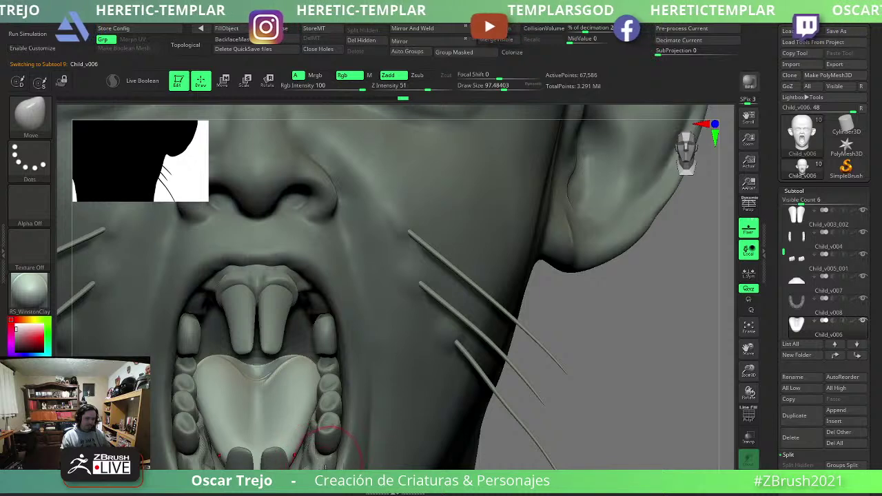
left_click(324, 441, "alt")
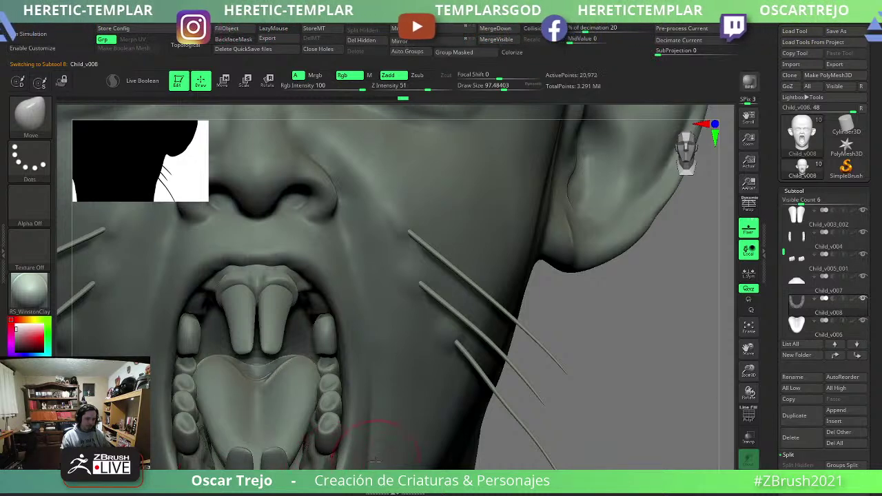
key("ctrl+d")
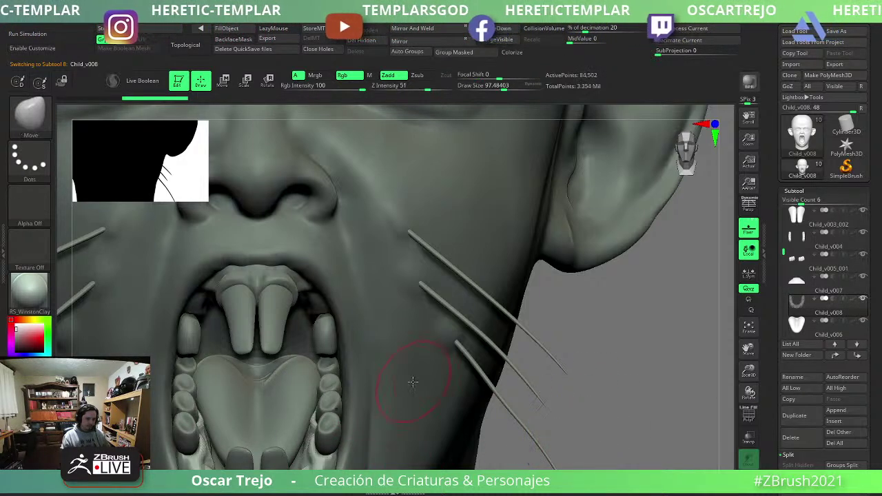
left_click(331, 333, "alt")
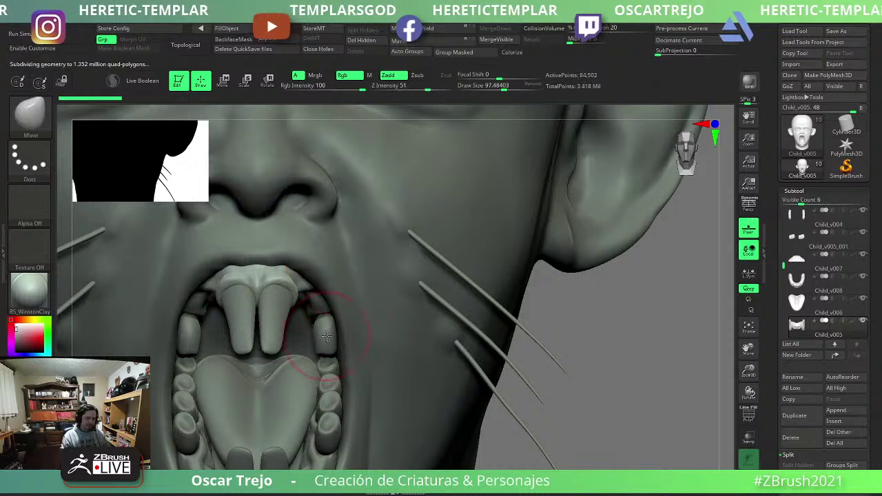
key("w")
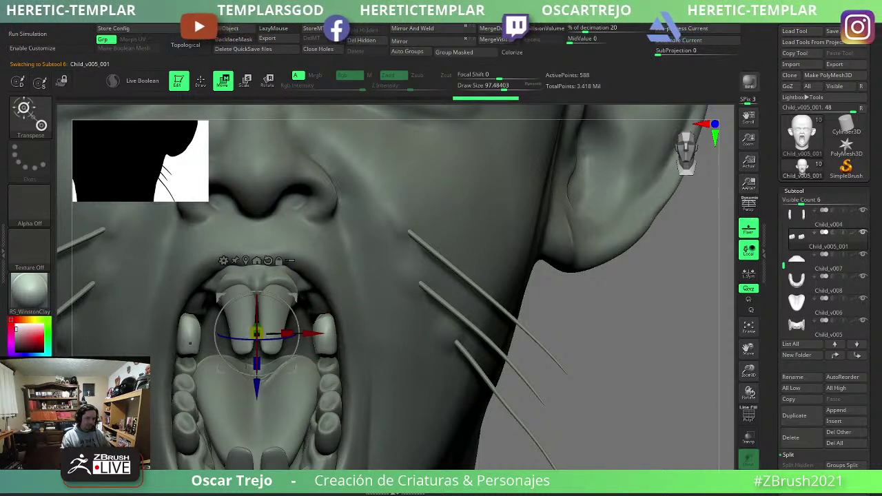
key("q")
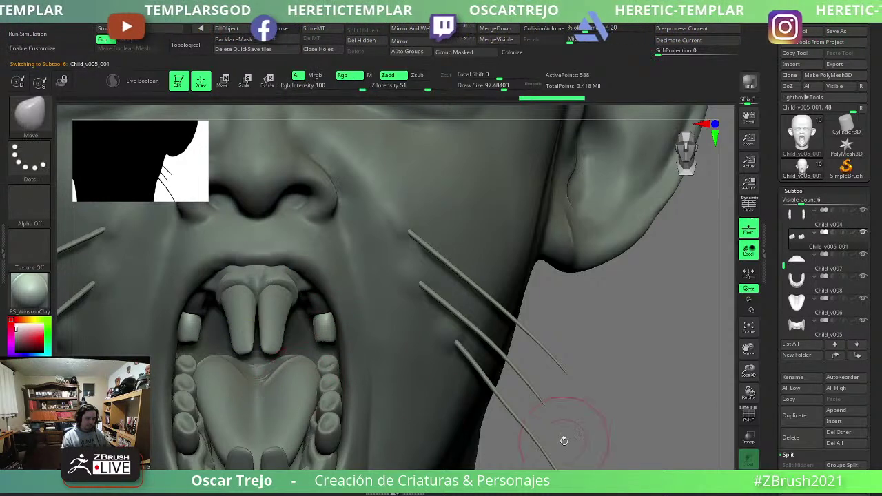
key("ctrl")
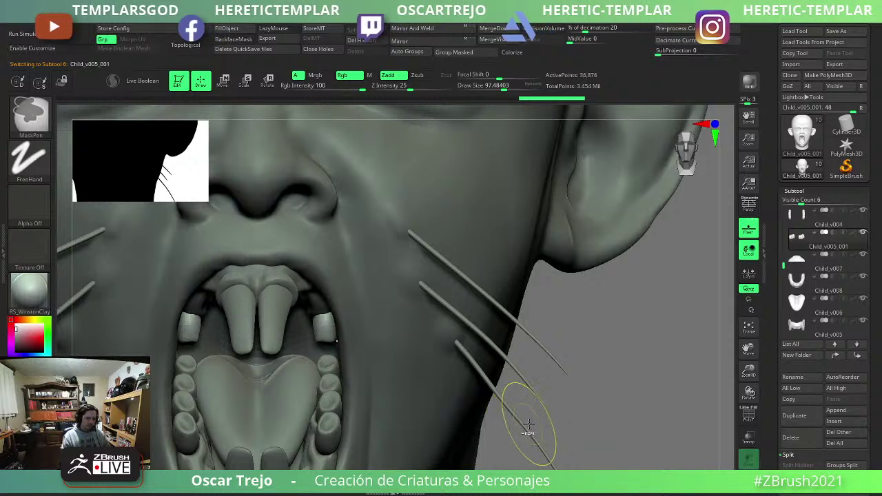
Subdivide the torso, then MergeVisible all pieces into the Merged_Child_v007 tool.
scroll(541, 368, "down", 3)
scroll(541, 368, "down", 3)
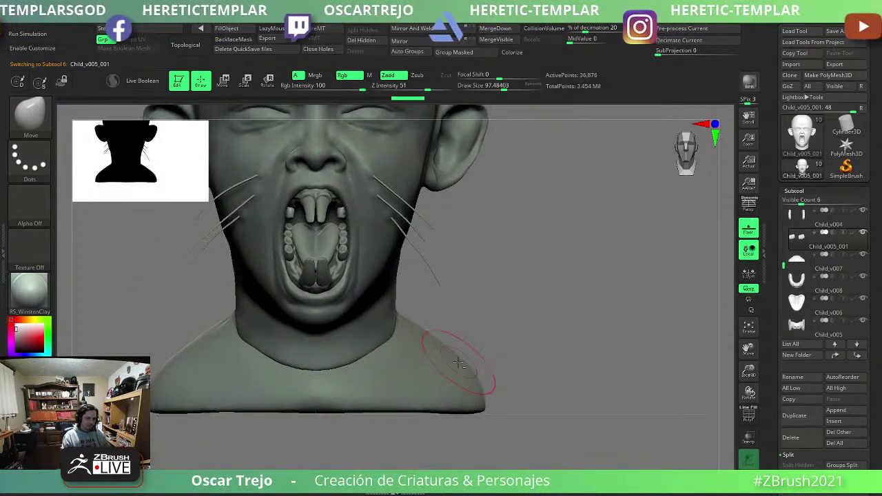
left_click(459, 363, "alt")
key("ctrl")
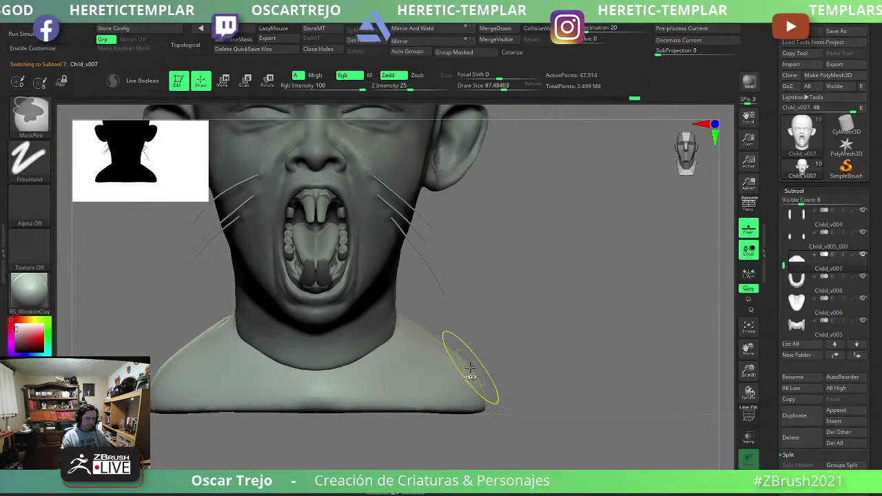
left_click(496, 39)
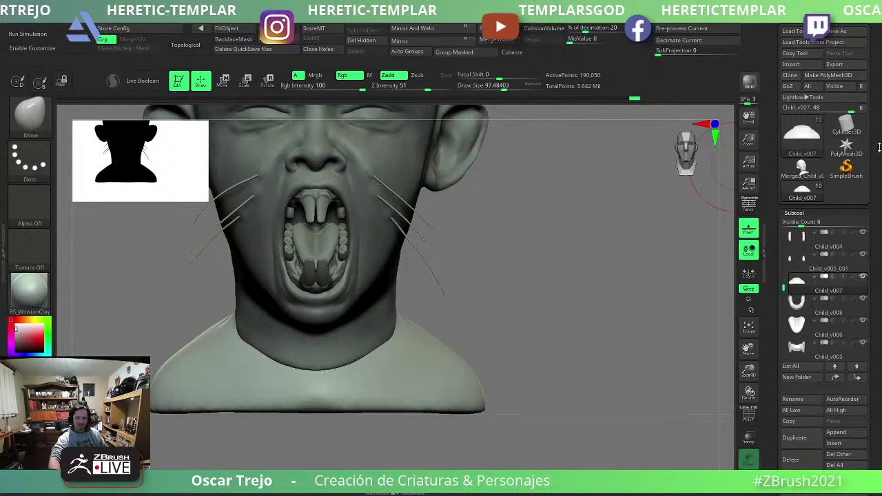
left_click(807, 178)
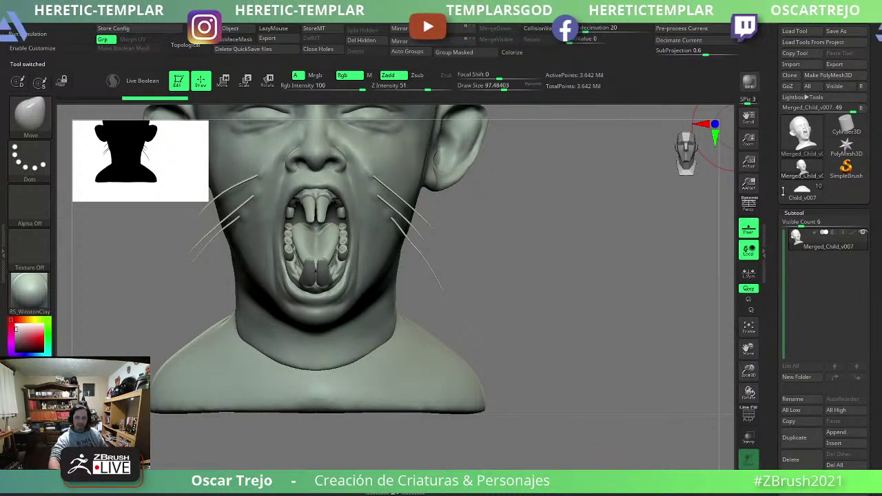
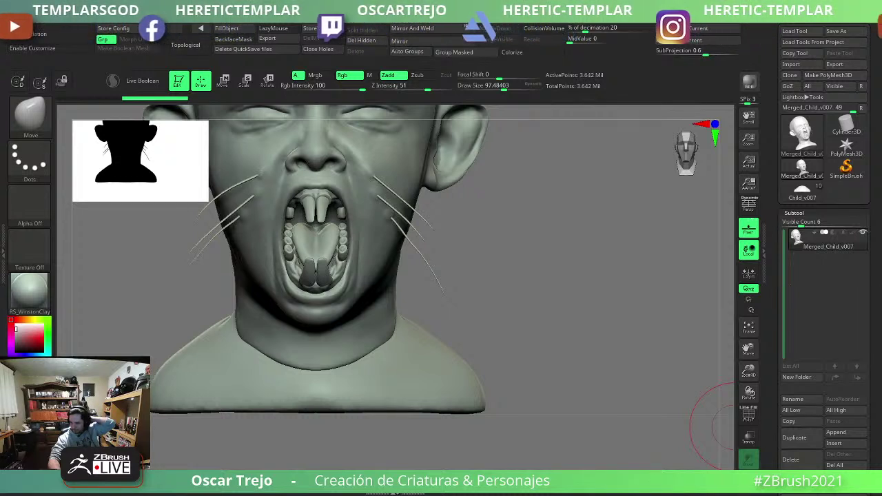
Switch from the ZBrush sculpt to the empty KeyShot render window.
key("alt+Tab")
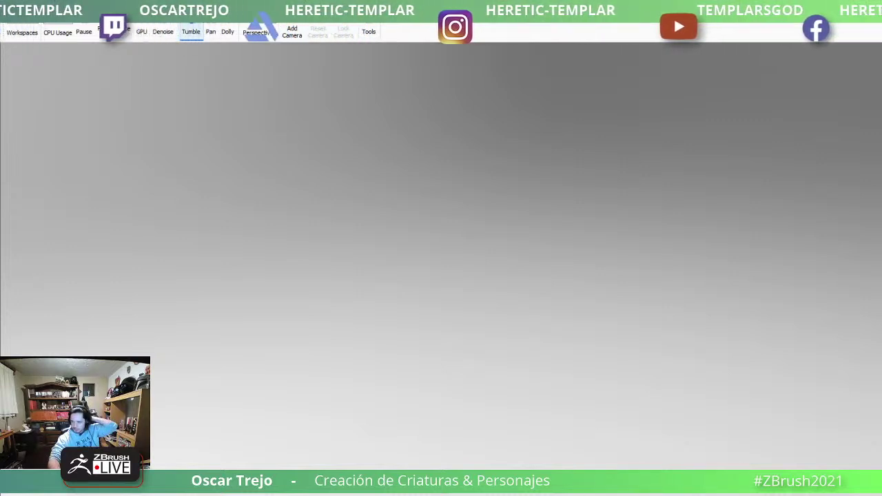
Import RatKid.obj with Center Geometry and Snap to Ground enabled.
key("ctrl+i")
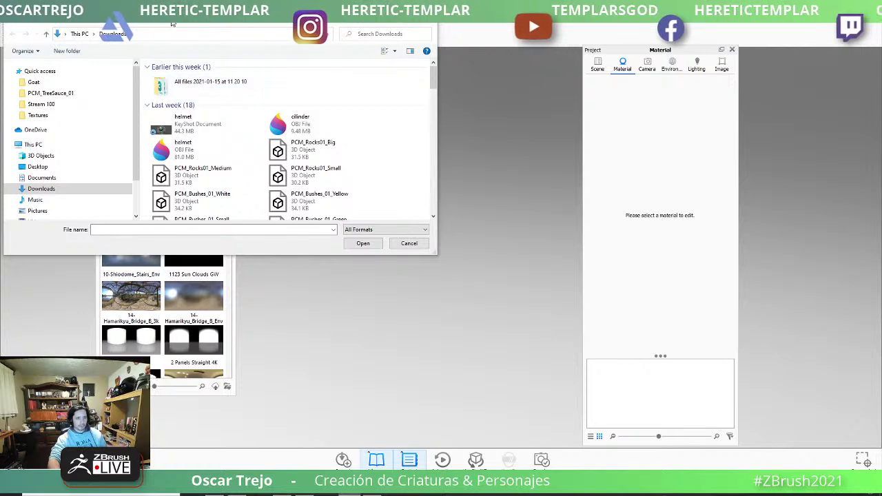
key("Escape")
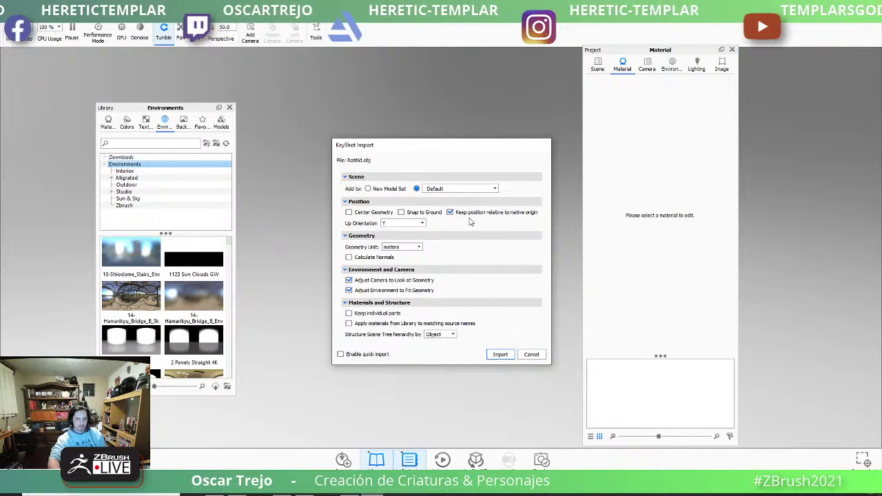
left_click(416, 213)
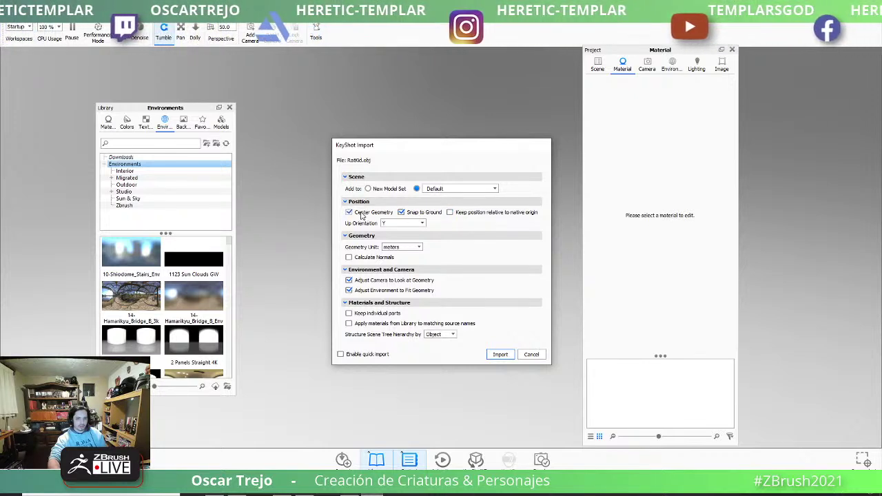
left_click(499, 355)
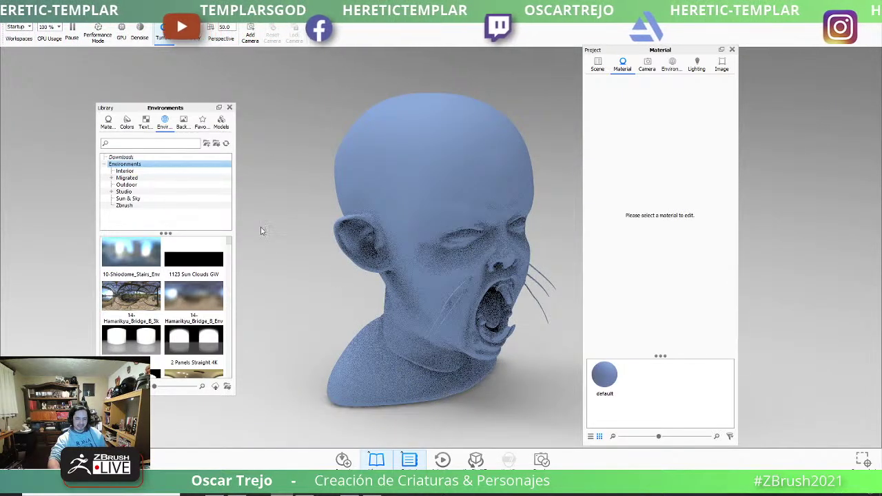
Copy the translucent Human Skin material and paste it onto the bust's head.
left_click_drag(367, 261, 441, 262)
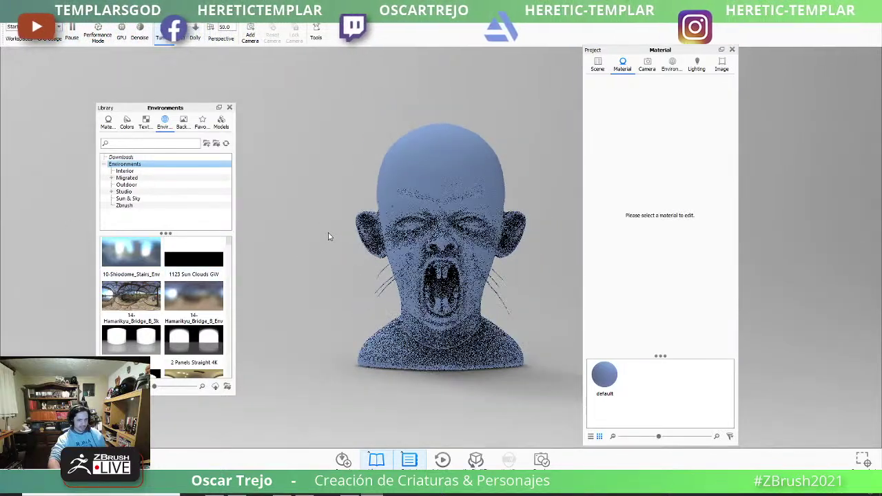
scroll(290, 245, "up", 3)
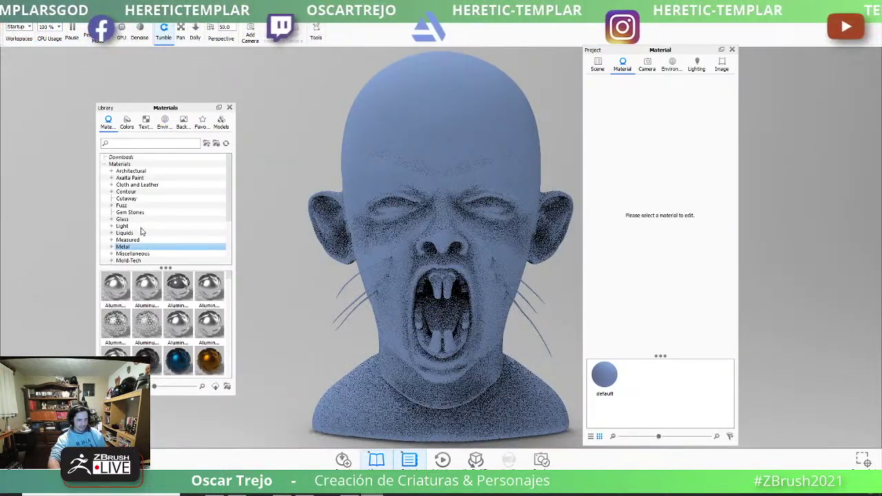
scroll(141, 221, "down", 2)
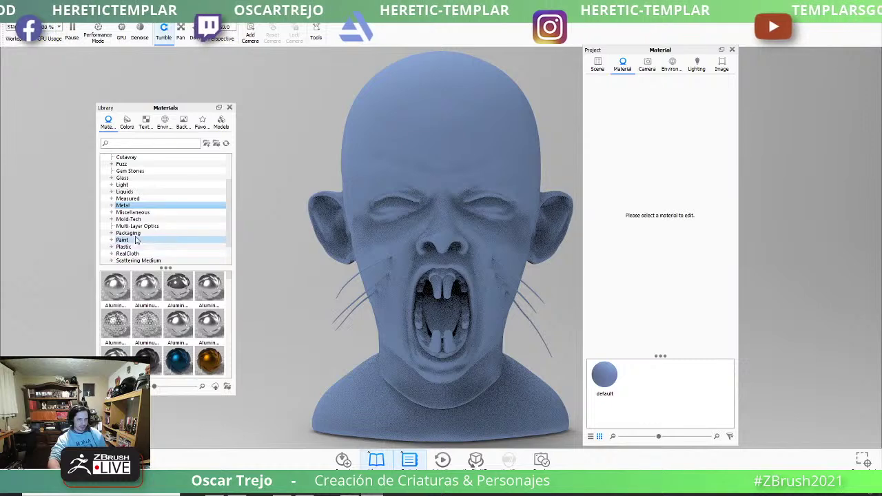
scroll(137, 238, "down", 1)
left_click(130, 261)
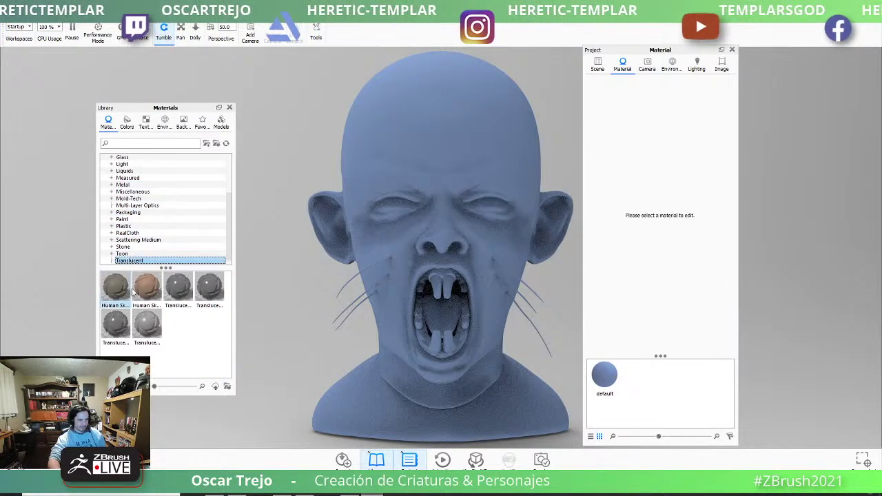
right_click(147, 285)
left_click(158, 288)
right_click(404, 177)
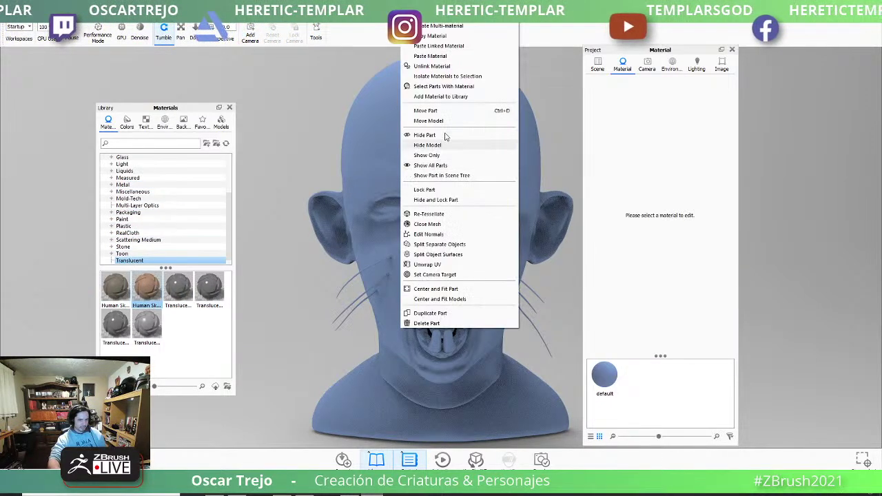
left_click(446, 58)
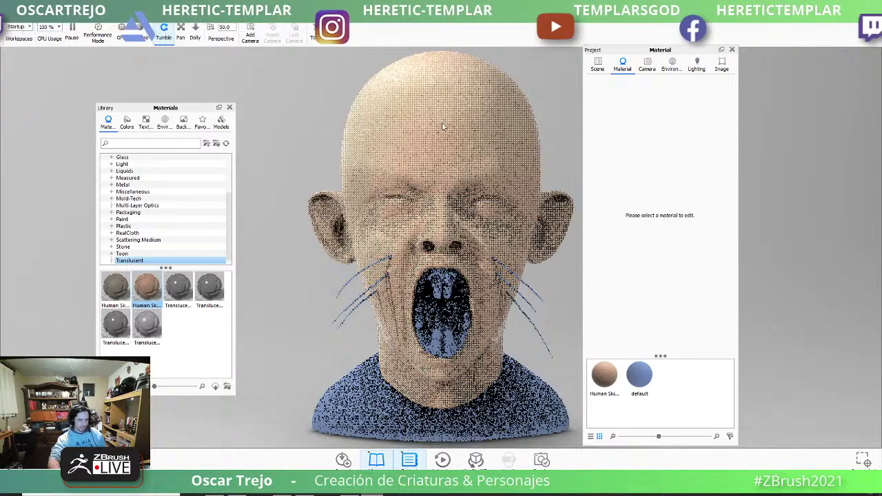
Edit the head's skin material, testing translucency values of 0.5 m and 1 m.
left_click_drag(442, 126, 361, 156)
right_click(344, 154)
left_click(405, 151)
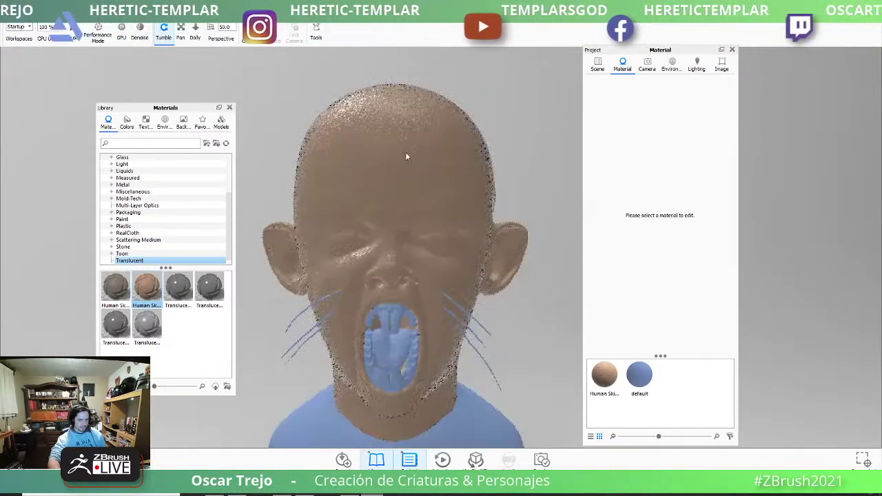
right_click(424, 146)
left_click(454, 156)
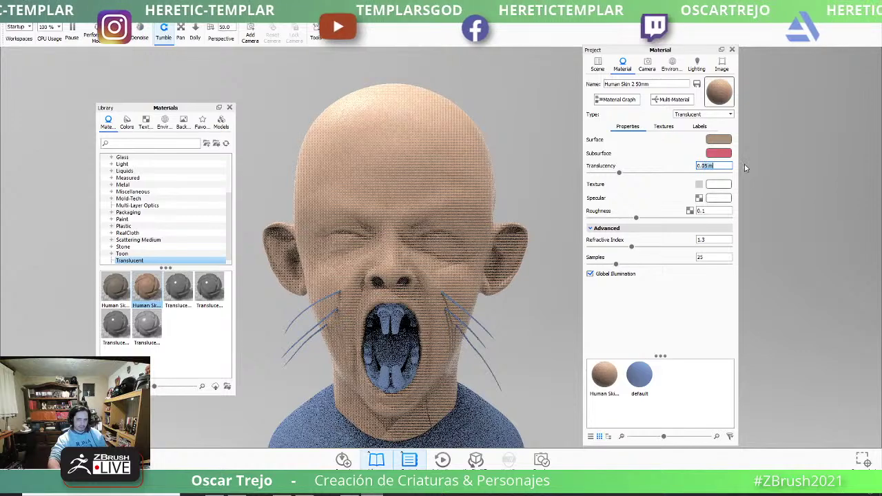
key("Return")
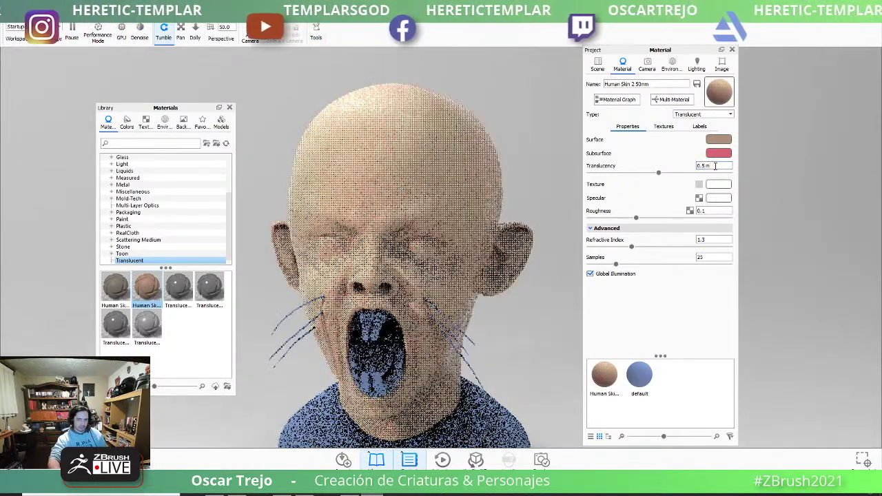
double_click(718, 165)
type("1")
key("Return")
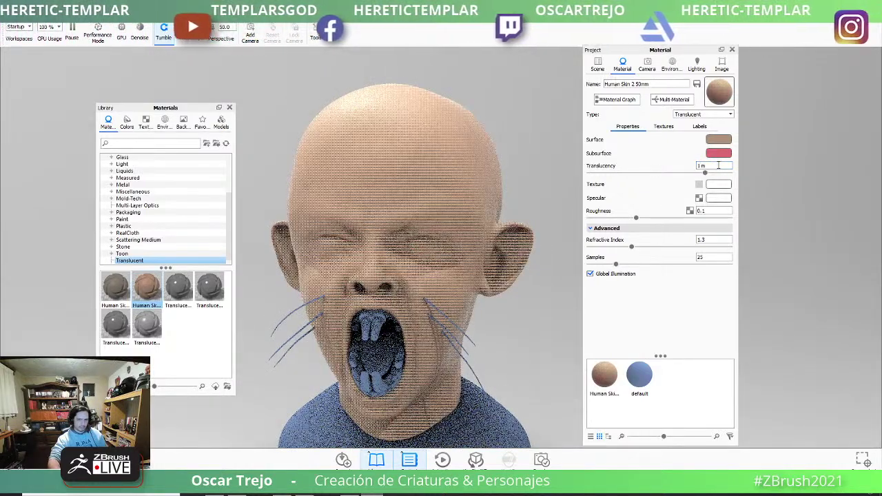
Try a translucency of 5 m, then settle on 2 m.
double_click(718, 165)
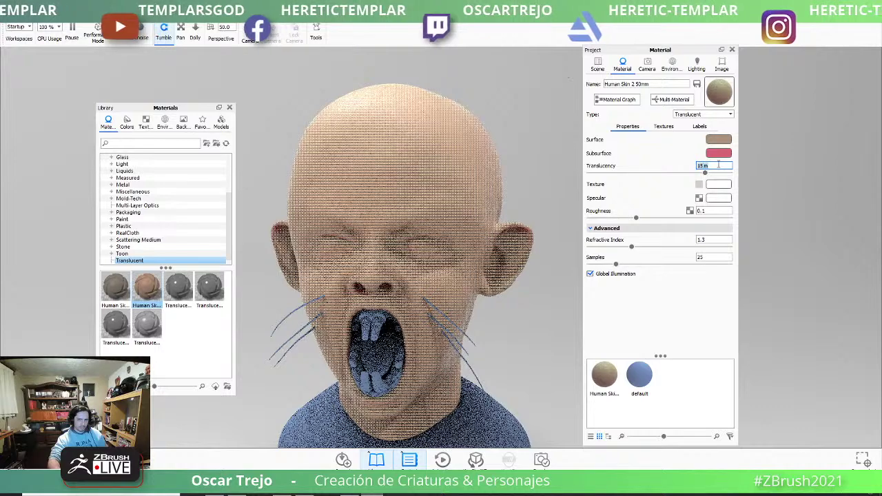
type("5")
key("Return")
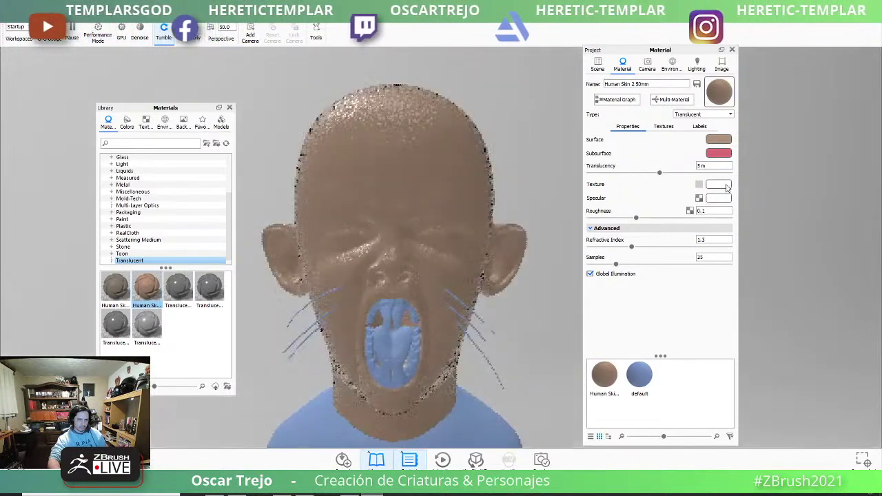
double_click(719, 166)
type("2")
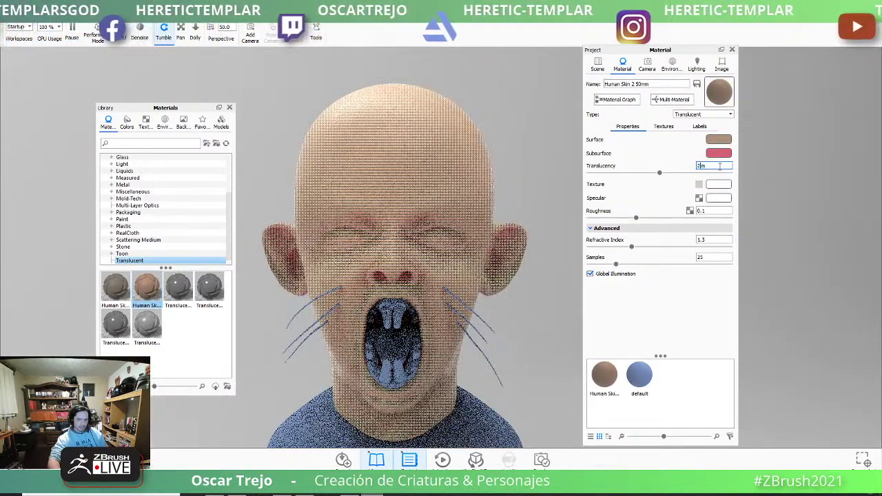
key("Return")
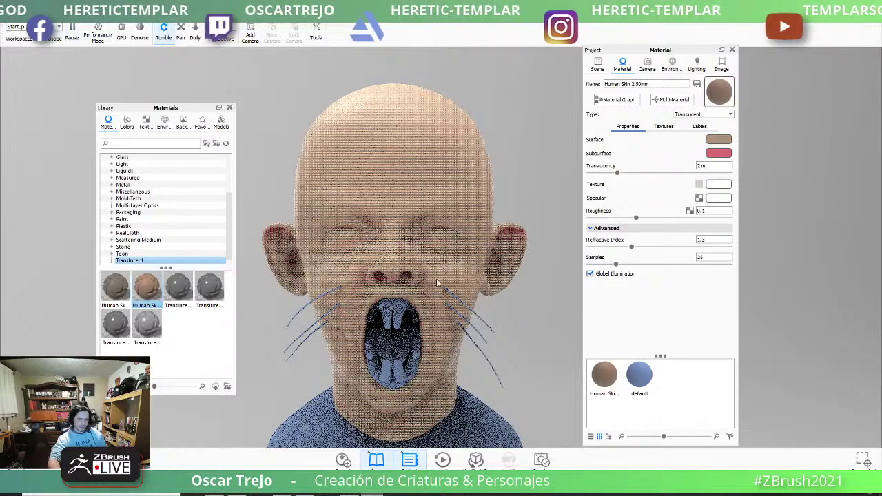
left_click_drag(413, 177, 392, 171)
scroll(382, 257, "up", 2)
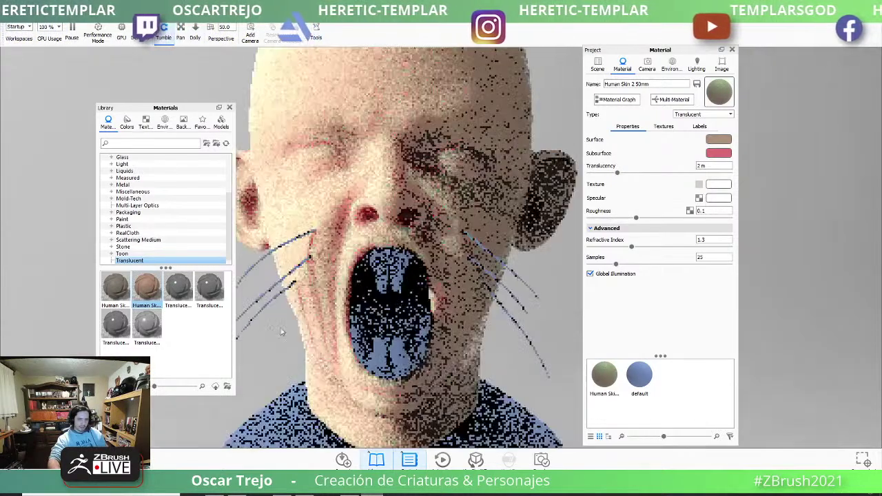
scroll(382, 257, "up", 2)
Paste the translucent material onto the upper and lower teeth.
scroll(382, 257, "up", 1)
right_click(146, 328)
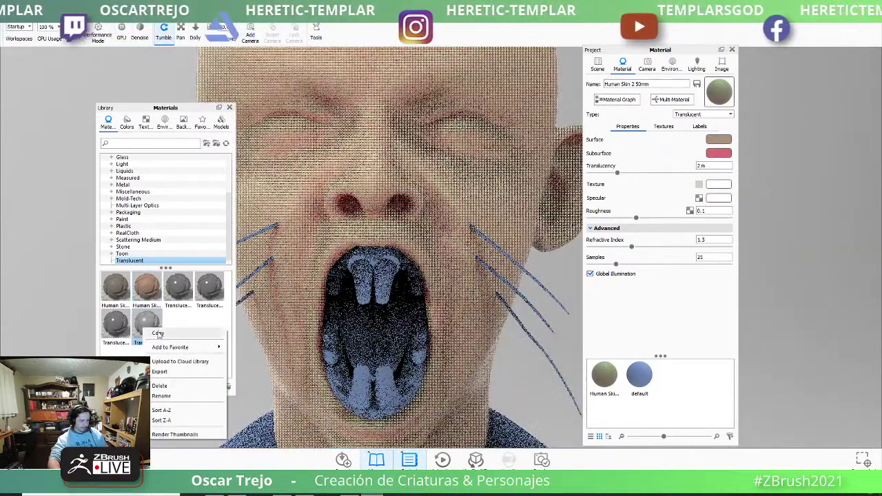
right_click(370, 173)
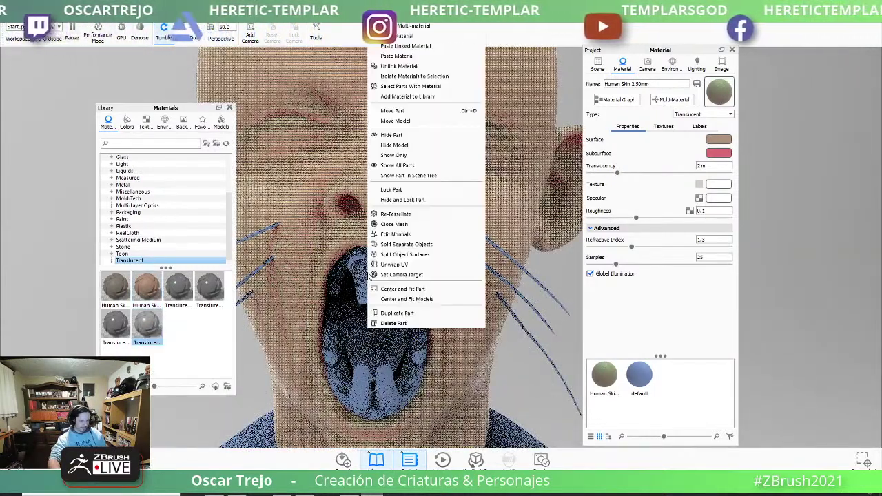
left_click(403, 56)
right_click(387, 284)
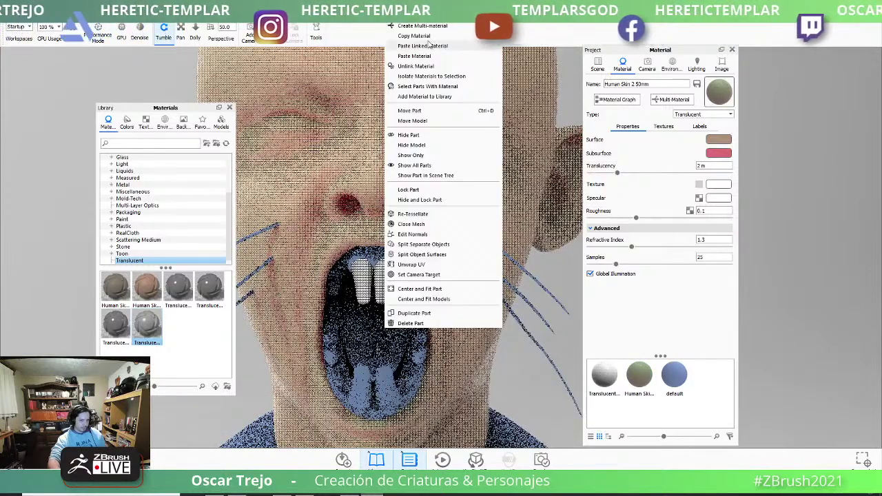
left_click(384, 398)
right_click(384, 398)
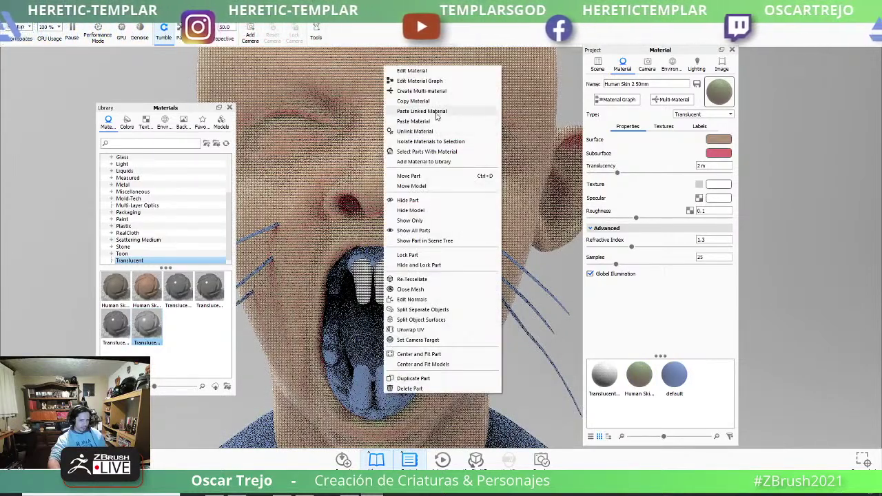
left_click(440, 114)
Frame and rotate the view into the open mouth to reach the teeth's part options.
right_click(418, 348)
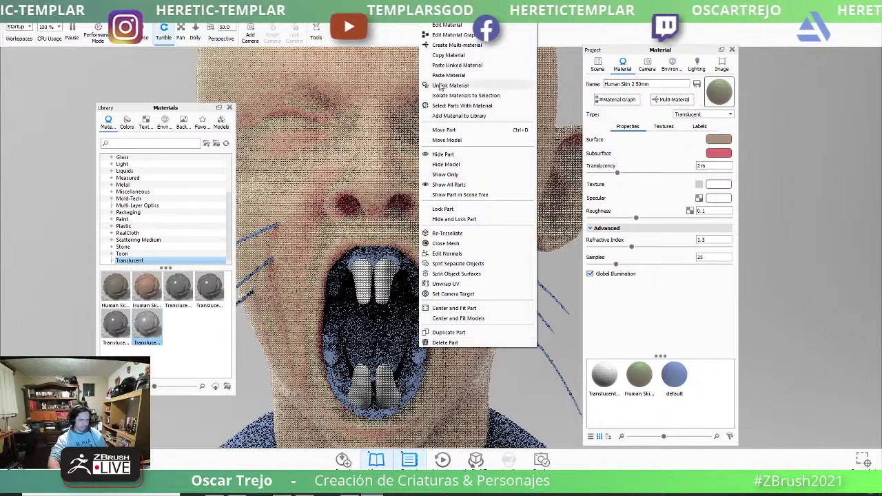
left_click(454, 84)
right_click(419, 338)
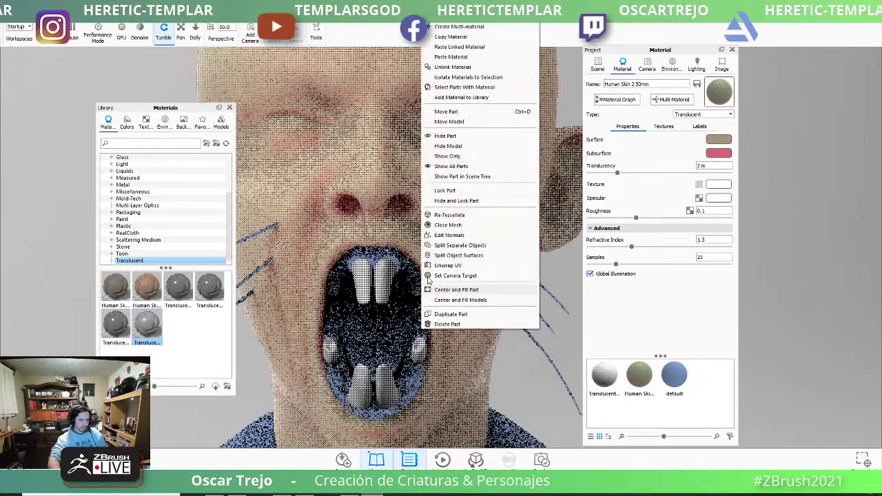
left_click(456, 51)
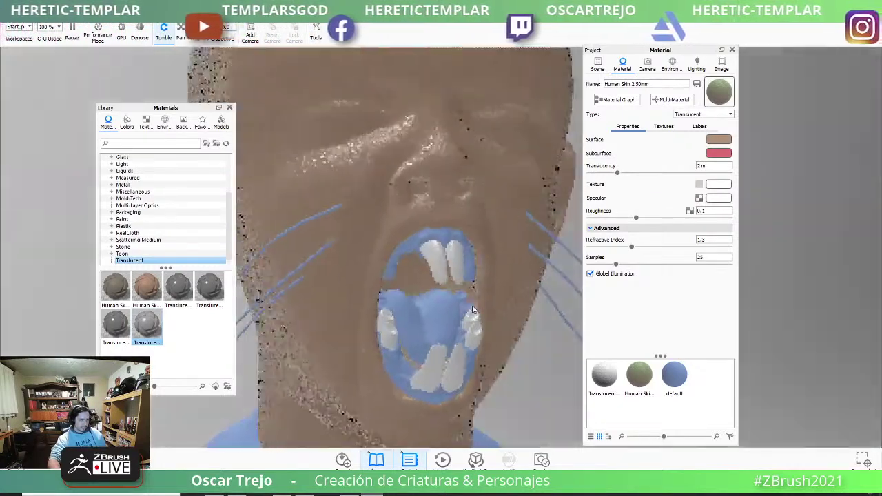
mouse_move(457, 52)
left_mouse_down()
mouse_move(496, 213)
mouse_move(473, 298)
left_mouse_up()
right_click(496, 214)
left_click(498, 214)
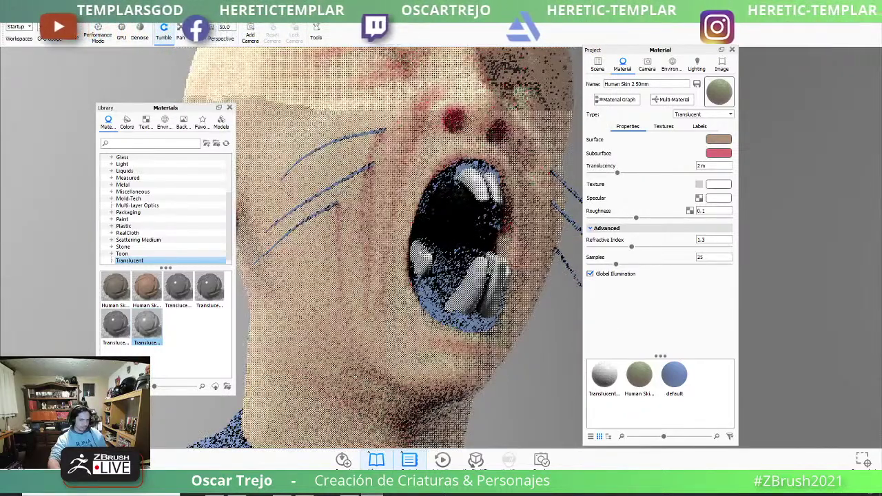
left_click_drag(427, 262, 457, 232)
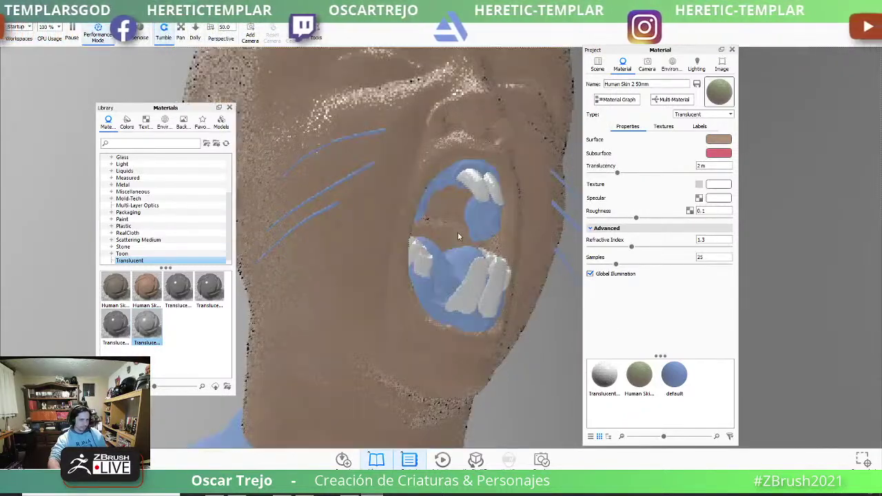
right_click(492, 222)
mouse_move(491, 128)
left_mouse_down()
mouse_move(477, 240)
mouse_move(458, 279)
mouse_move(384, 302)
mouse_move(386, 277)
mouse_move(405, 270)
left_mouse_up()
Set the teeth material's surface colour to beige #9D947A (RGB 157/148/122).
right_click(405, 270)
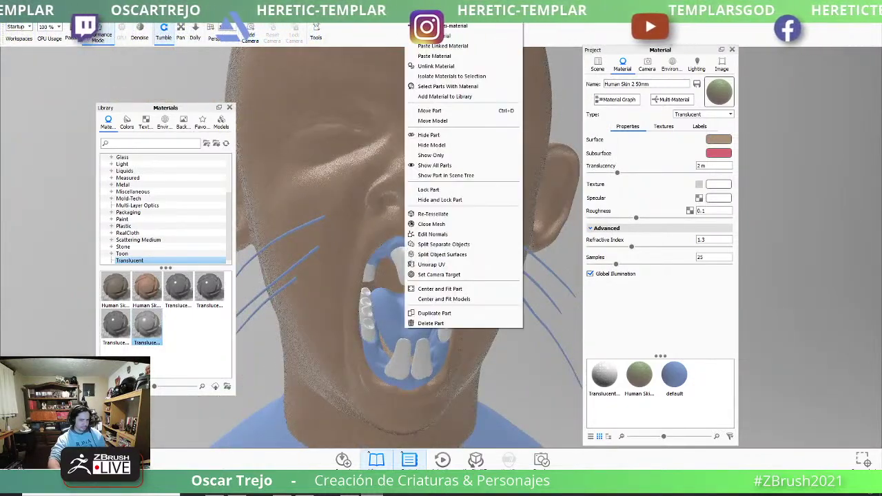
left_click(427, 304)
left_click(718, 139)
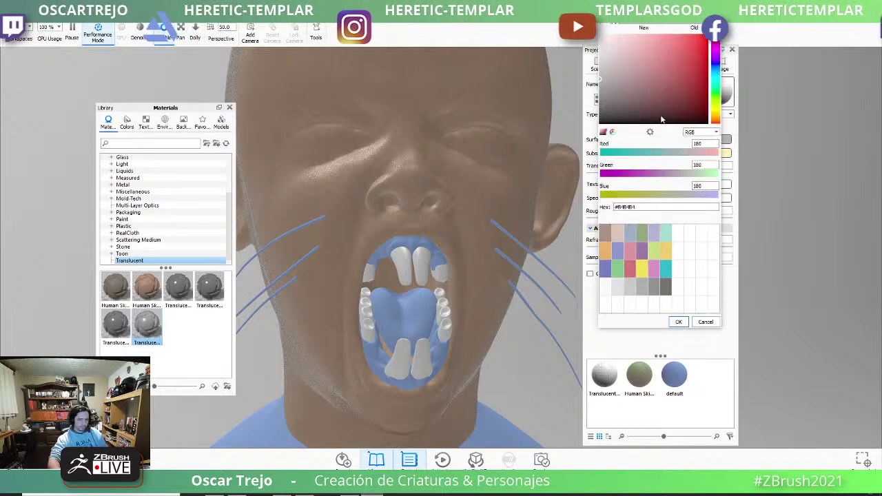
left_click(715, 117)
left_click(642, 89)
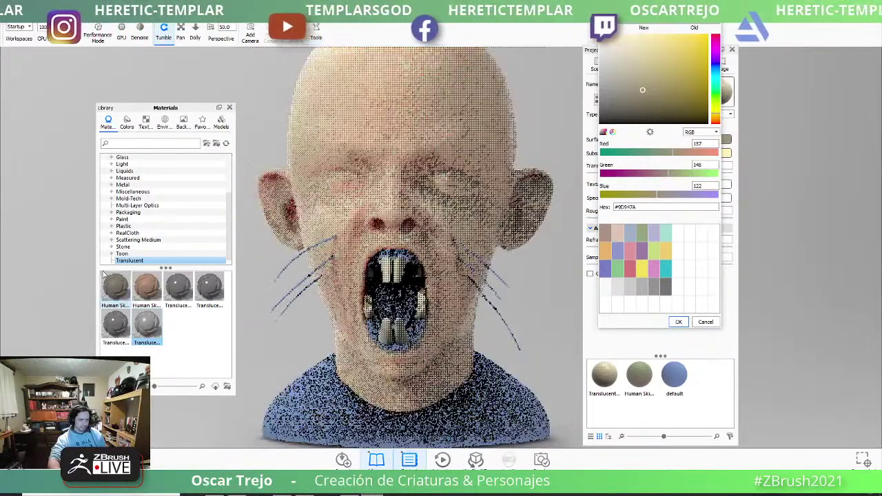
Show the Plastic materials in the library and scroll through them.
left_click(124, 226)
scroll(169, 310, "down", 2)
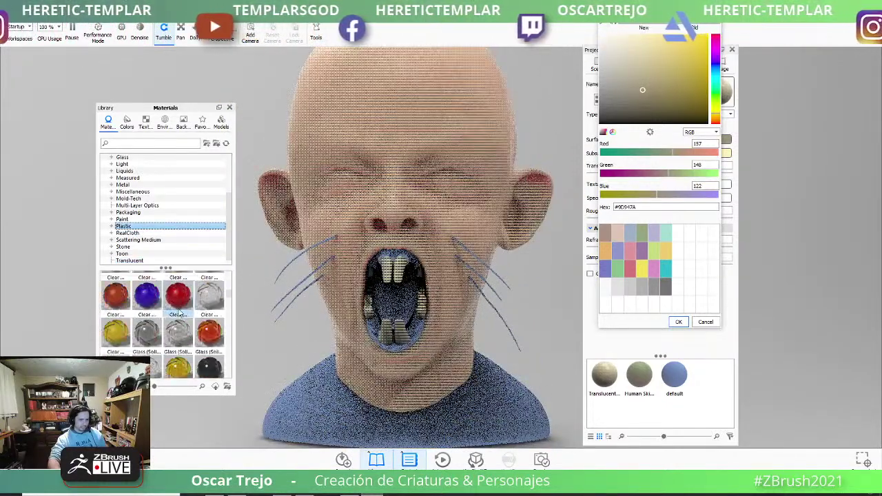
scroll(162, 316, "down", 2)
scroll(157, 320, "down", 2)
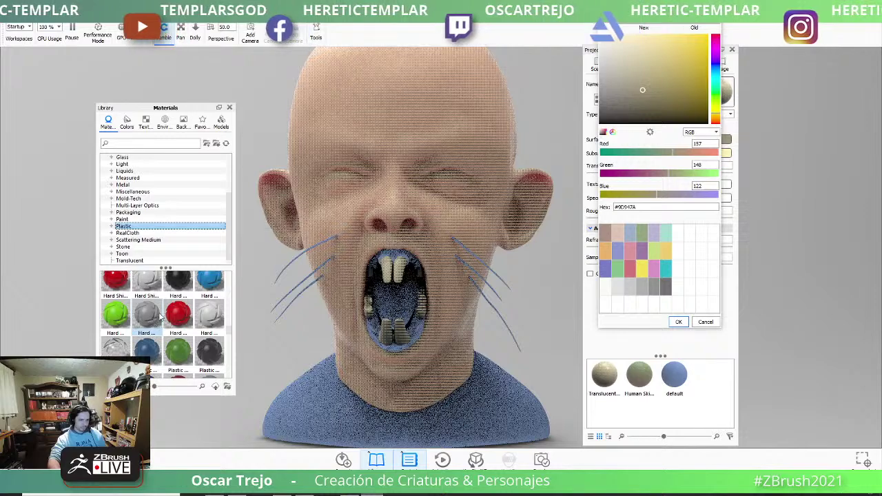
Paste the blue Hard plastic material onto the shirt.
right_click(201, 288)
left_click(321, 421)
right_click(329, 408)
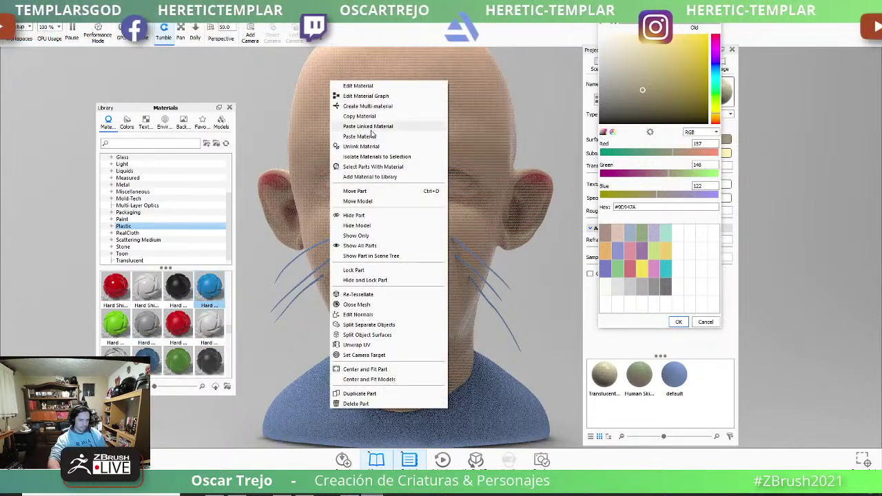
left_click(367, 137)
Change the shirt's diffuse colour to magenta #CD28CB (RGB 205/40/203).
right_click(314, 388)
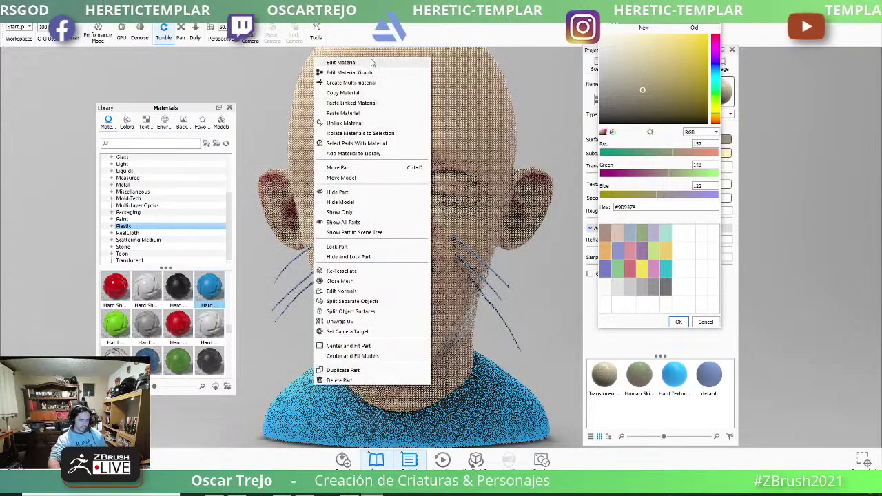
left_click(369, 61)
right_click(307, 399)
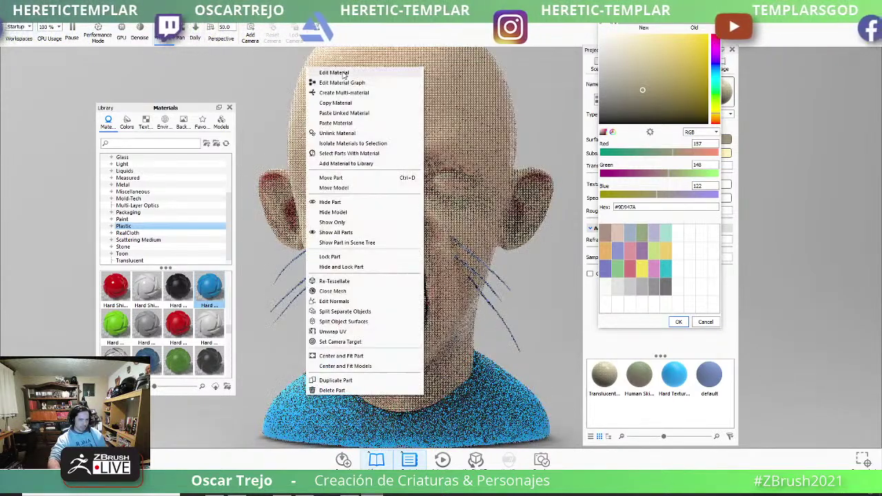
left_click(396, 73)
left_click(726, 140)
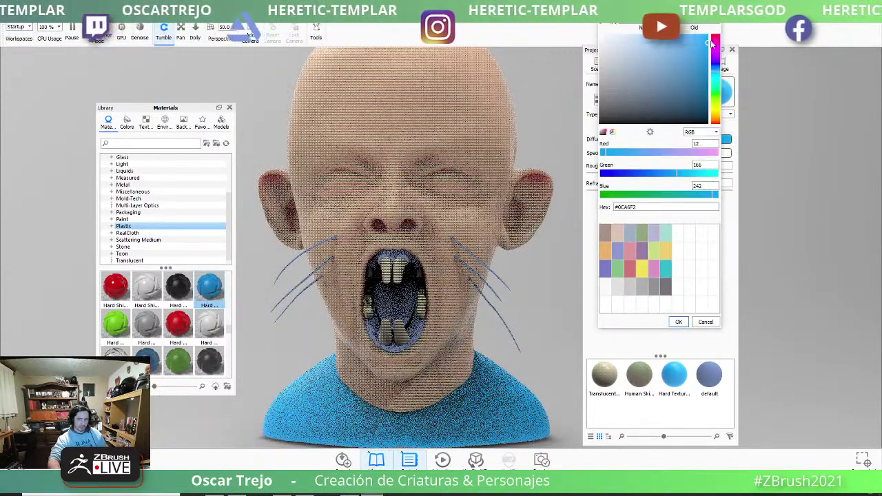
left_click(715, 48)
left_click(695, 91)
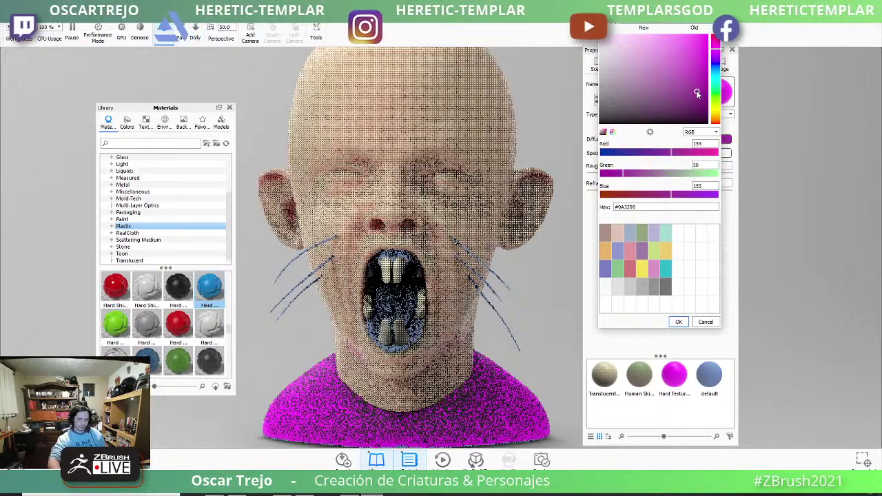
left_click(701, 66)
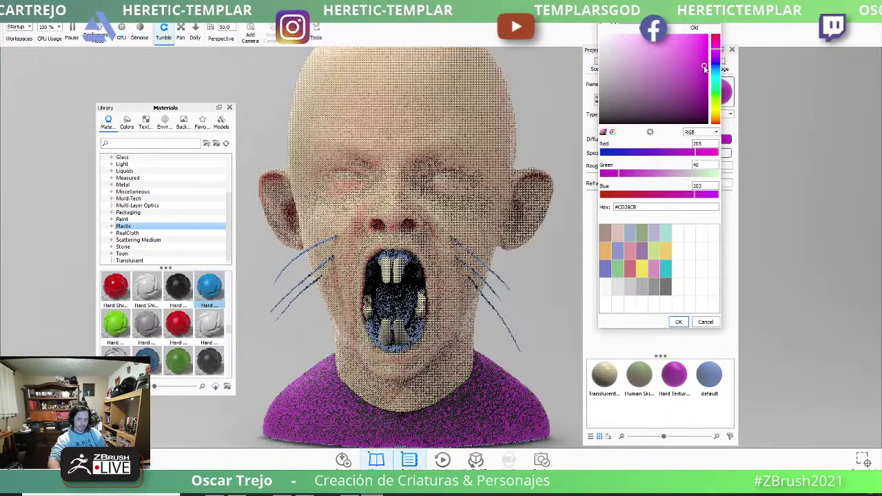
left_click(556, 185)
Apply the white Hard Shiny plastic to the whiskers.
scroll(435, 241, "up", 2)
left_click_drag(436, 241, 465, 229)
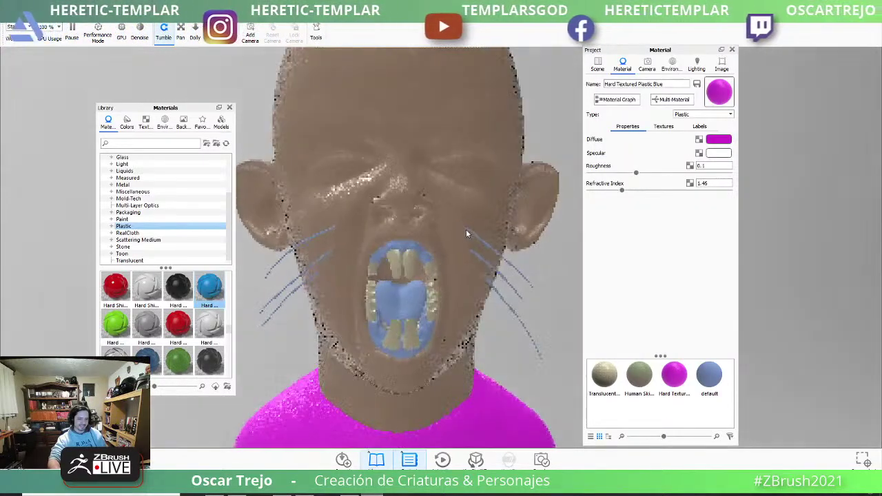
left_click_drag(403, 295, 294, 314)
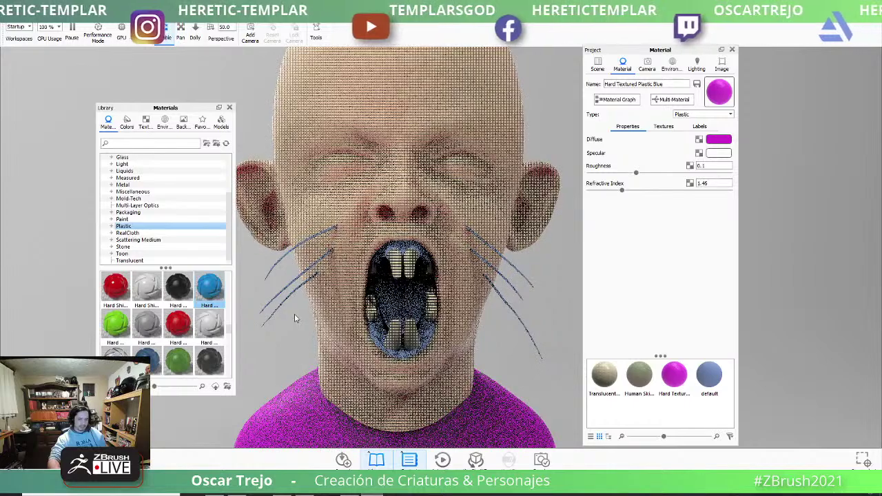
left_click_drag(187, 331, 196, 324)
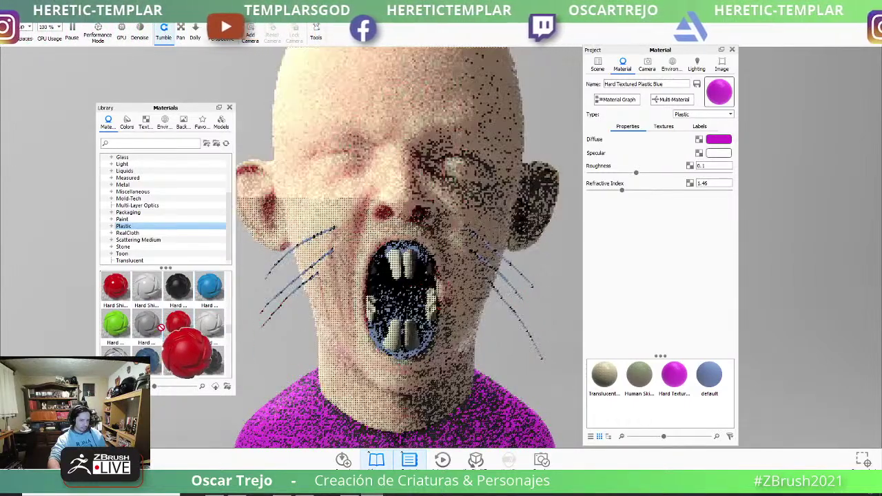
right_click(202, 277)
left_click(144, 290)
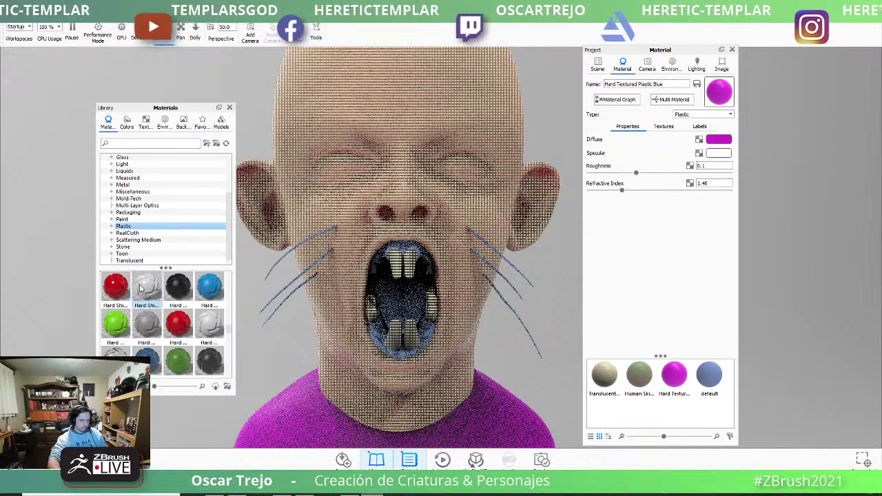
mouse_move(145, 290)
left_mouse_down()
mouse_move(282, 251)
mouse_move(279, 267)
left_mouse_up()
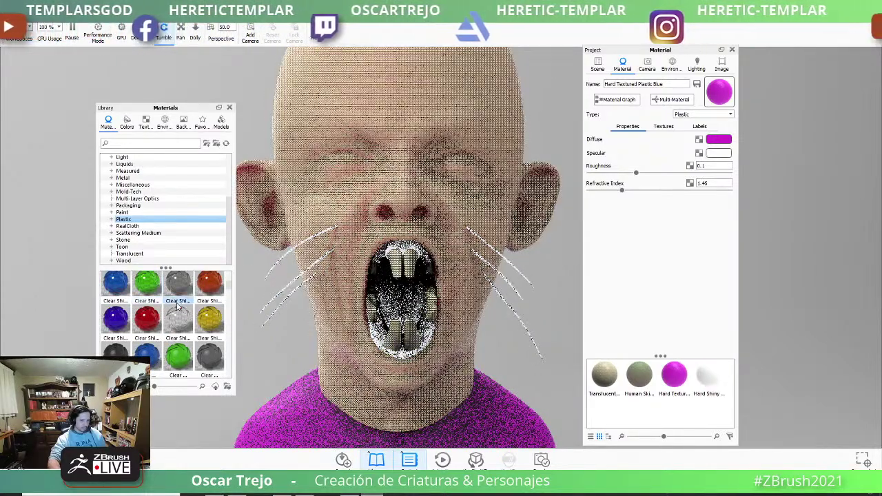
Paste the blue Hard plastic onto the tongue, upper gums, mouth lining and other mouth parts.
scroll(158, 282, "down", 3)
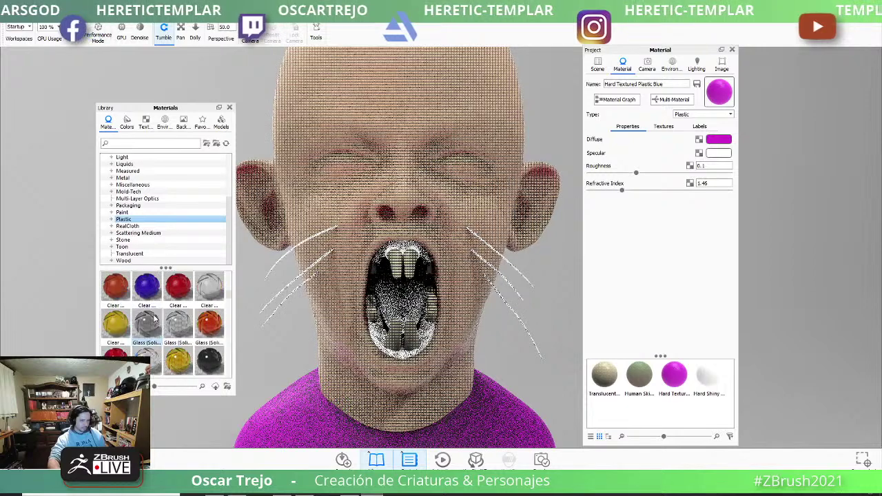
scroll(179, 331, "down", 3)
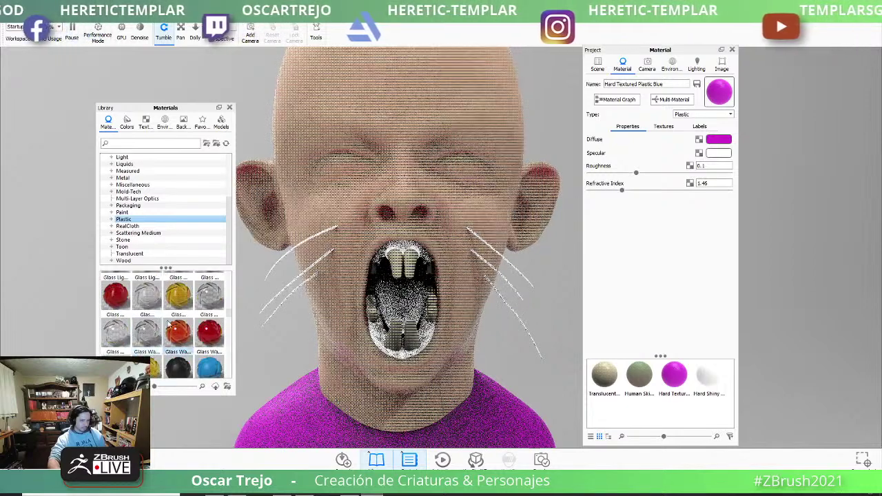
right_click(212, 365)
right_click(396, 308)
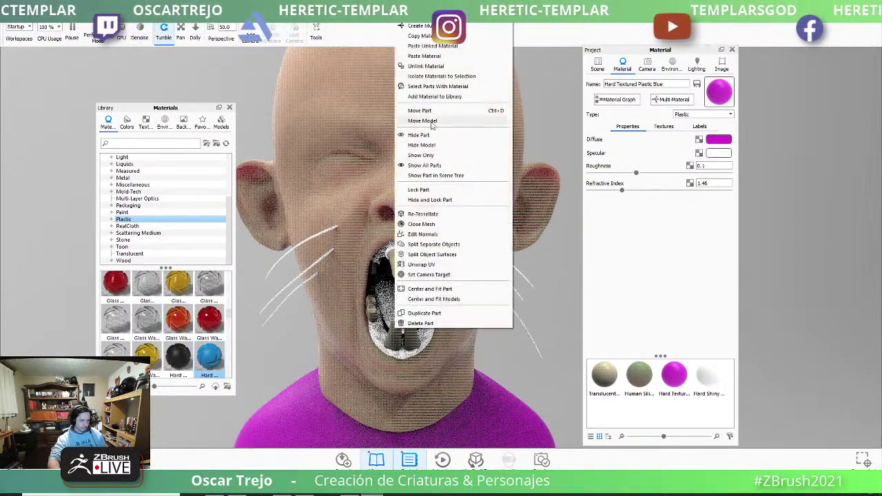
left_click(448, 59)
right_click(405, 301)
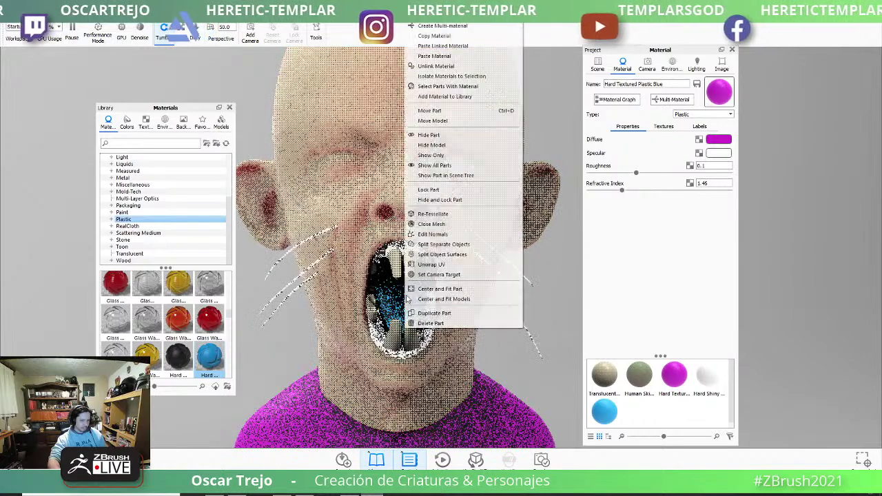
left_click(398, 232)
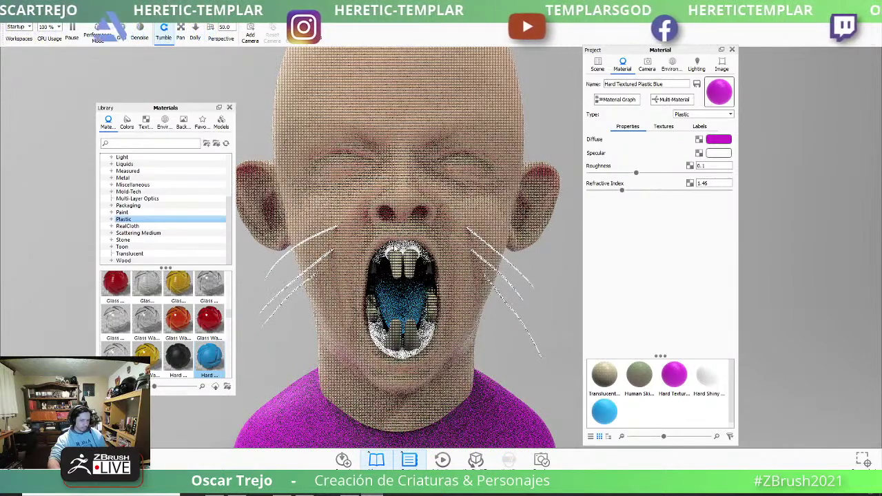
right_click(405, 323)
left_click(448, 49)
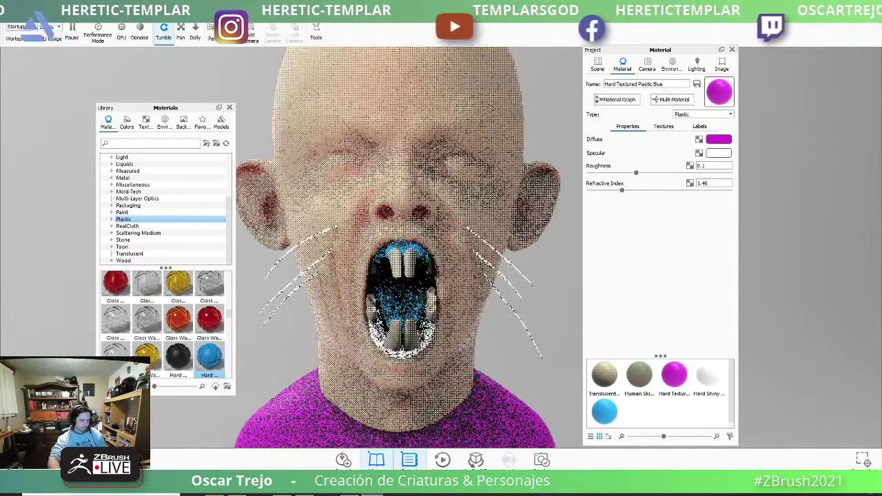
right_click(445, 336)
left_click(437, 71)
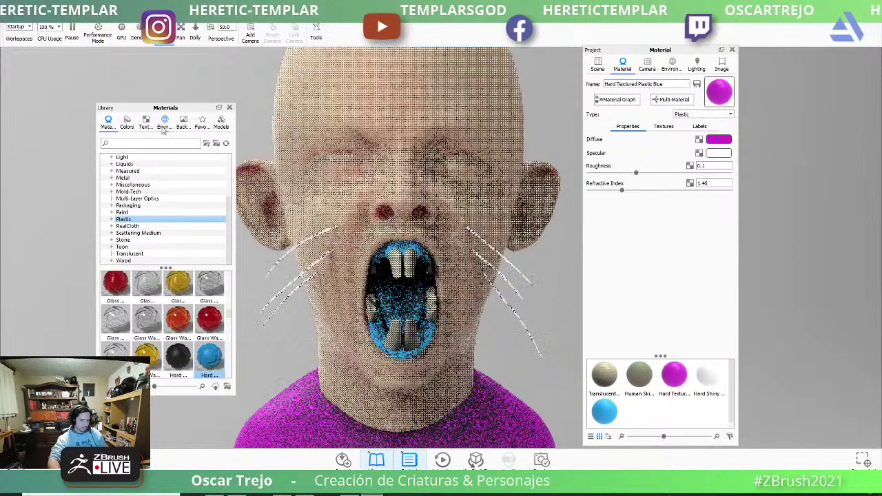
left_click_drag(331, 290, 400, 324)
right_click(400, 327)
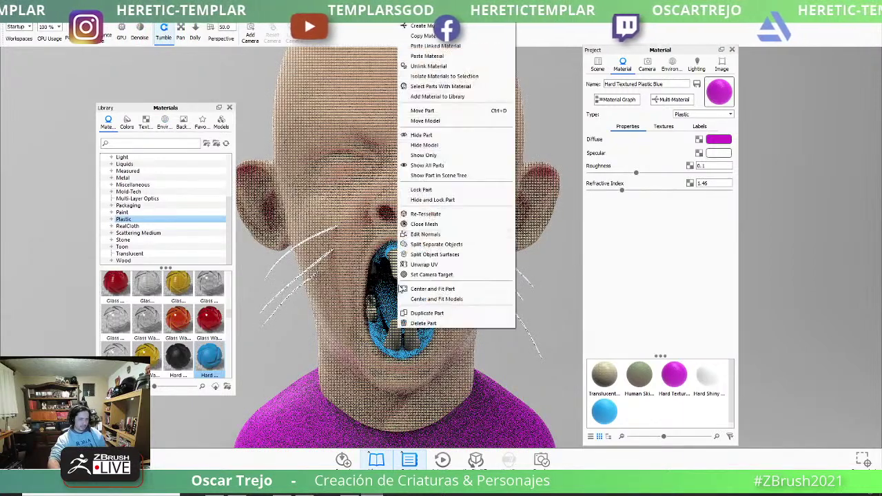
left_click(427, 56)
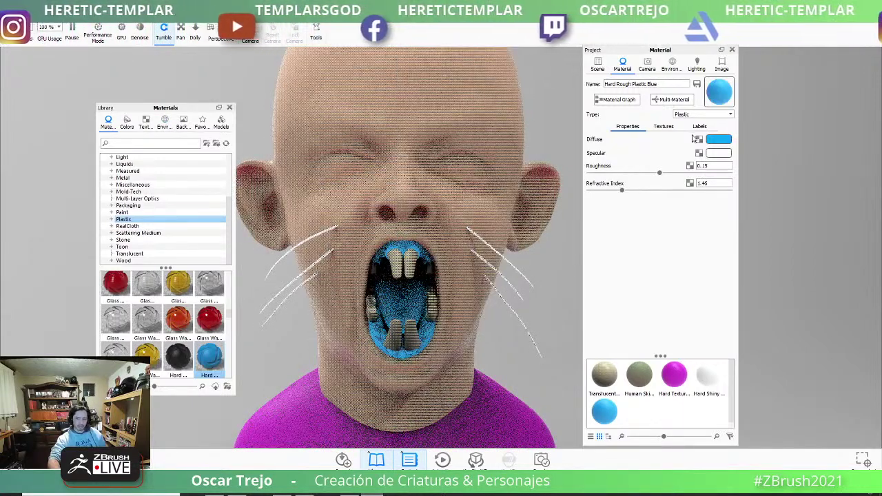
Set the mouth material's diffuse colour to dark red #6A272F (RGB 106/39/47).
left_click(719, 139)
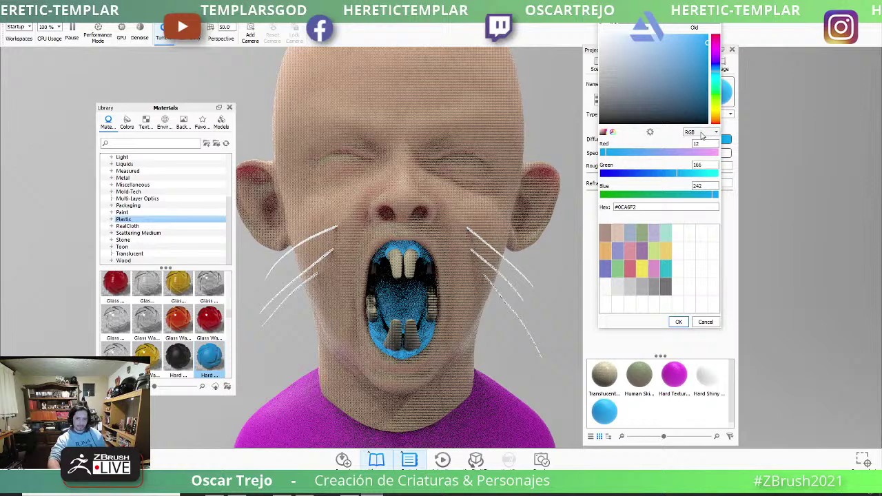
left_click(713, 43)
left_click_drag(692, 78, 692, 104)
key("Return")
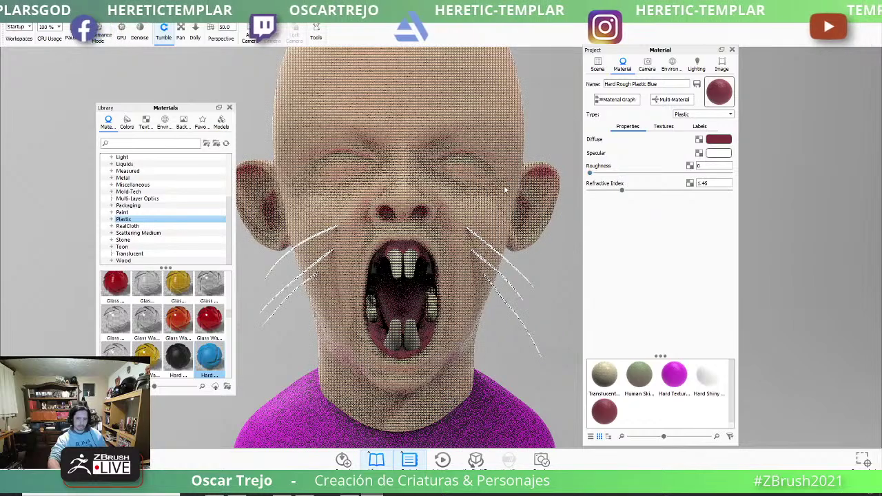
Light the scene with the Hamarikyu Bridge HDRI environment.
left_click(164, 123)
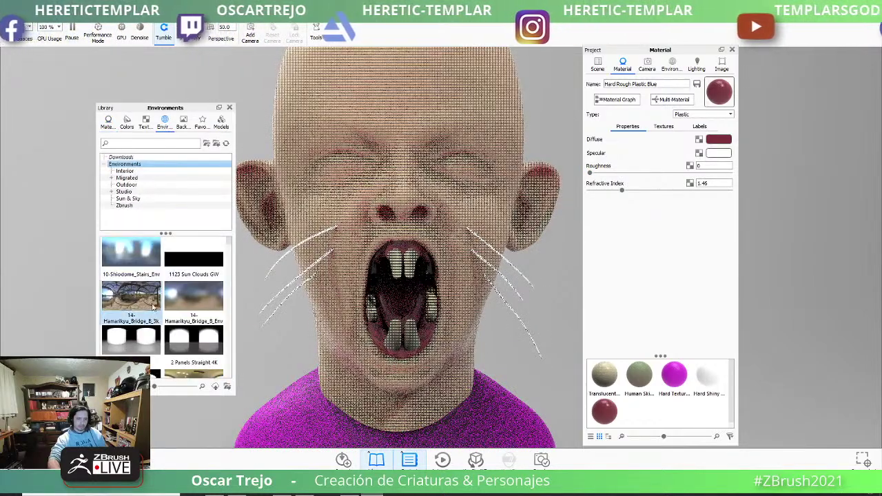
double_click(147, 310)
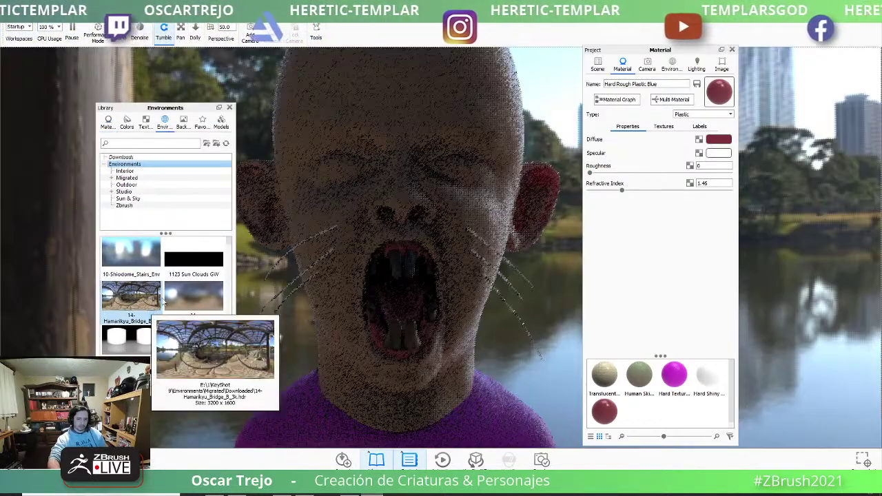
scroll(382, 313, "down", 3)
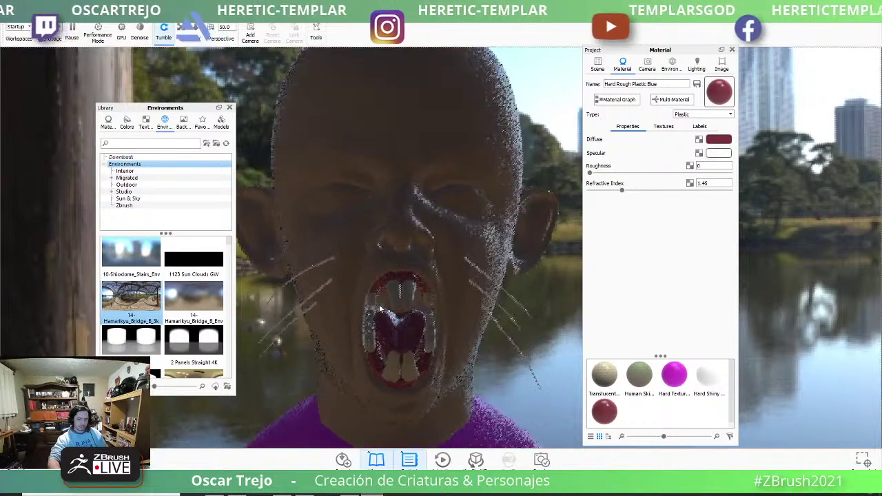
scroll(366, 307, "up", 3)
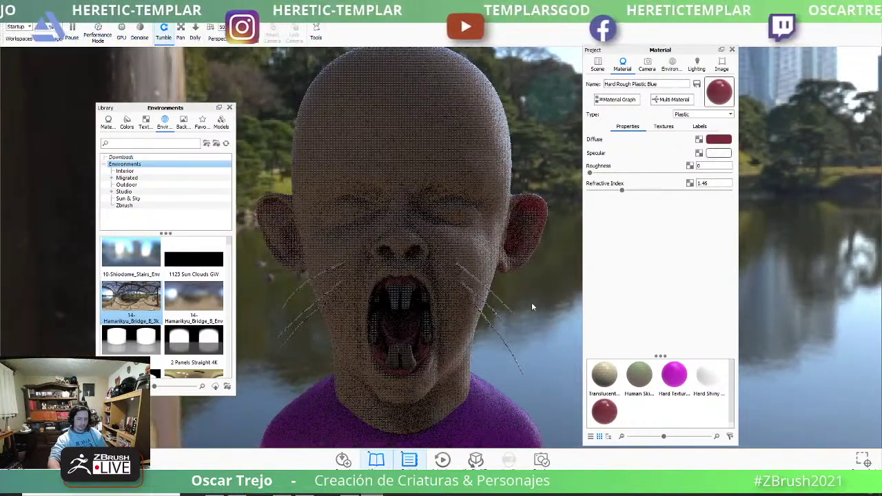
mouse_move(503, 295)
left_mouse_down()
mouse_move(518, 309)
mouse_move(495, 294)
mouse_move(487, 303)
left_mouse_up()
Swap in the Brooklyn Bridge HDRI environment.
scroll(143, 312, "down", 2)
scroll(143, 312, "down", 2)
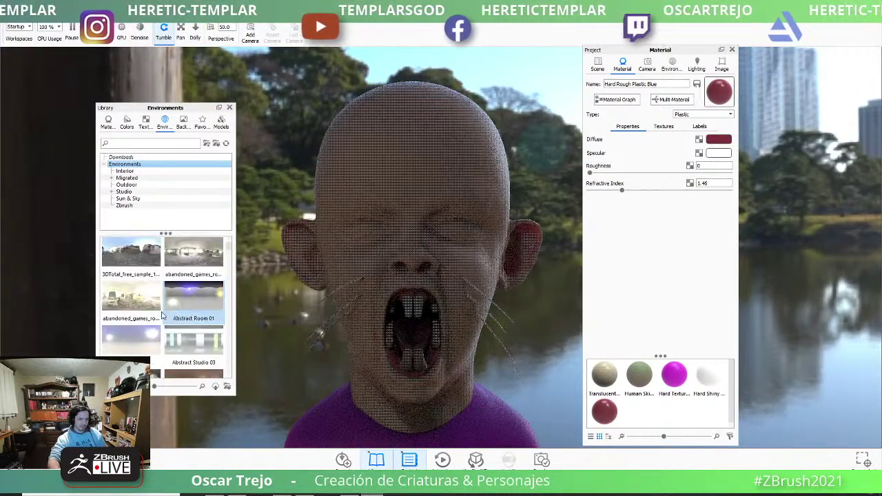
scroll(143, 312, "down", 2)
scroll(142, 312, "down", 2)
scroll(201, 302, "down", 2)
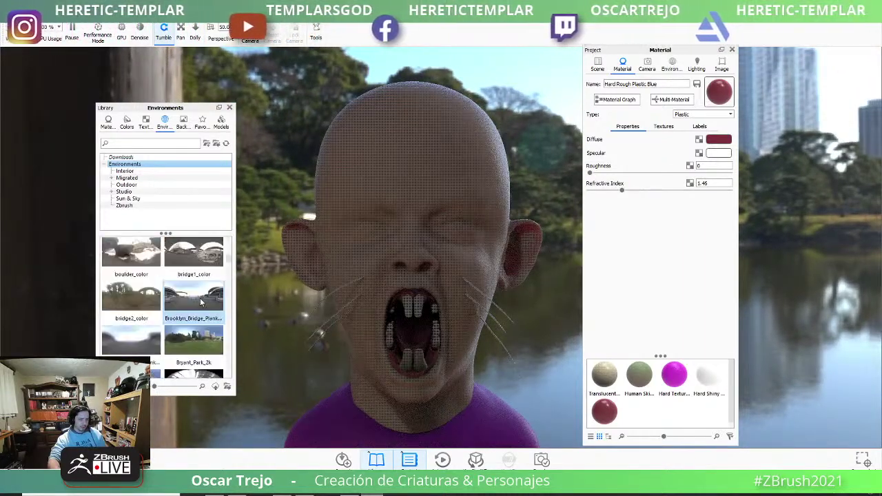
left_click_drag(199, 301, 529, 265)
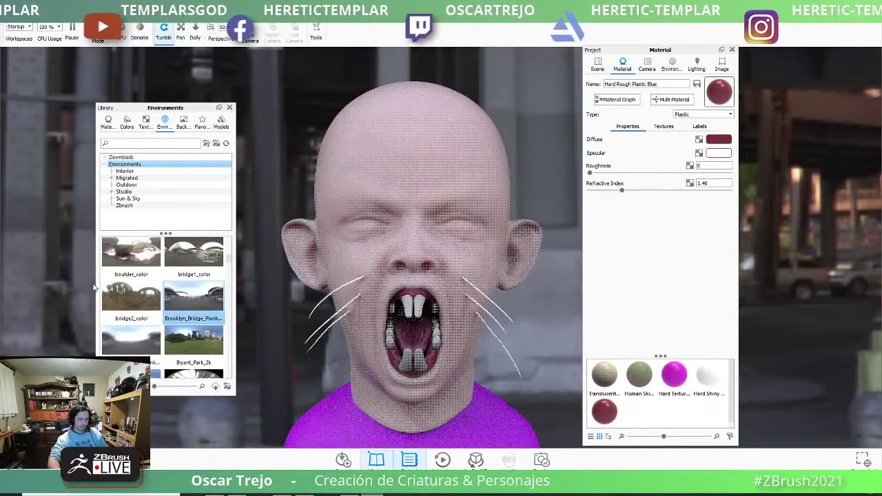
Switch the lighting to the indoor Chelsea_Stairs_3k HDRI.
scroll(518, 260, "up", 2)
scroll(146, 285, "down", 2)
scroll(147, 285, "down", 2)
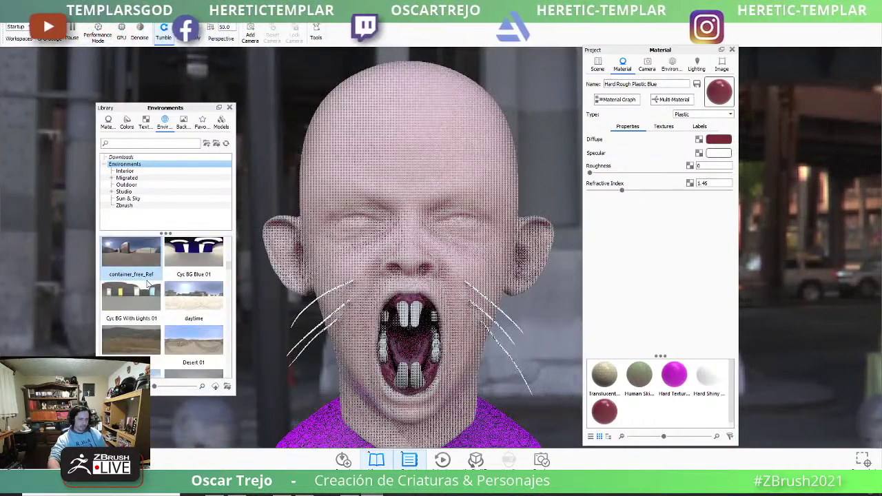
scroll(147, 284, "up", 2)
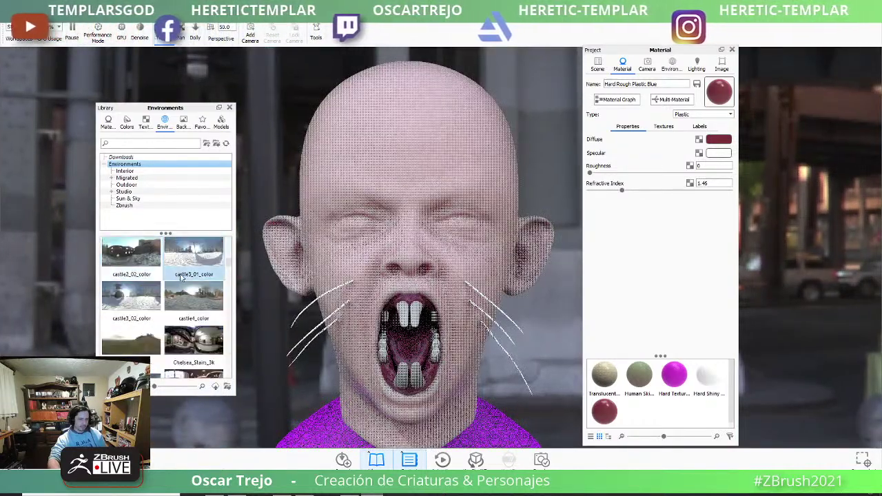
double_click(191, 341)
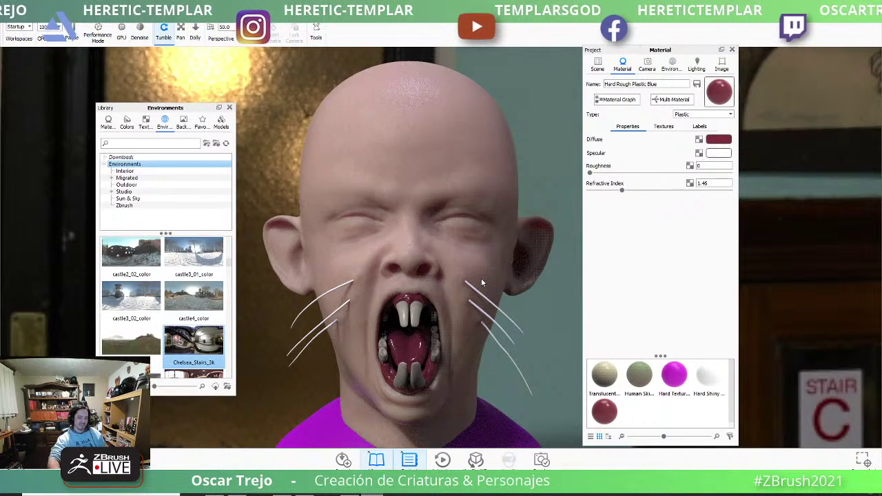
Open the head skin material's textures and Material Graph, selecting the top Tri-Planar node.
right_click(444, 135)
left_click(462, 122)
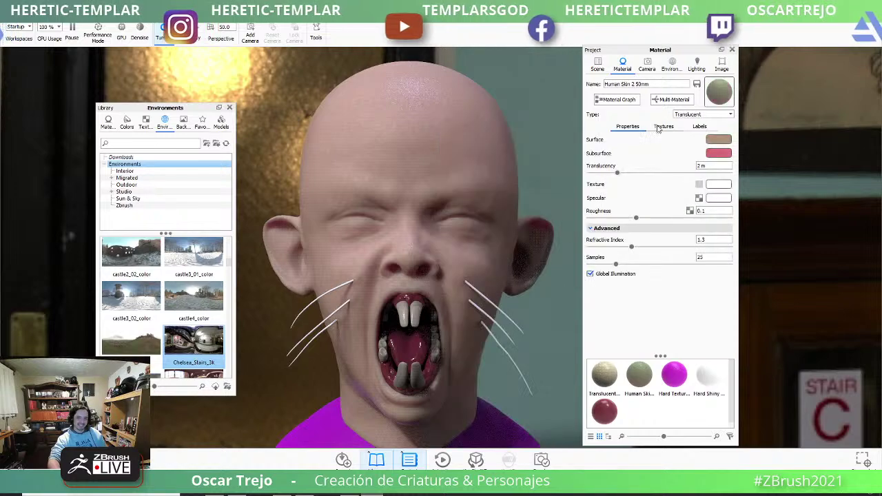
left_click(661, 128)
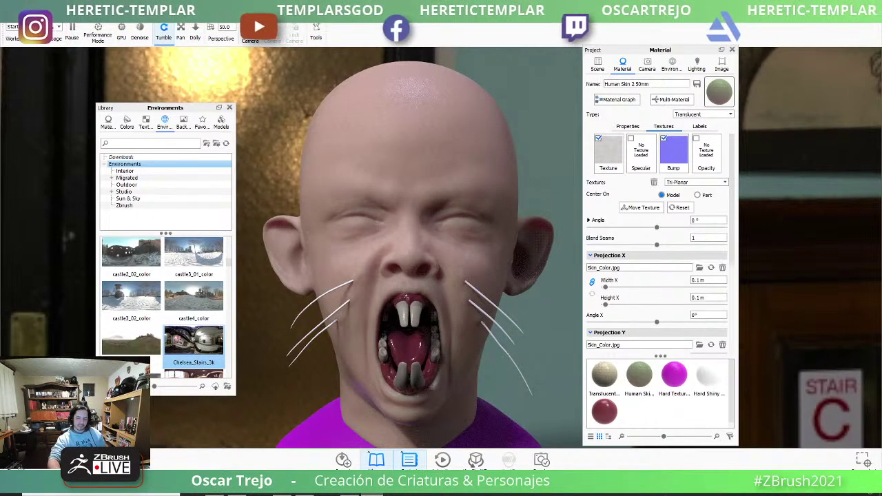
left_click(615, 99)
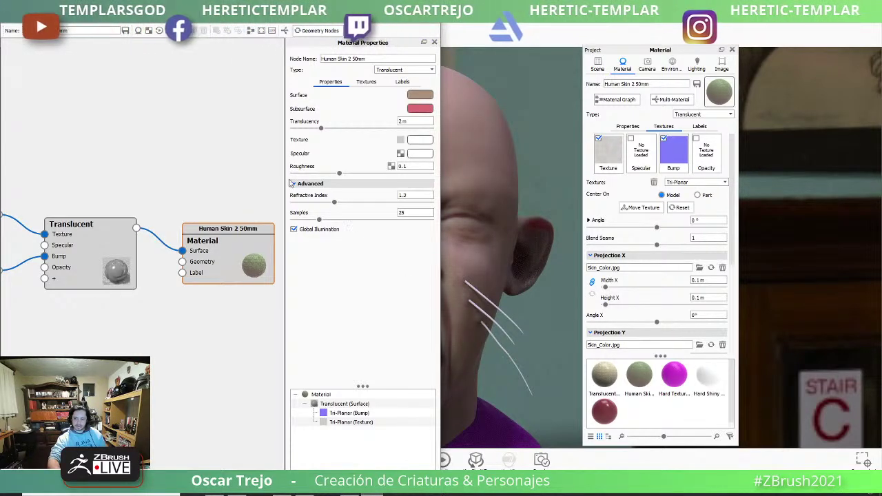
left_click_drag(138, 7, 262, 40)
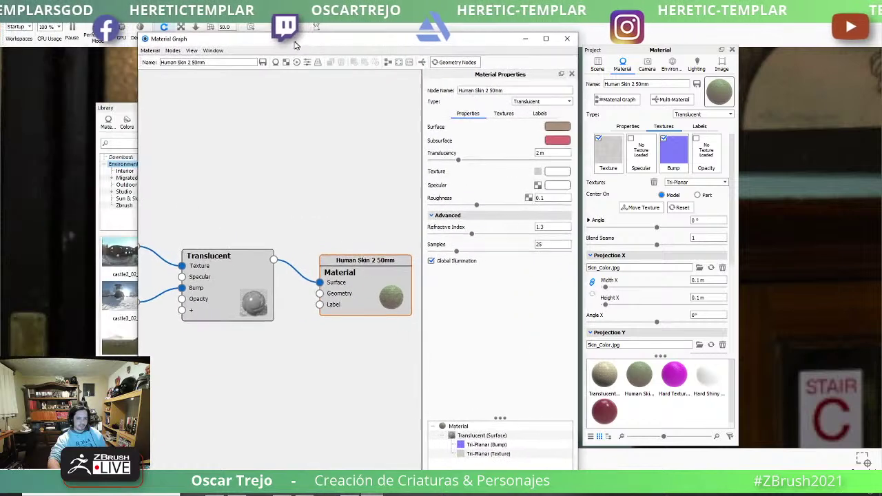
scroll(222, 239, "down", 3)
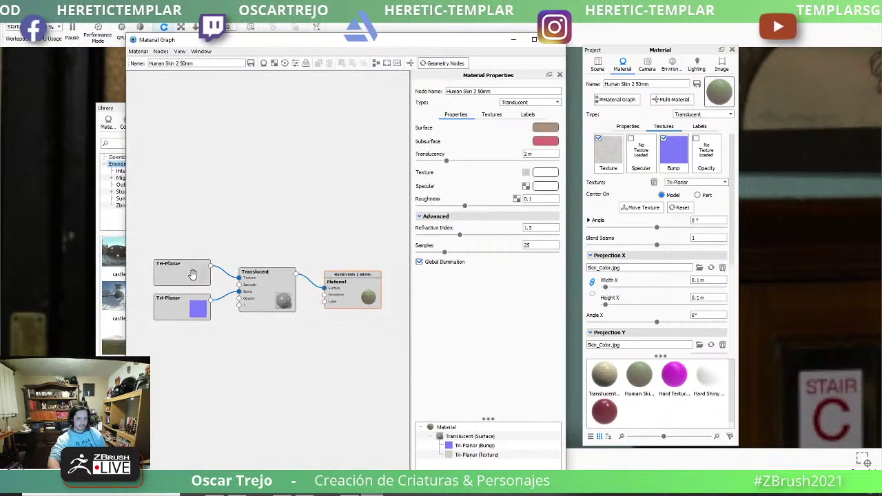
left_click(180, 273)
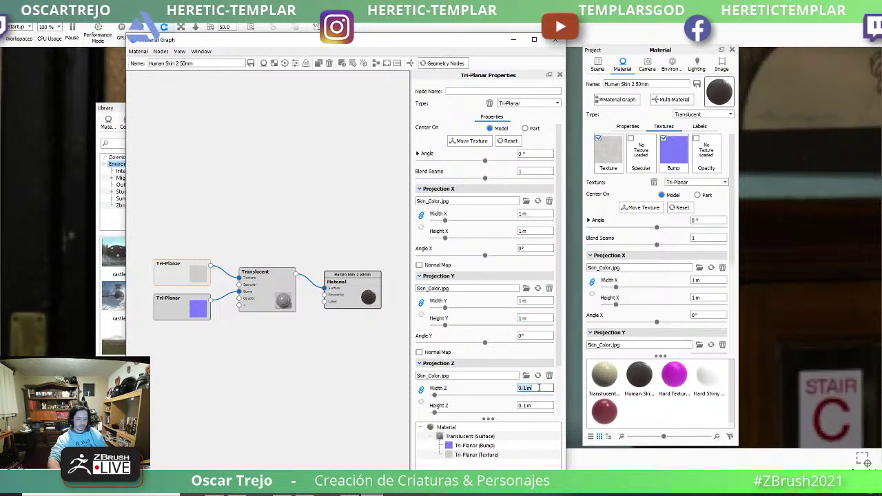
left_click_drag(426, 47, 878, 54)
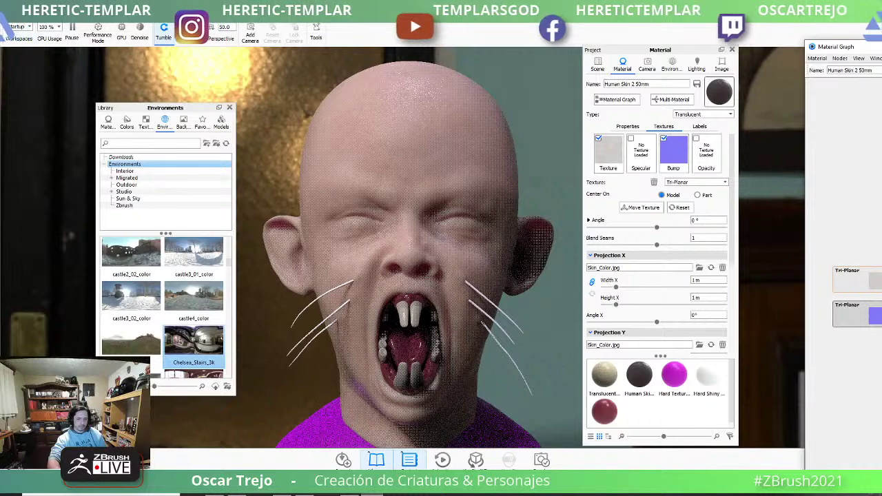
Change the mouth plastic to a duller red.
right_click(413, 55)
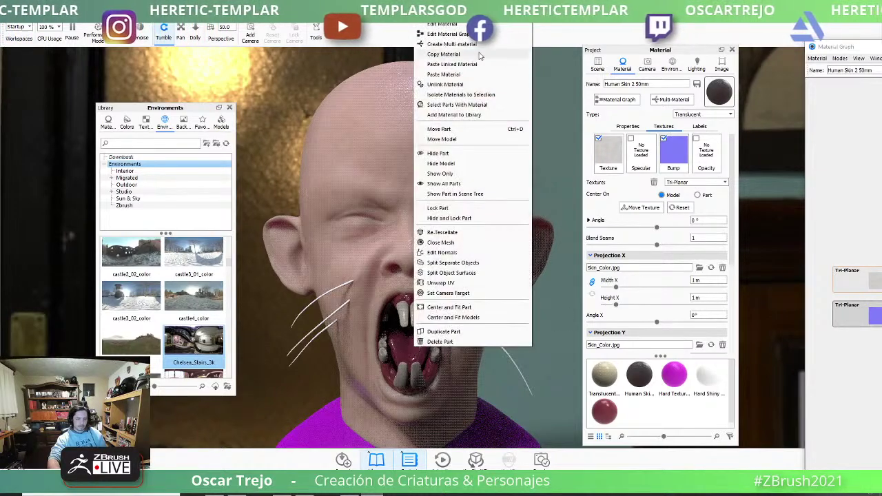
left_click(720, 141)
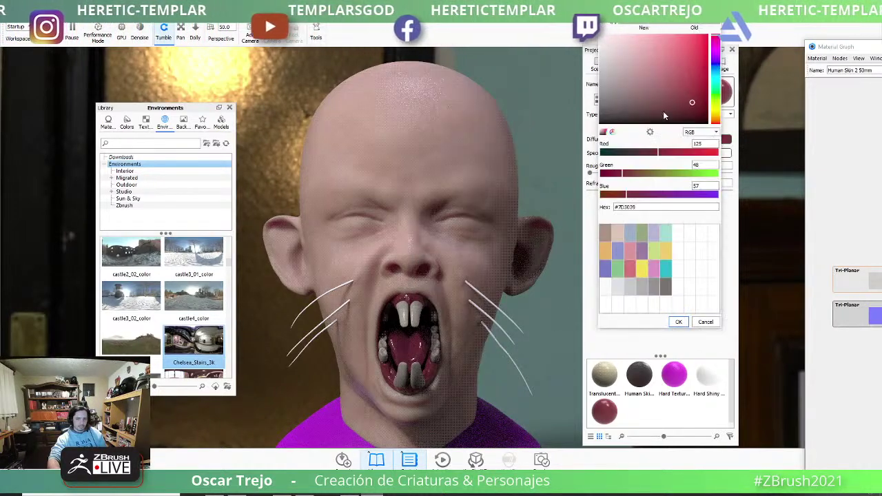
left_click(658, 96)
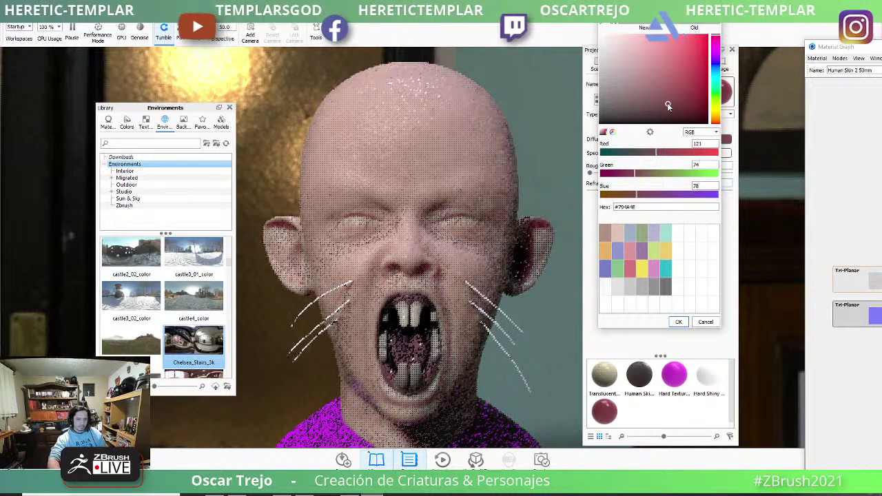
left_click(678, 322)
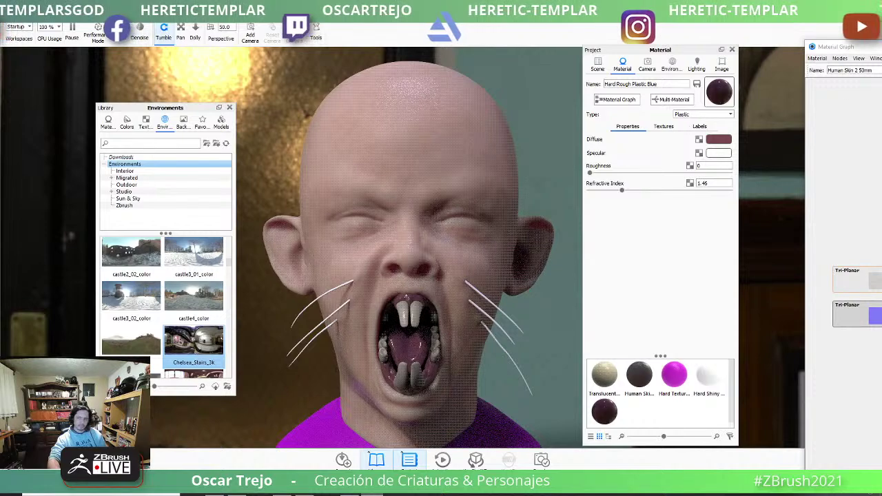
Make the shirt black with 0.7 roughness, then reopen the head's skin material.
left_click_drag(473, 199, 473, 224)
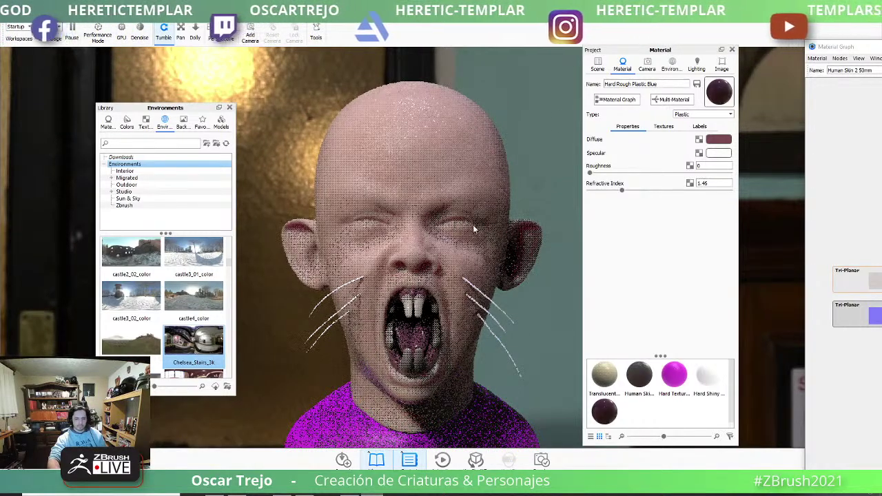
right_click(330, 412)
left_click(348, 87)
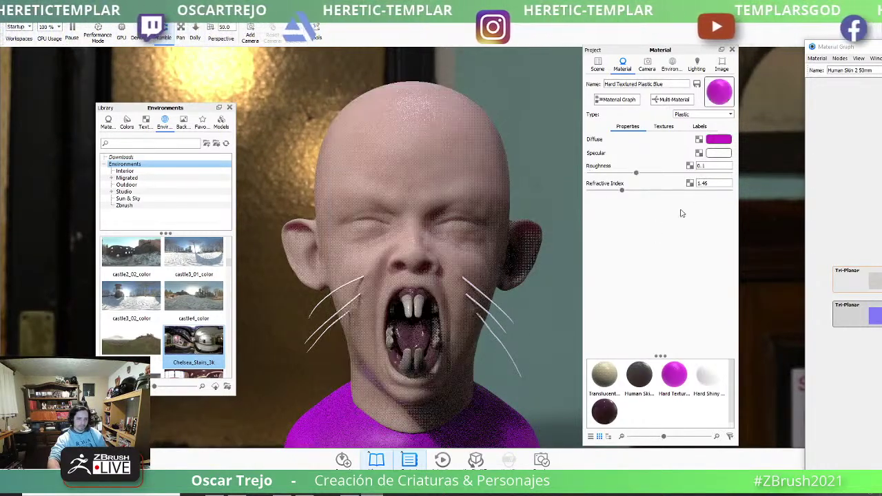
left_click(718, 139)
left_click_drag(662, 110, 429, 210)
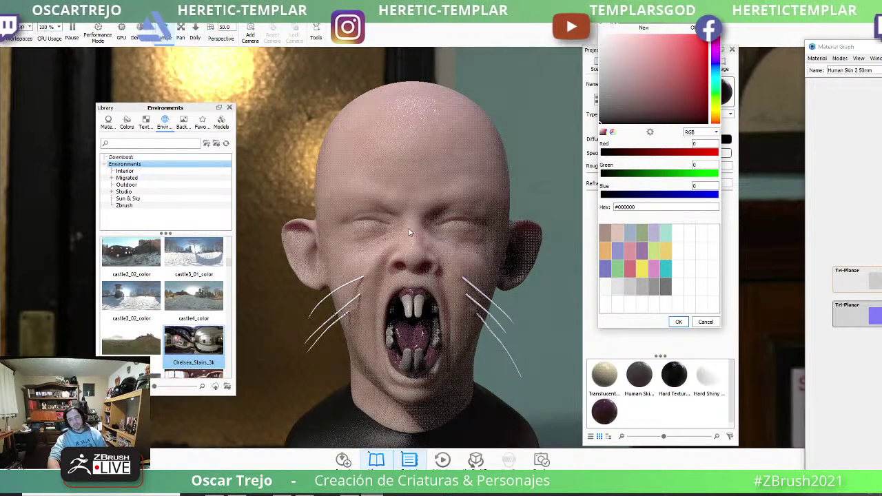
key("Return")
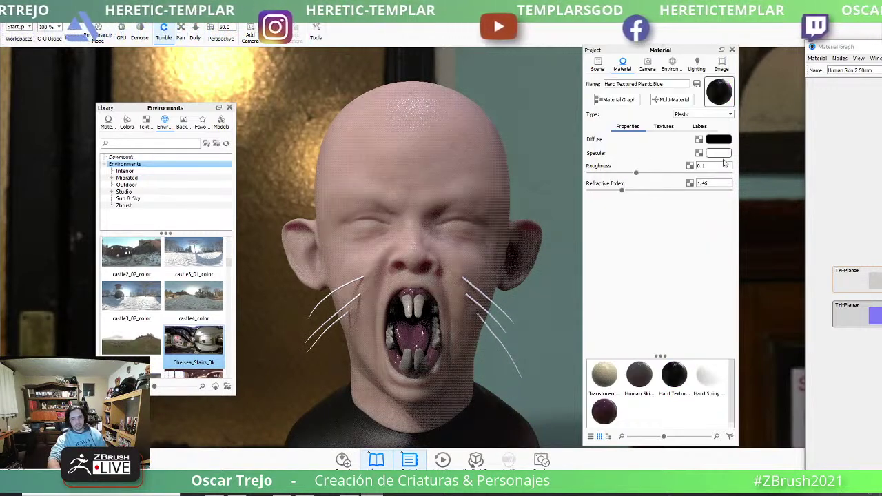
double_click(716, 166)
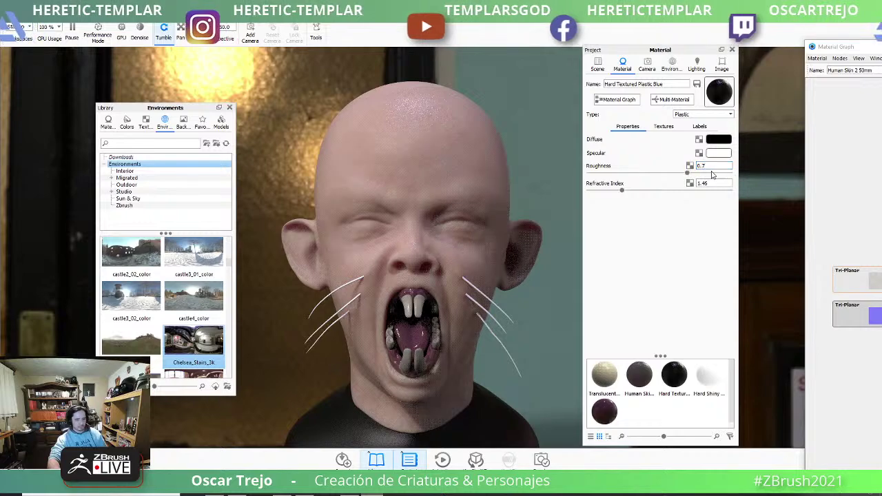
type("0.7")
key("Return")
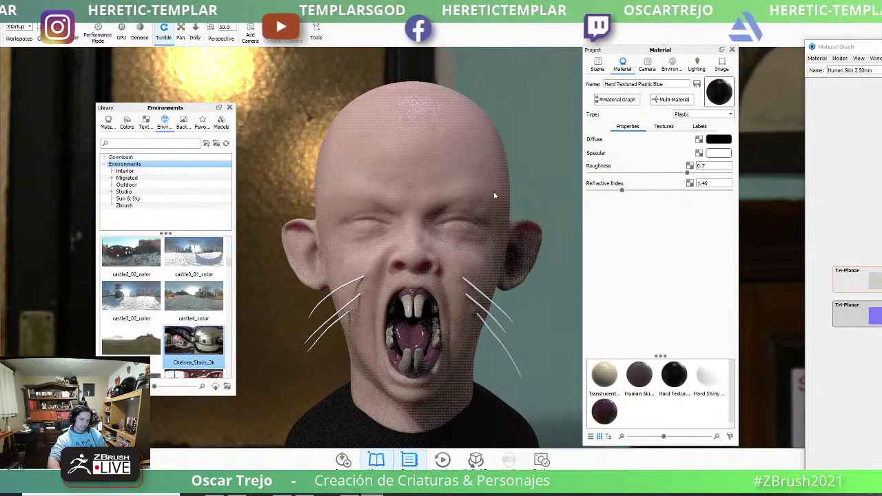
right_click(467, 174)
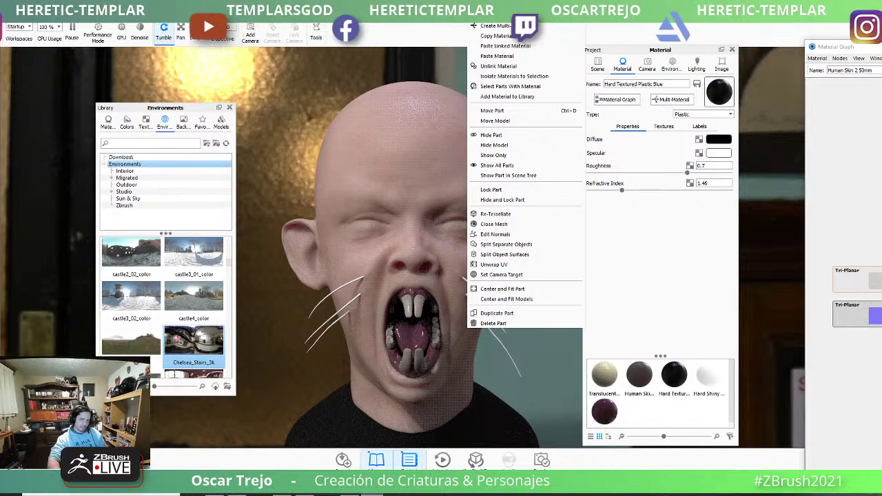
left_click(534, 57)
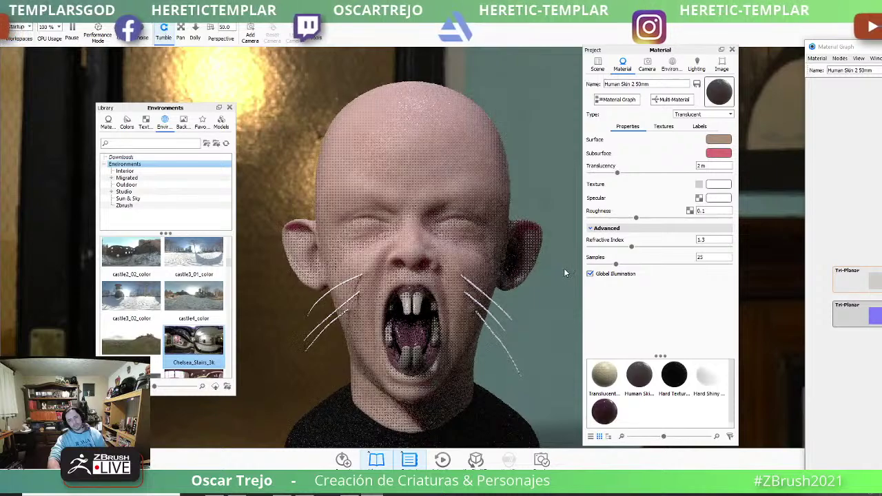
Apply the Translucent Candle Wax material to the head and set its translucency to 1 m.
right_click(420, 299)
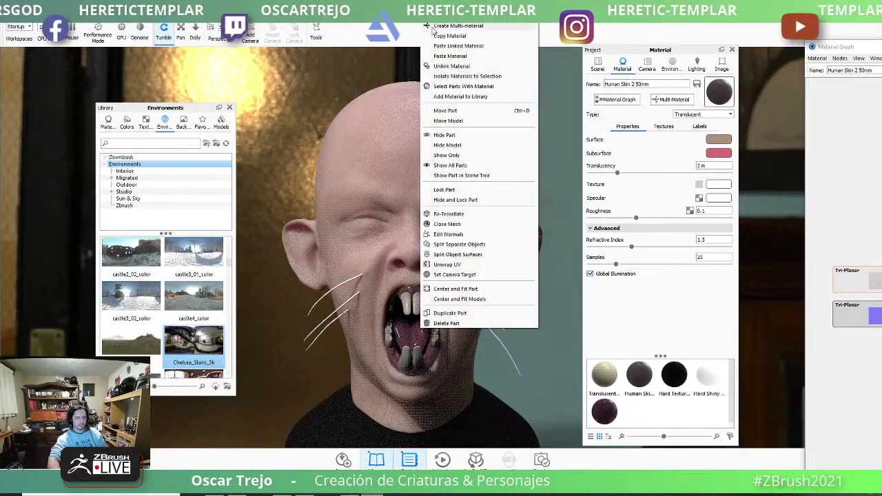
left_click(450, 55)
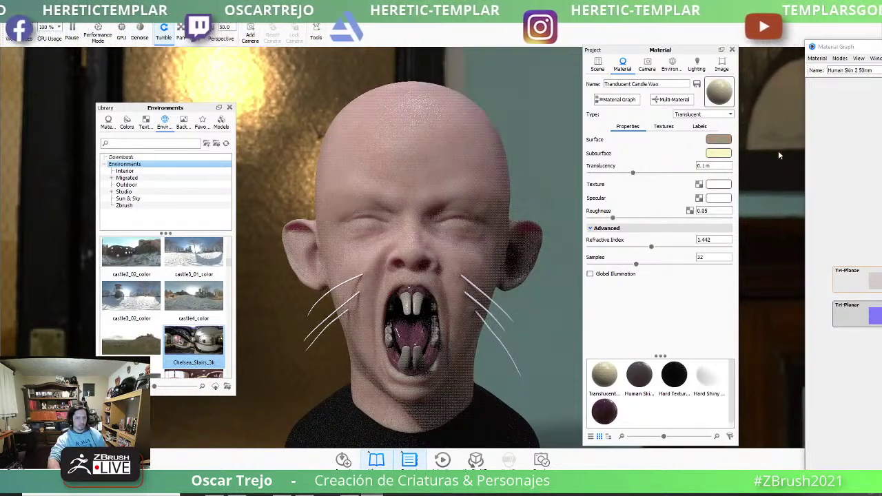
left_click(714, 166)
type("1")
key("Return")
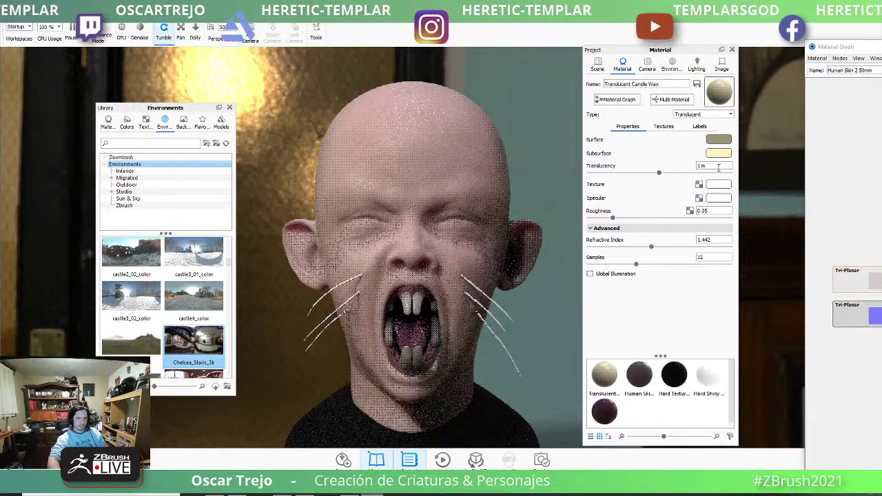
left_click(718, 166)
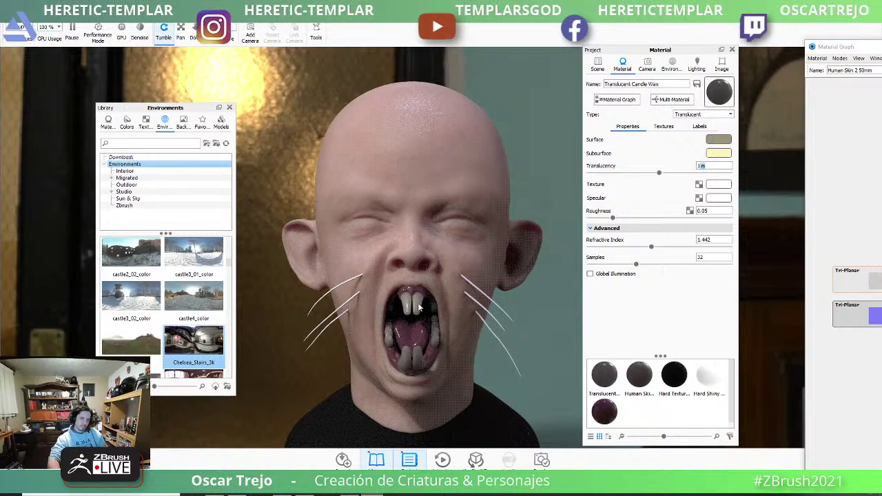
Add a copy of the Translucent Candle Wax material to the material list.
right_click(422, 325)
left_click(529, 249)
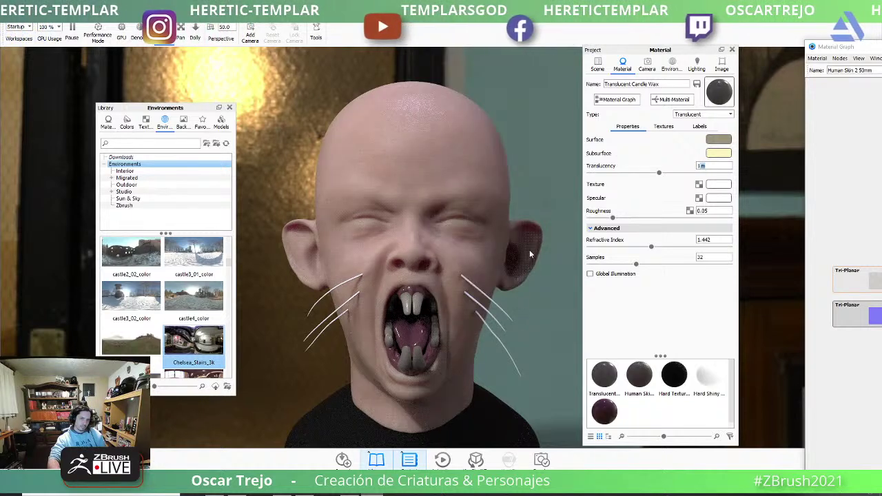
right_click(499, 308)
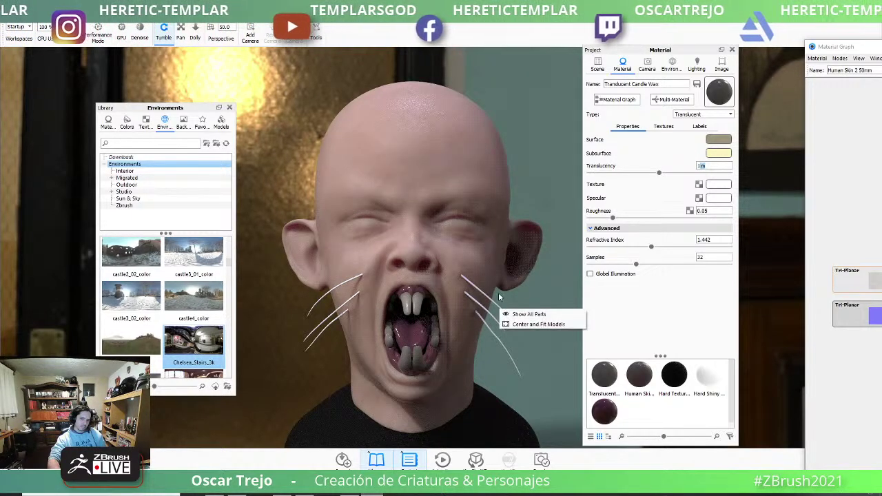
right_click(484, 296)
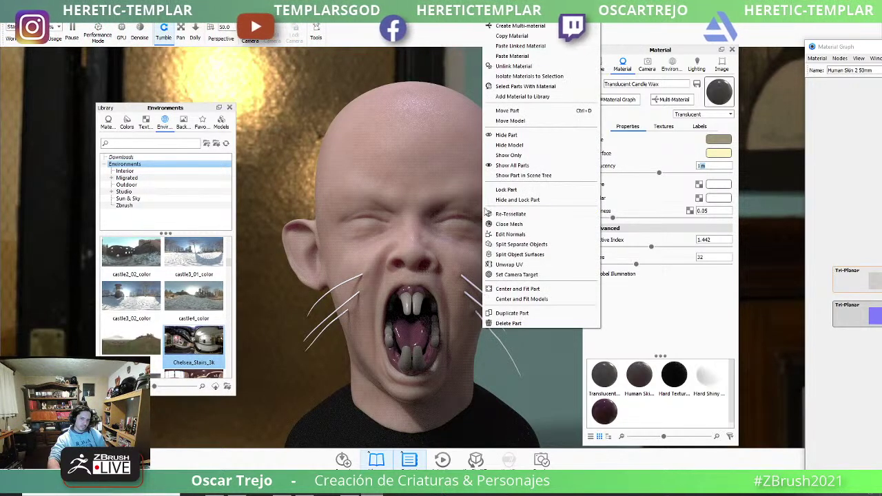
left_click(510, 58)
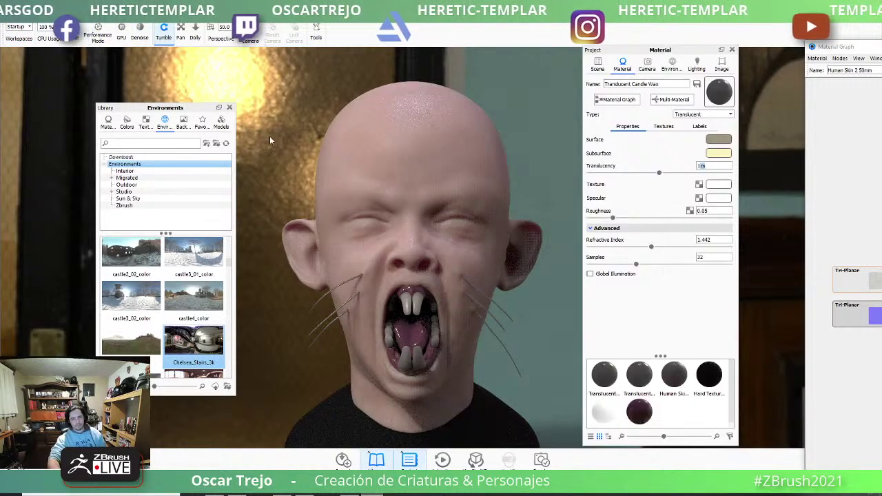
Set the camera focal length to 22 mm.
left_click(646, 65)
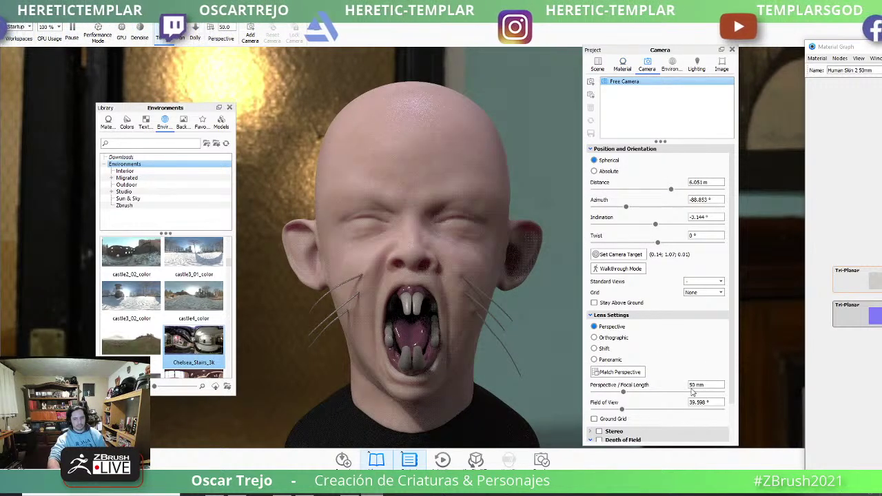
type("22")
key("Tab")
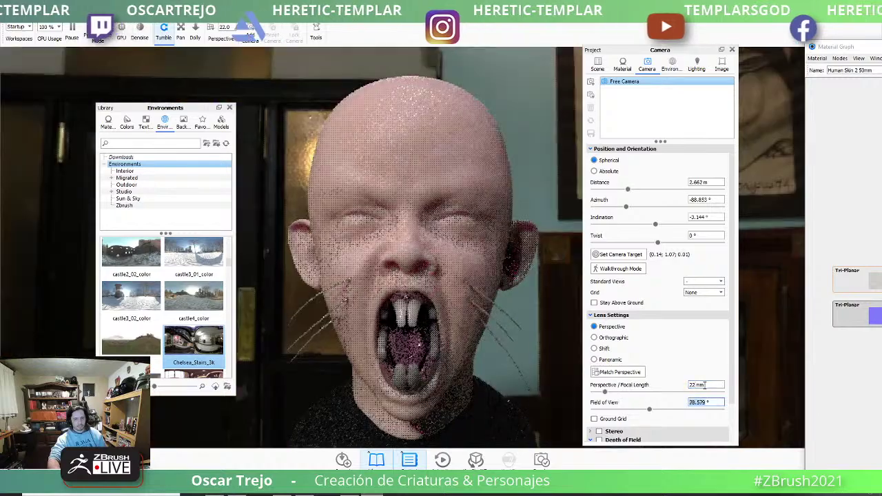
Rotate the environment lighting to about 336.5°.
mouse_move(457, 301)
left_mouse_down()
mouse_move(473, 308)
mouse_move(473, 288)
left_mouse_up()
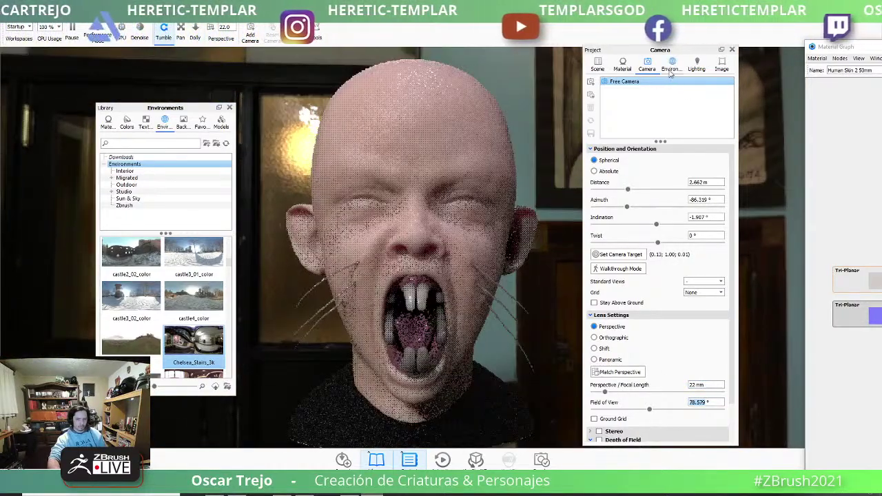
left_click(671, 64)
mouse_move(655, 317)
left_mouse_down()
mouse_move(627, 321)
mouse_move(681, 321)
left_mouse_up()
Turn off the ground shadows and rotate the environment to about 355.5°.
scroll(623, 389, "down", 1)
left_click(628, 391)
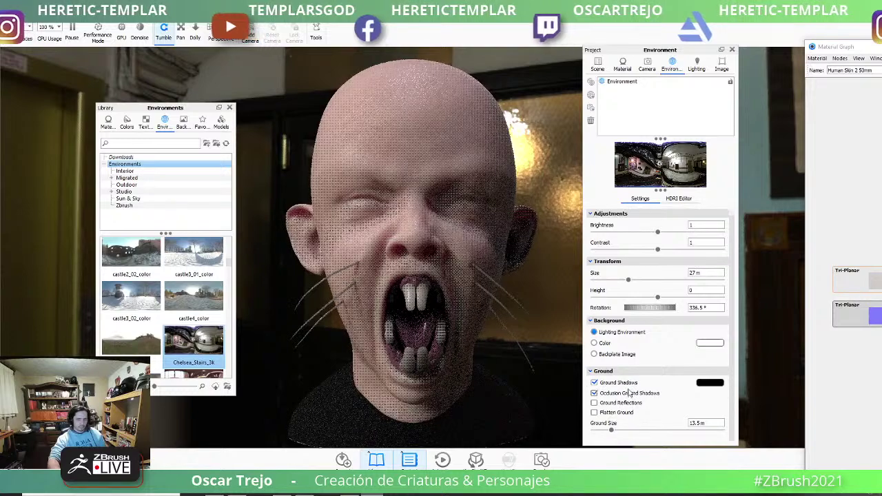
left_click(618, 383)
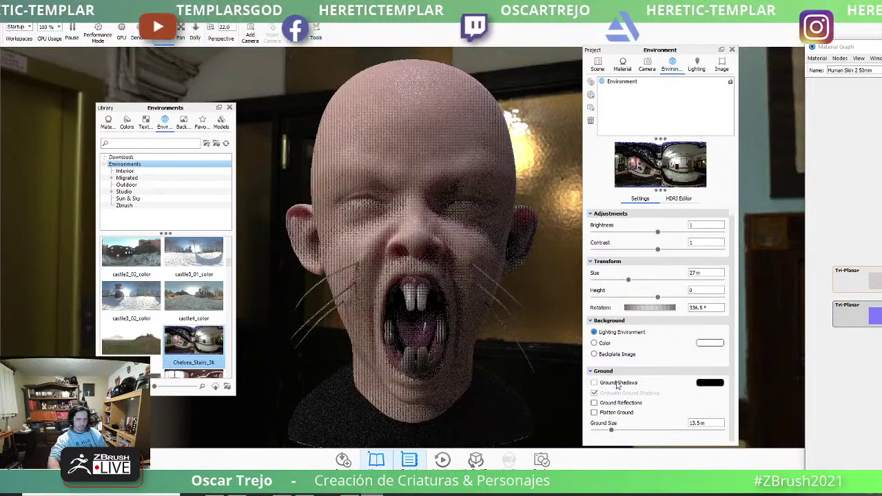
mouse_move(473, 289)
left_mouse_down()
mouse_move(478, 306)
mouse_move(447, 293)
left_mouse_up()
left_click_drag(649, 308, 659, 310)
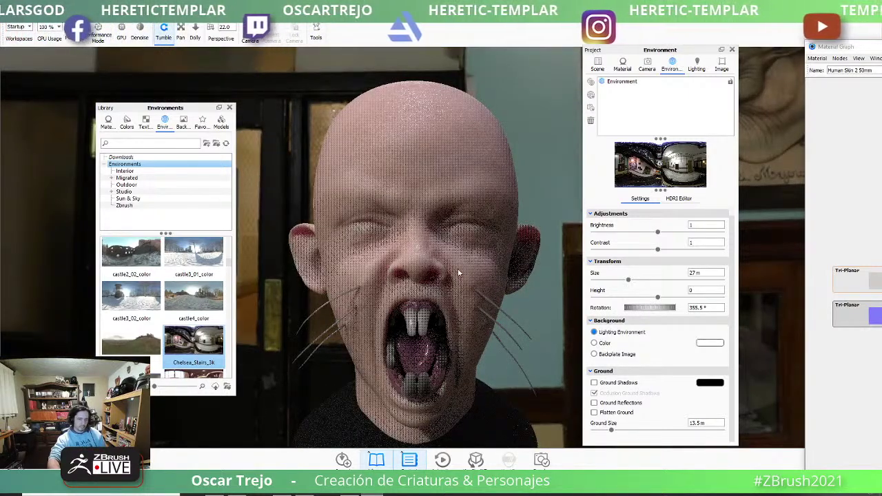
Reframe the head and hide the Project settings panel.
left_click_drag(458, 274, 418, 293)
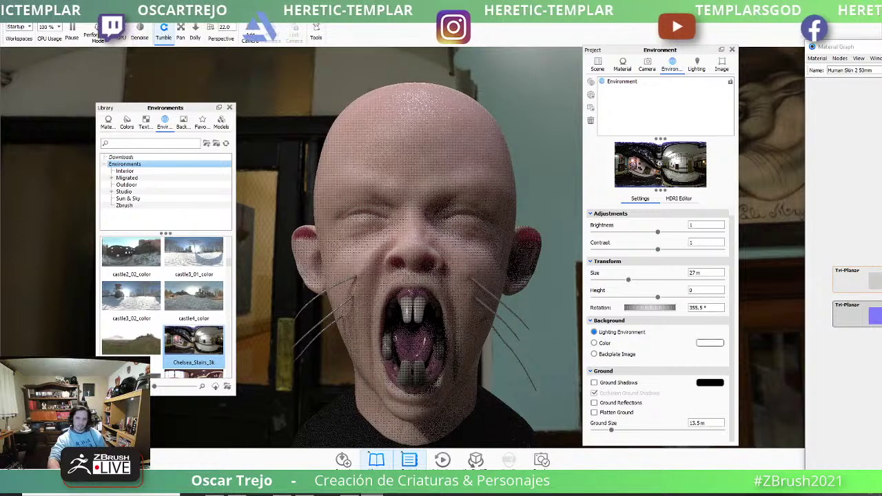
left_click(646, 65)
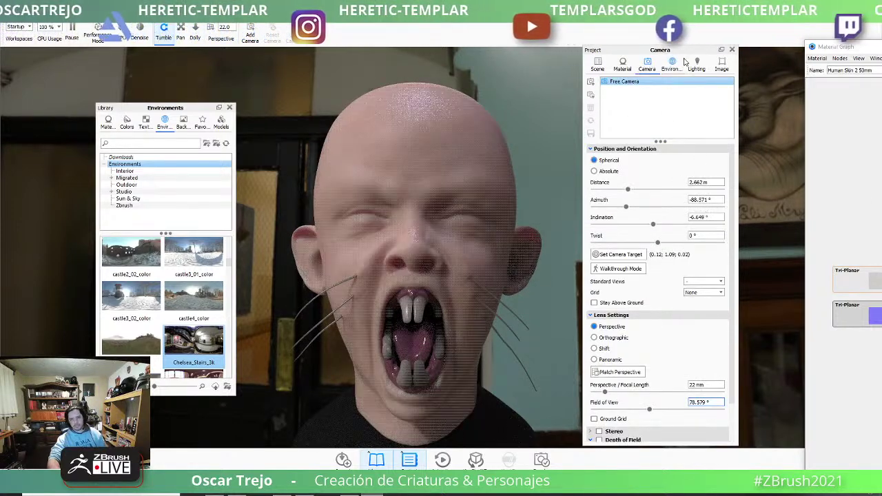
key("space")
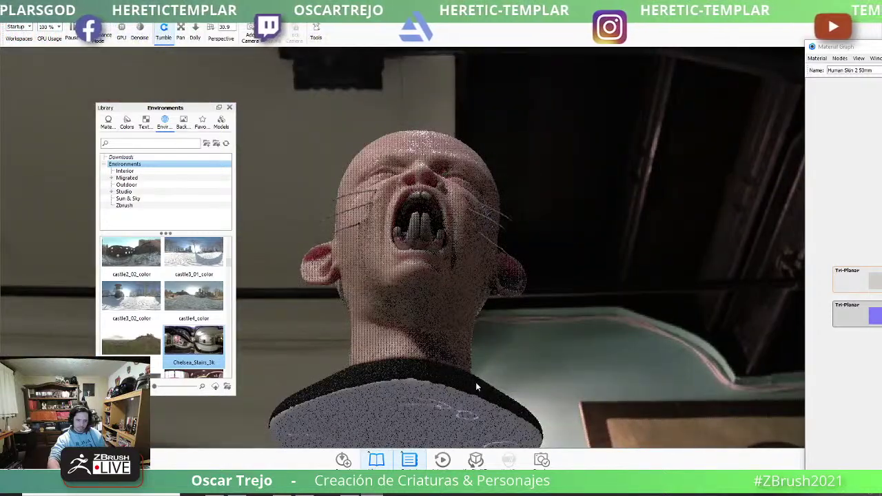
Turn the camera around the head toward a profile view, dismissing the stray part menus.
right_click(475, 381)
left_click_drag(509, 126, 384, 410)
right_click(384, 410)
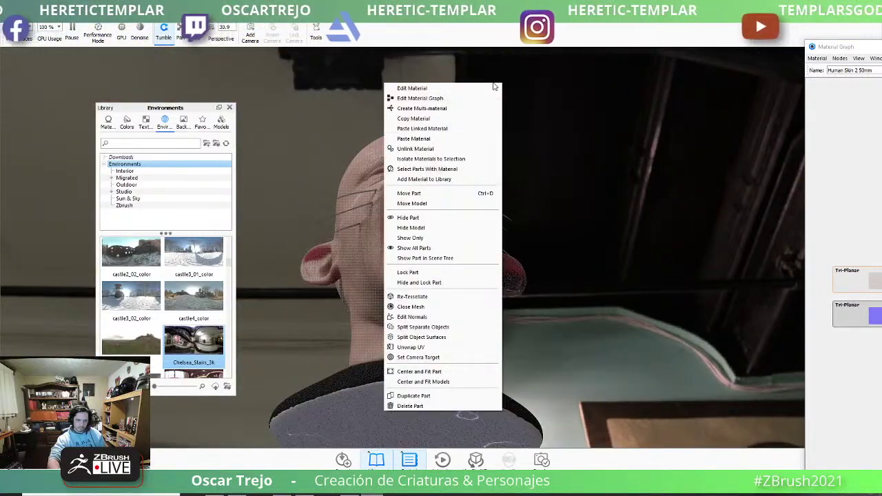
left_click(462, 112)
right_click(429, 41)
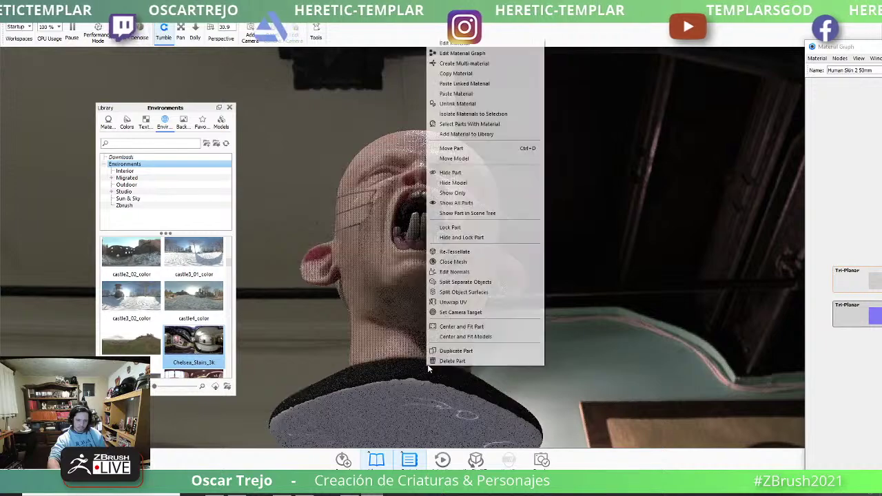
left_click(458, 88)
left_click_drag(457, 87, 407, 405)
right_click(407, 405)
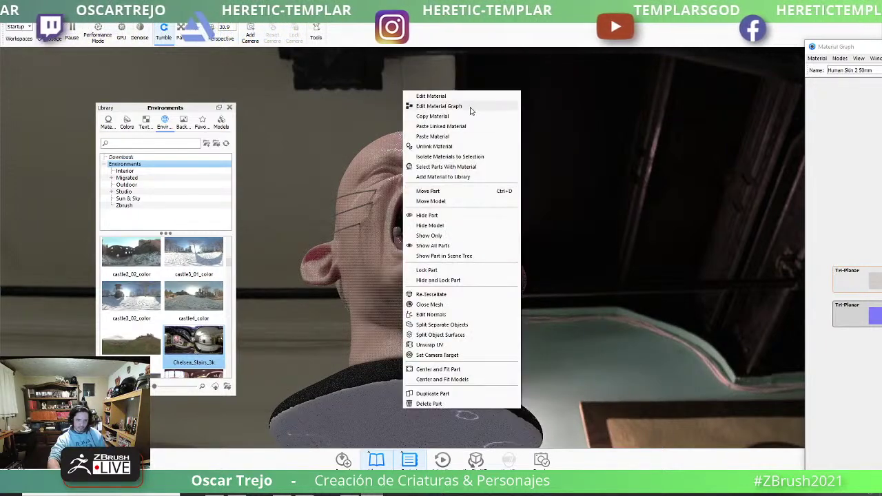
left_click(451, 128)
Bring the screaming head back to a level, front-on view.
mouse_move(537, 246)
left_mouse_down()
mouse_move(539, 298)
mouse_move(478, 232)
mouse_move(519, 237)
mouse_move(532, 197)
left_mouse_up()
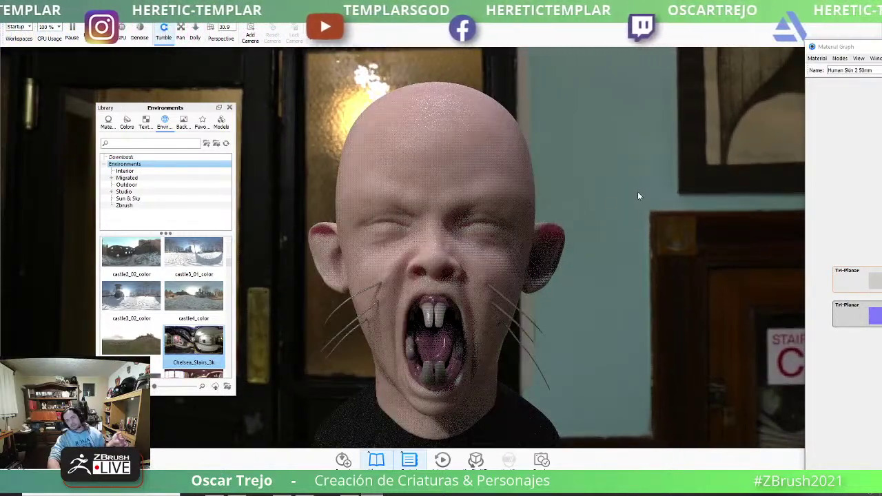
scroll(133, 257, "down", 3)
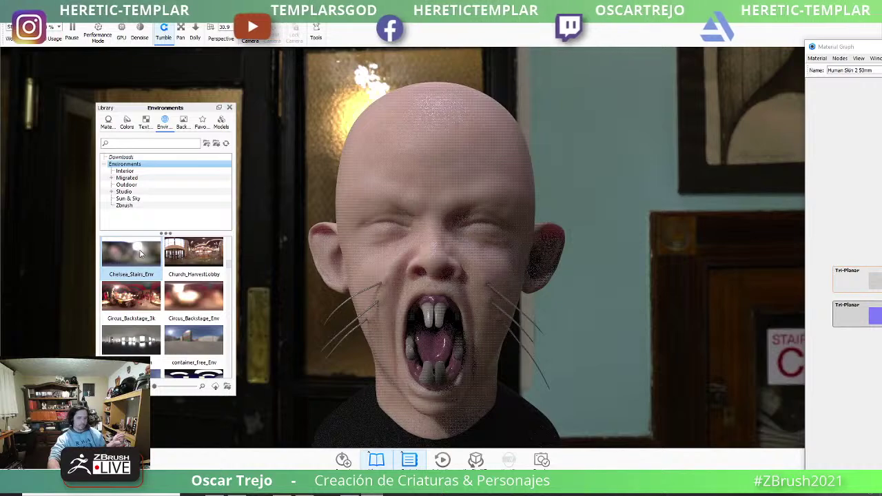
right_click(462, 152)
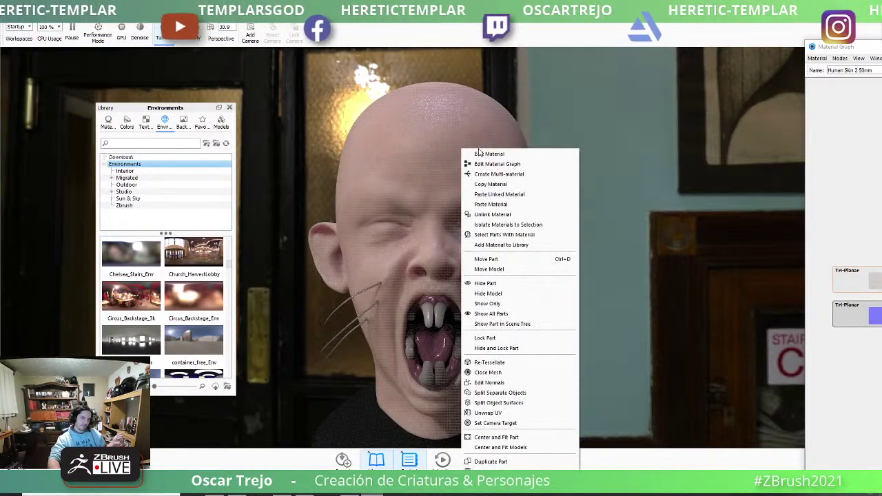
left_click(637, 145)
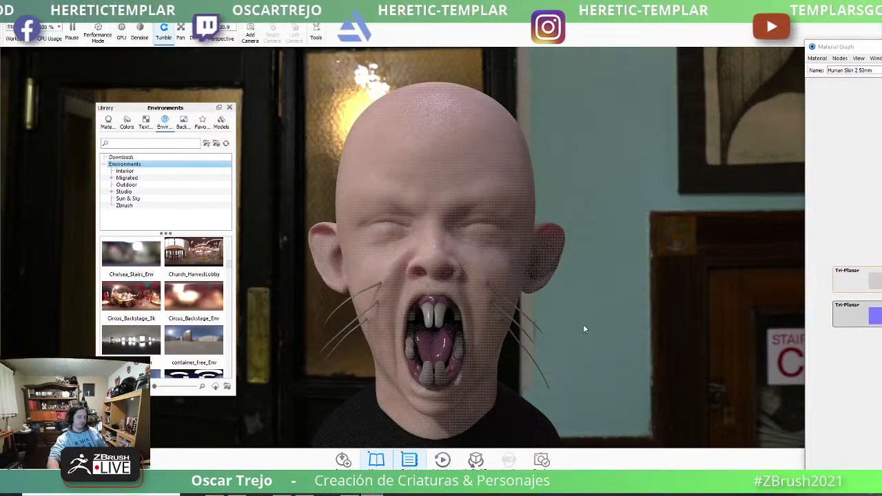
left_click_drag(583, 329, 556, 326)
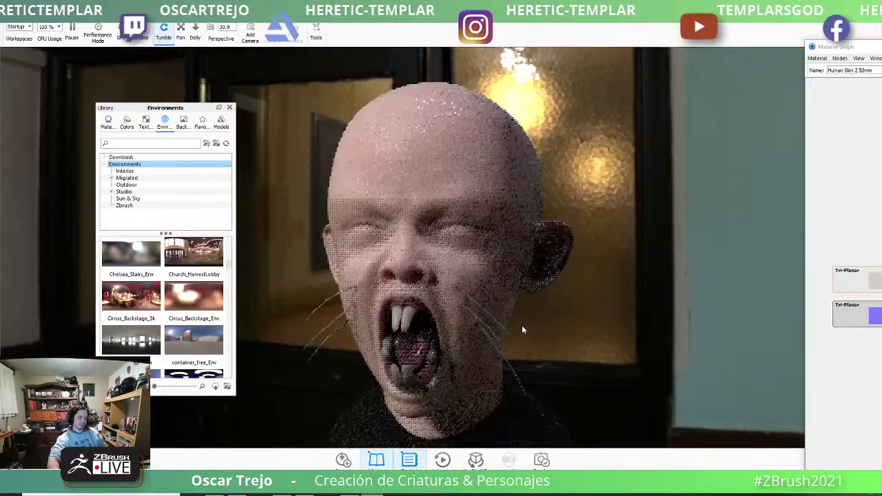
Light the bust with the Aversis_Clothing-store HDRI from the Environments library.
scroll(143, 328, "down", 3)
scroll(143, 327, "down", 3)
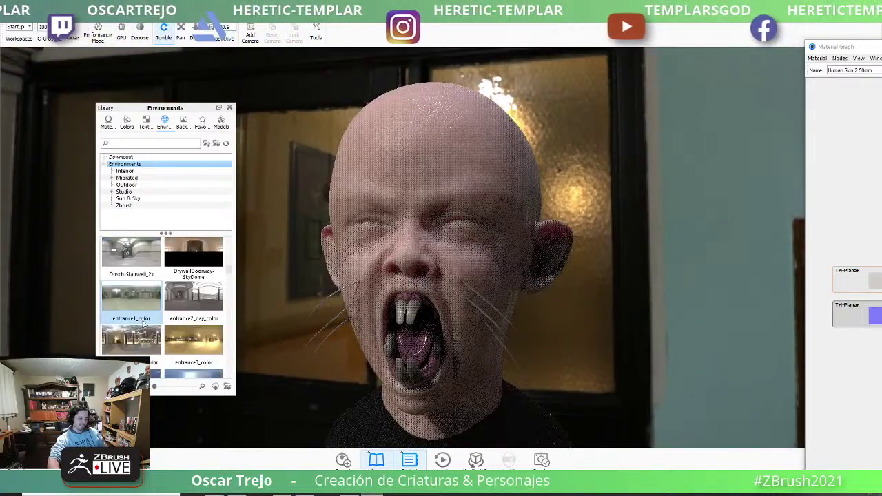
scroll(142, 328, "down", 3)
scroll(142, 327, "down", 3)
scroll(143, 327, "down", 3)
scroll(142, 324, "down", 3)
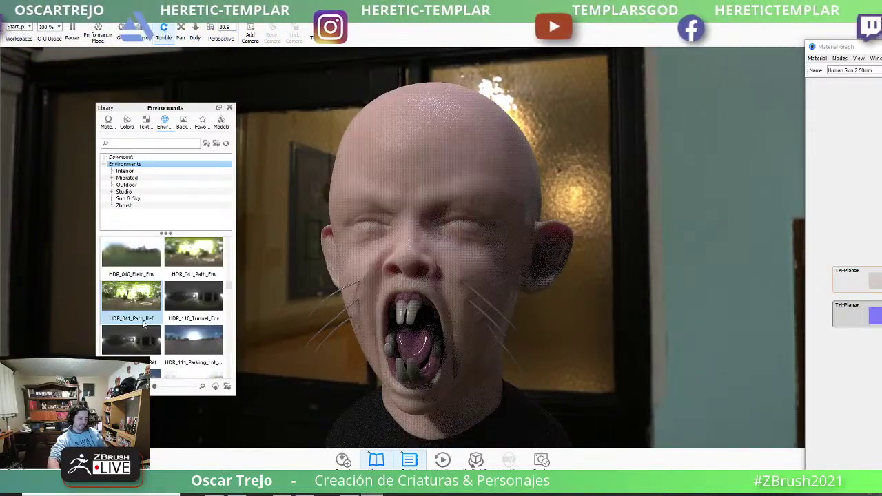
scroll(143, 324, "up", 3)
scroll(142, 324, "up", 2)
scroll(141, 322, "up", 2)
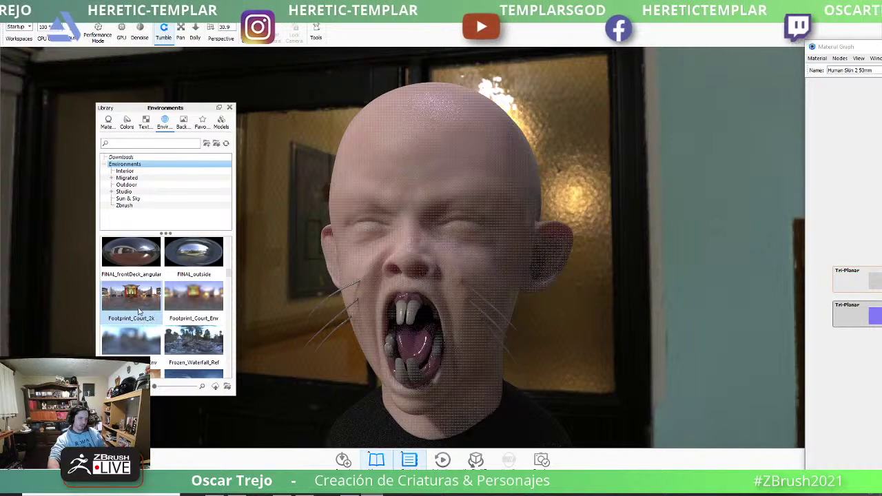
scroll(139, 310, "down", 2)
scroll(138, 309, "down", 2)
scroll(137, 307, "down", 2)
scroll(135, 305, "down", 2)
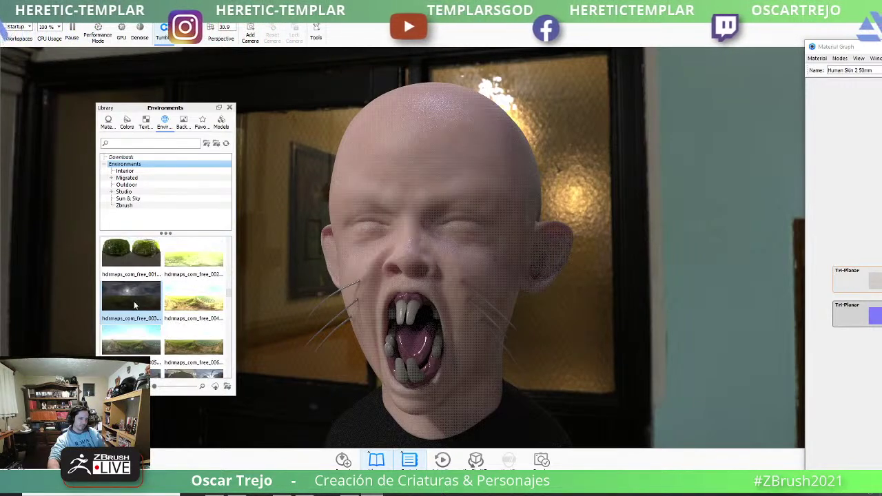
scroll(134, 305, "down", 2)
scroll(134, 305, "down", 2)
scroll(134, 305, "down", 2)
scroll(135, 305, "down", 3)
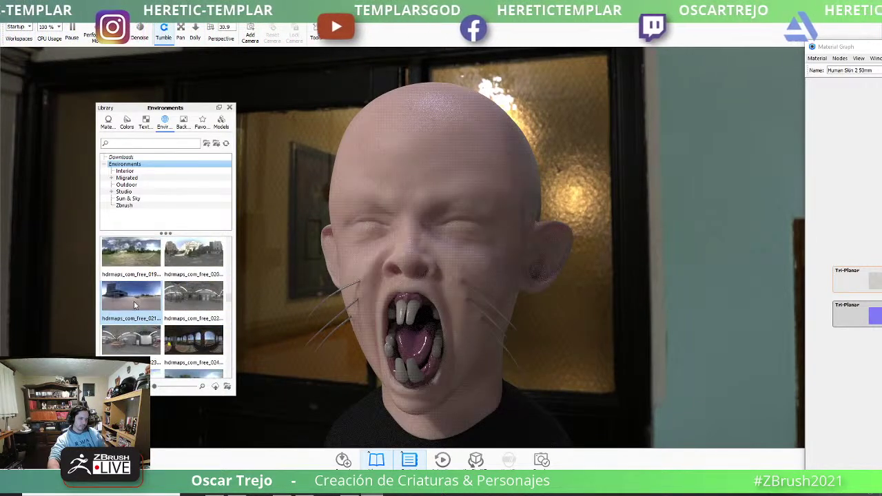
scroll(134, 301, "up", 3)
scroll(134, 298, "up", 3)
scroll(134, 296, "up", 3)
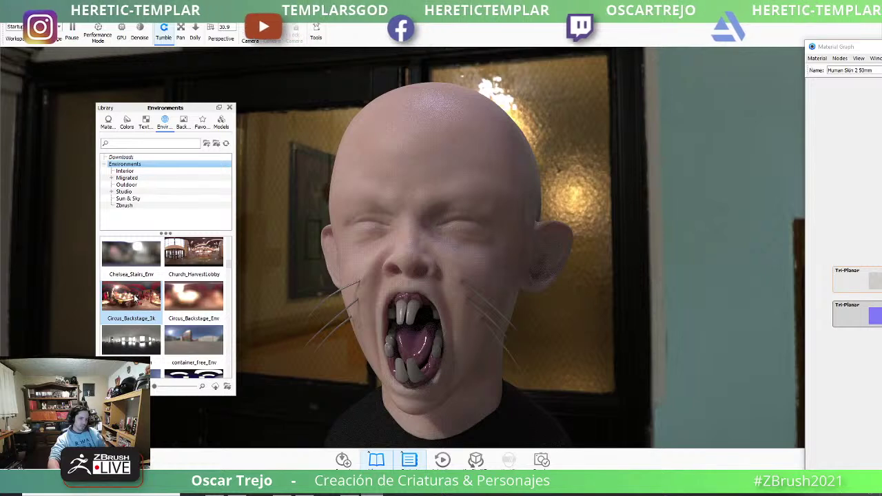
scroll(134, 297, "up", 2)
scroll(134, 297, "up", 2)
scroll(135, 296, "up", 2)
scroll(135, 297, "up", 2)
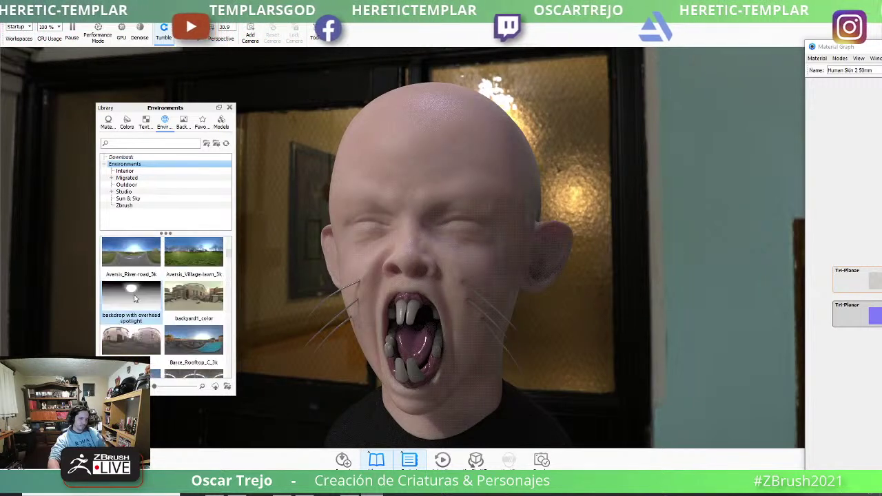
scroll(135, 298, "down", 1)
scroll(135, 297, "up", 1)
scroll(135, 297, "up", 2)
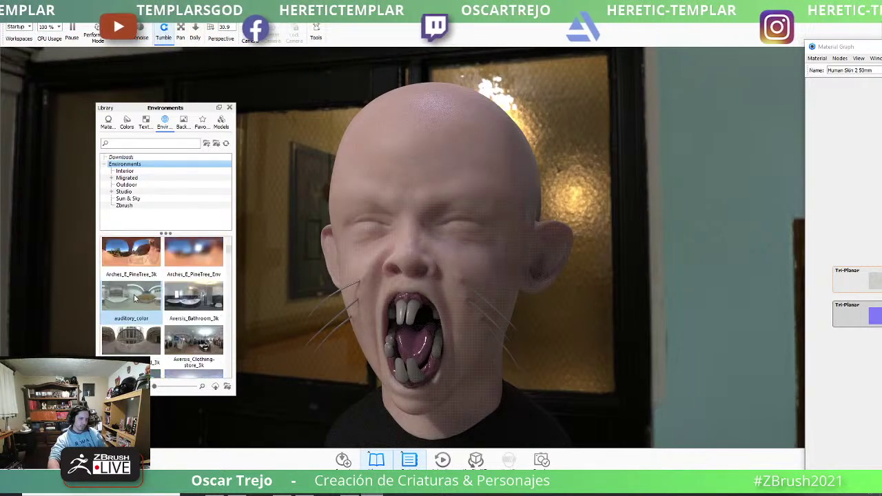
double_click(182, 348)
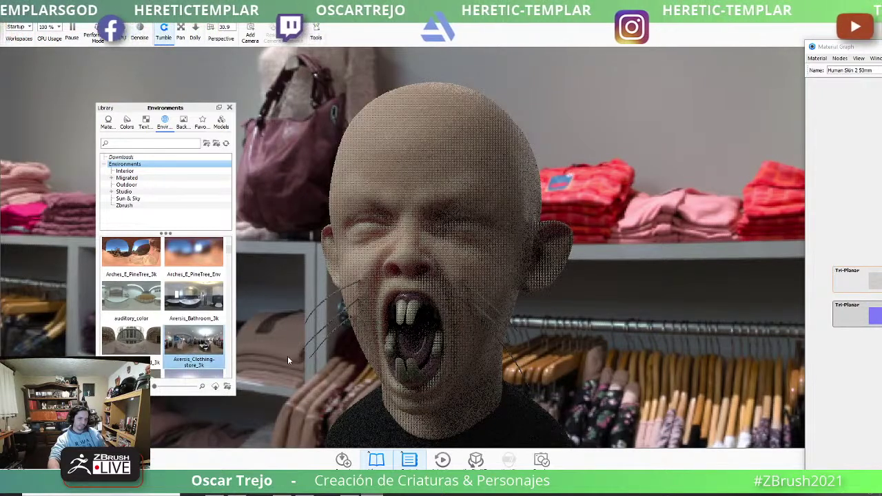
Try Circus_Backstage_3k and Garage_Closed, revert to Chelsea_Stairs_3k, and face the head front-on.
scroll(146, 354, "down", 2)
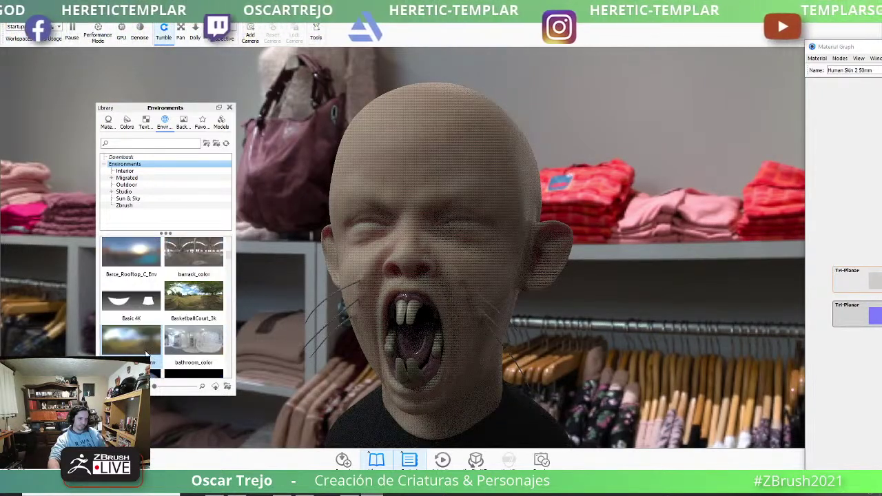
scroll(146, 353, "down", 2)
double_click(139, 297)
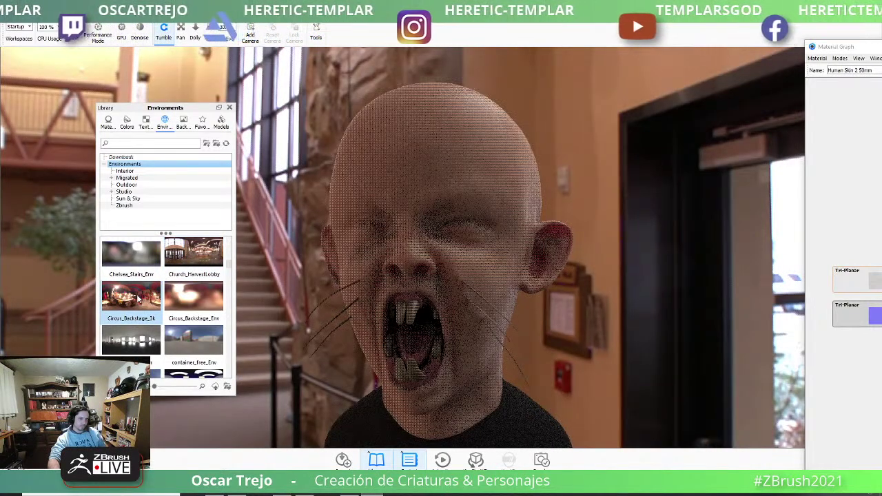
scroll(139, 297, "down", 3)
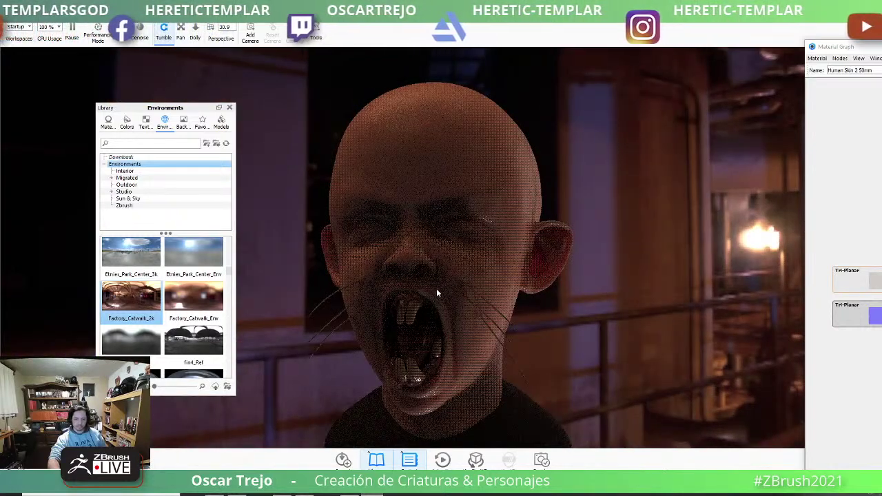
scroll(182, 318, "down", 5)
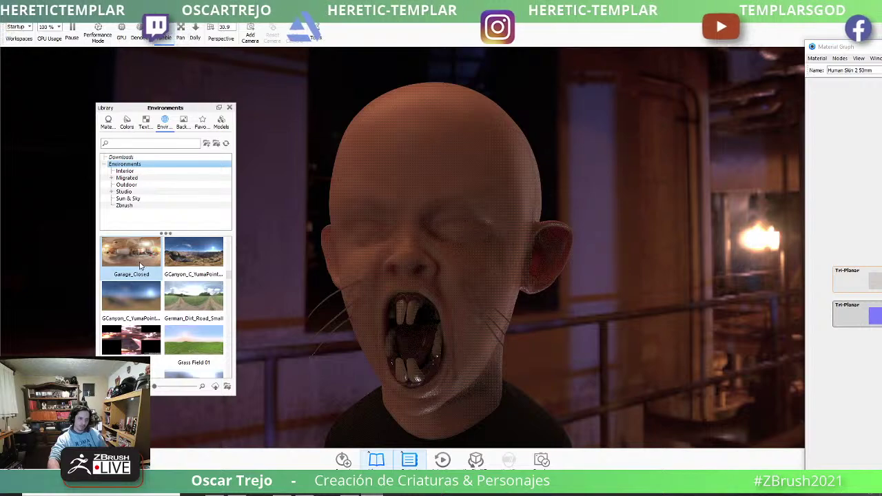
double_click(140, 265)
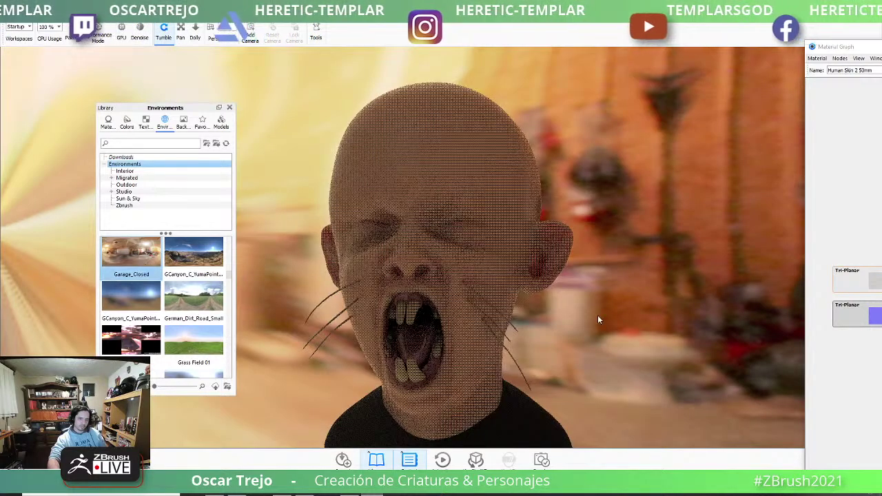
key("ctrl+z")
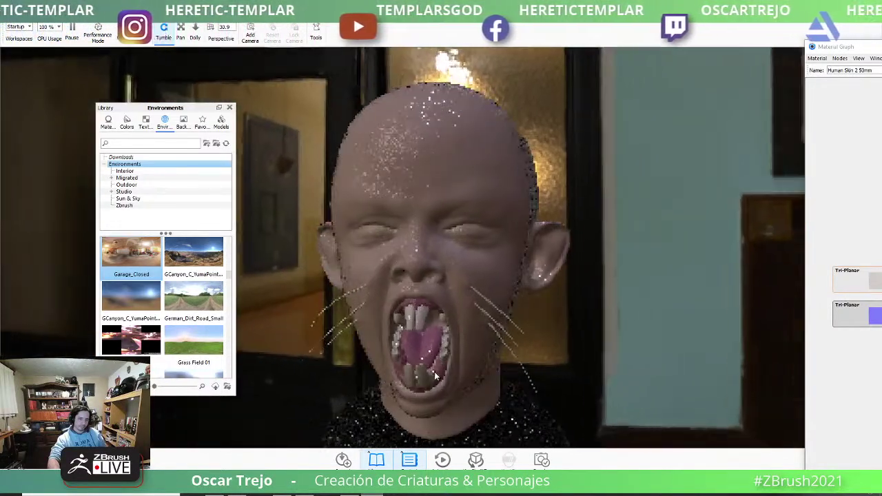
mouse_move(415, 373)
left_mouse_down()
mouse_move(570, 371)
mouse_move(569, 363)
mouse_move(617, 340)
mouse_move(619, 352)
mouse_move(674, 348)
mouse_move(637, 354)
mouse_move(621, 387)
mouse_move(601, 358)
mouse_move(626, 346)
left_mouse_up()
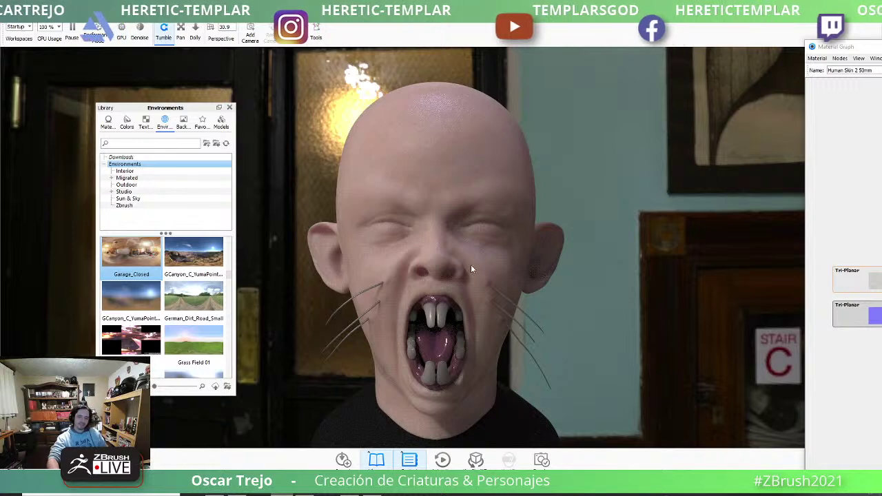
right_click(516, 254)
left_click(219, 318)
scroll(193, 310, "down", 3)
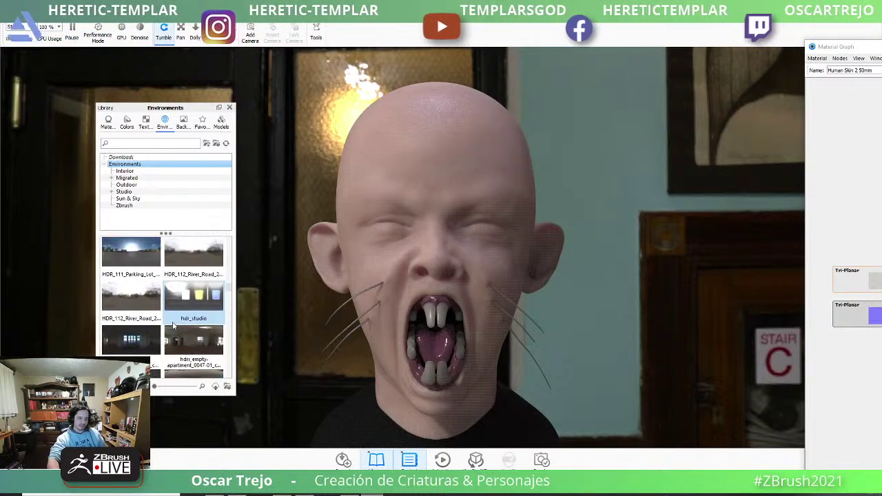
scroll(176, 320, "down", 3)
scroll(172, 320, "down", 5)
scroll(172, 320, "down", 5)
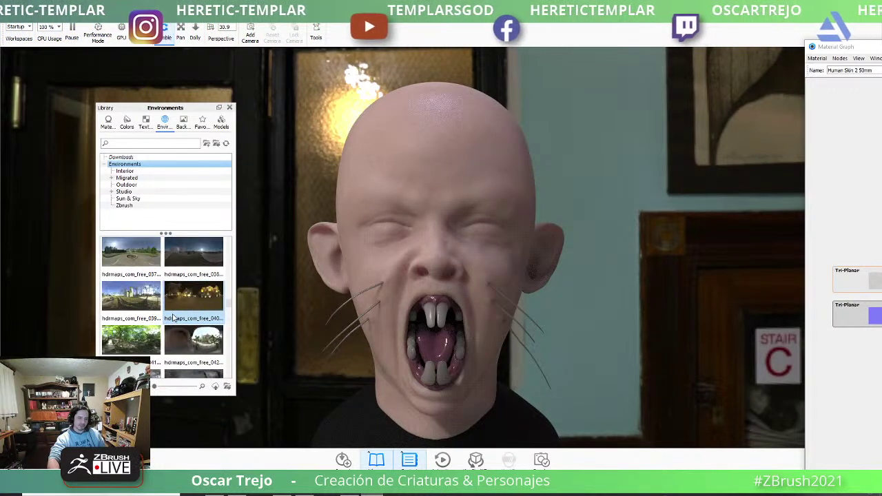
scroll(173, 319, "down", 5)
scroll(174, 318, "down", 5)
scroll(173, 317, "down", 5)
scroll(174, 317, "down", 5)
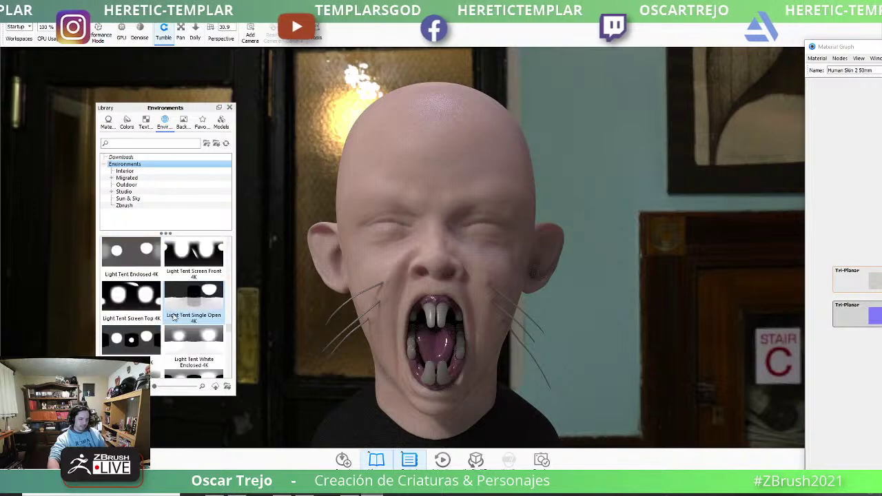
scroll(173, 317, "down", 5)
scroll(174, 317, "down", 3)
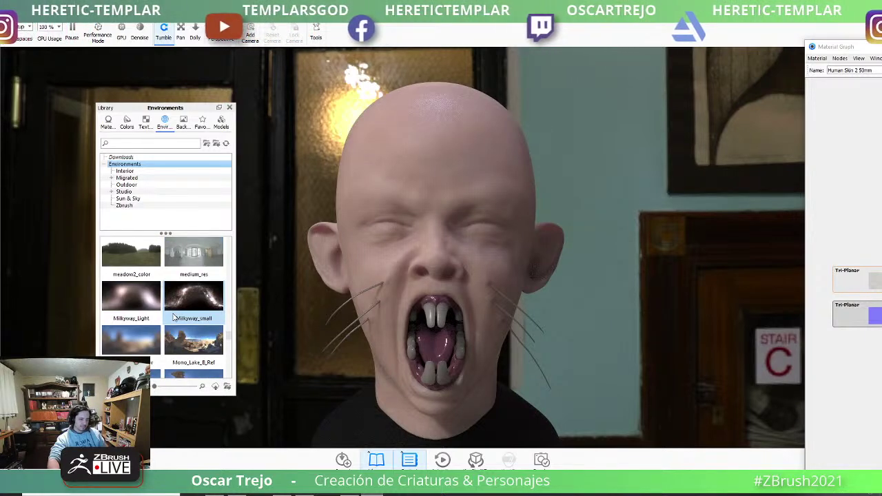
scroll(174, 317, "down", 3)
scroll(174, 317, "down", 3)
scroll(174, 318, "down", 3)
scroll(174, 317, "down", 3)
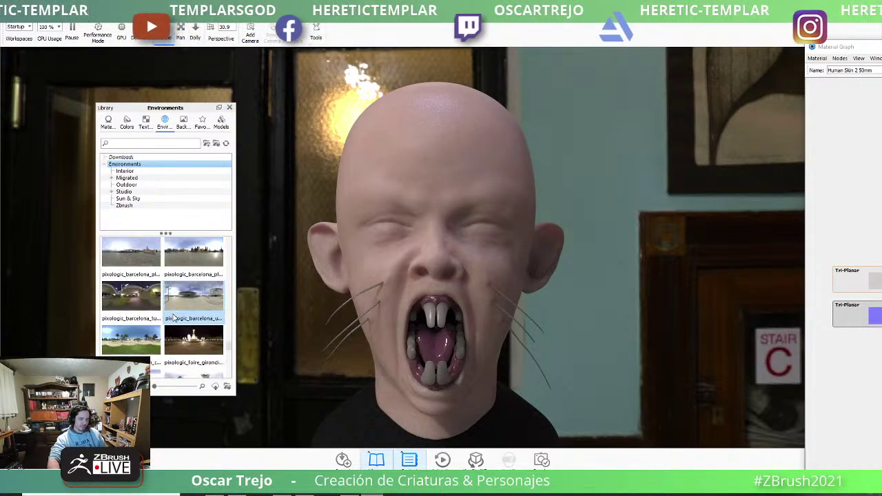
scroll(174, 317, "down", 3)
scroll(173, 317, "down", 3)
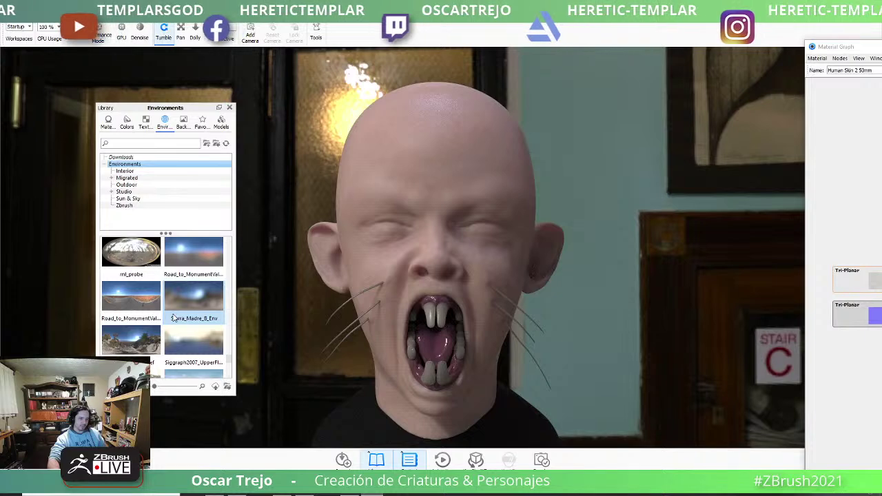
scroll(174, 318, "up", 1)
scroll(174, 318, "up", 1)
scroll(174, 317, "up", 1)
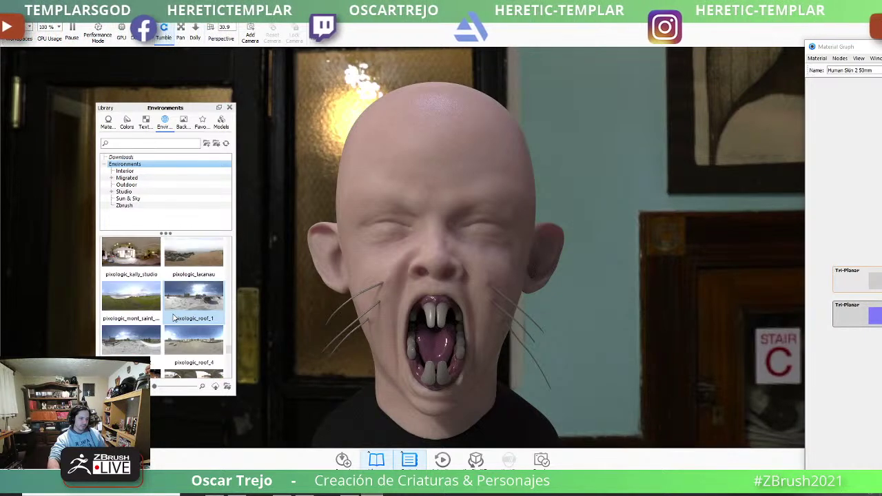
scroll(174, 317, "up", 1)
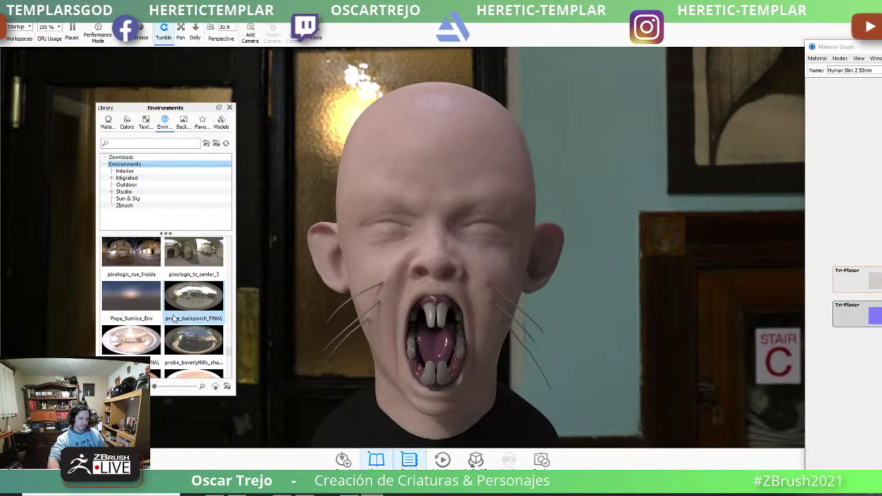
left_click(127, 261)
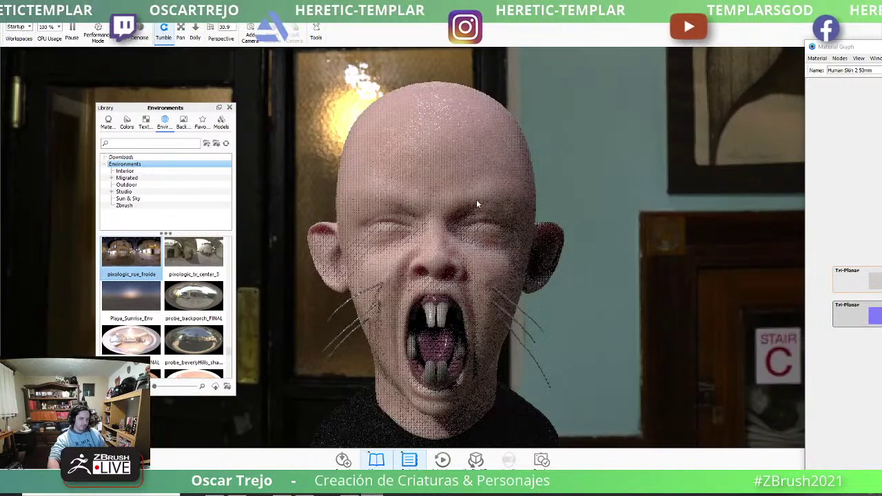
right_click(476, 199)
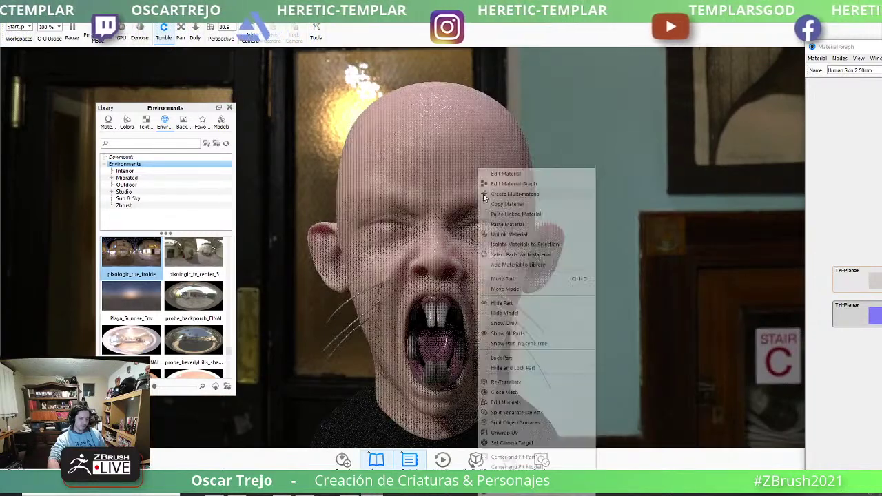
key("Escape")
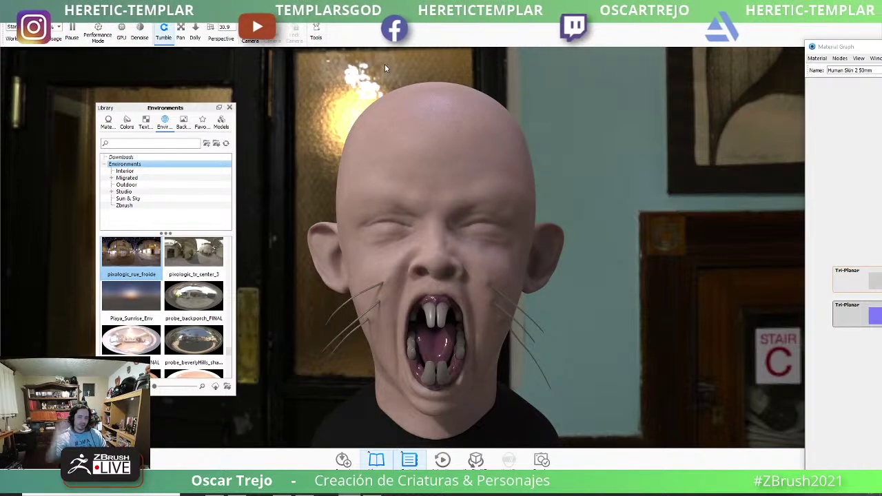
right_click(414, 173)
key("Escape")
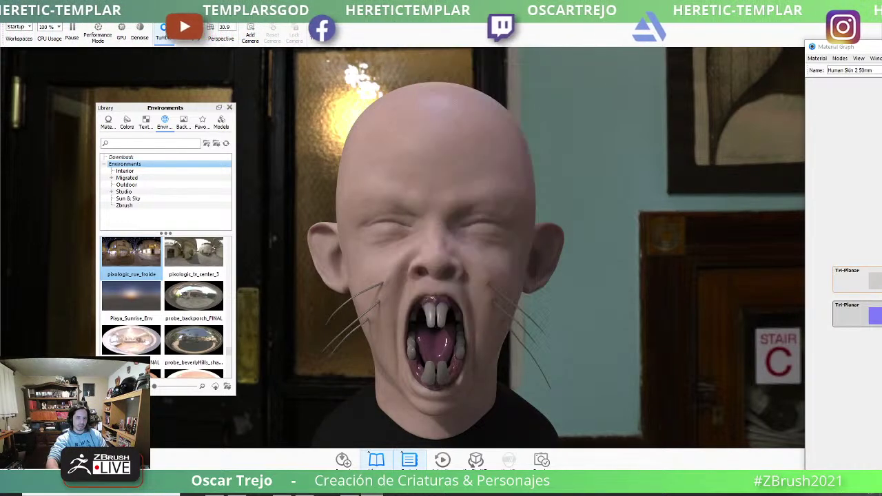